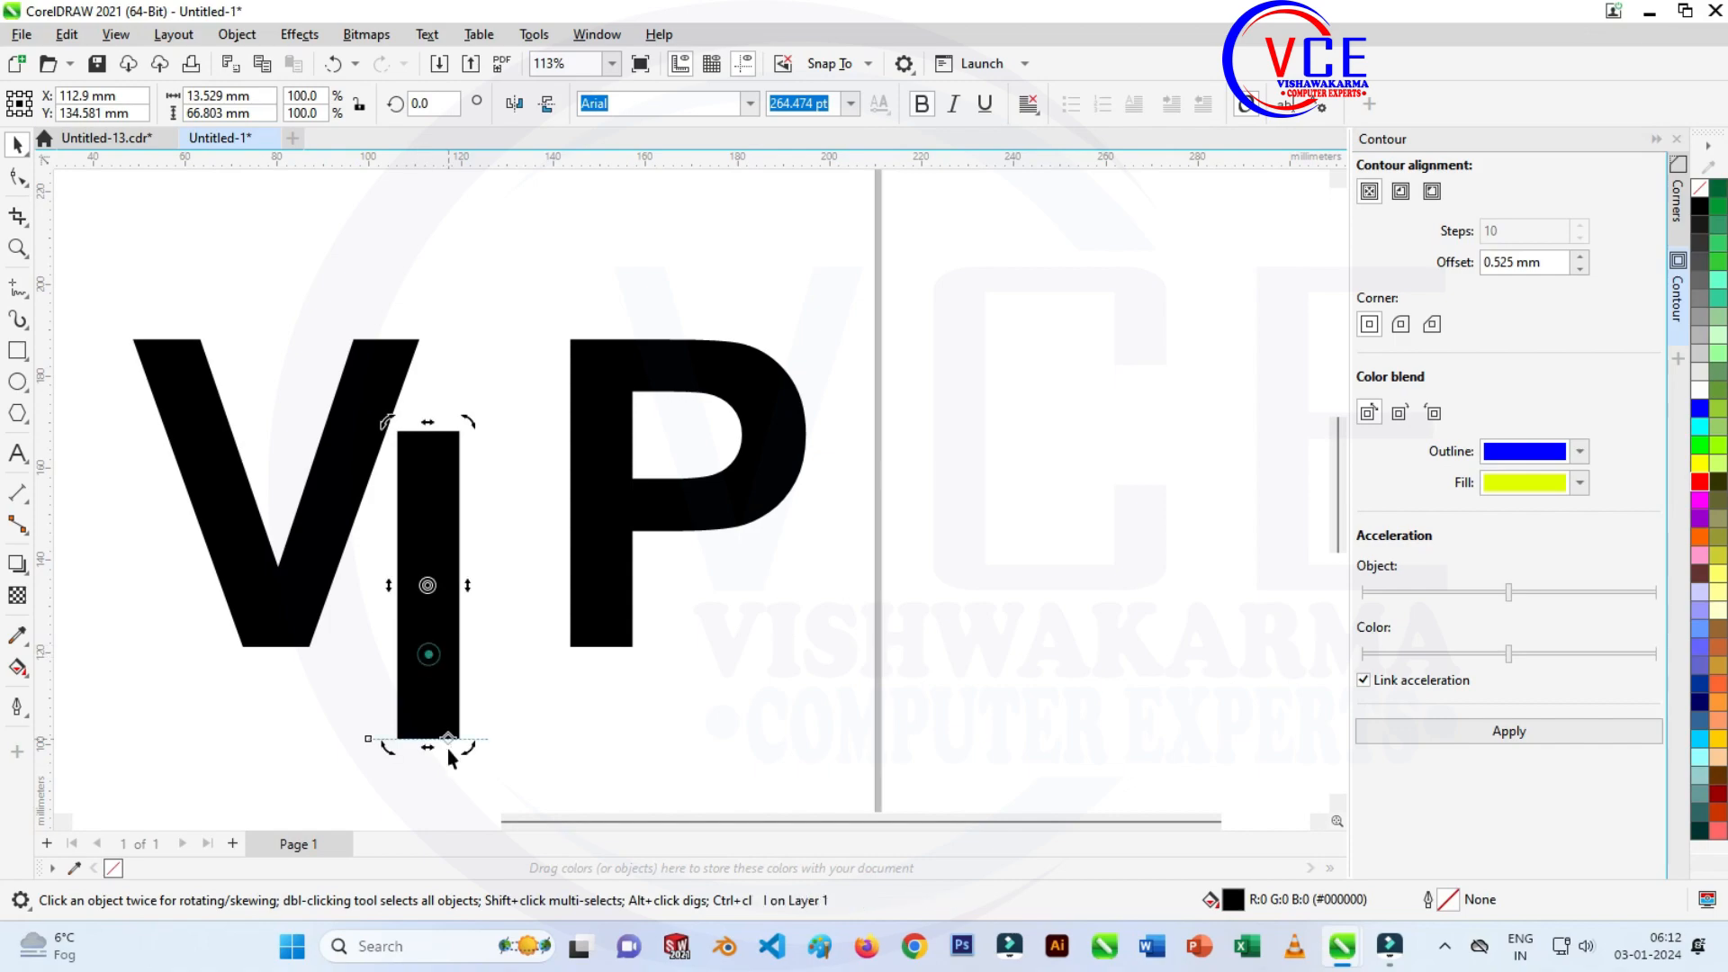
Skew the letter I horizontally so it slants parallel to the right stroke of the V.
drag(429, 750, 327, 736)
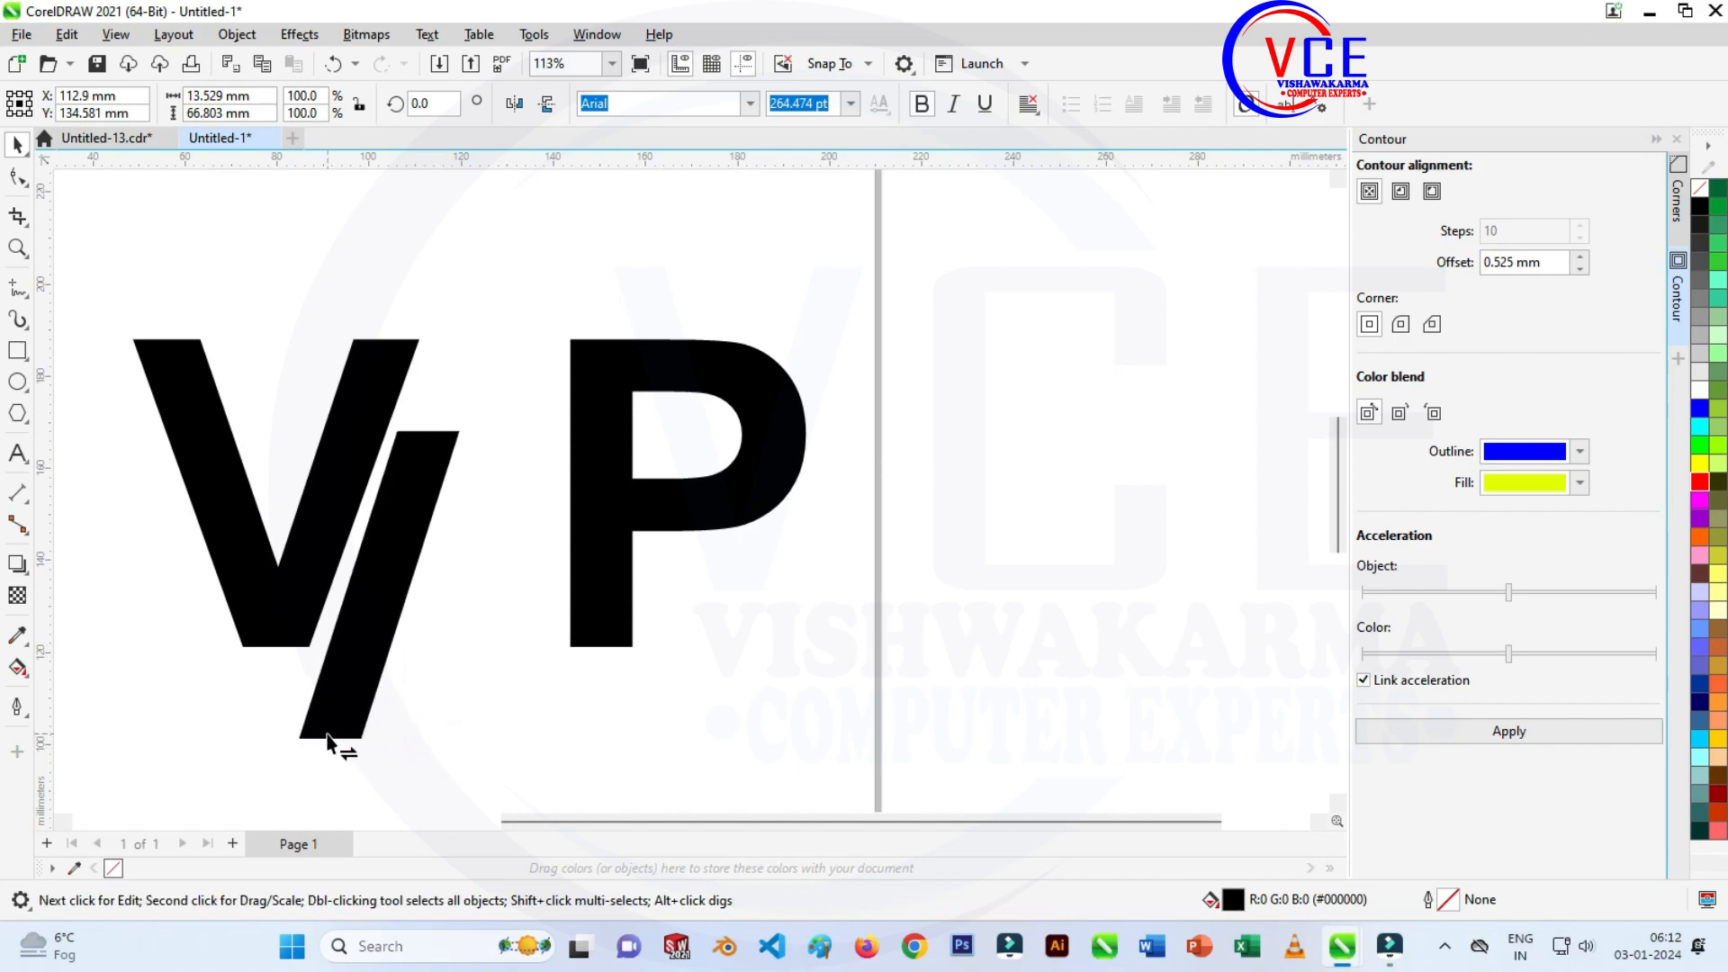
click(432, 480)
click(425, 450)
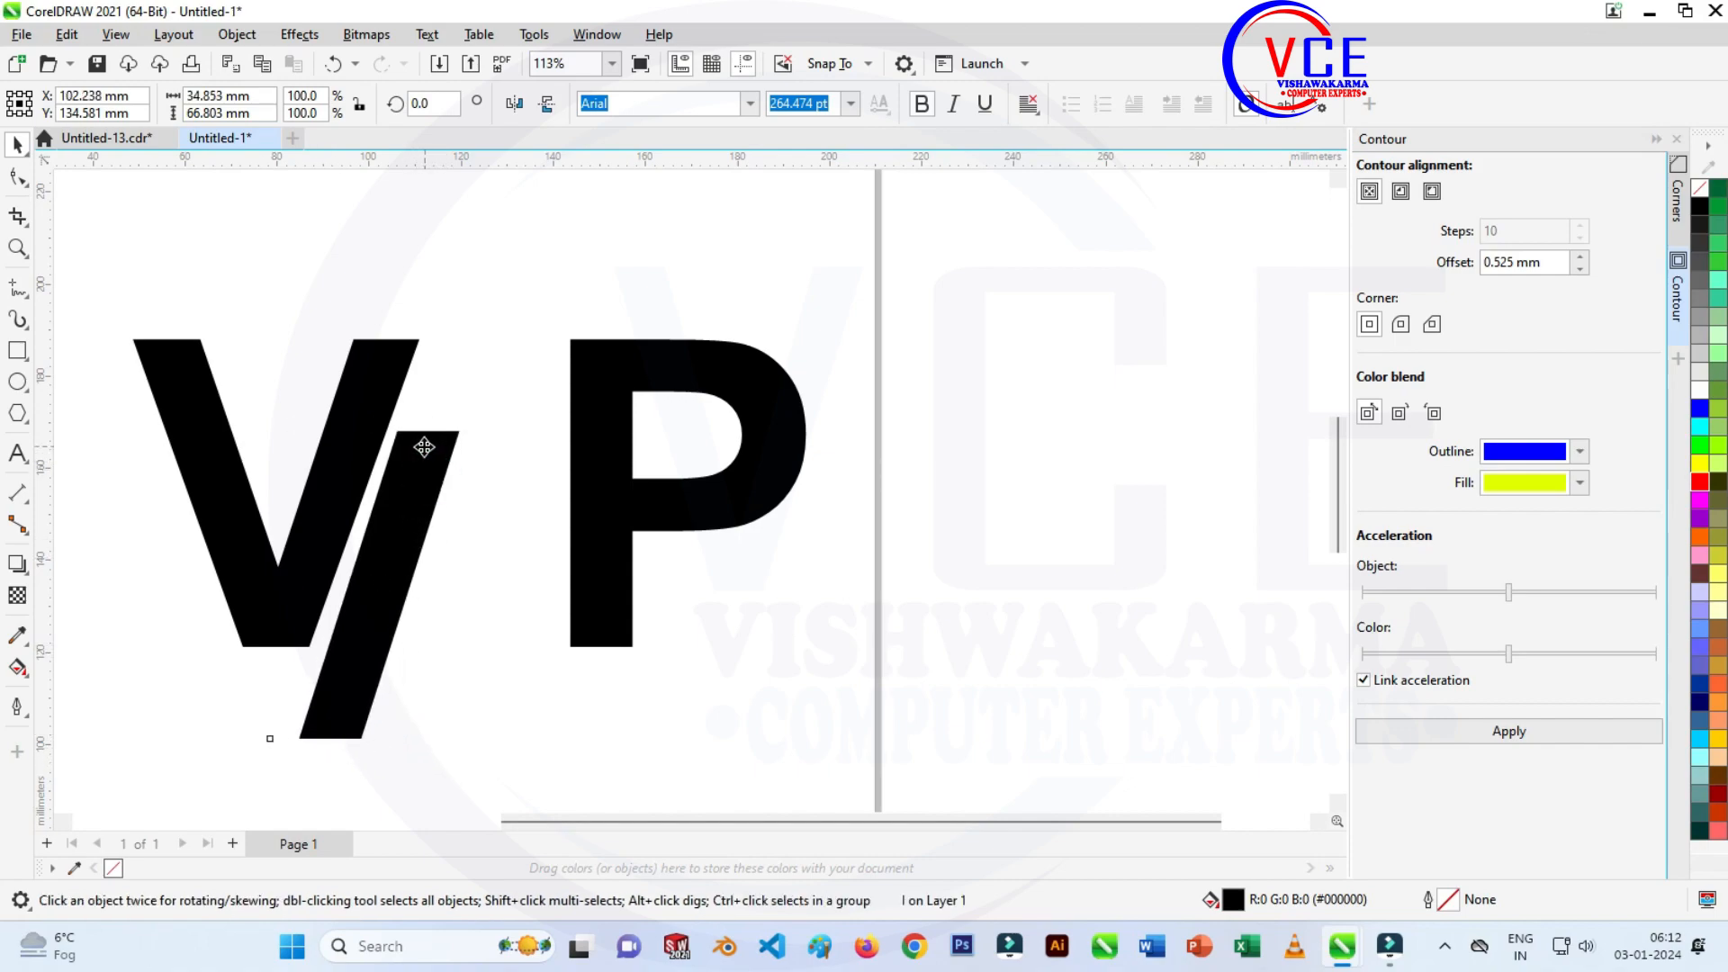
drag(378, 421, 389, 424)
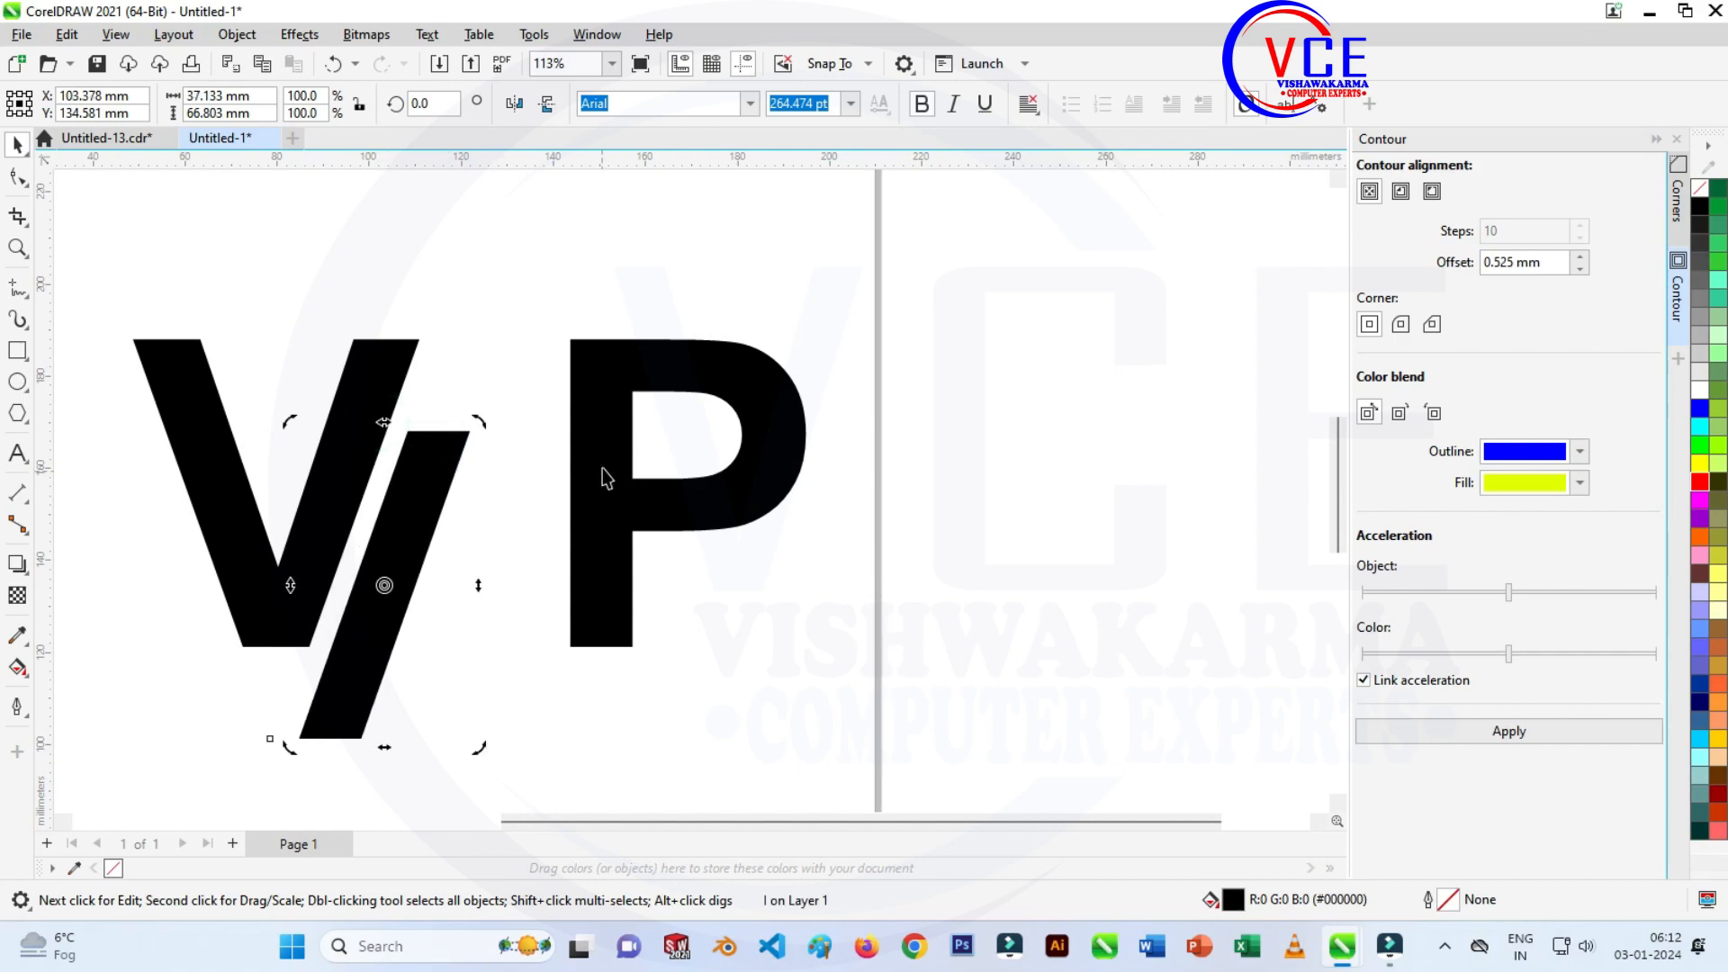
Move the P down and left beside the slanted I, and skew it horizontally to match the I's slant.
drag(603, 468, 506, 667)
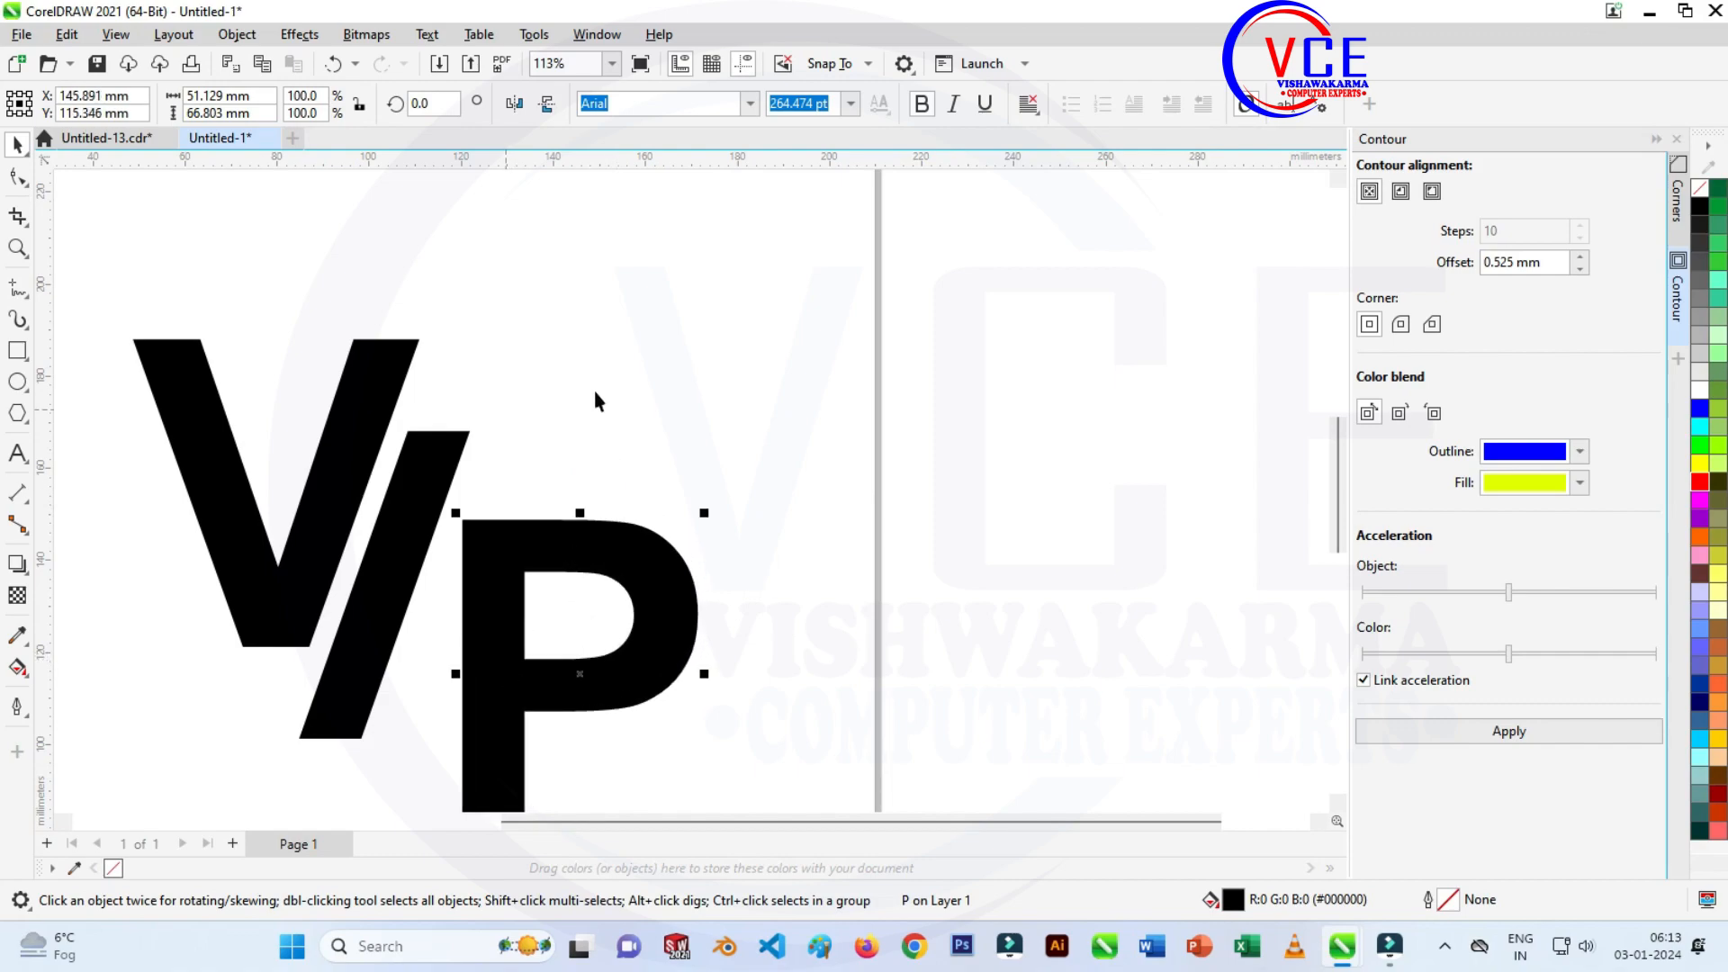
scroll(594, 401, down, 1)
click(559, 456)
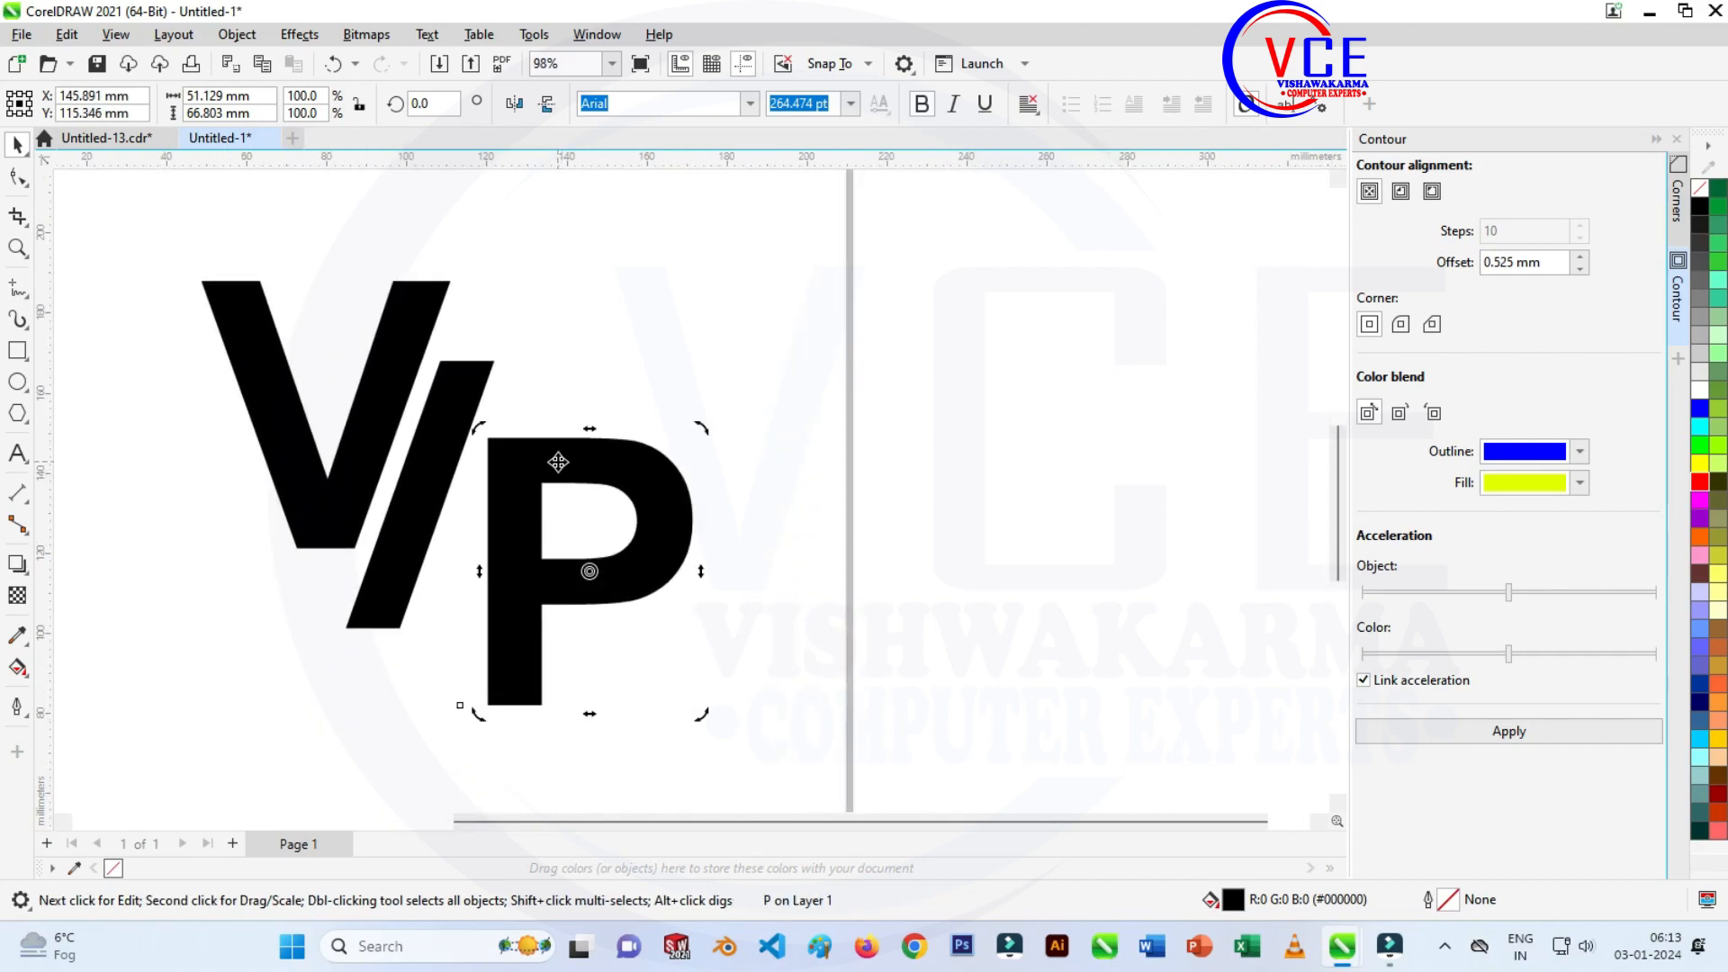
drag(547, 715, 495, 720)
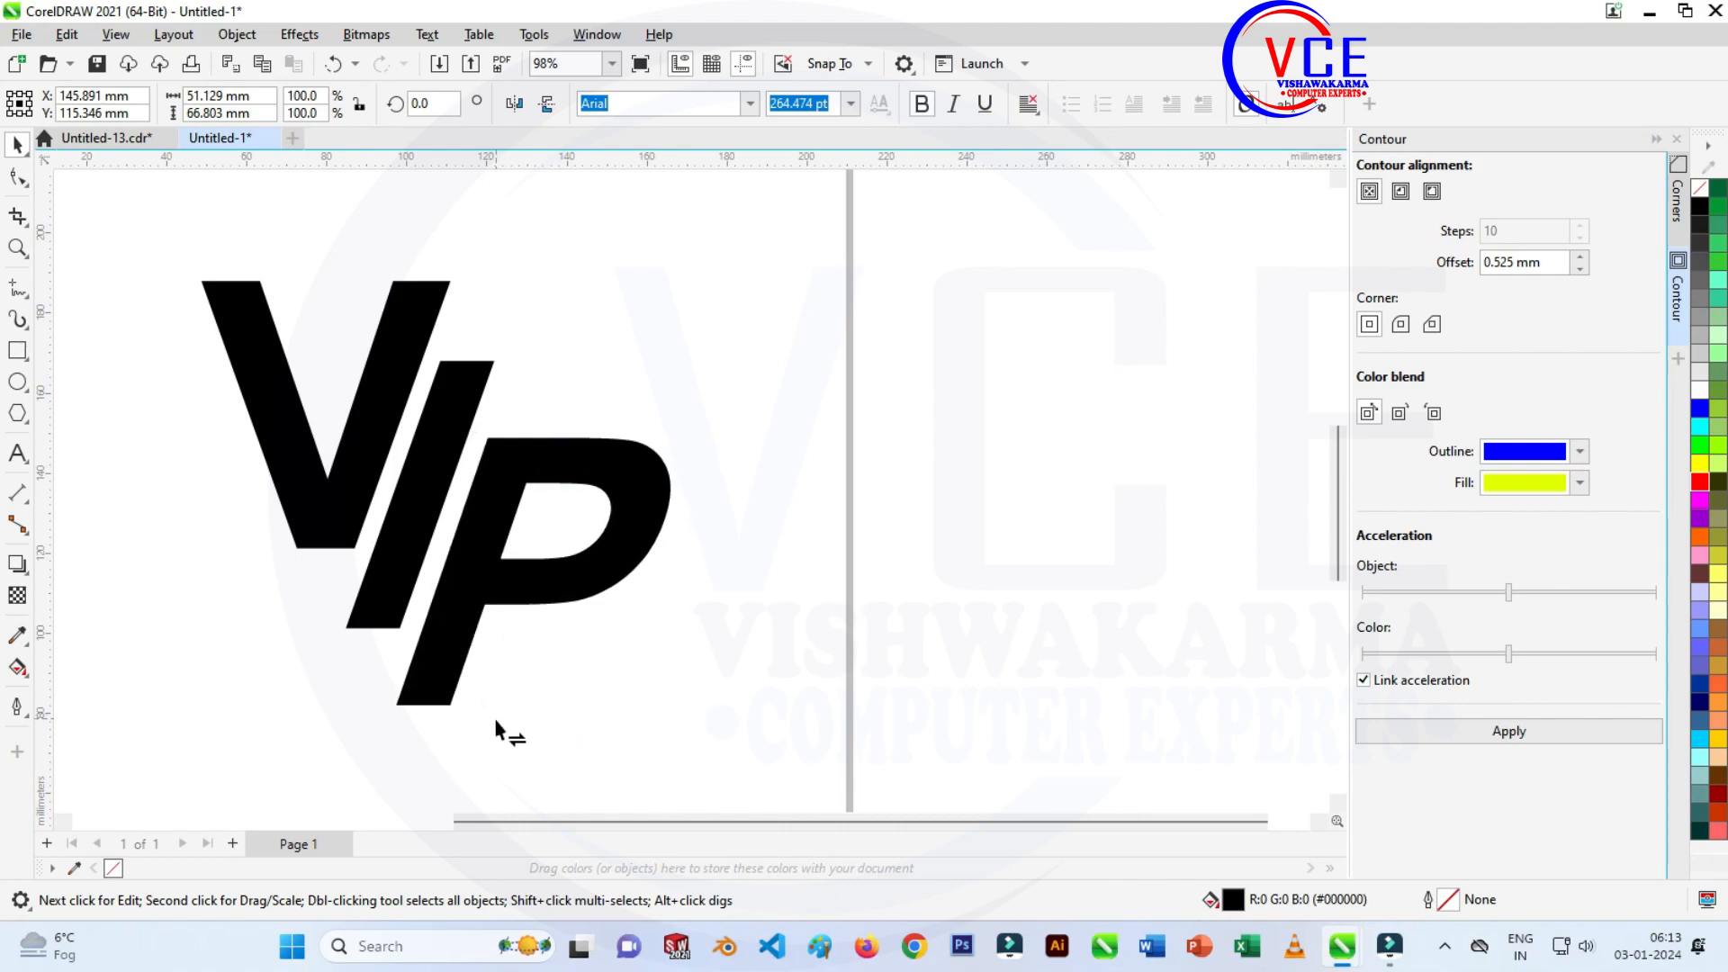
click(752, 518)
Draw a circle about 153 mm in diameter around the three VIP letters.
scroll(486, 461, down, 3)
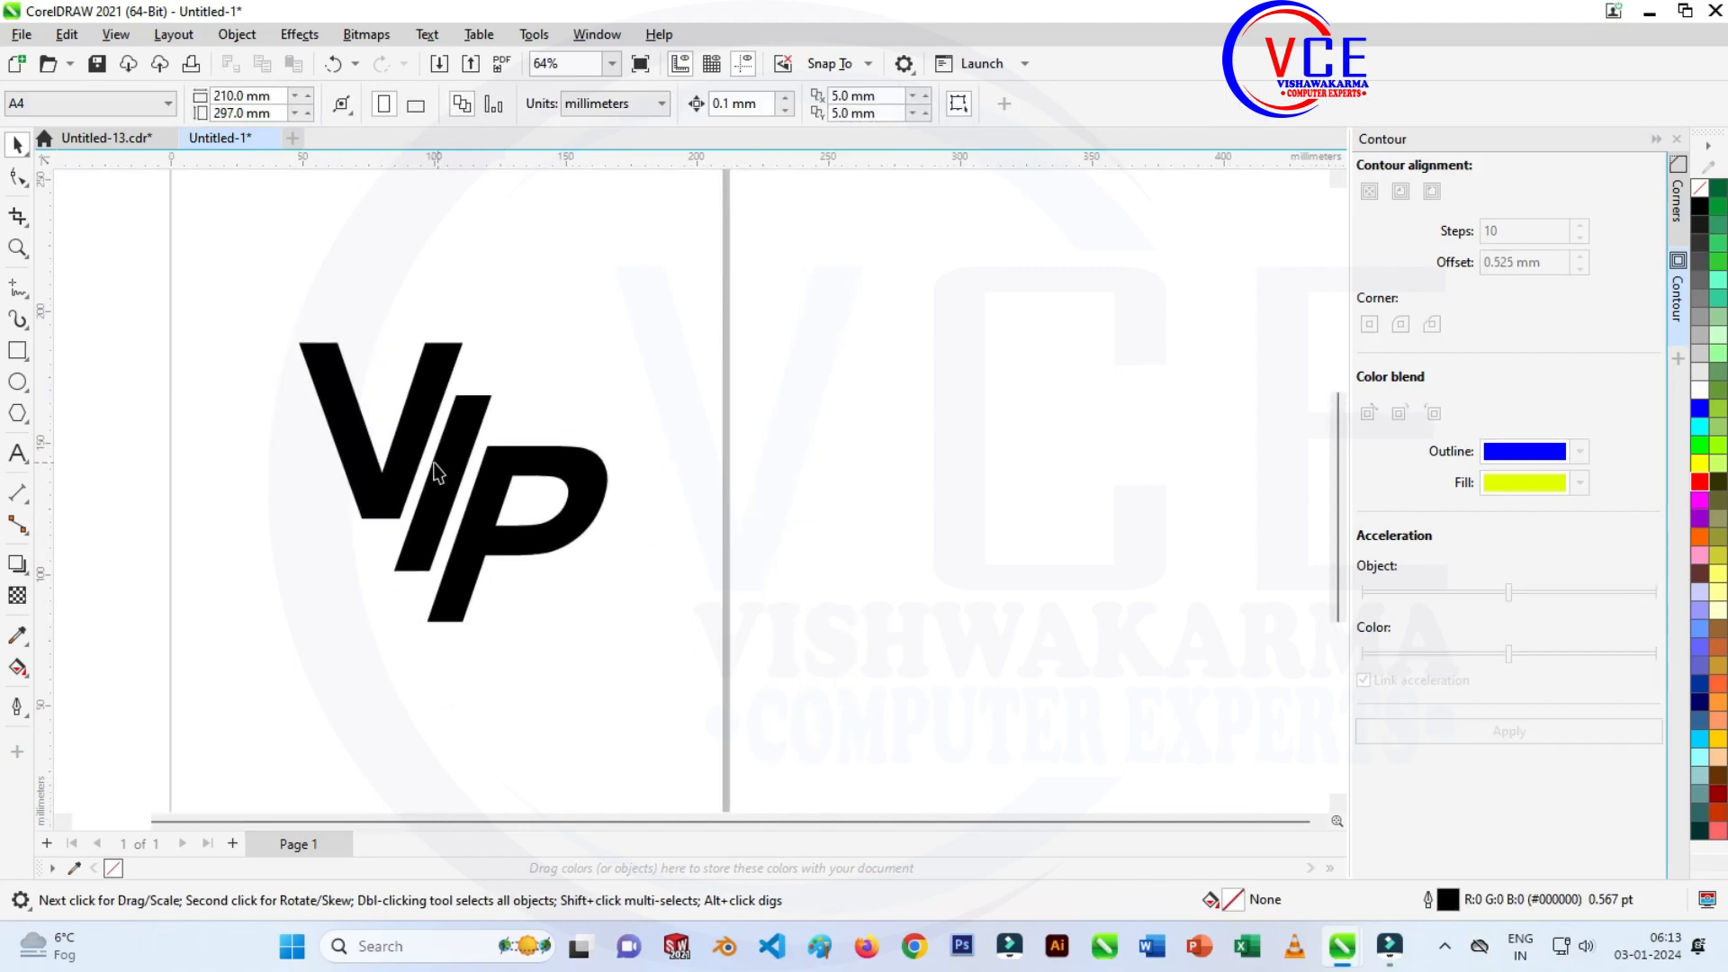
click(17, 382)
mouse_move(236, 285)
mouse_down()
mouse_move(506, 570)
mouse_move(640, 672)
mouse_up()
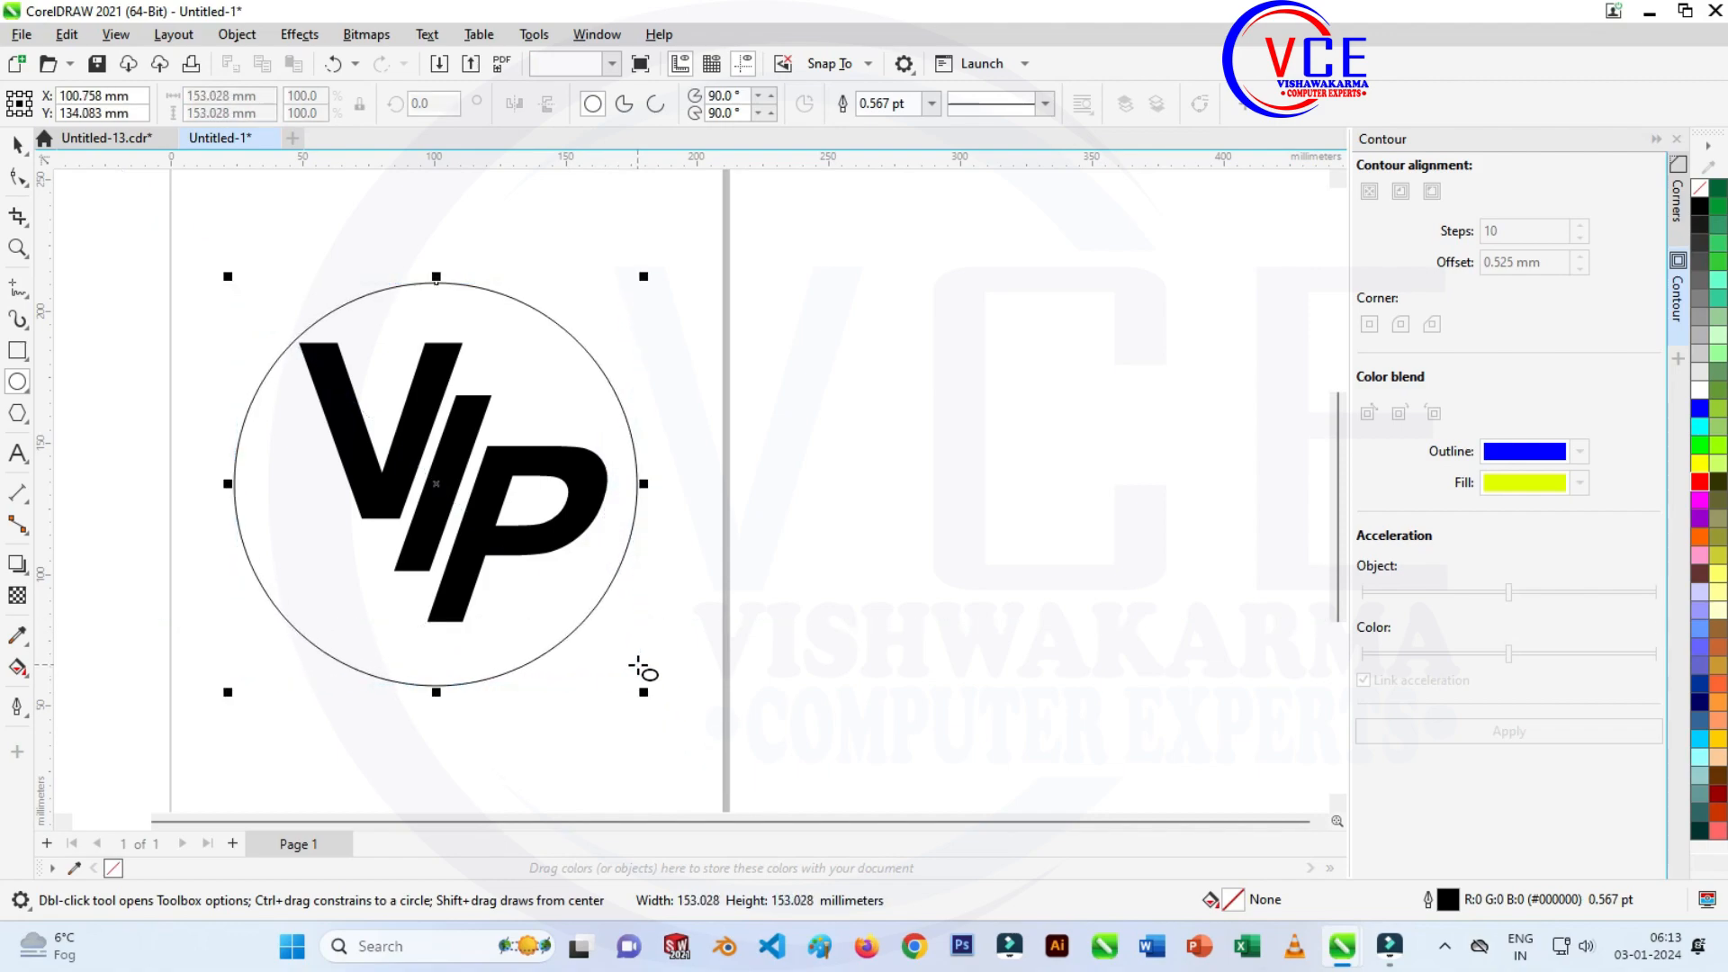
Nudge the circle up by about 9 mm so it is centred around the VIP letters.
click(15, 148)
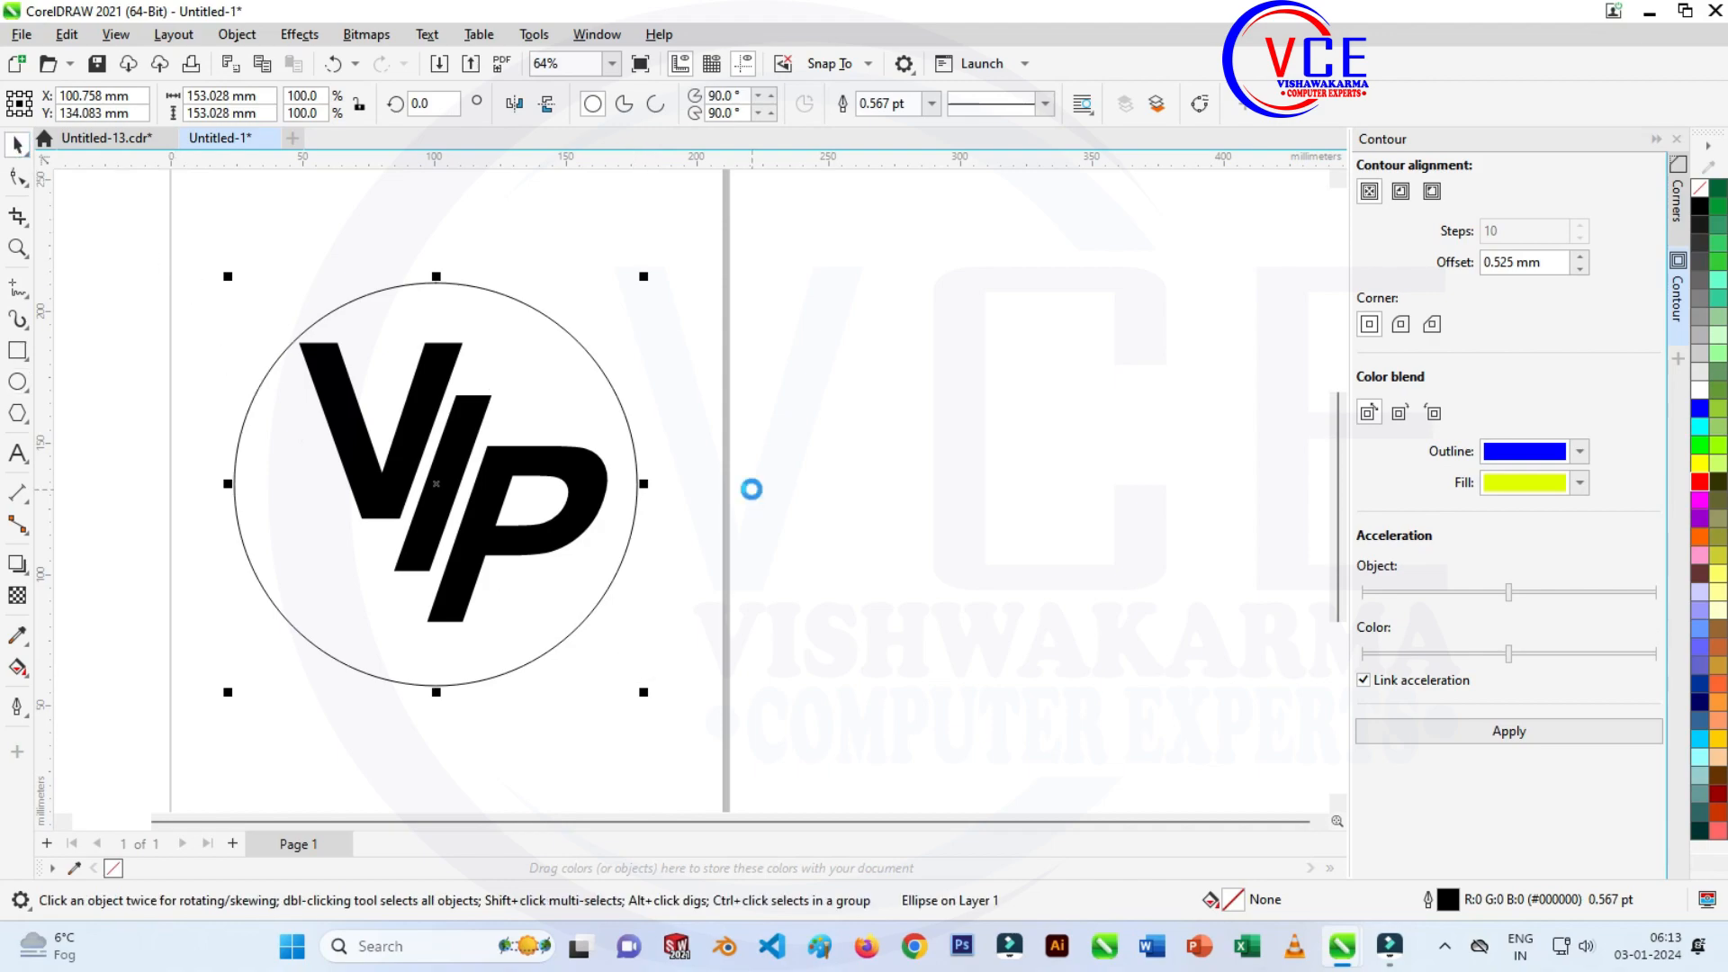
key(Up)
key(Up)
key(Up)
key(Up)
key(Up)
key(Up)
key(Up)
key(Up)
key(Up)
key(Up)
key(Up)
key(Up)
key(Up)
key(Up)
key(Up)
key(Up)
key(Up)
key(Up)
key(Up)
key(Up)
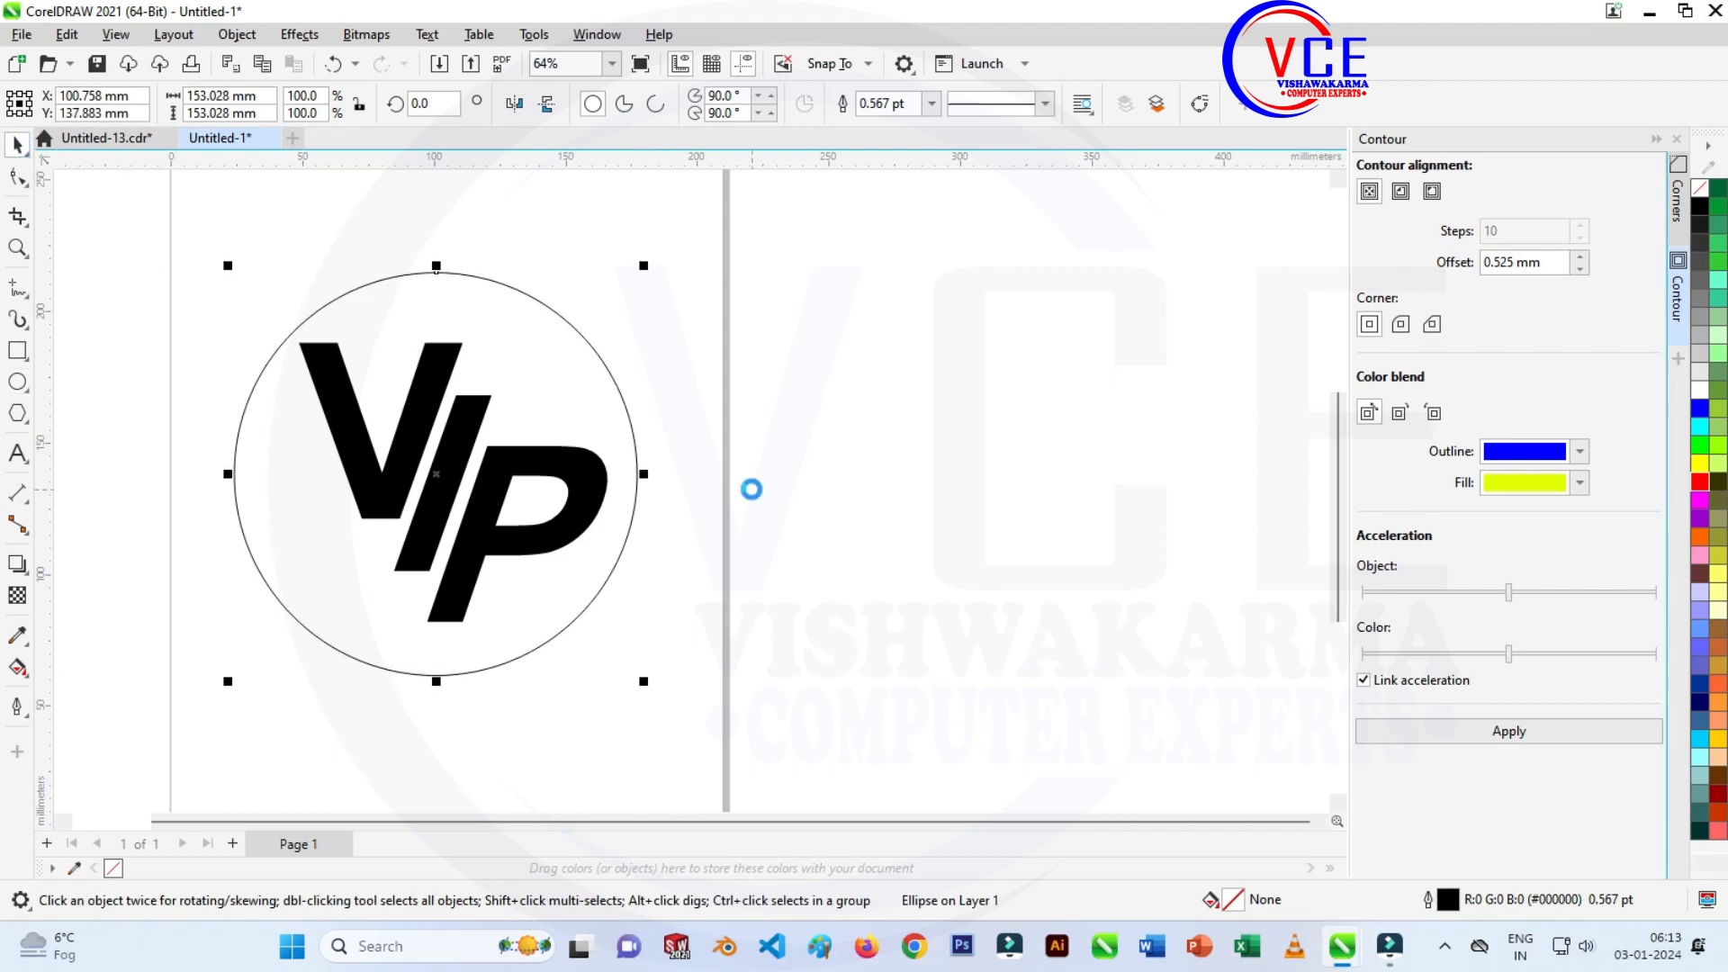
key(Up)
key(Up)
key(Up)
key(Up)
key(Up)
key(Up)
key(Up)
key(Up)
key(Up)
key(Up)
key(Up)
key(Up)
key(Up)
key(Up)
key(Up)
key(Up)
key(Up)
key(Up)
key(Up)
key(Up)
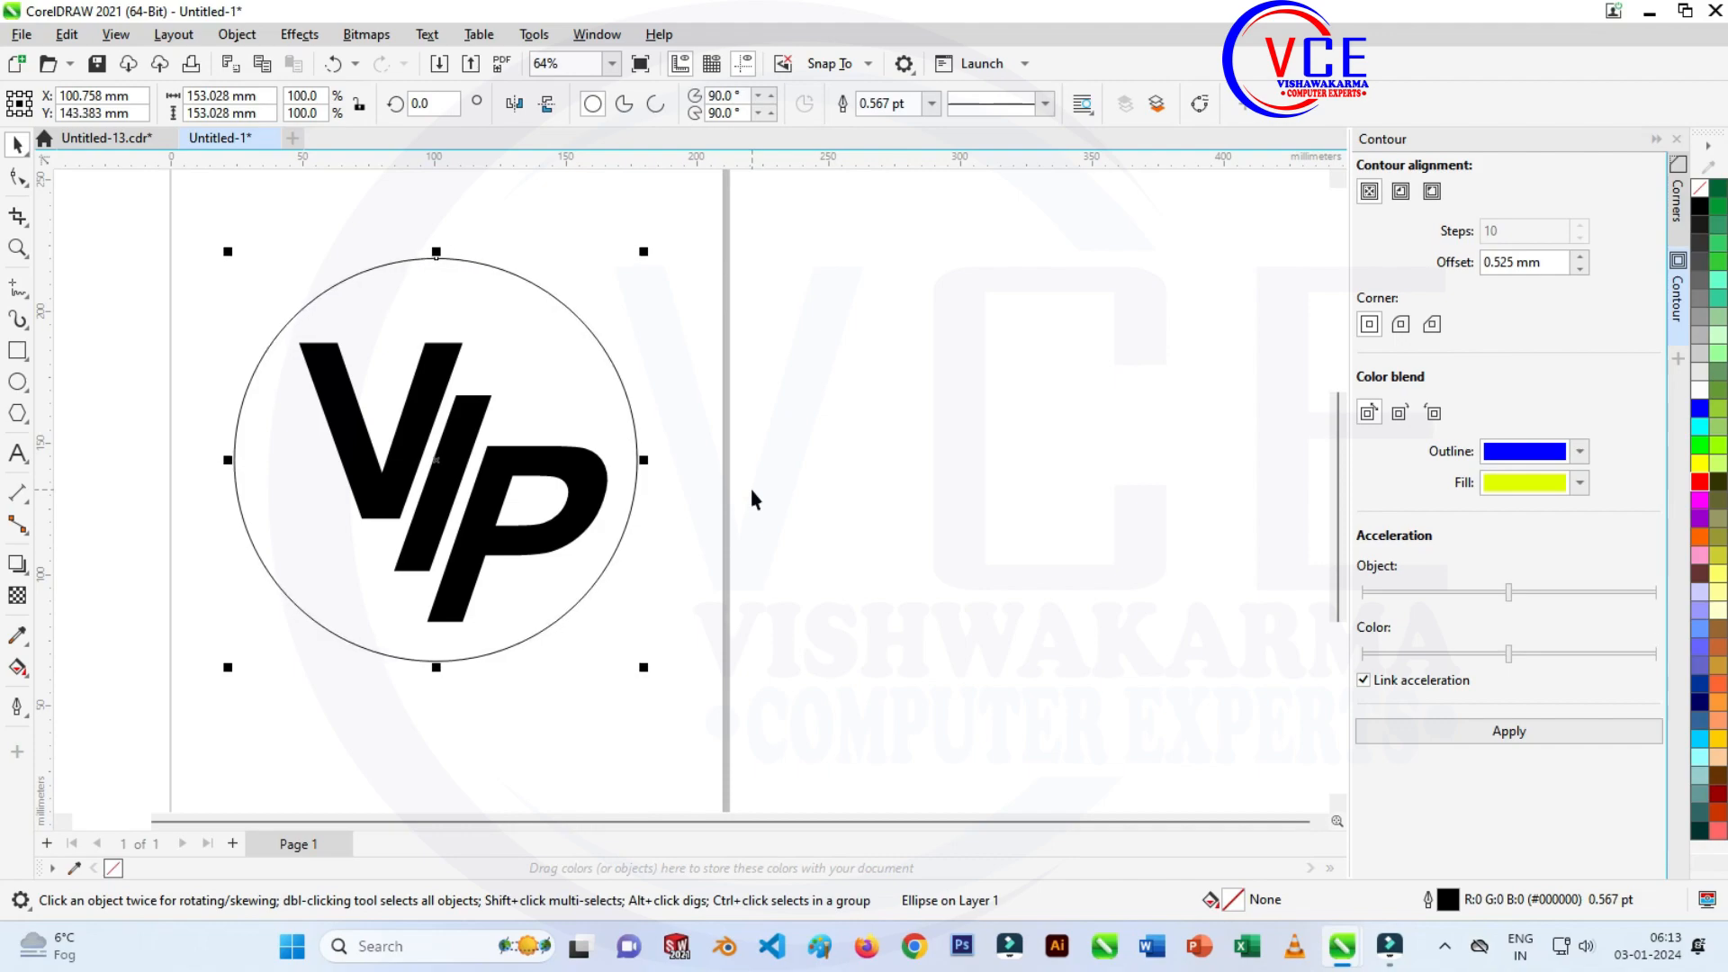
Thicken the circle's outline to 35 pt.
click(931, 104)
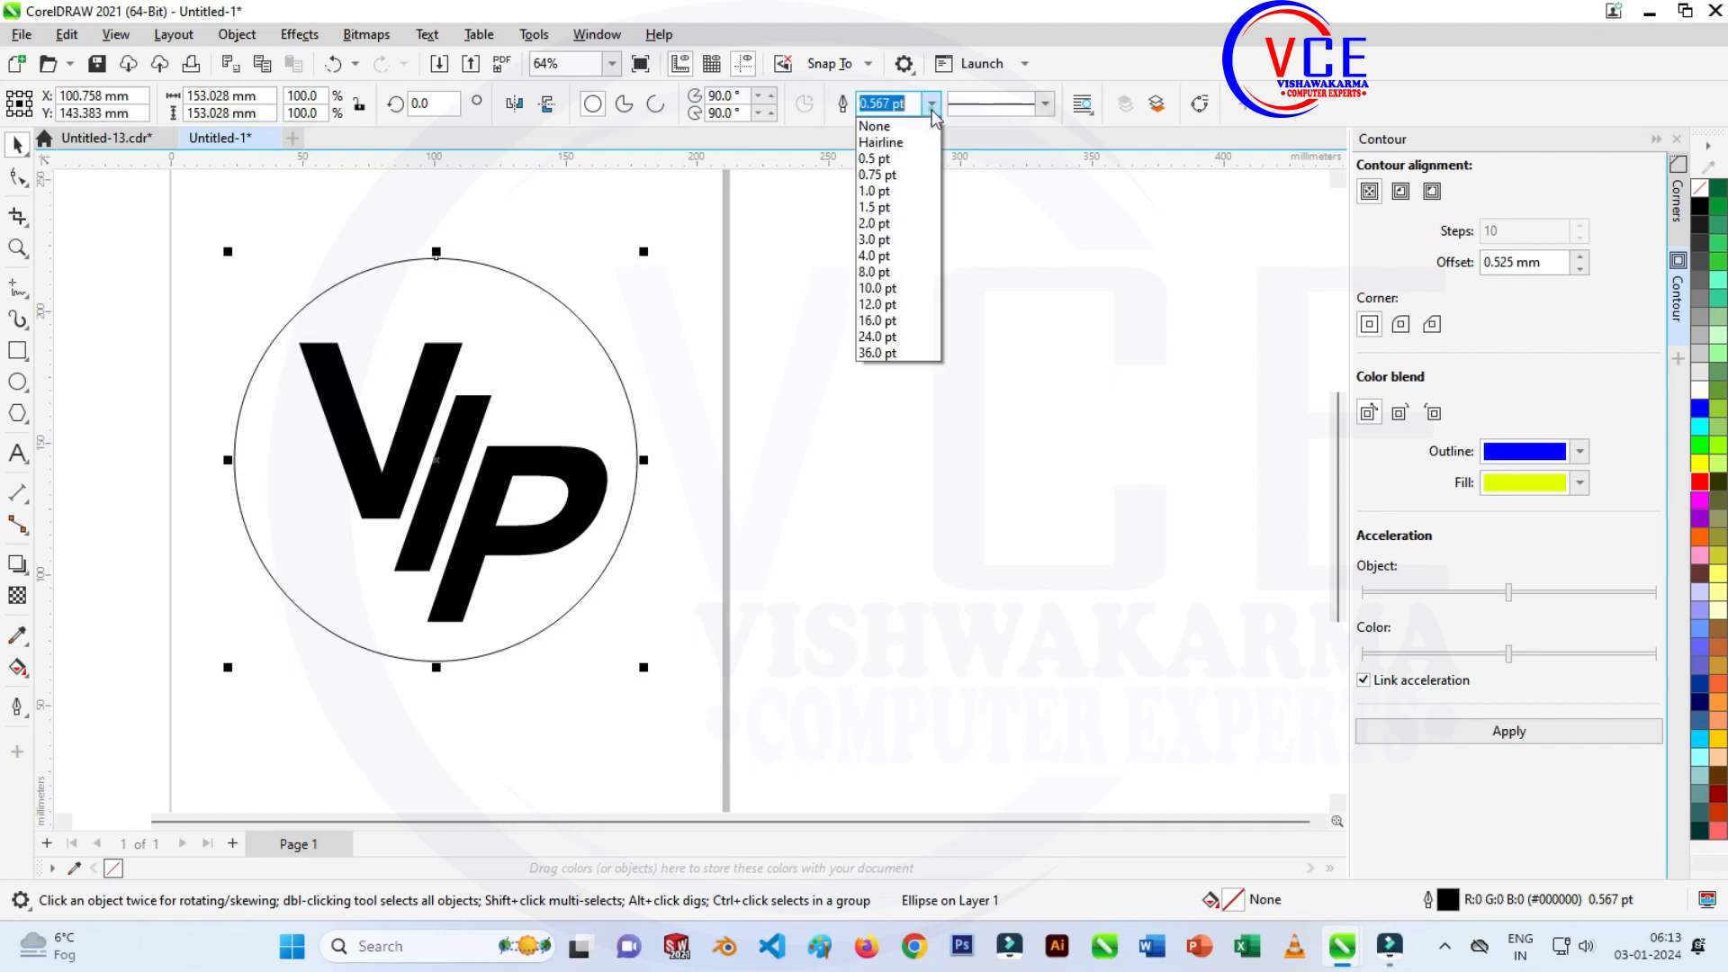
click(873, 338)
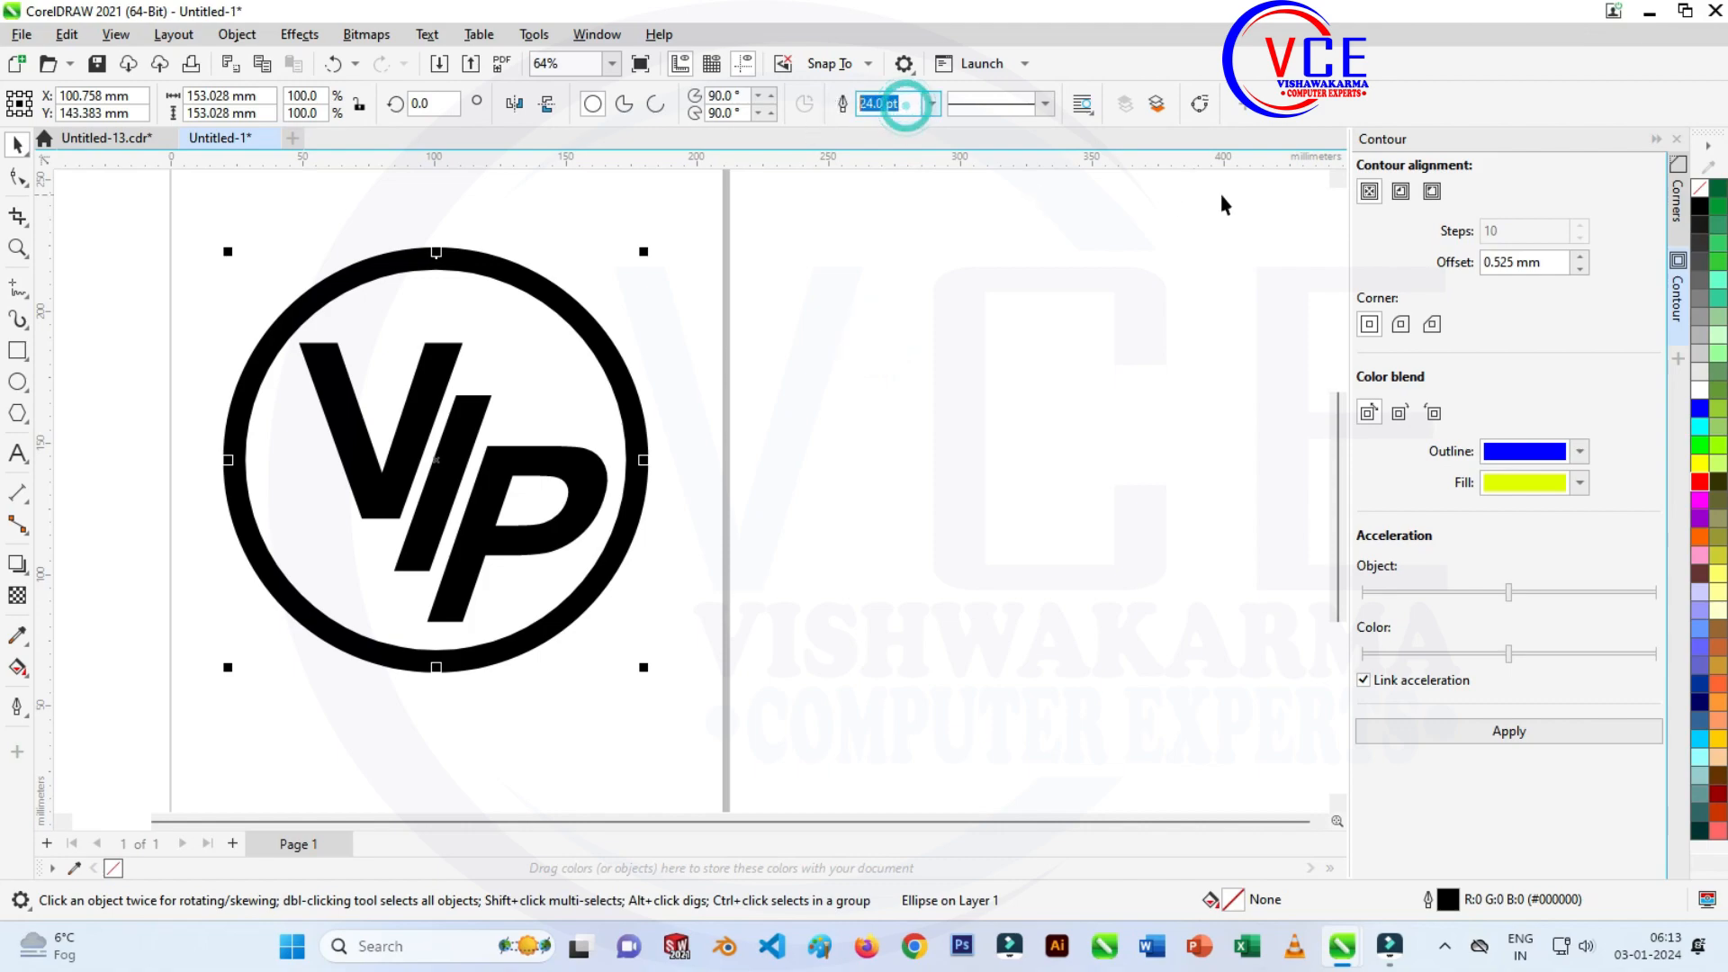
key(Return)
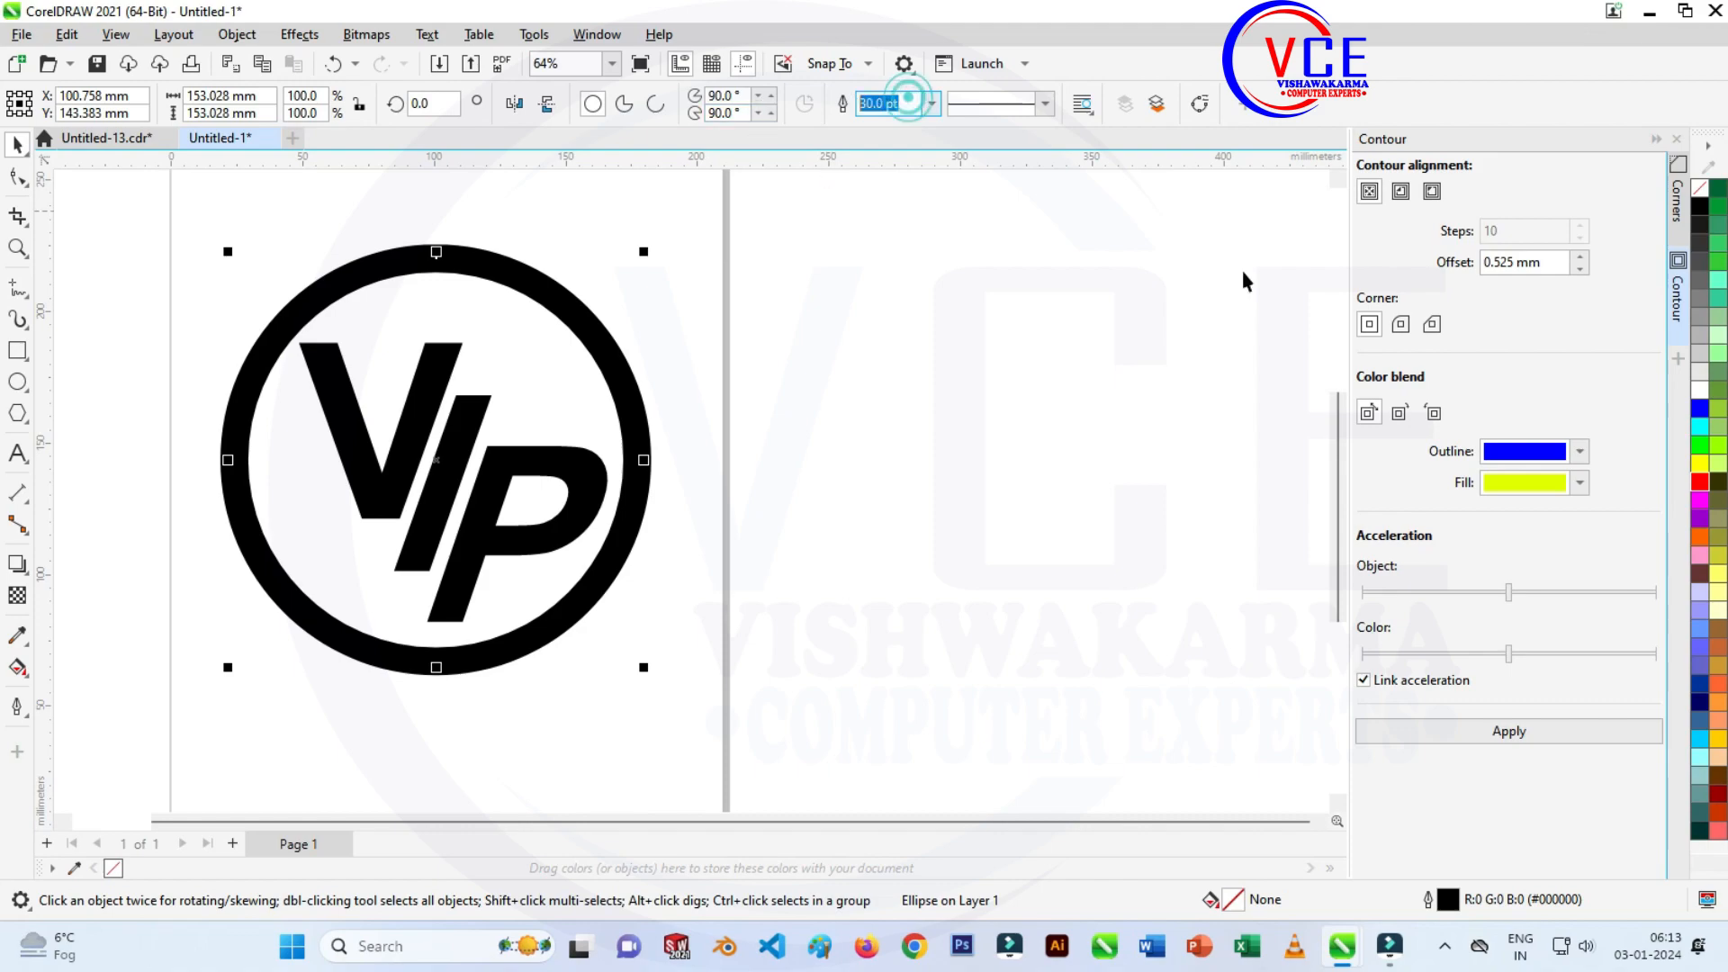
key(Return)
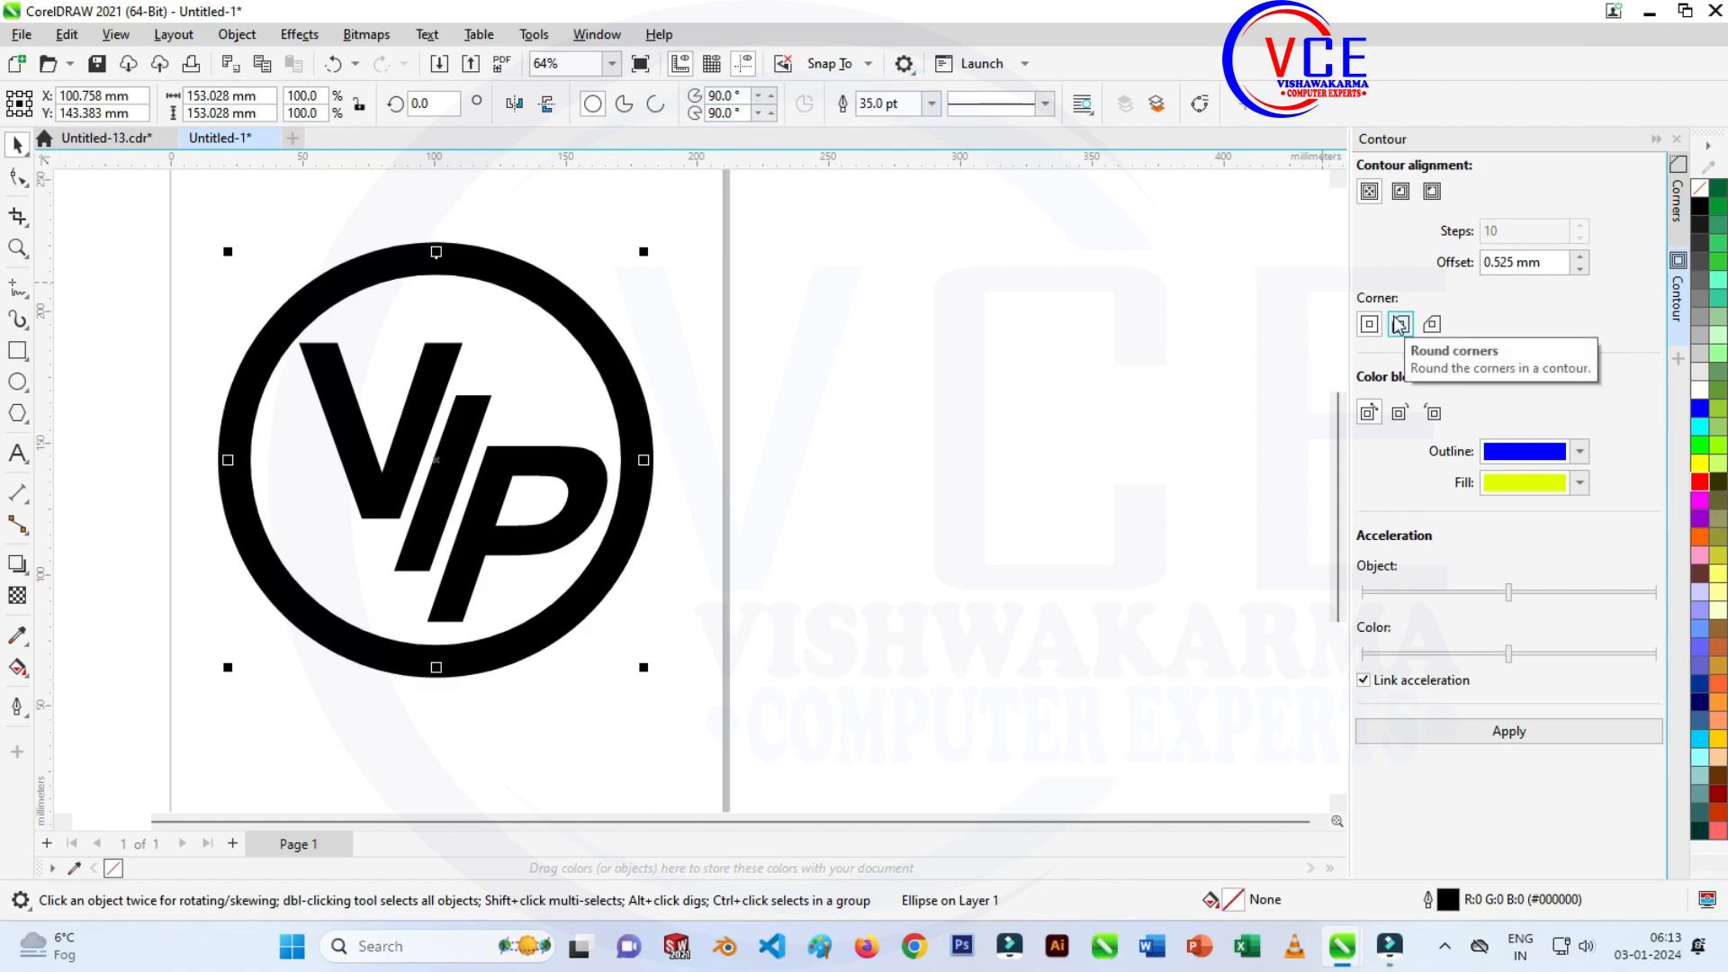
Place a copy of the ring and VIP letters about 280 mm to the right, outside the page.
scroll(696, 369, down, 1)
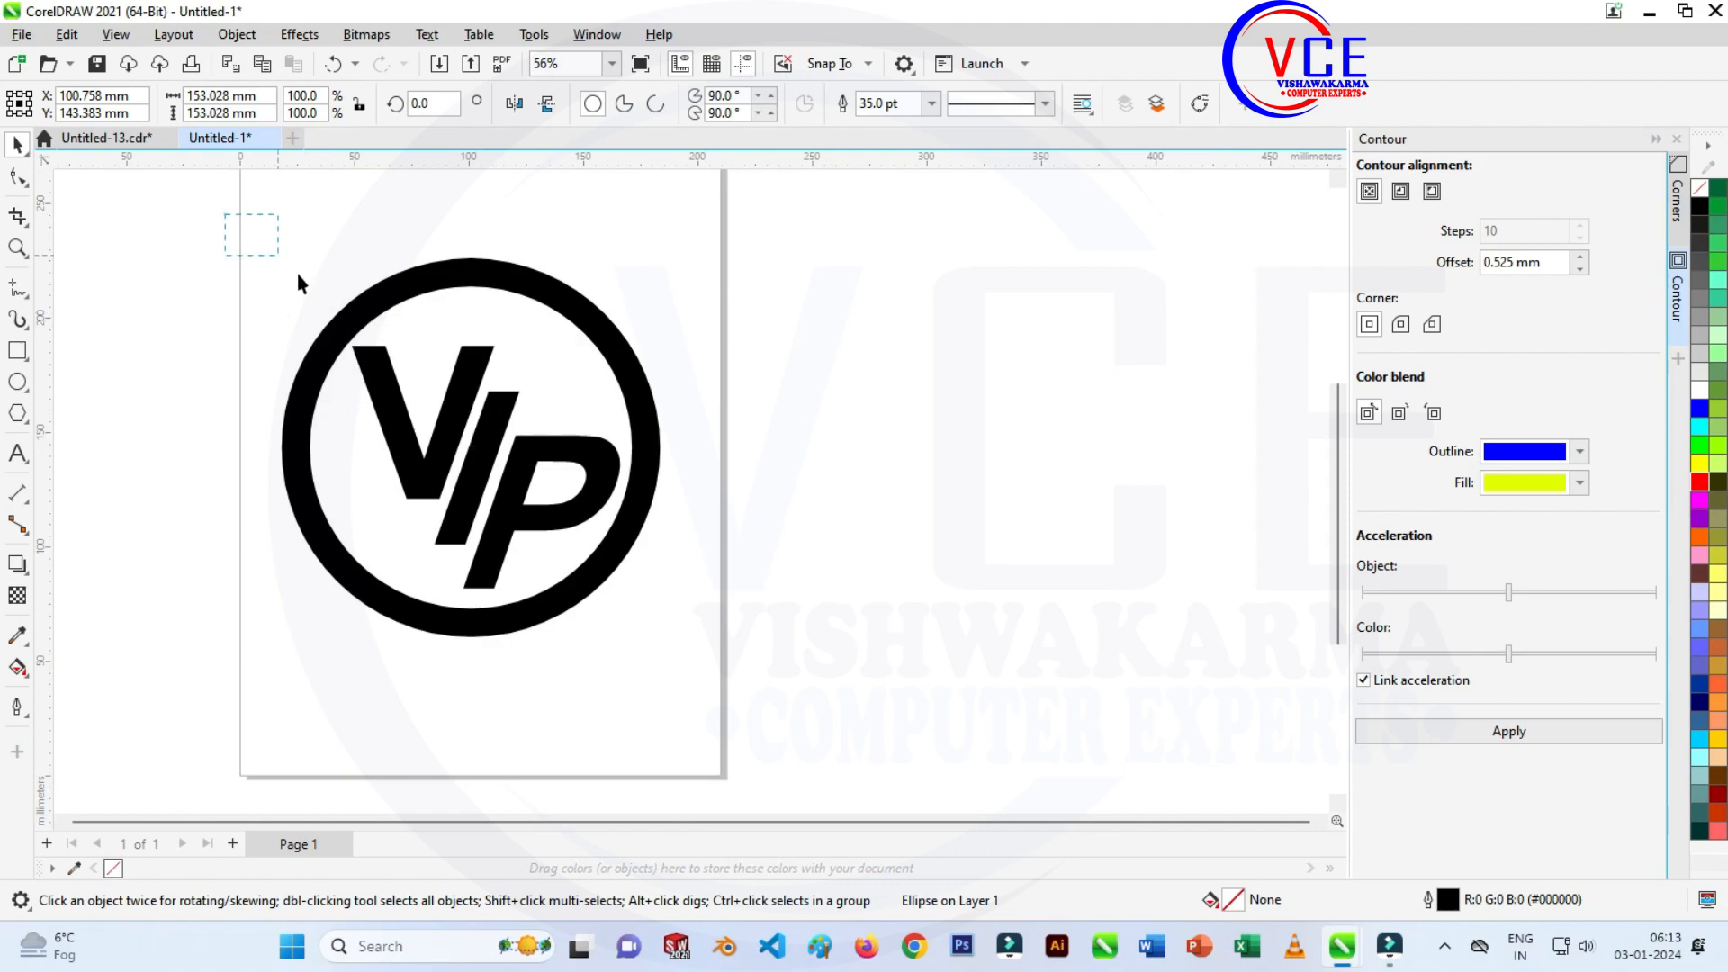
drag(298, 274, 728, 667)
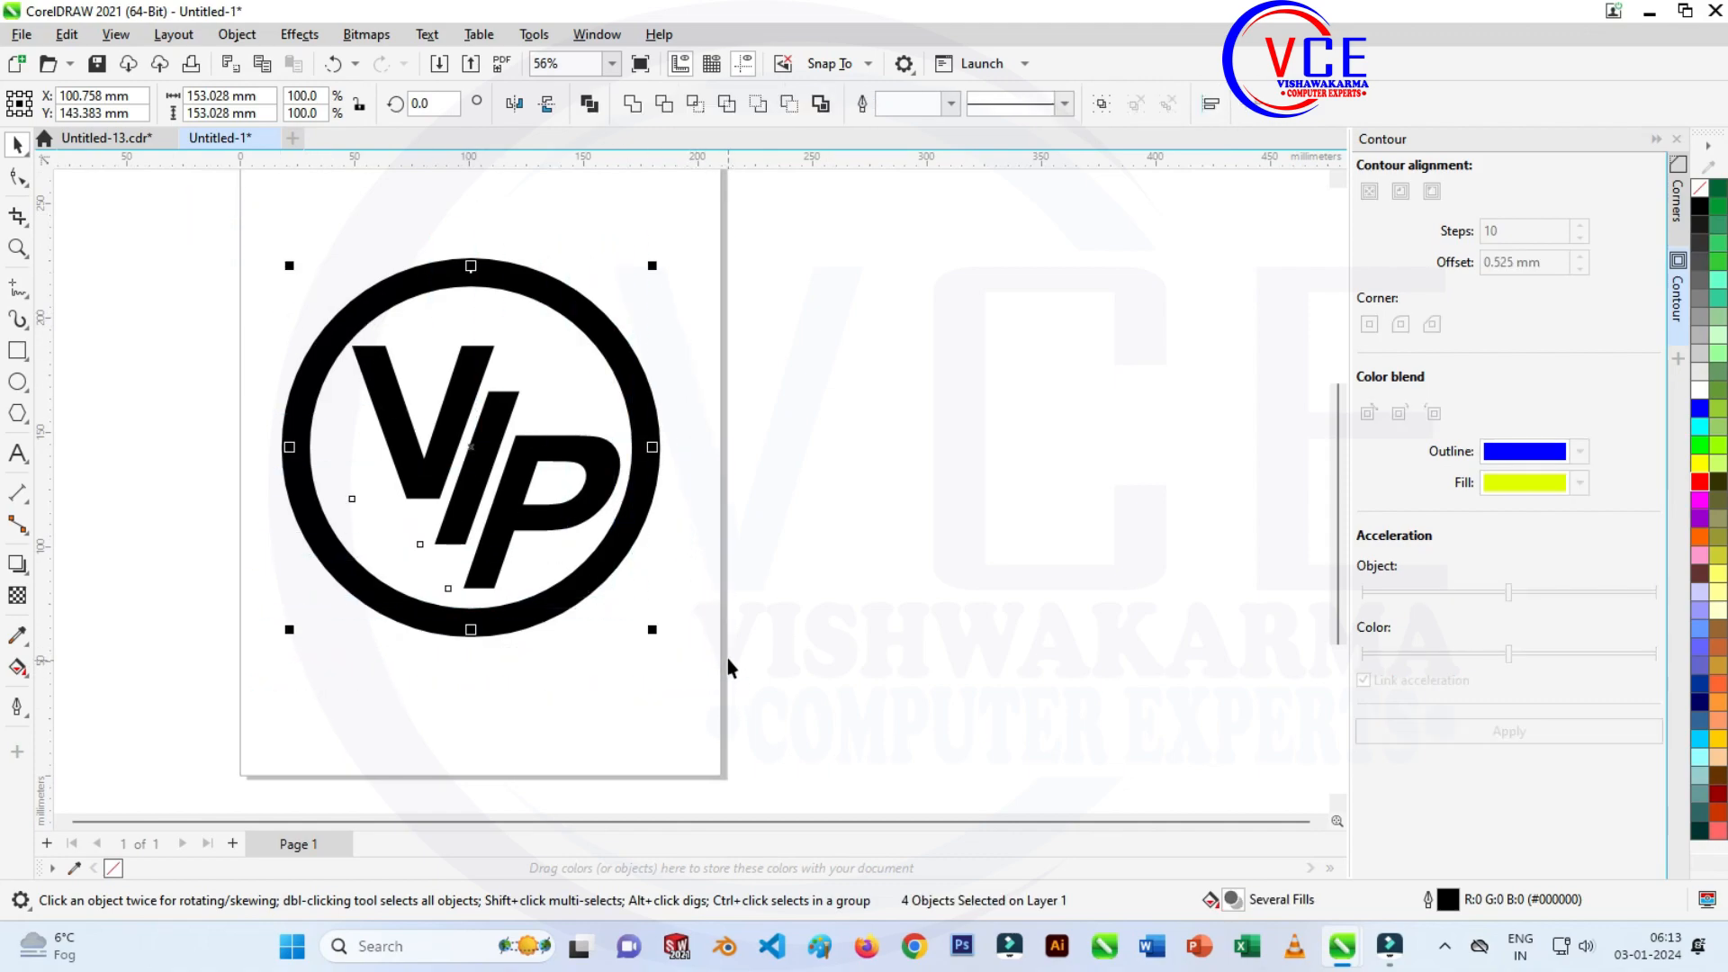
drag(511, 393, 1100, 381)
scroll(467, 269, up, 1)
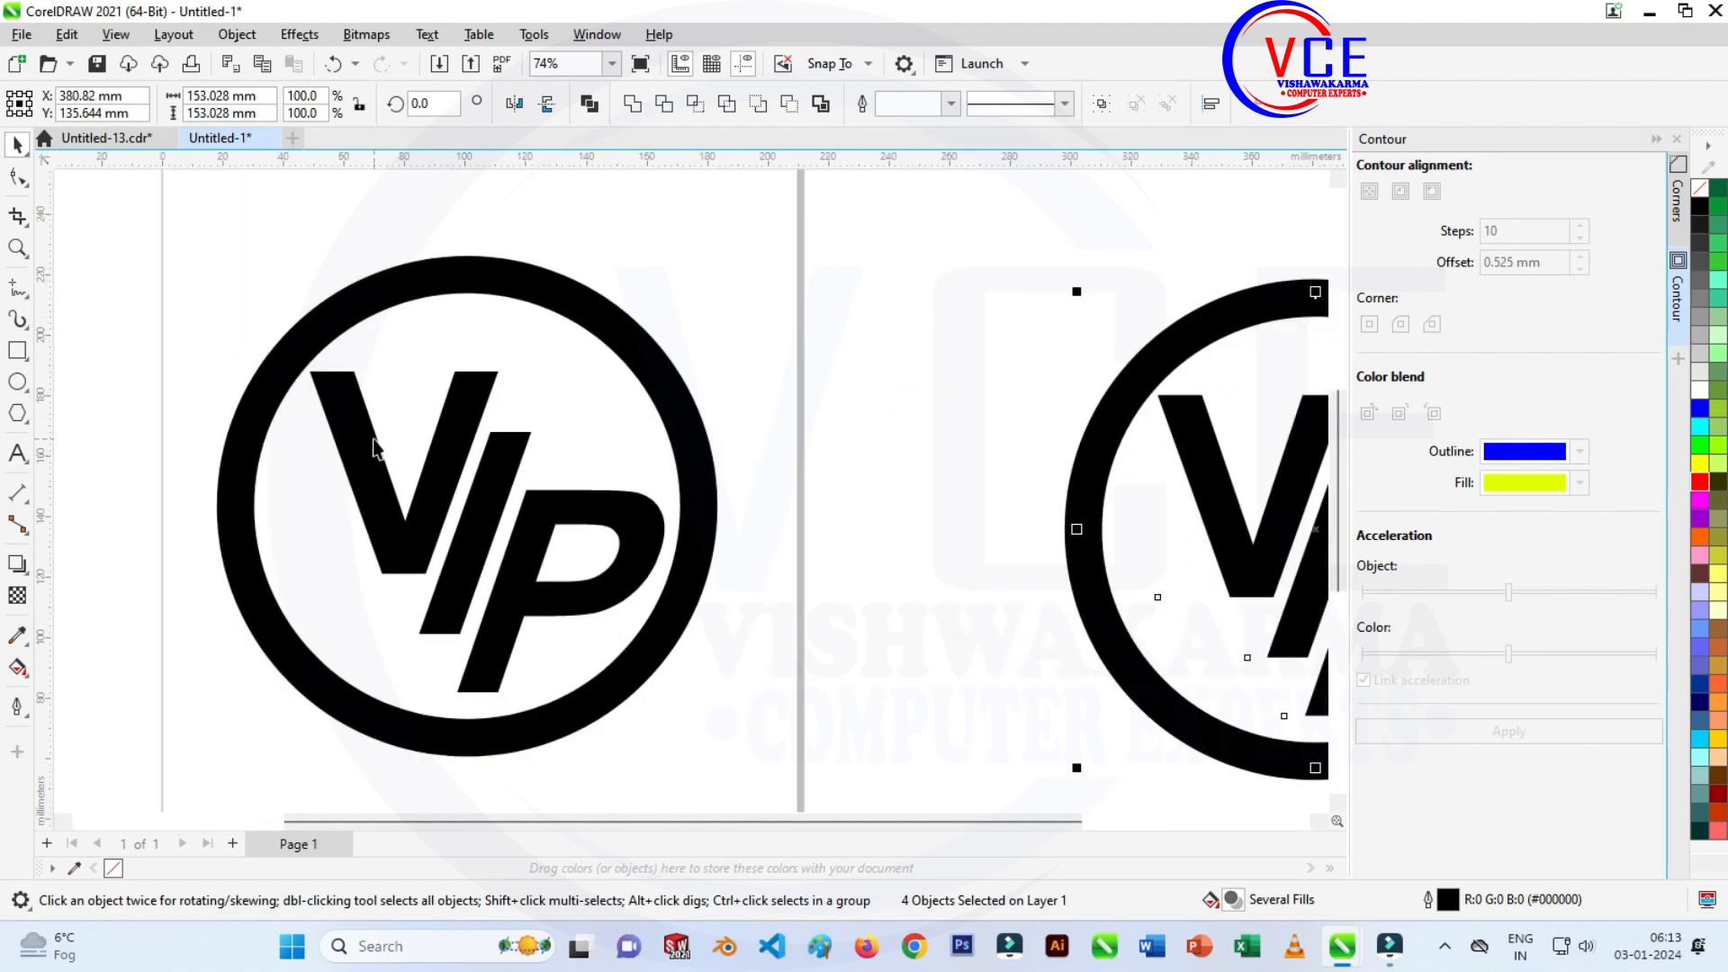
click(347, 417)
click(171, 277)
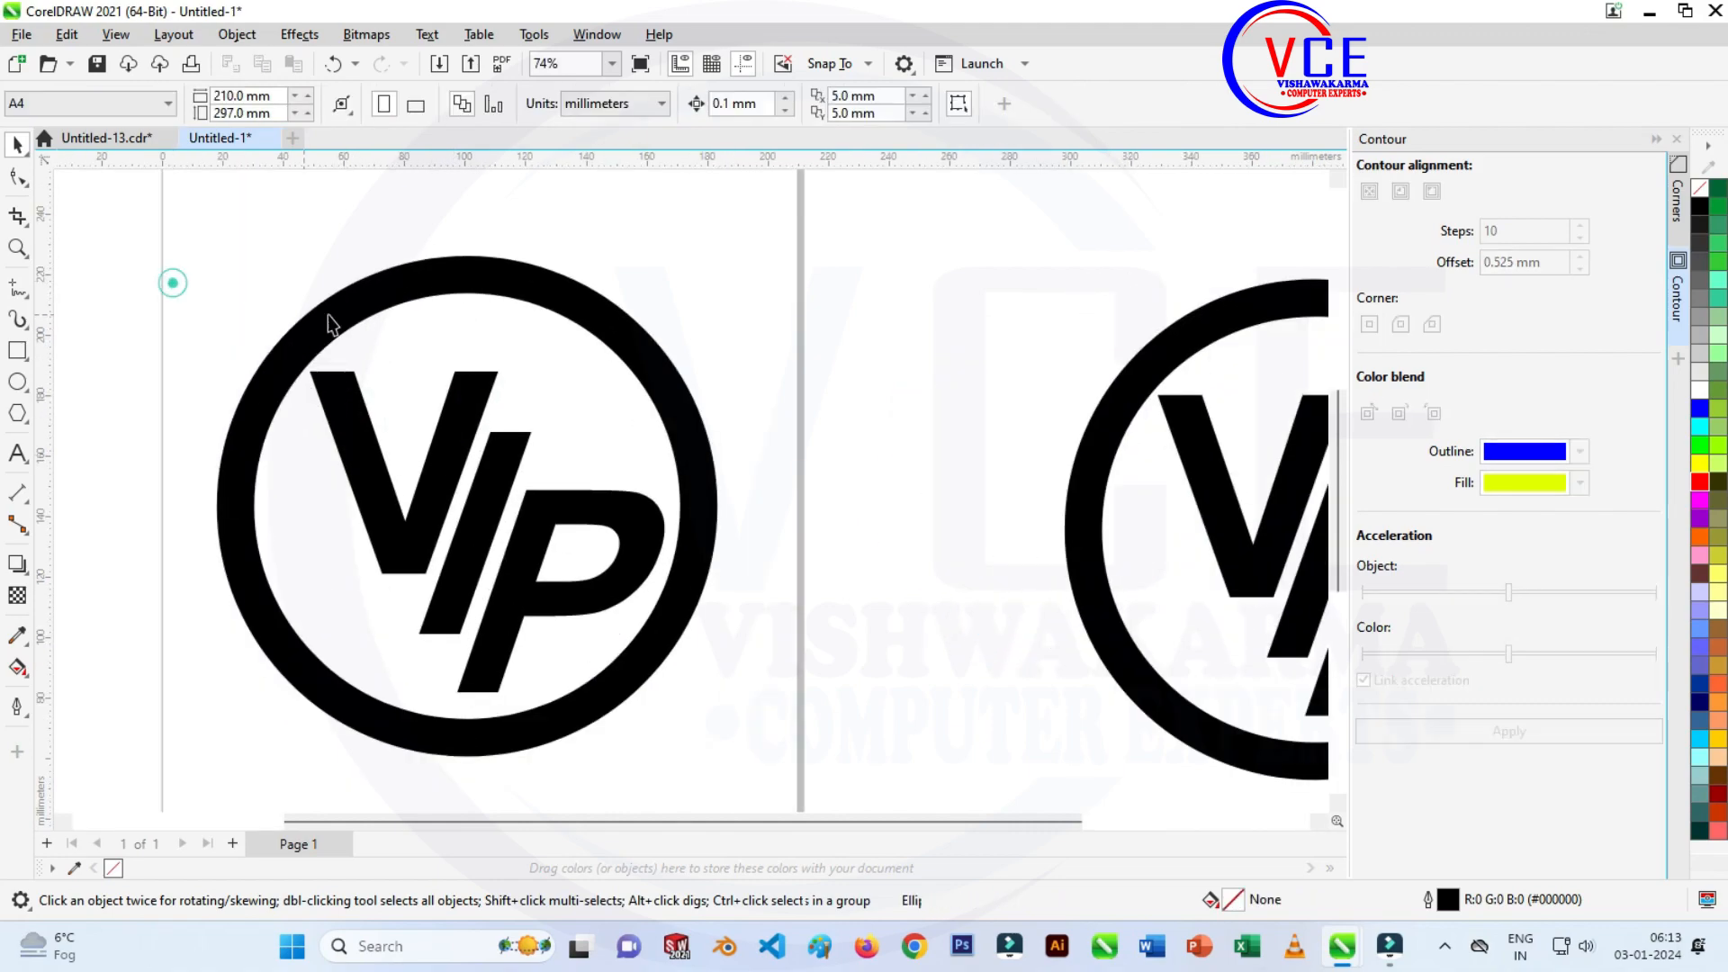
right_click(375, 285)
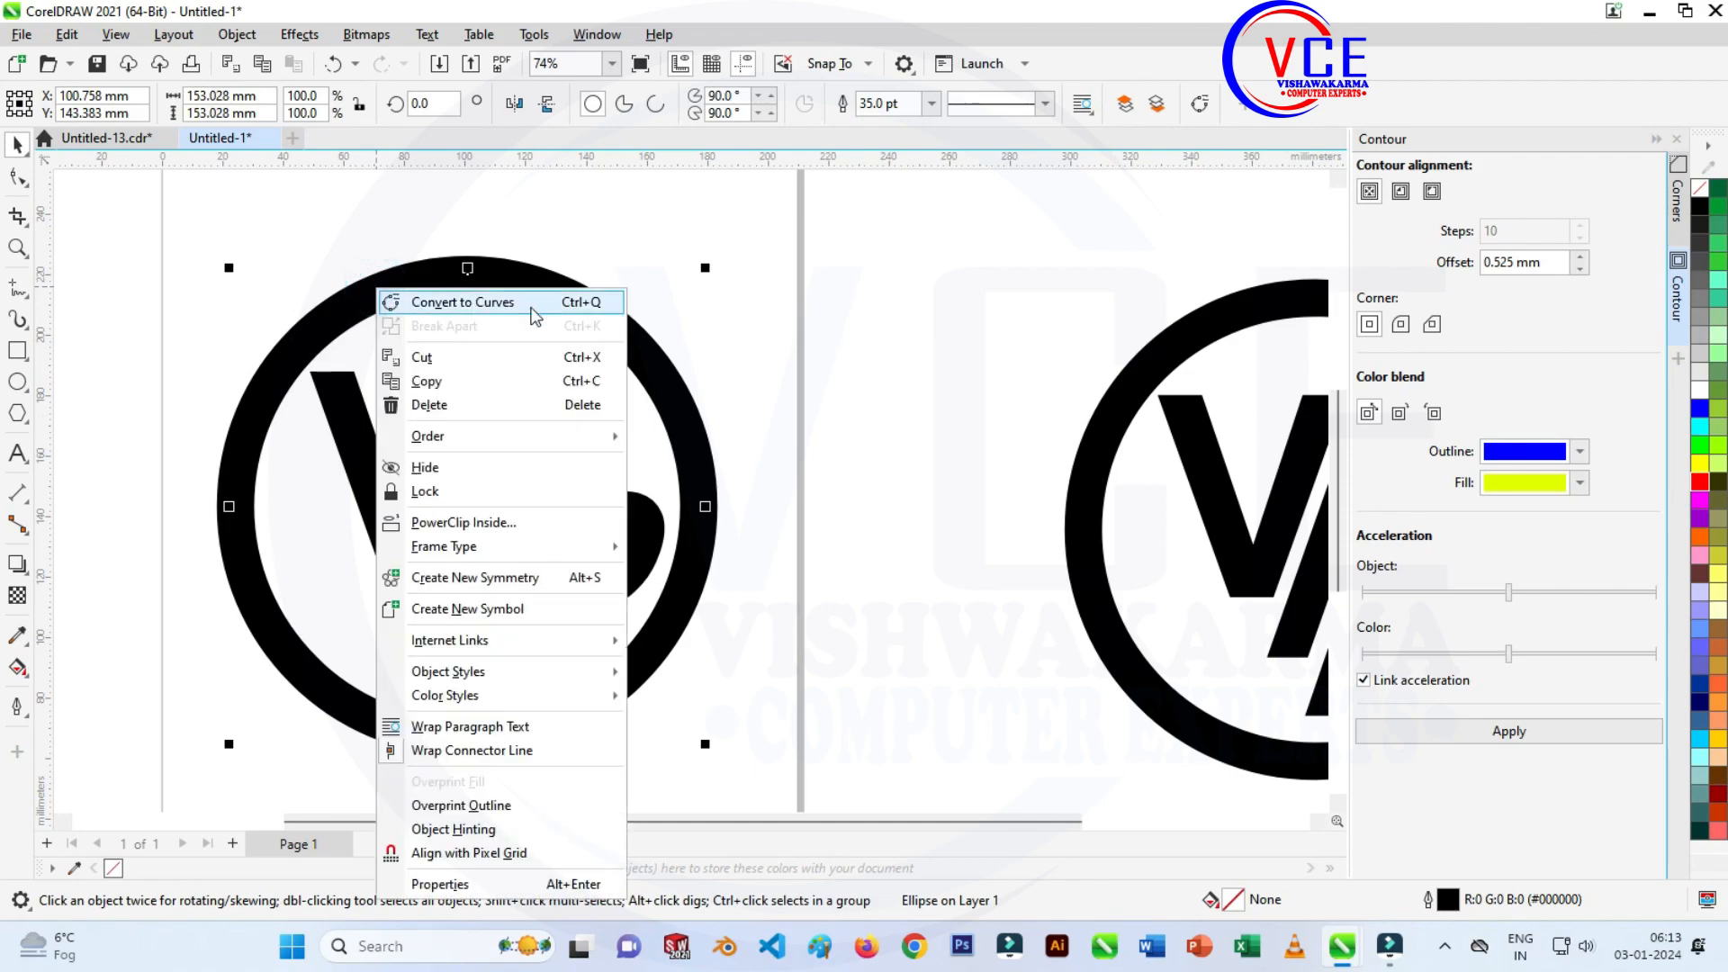
mouse_move(539, 439)
click(693, 465)
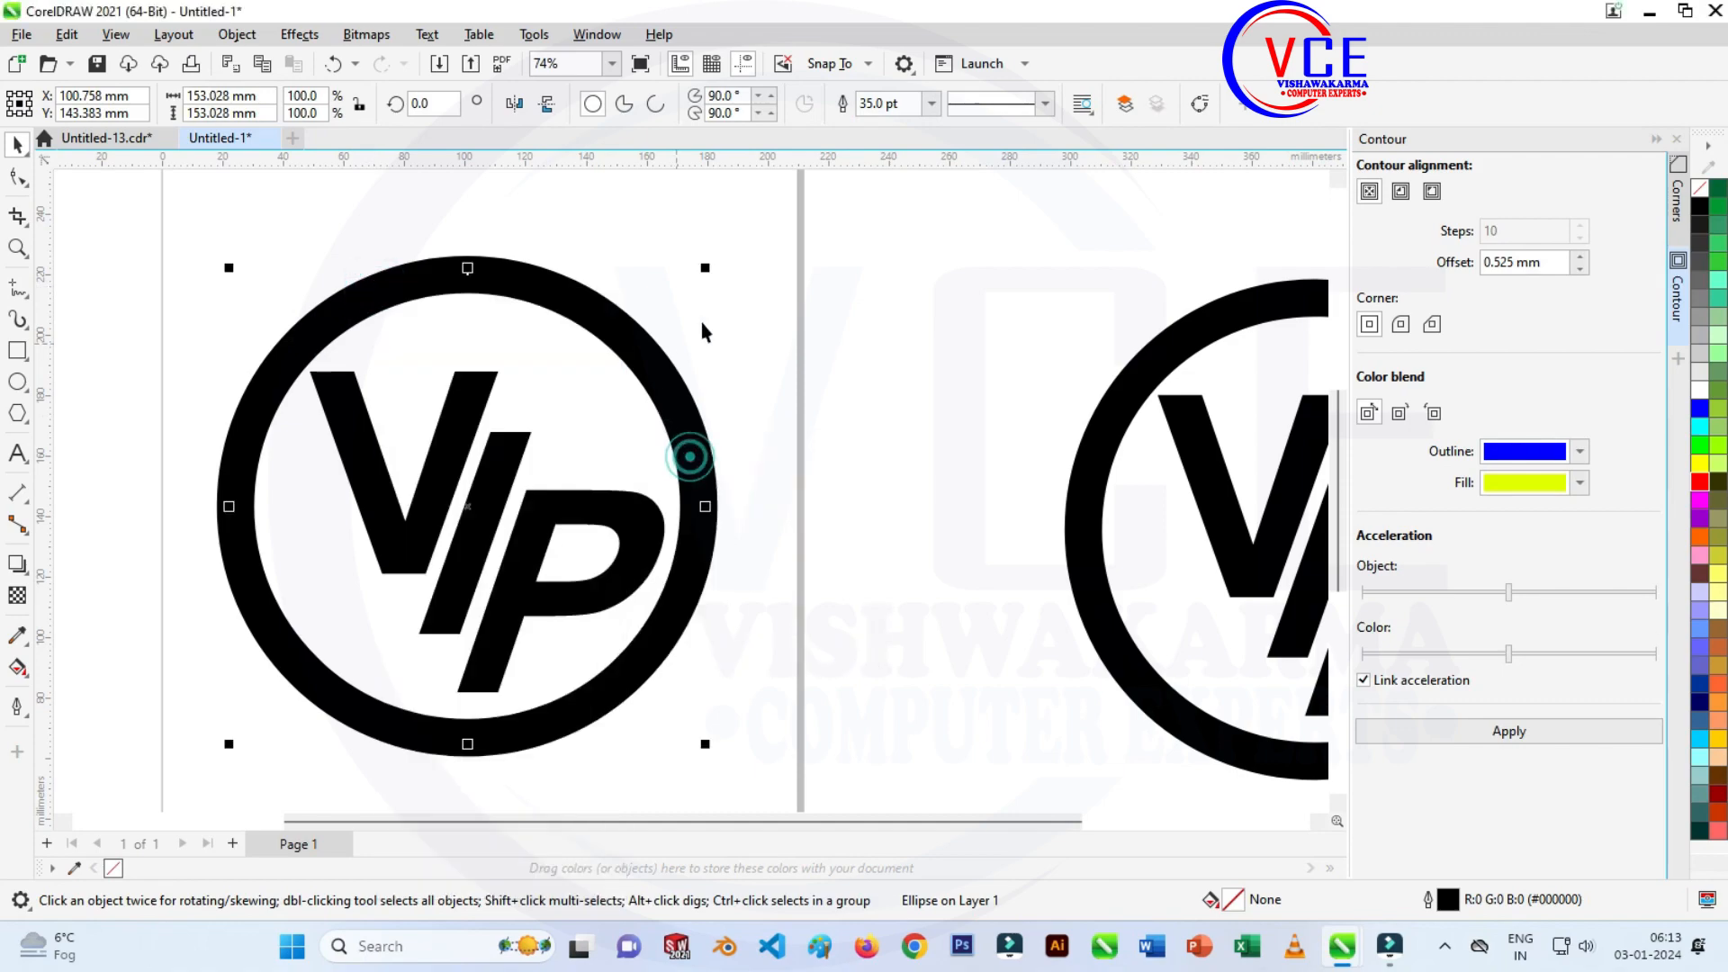
click(702, 316)
Convert the letters V, I and P of the on-page logo to curves, one after another.
click(480, 405)
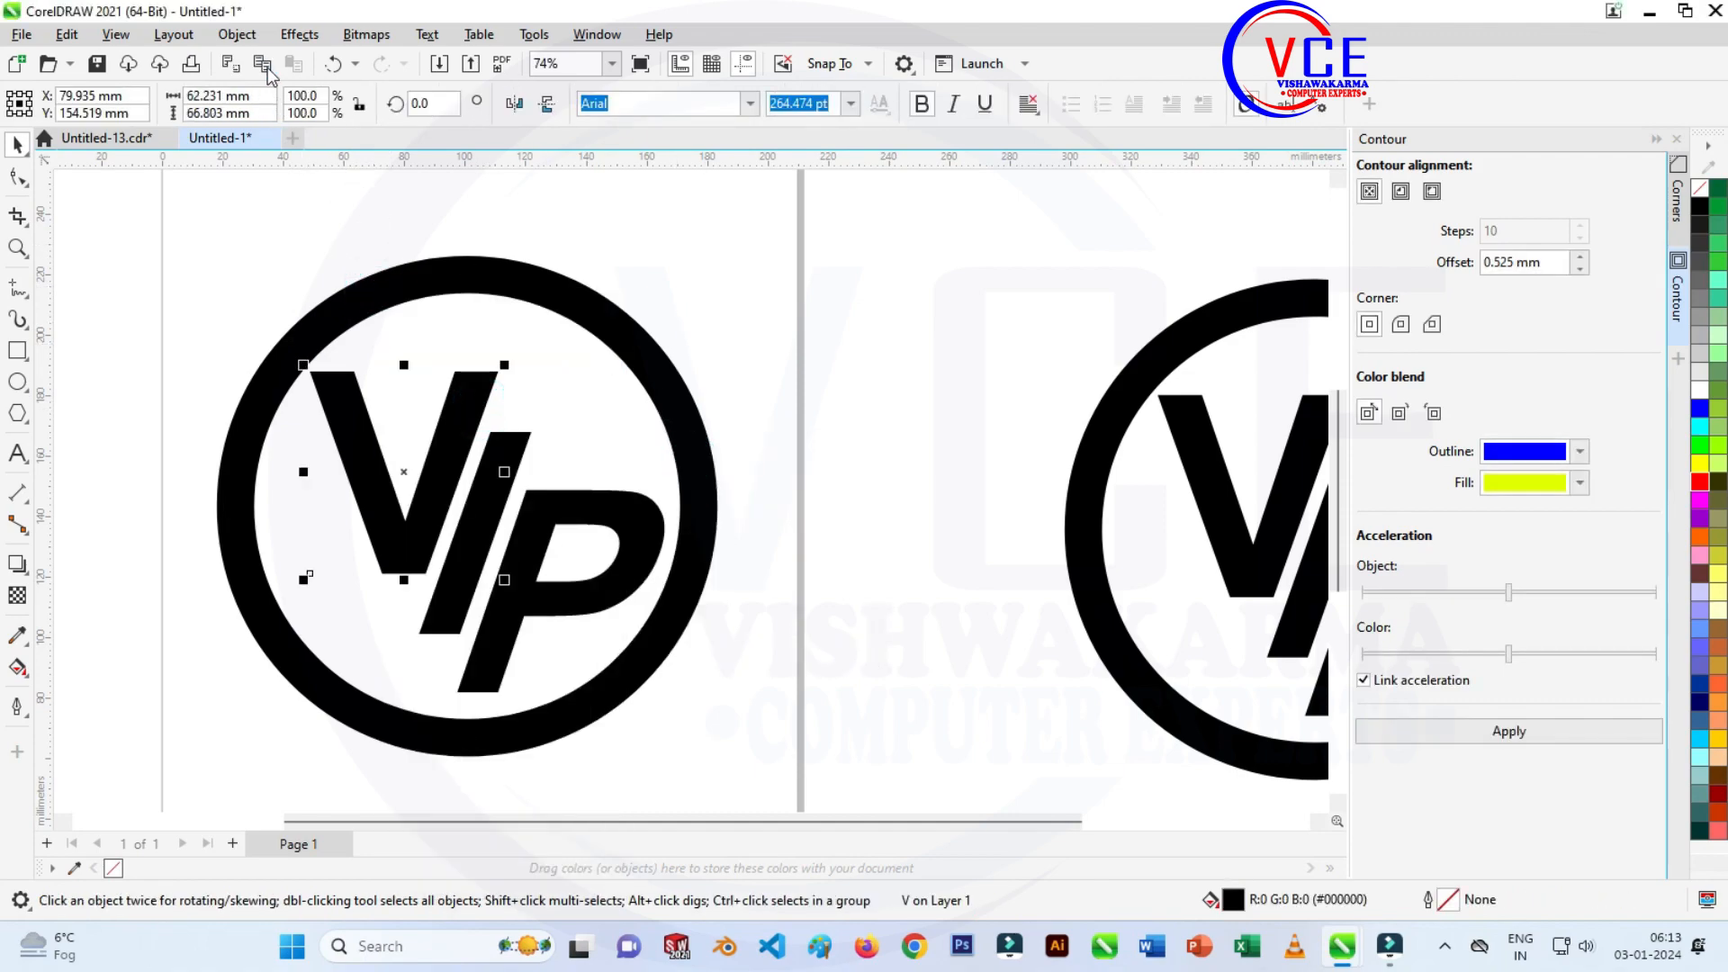
click(236, 34)
click(338, 592)
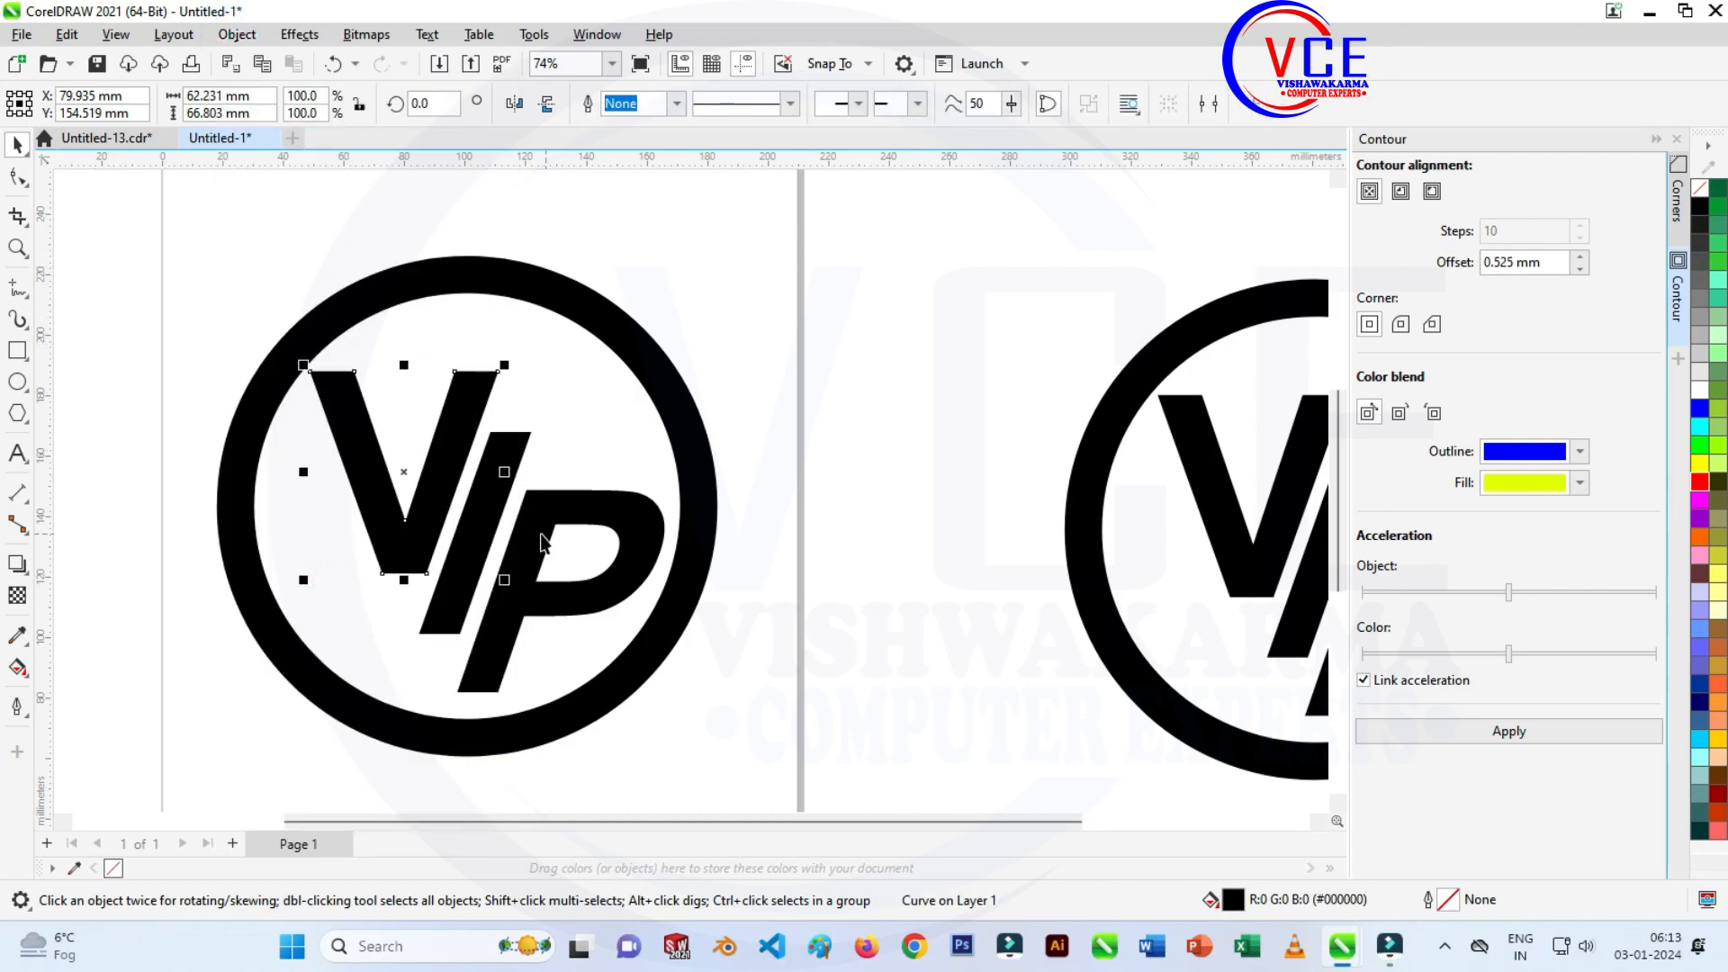
click(482, 533)
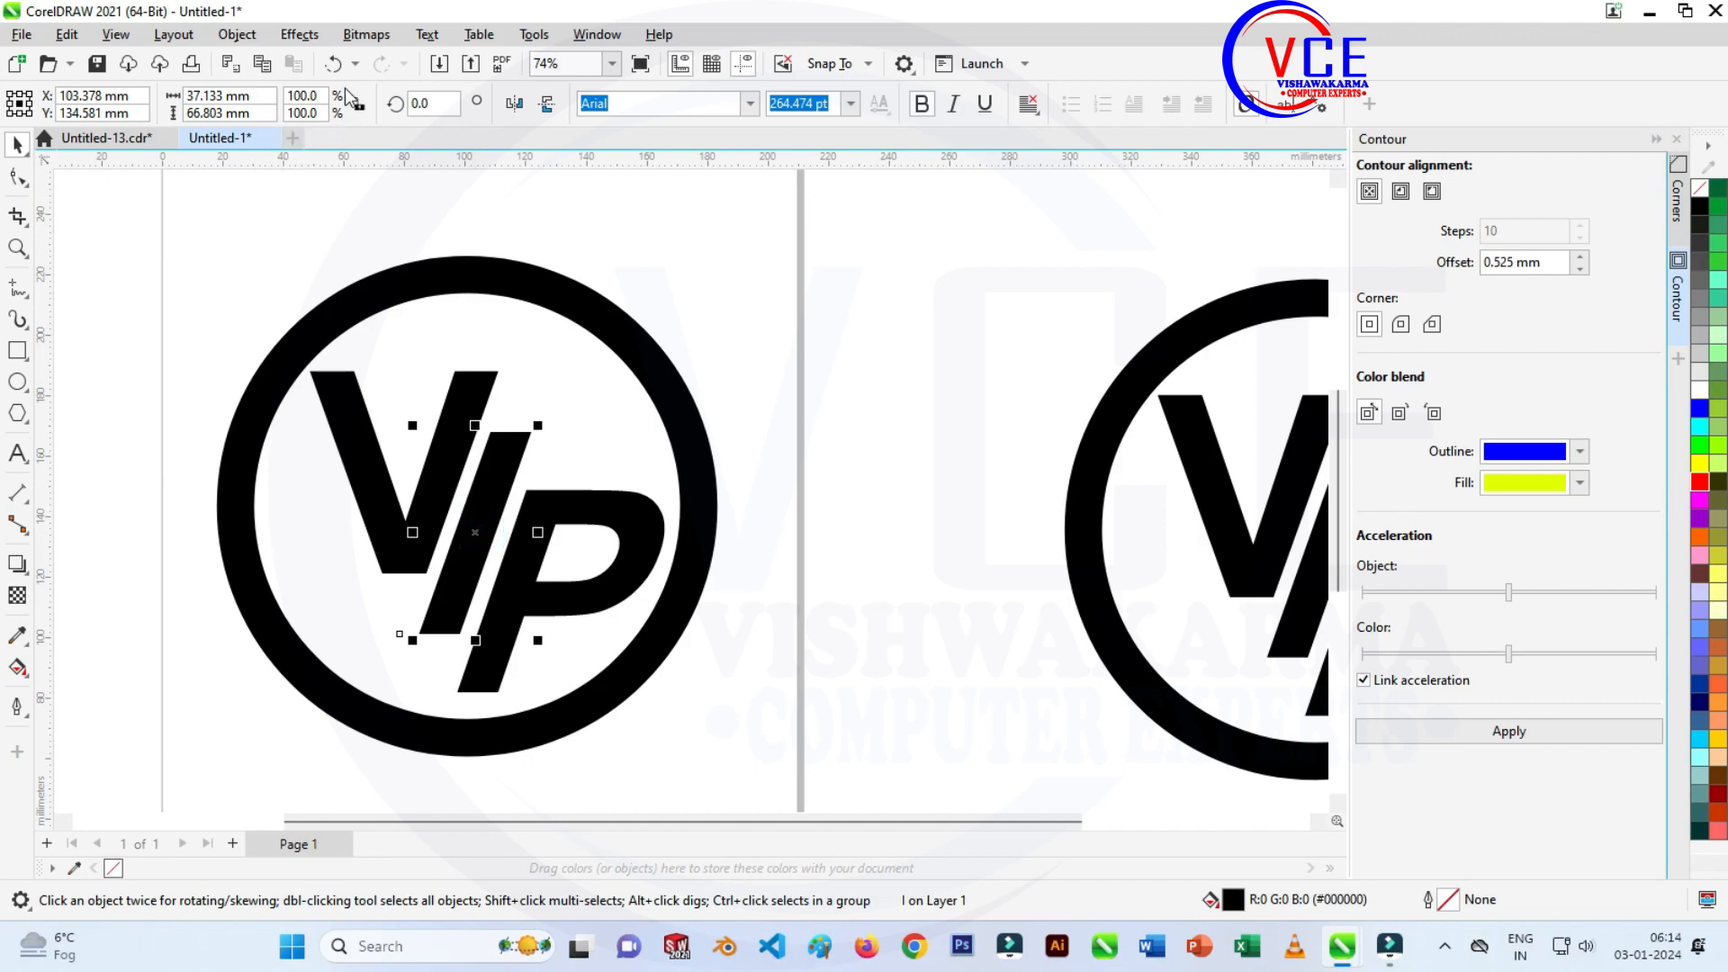
click(238, 35)
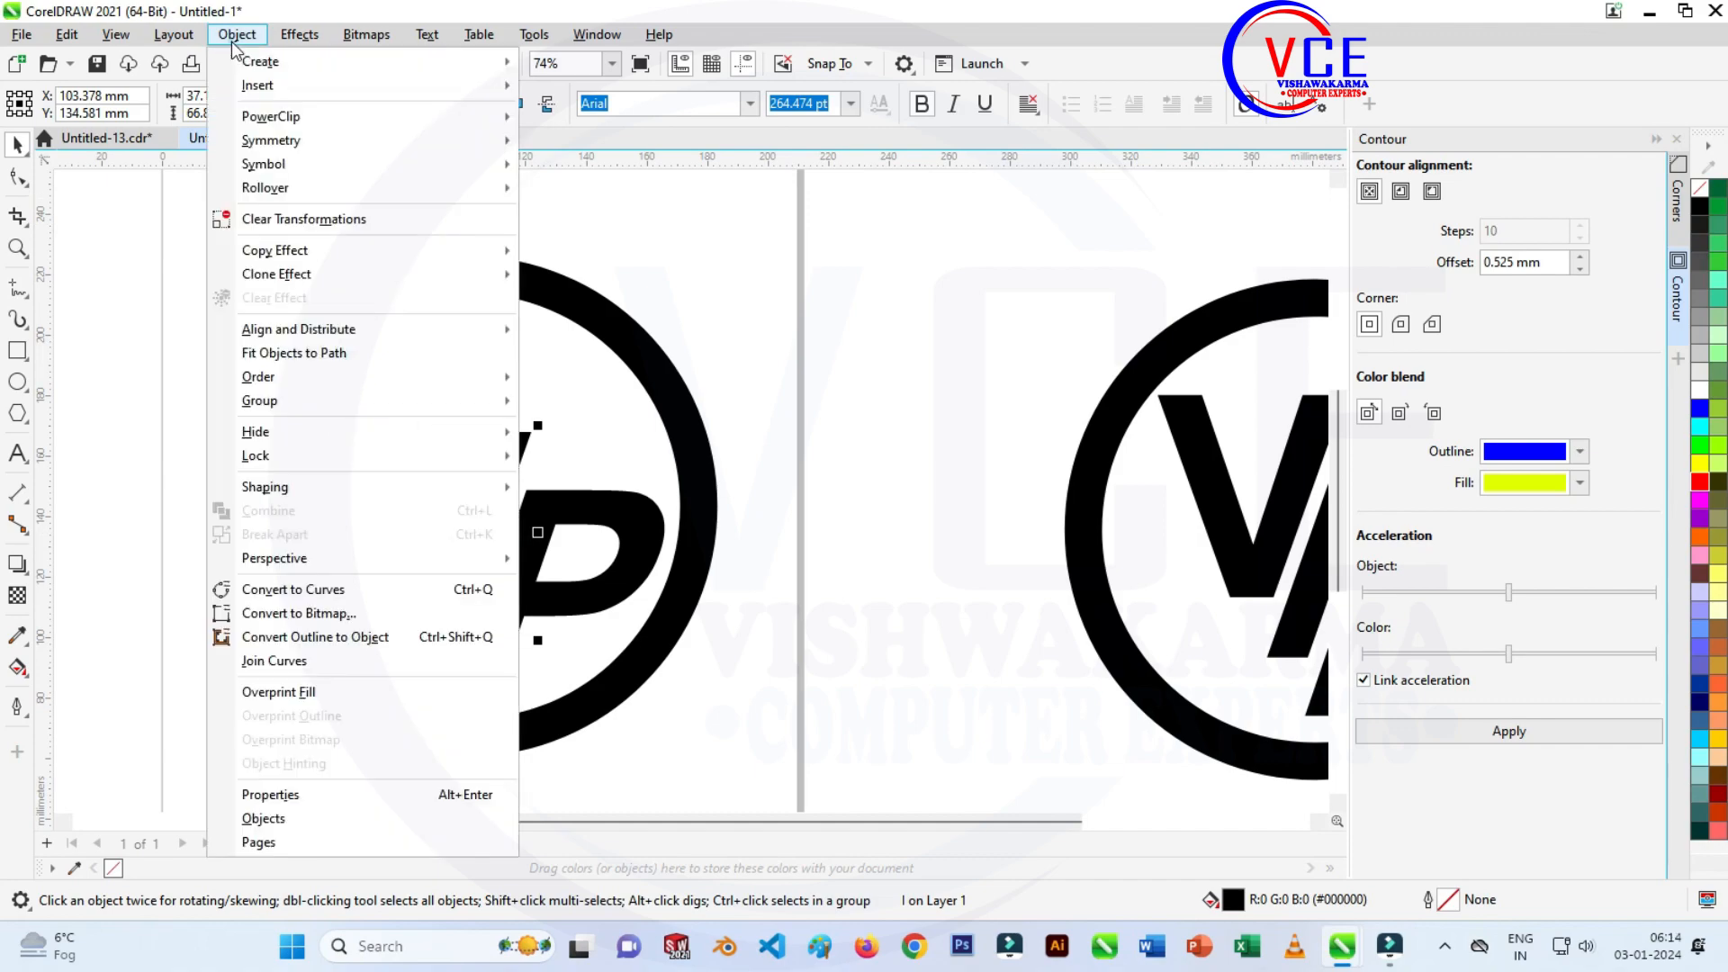
click(358, 591)
click(637, 521)
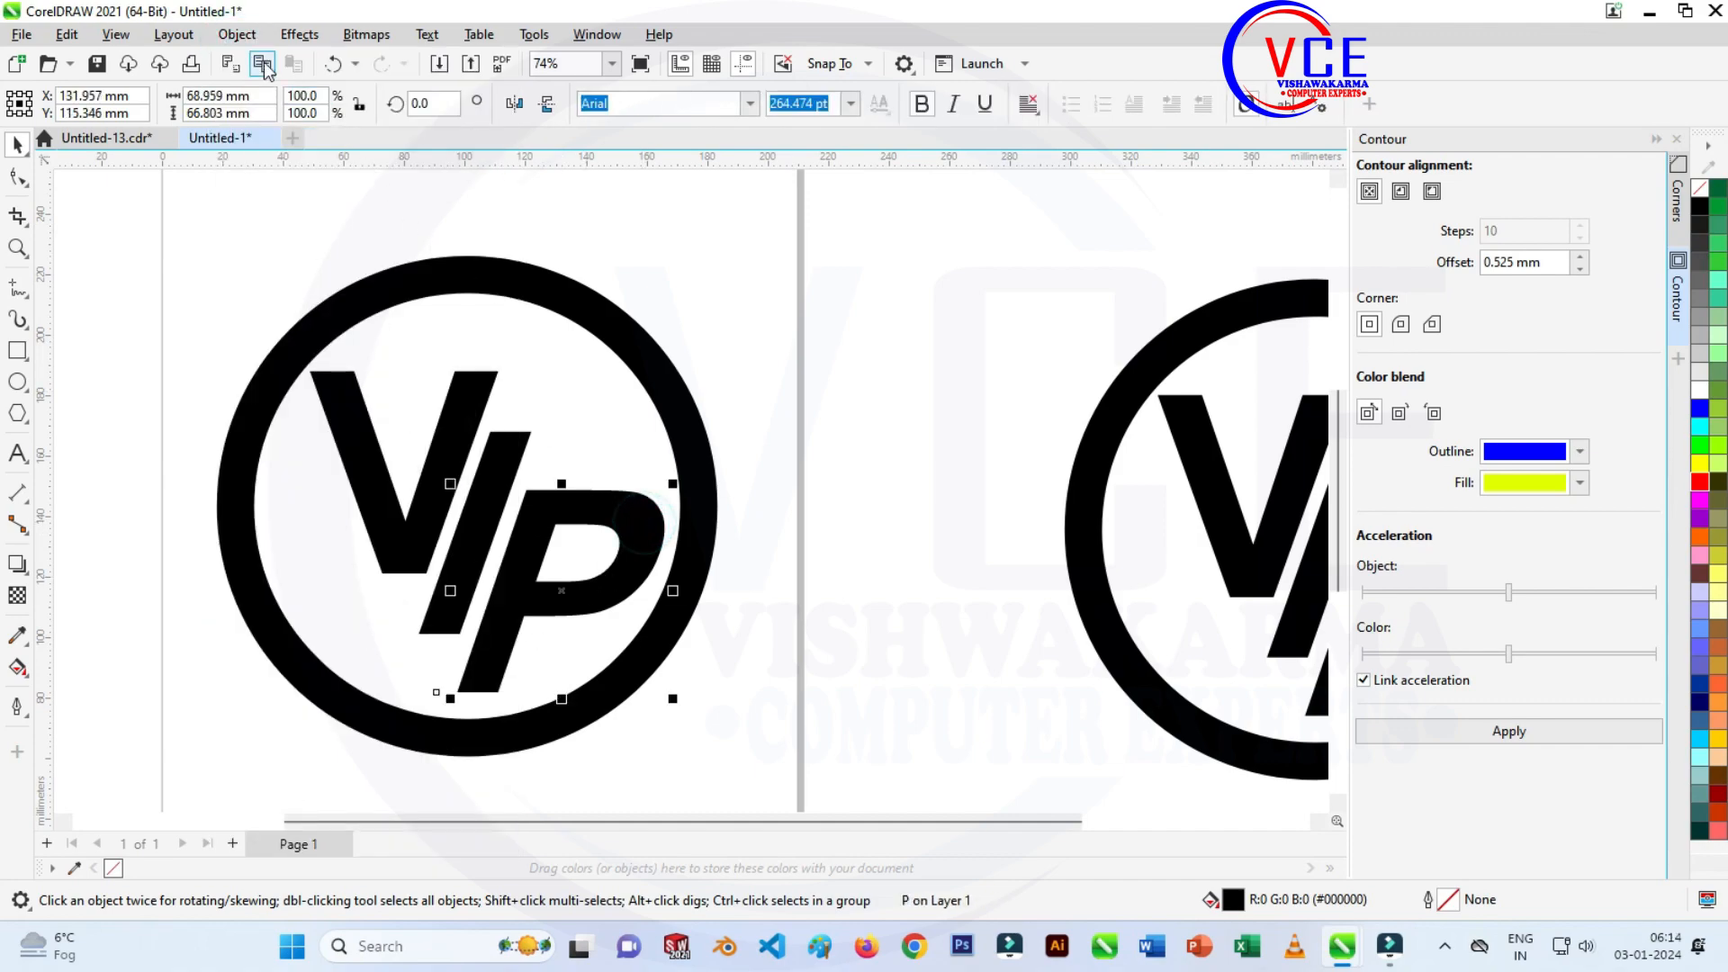
click(236, 34)
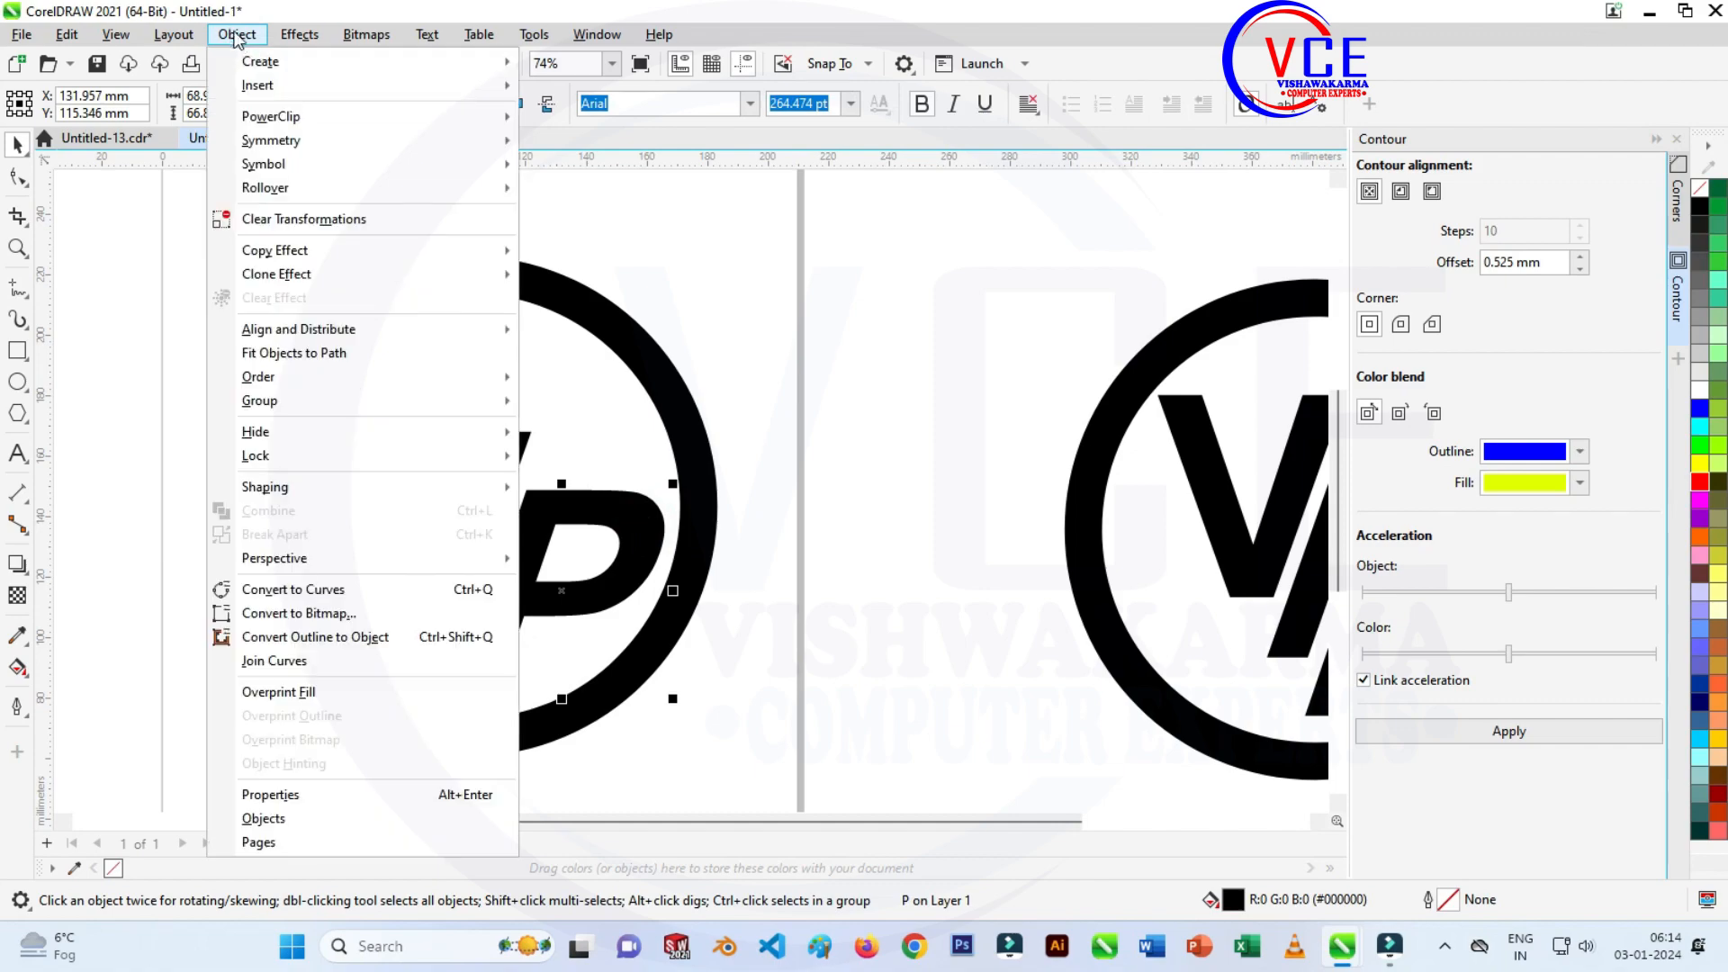
click(353, 589)
click(818, 406)
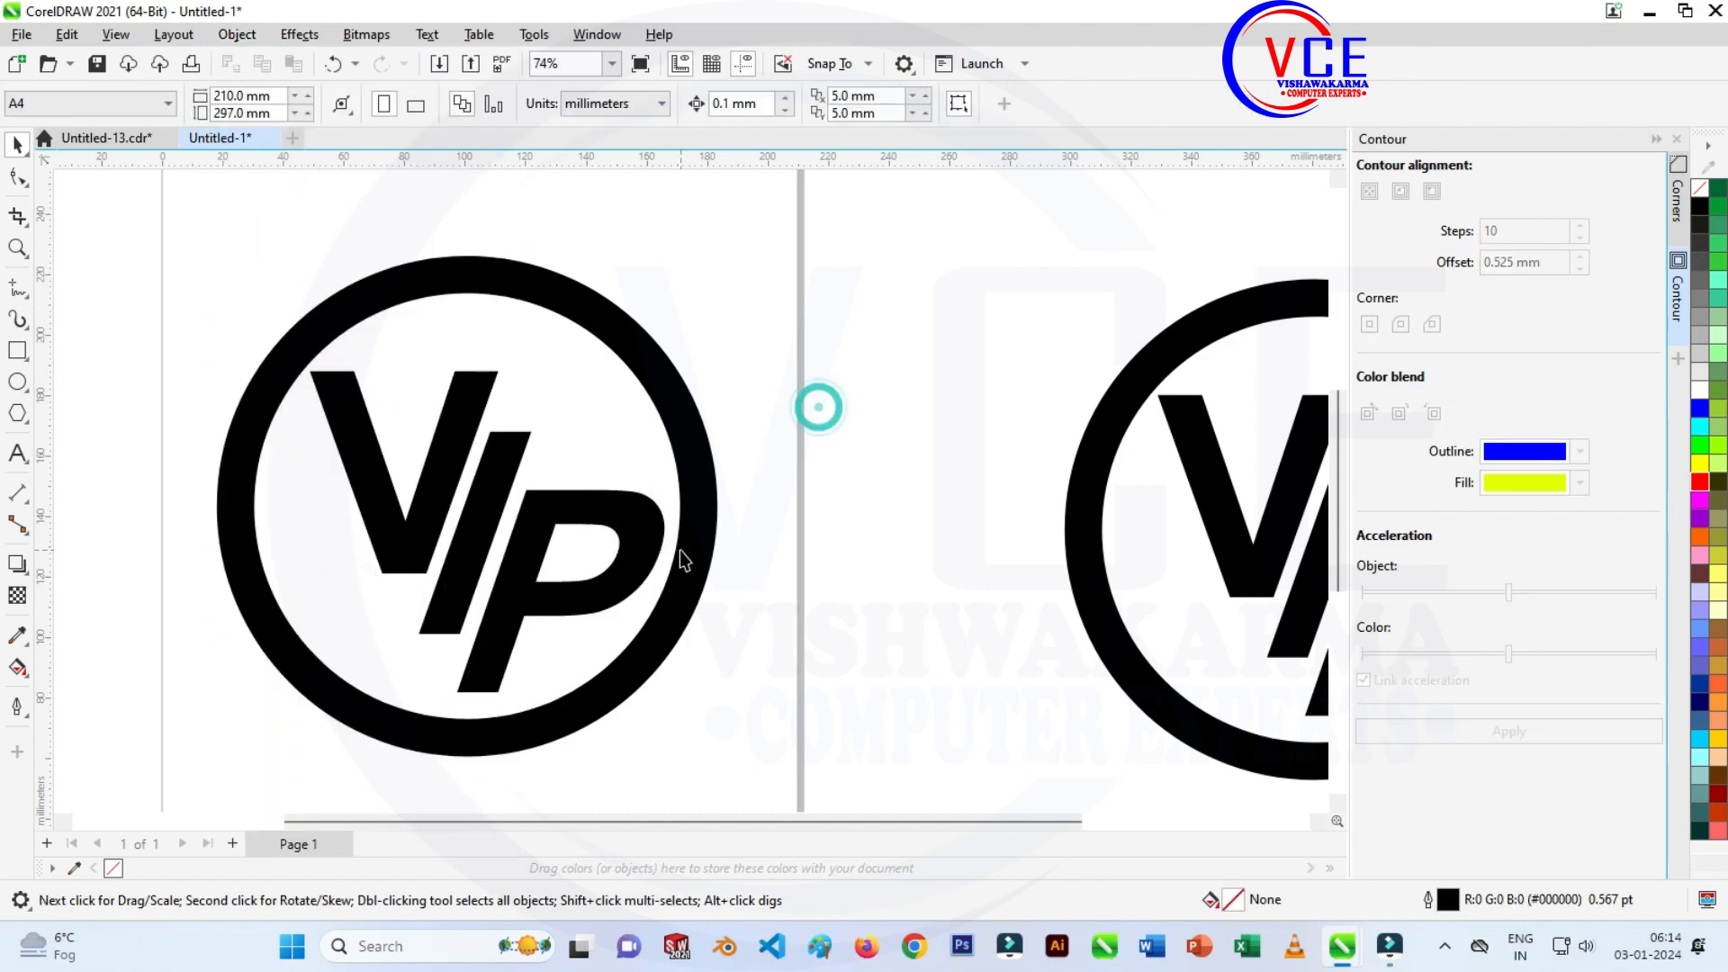
Extend the I's upper and lower ends along its slant with the Shape tool until both overlap the ring.
click(484, 506)
click(18, 177)
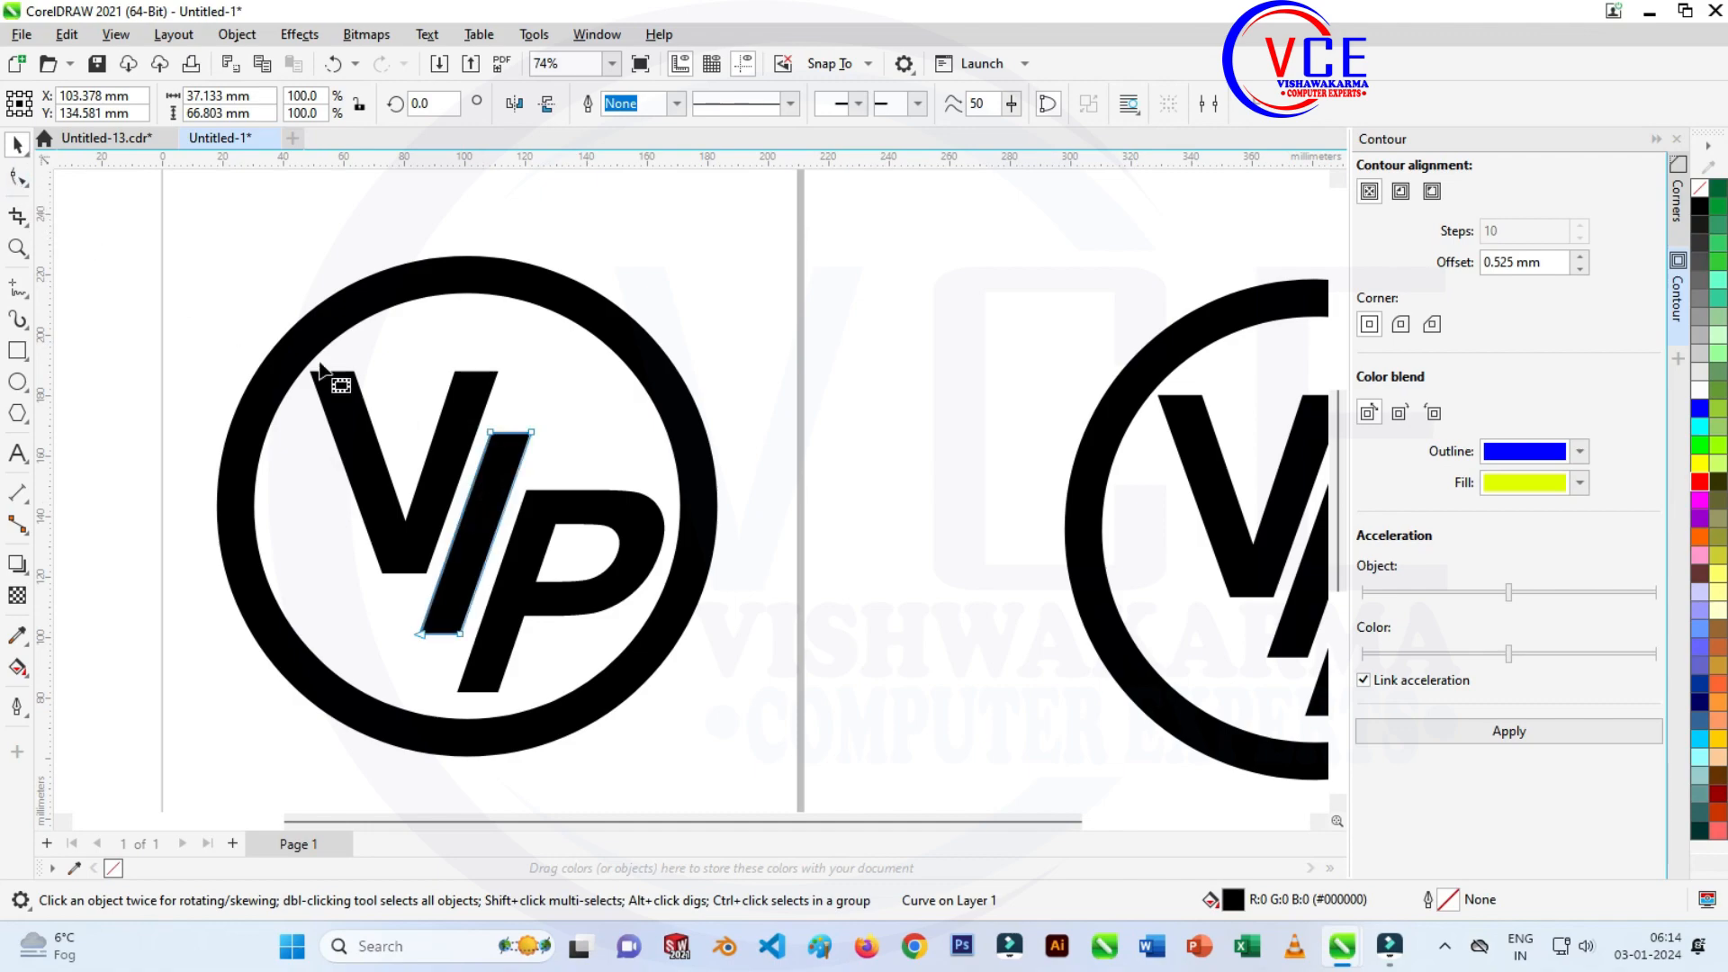
click(559, 405)
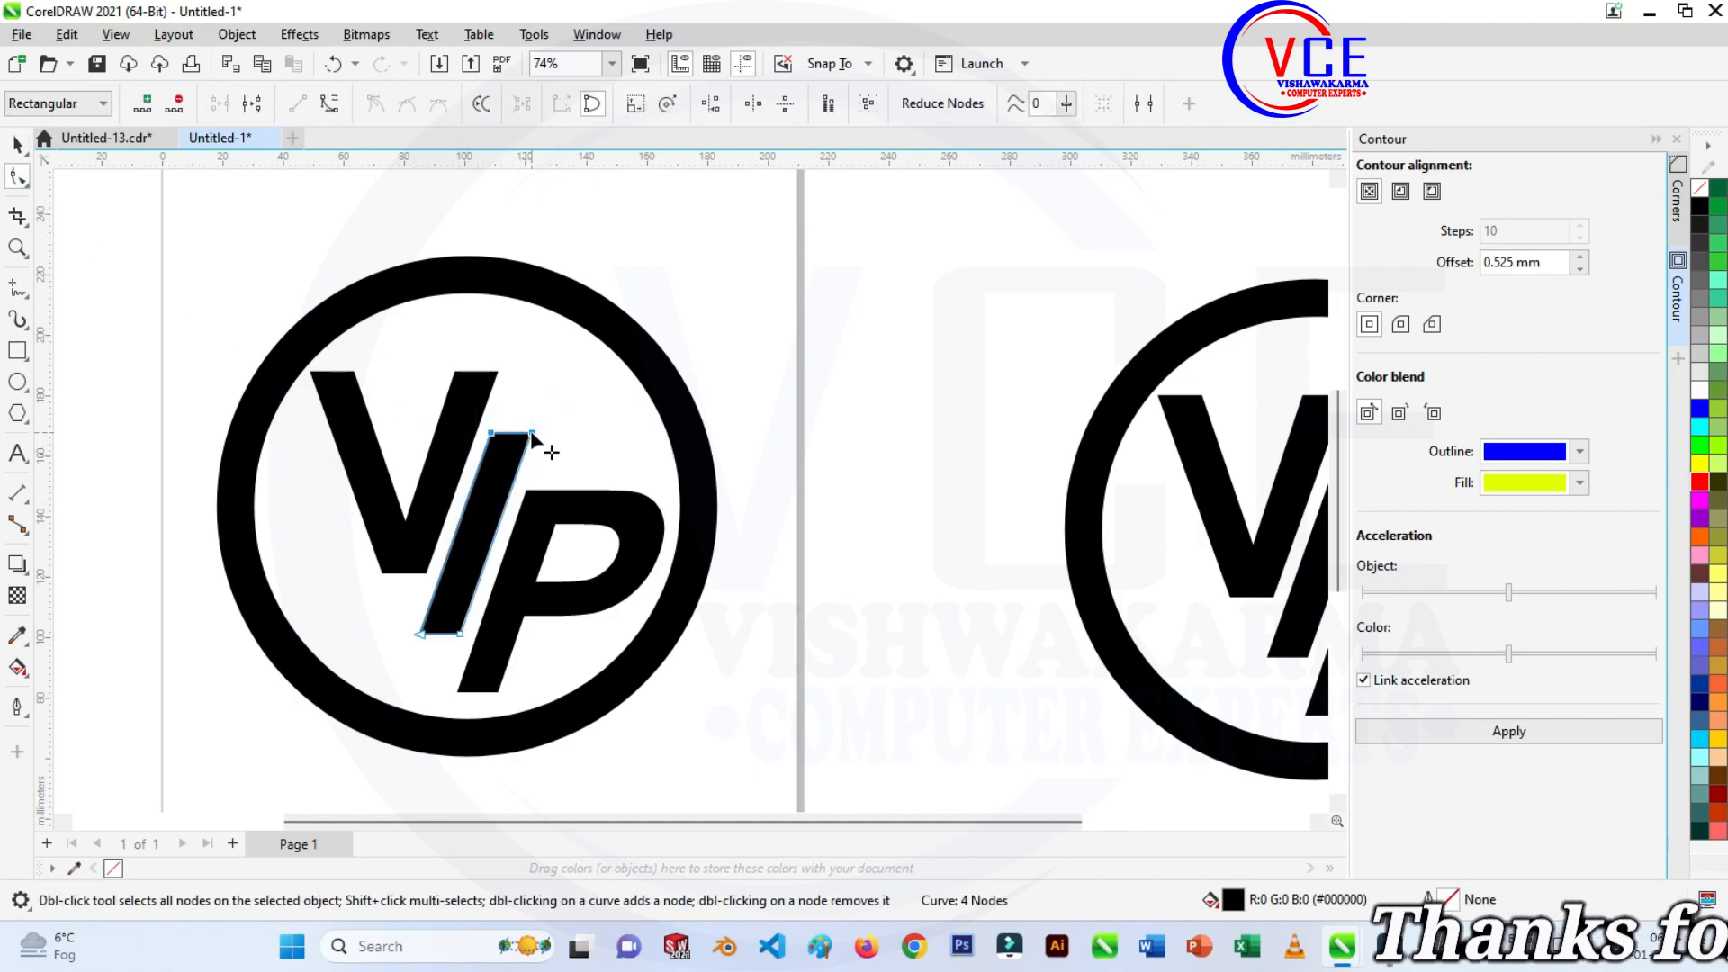
drag(531, 435, 579, 303)
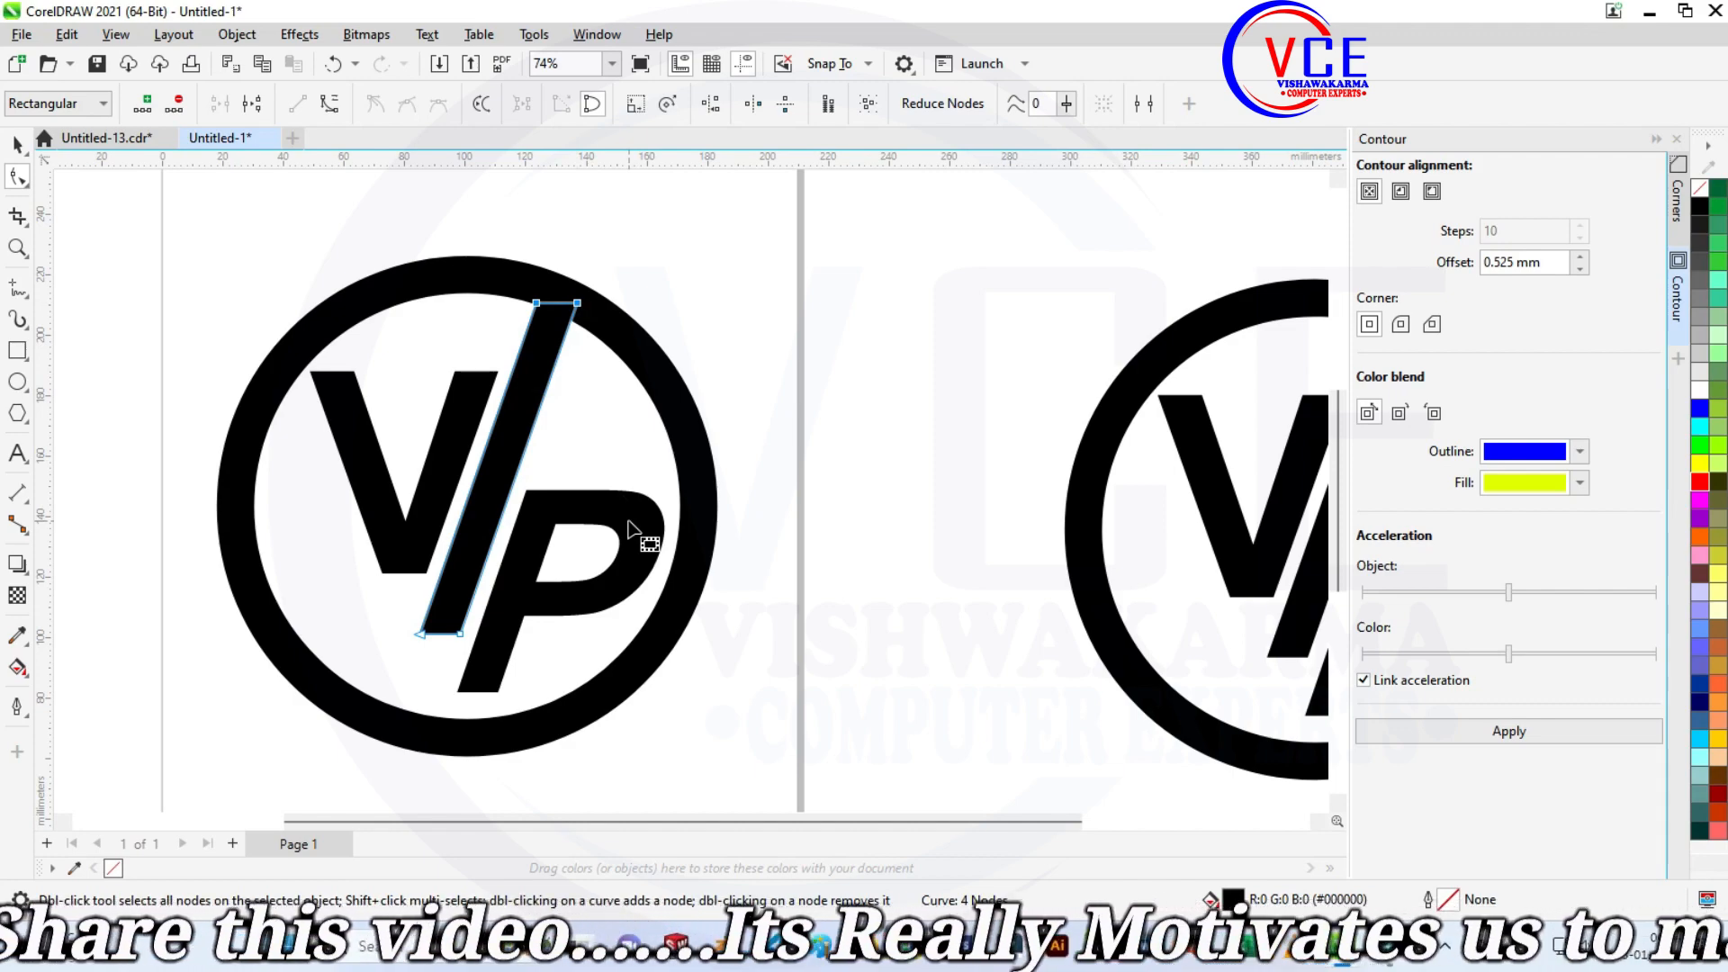
scroll(544, 504, up, 1)
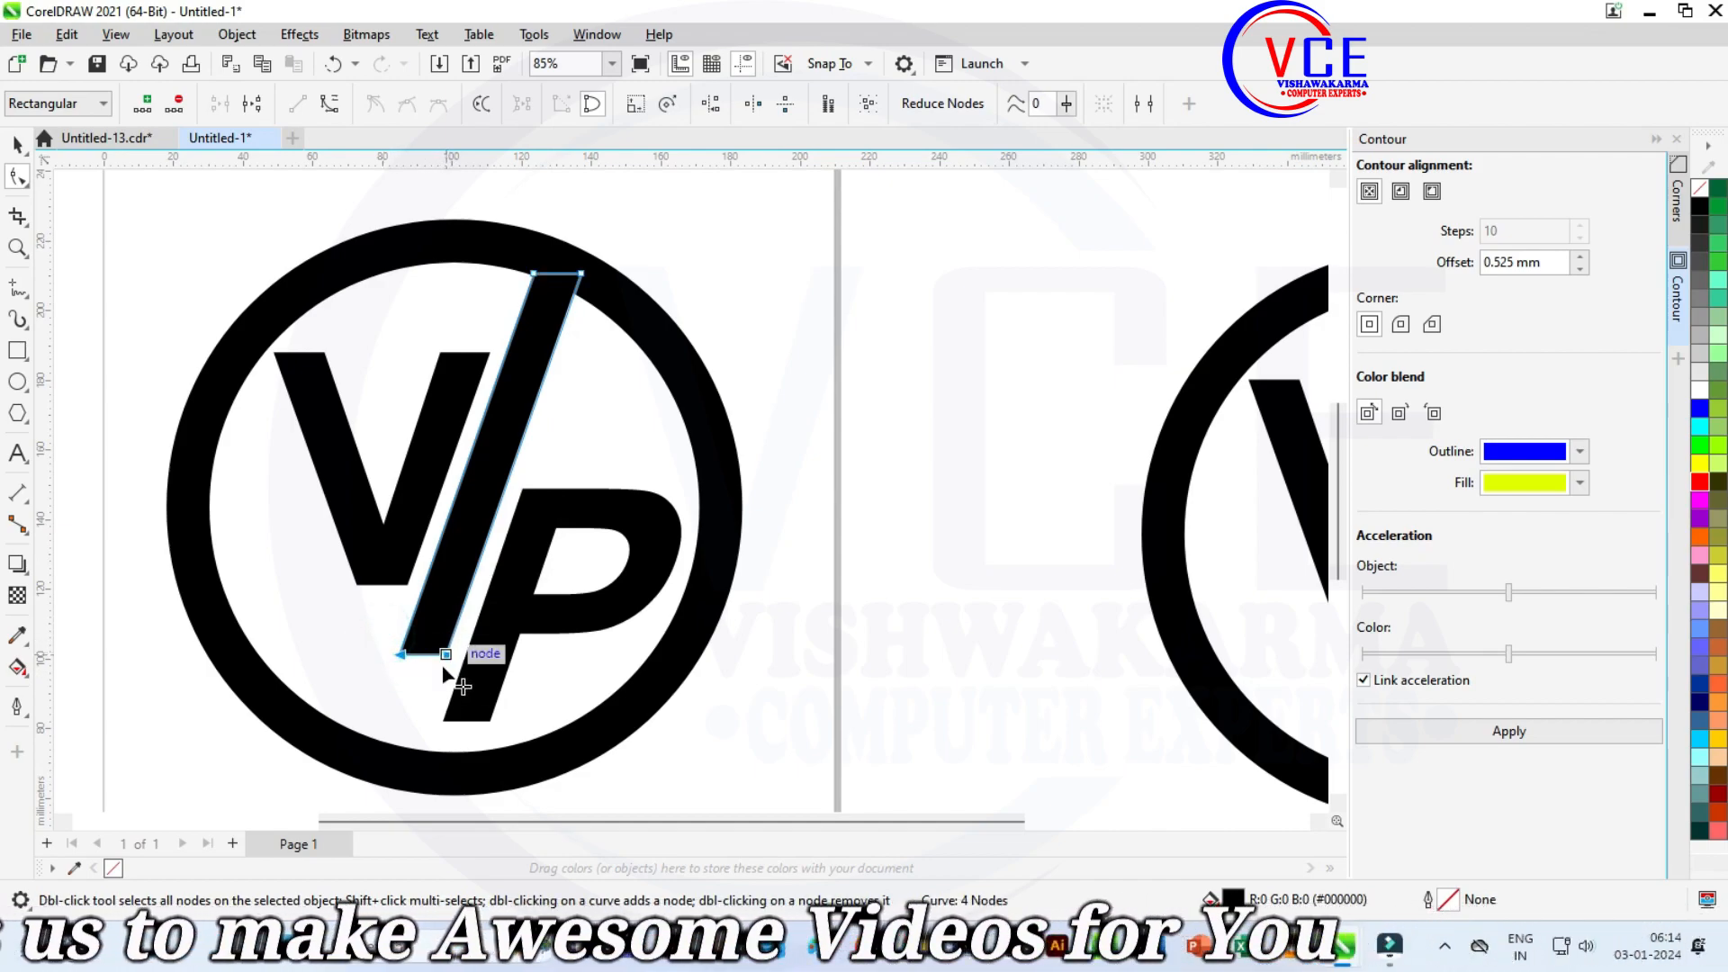
drag(444, 667, 407, 756)
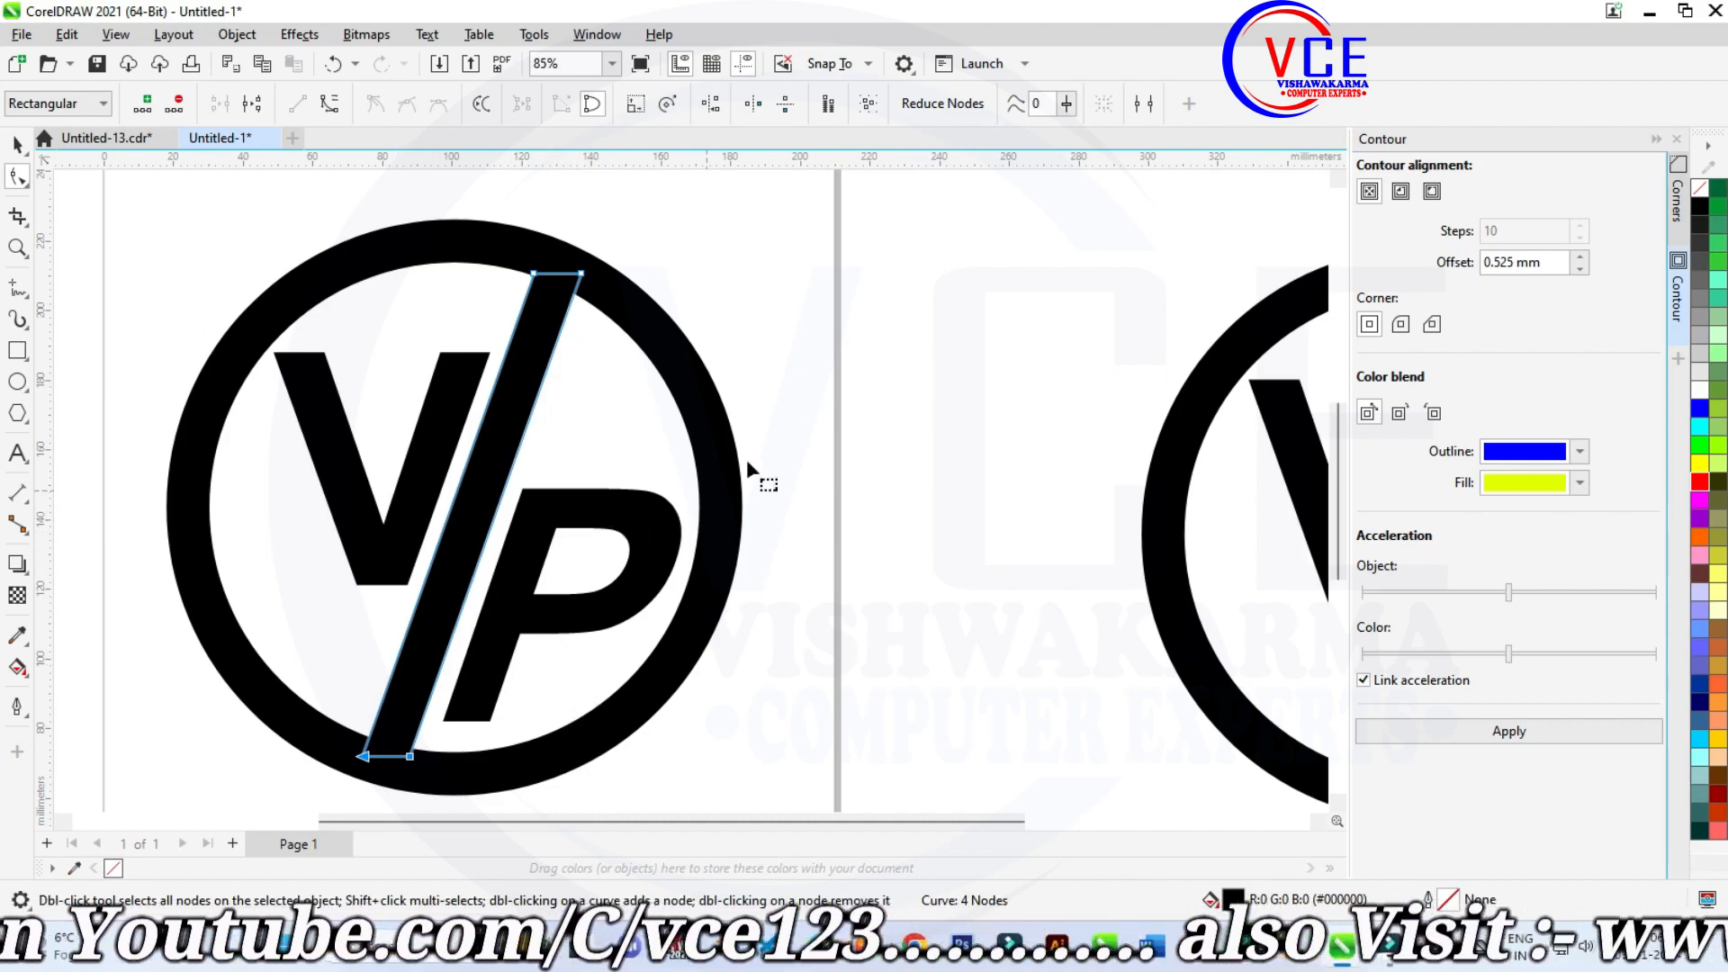
click(828, 385)
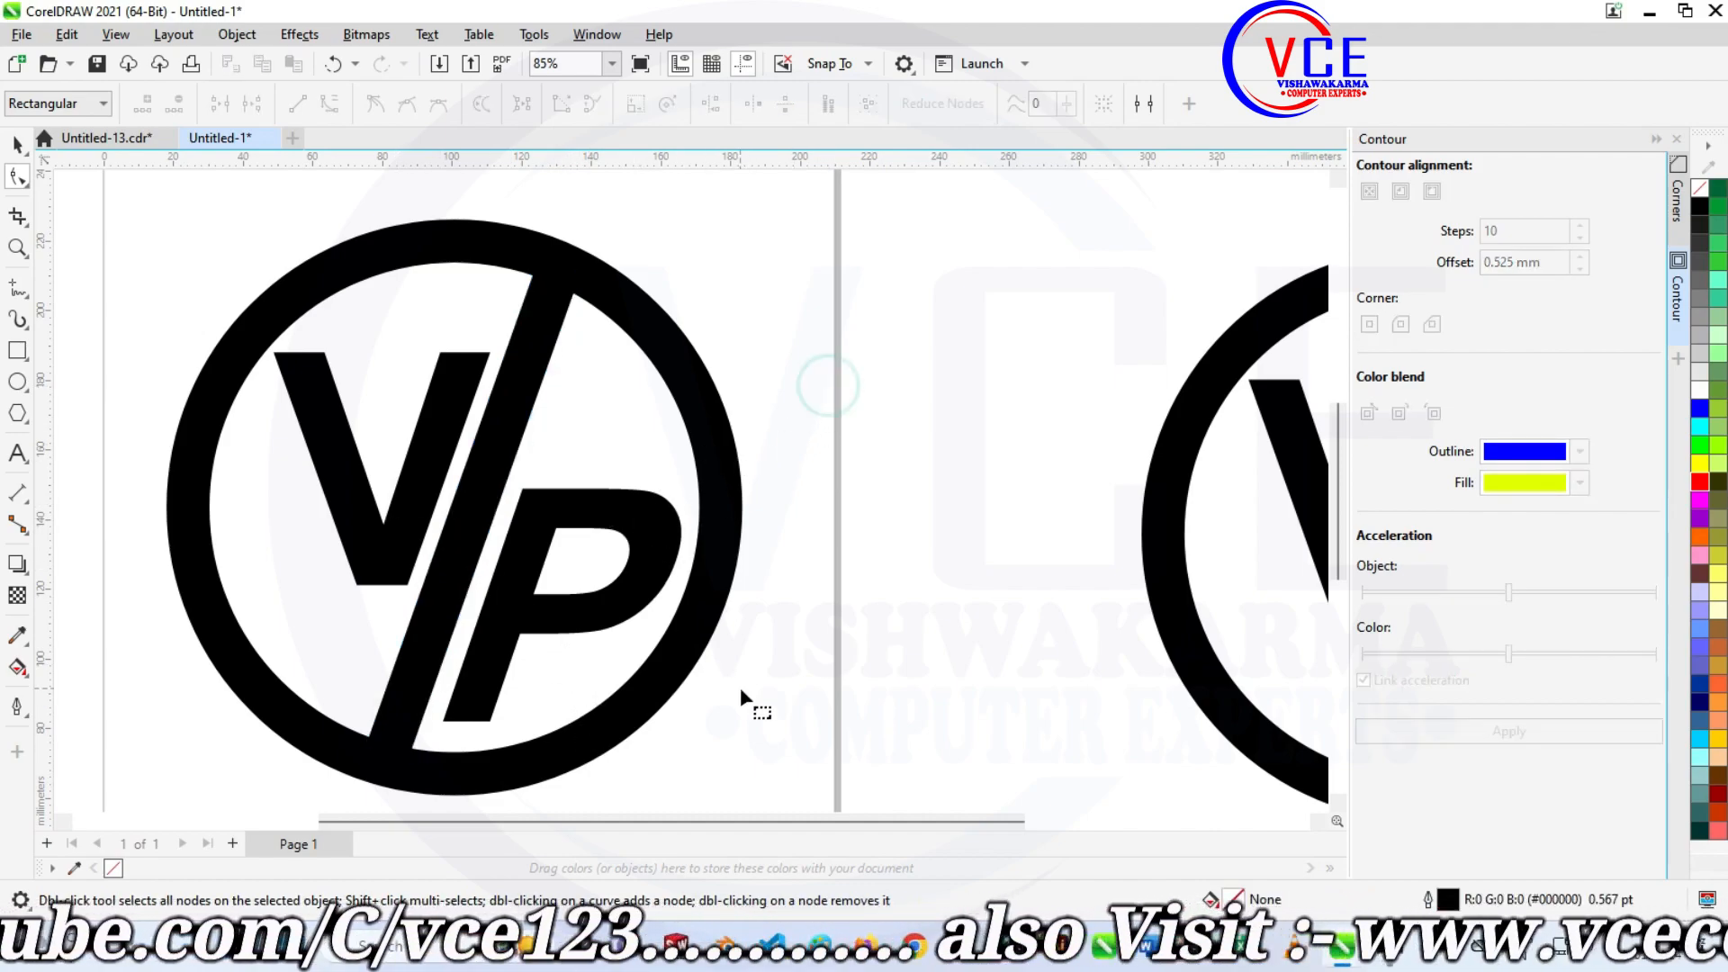
Remove the fill from the on-page ring and VIP letters and give them a black outline.
click(16, 144)
scroll(348, 397, down, 1)
drag(171, 203, 738, 774)
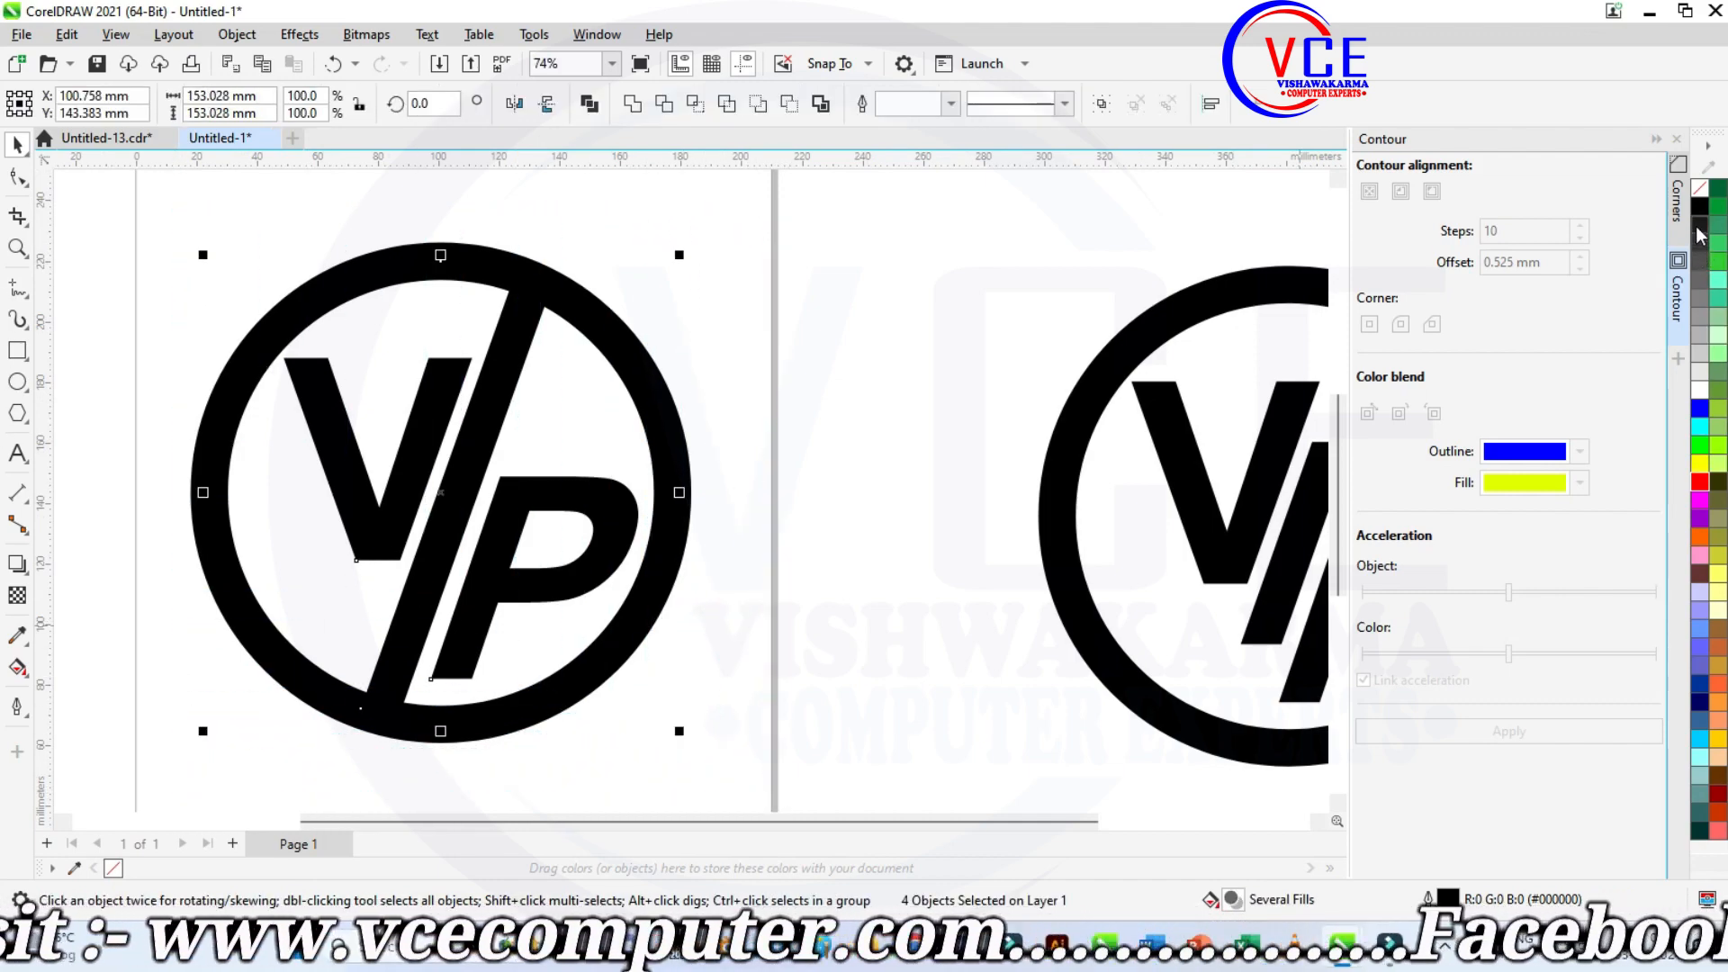
click(1701, 188)
right_click(1704, 205)
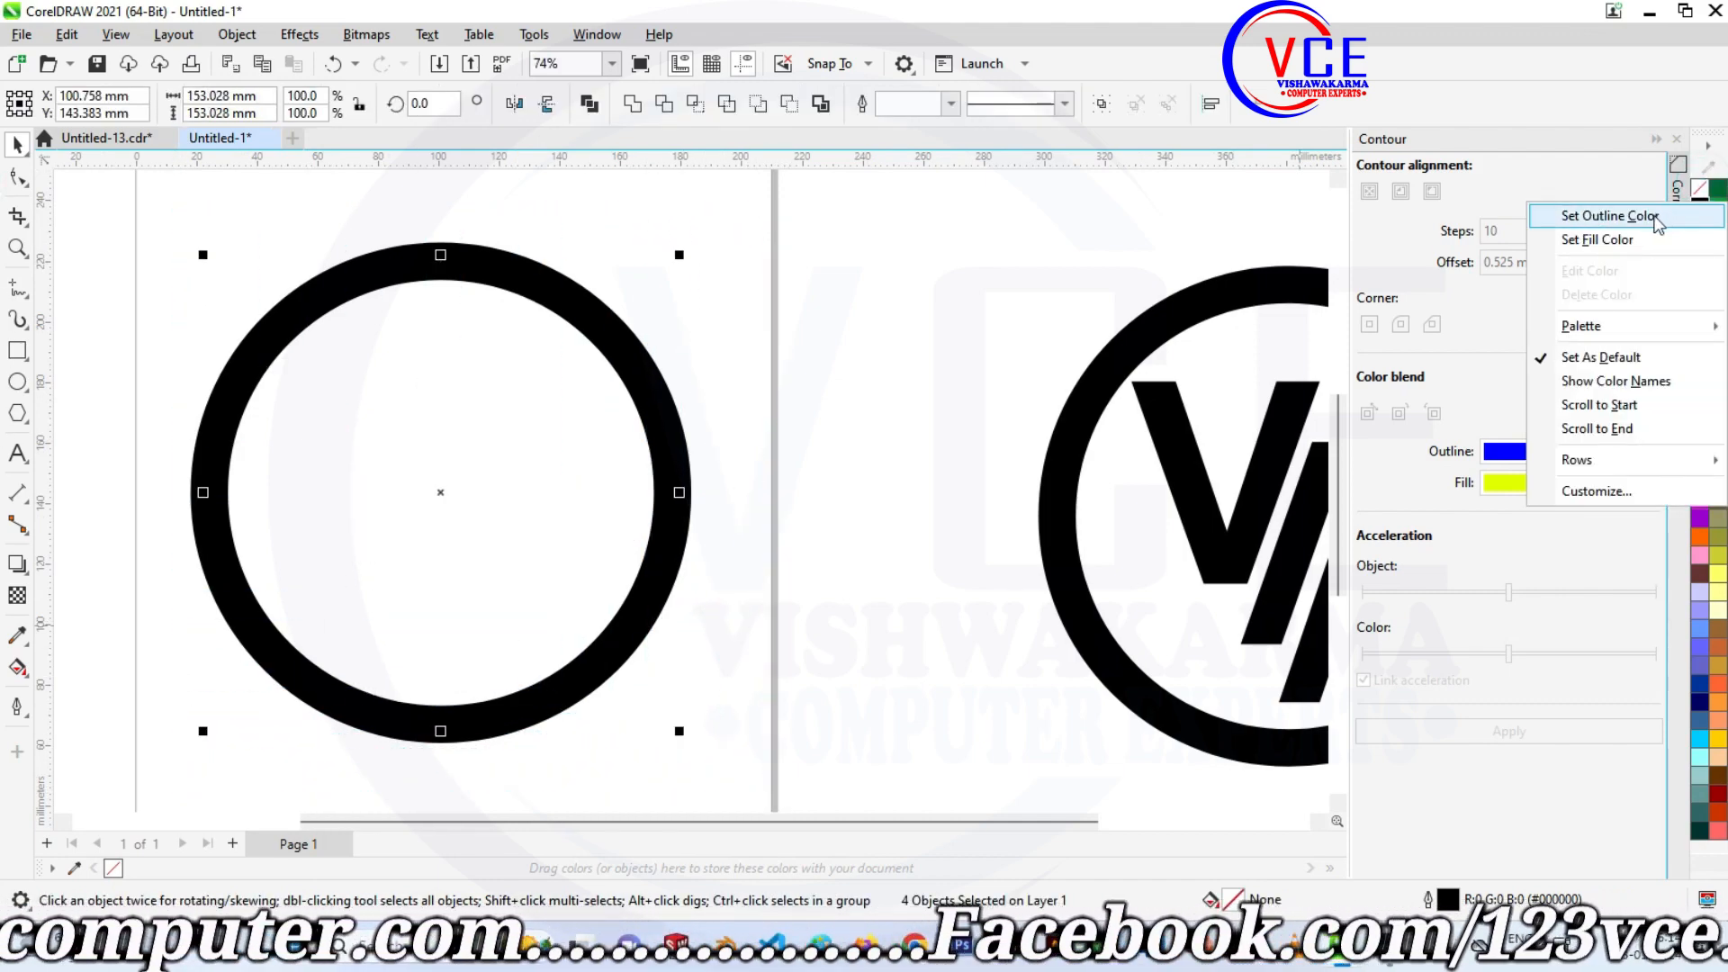
click(1612, 218)
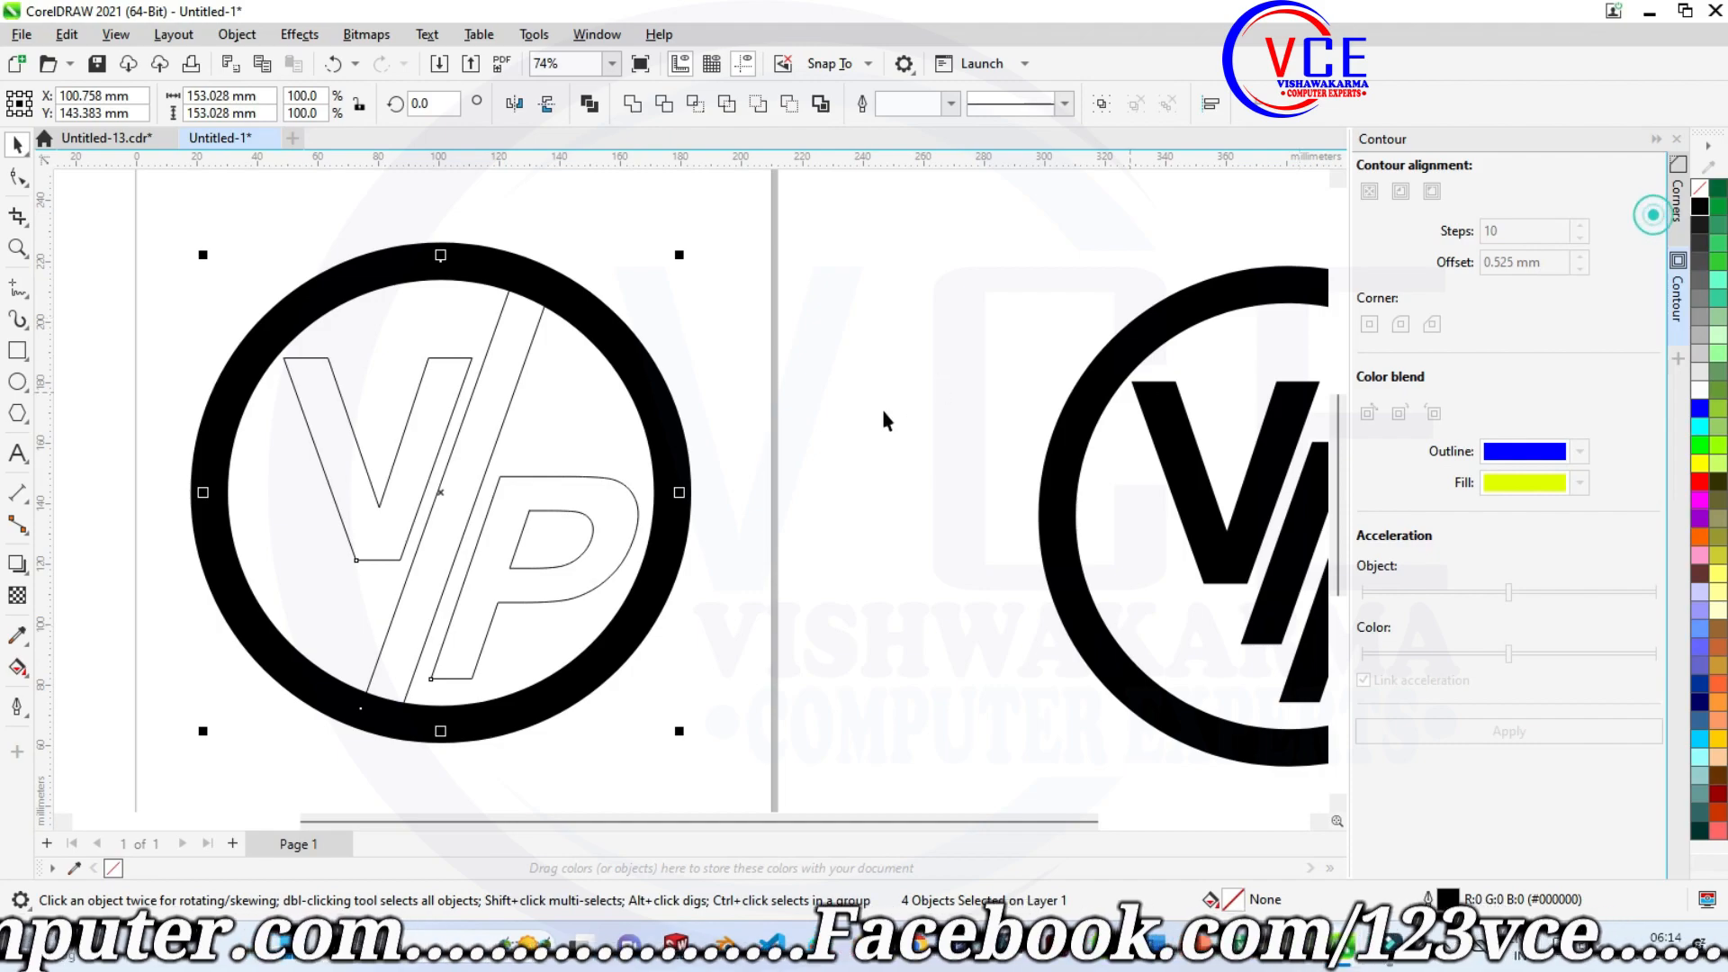
Convert the on-page ring's 35 pt outline to an object.
click(630, 364)
click(236, 34)
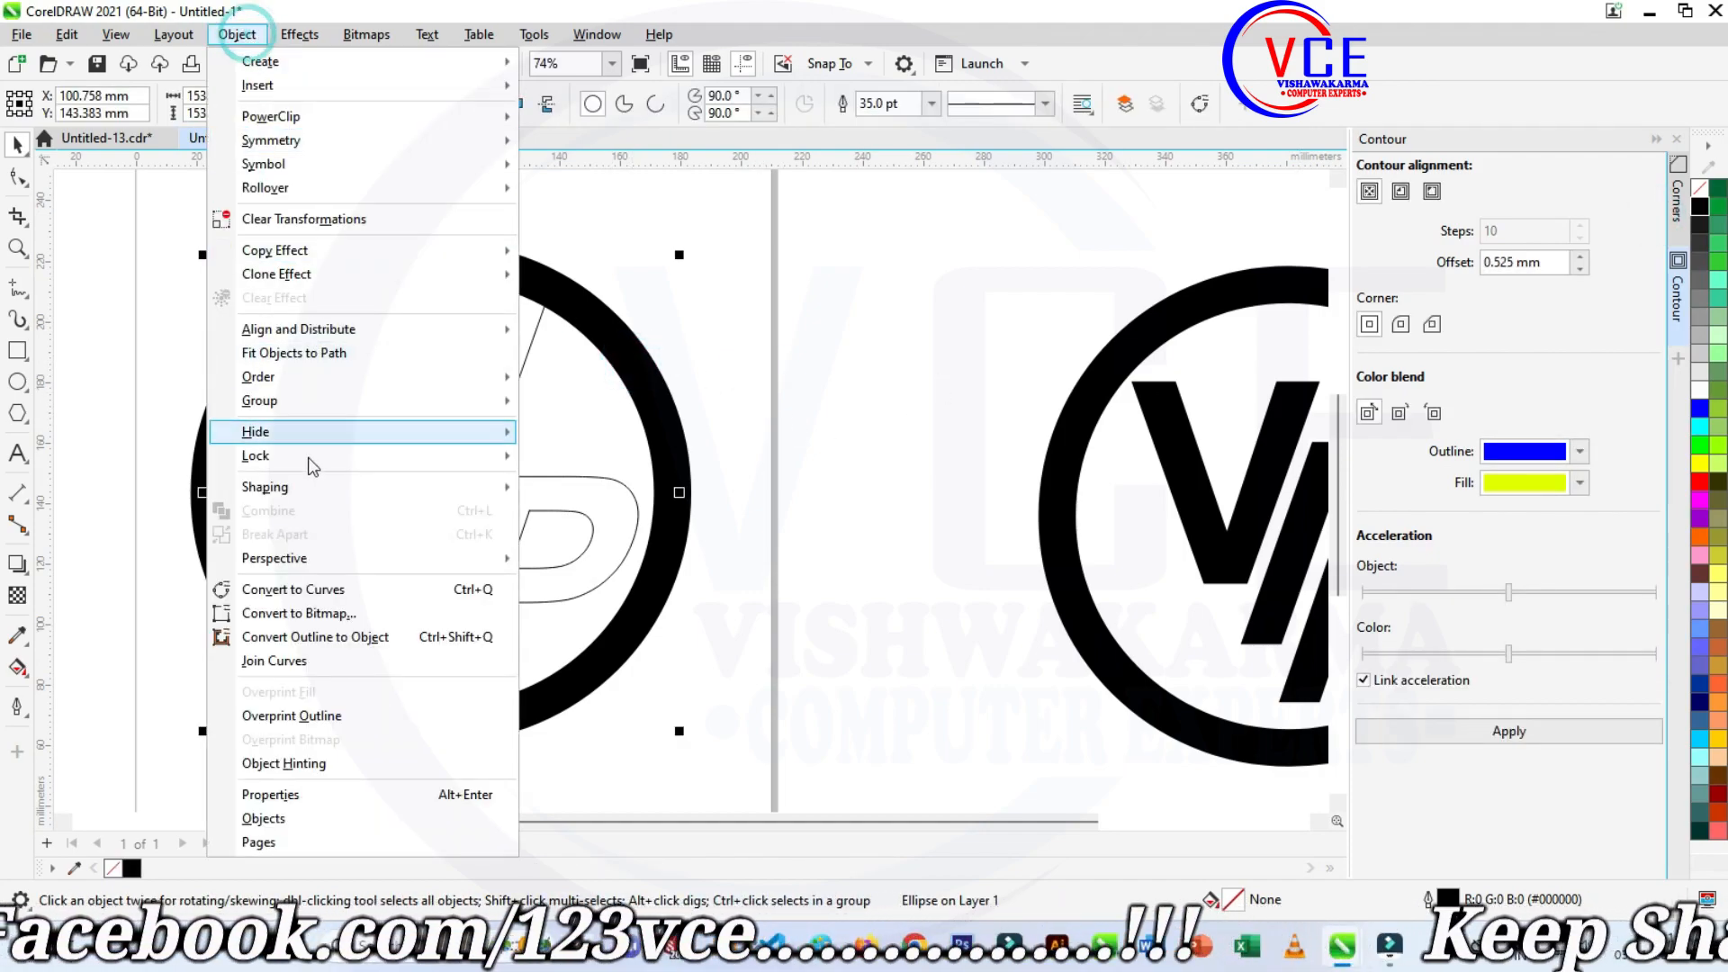
click(373, 639)
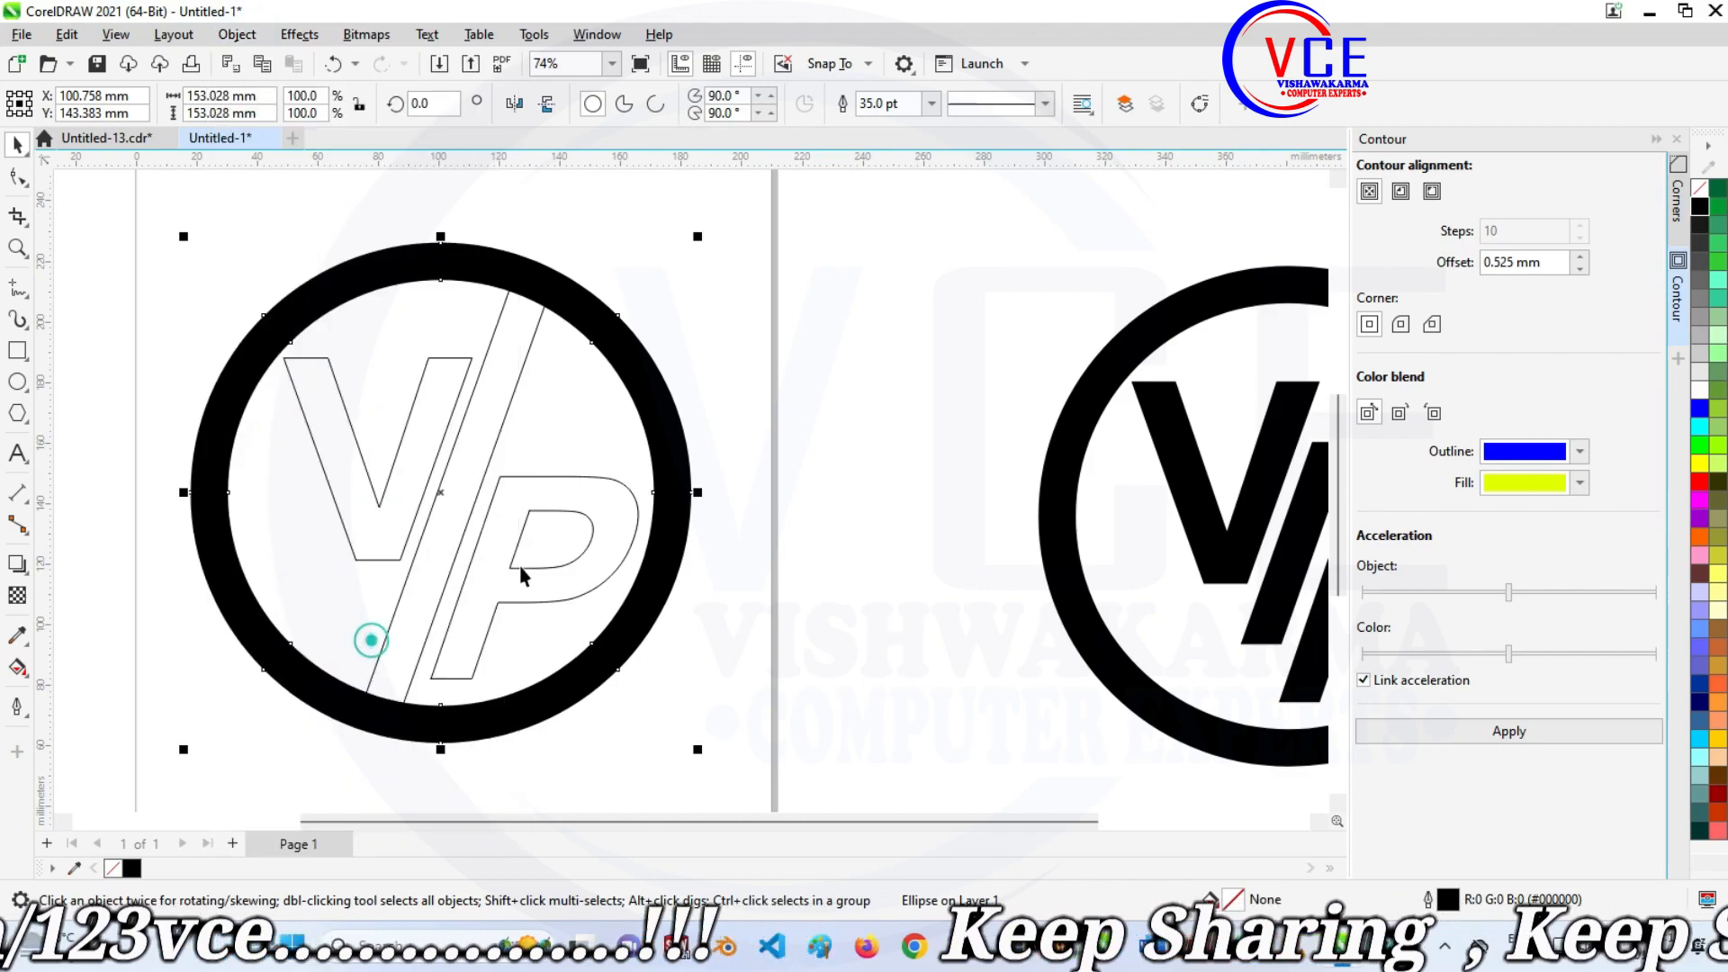
Remove the converted ring's fill and give its inner and outer edges a black outline.
right_click(1697, 189)
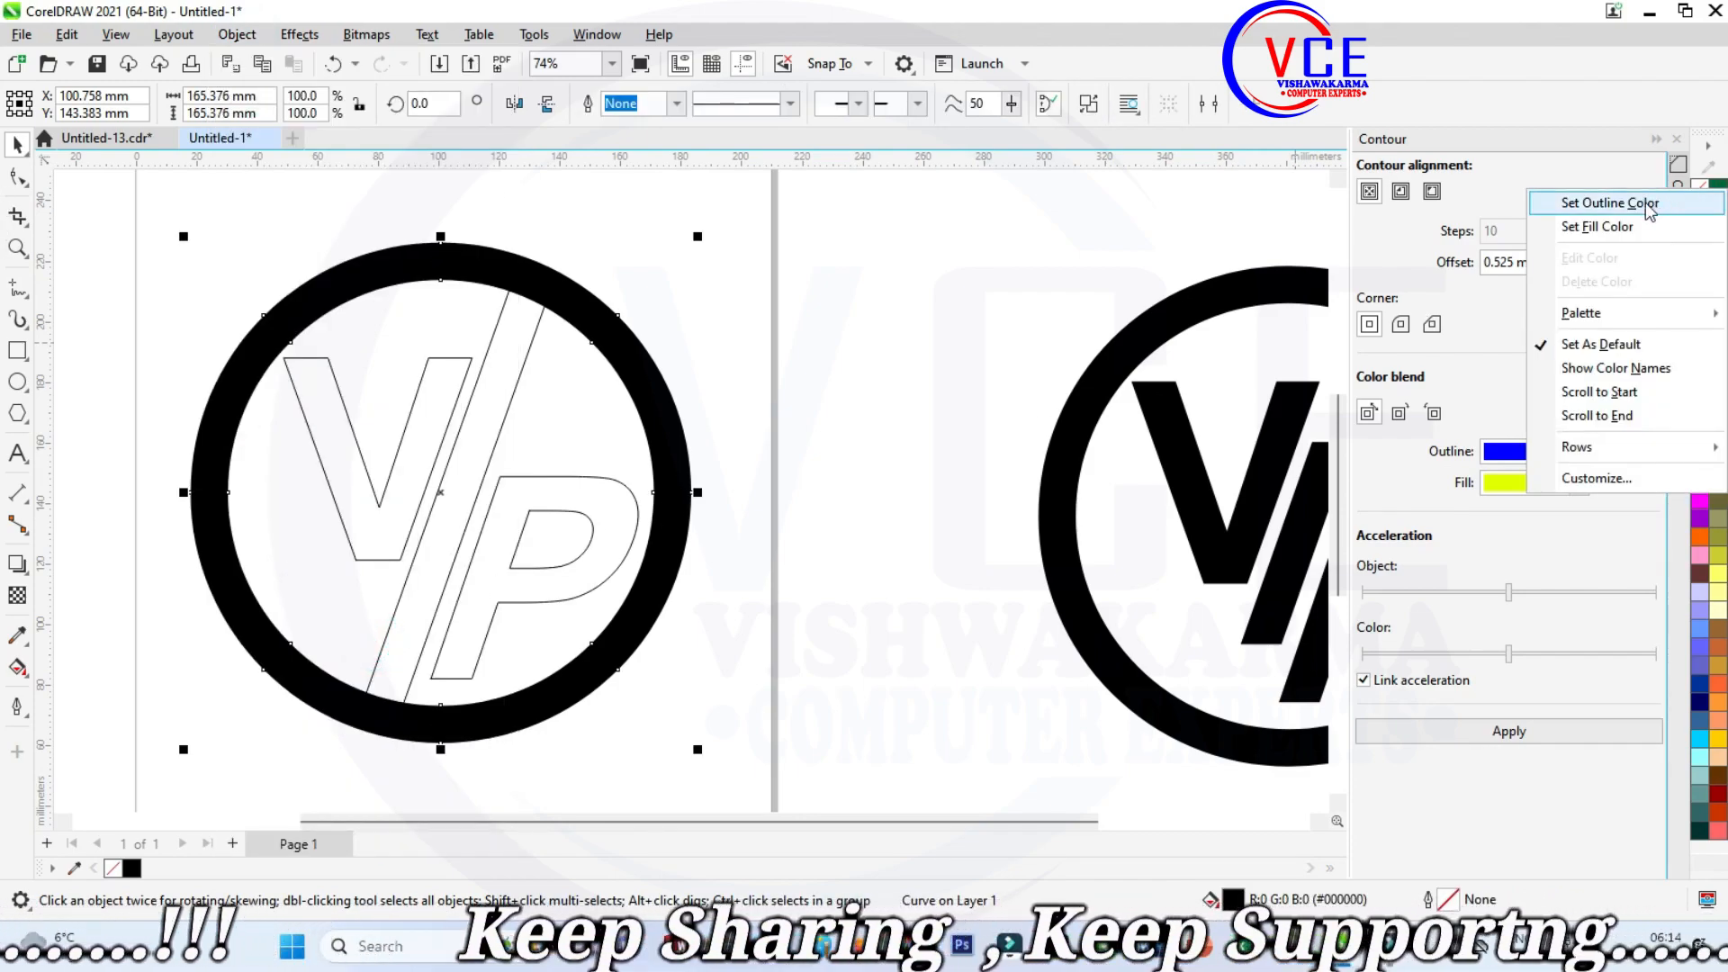
click(1646, 202)
click(1700, 189)
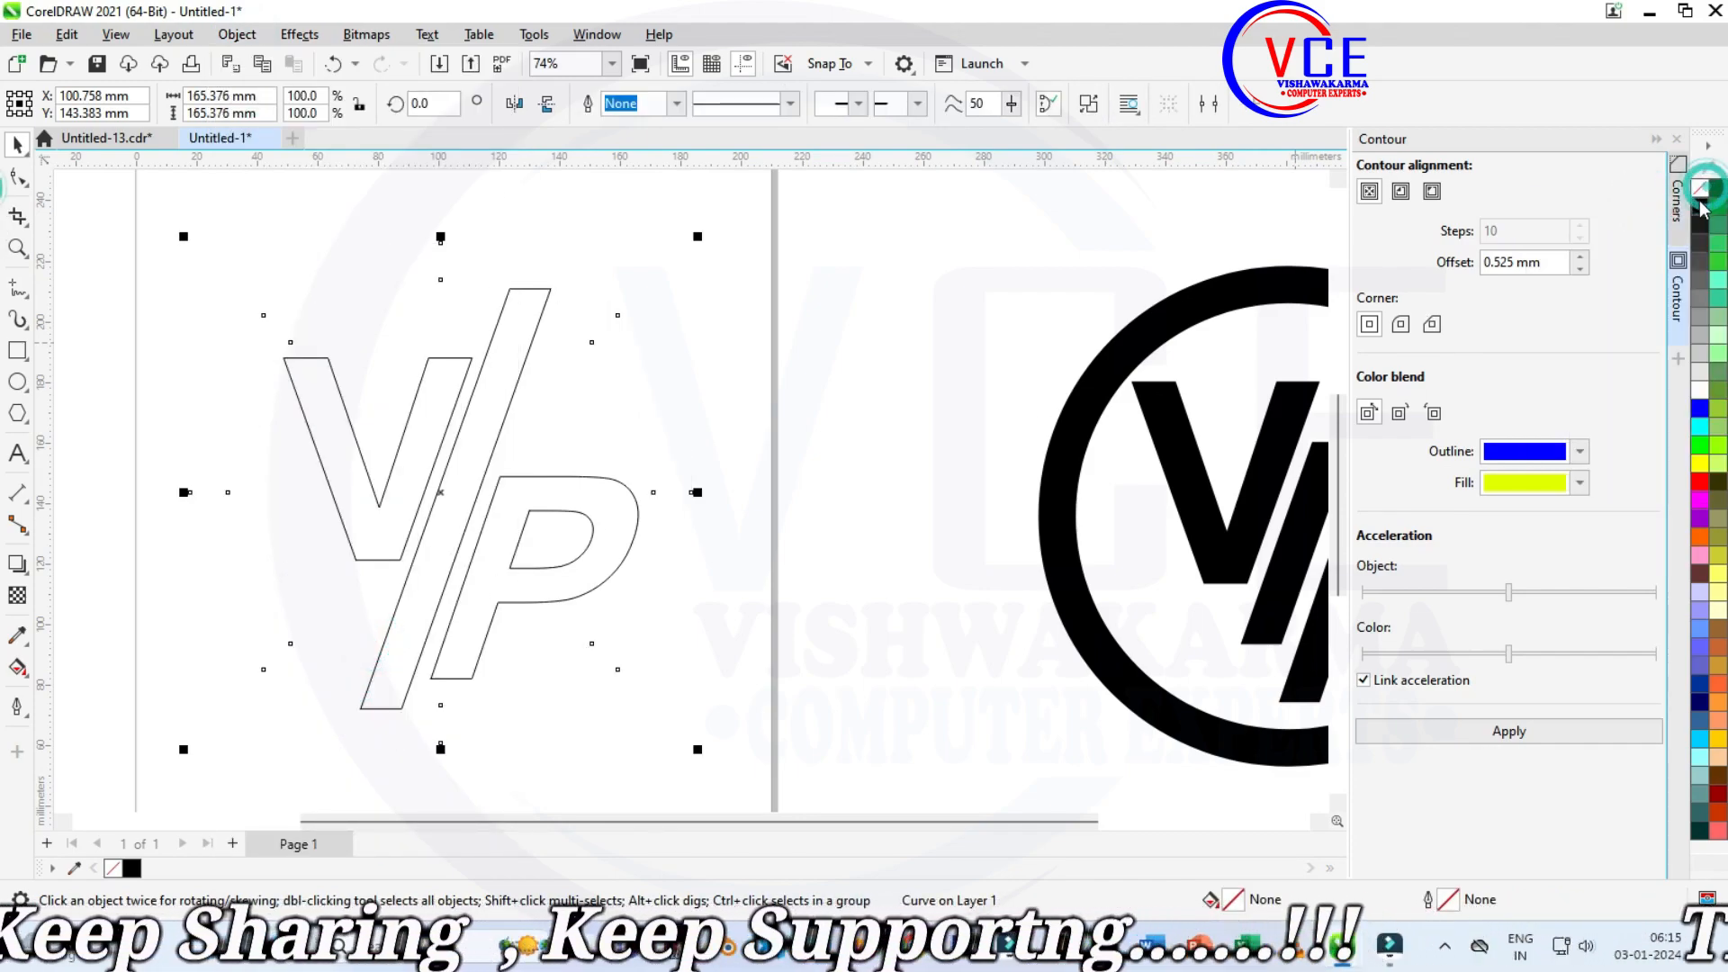
right_click(1700, 206)
click(1611, 213)
click(818, 380)
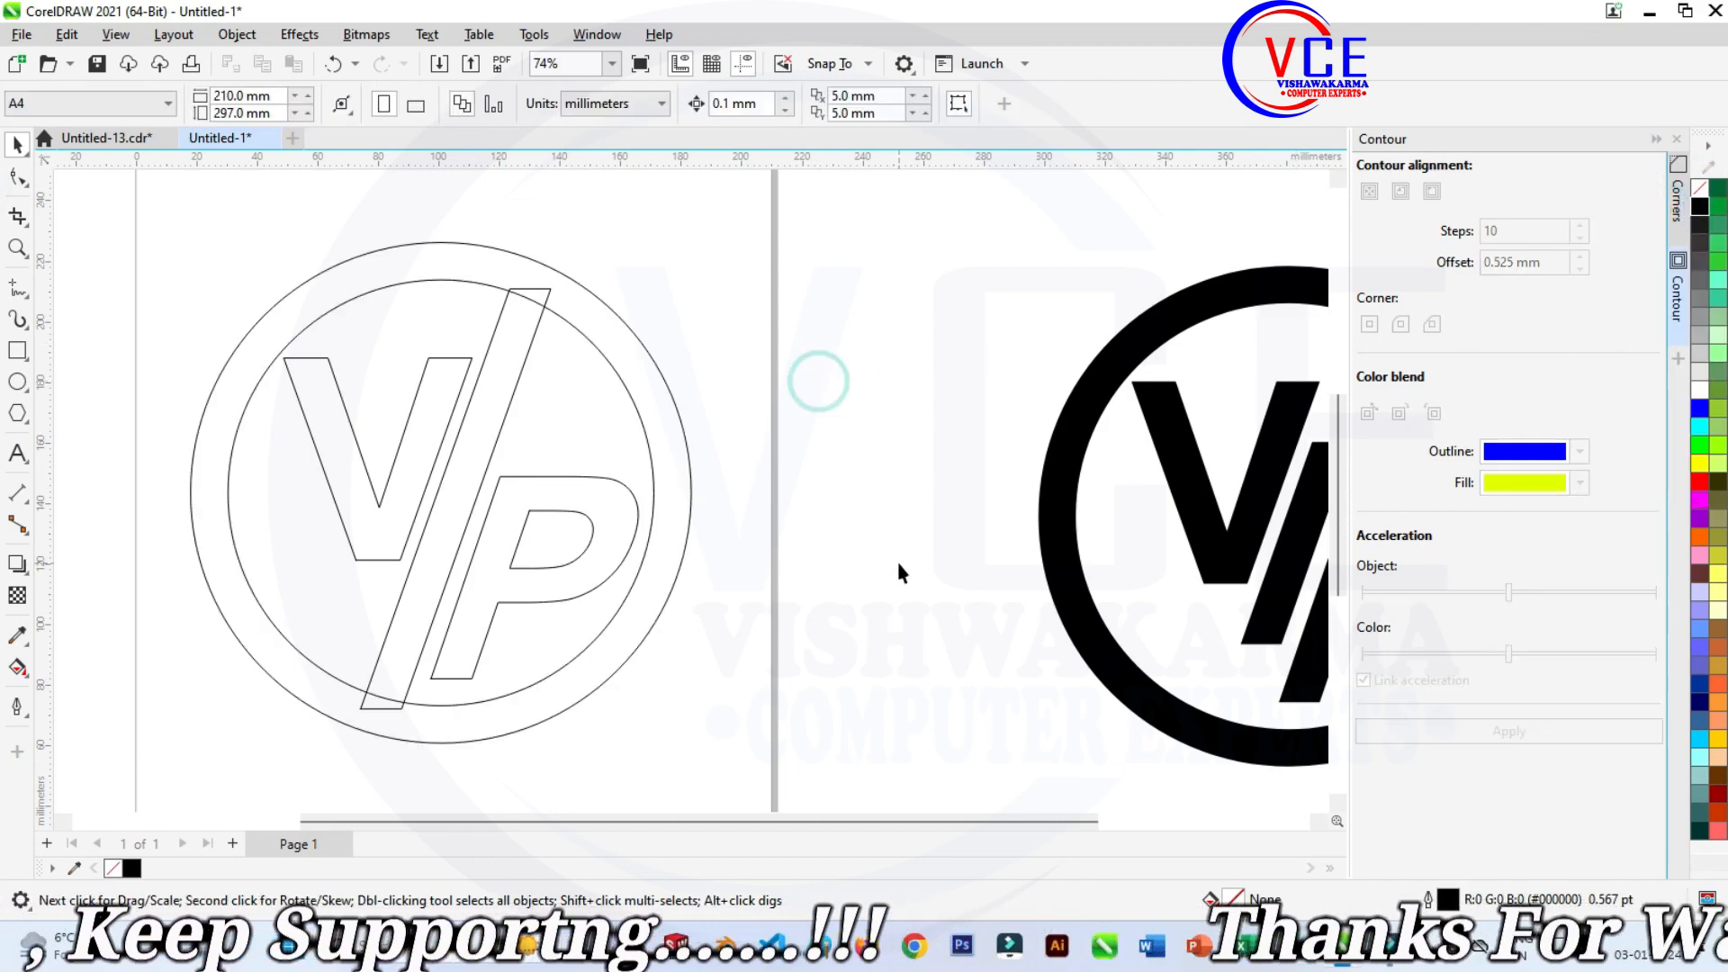
Draw a 3-point rectangle down the I's right edge from its inner-circle intersection, spanning about 16.8 × 31.8 mm overall at about 70.5°.
click(18, 351)
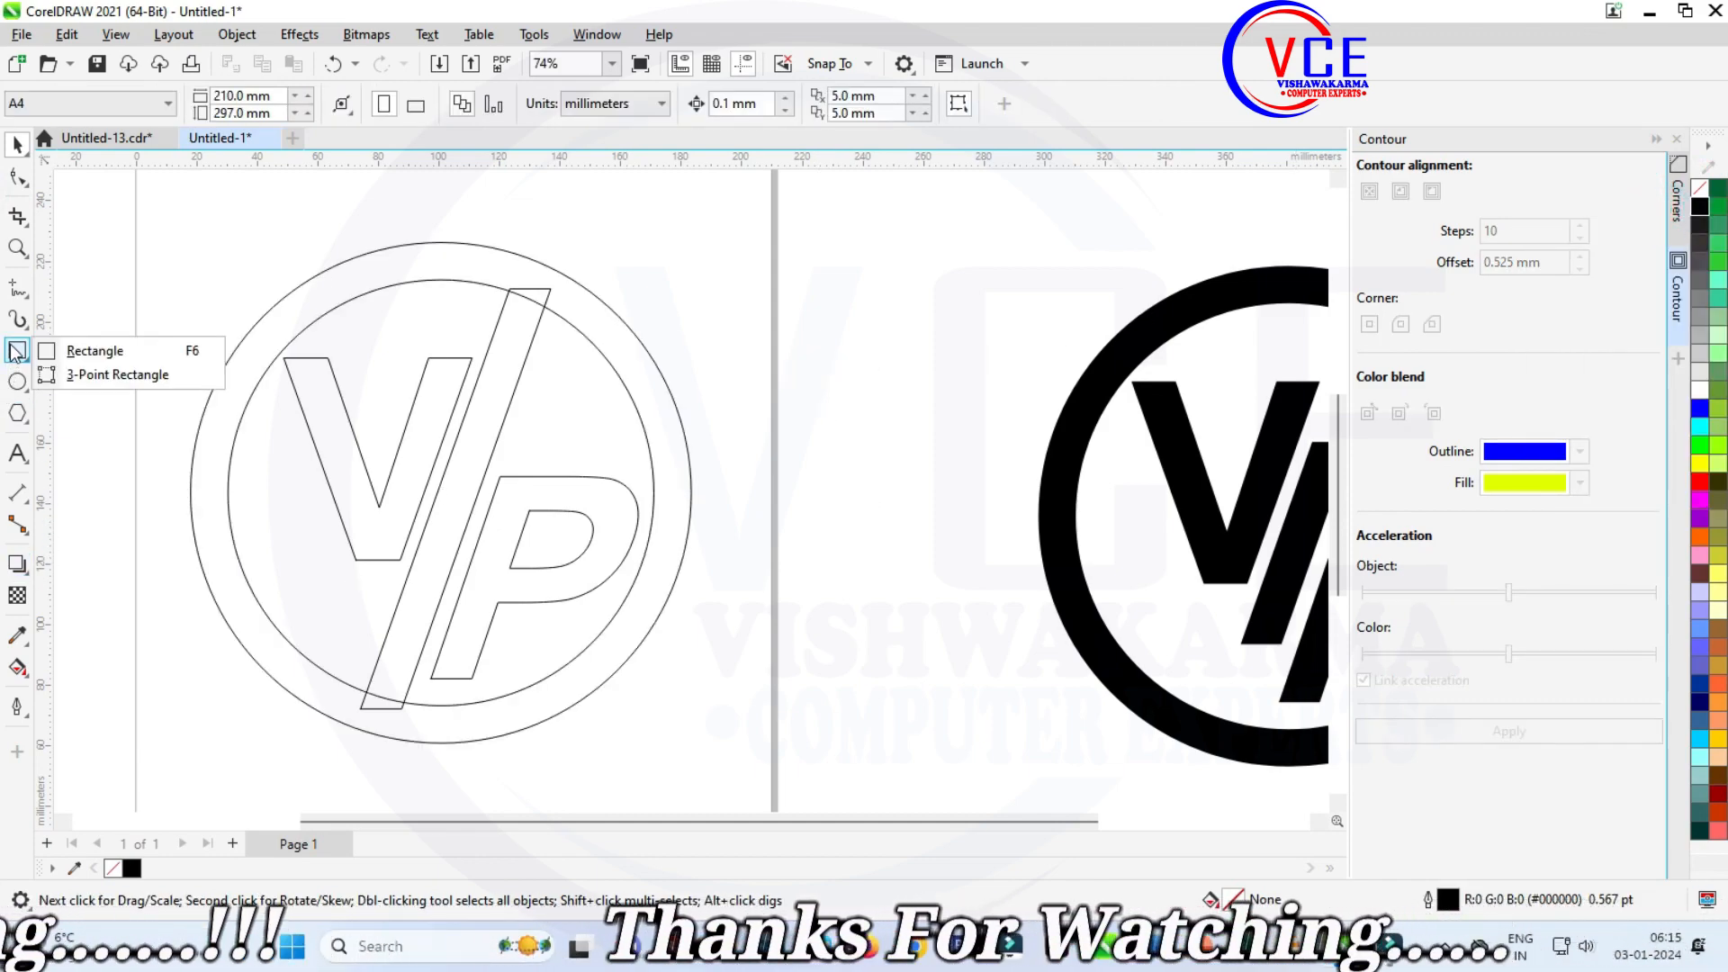
click(96, 377)
scroll(558, 284, up, 1)
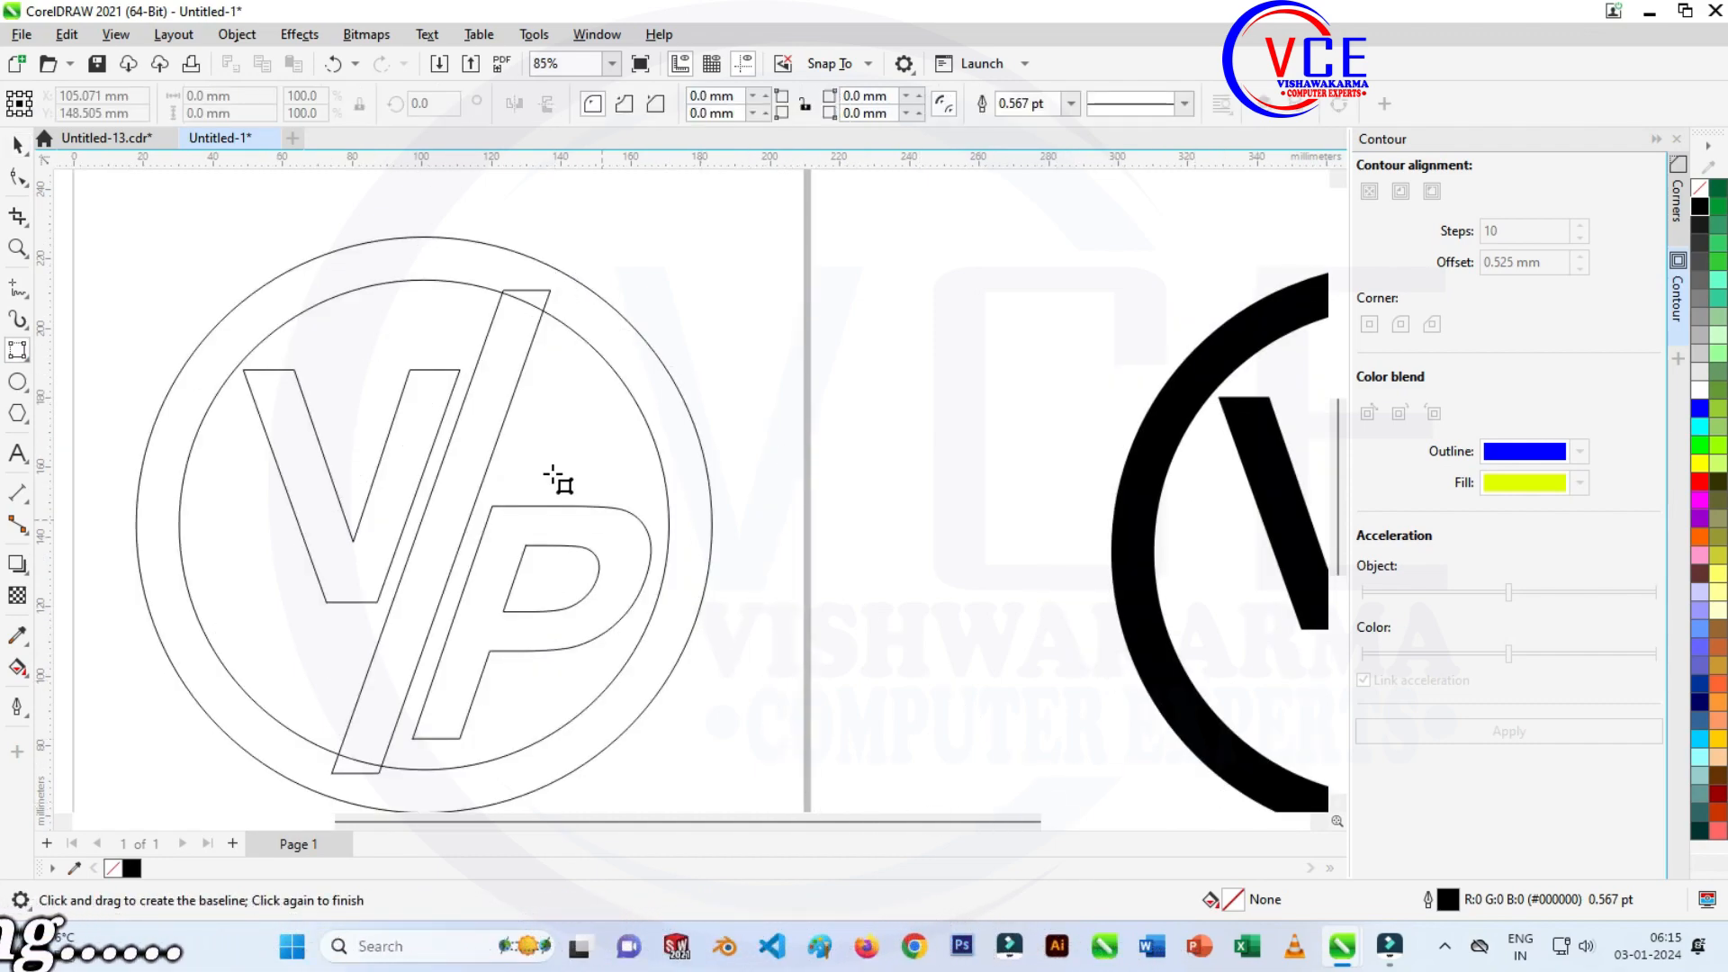
scroll(553, 291, up, 3)
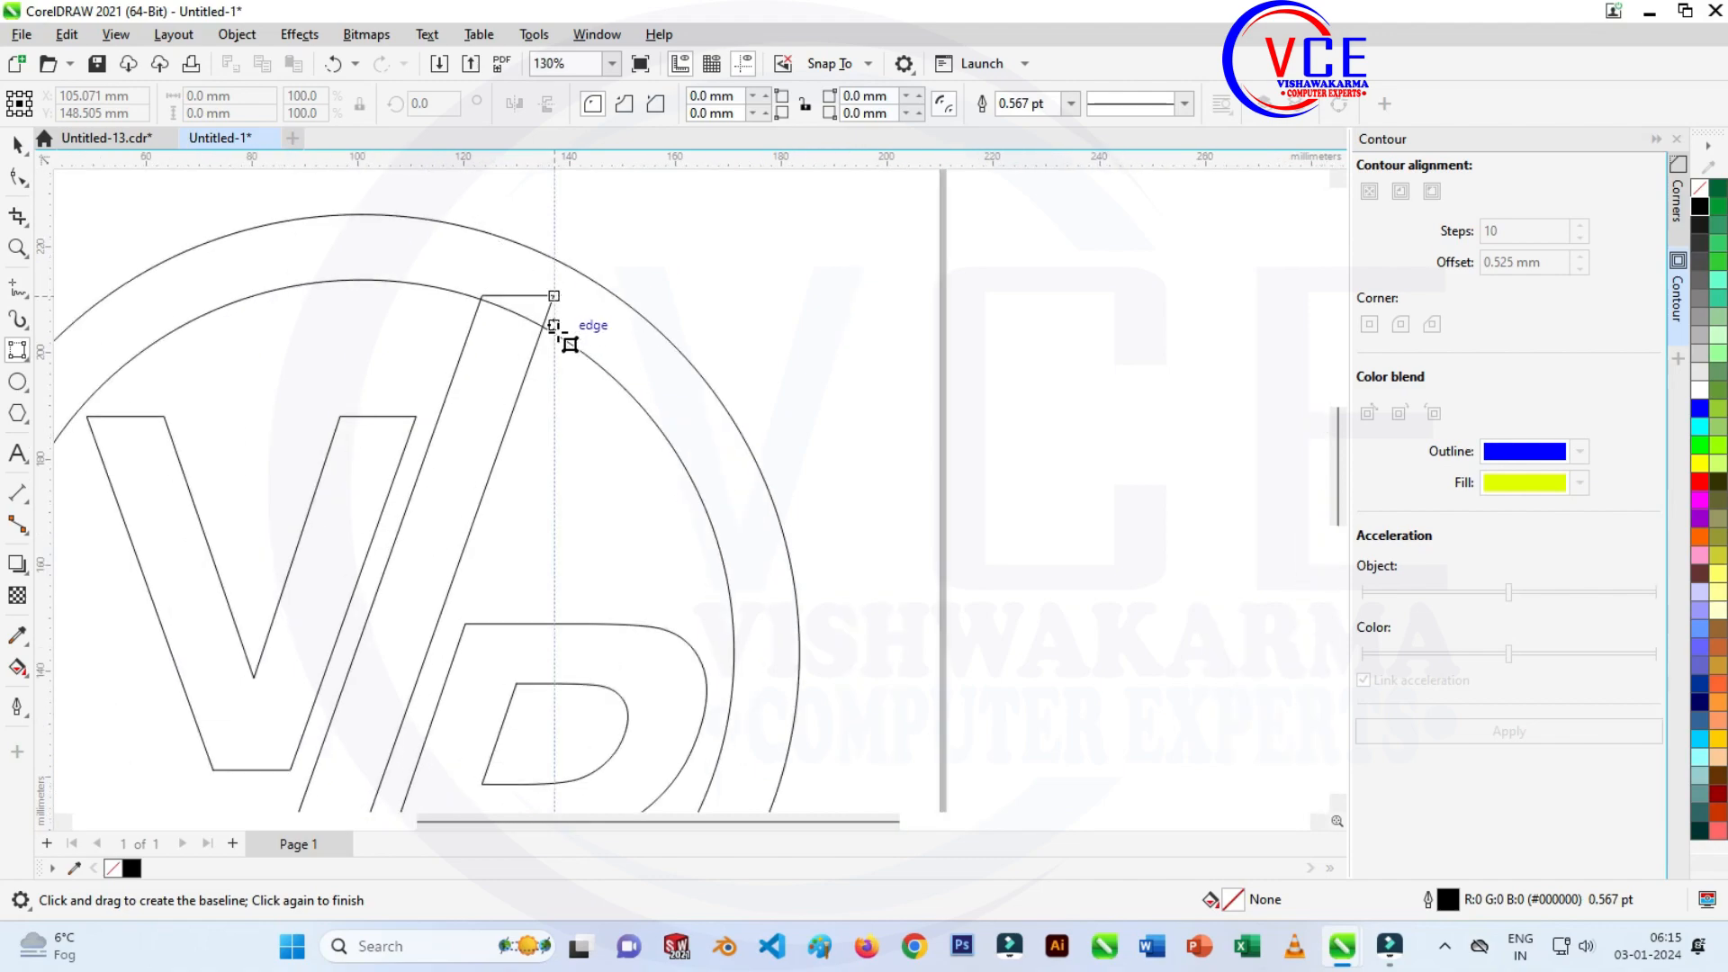
click(494, 470)
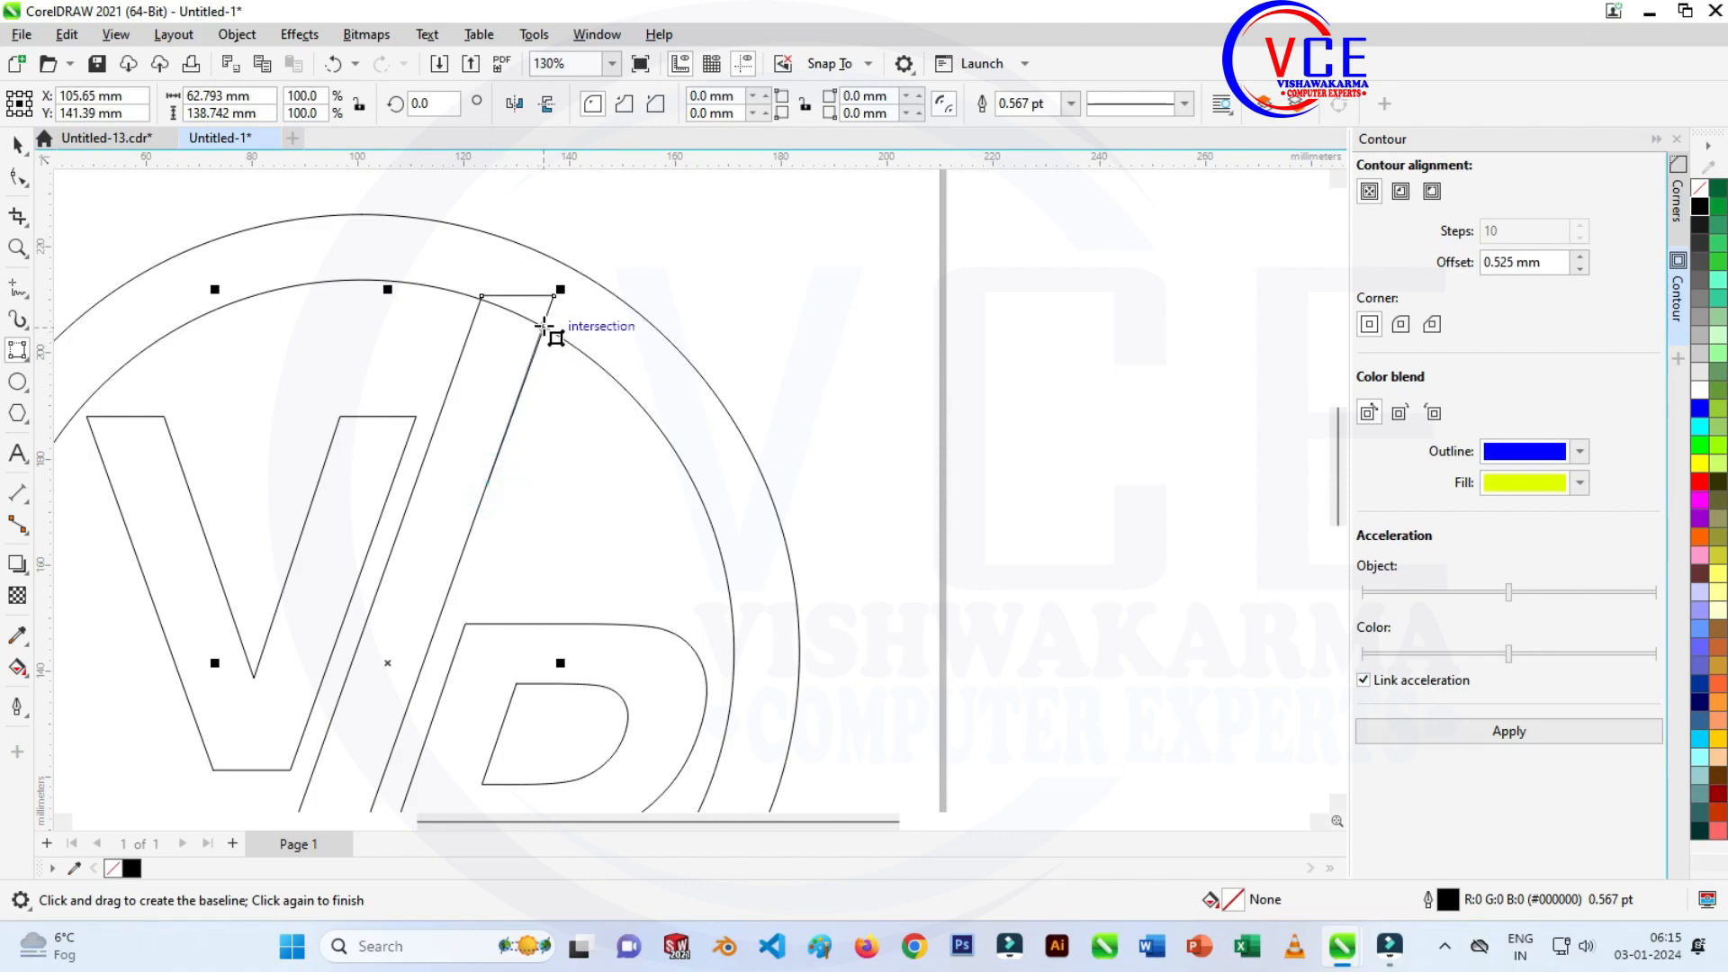
drag(544, 325, 489, 486)
click(577, 346)
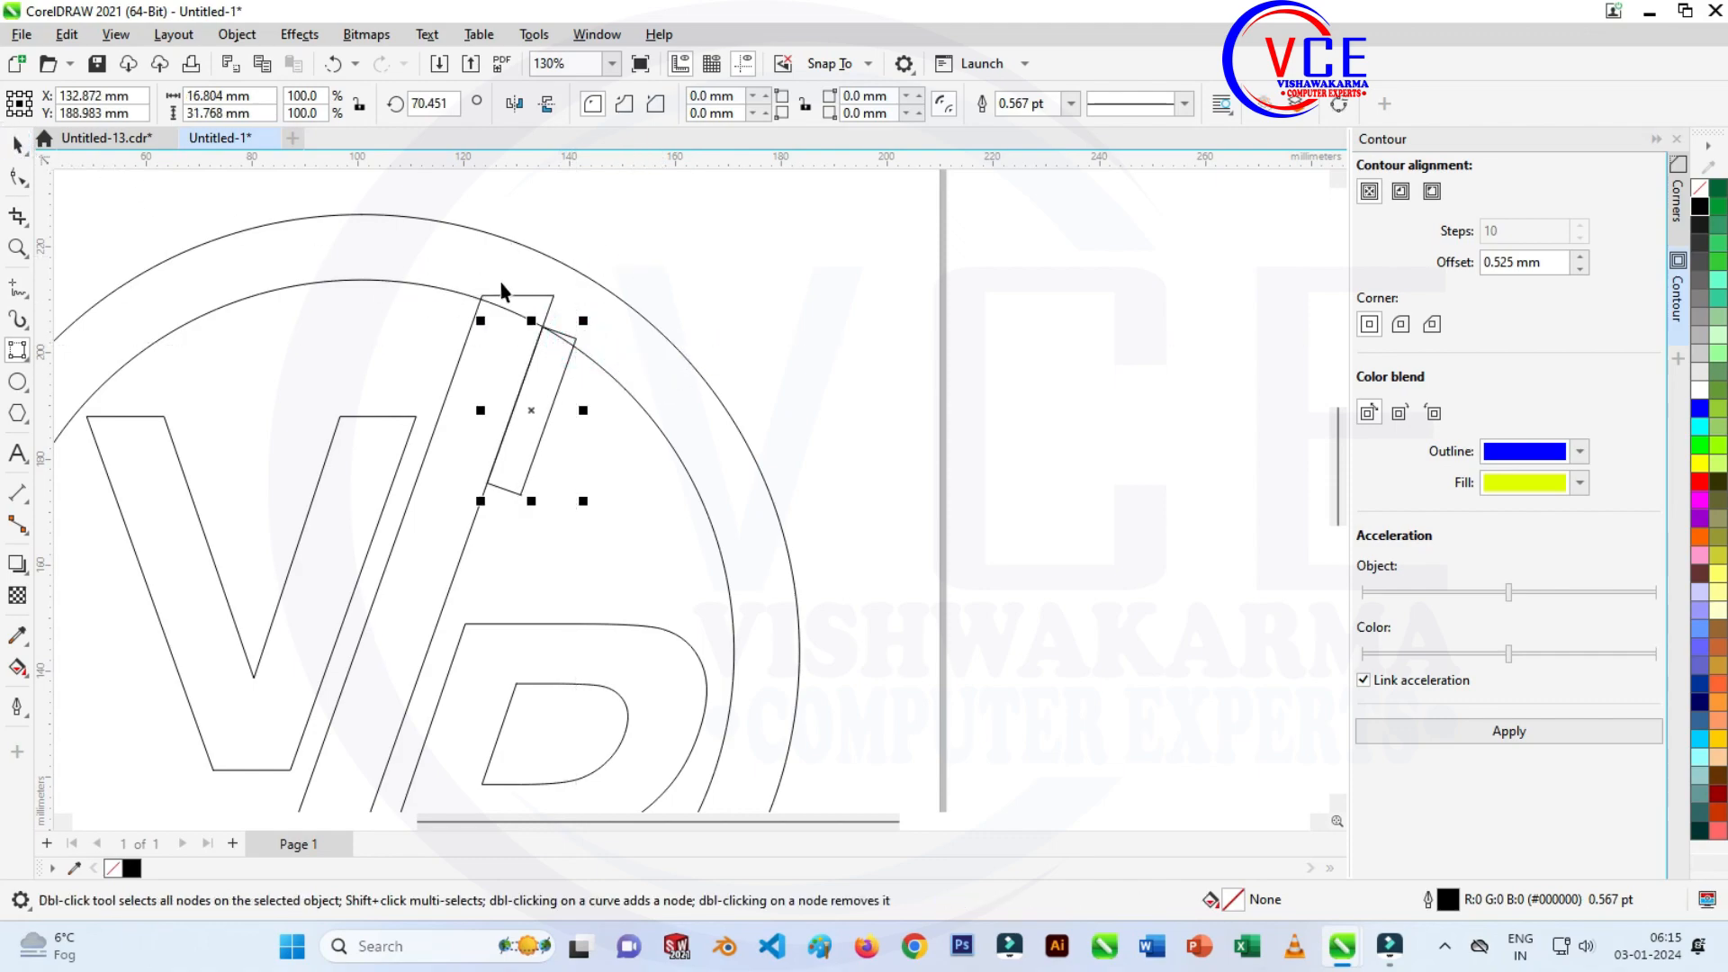
Move the slanted rectangle up along the I's right edge until it crosses both circles of the ring.
key(space)
scroll(570, 282, up, 2)
drag(559, 404, 597, 315)
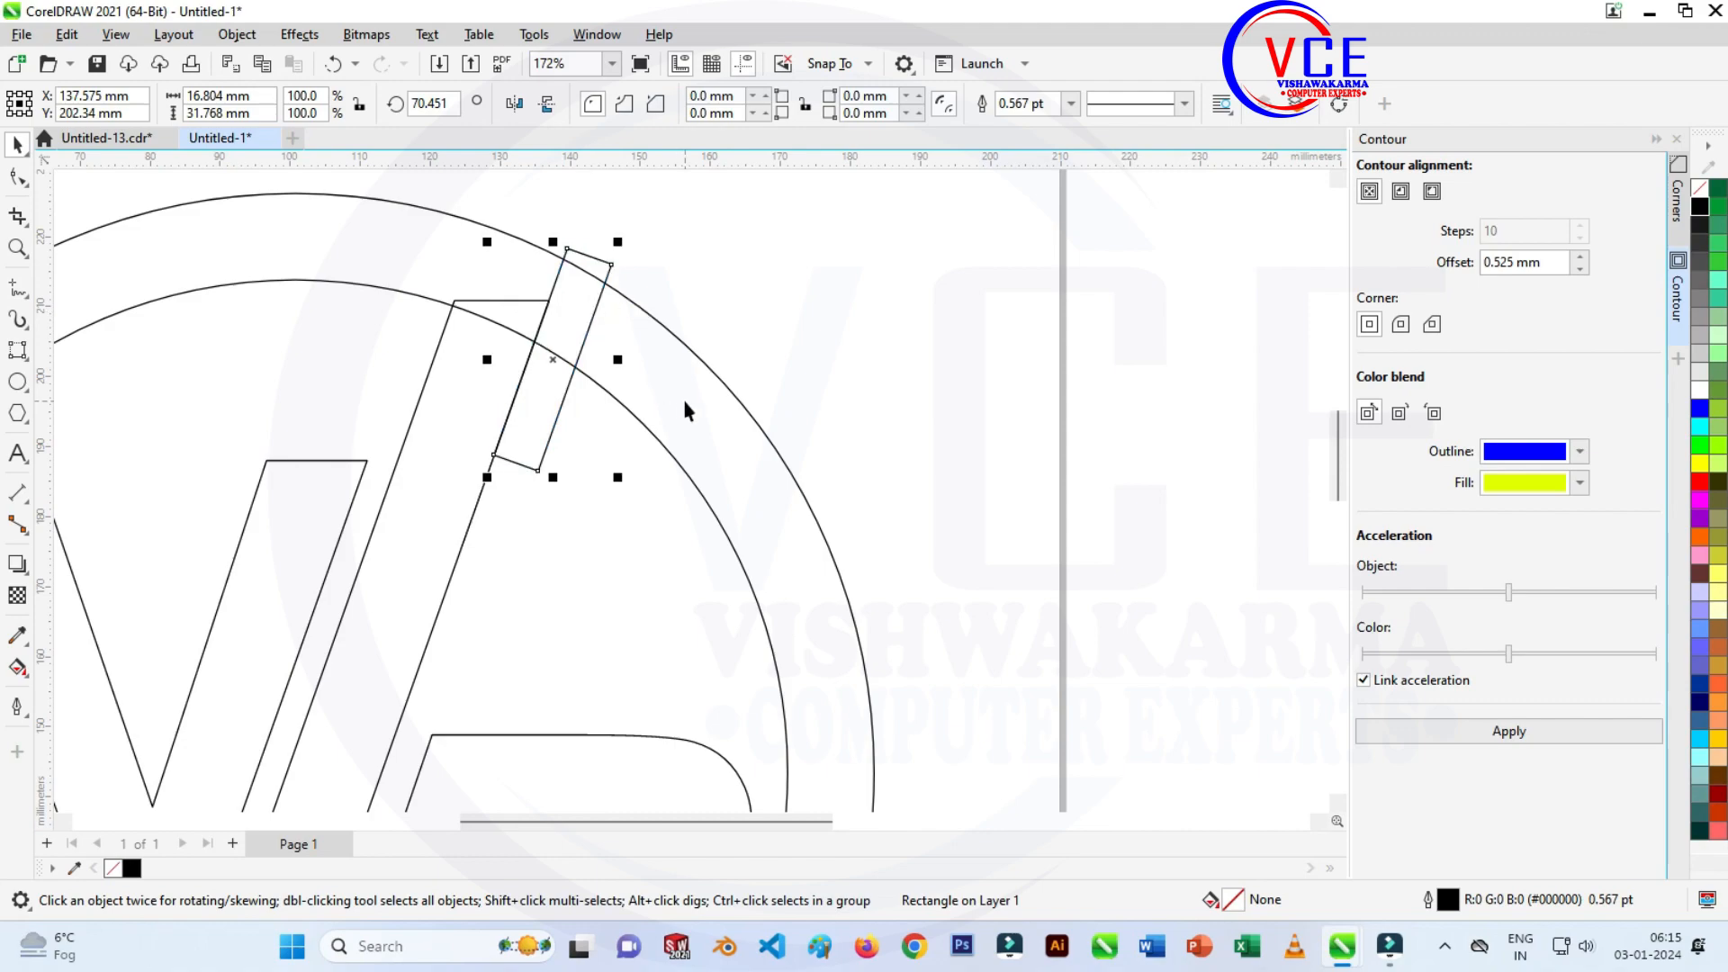
Duplicate the slanted rectangle and align the copy with the I's left edge at its lower end, crossing both circles of the ring.
key(ctrl+d)
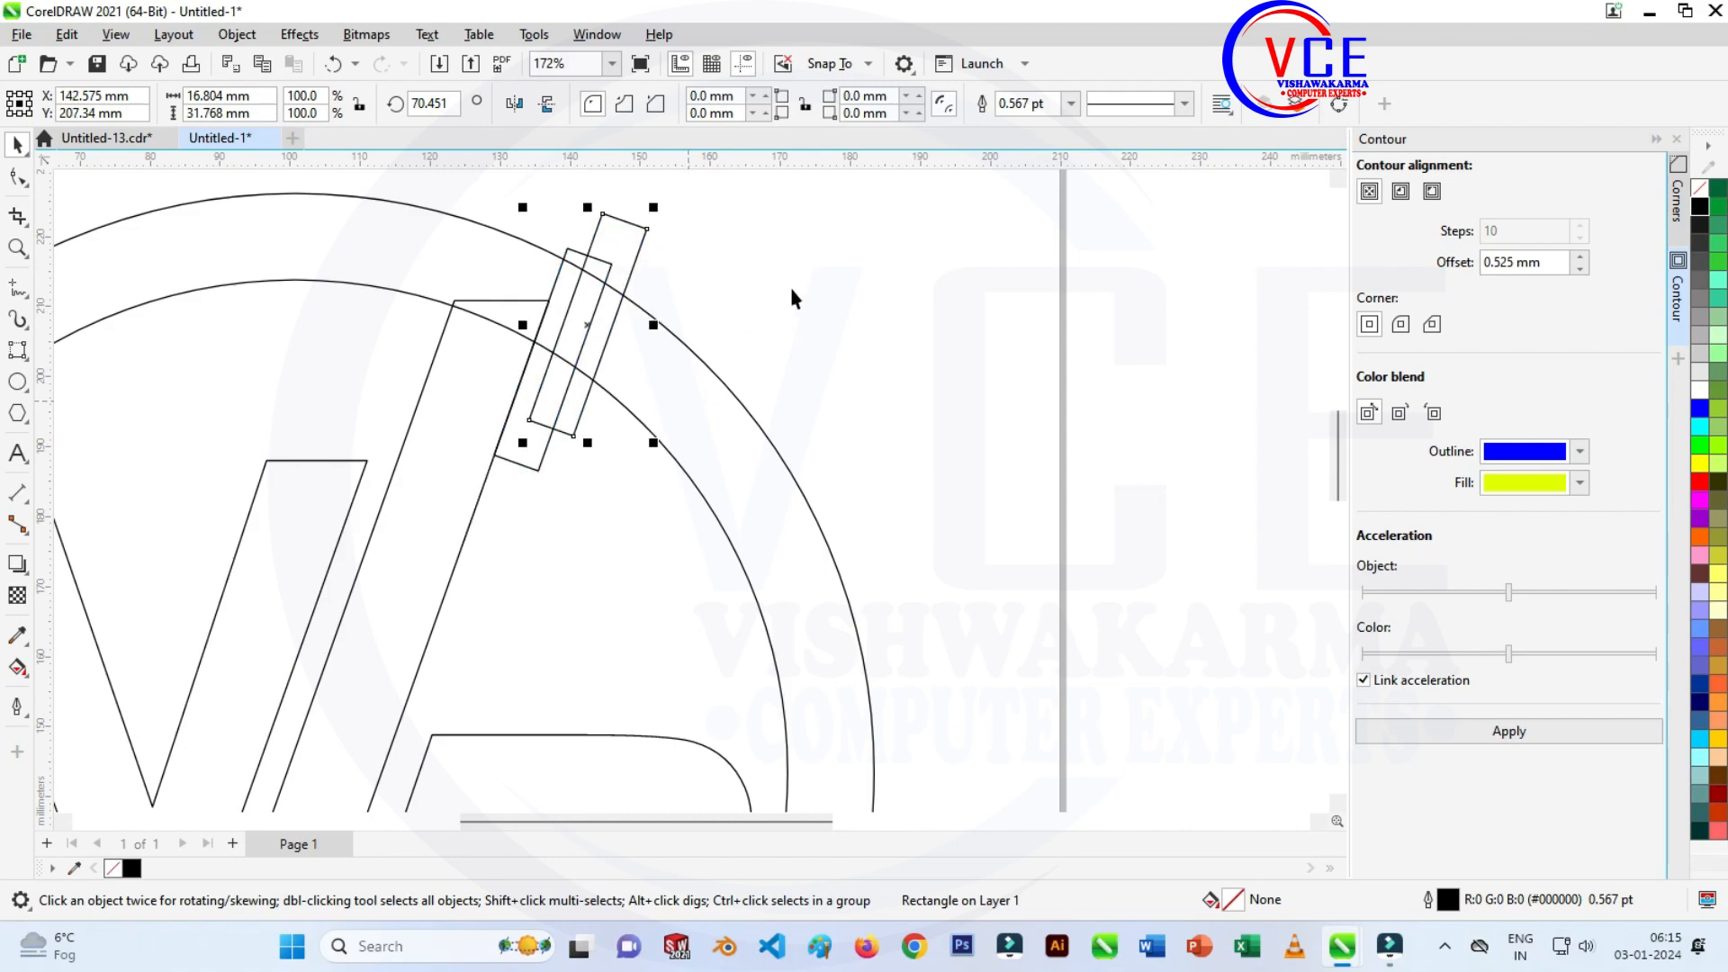
scroll(788, 286, down, 2)
drag(665, 359, 453, 623)
scroll(543, 384, down, 1)
scroll(508, 643, up, 1)
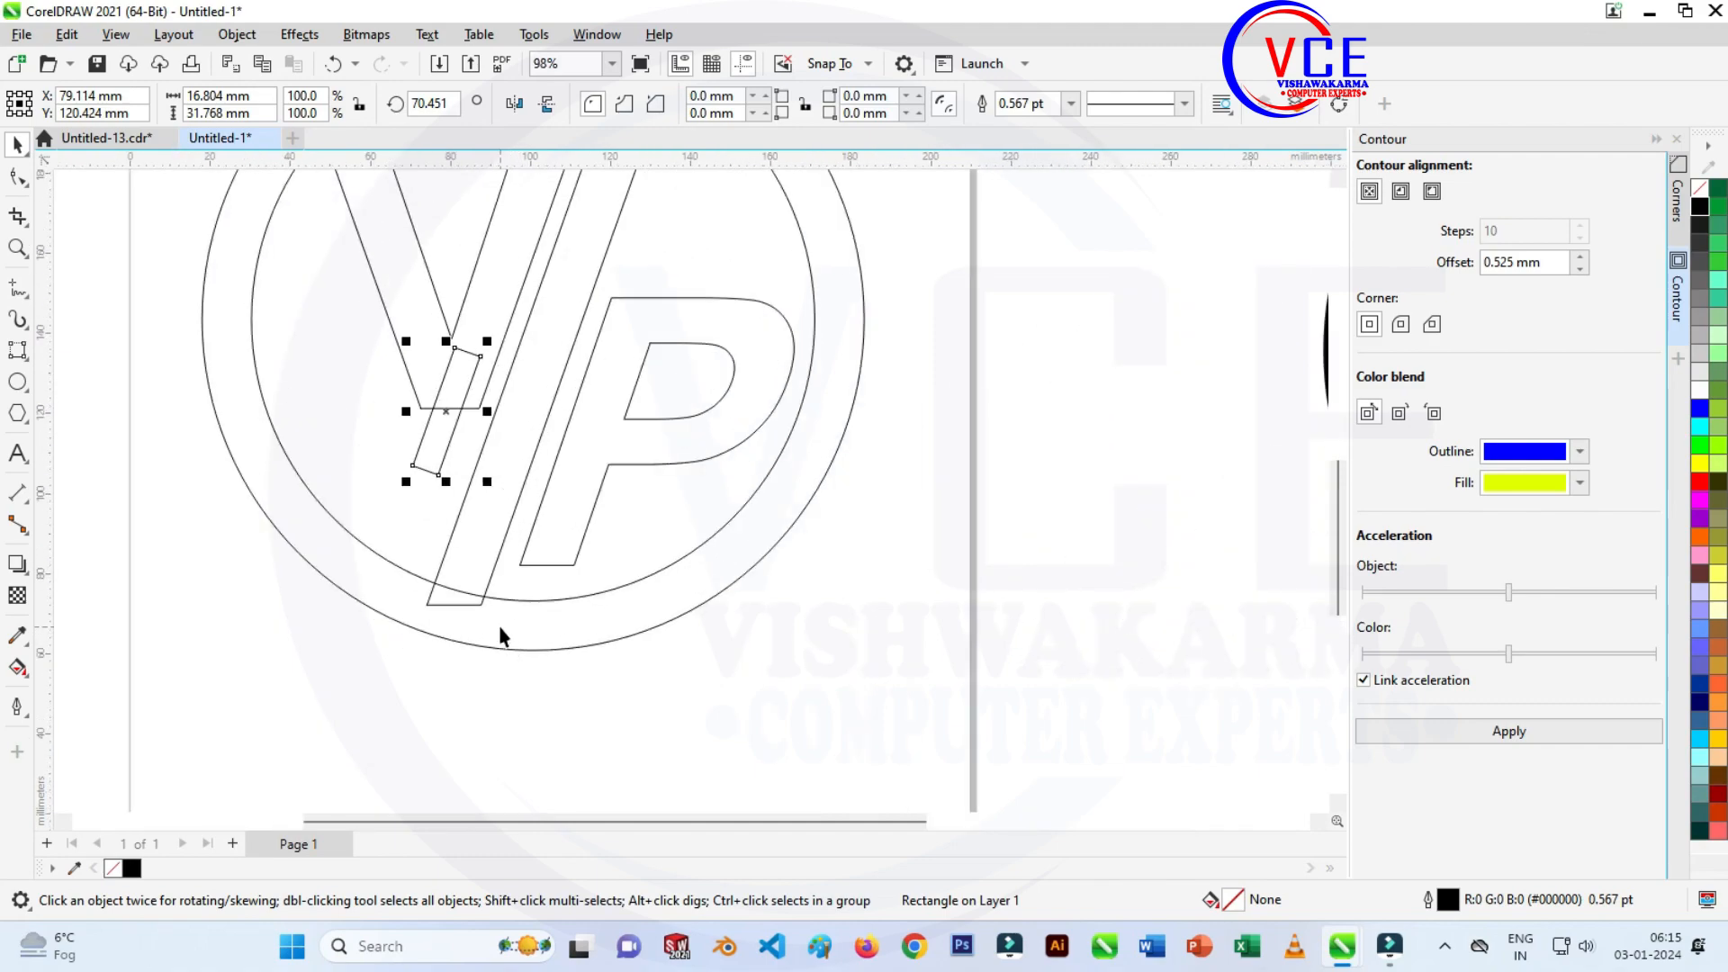
drag(438, 469, 414, 651)
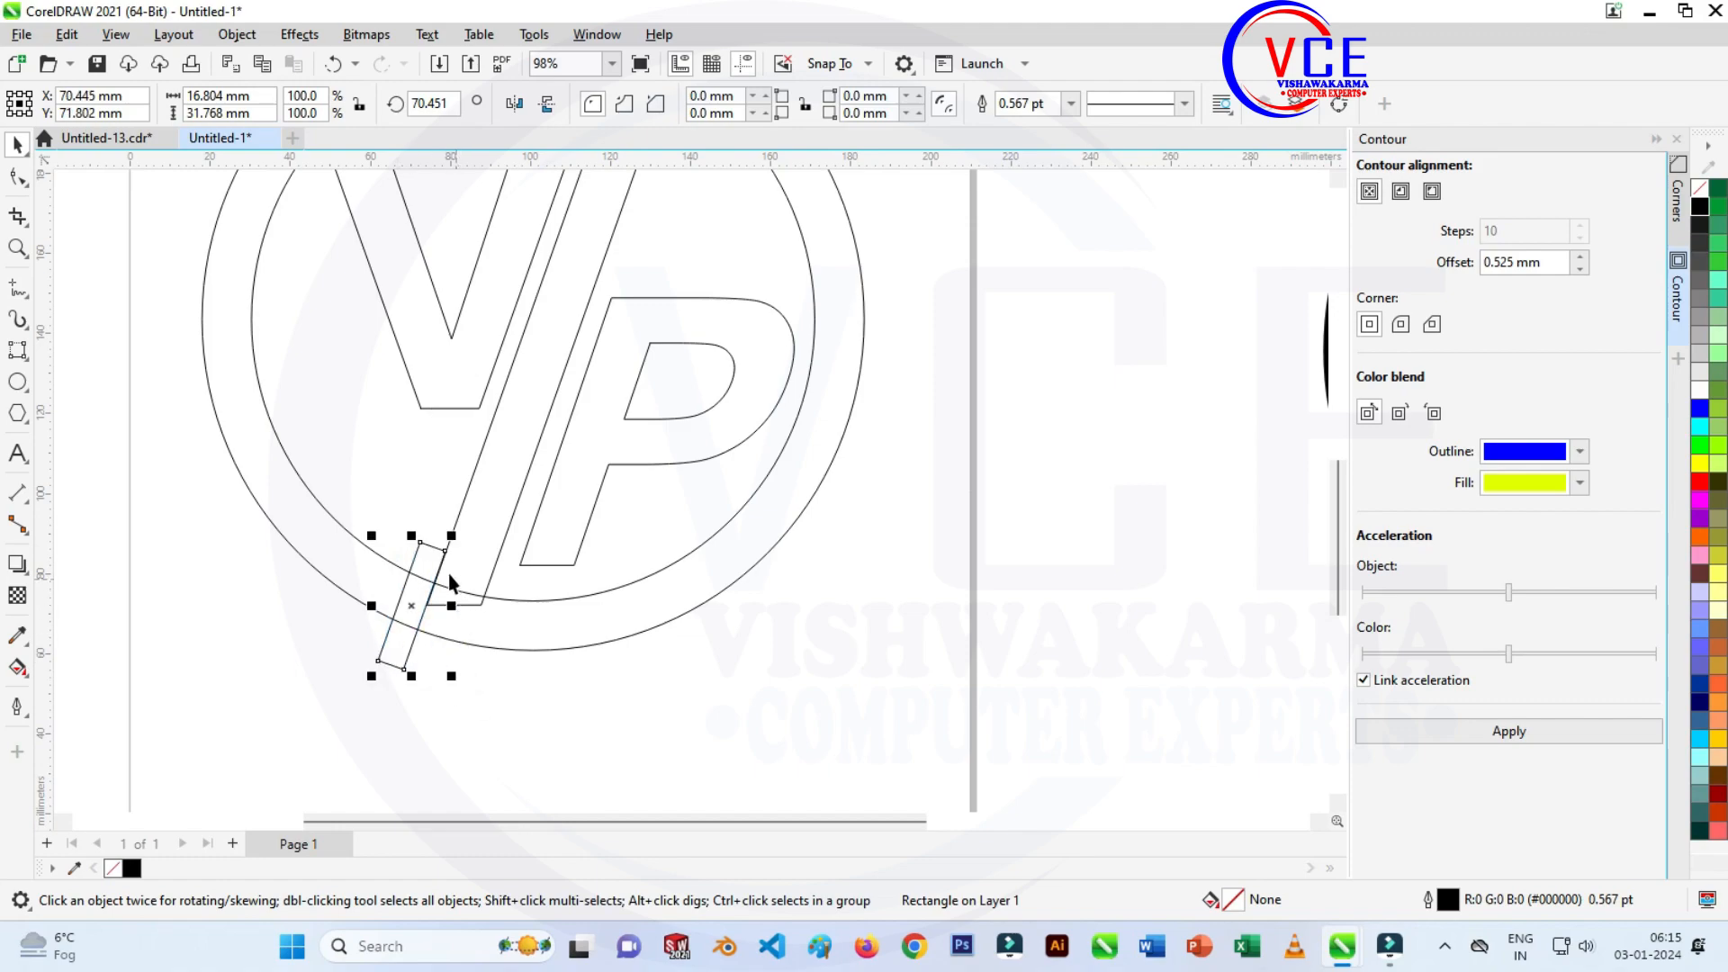
scroll(451, 581, up, 10)
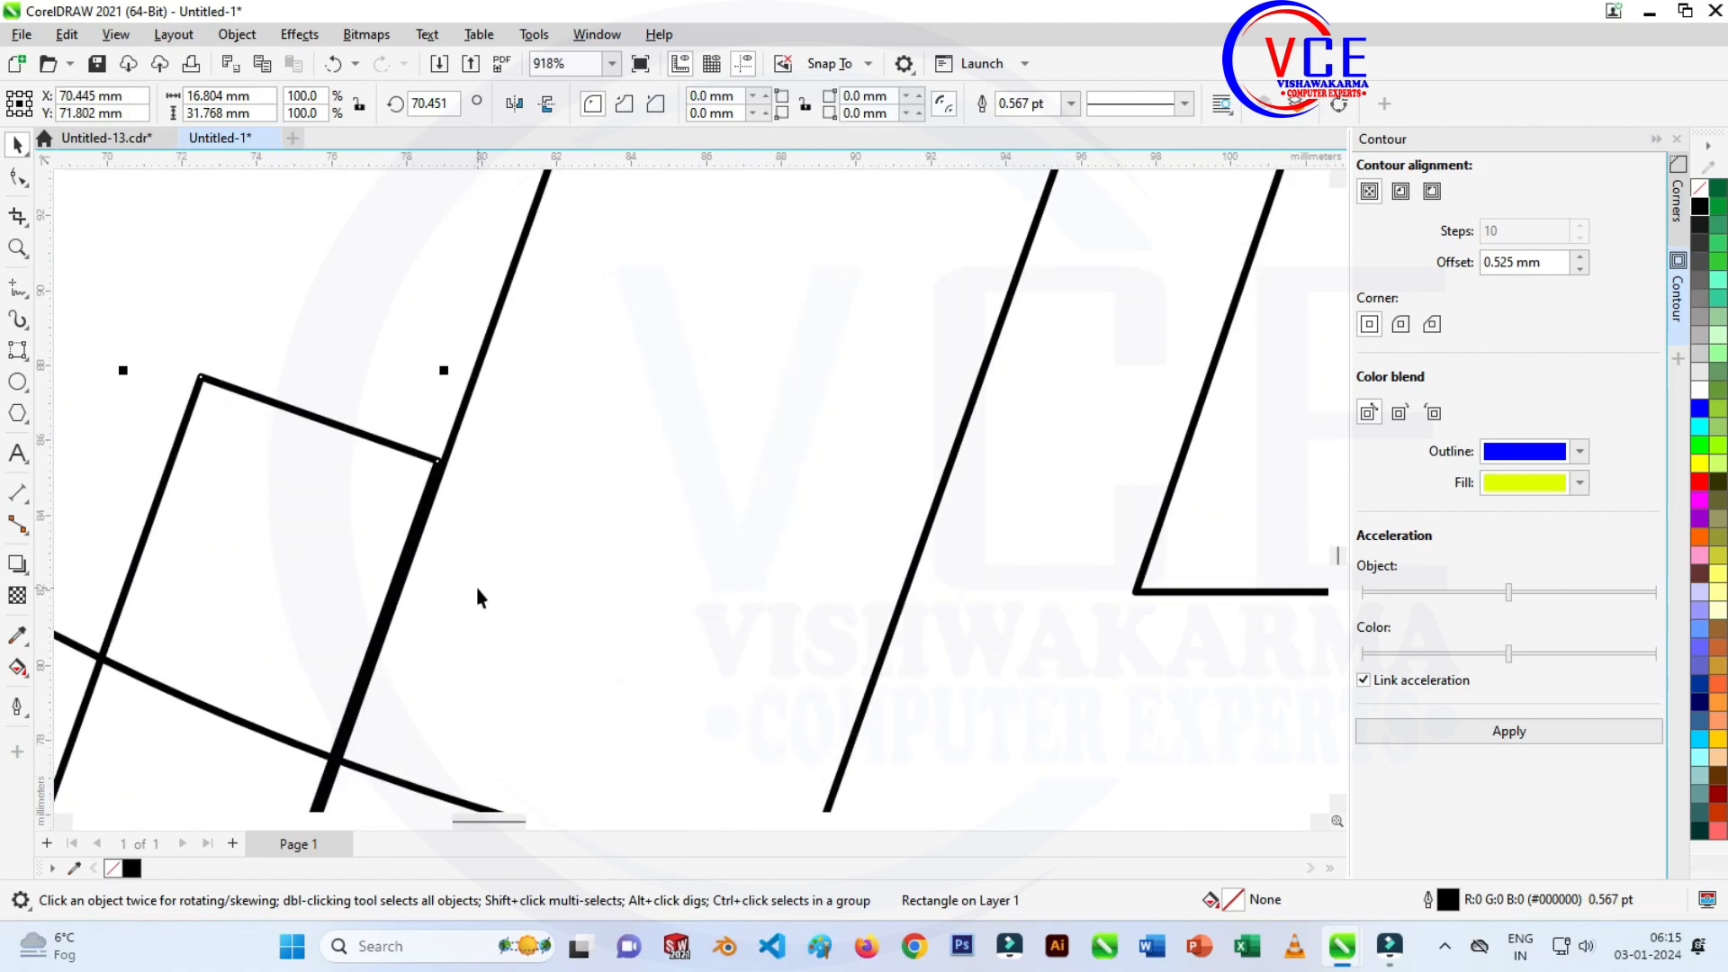
scroll(474, 586, down, 3)
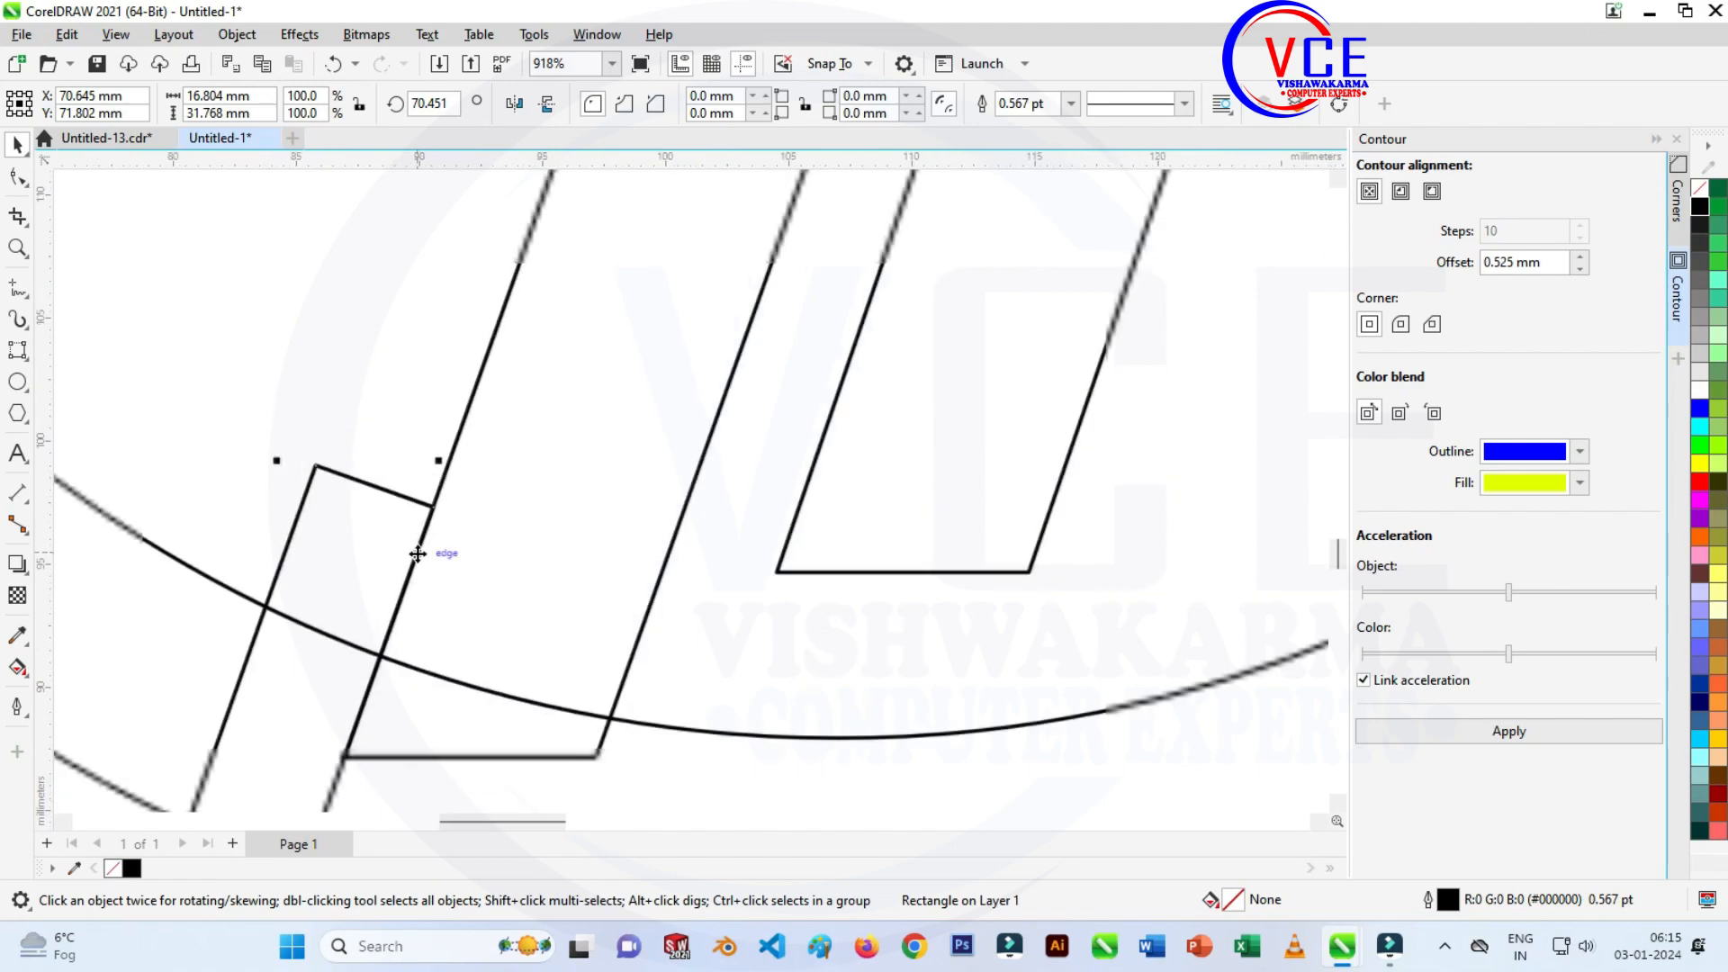
scroll(418, 553, down, 10)
Trim the upper rectangle's ends outside the outer circle and inside the inner circle with Virtual Segment Delete.
scroll(666, 302, up, 4)
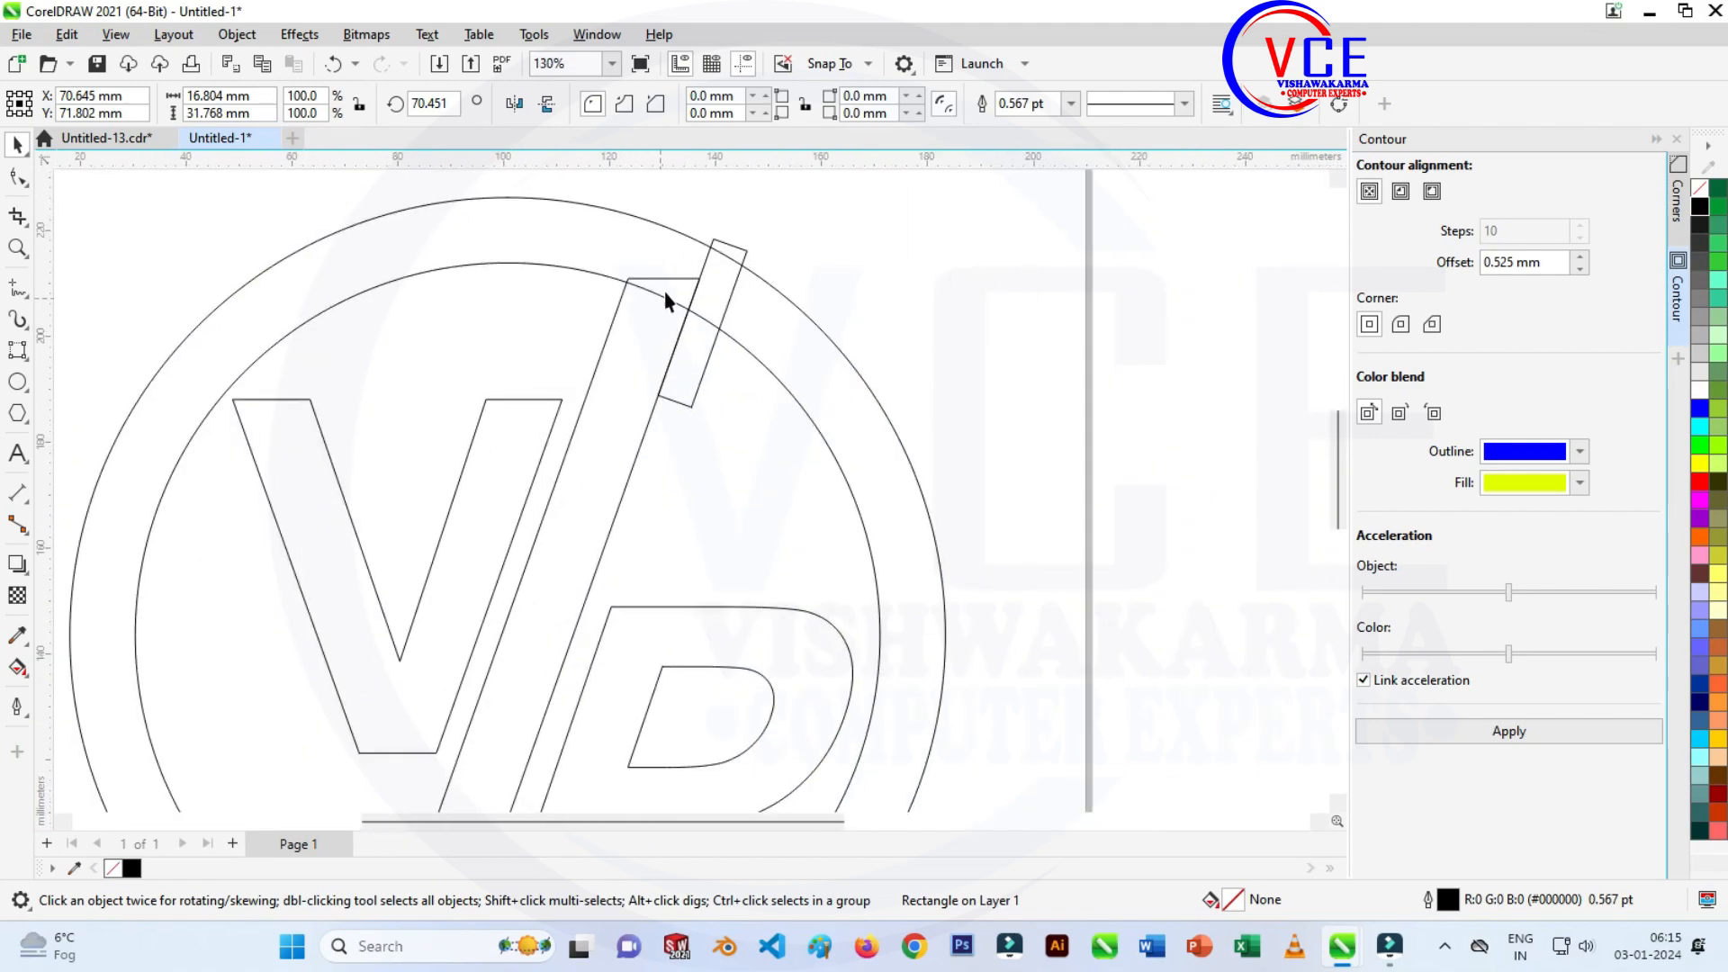
scroll(707, 290, up, 3)
scroll(590, 300, down, 3)
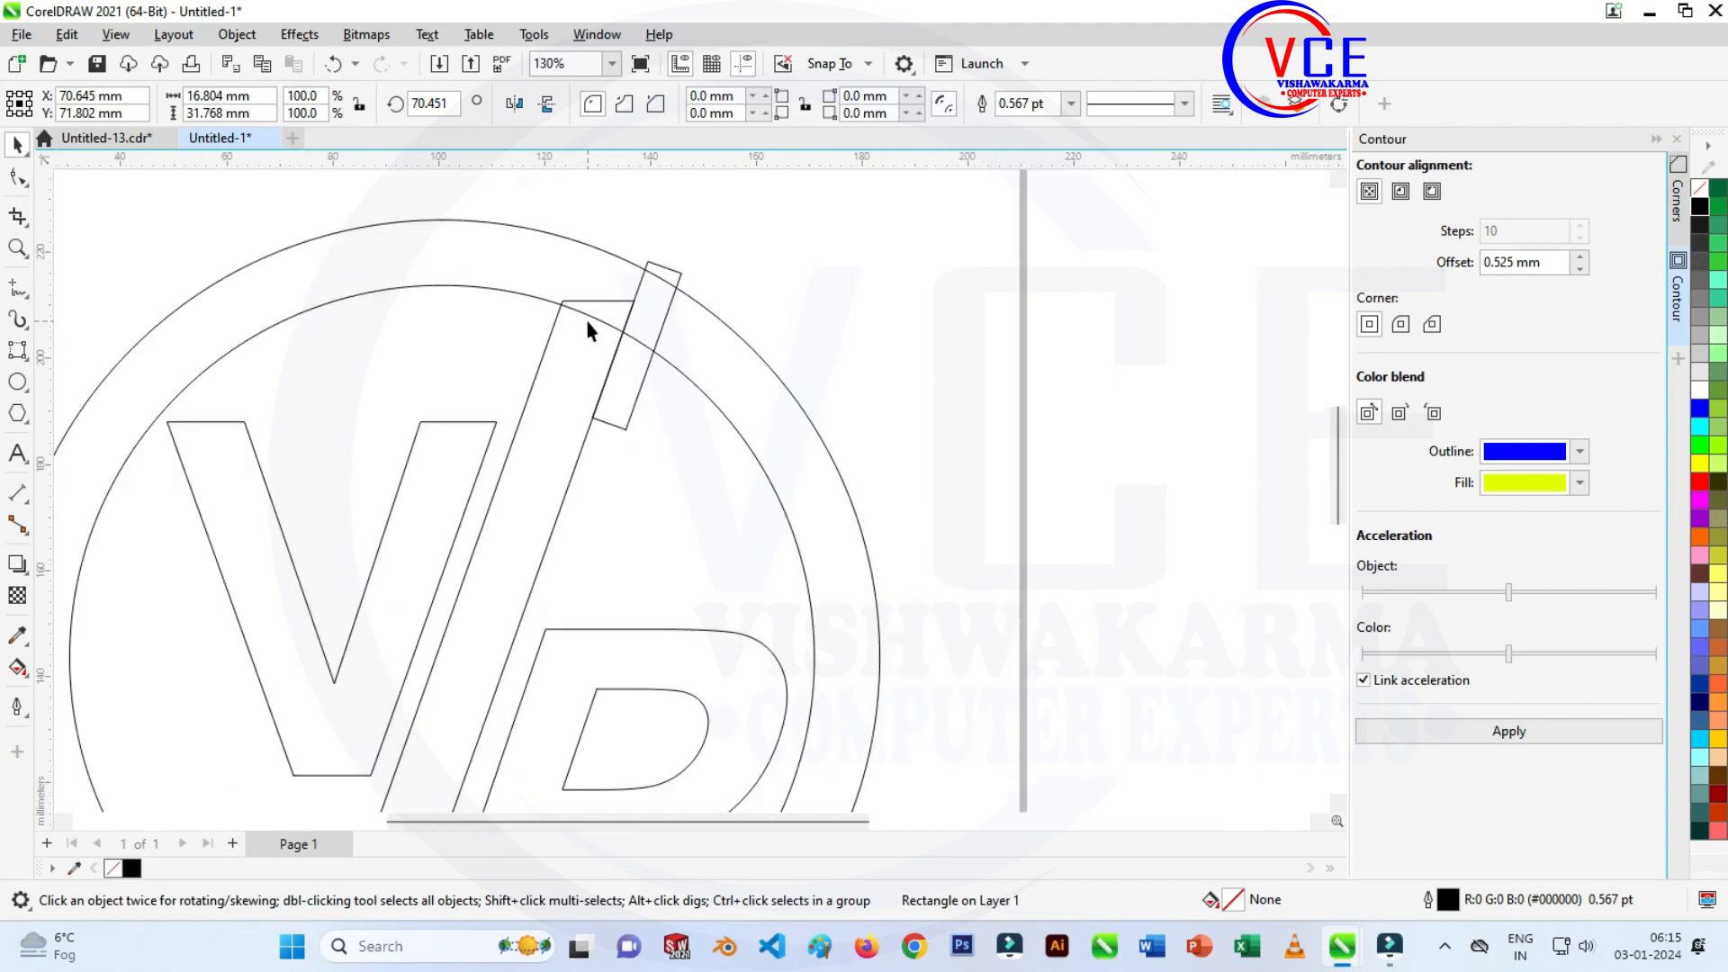
scroll(589, 320, down, 3)
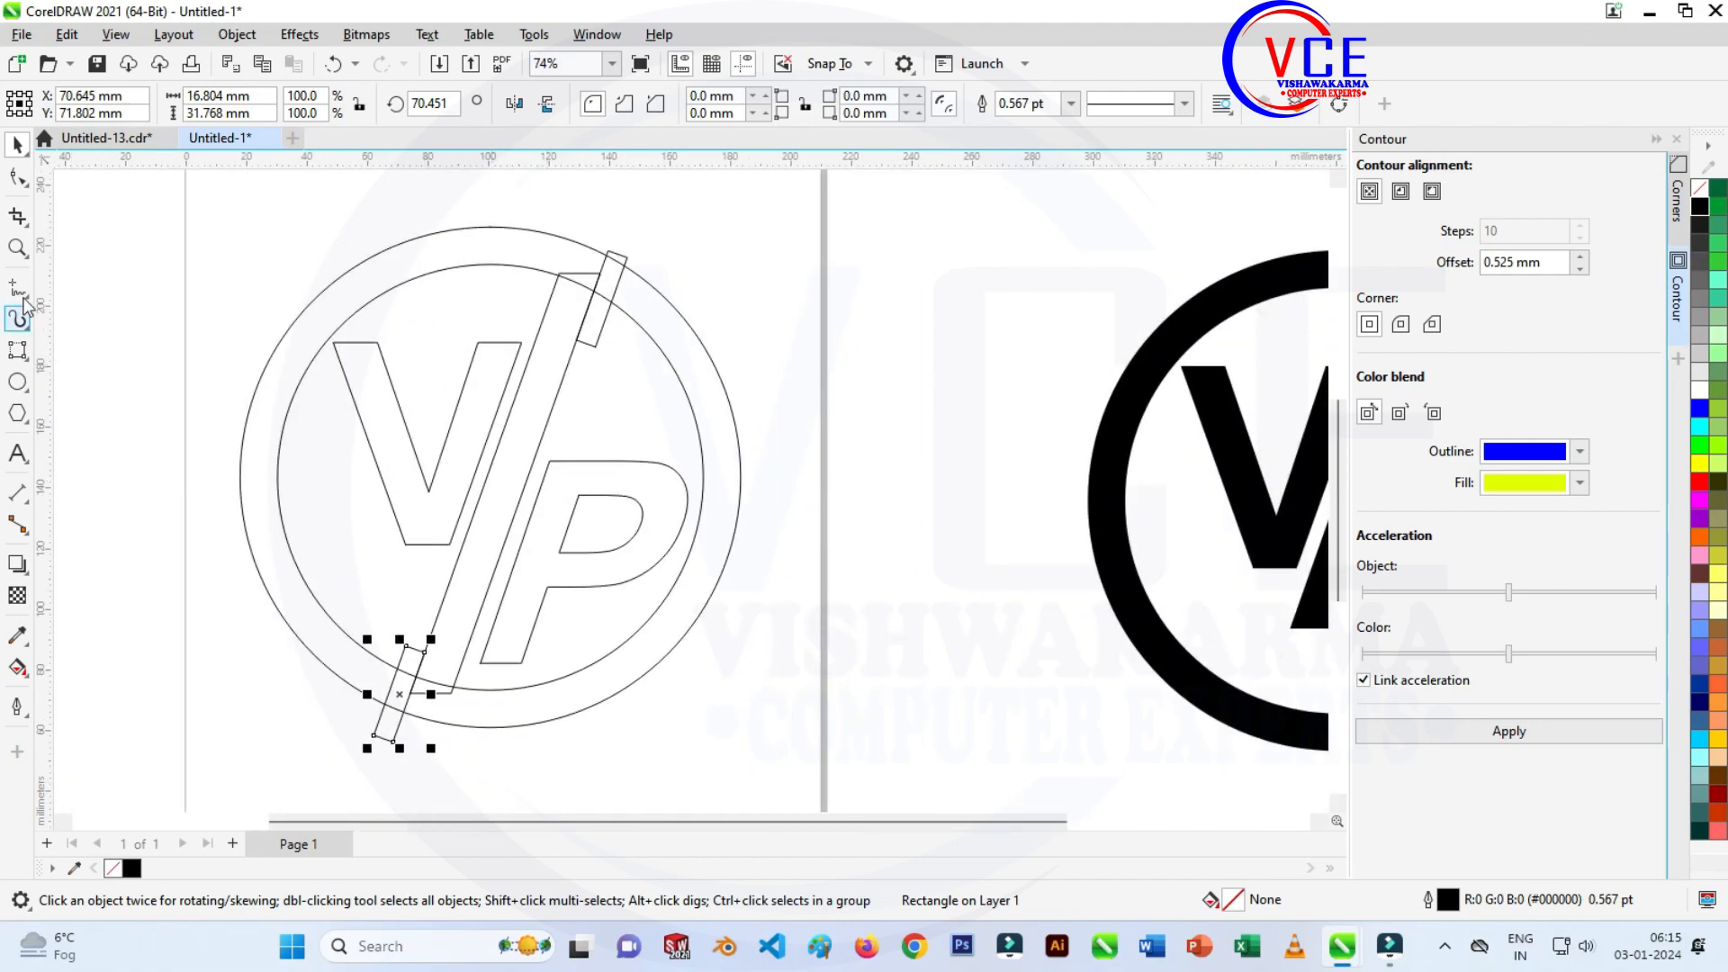
click(19, 216)
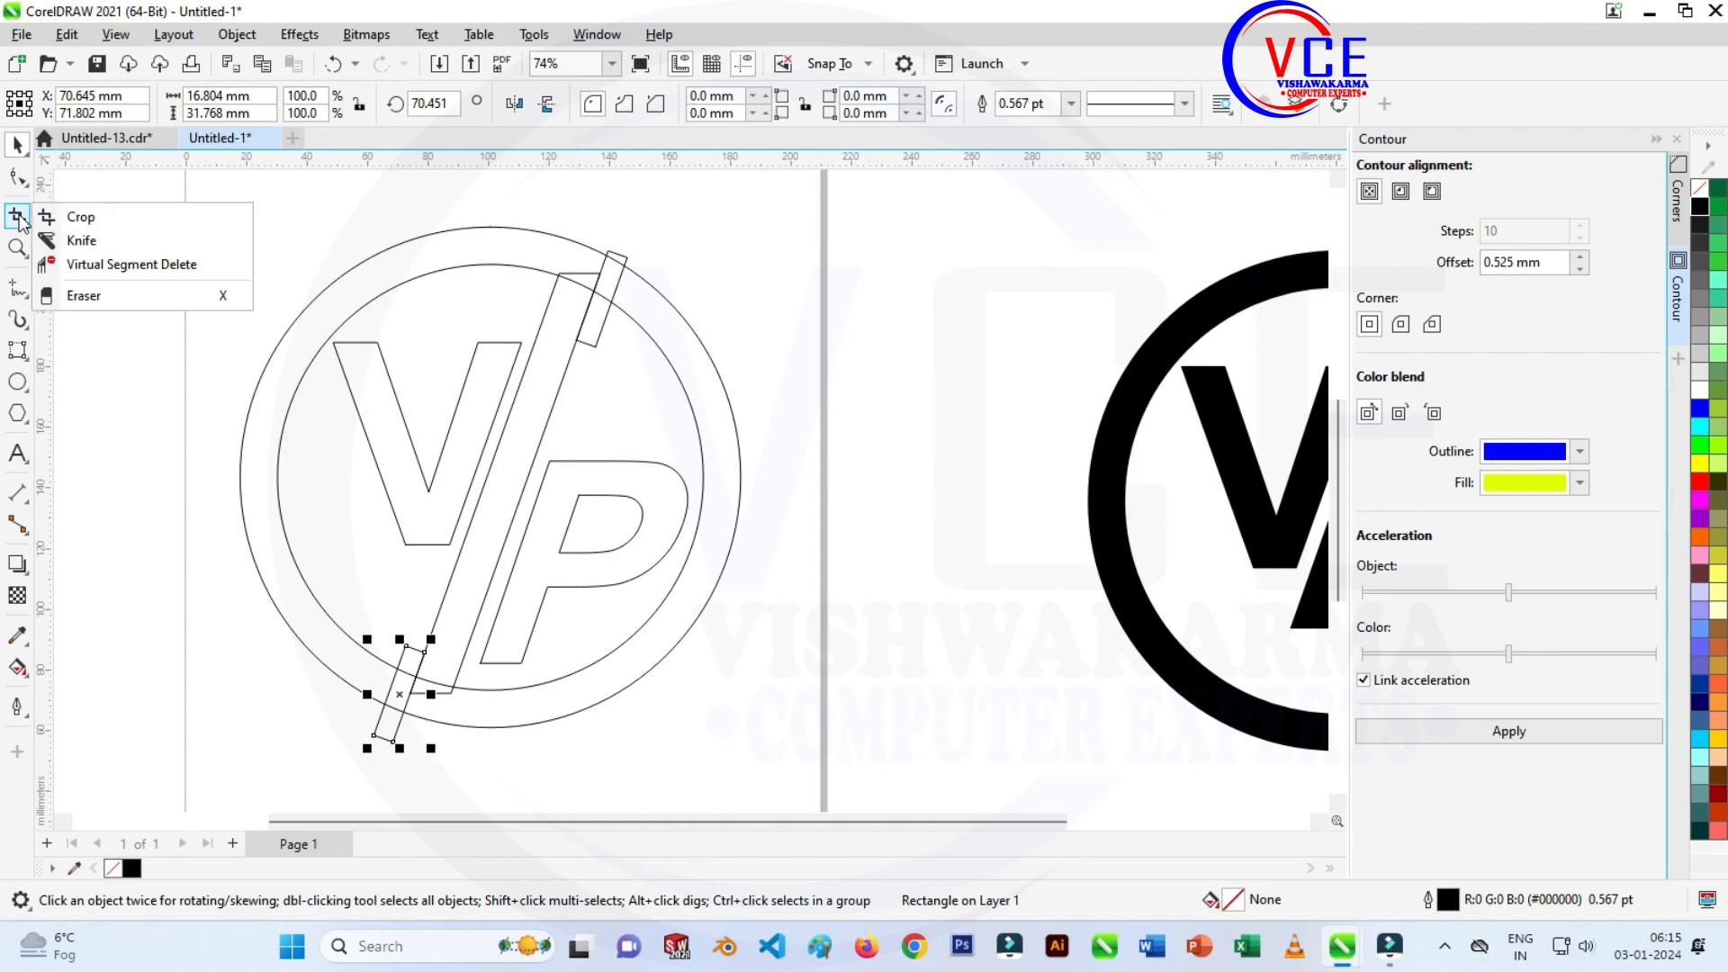
click(127, 261)
scroll(650, 291, up, 3)
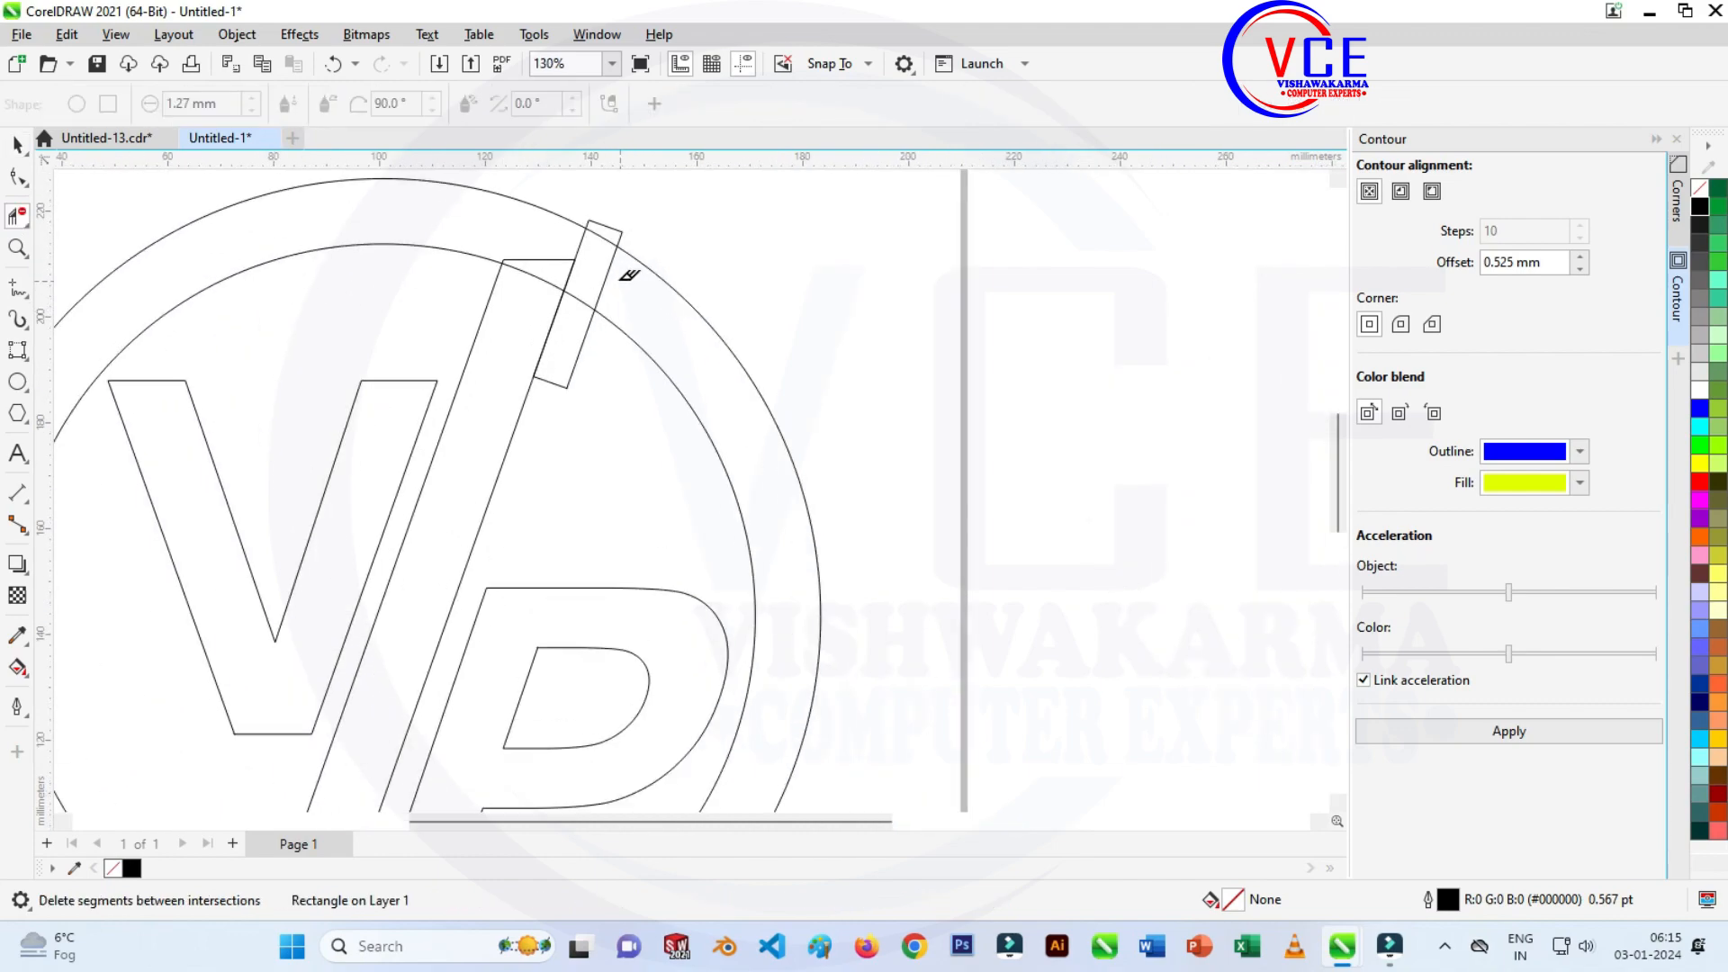
click(617, 216)
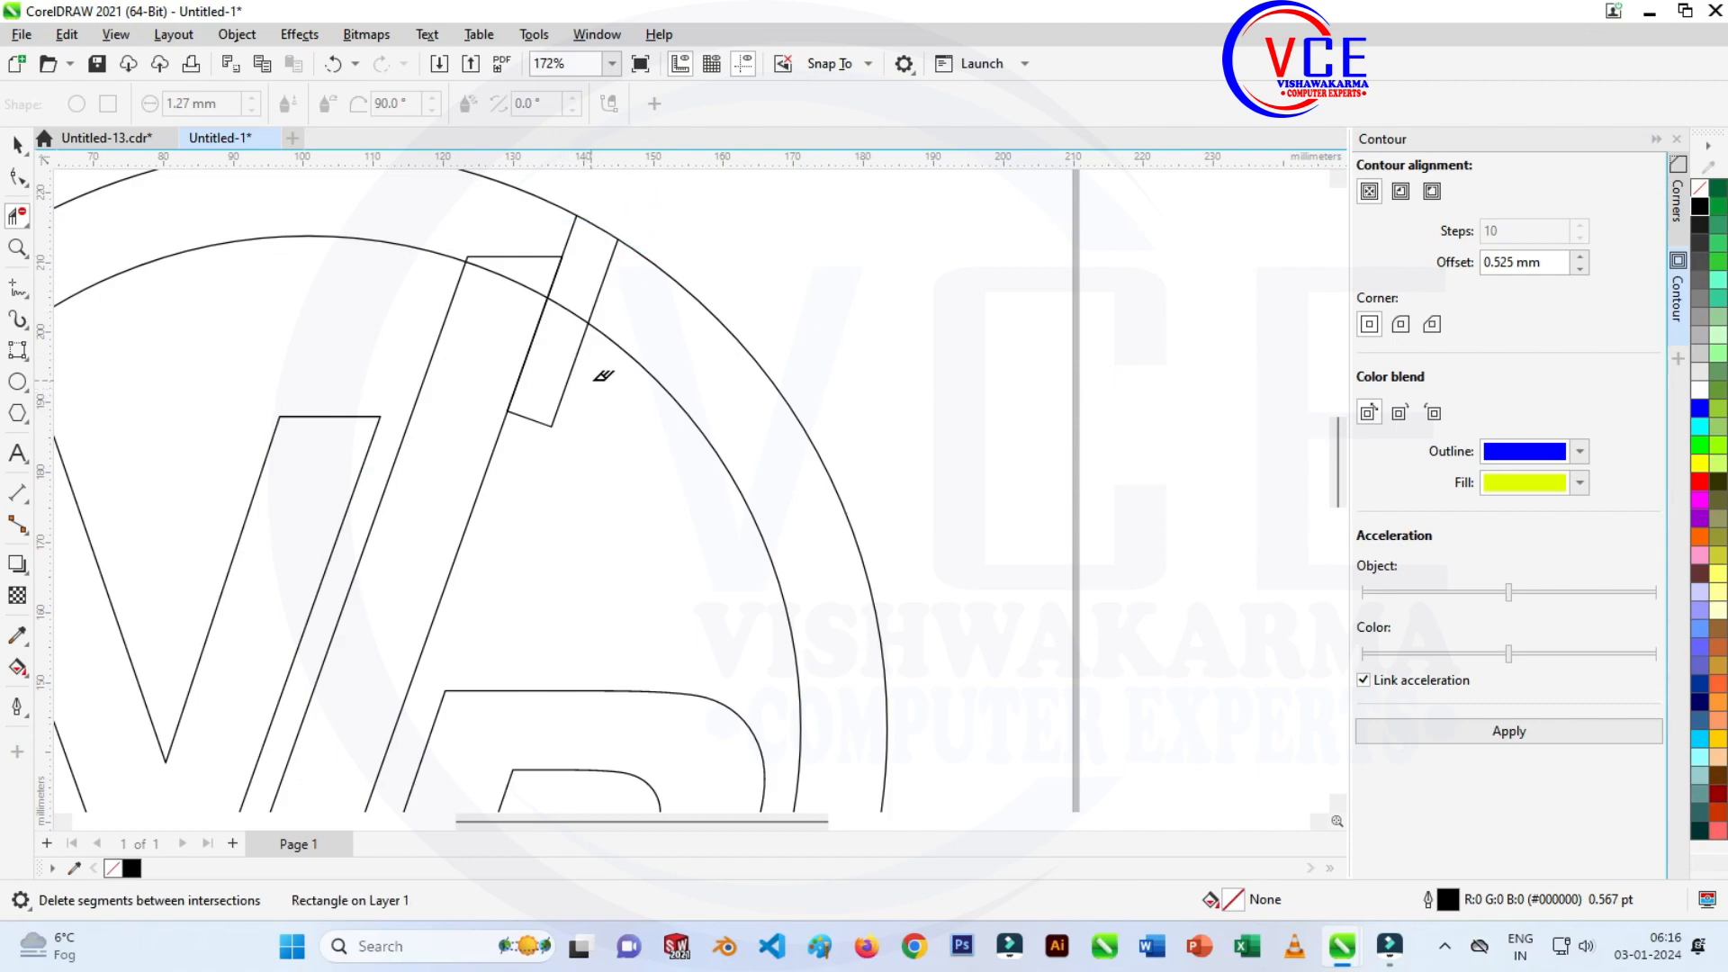
click(576, 383)
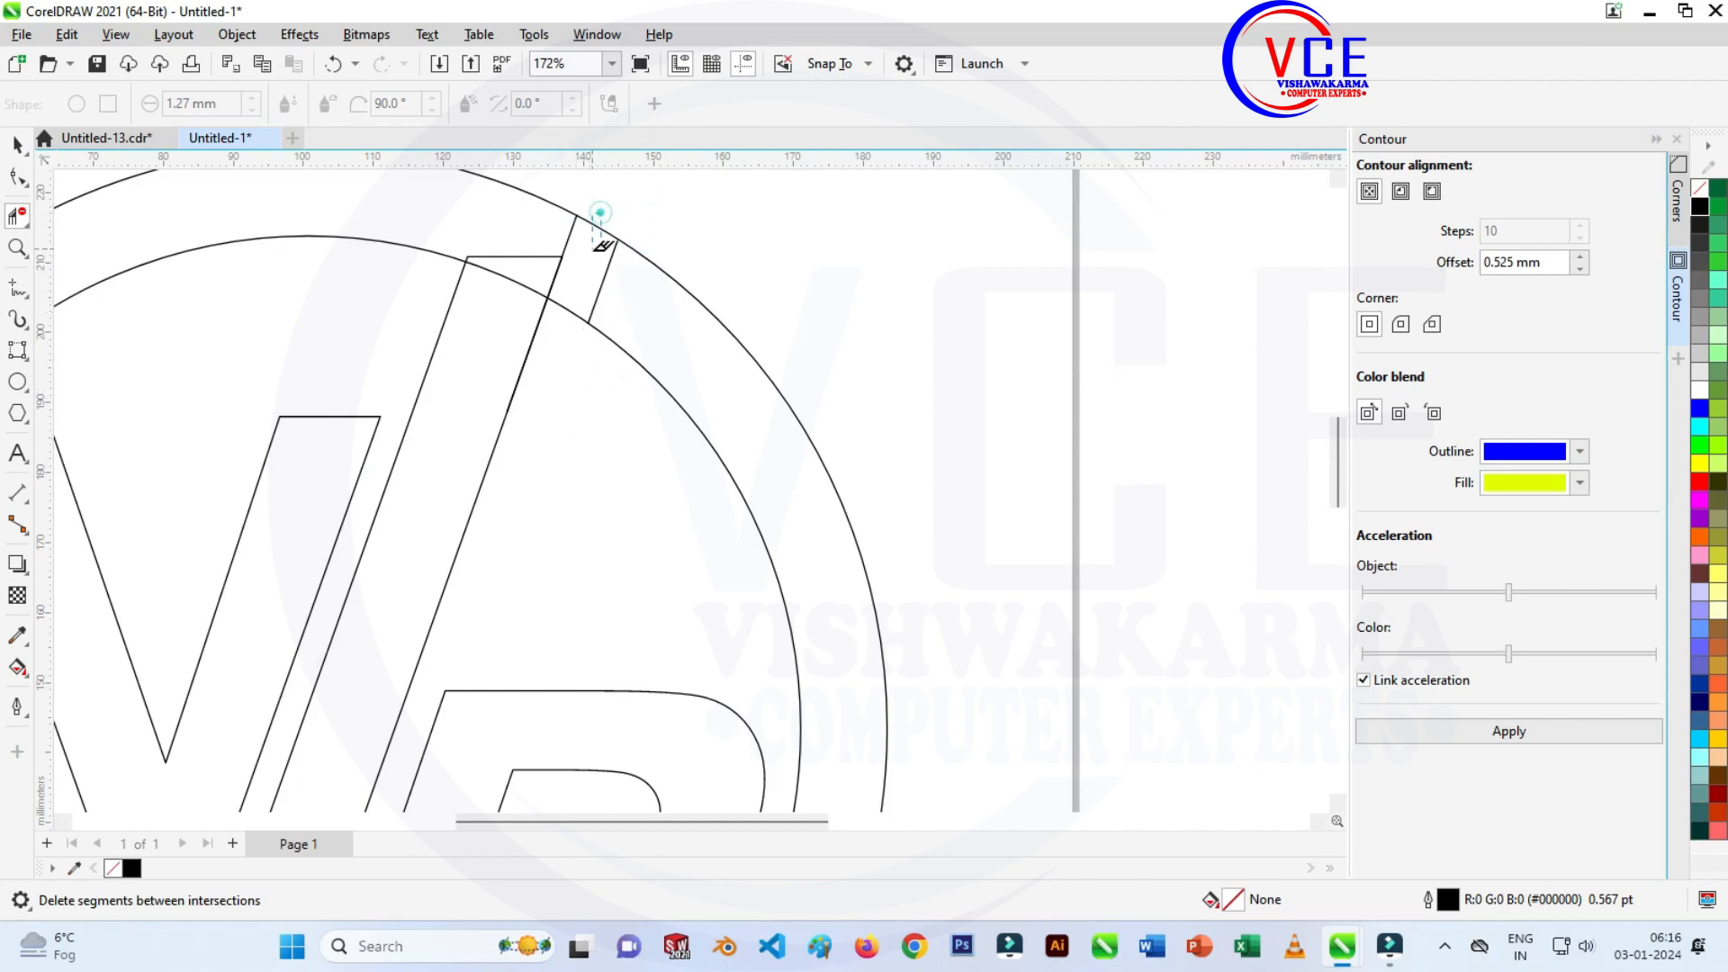
Delete the ring arcs inside the upper gap and the overlapping segments at the I's top, joining the I to the ring.
click(600, 212)
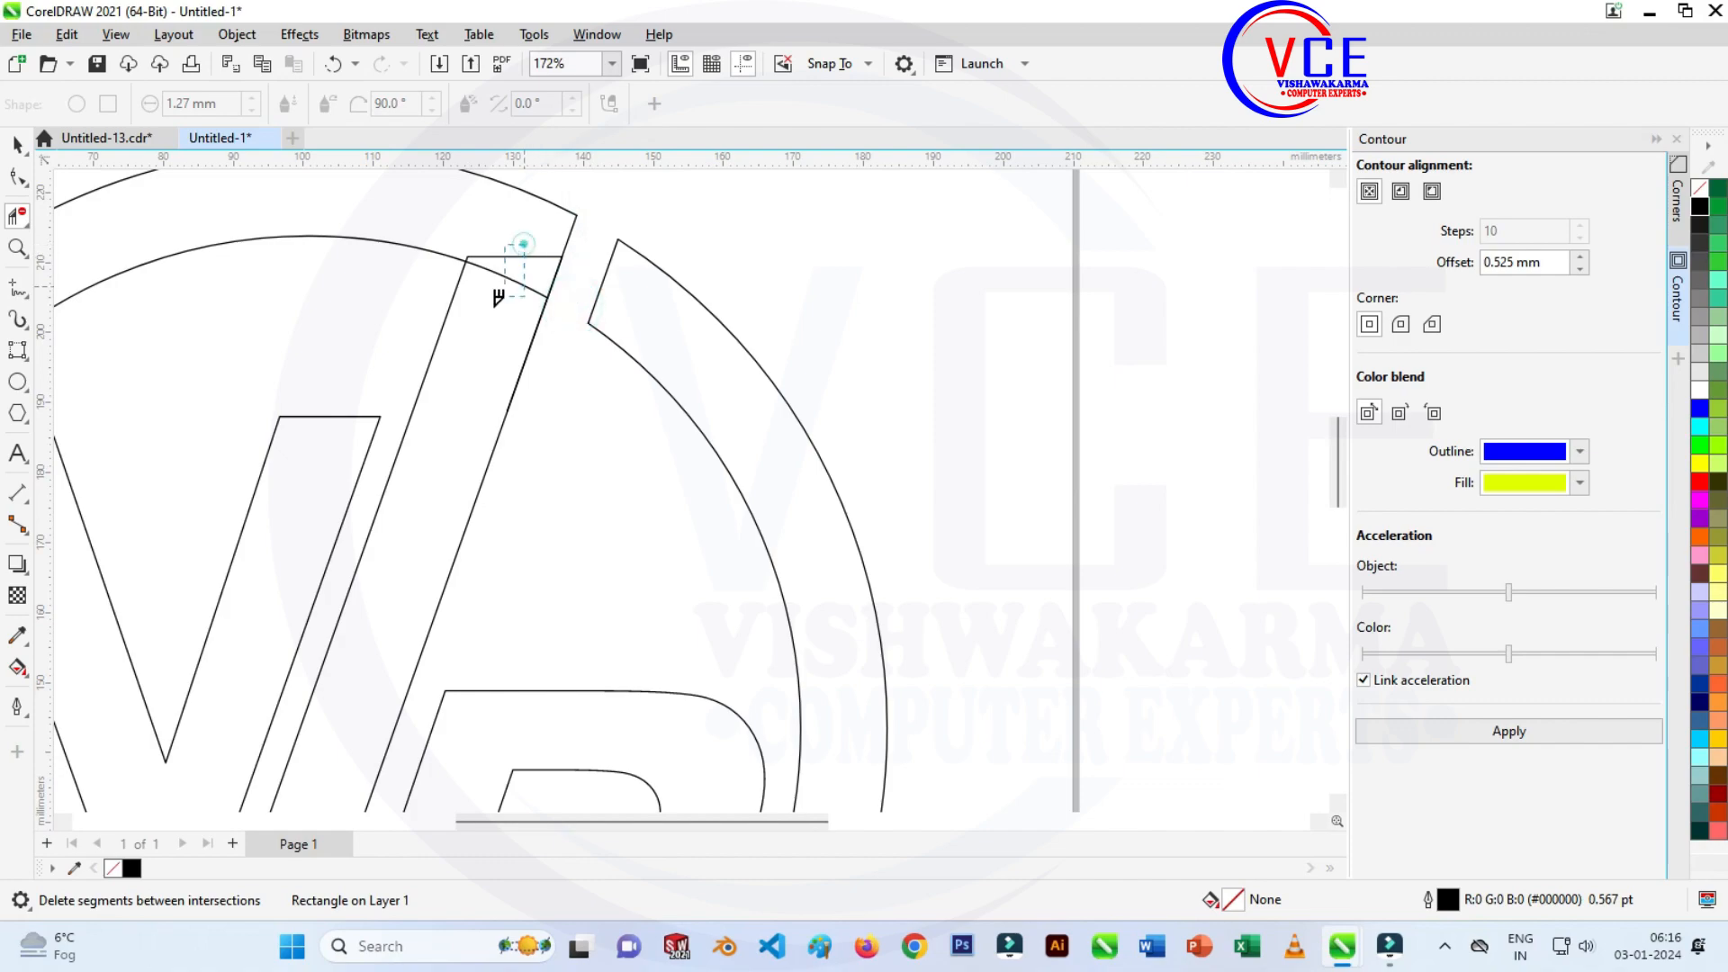
click(520, 257)
scroll(529, 258, down, 2)
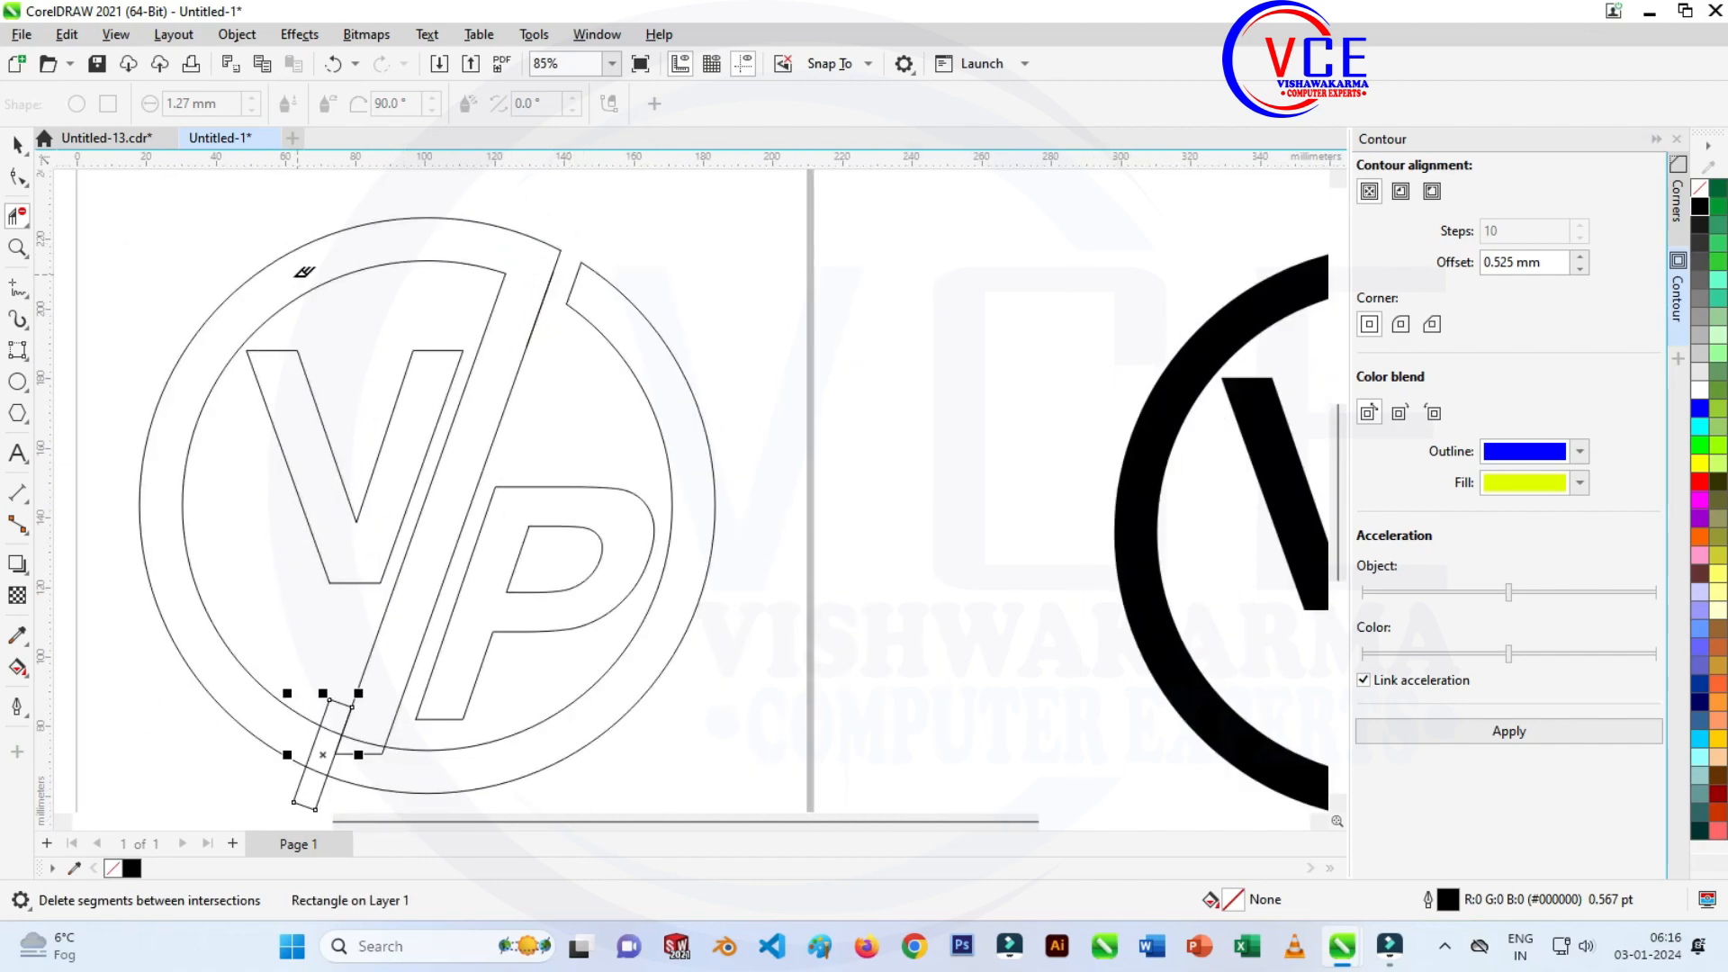
Trim the lower rectangle's ends that extend past the inner and outer circles with Virtual Segment Delete.
scroll(612, 403, down, 3)
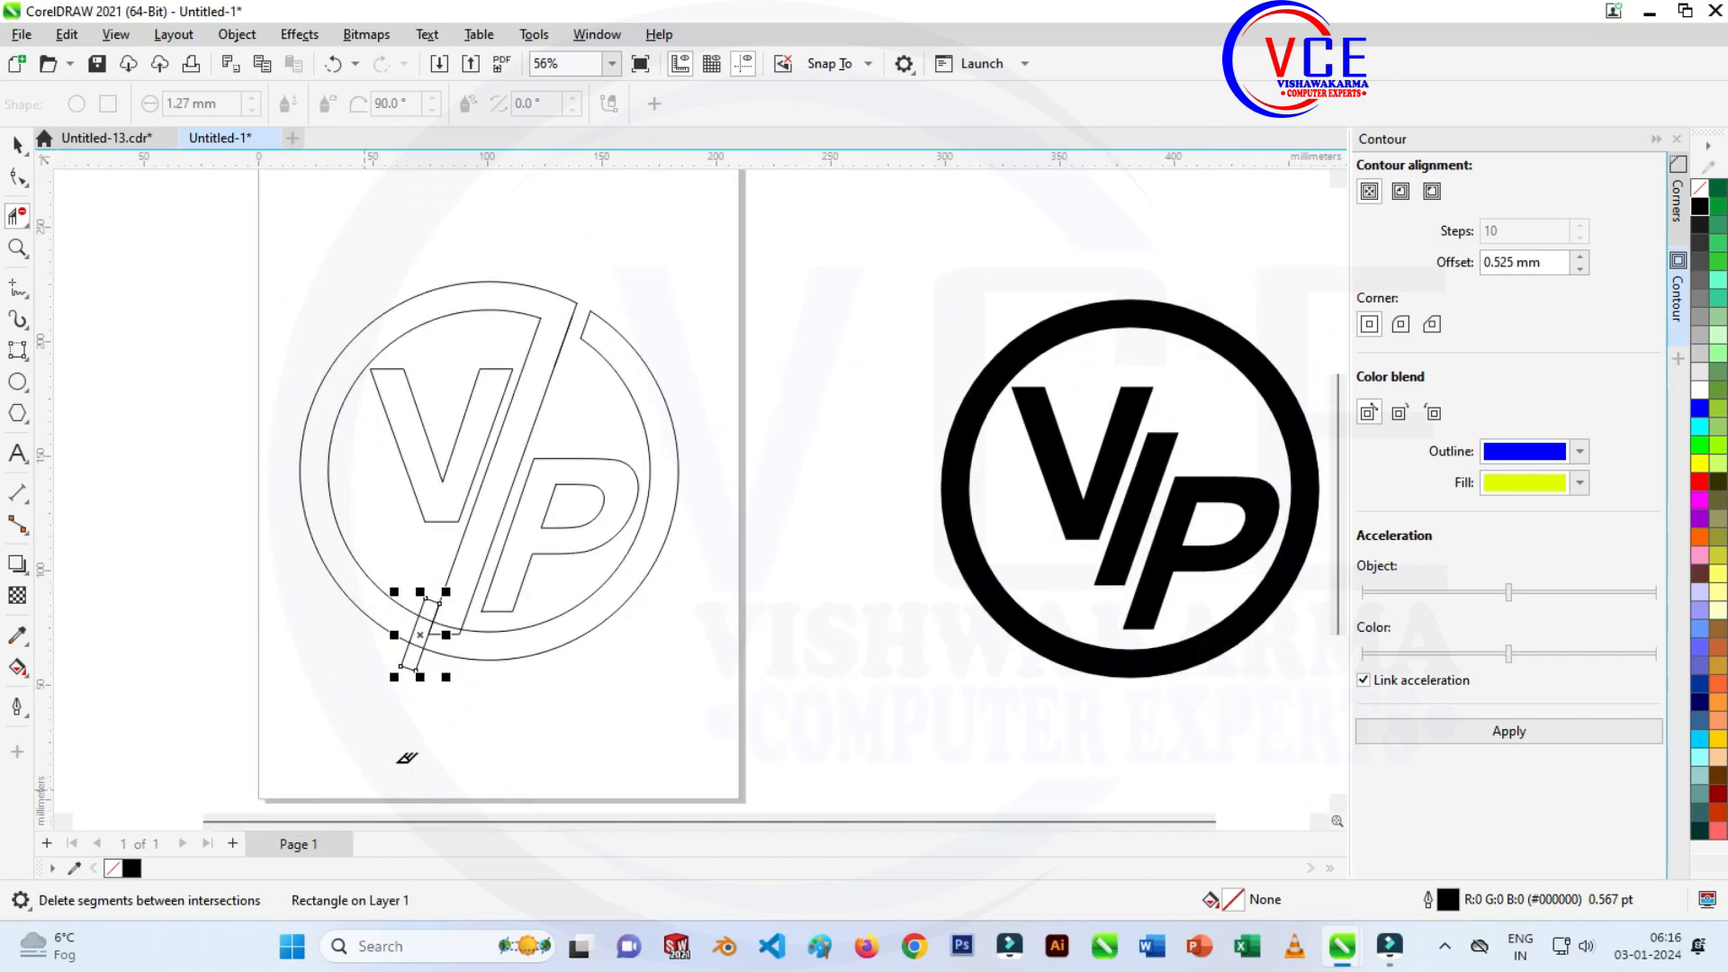
scroll(419, 714, up, 2)
scroll(429, 683, up, 3)
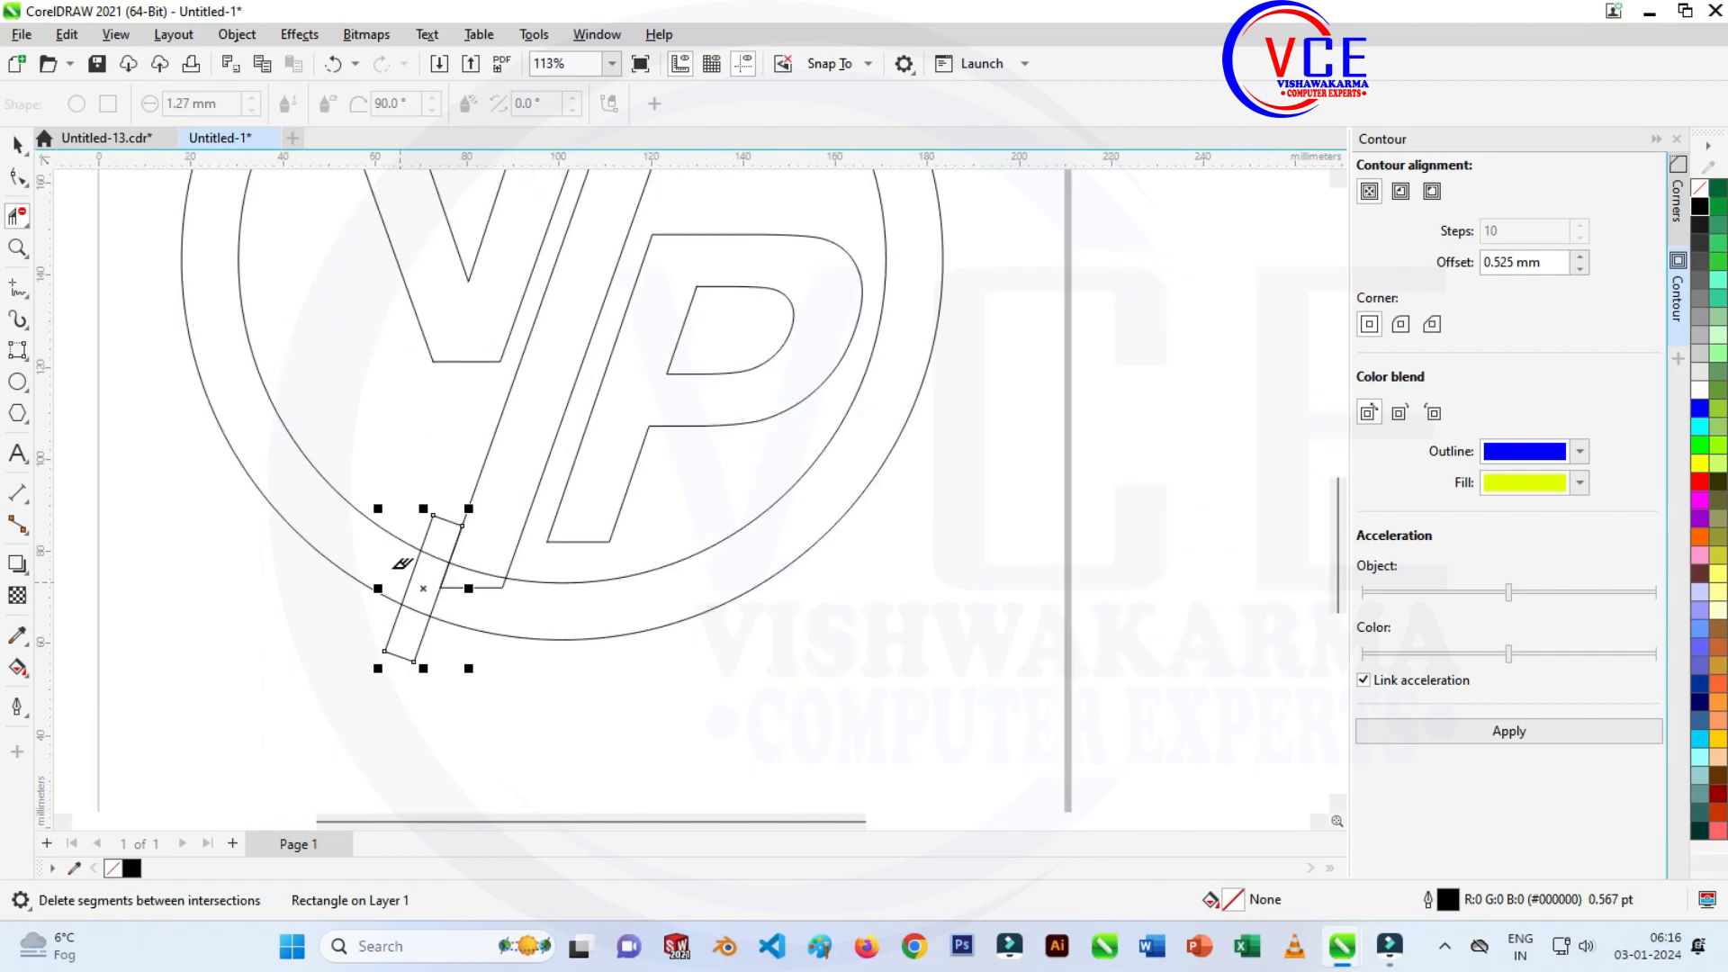
click(515, 461)
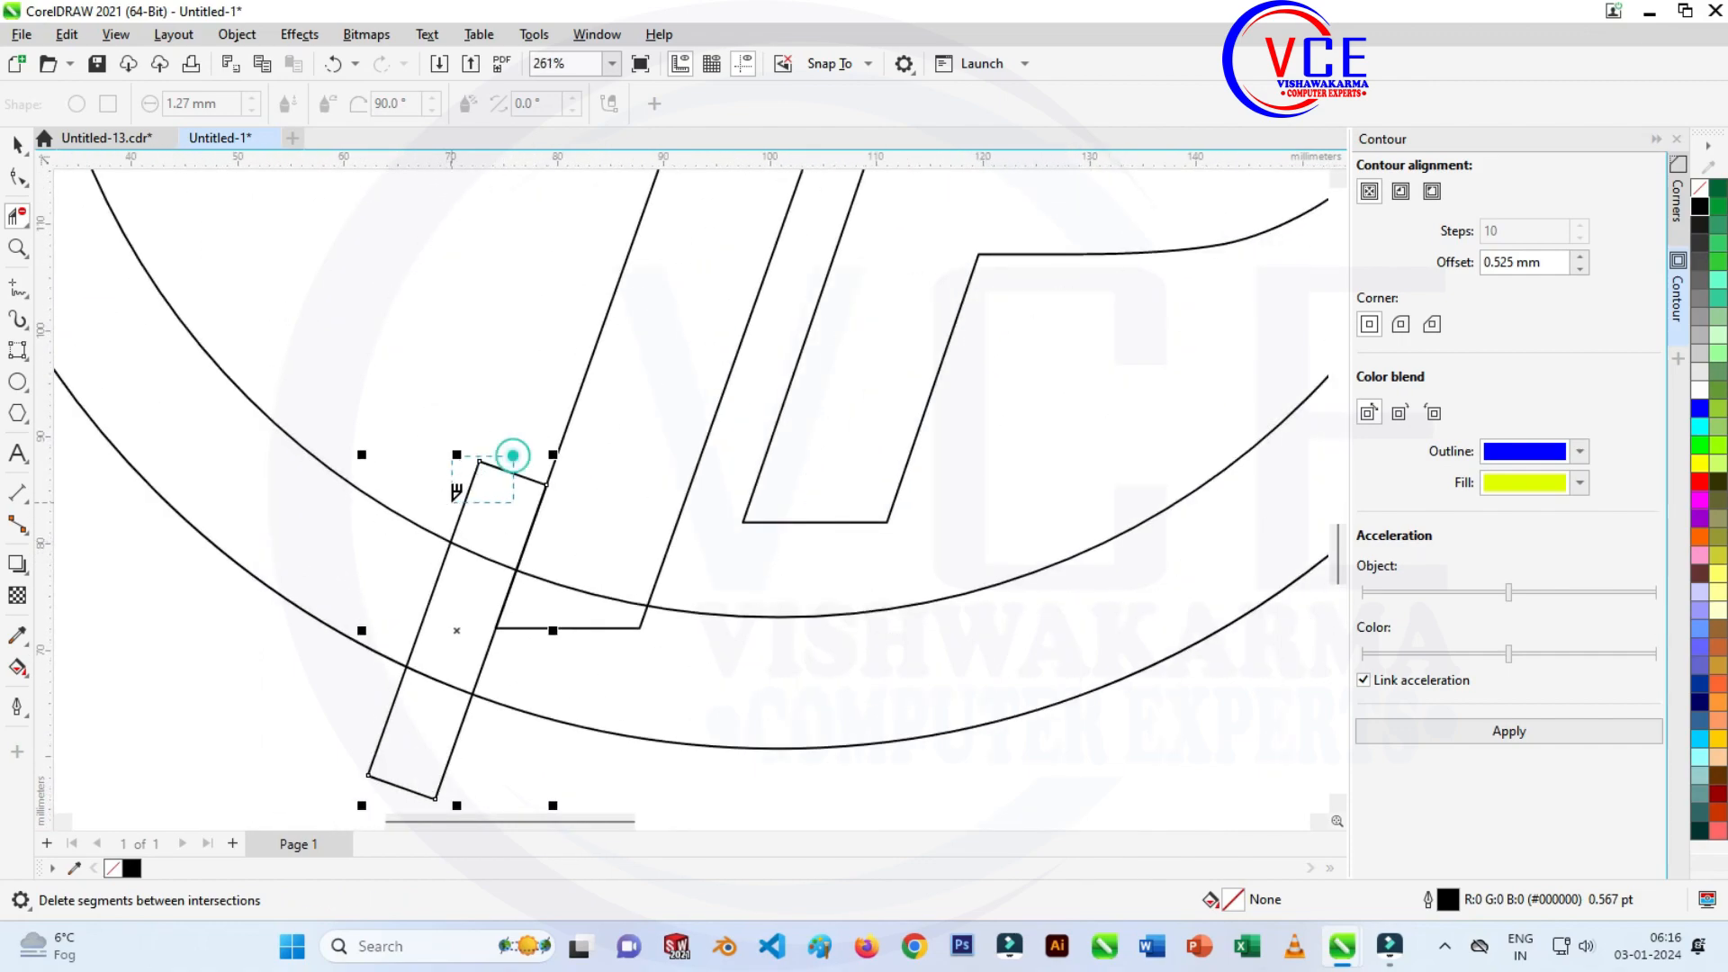
scroll(497, 520, down, 1)
click(502, 675)
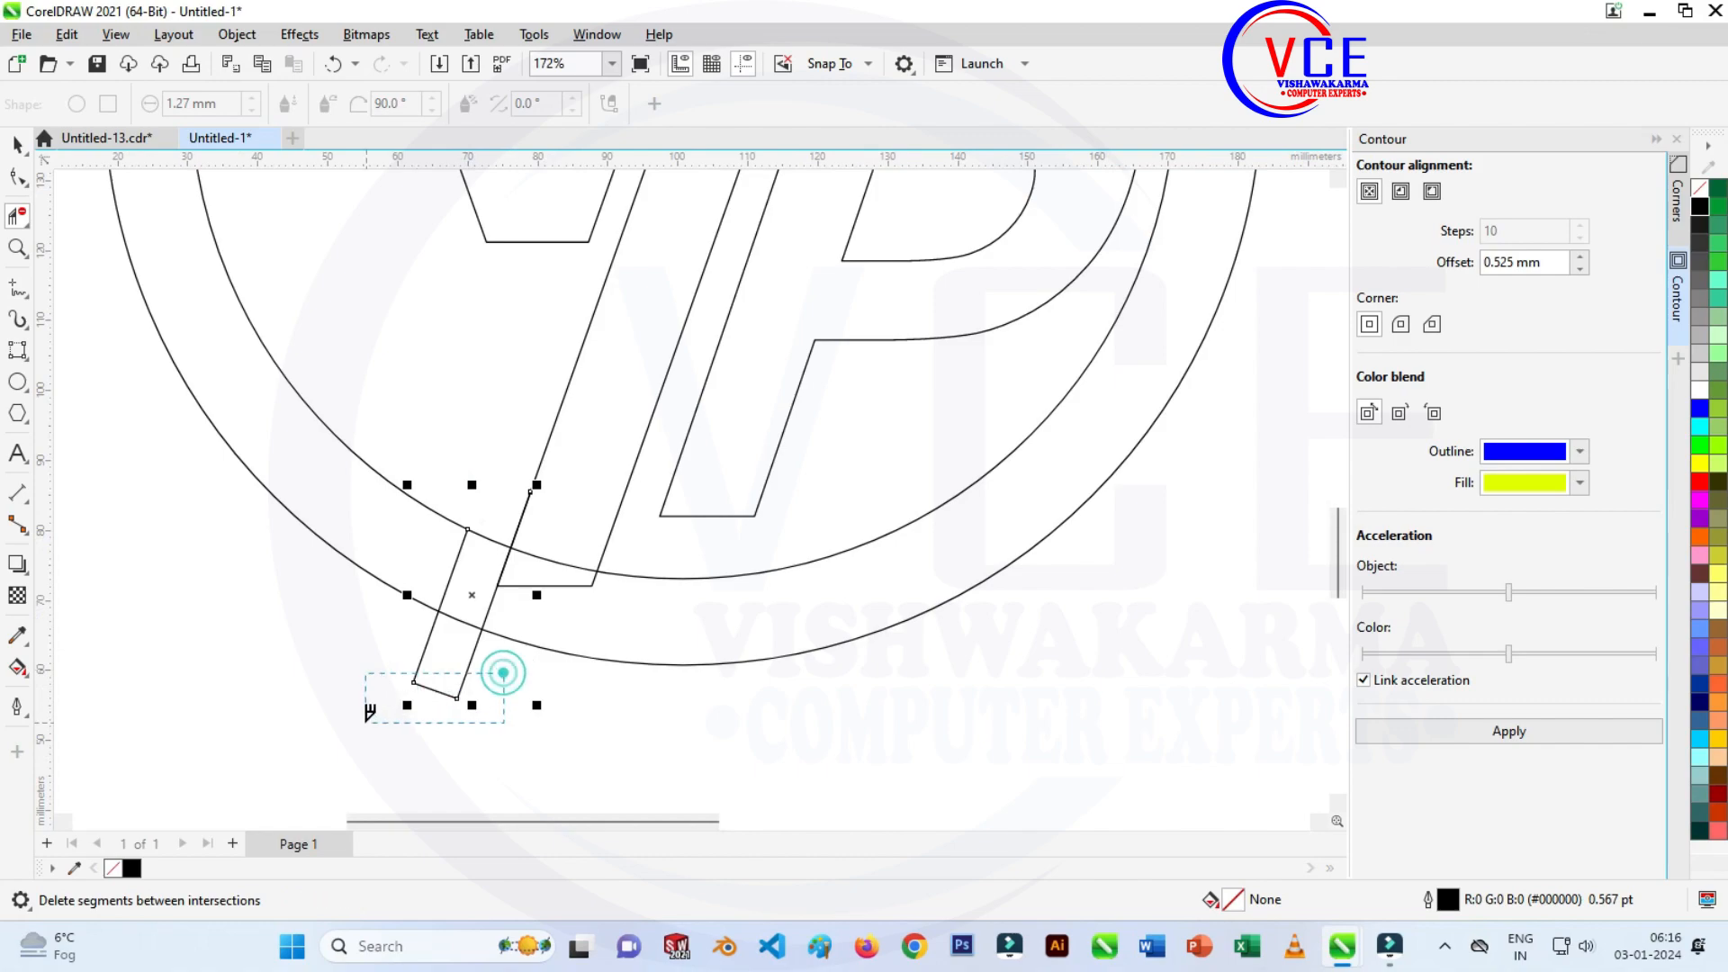
scroll(483, 606, up, 2)
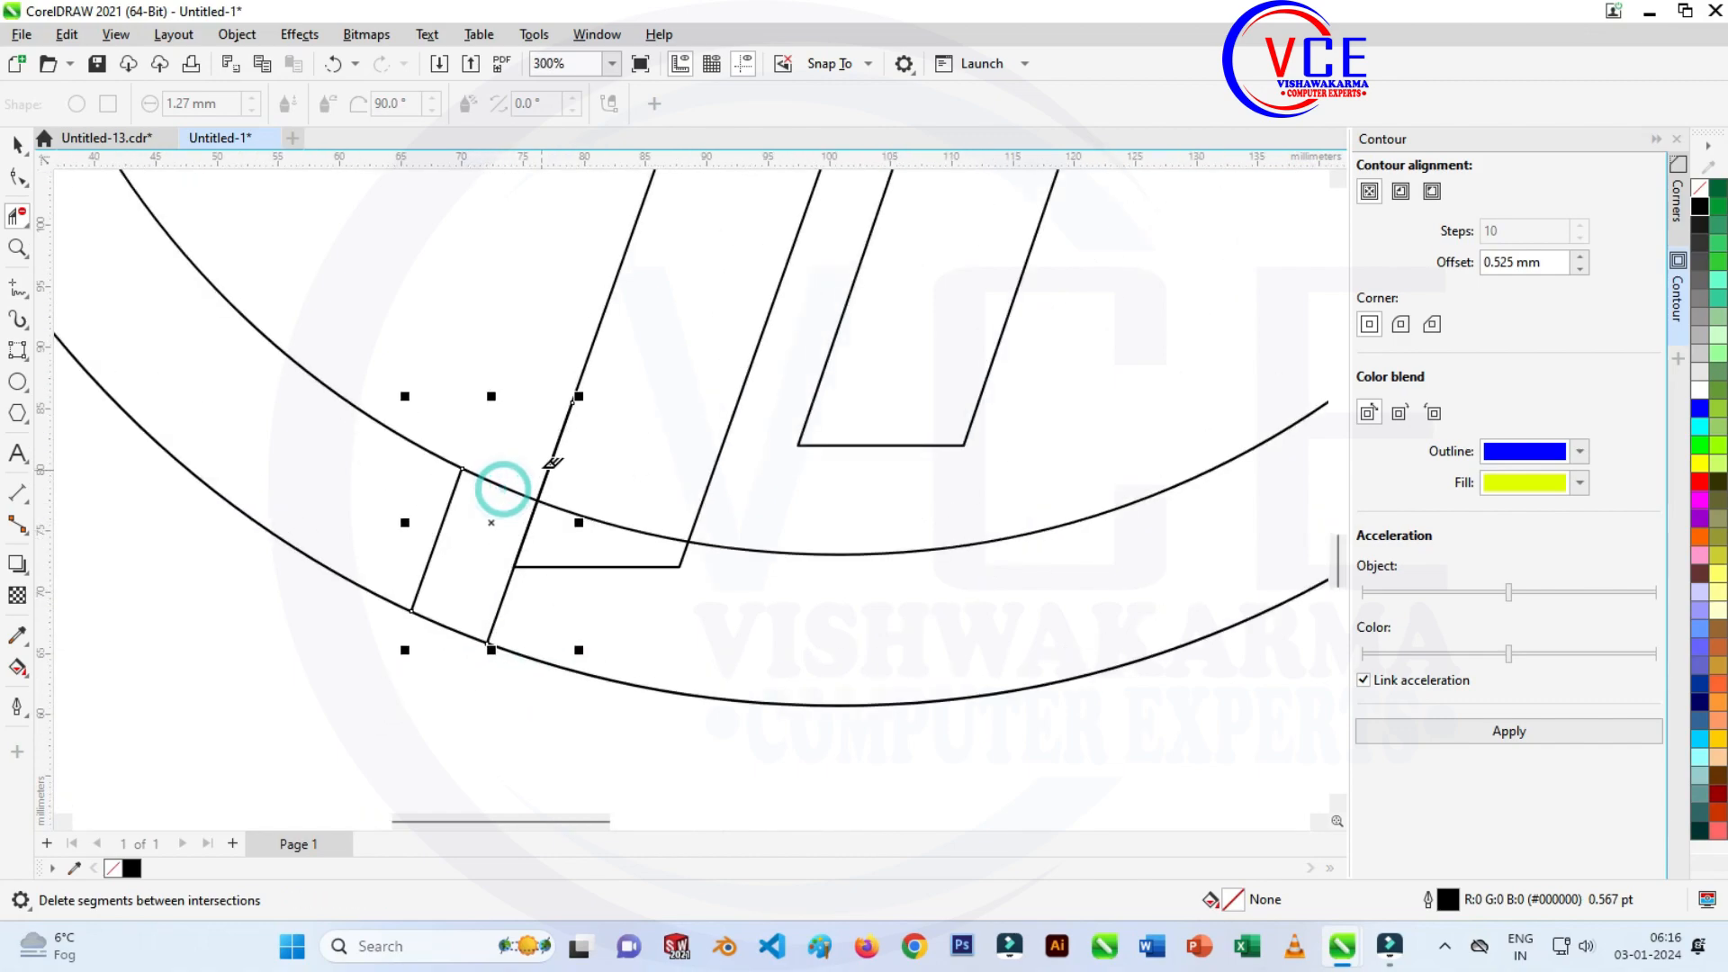
Delete the ring arcs inside the lower gap and the overlapping segments at the I's foot, joining the I to the ring.
click(515, 489)
click(456, 599)
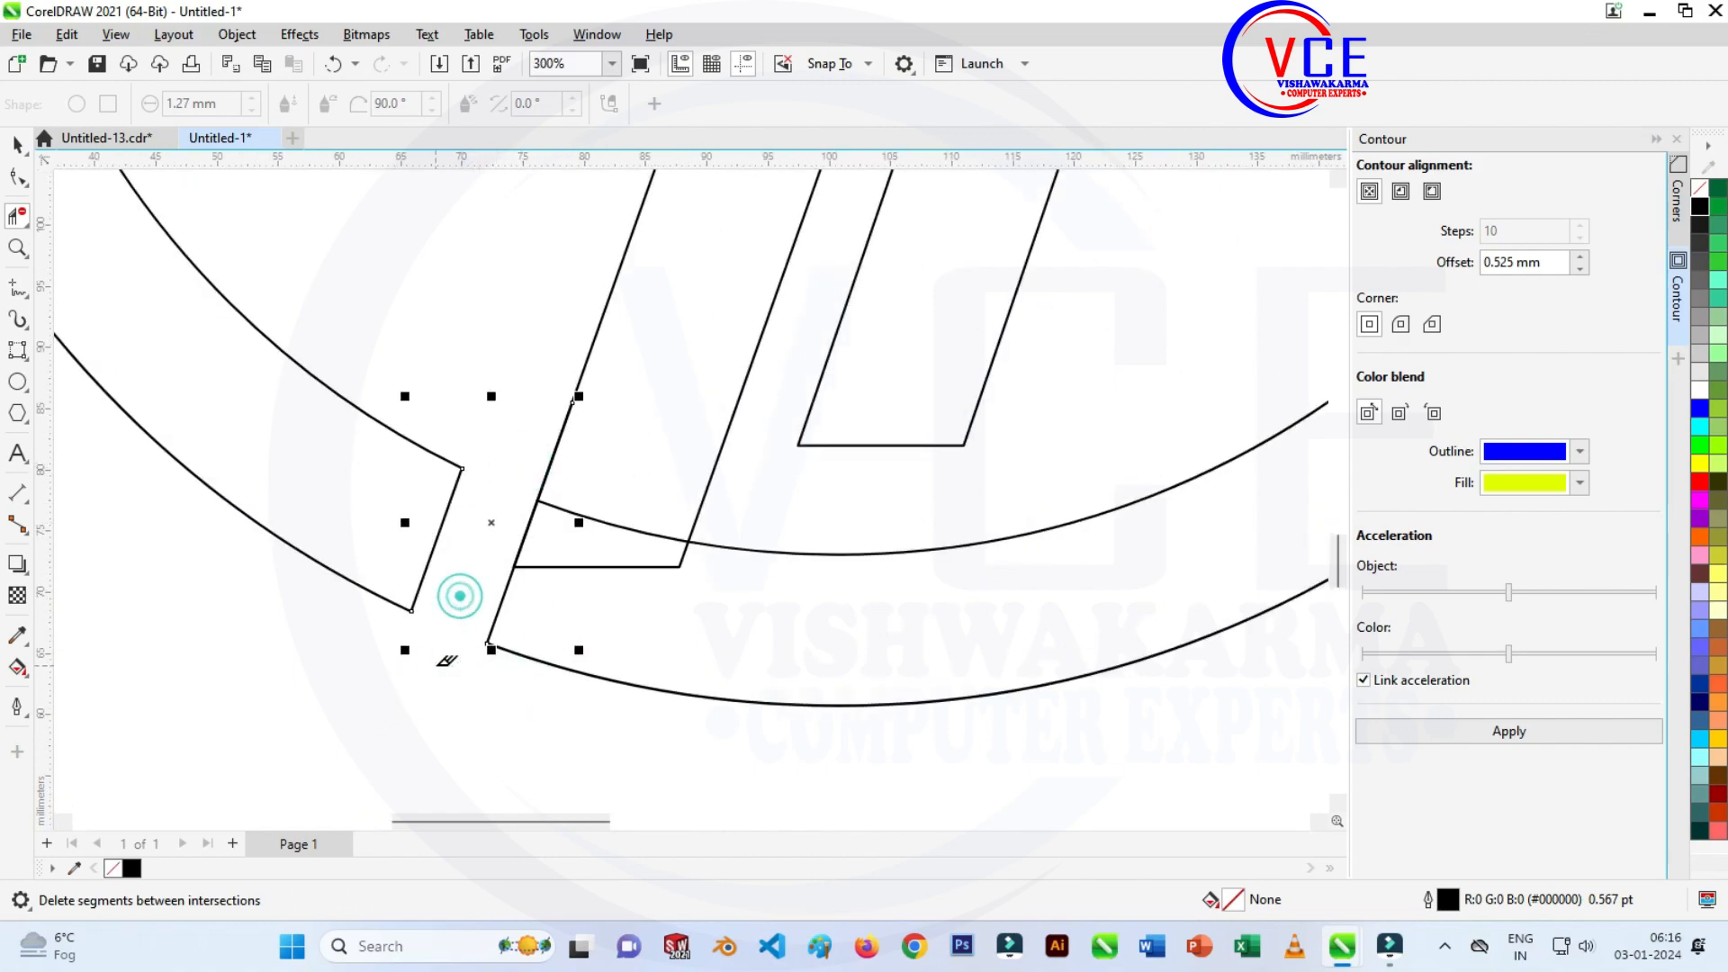
click(671, 509)
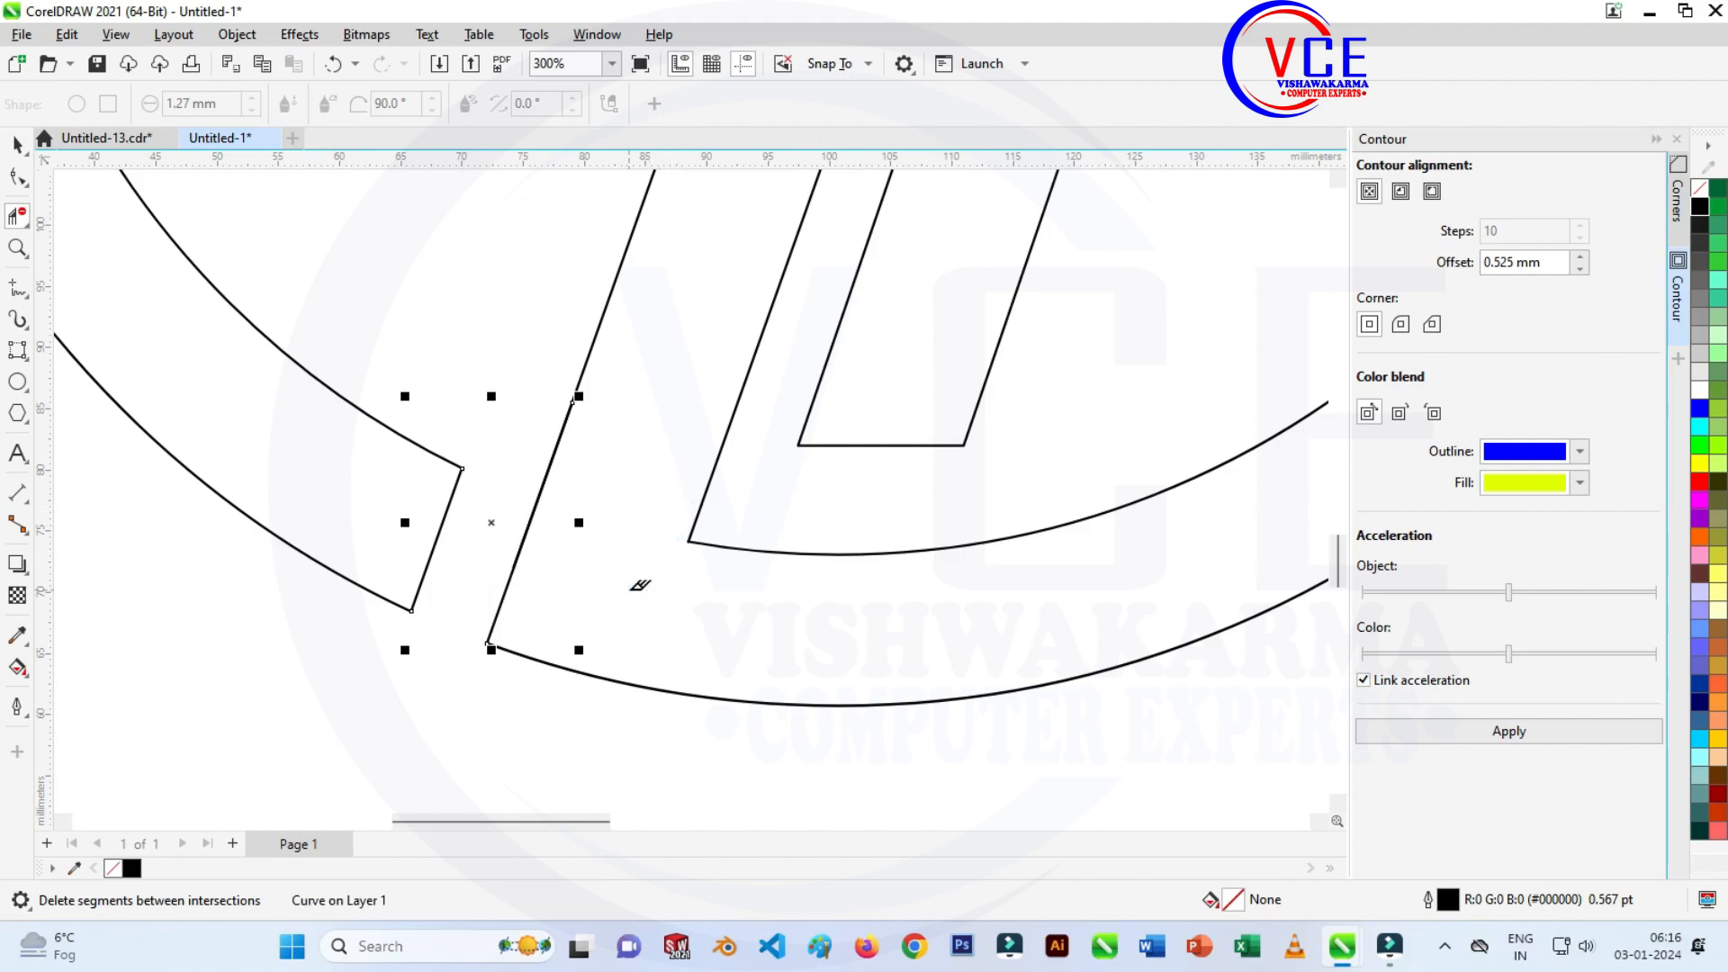
Fill the V and the P with red using Smart Fill.
scroll(581, 594, down, 3)
scroll(495, 643, down, 3)
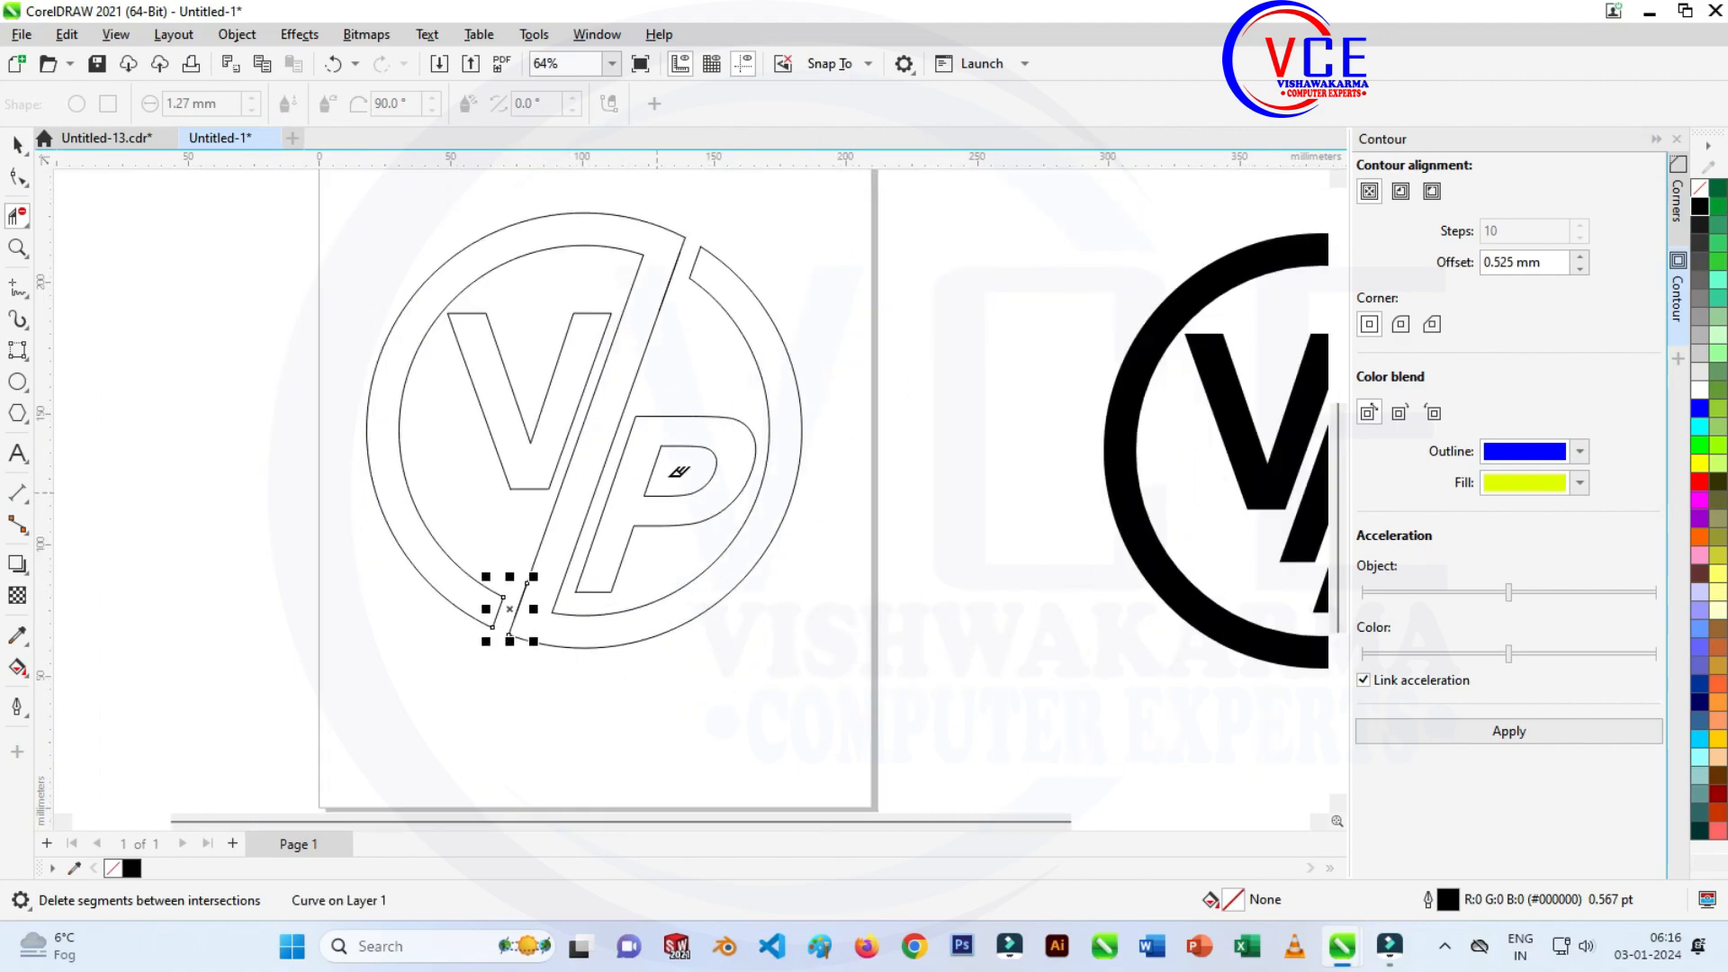
scroll(611, 361, up, 1)
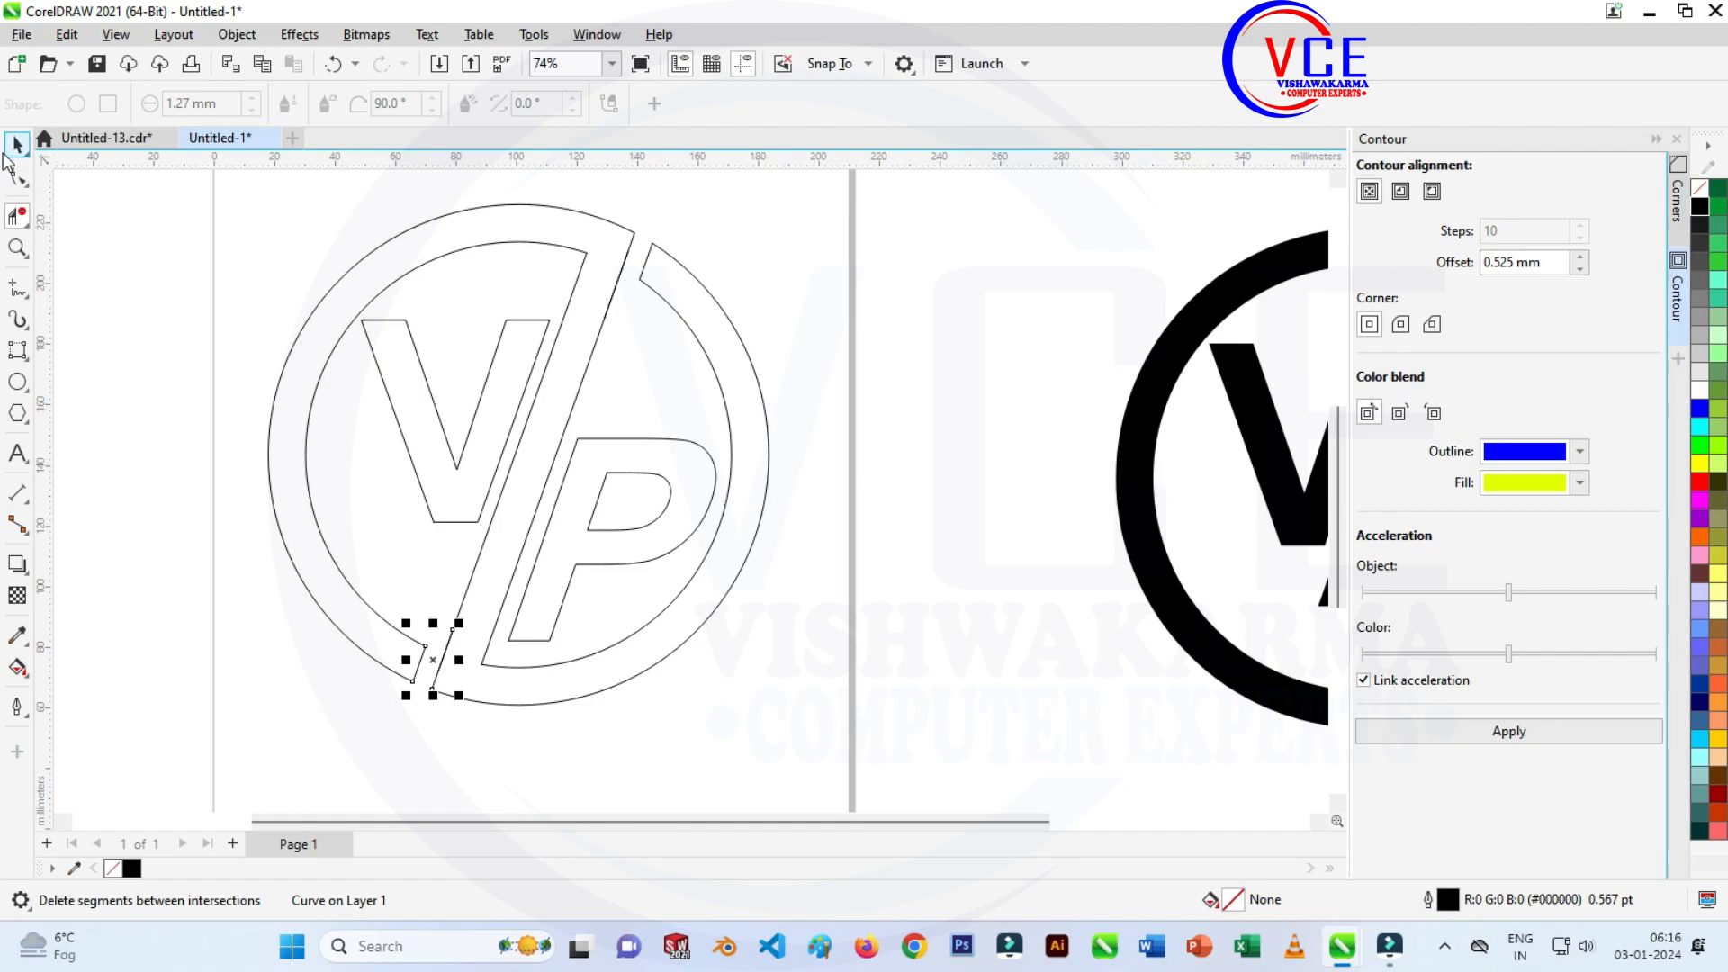
click(17, 148)
click(216, 459)
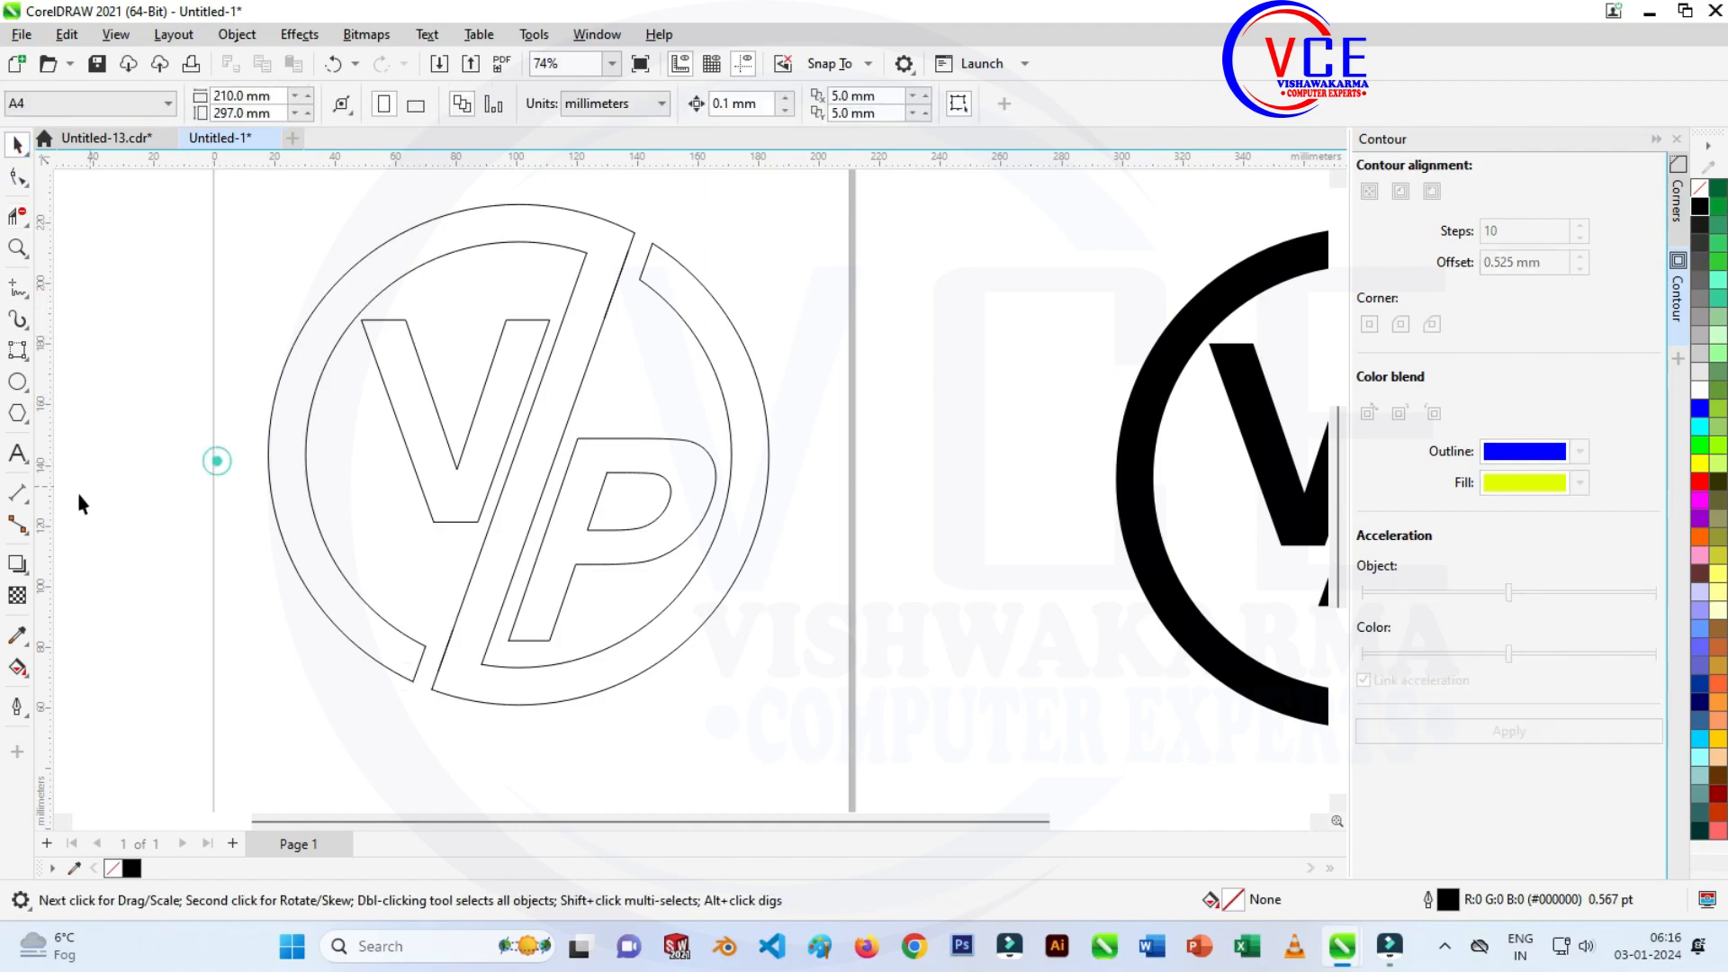
click(11, 567)
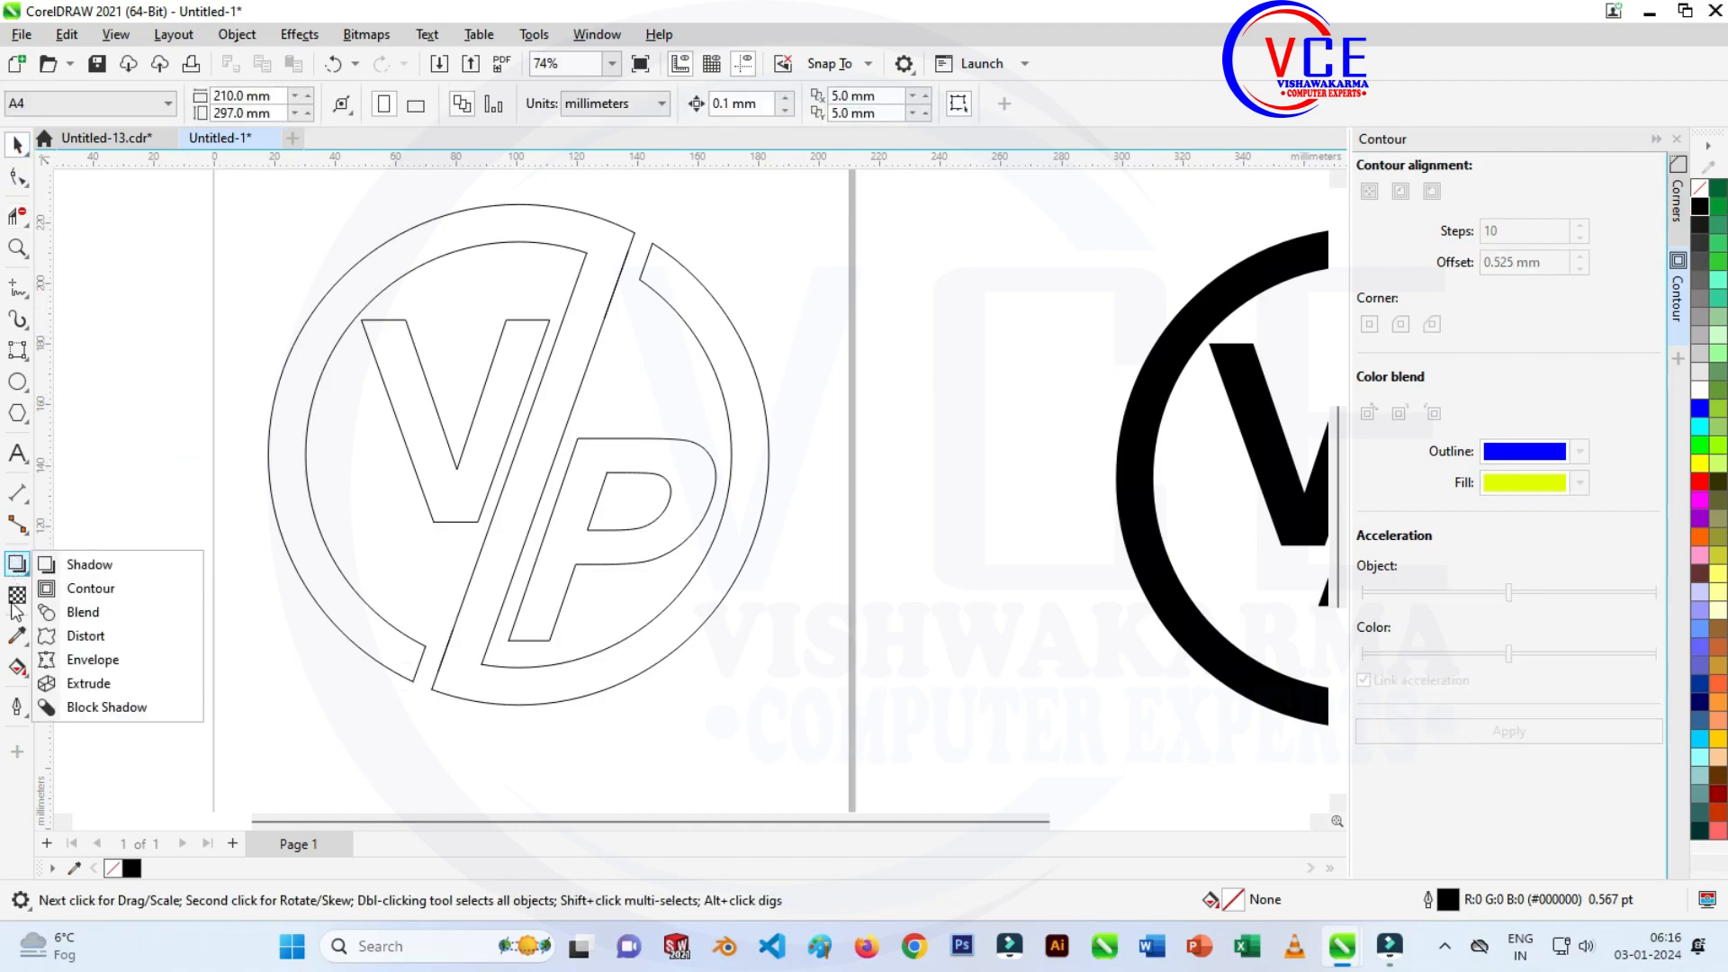
mouse_move(16, 666)
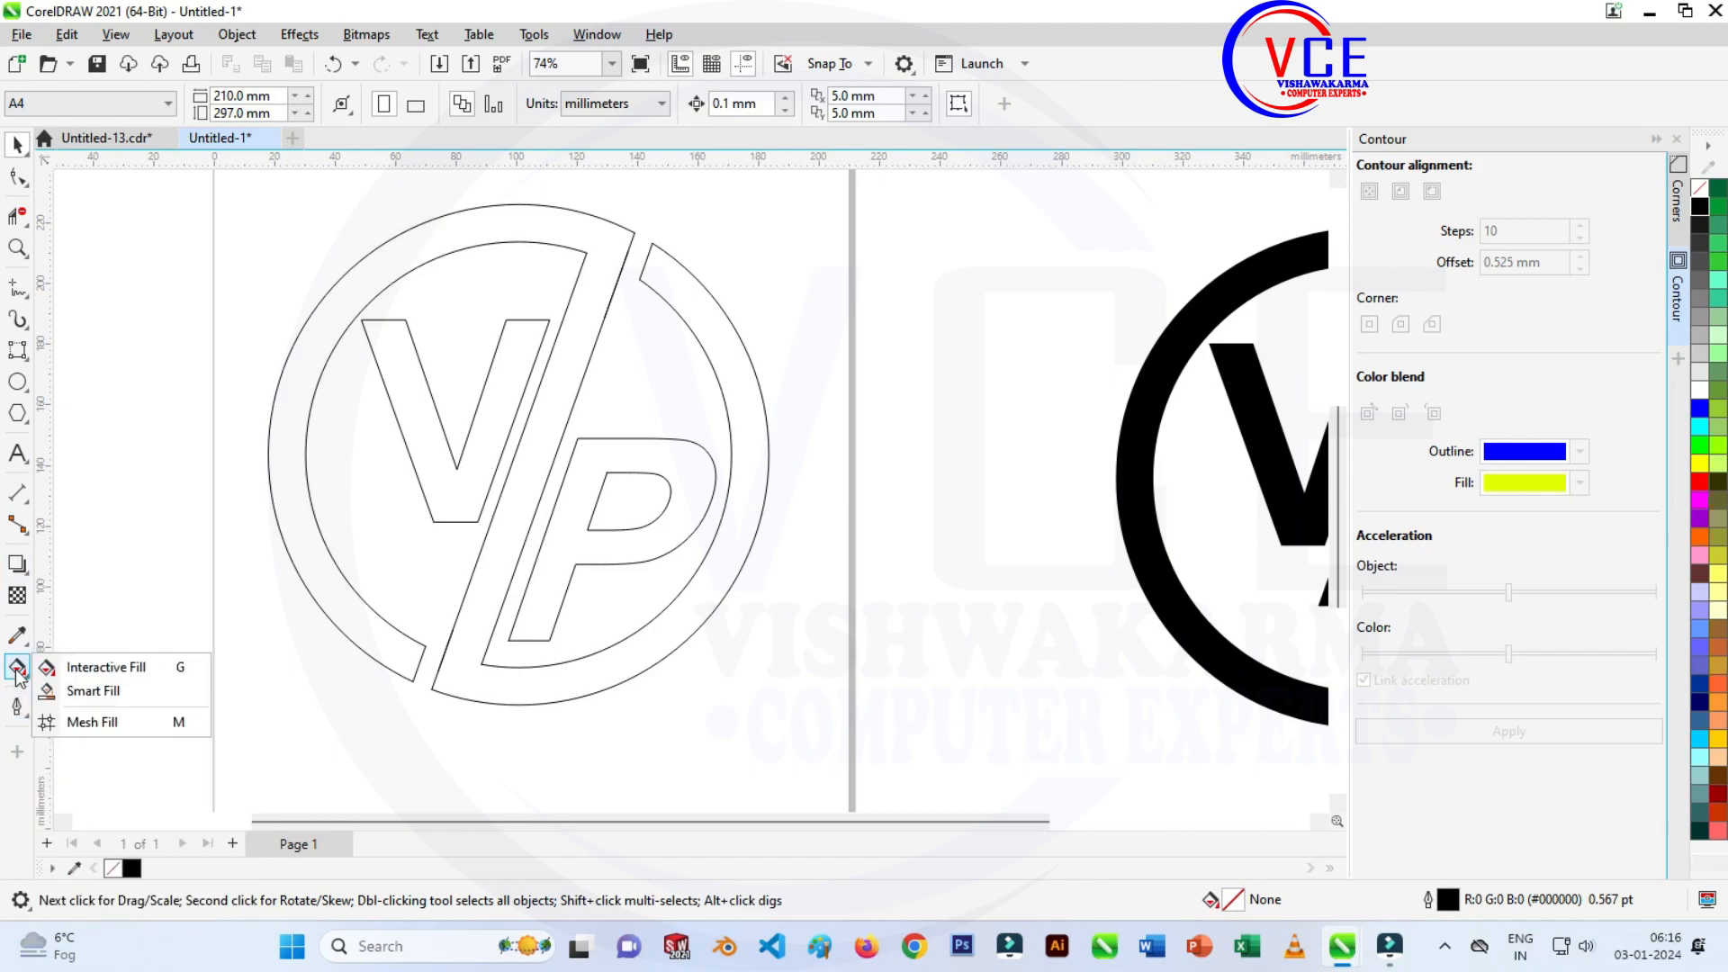
click(81, 691)
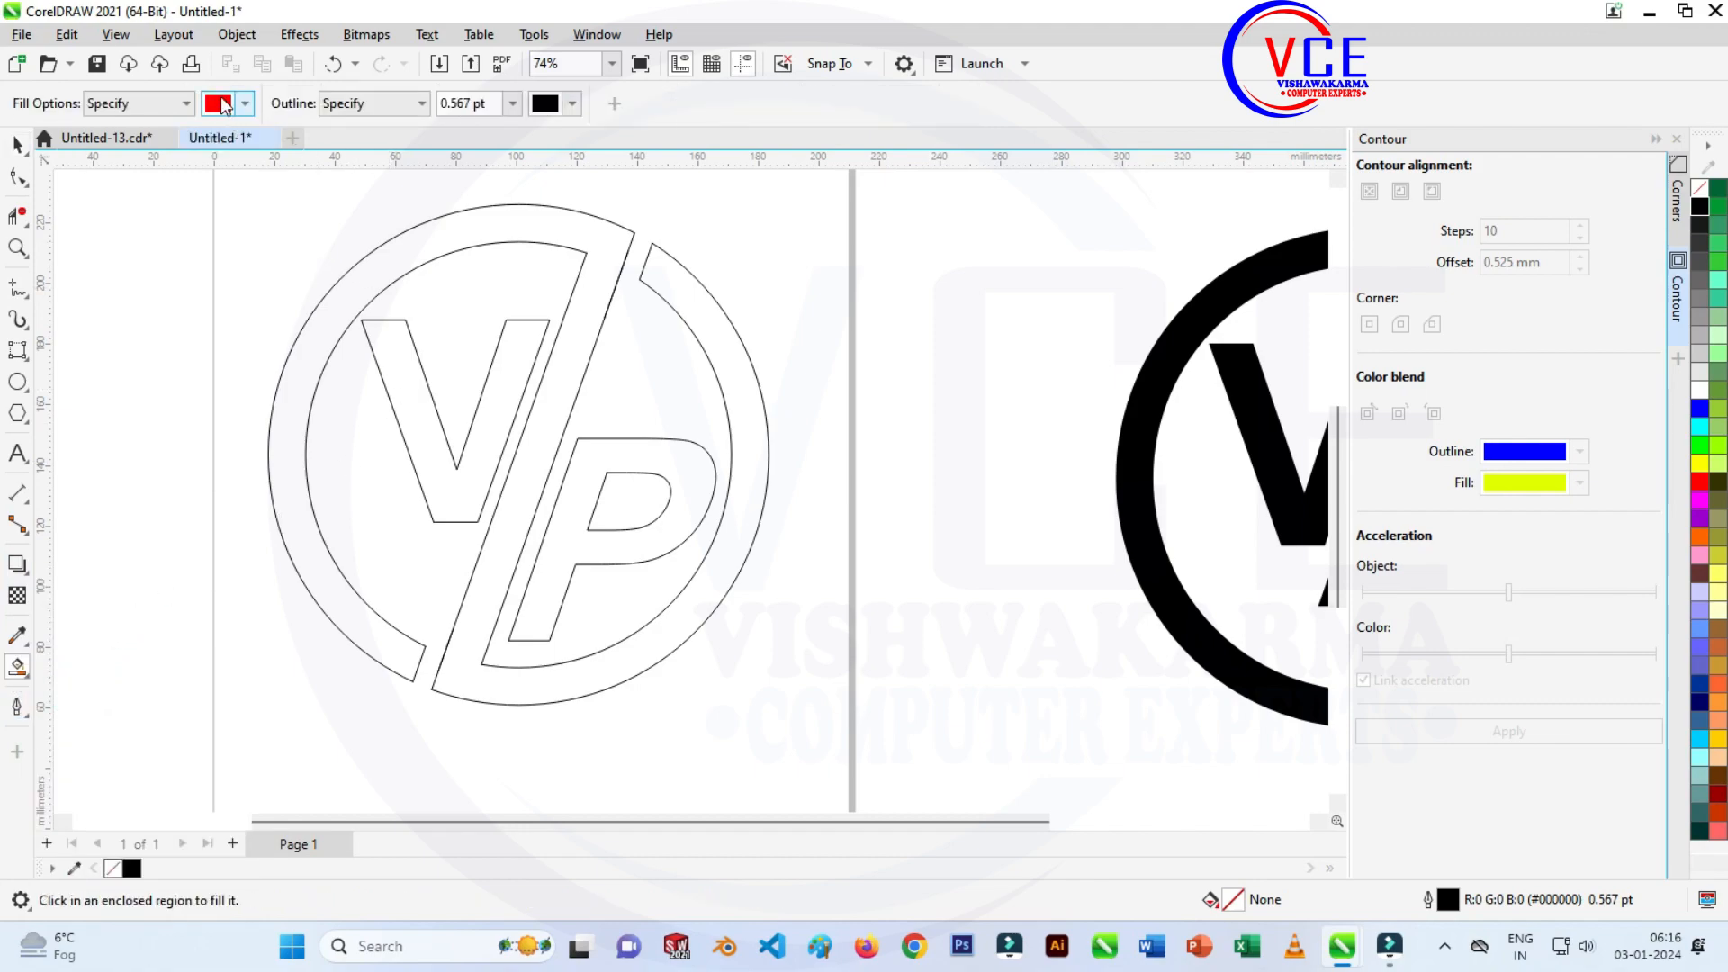
click(424, 443)
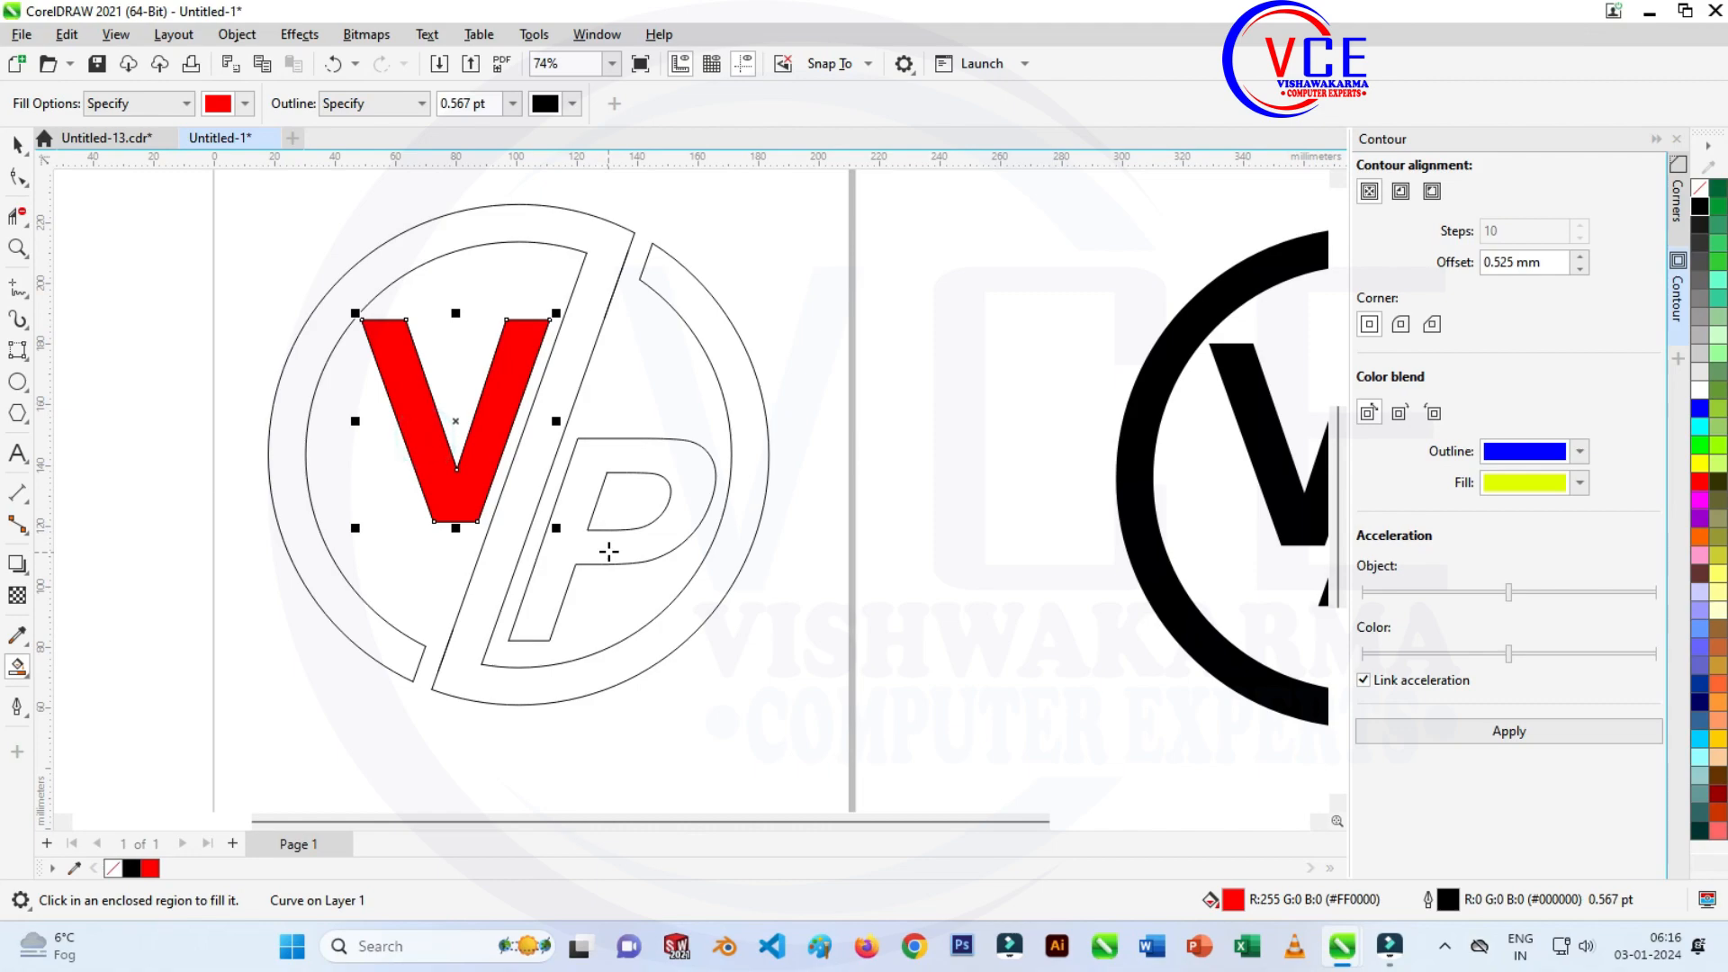
click(608, 552)
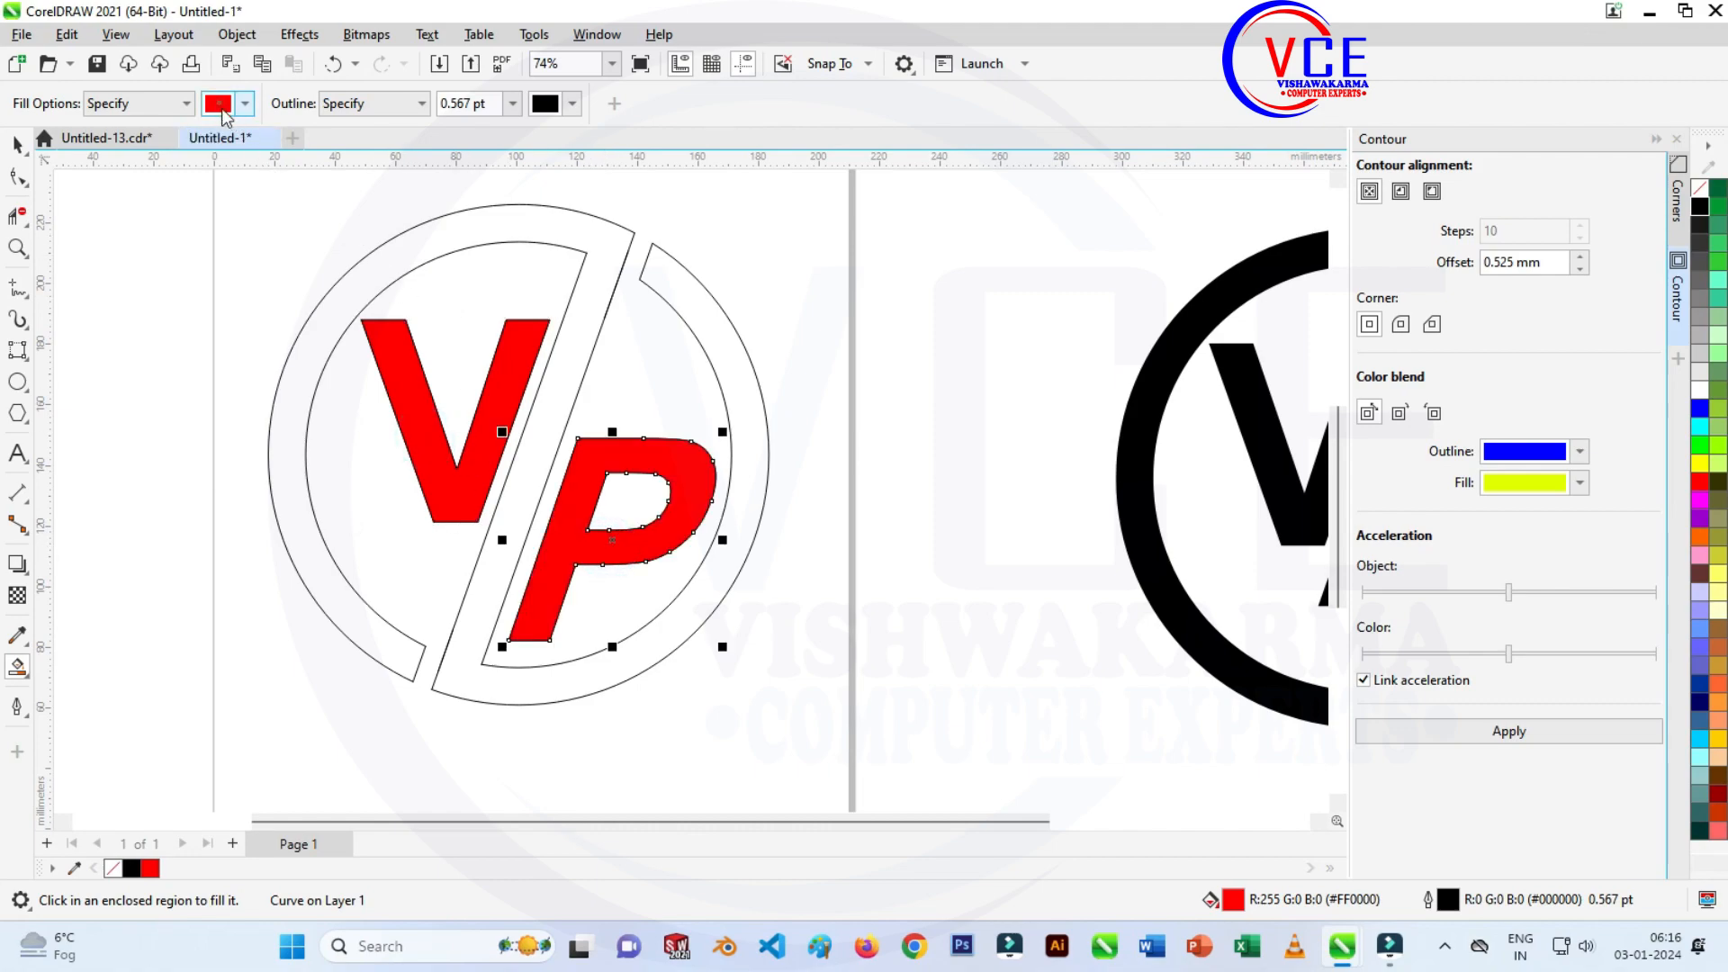
Set the Smart Fill colour to dark red #800000 and fill the ring with its joined slanted I.
click(219, 105)
click(325, 300)
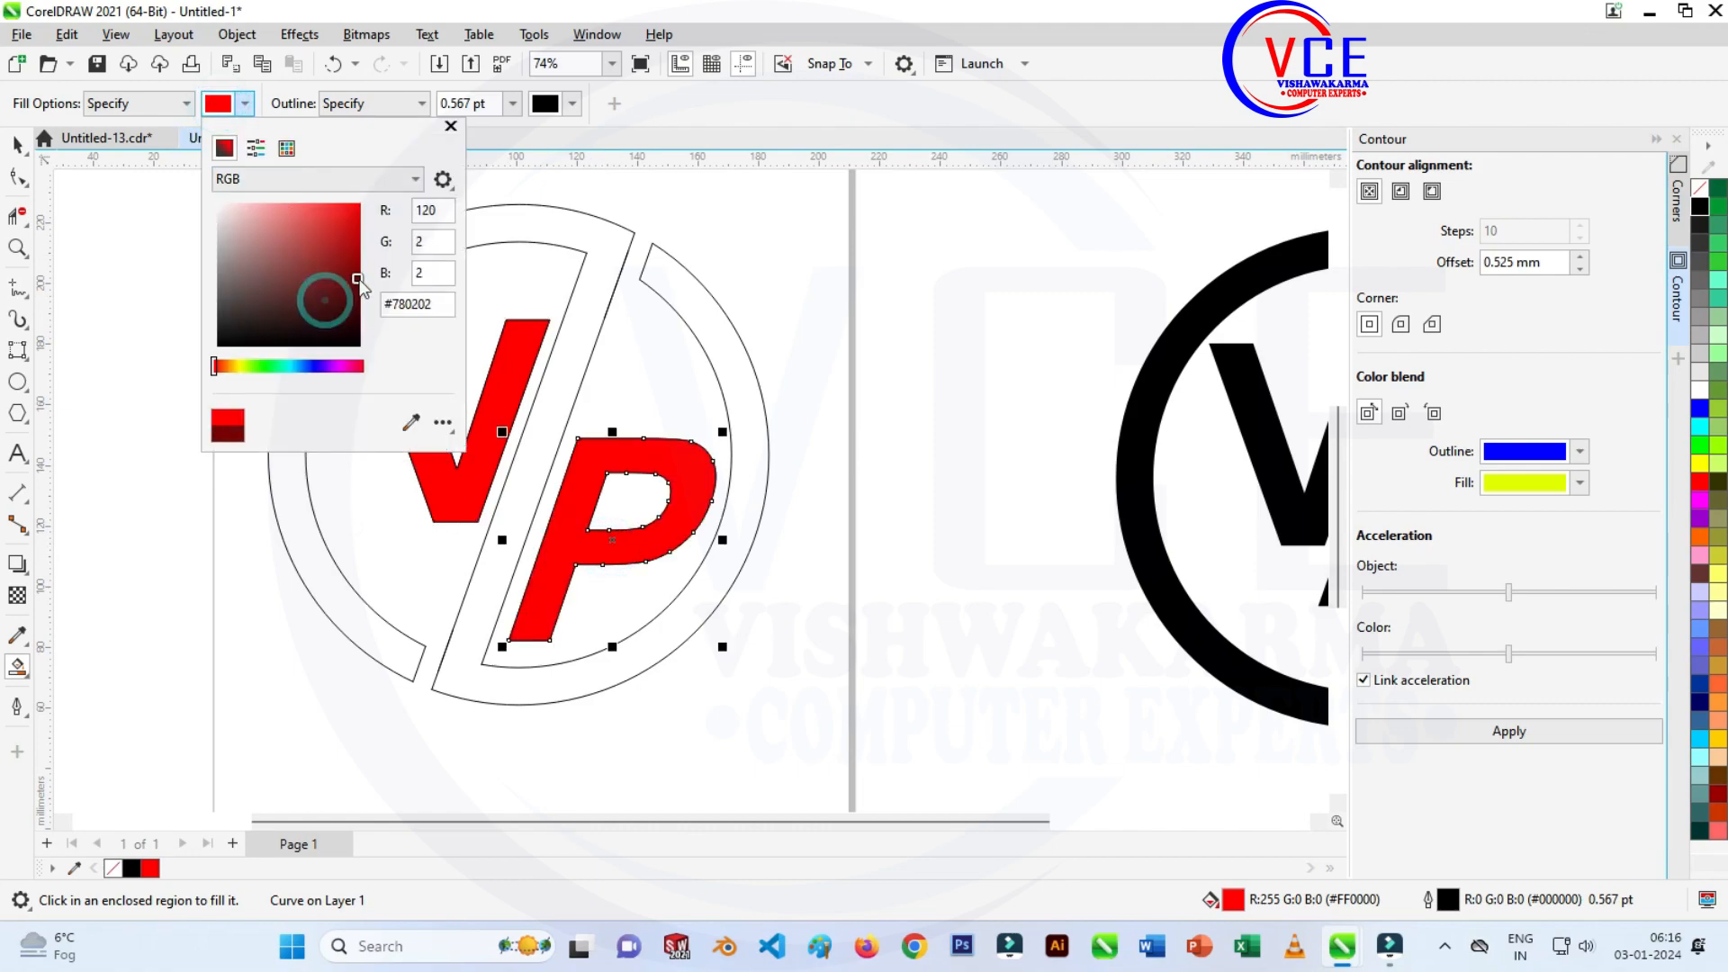
click(579, 354)
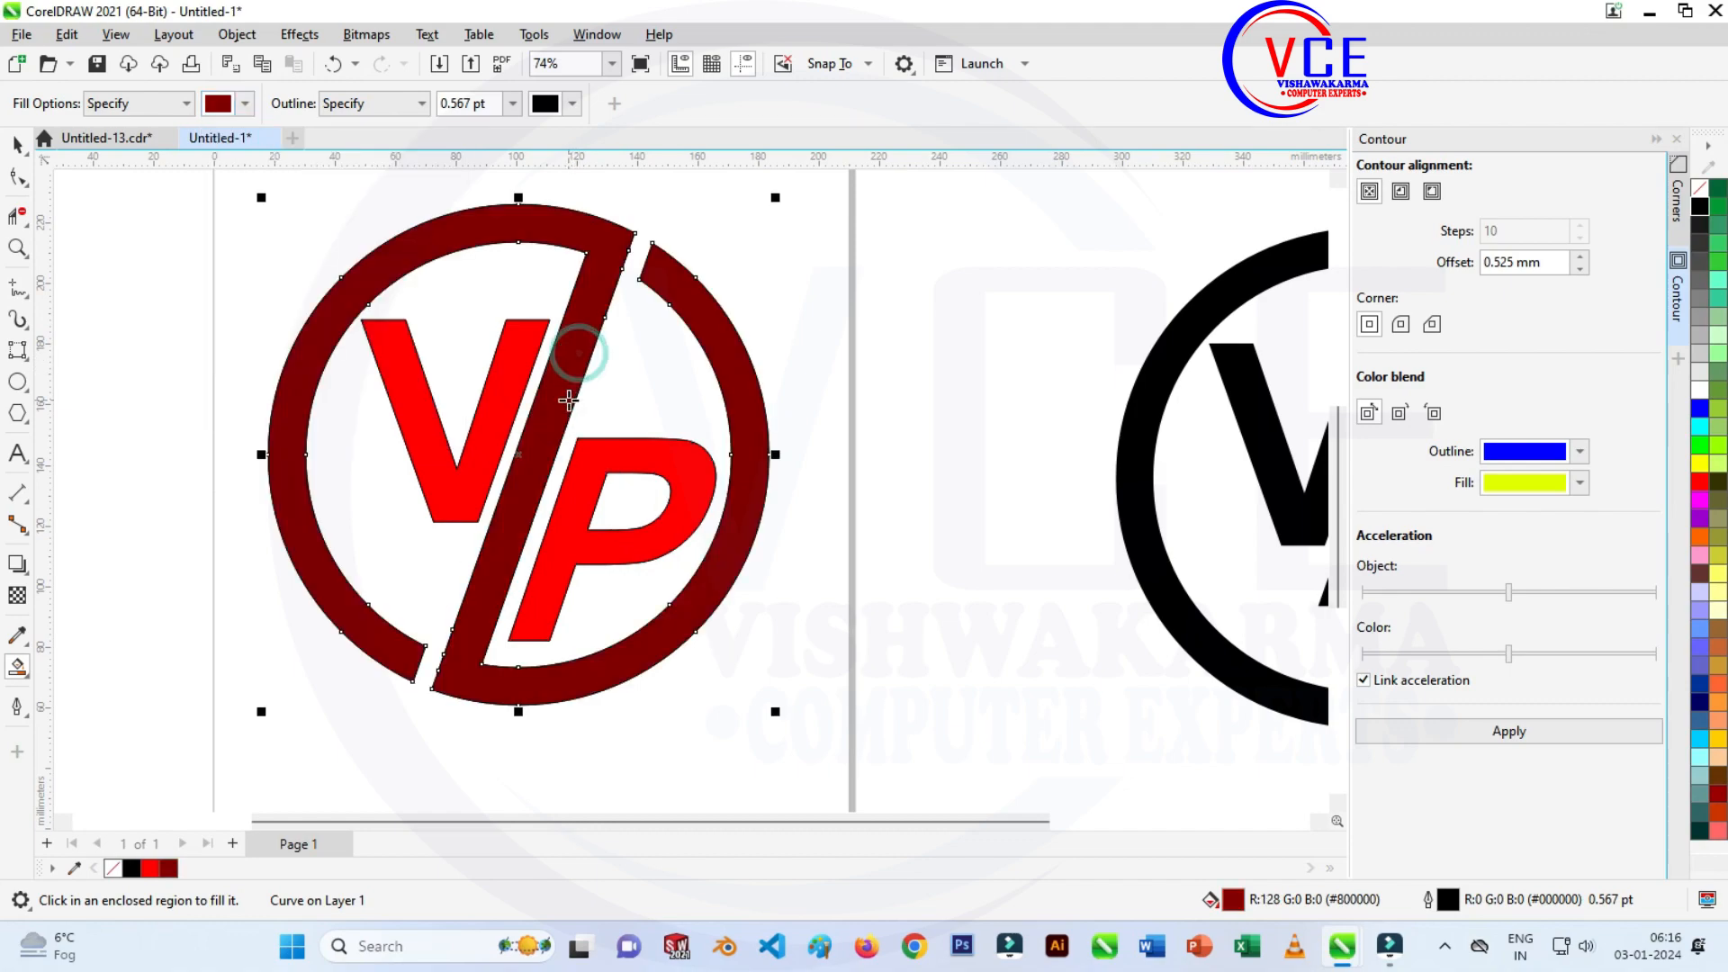
Apply a to-center contour to the dark red ring shape, with a 0.525 mm offset and a yellow end fill.
click(17, 144)
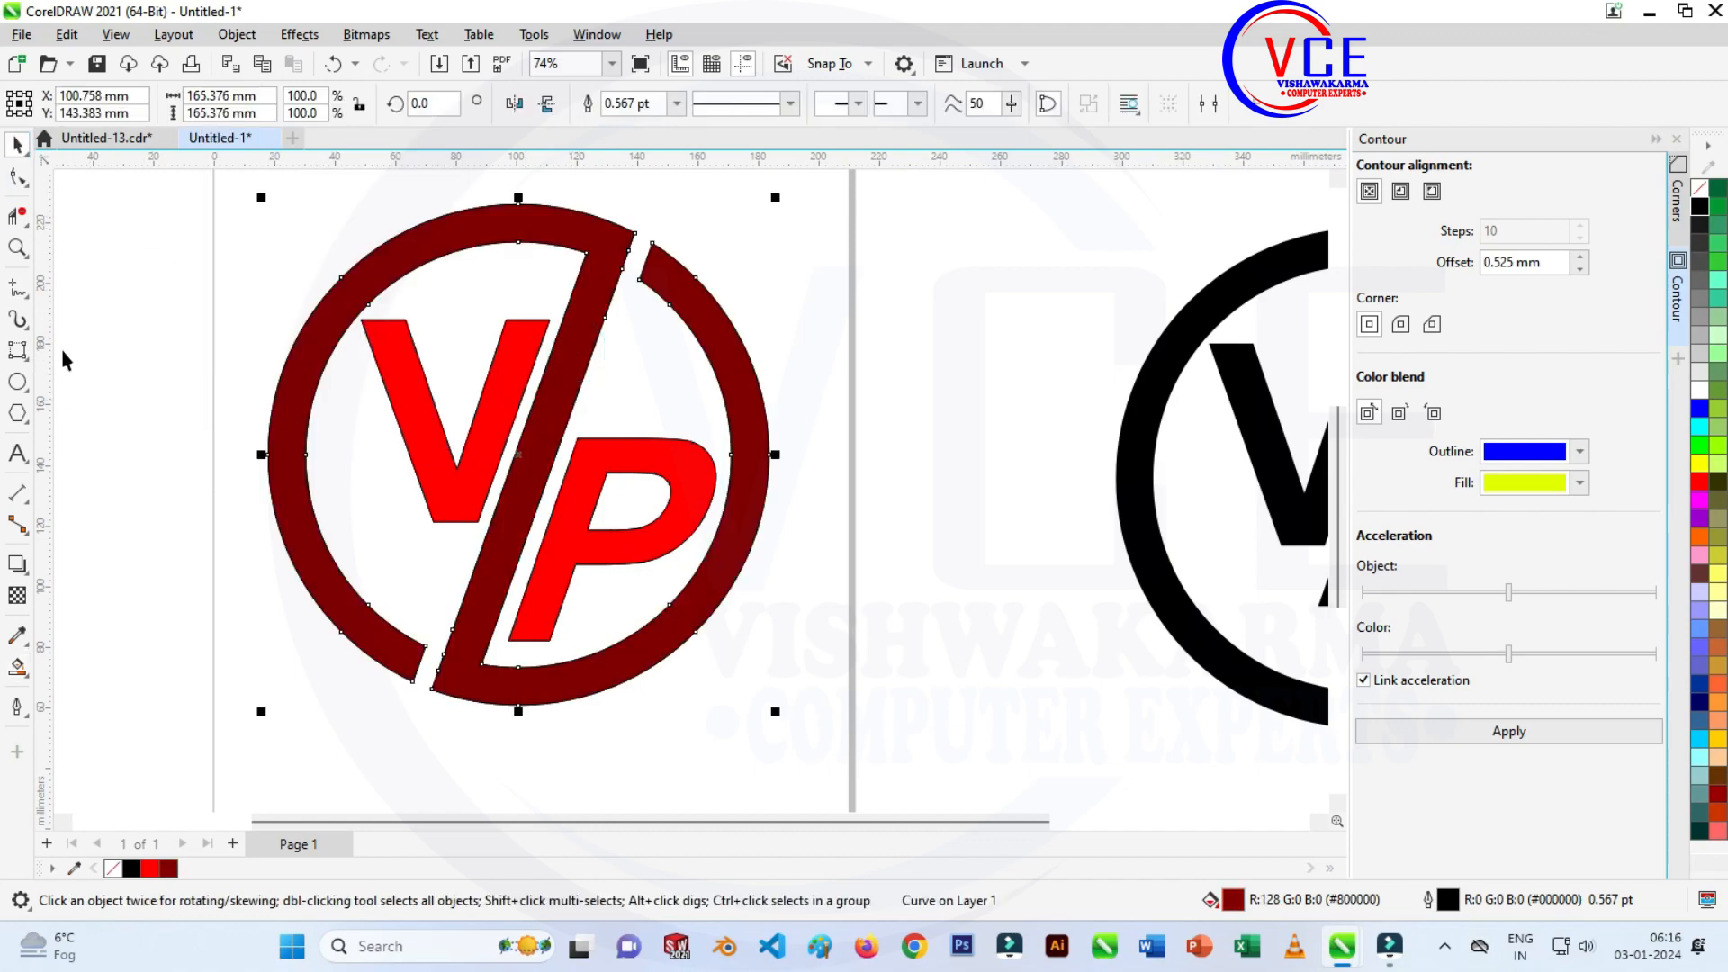
click(20, 569)
click(63, 587)
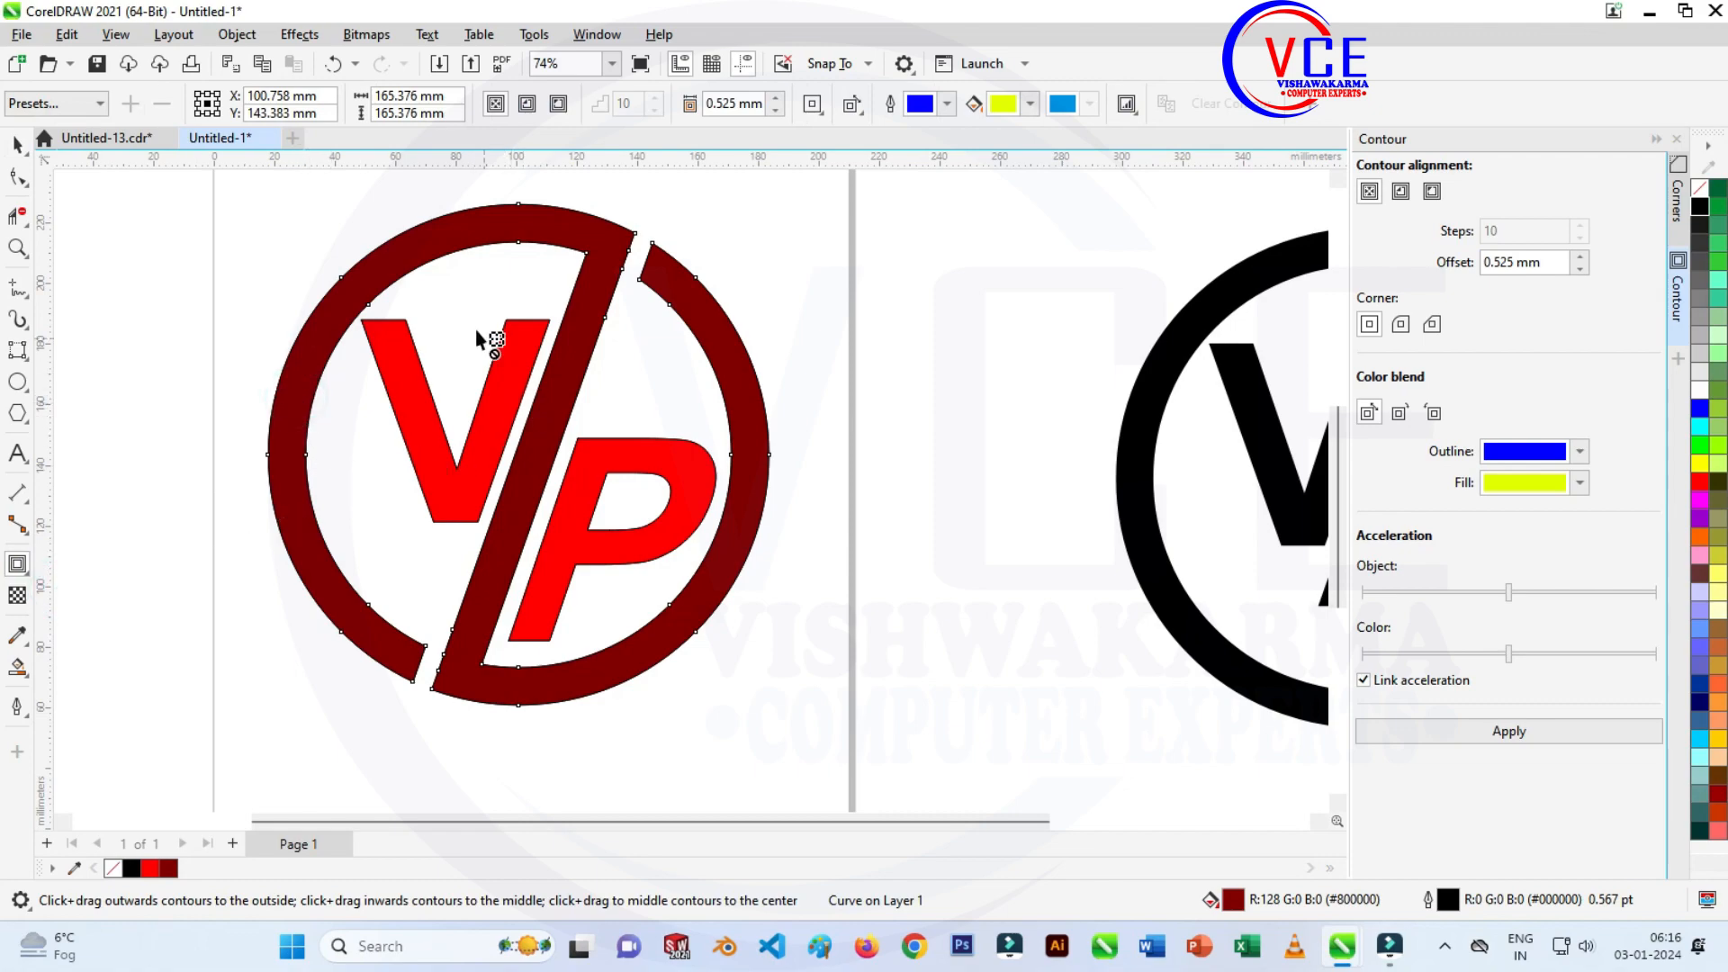
drag(267, 455, 287, 455)
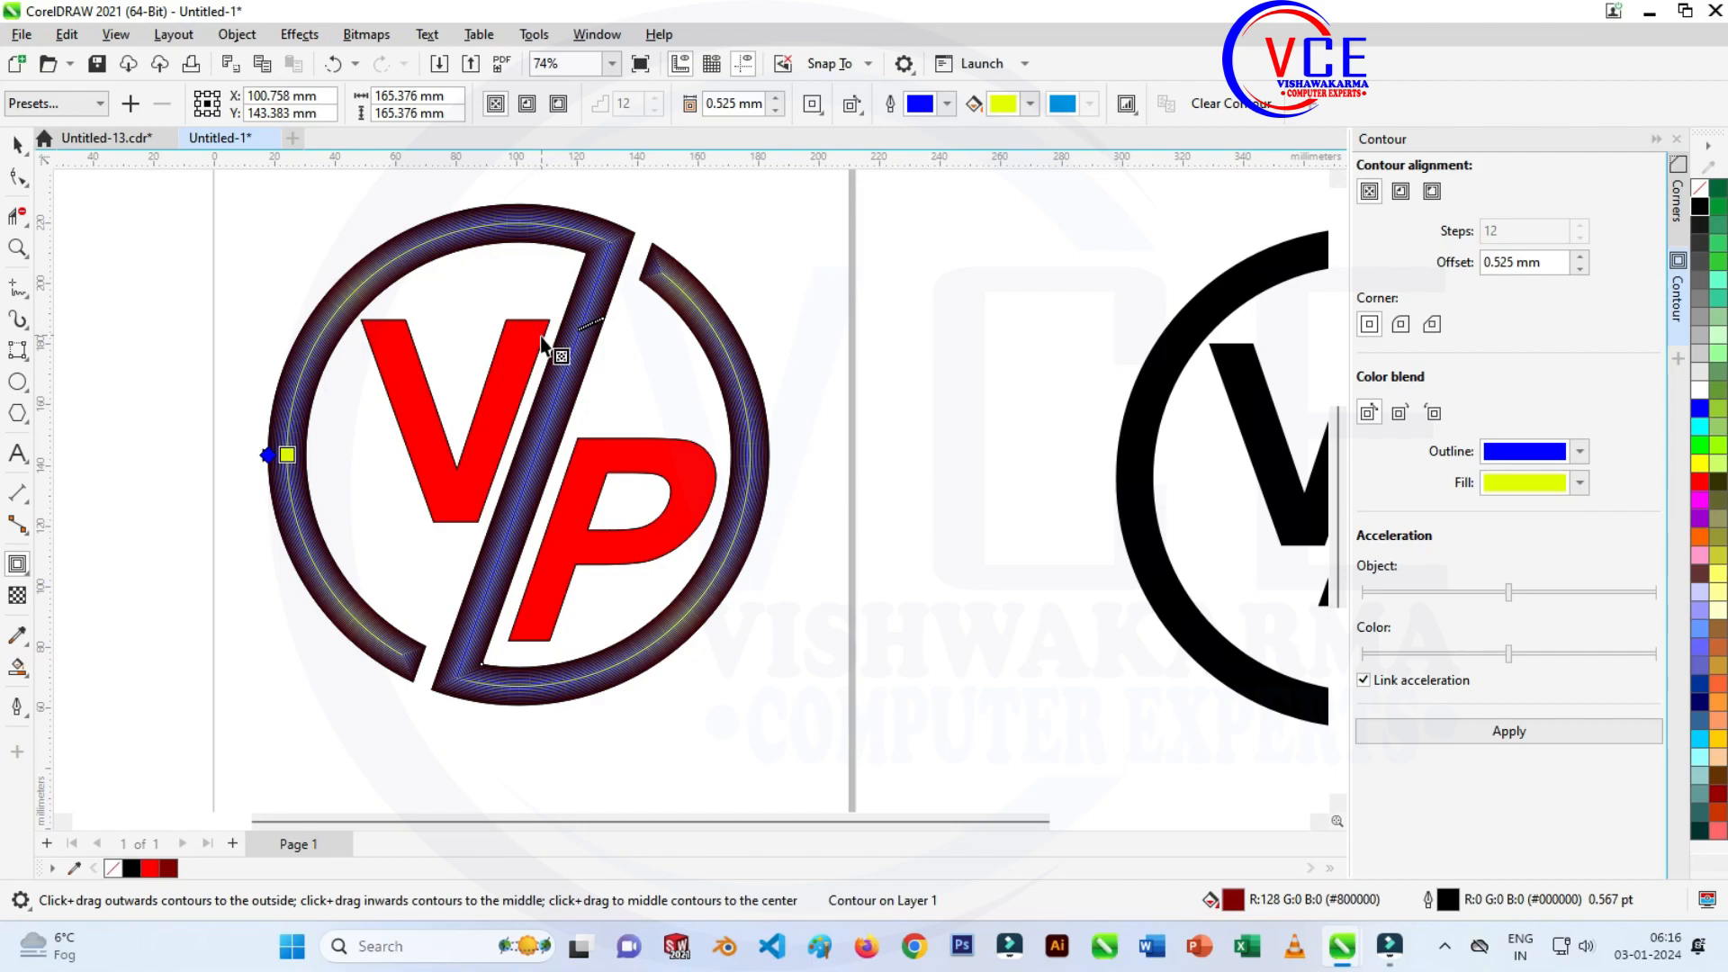
Apply to-center contours with the same 0.525 mm offset to the V and the P.
click(510, 368)
click(499, 104)
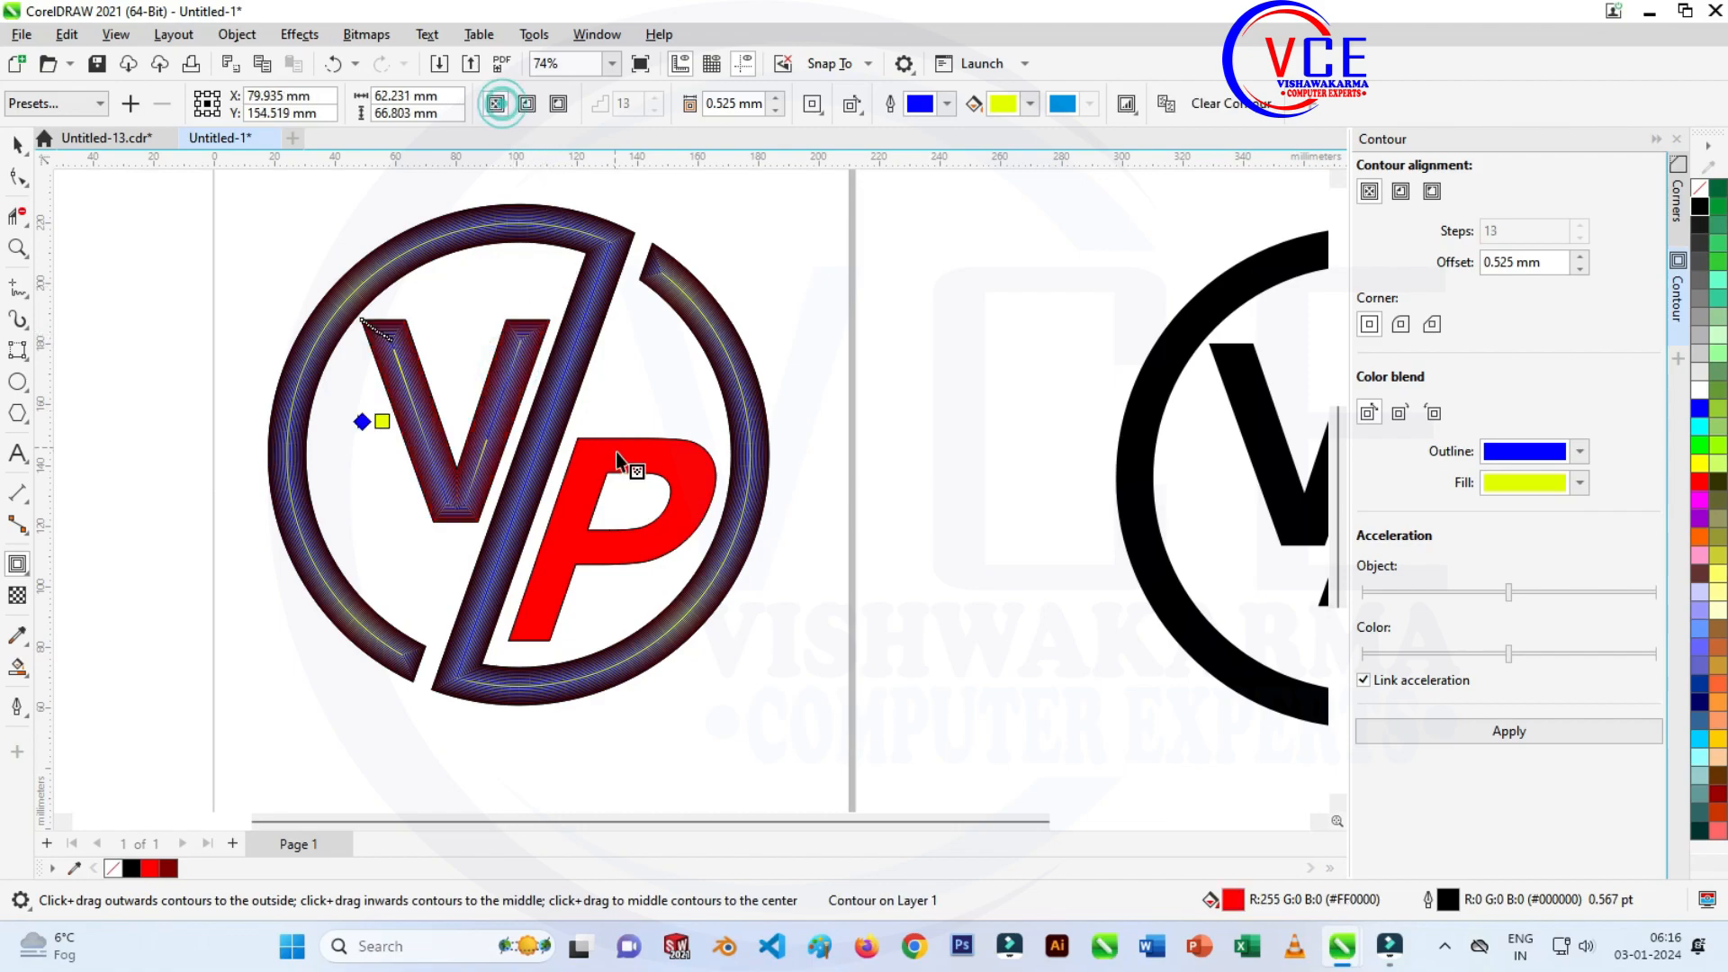
click(621, 455)
click(496, 103)
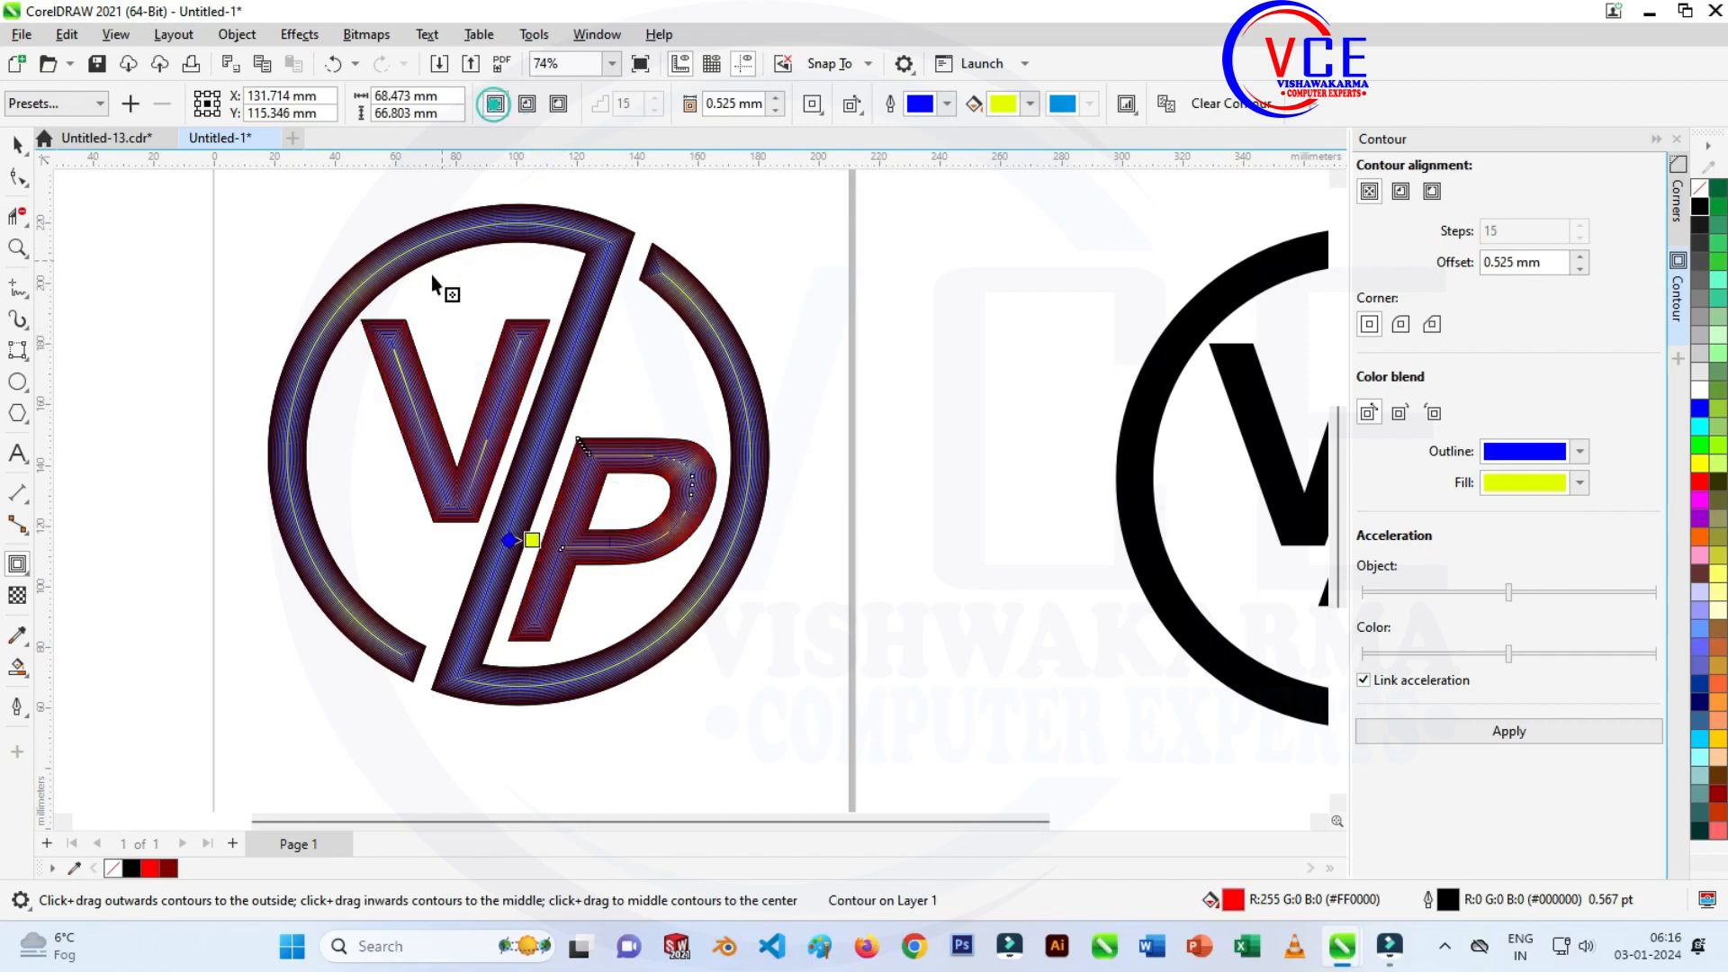
Remove the outlines from the whole contoured logo so its colours blend smoothly.
click(17, 144)
drag(231, 186, 878, 772)
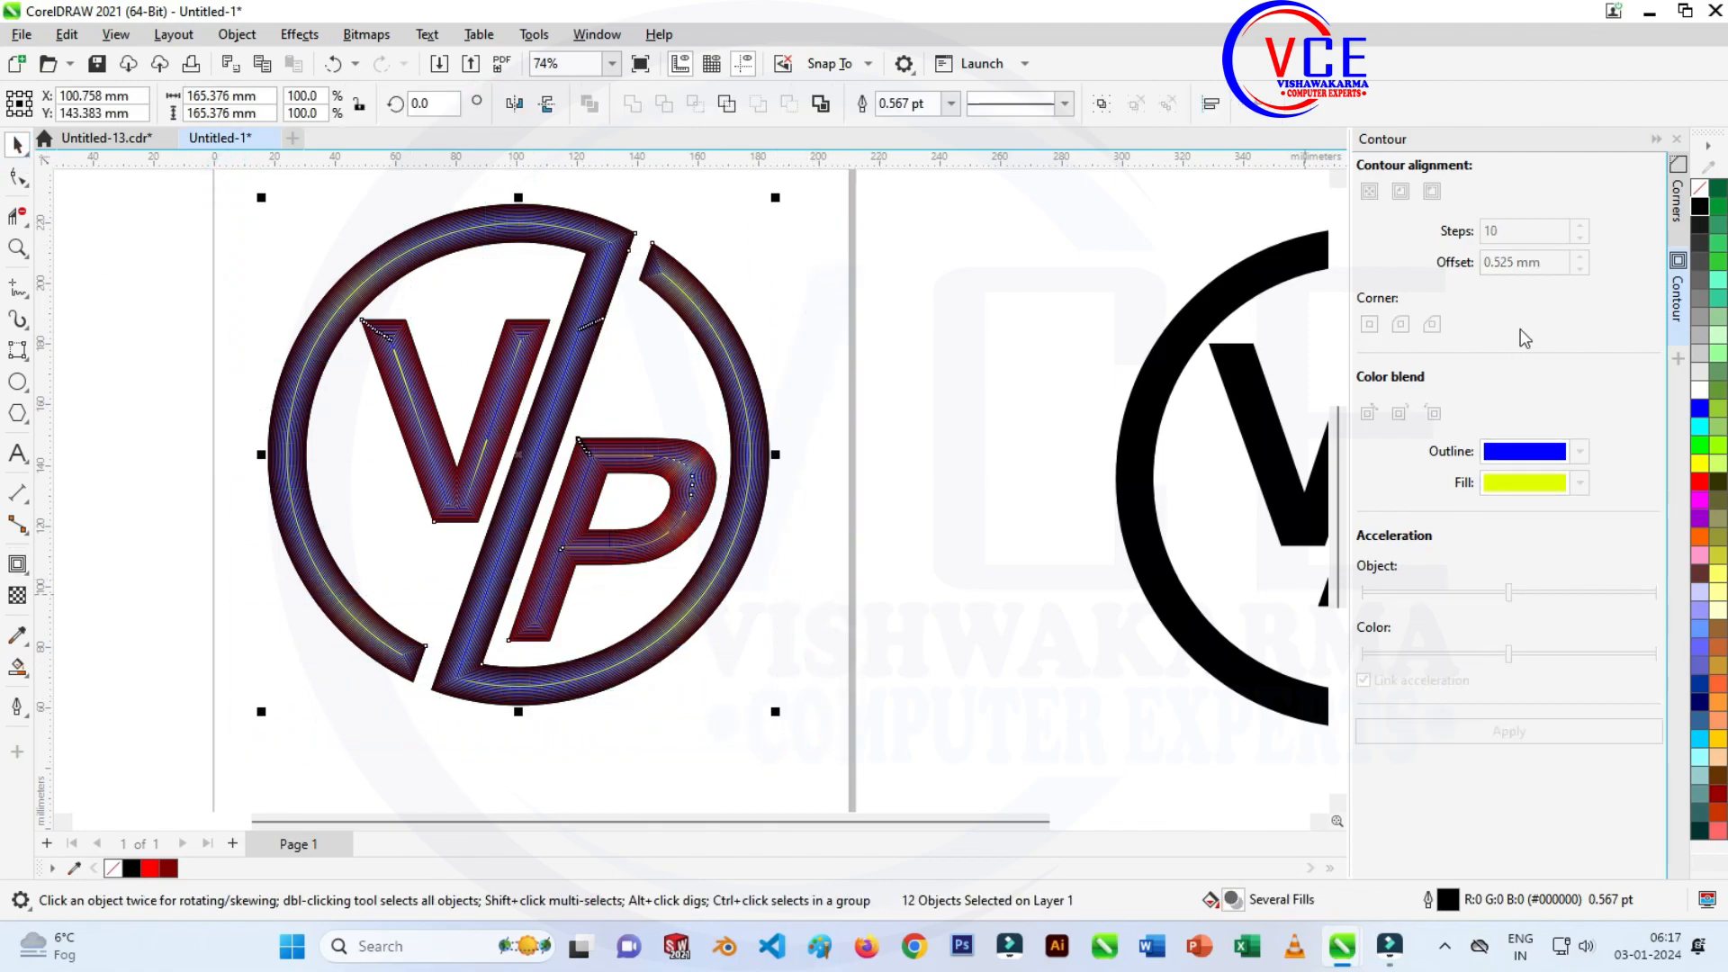
right_click(1699, 191)
click(1571, 202)
click(941, 453)
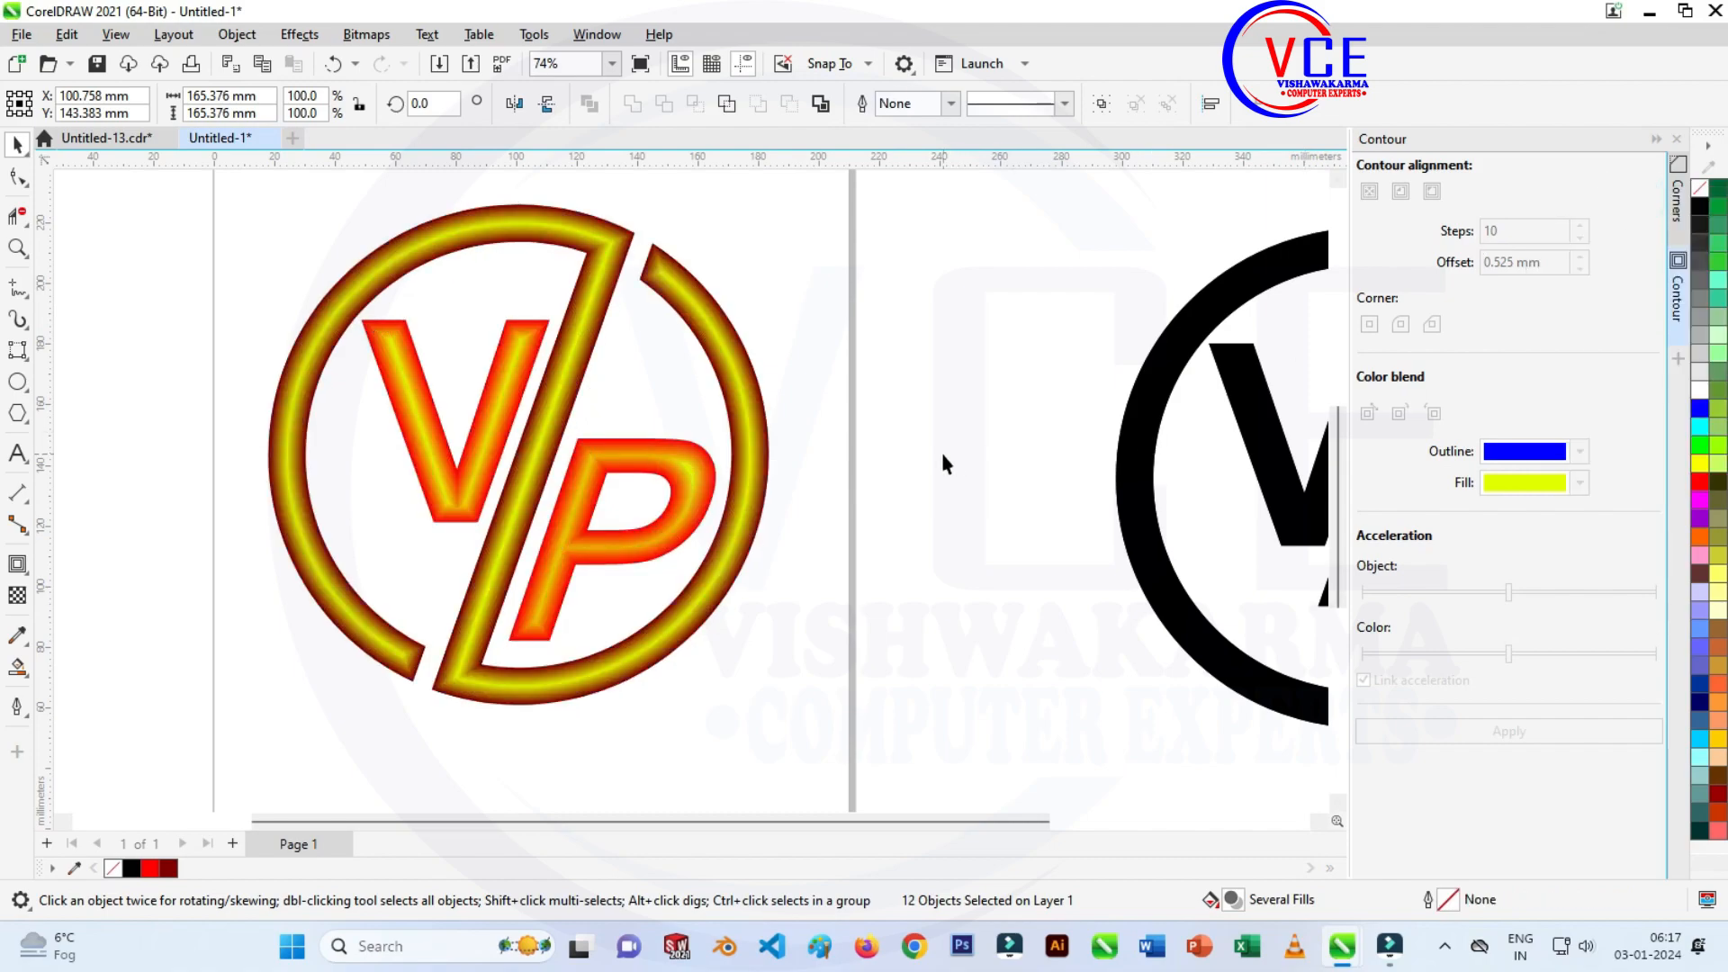
Recolour the ring shape with brown #663333 and set its contour fill to cyan #00EEFF.
click(747, 432)
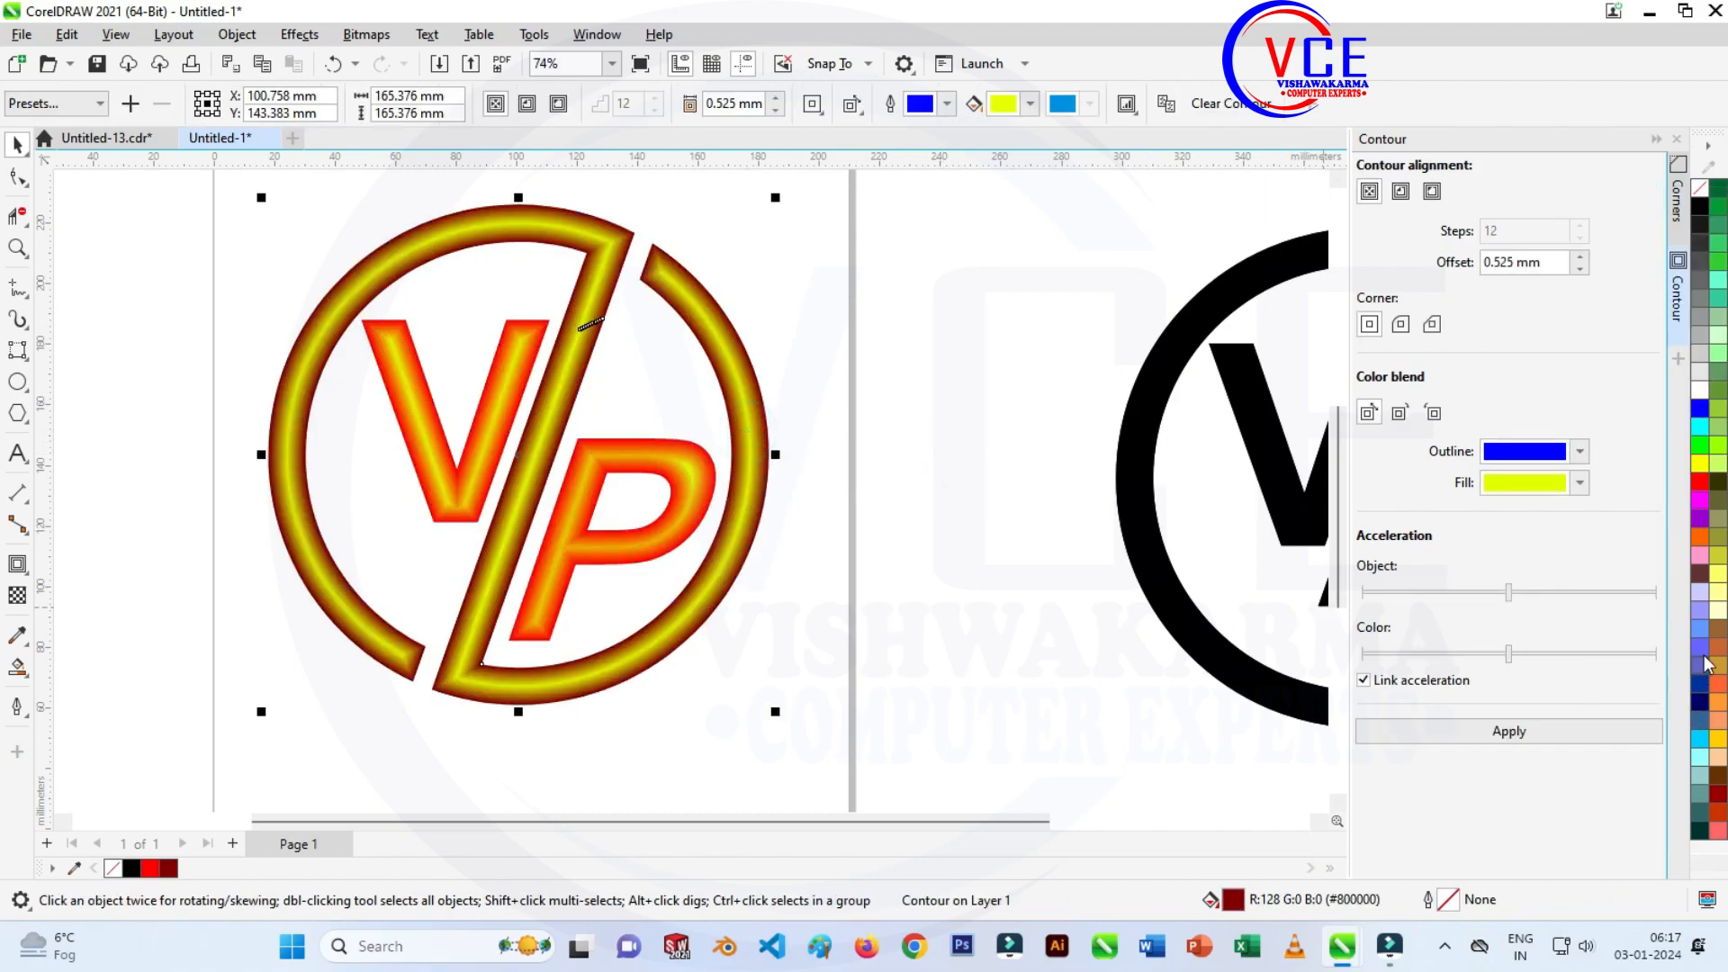
click(1702, 576)
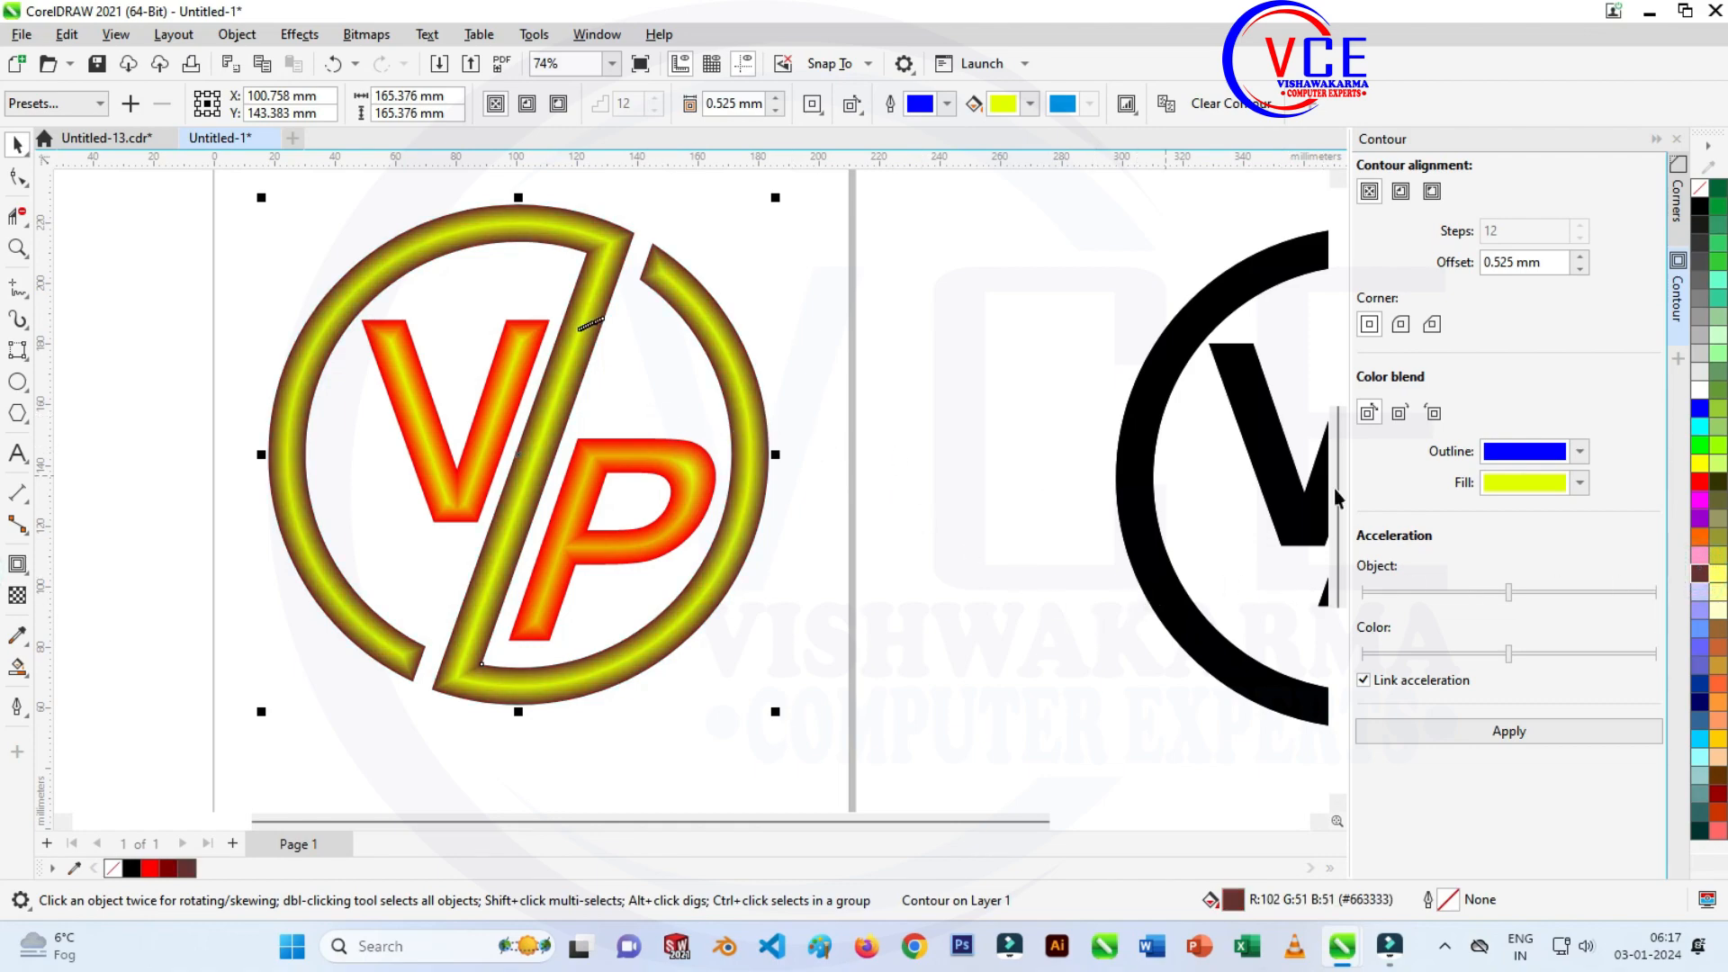
click(1009, 103)
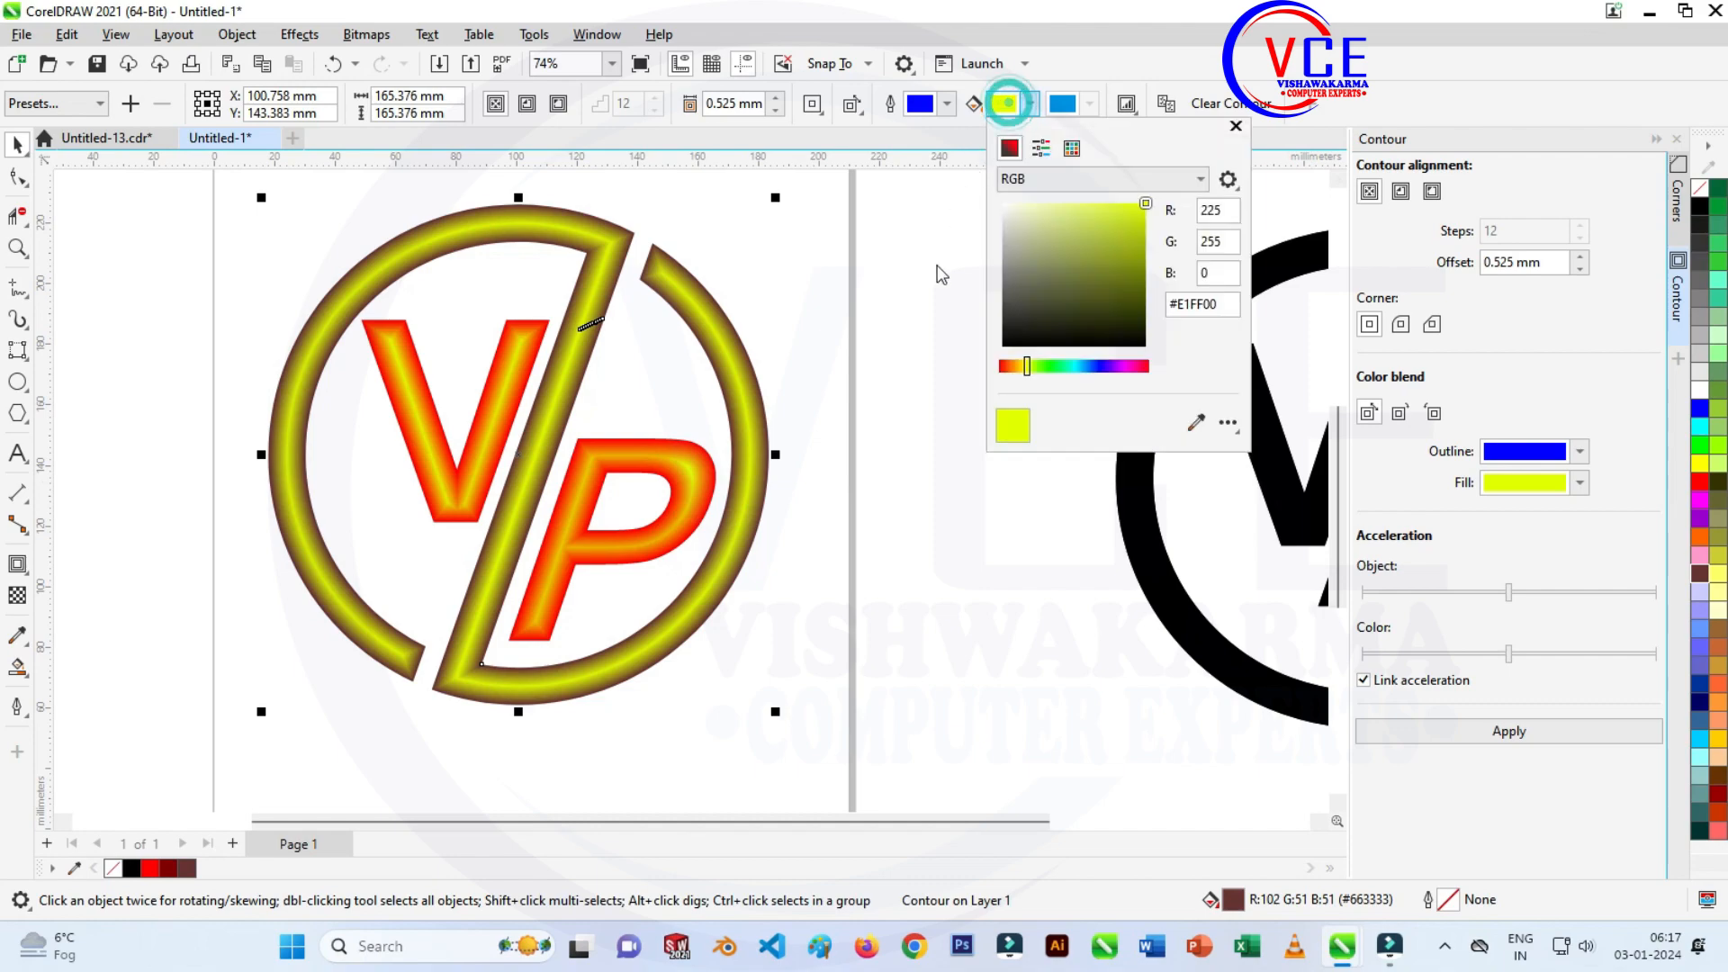
click(1074, 368)
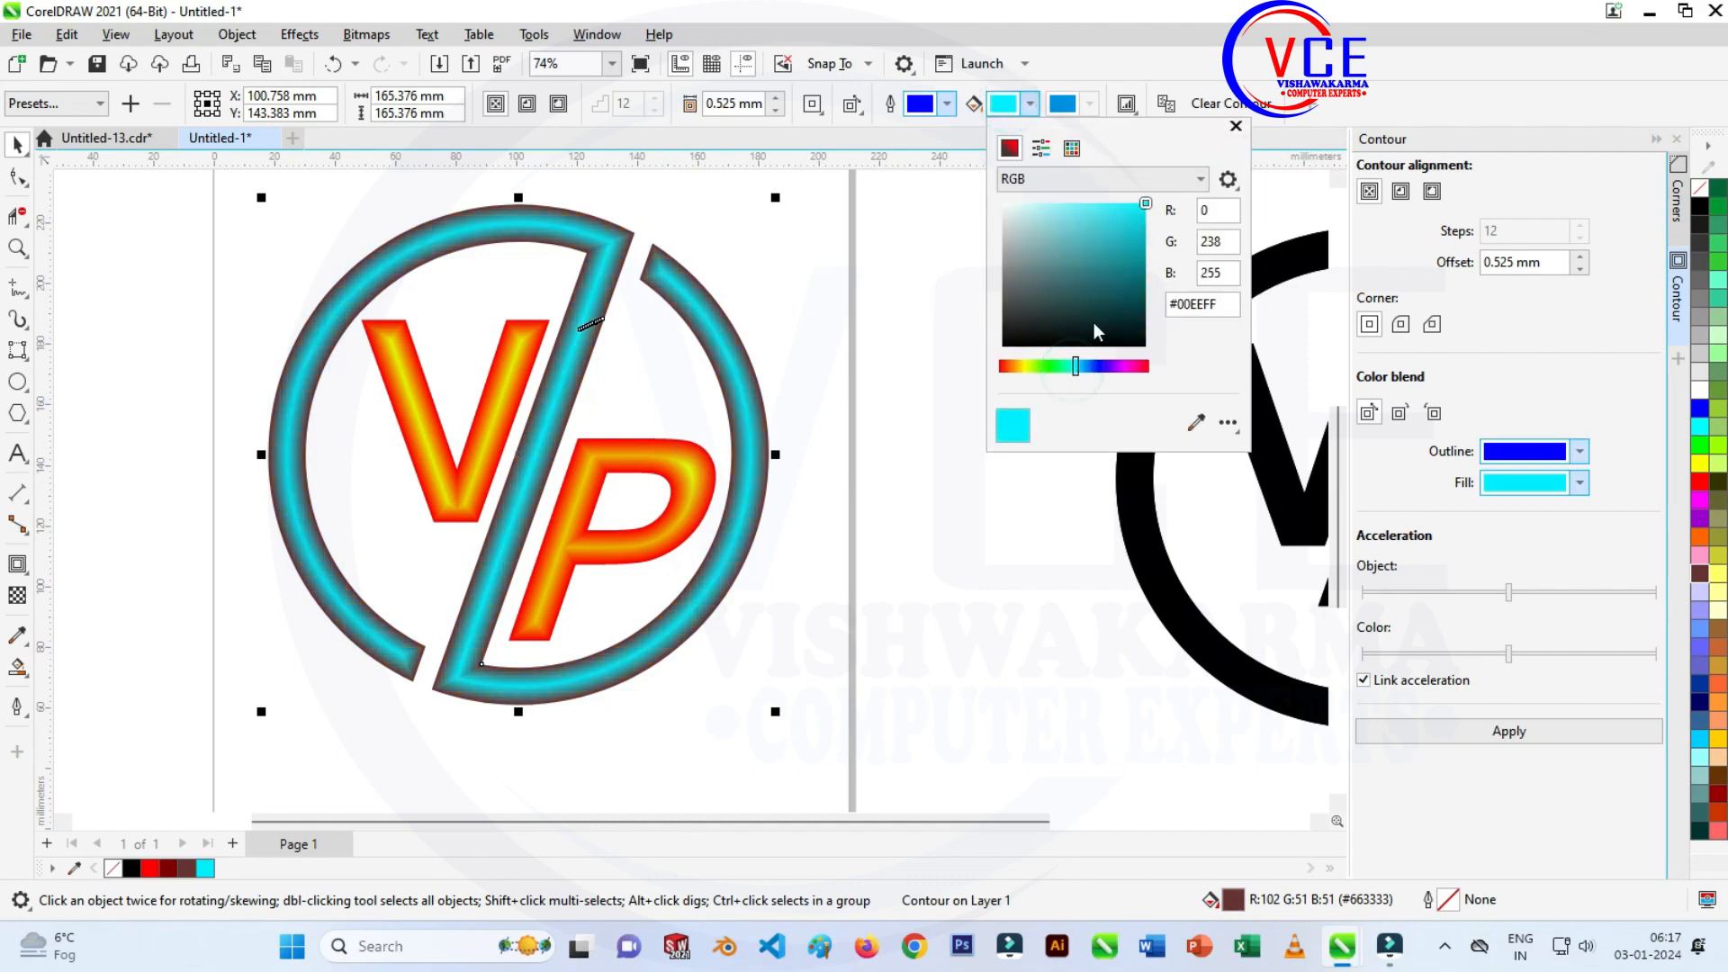
click(857, 329)
click(513, 382)
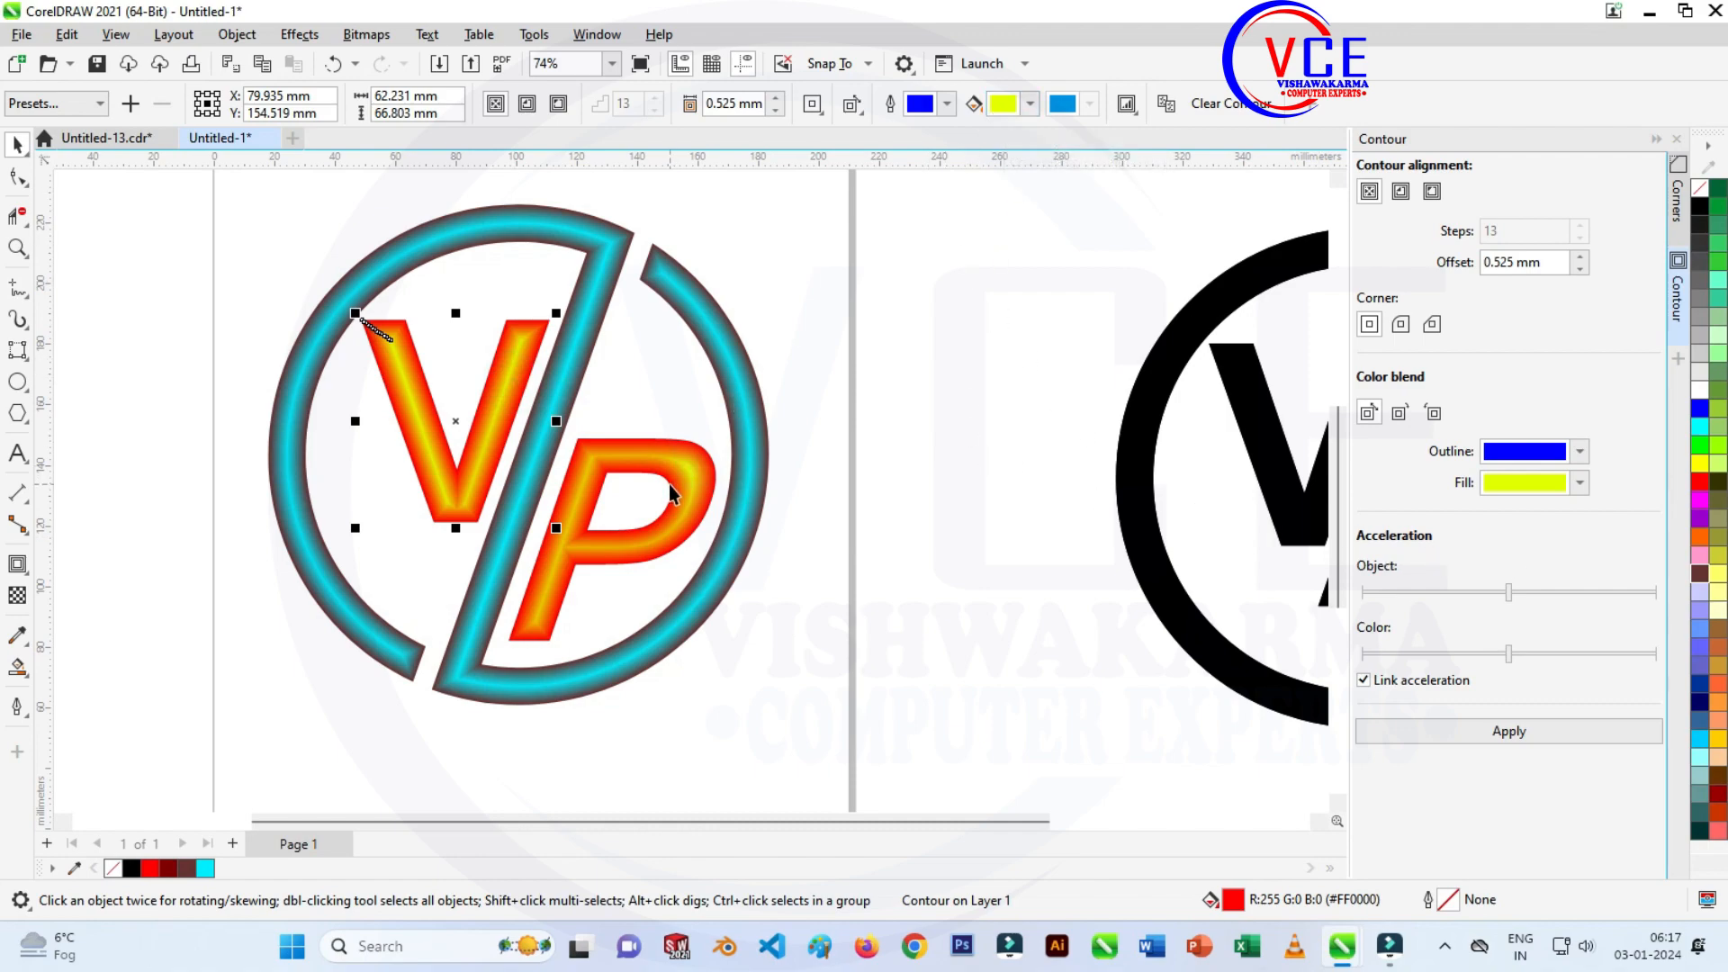
click(780, 338)
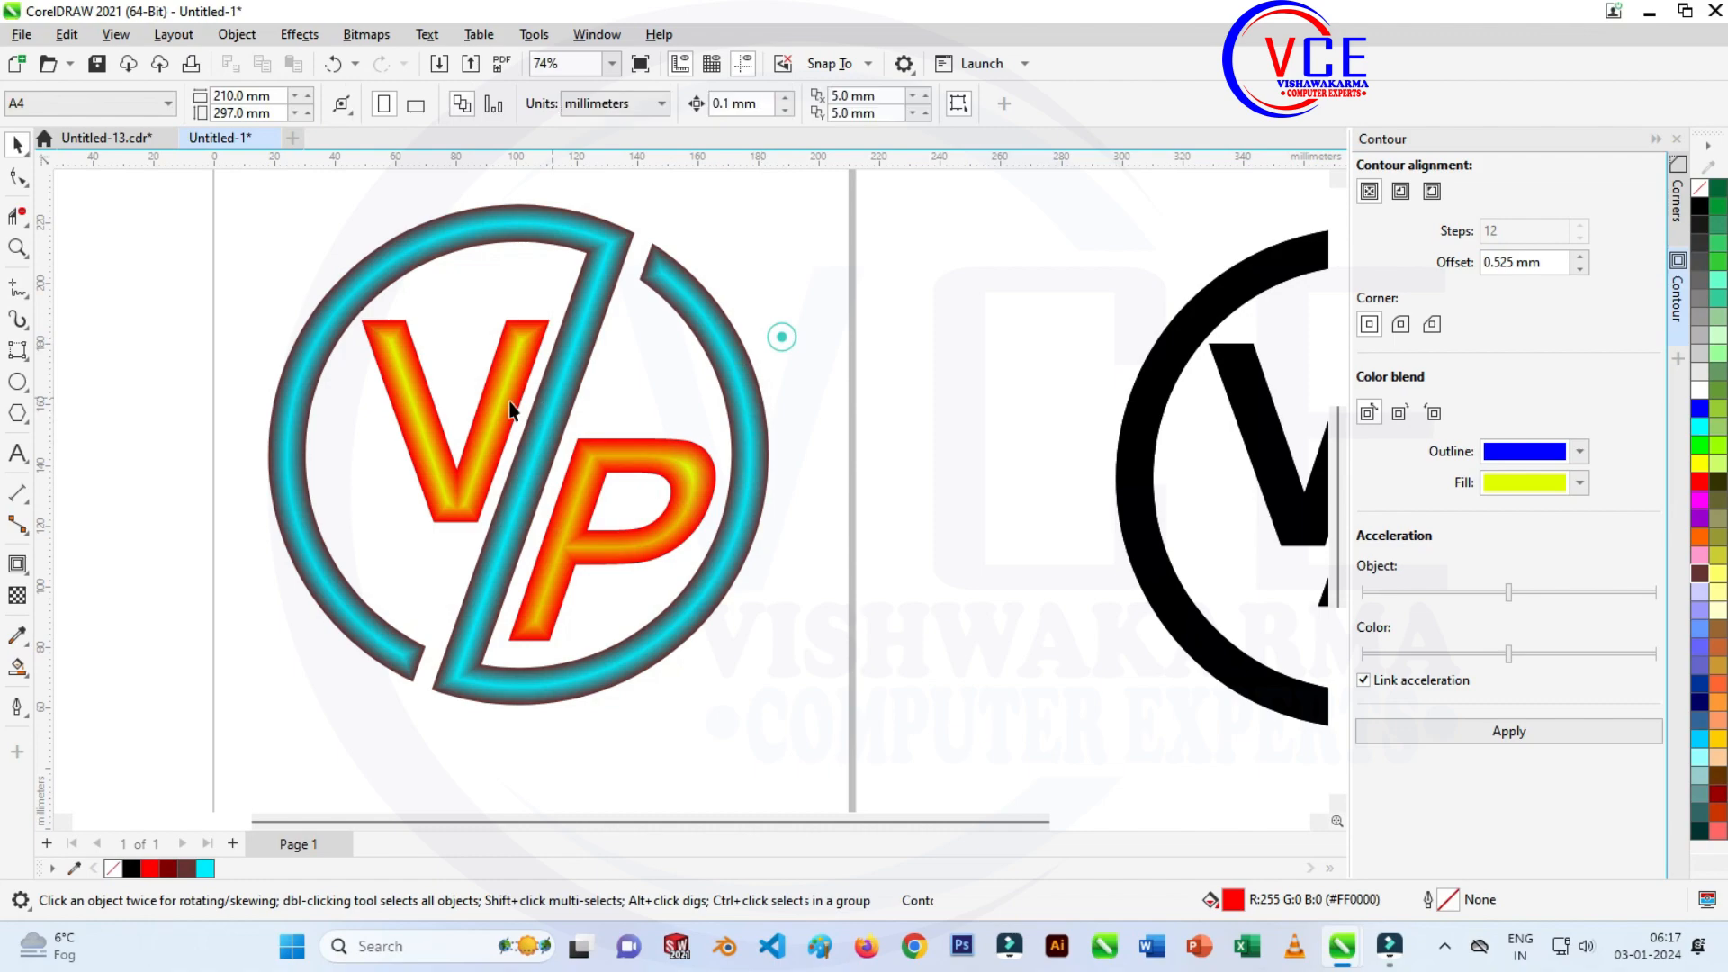
Delete the thick circle around the black VIP letters beside the page.
scroll(504, 411, down, 1)
scroll(562, 410, up, 1)
scroll(315, 414, down, 1)
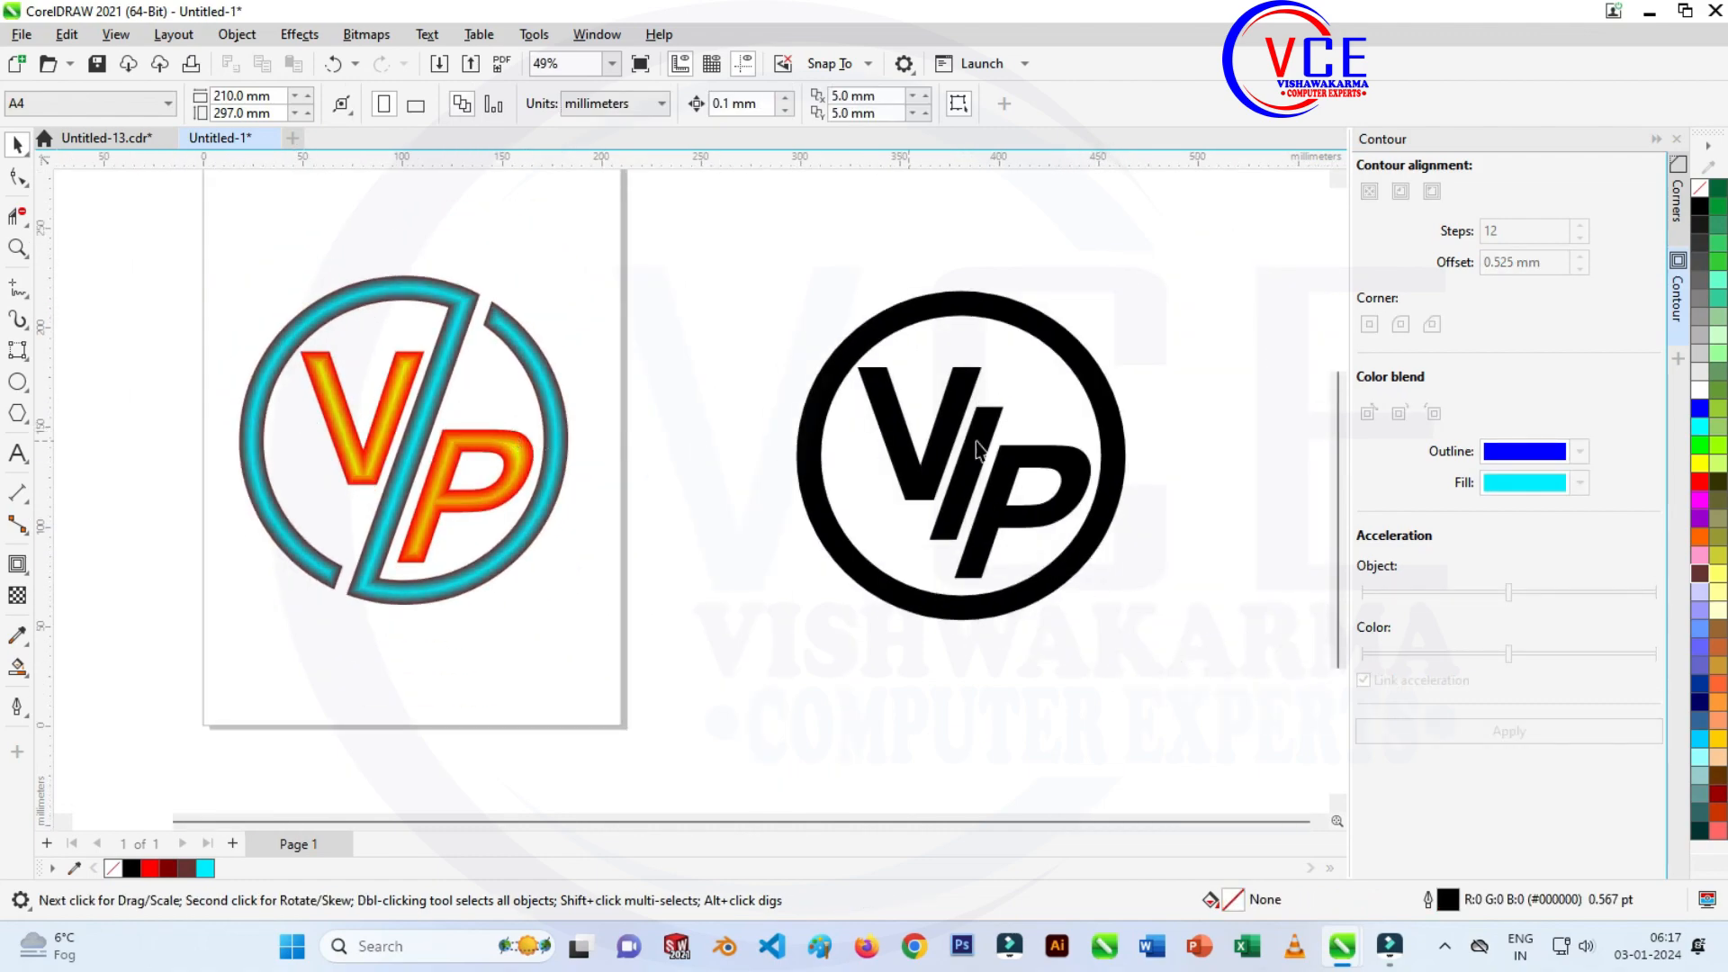
scroll(1173, 432, up, 3)
click(1066, 321)
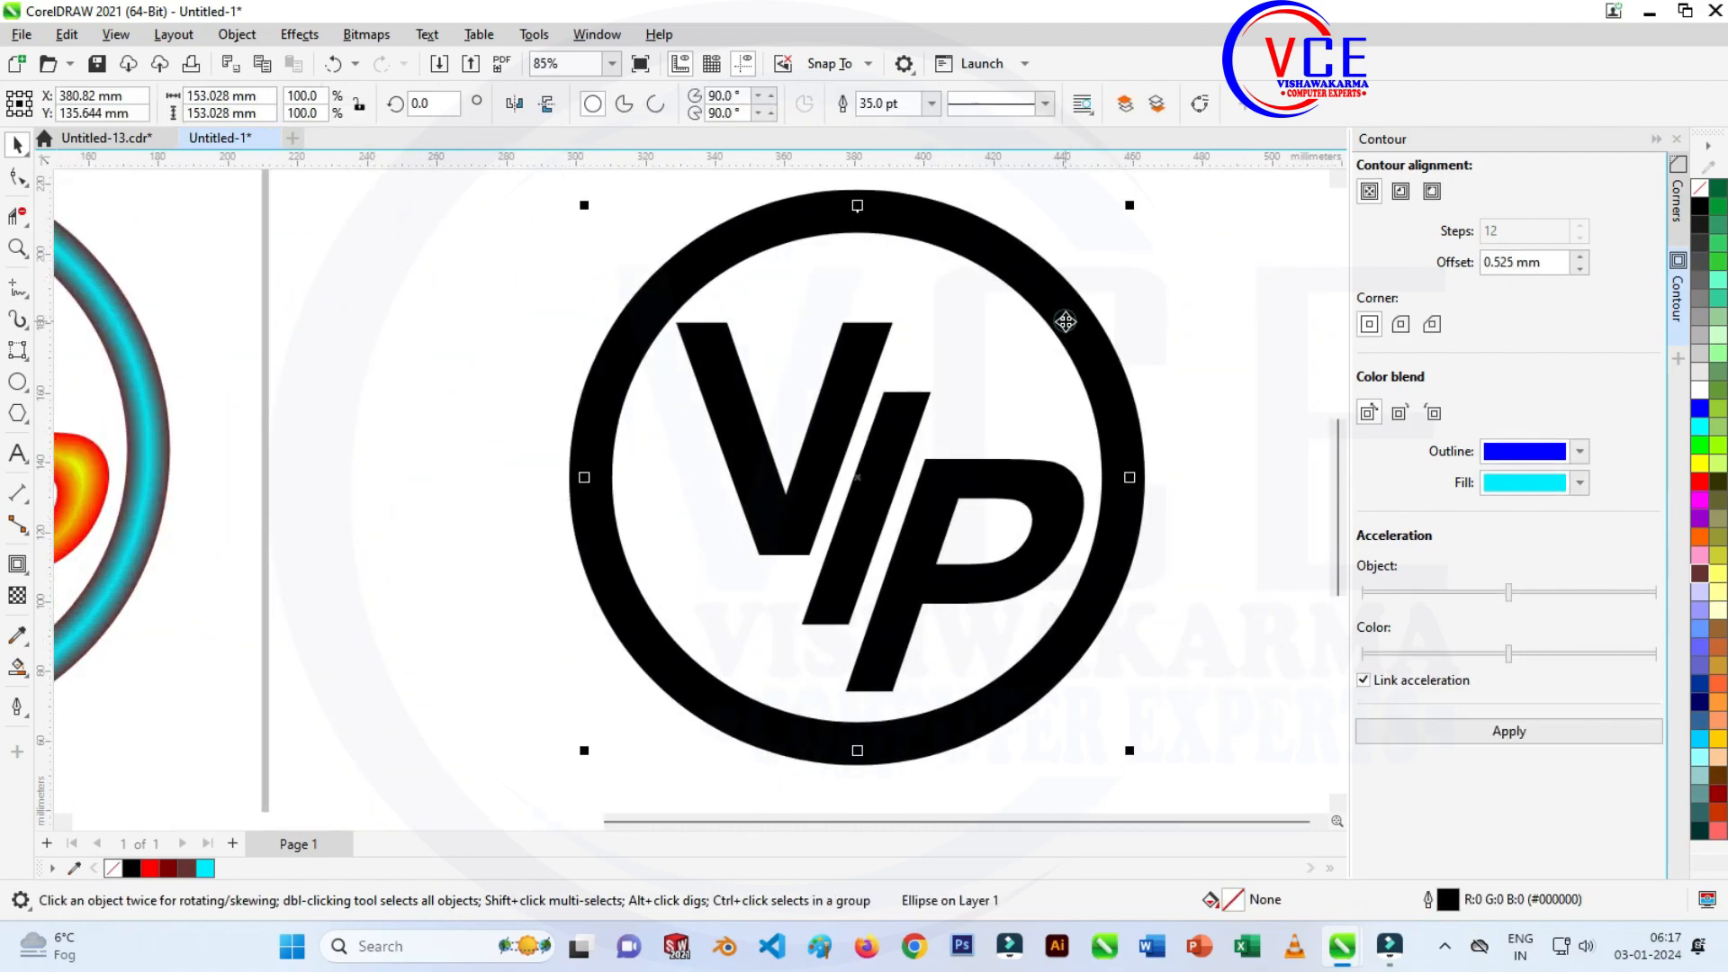
key(Delete)
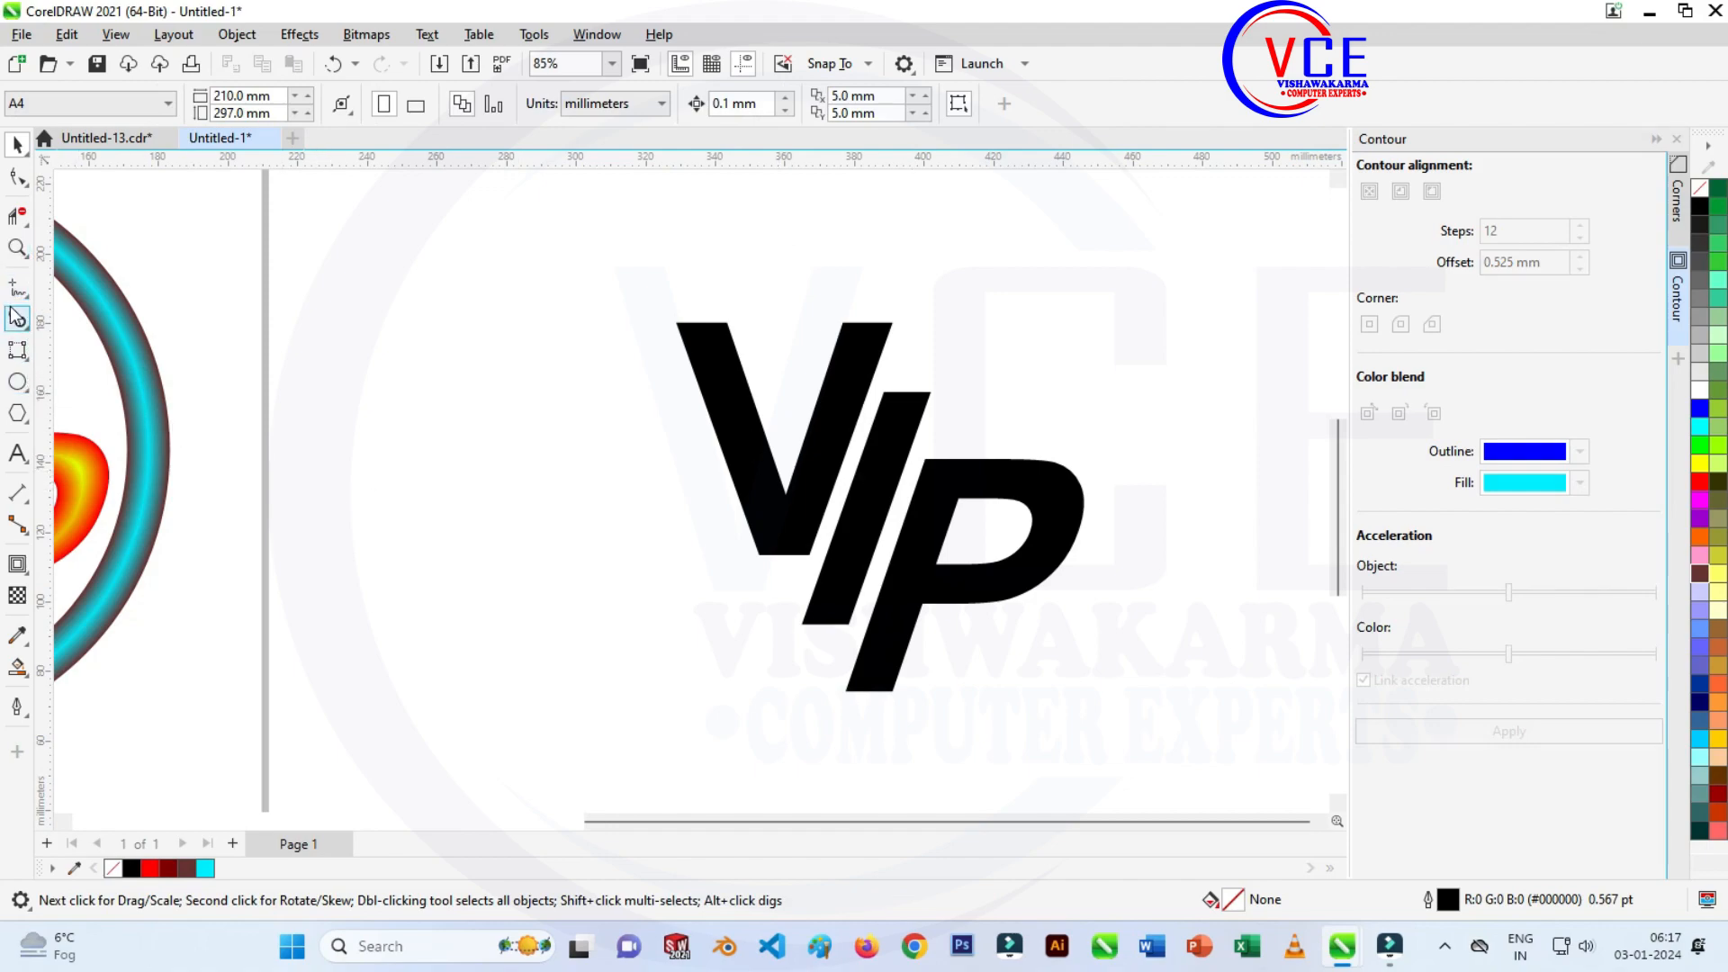
Draw a square about 139 mm wide around the black VIP letters.
click(17, 350)
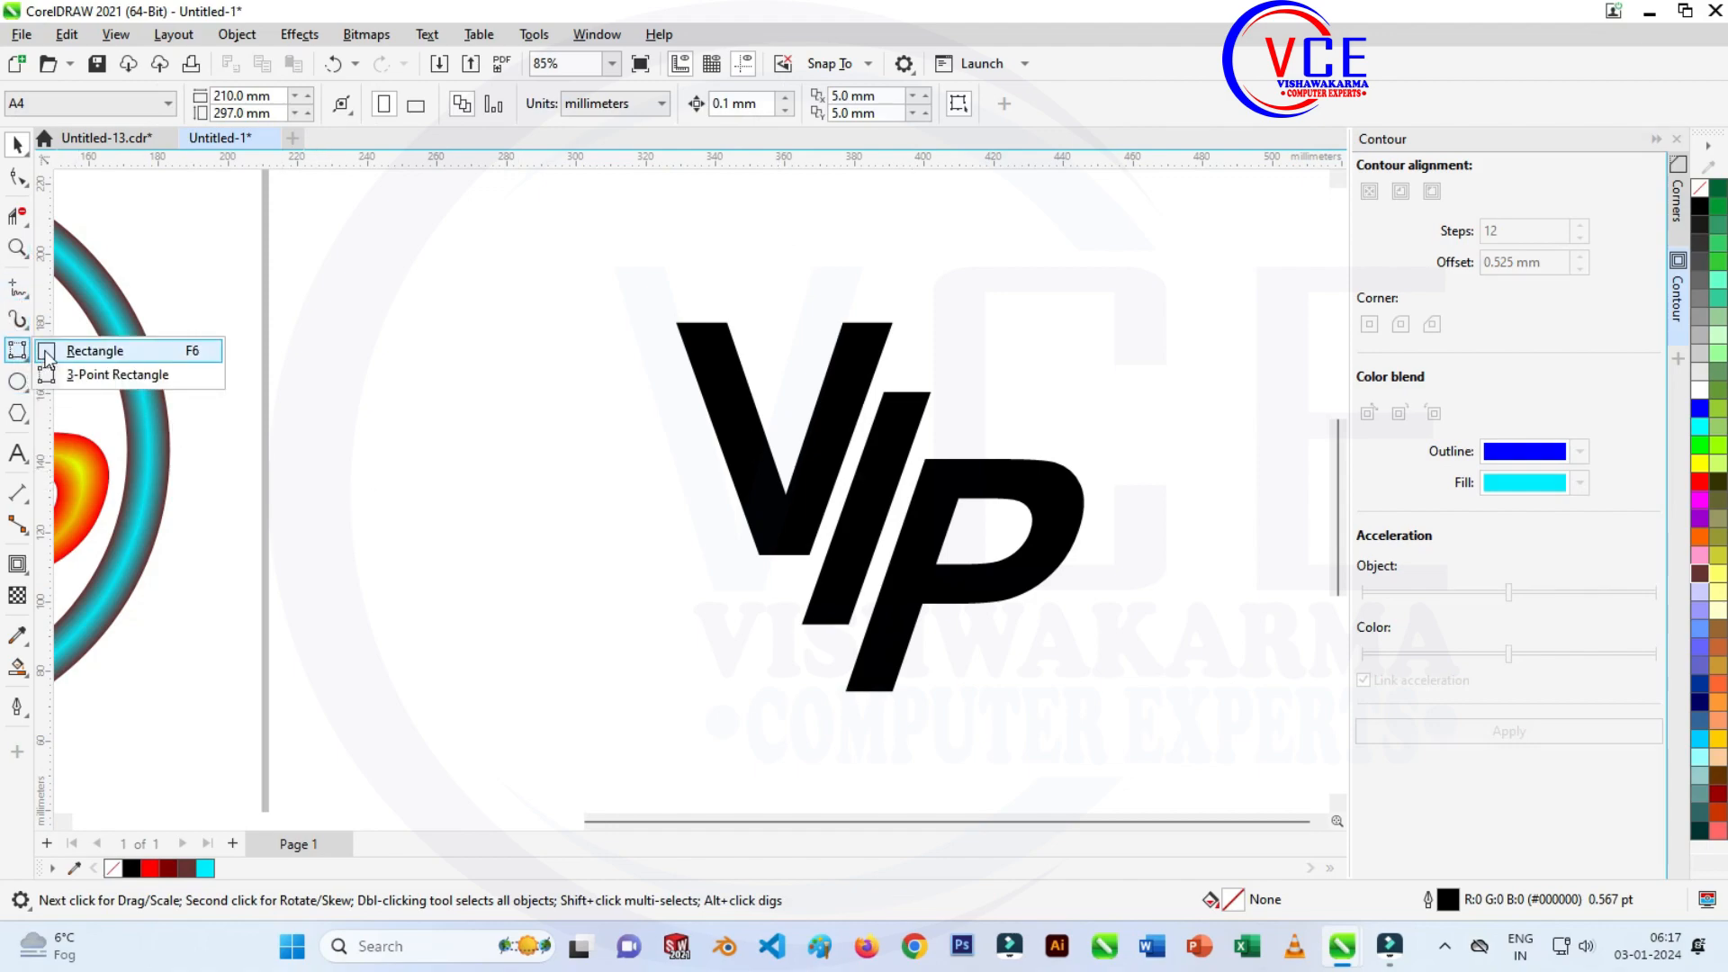
click(47, 351)
drag(619, 266, 1117, 762)
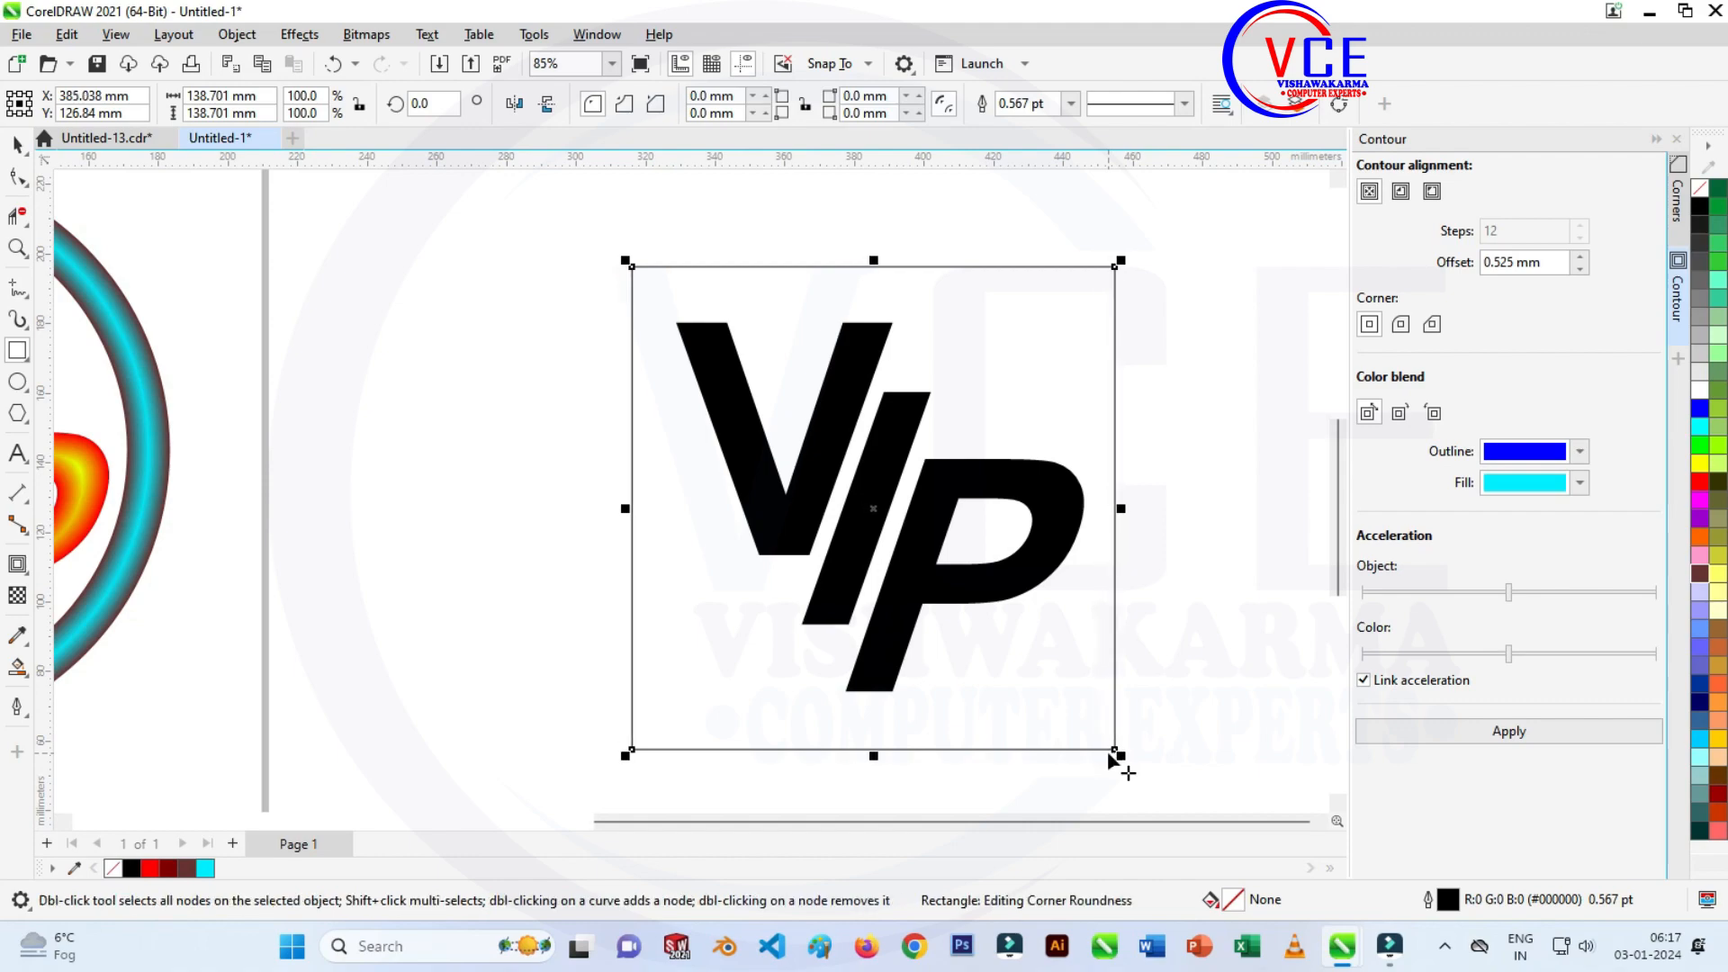
Nudge the square slightly right and up to center it around the VIP letters.
key(Right)
key(Right)
key(Right)
key(Up)
key(Up)
key(Up)
key(Up)
key(Up)
key(Up)
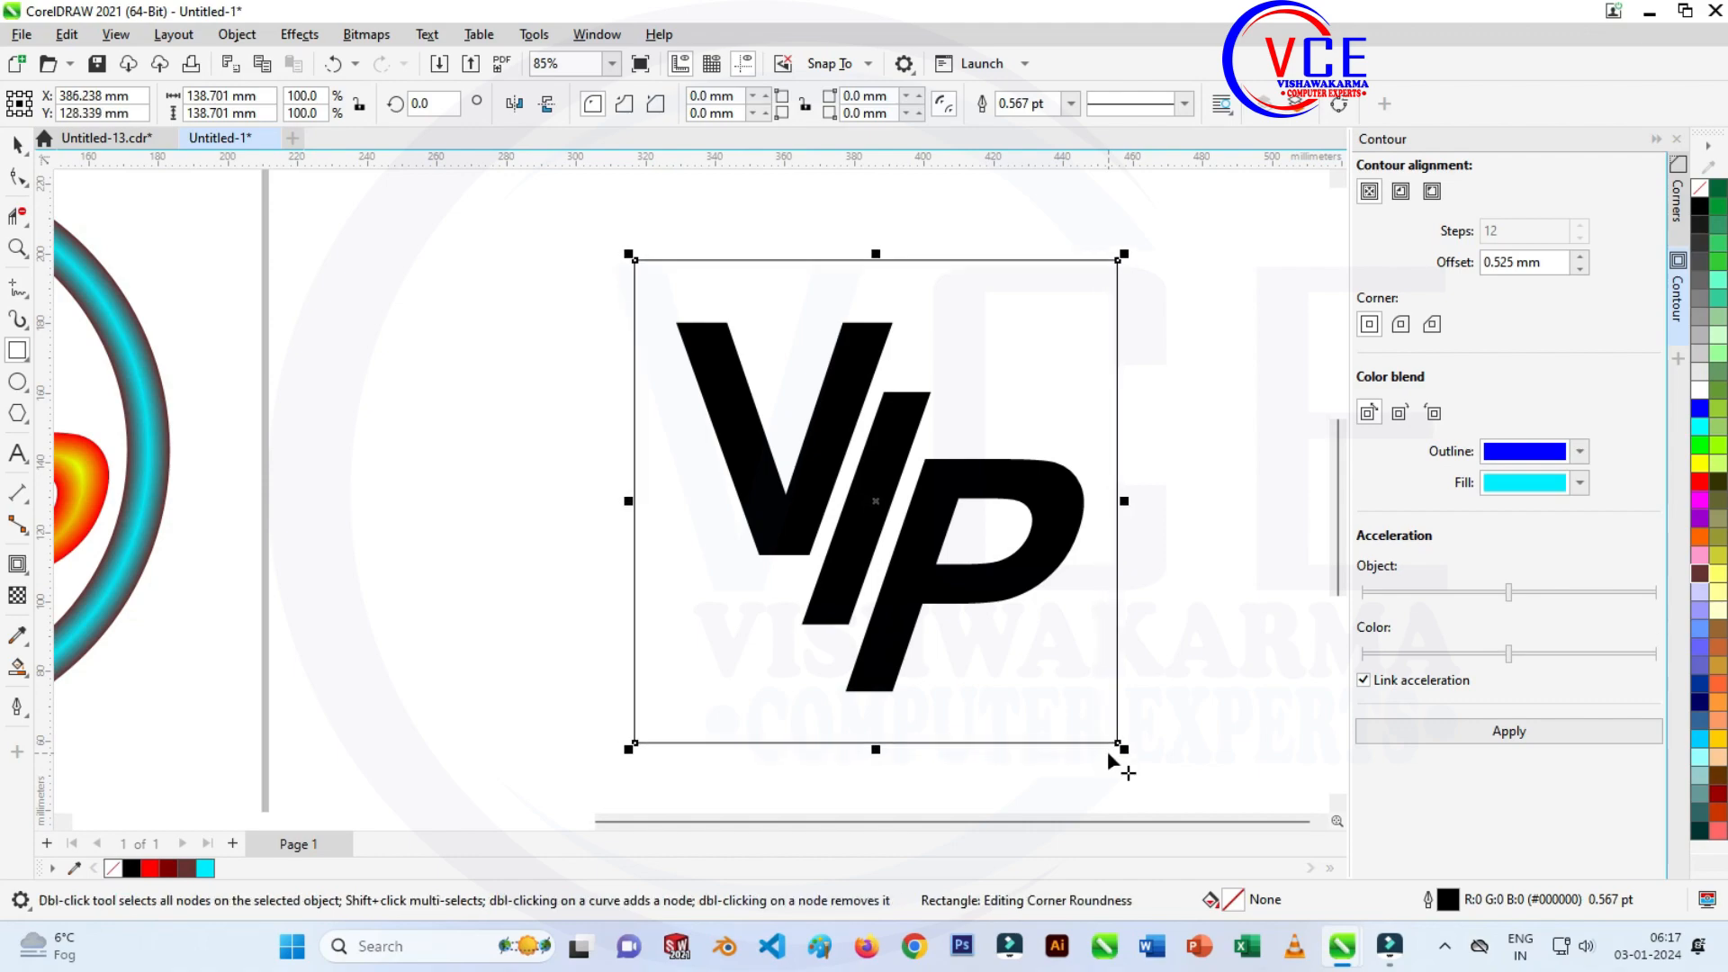
key(Up)
key(Up)
key(Up)
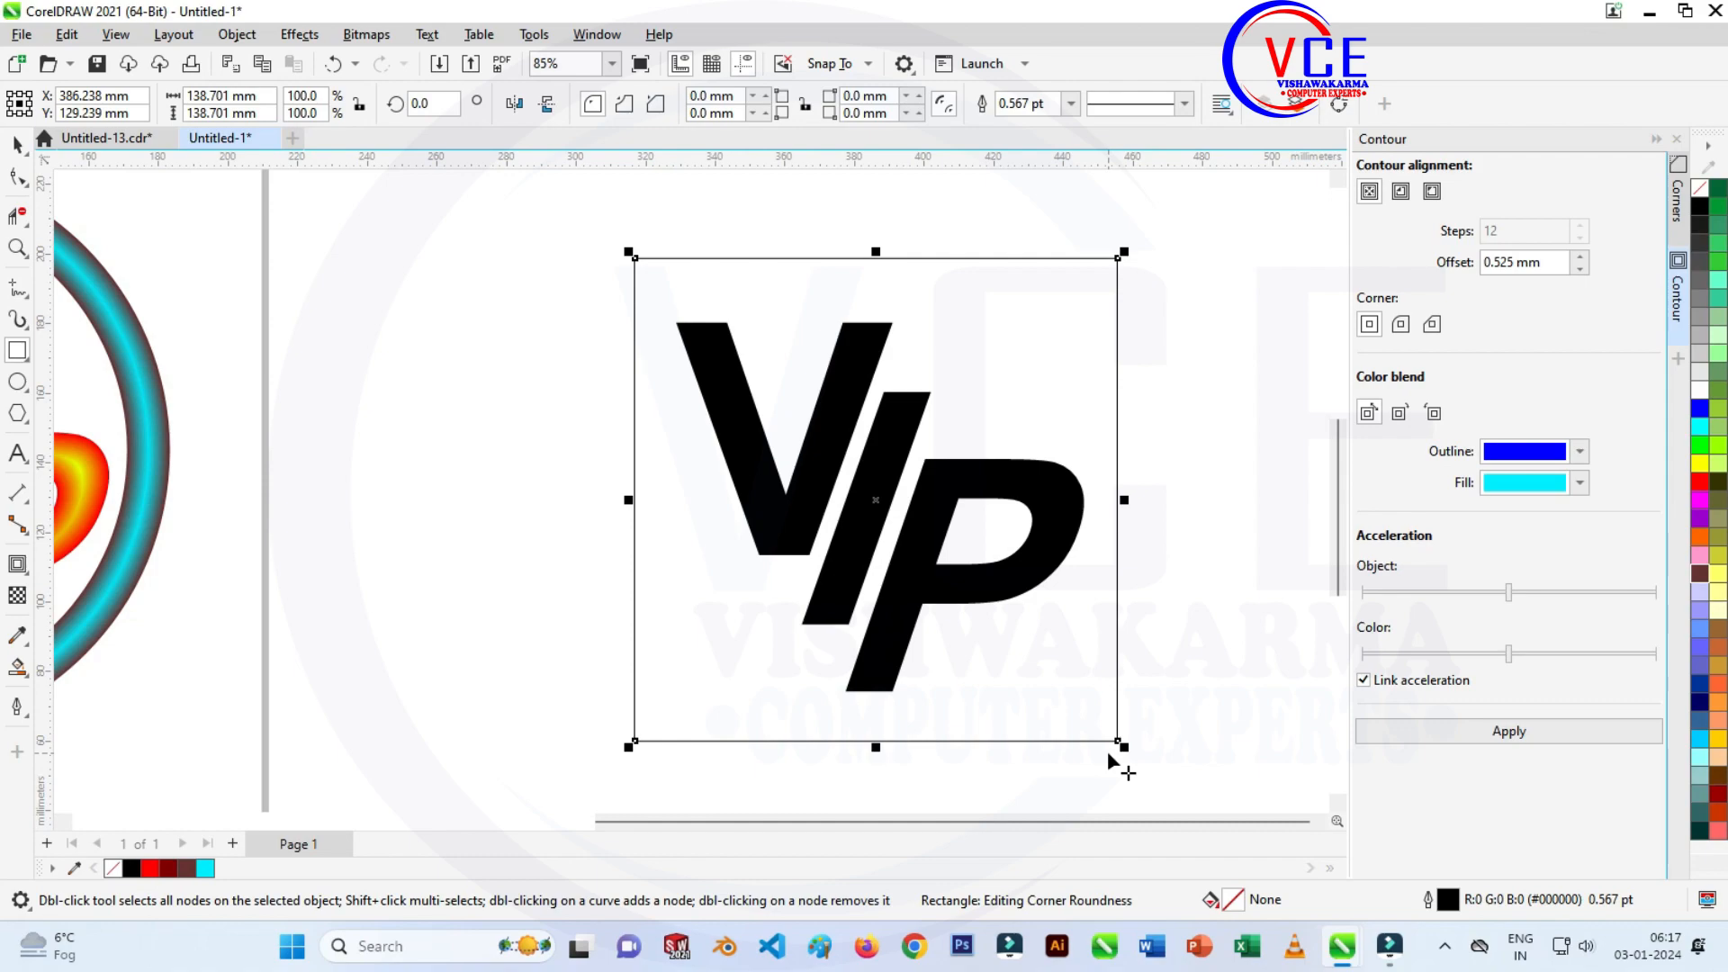
Round the square's corners to a radius of about 20 mm and set its outline width to 35 pt.
click(20, 177)
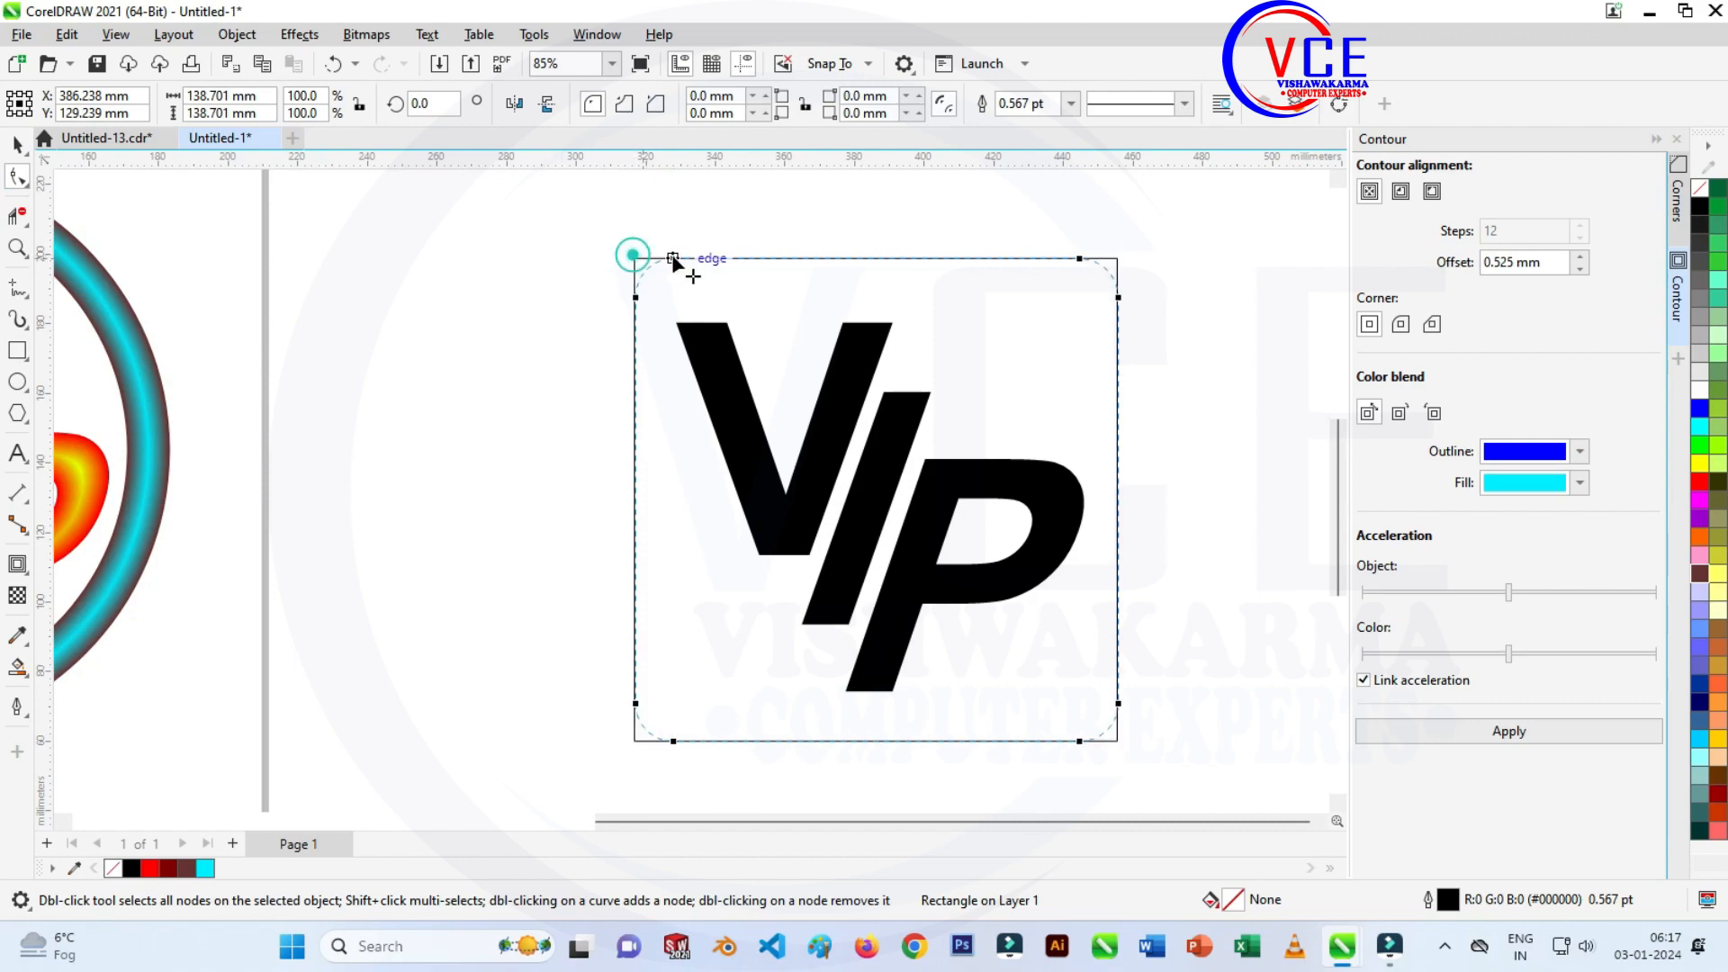
drag(636, 259, 705, 259)
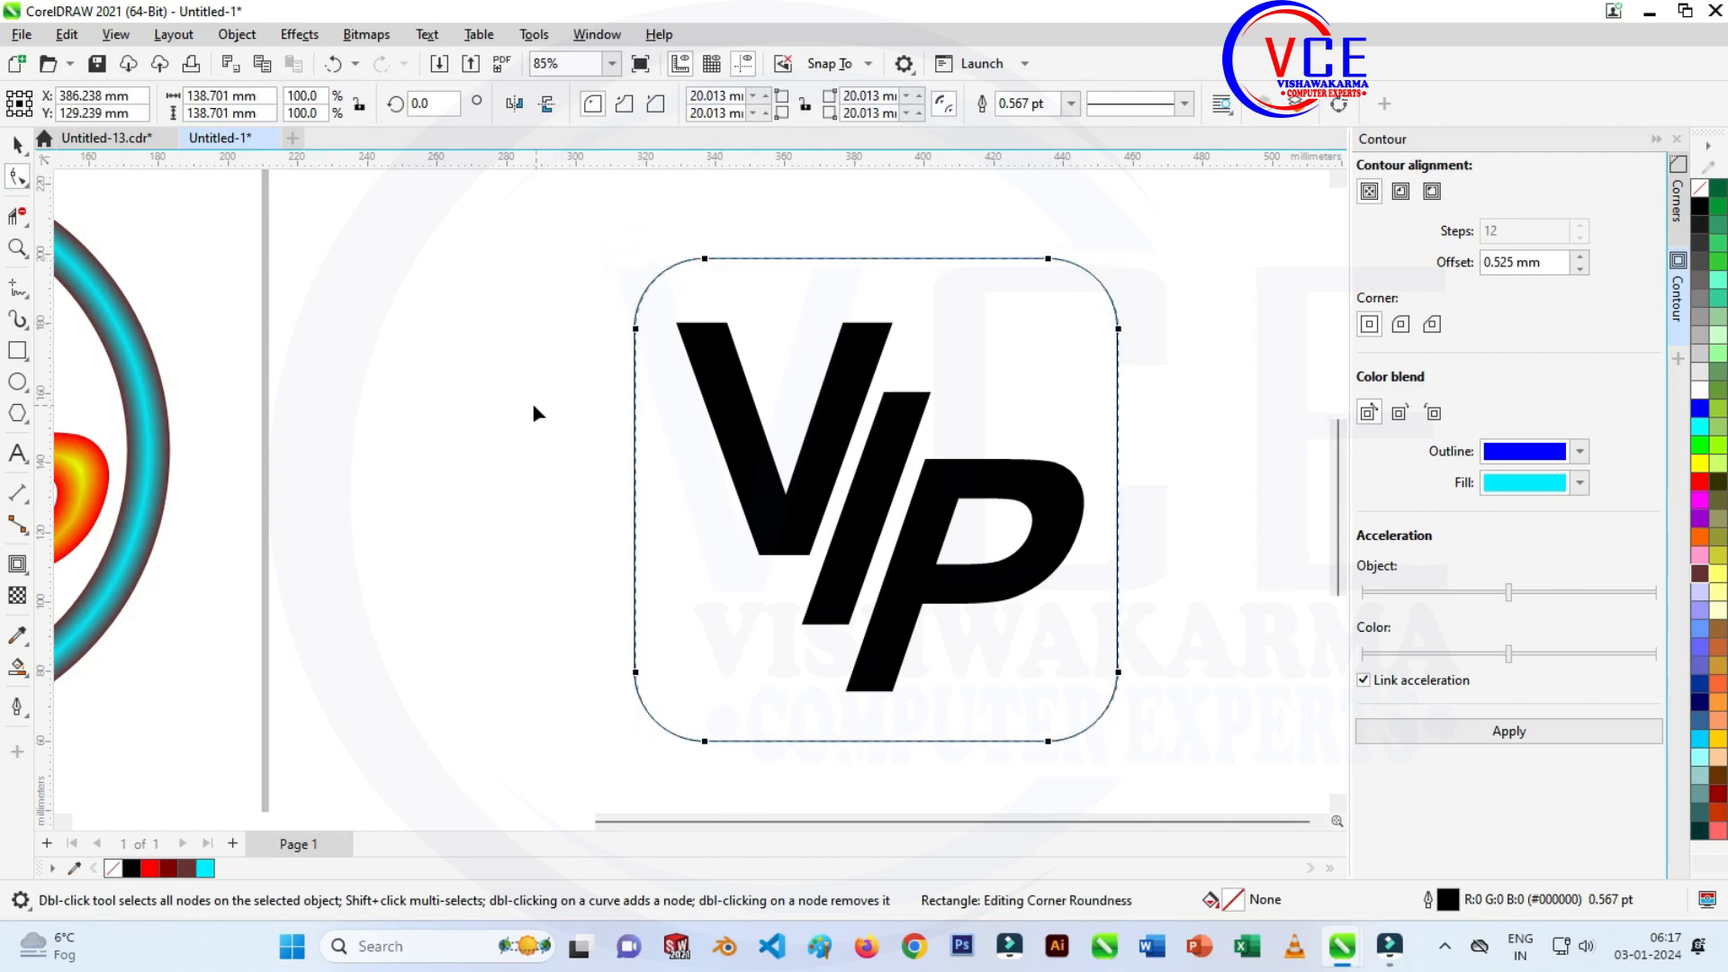
click(1071, 104)
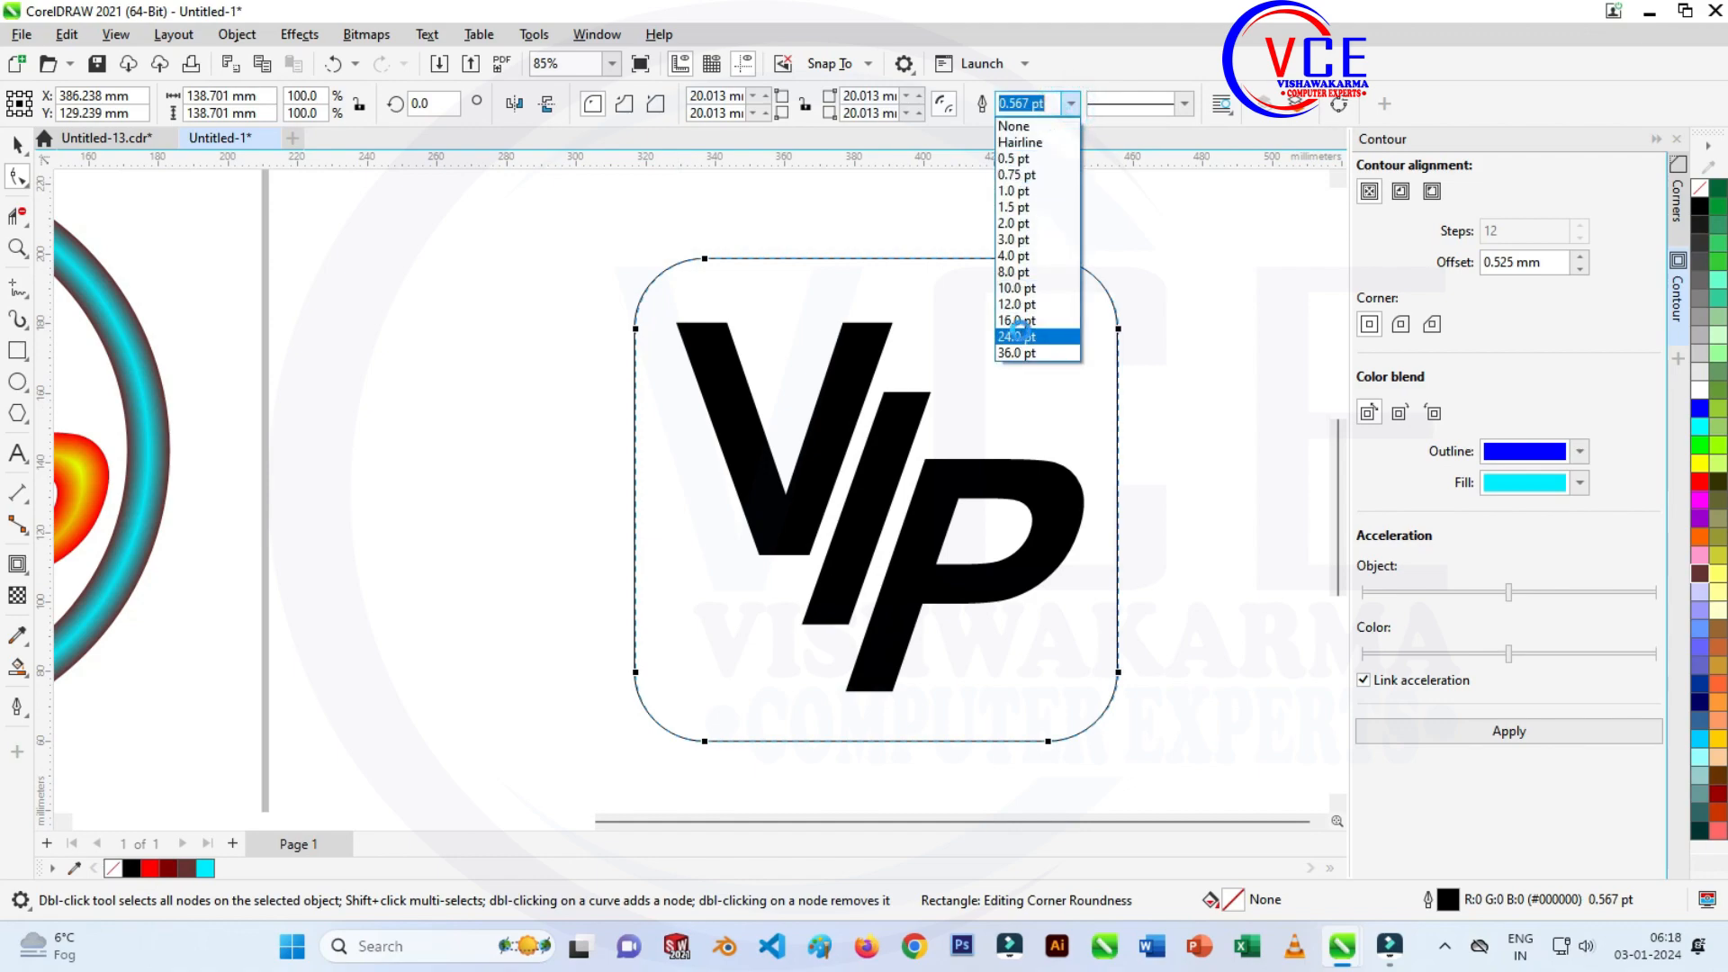
click(1015, 335)
click(1041, 105)
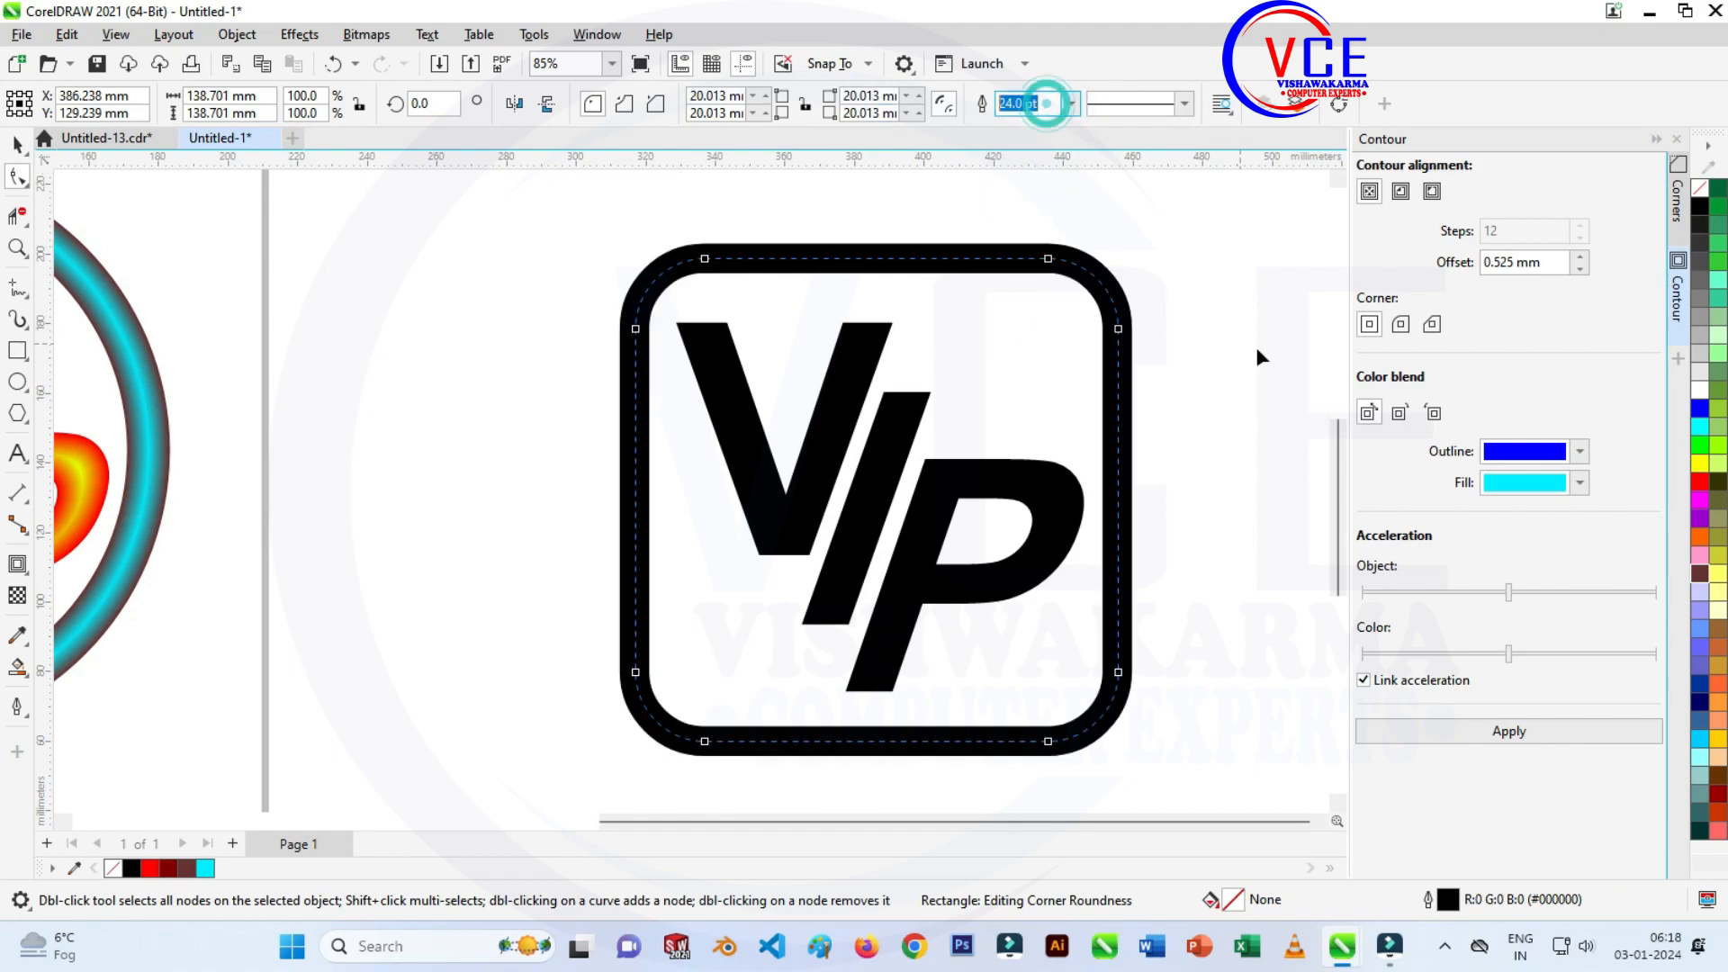
text(35)
key(Return)
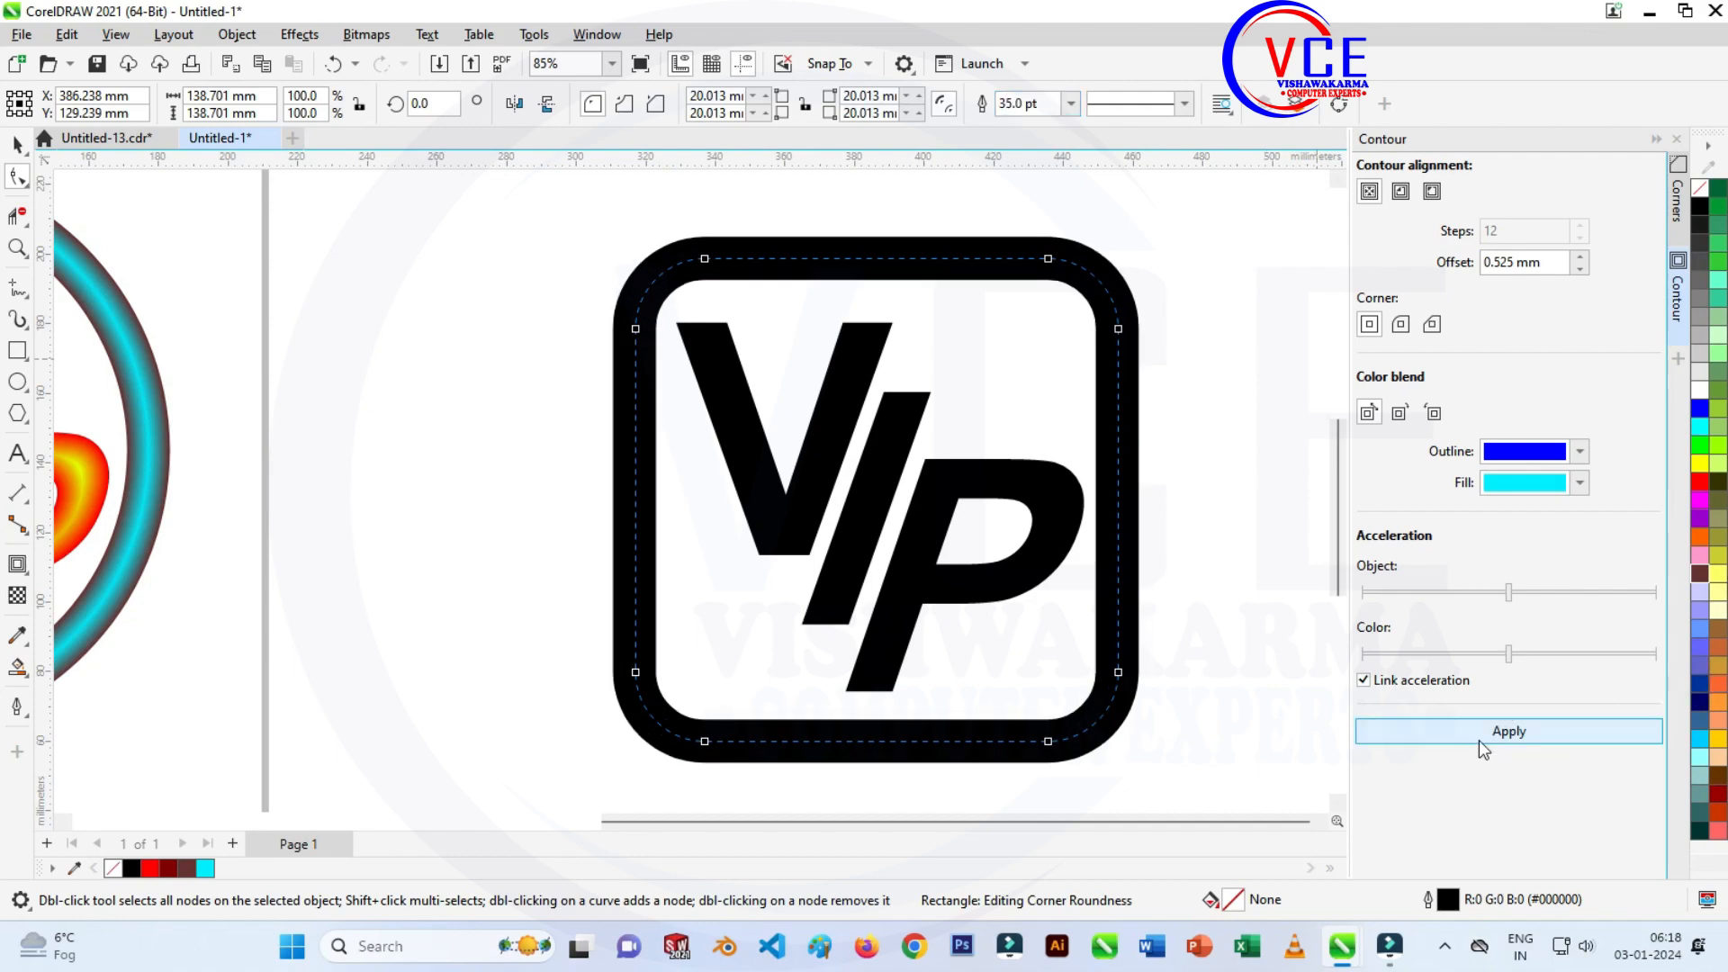
Convert the rounded square's thick outline around the VIP letters to an object.
click(17, 145)
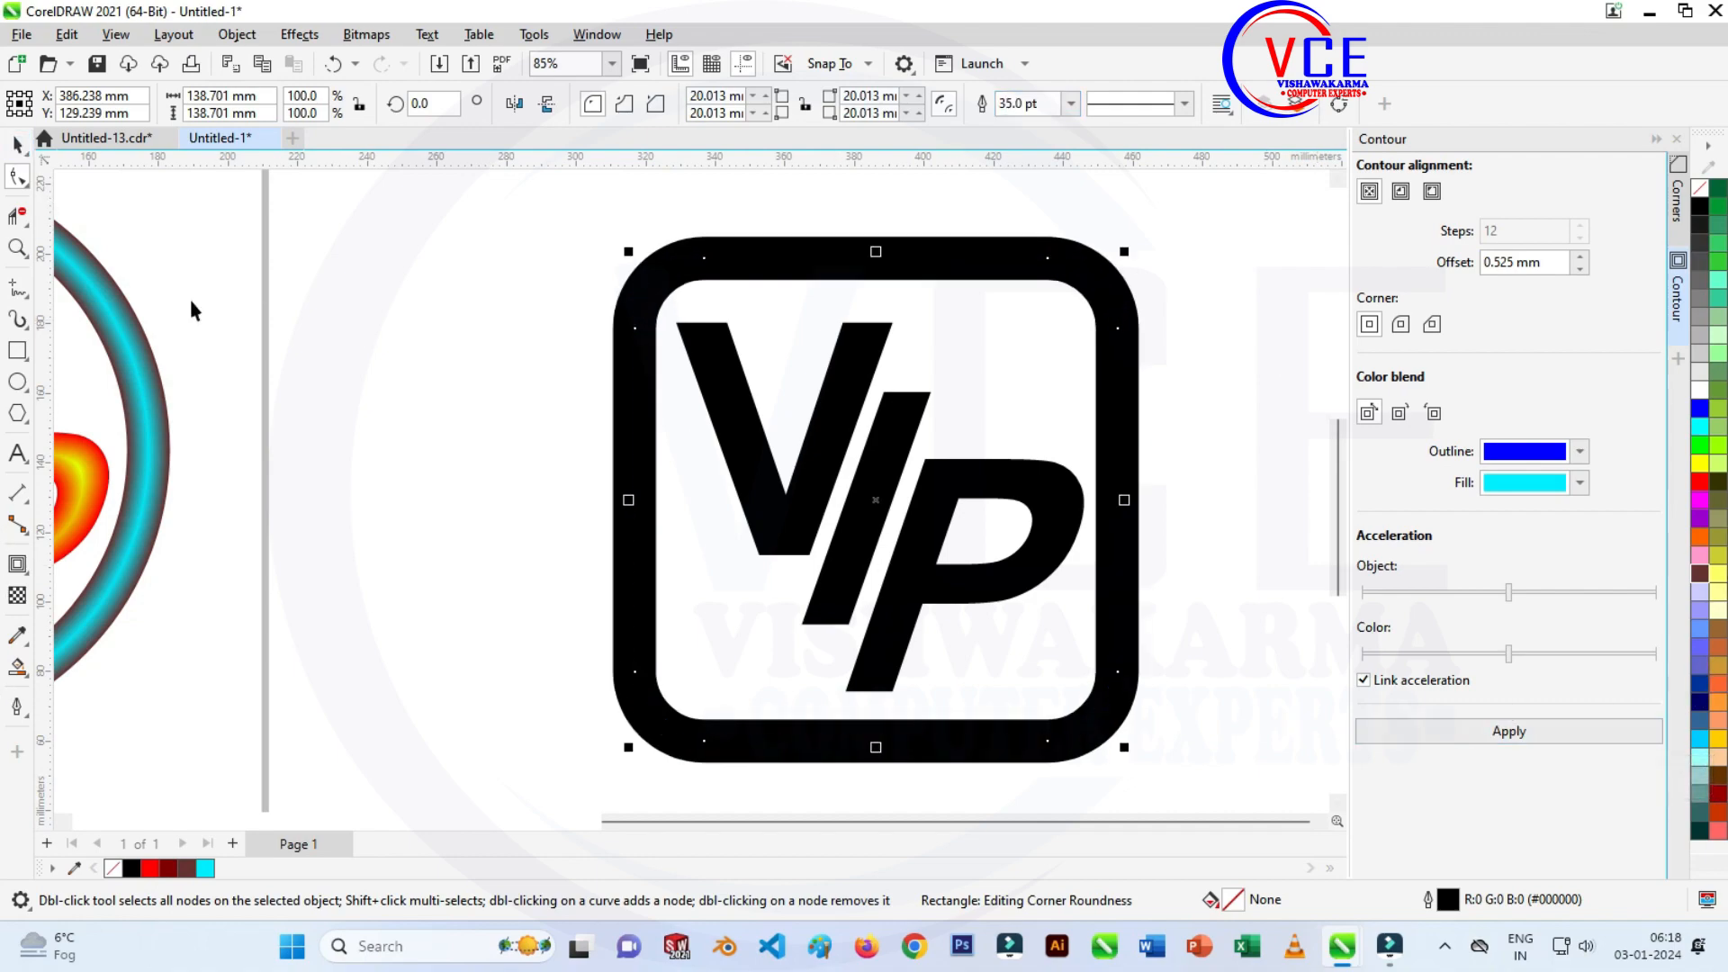
scroll(409, 407, down, 1)
scroll(409, 402, down, 1)
drag(501, 221, 1089, 718)
click(256, 36)
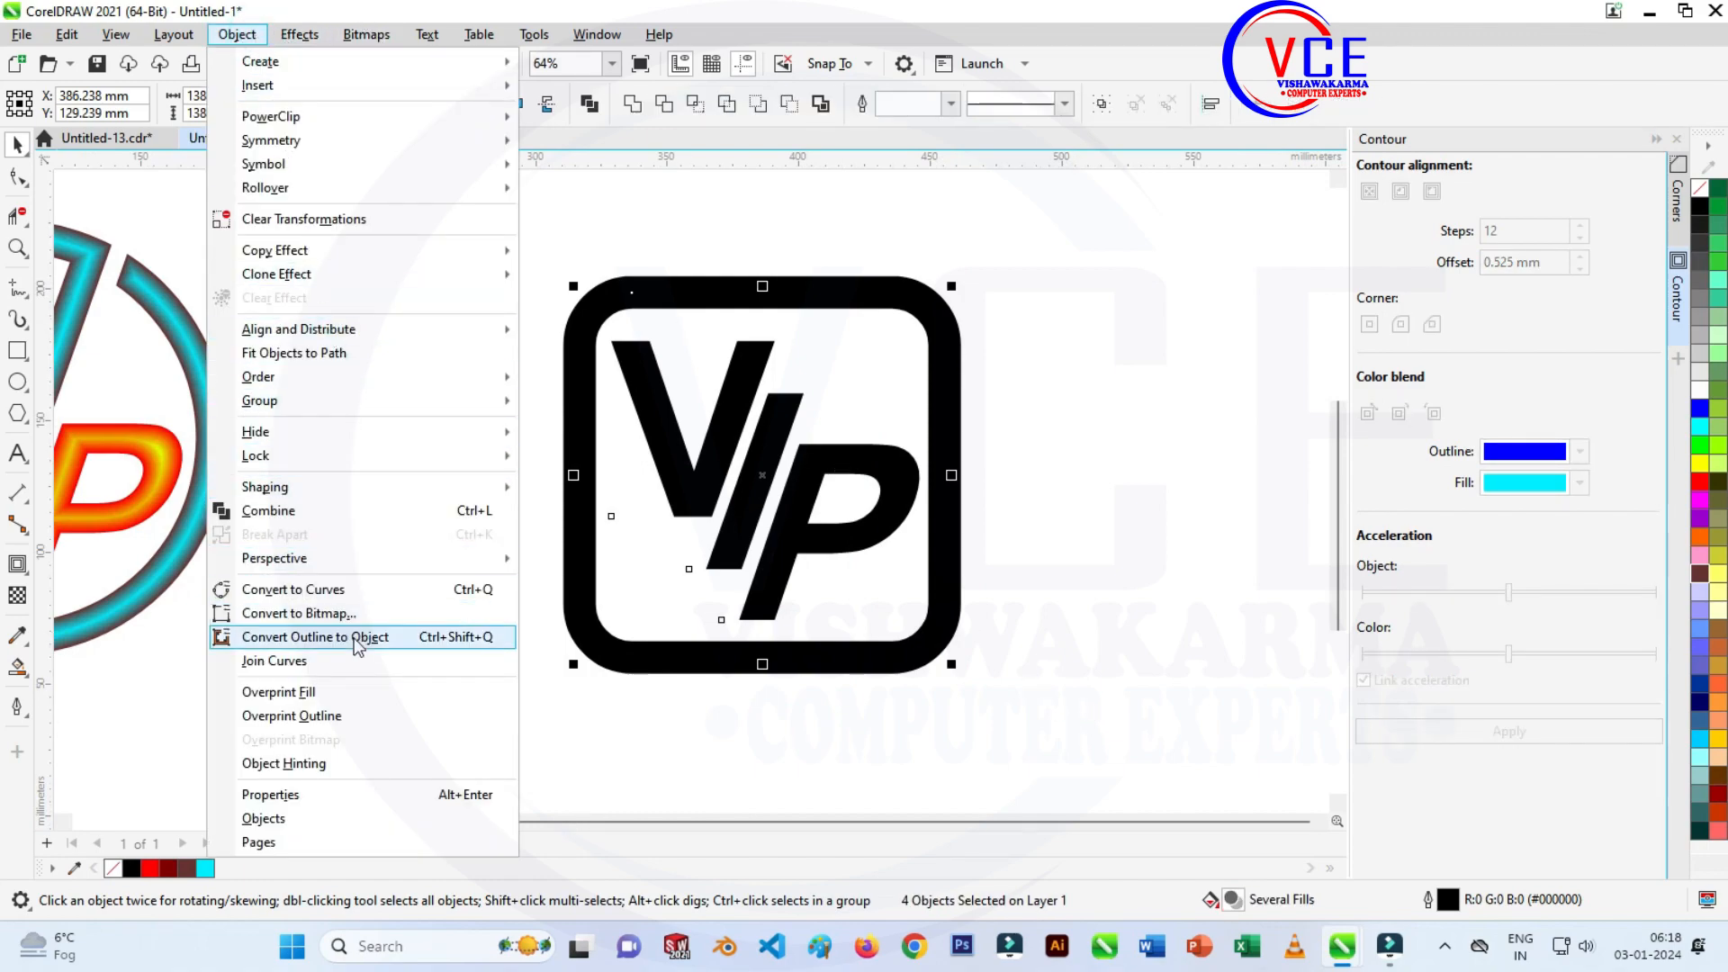
click(358, 639)
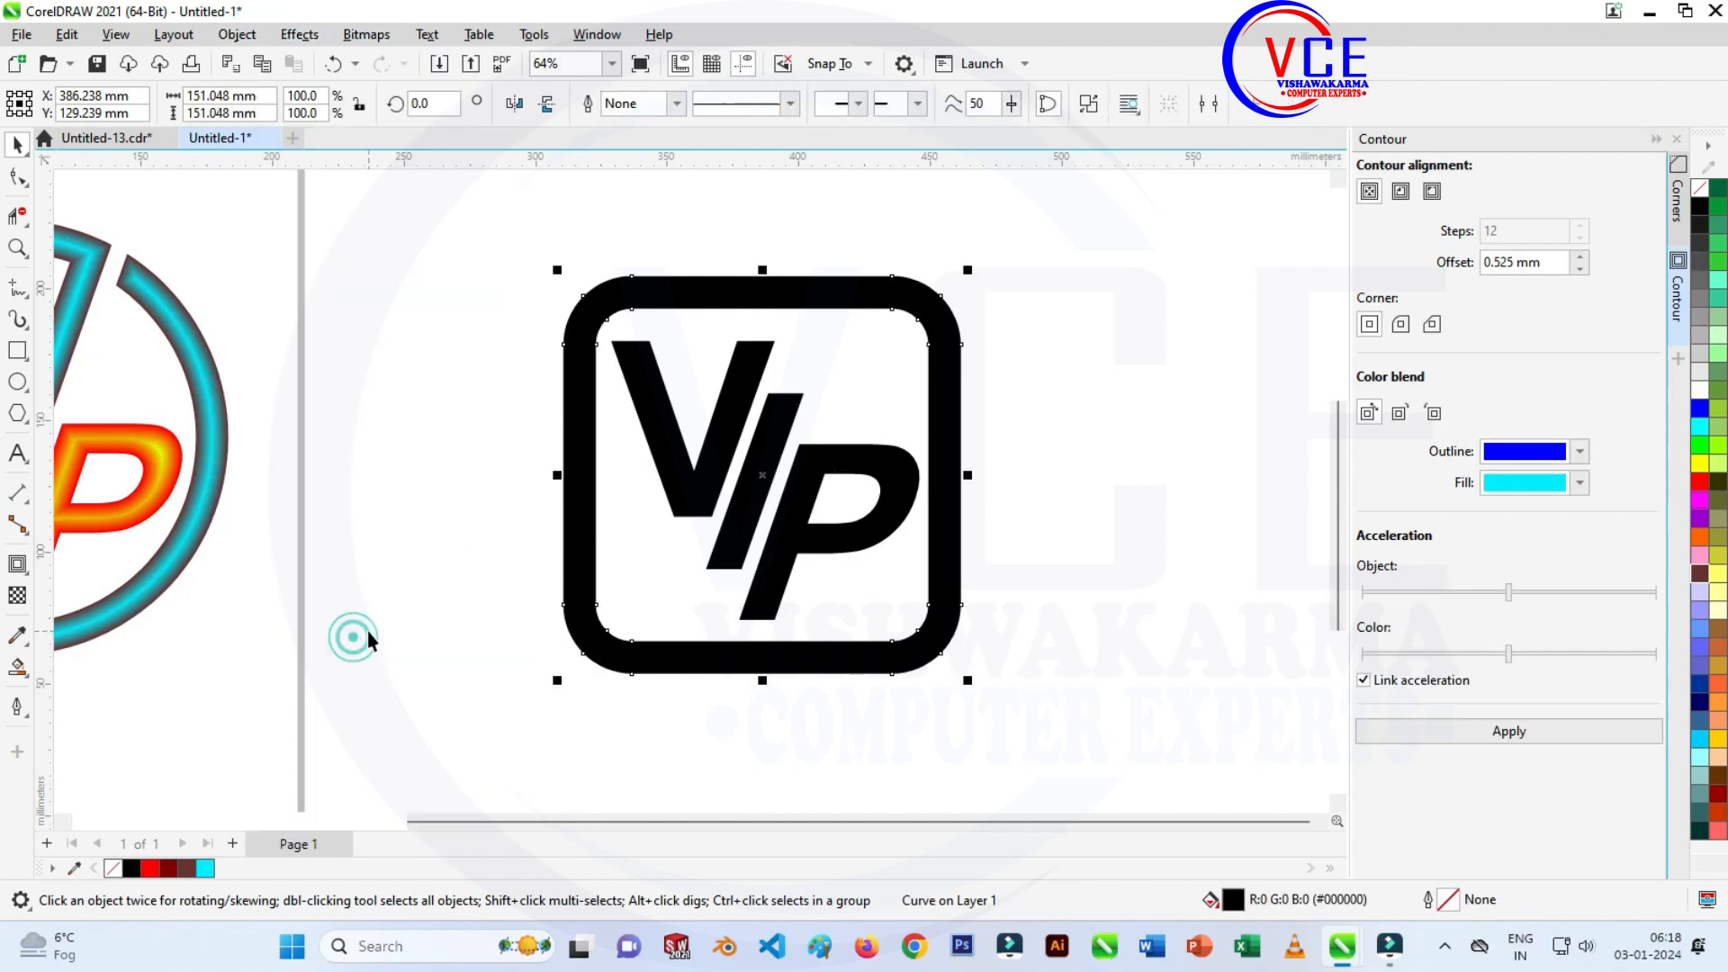
Remove the rounded frame's fill and give it a thin black outline.
click(1699, 186)
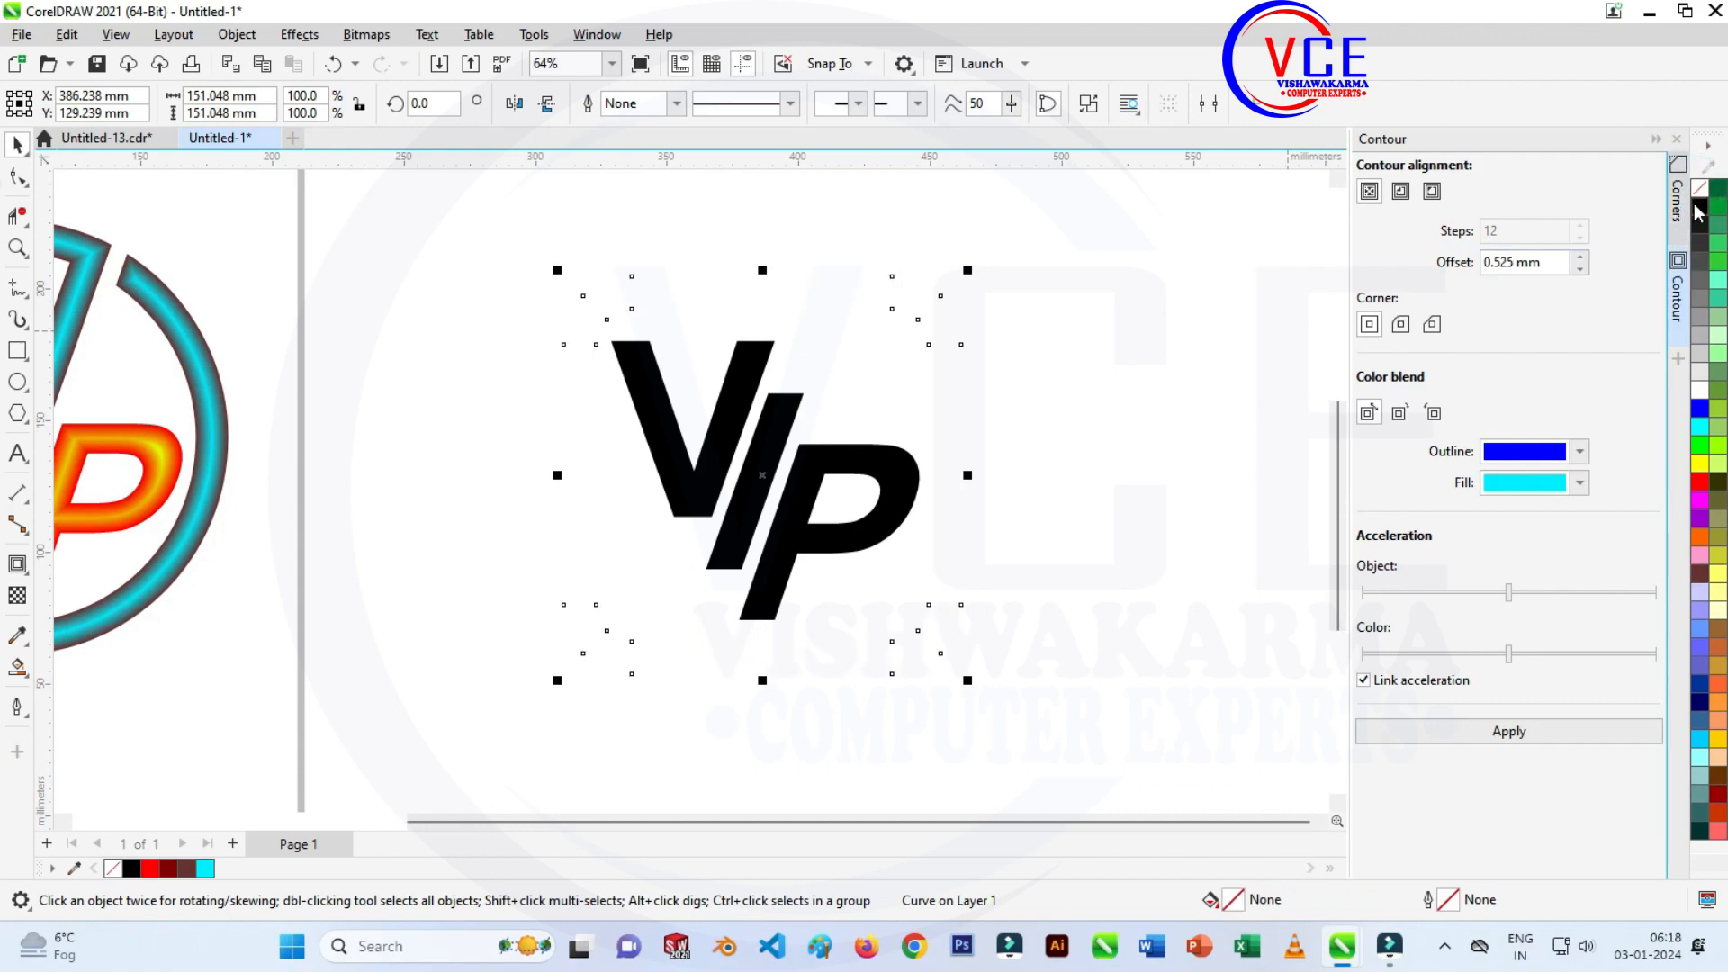
right_click(1699, 212)
click(1665, 218)
click(1246, 378)
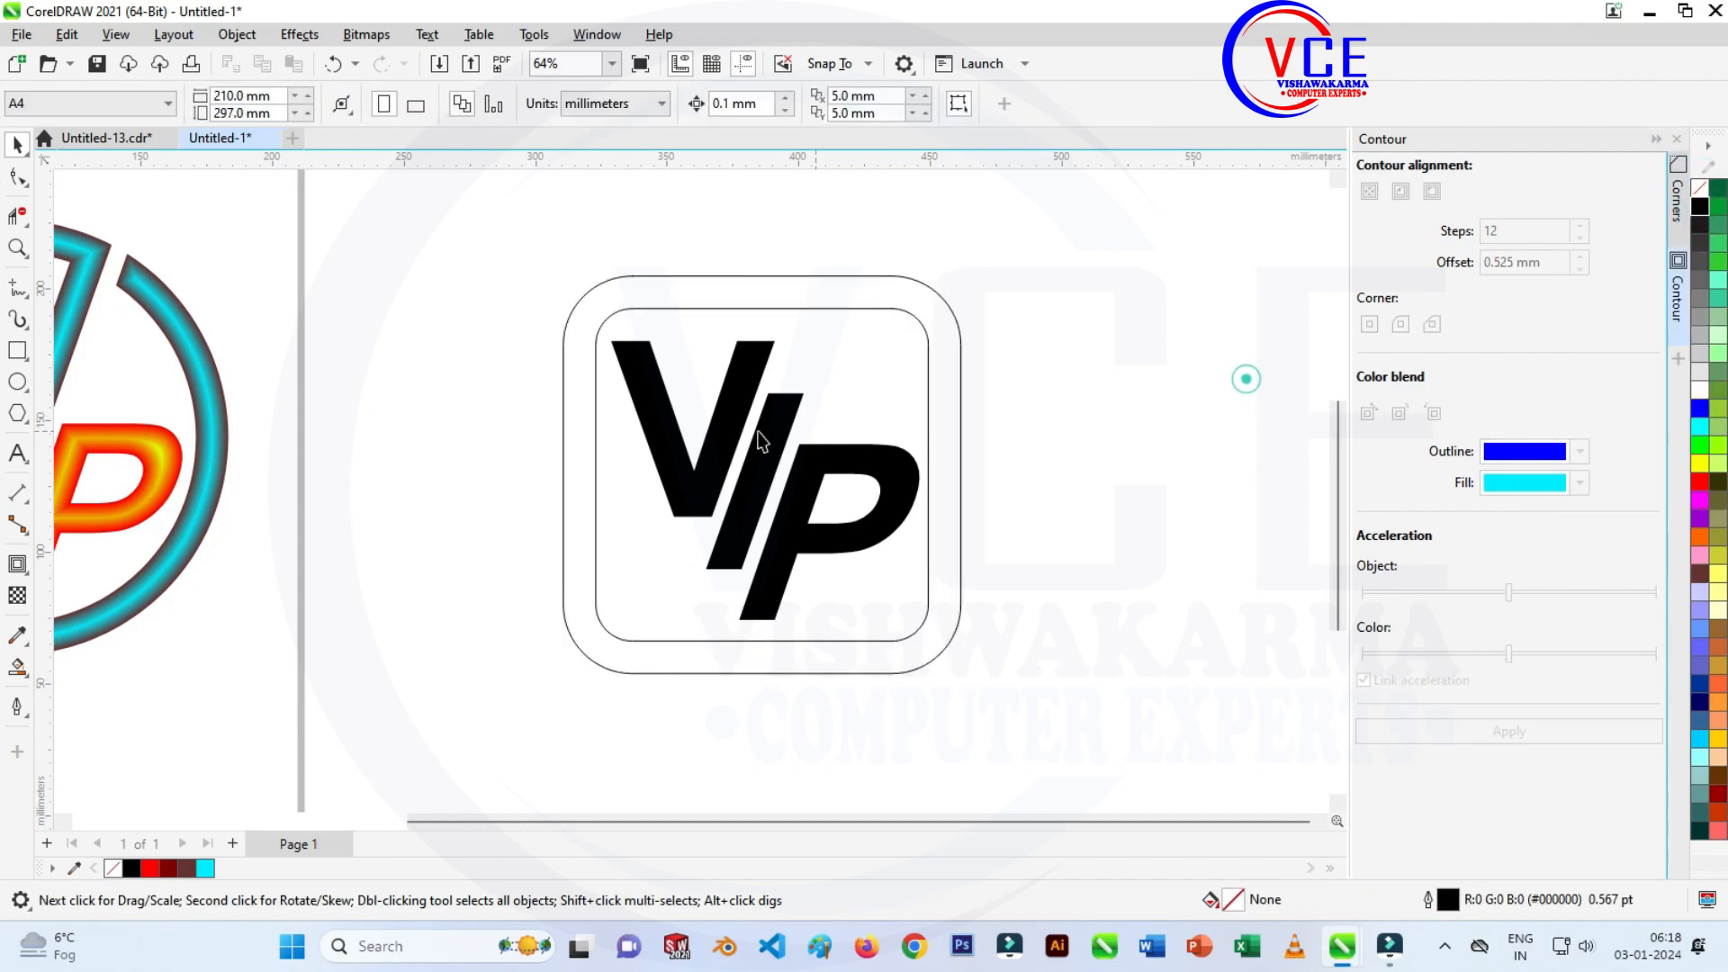
Convert the VIP letters to curves, remove their fill and give them thin black outlines.
drag(535, 221, 1062, 734)
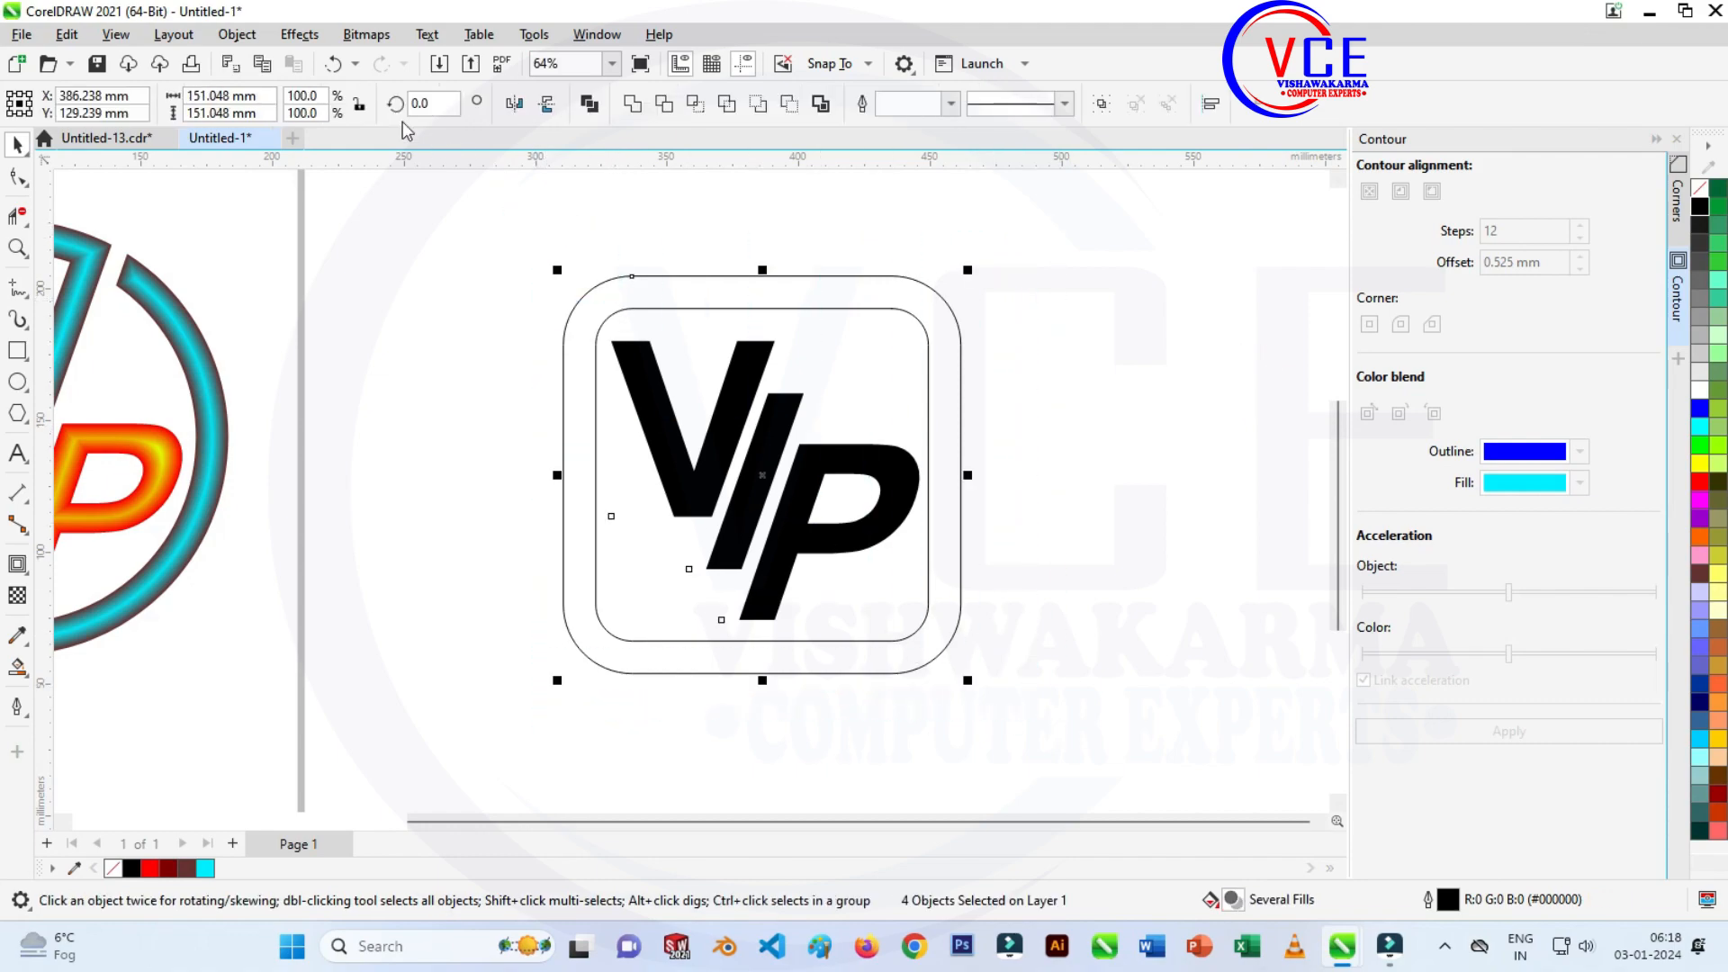
click(236, 34)
click(346, 590)
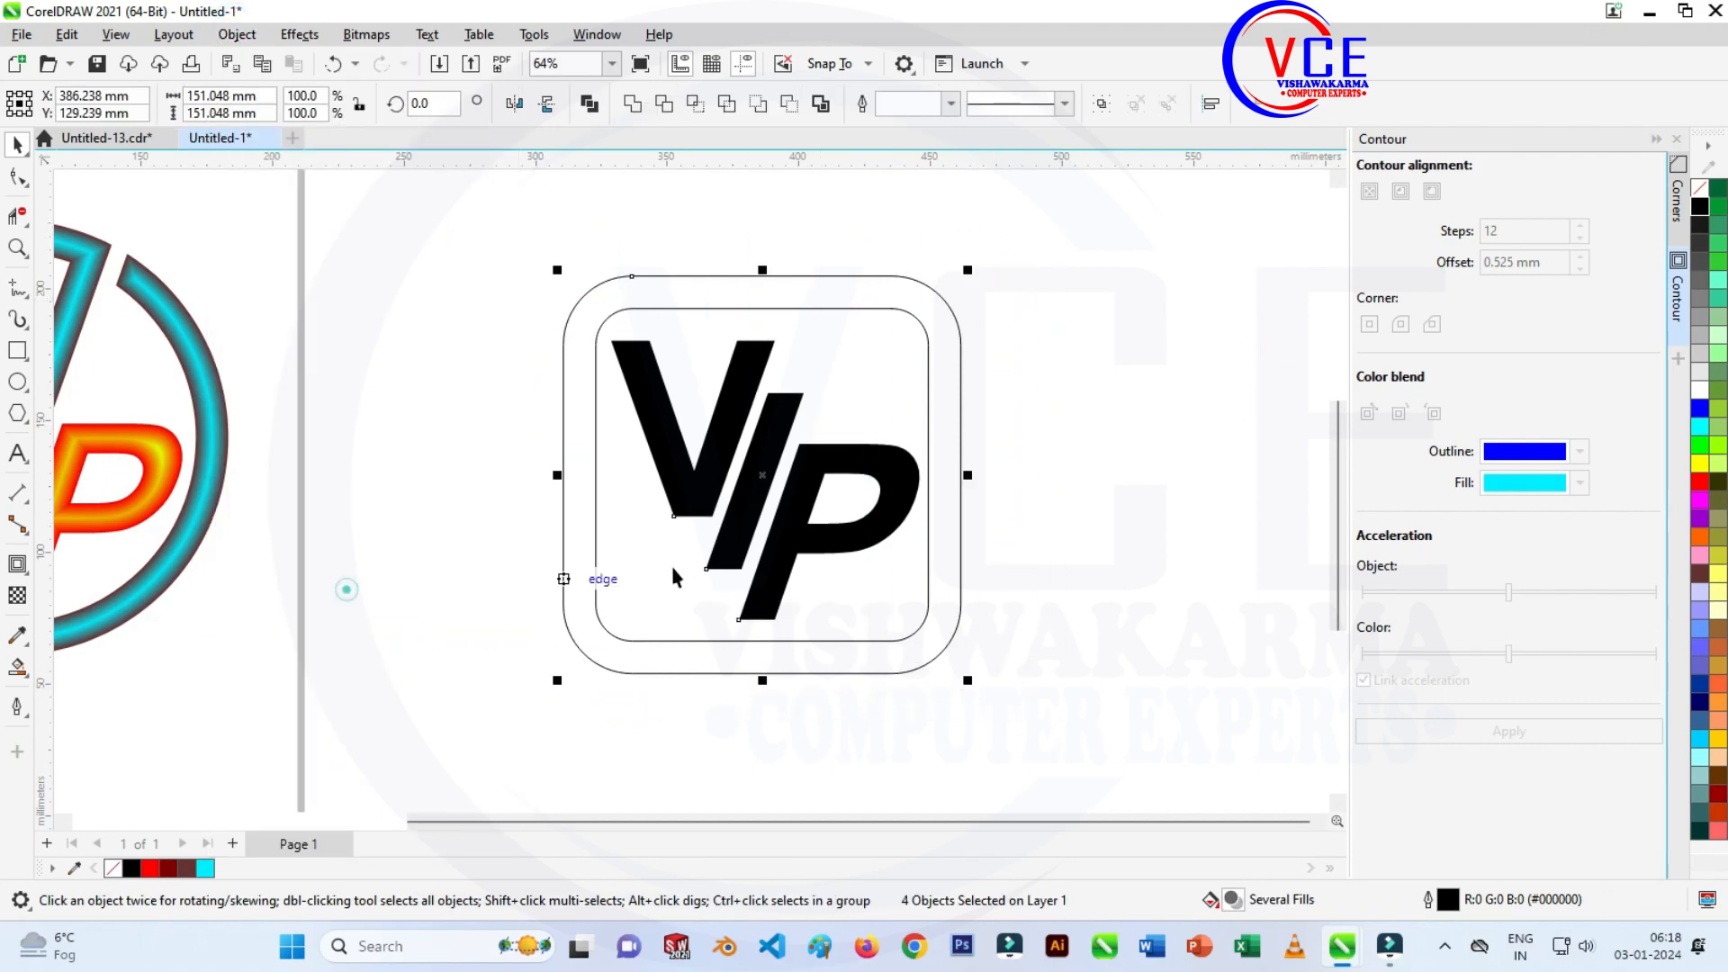
click(1710, 197)
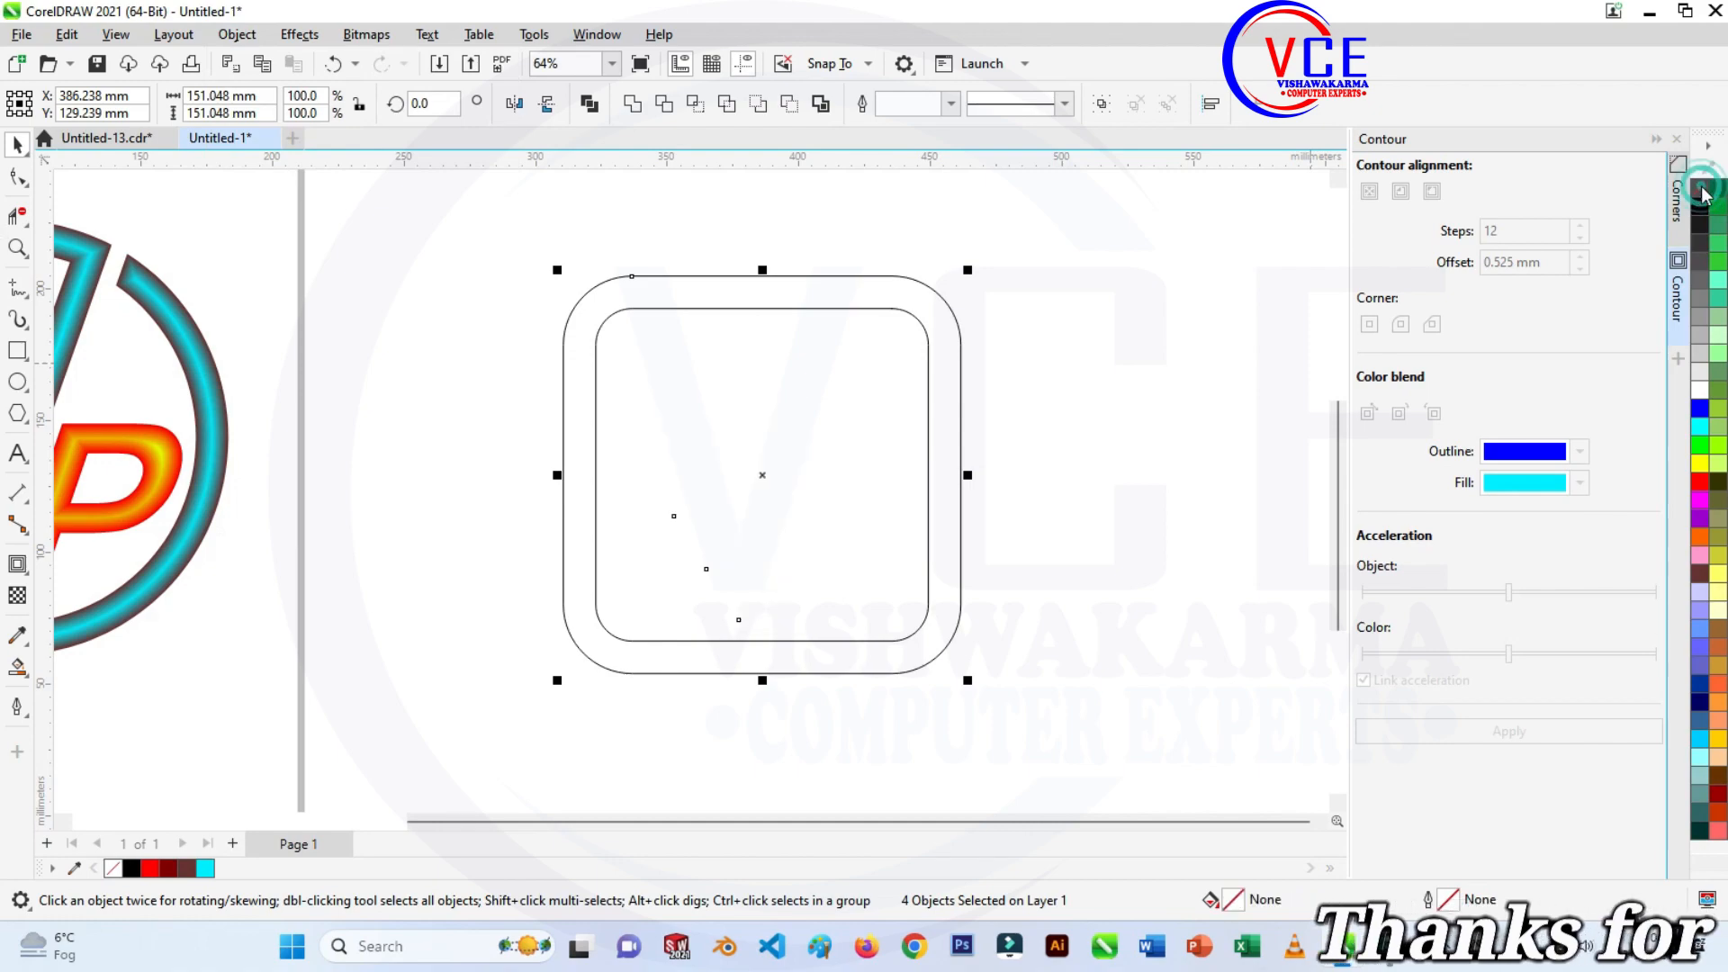
right_click(1707, 207)
click(1611, 221)
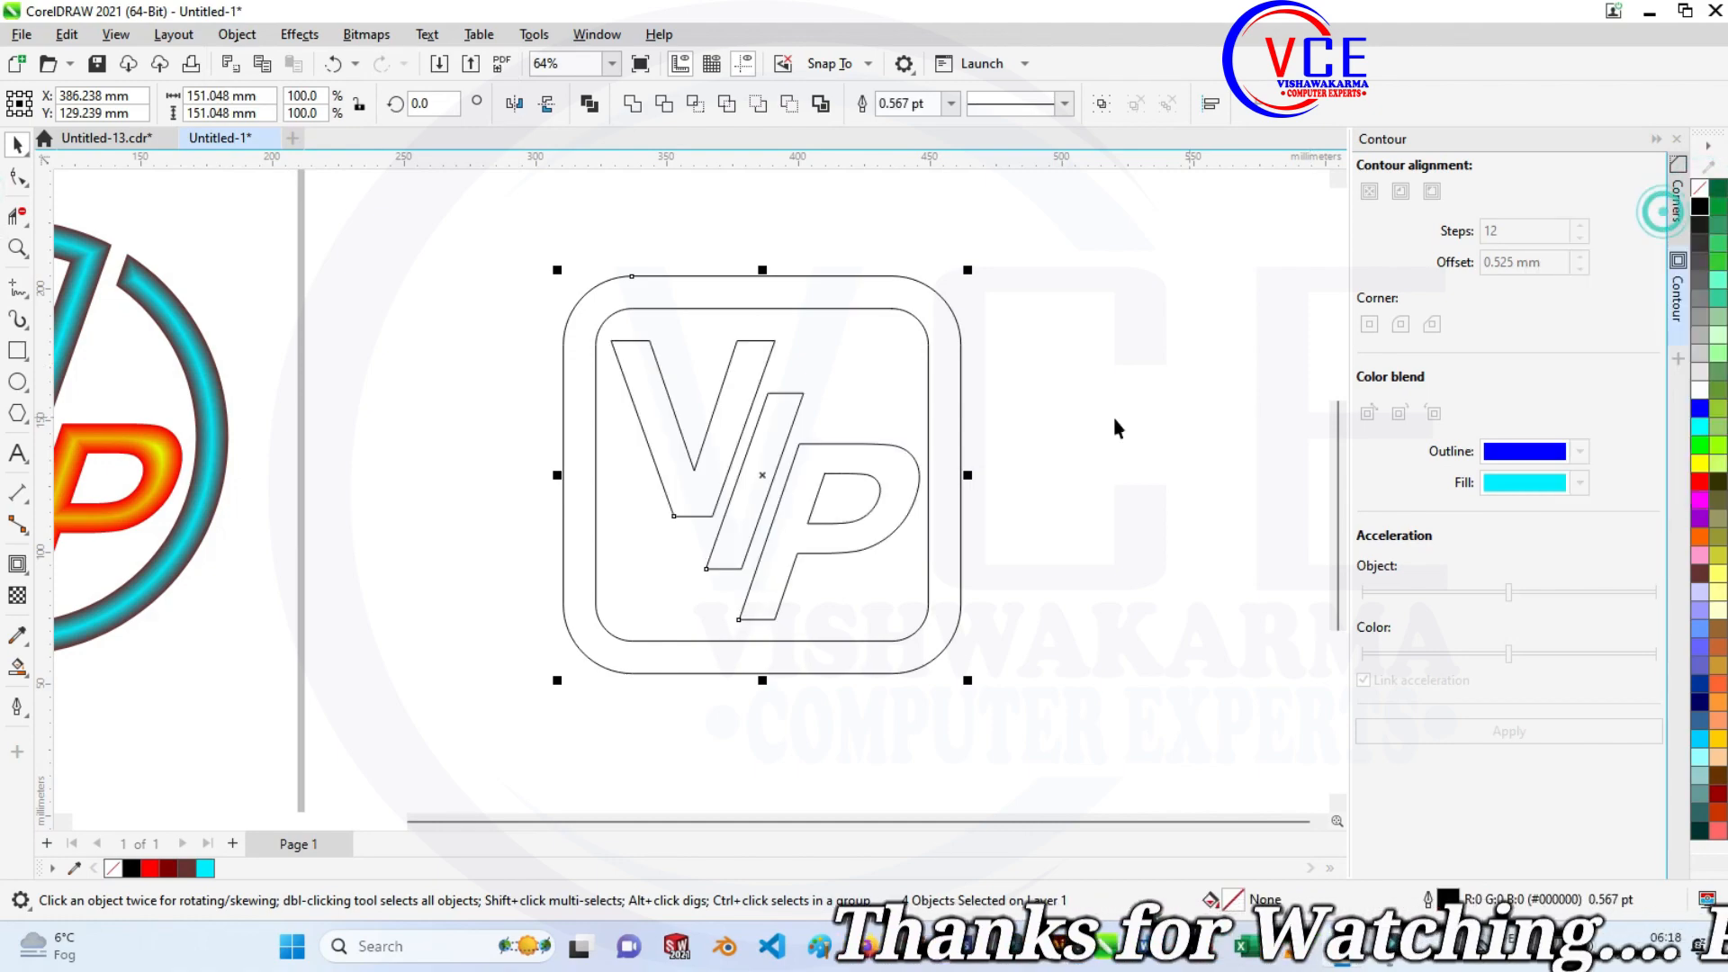
Extend the upper end of the V's right arm along its slant into the frame's upper band.
scroll(989, 389, up, 3)
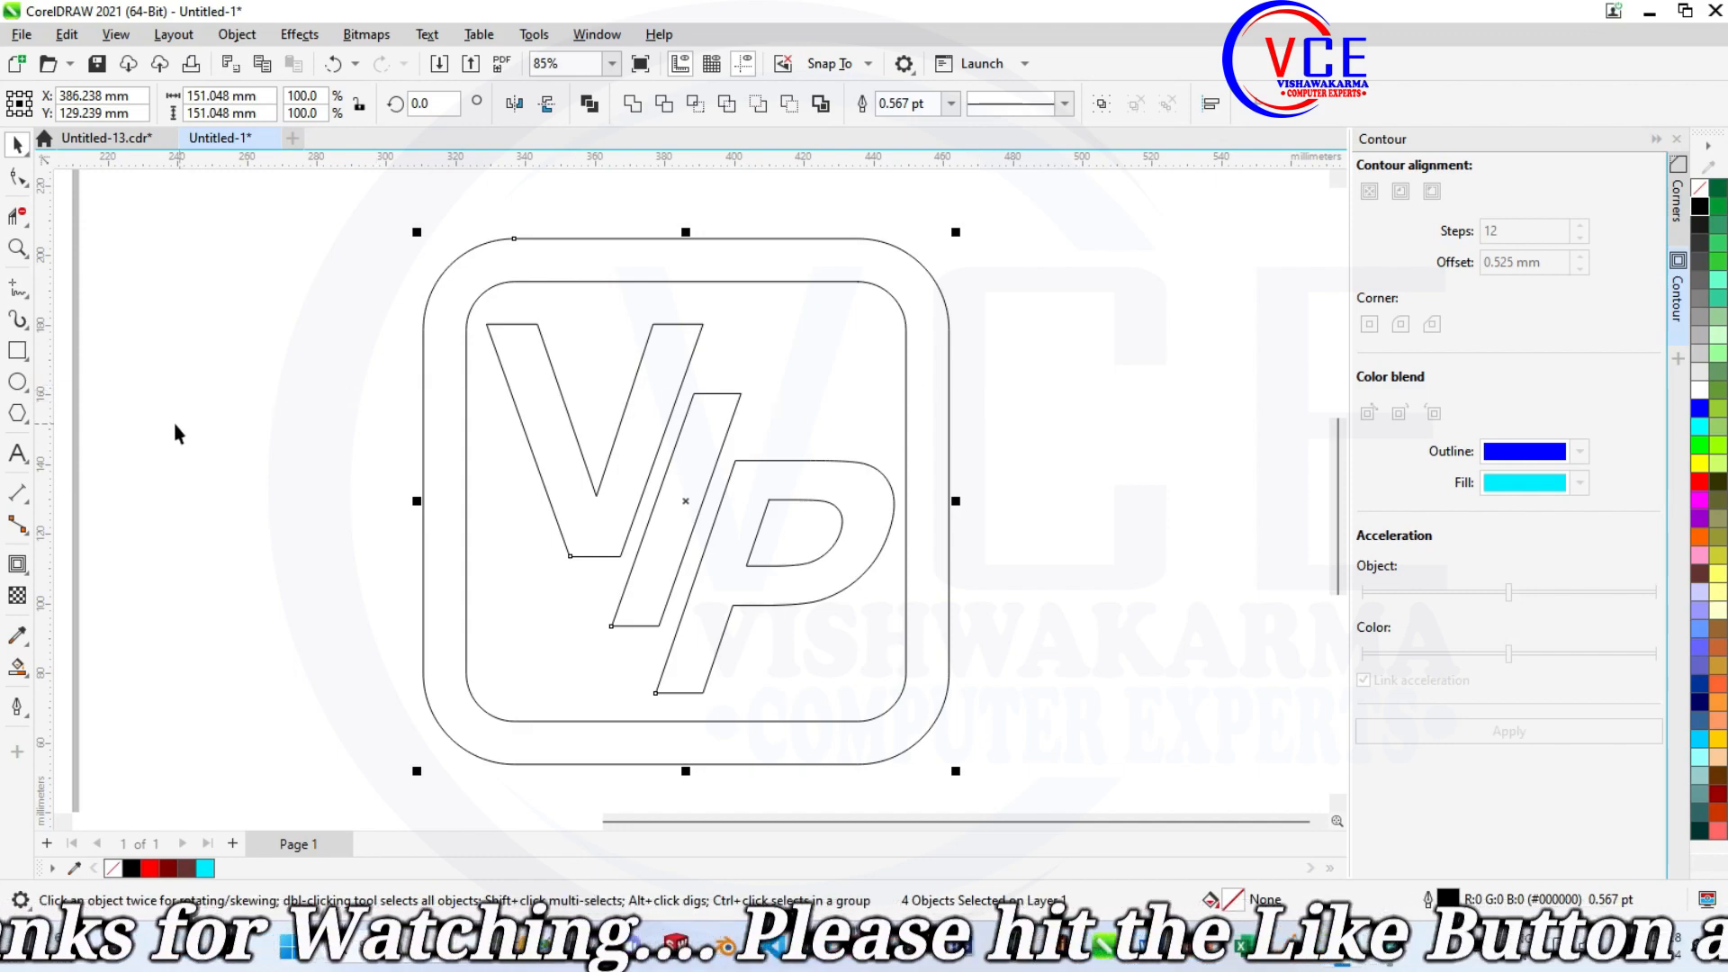
click(18, 176)
scroll(656, 214, up, 2)
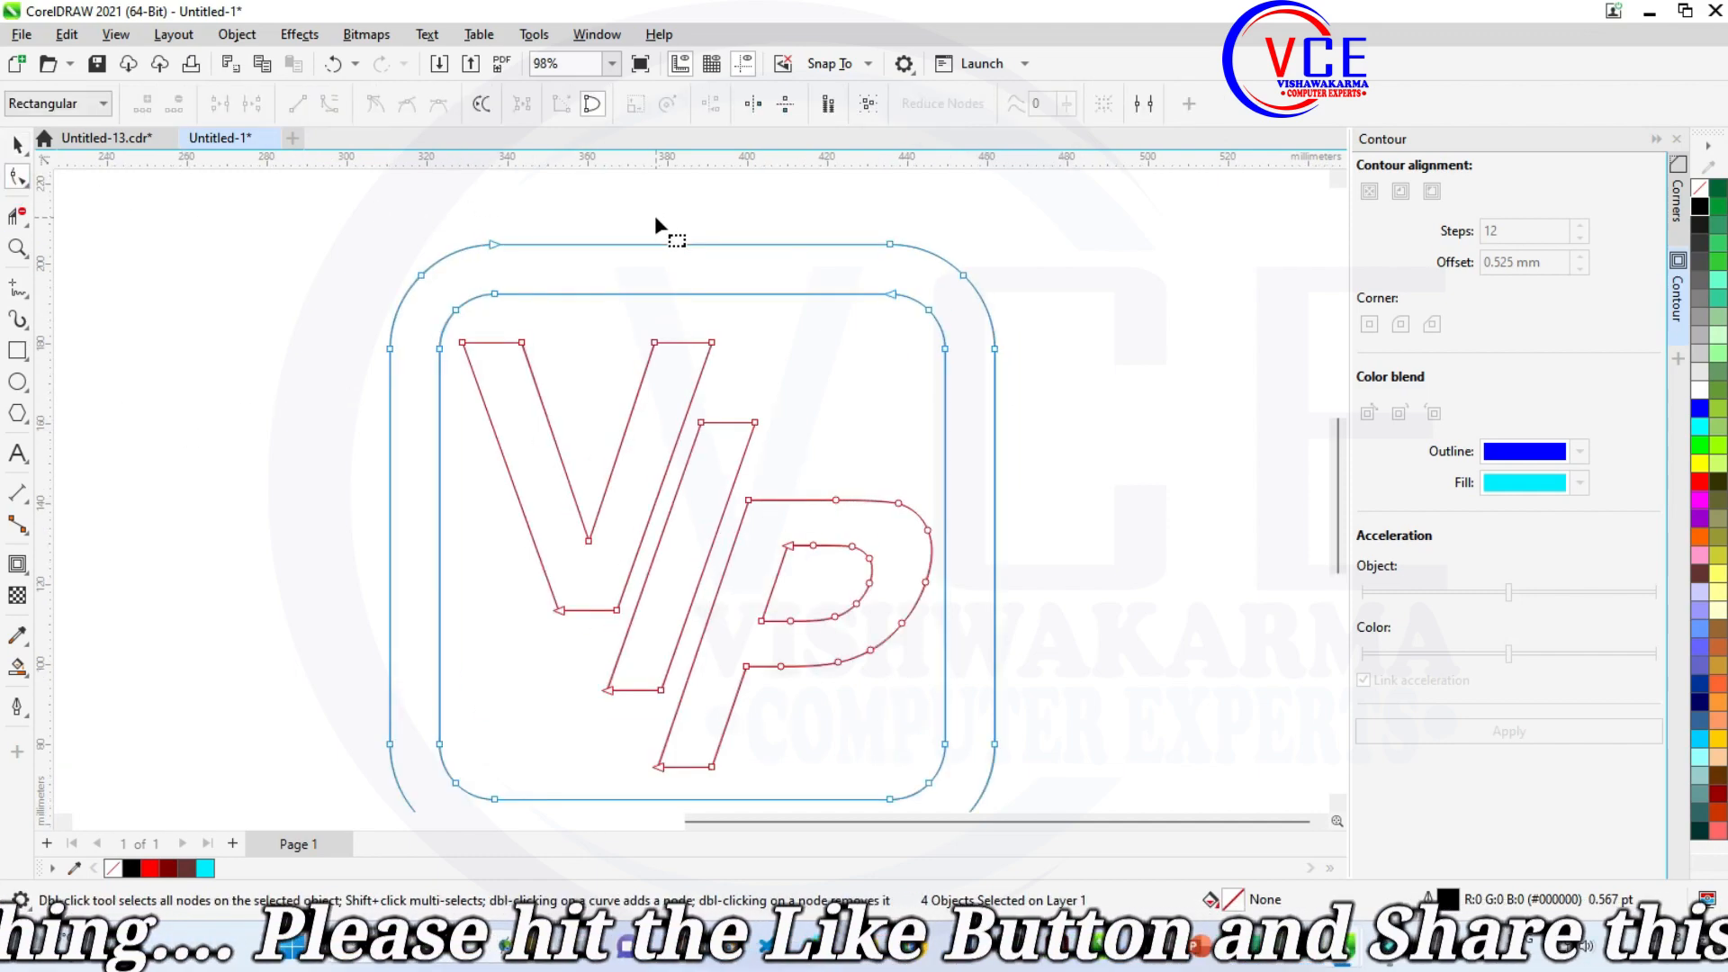
drag(743, 331, 747, 289)
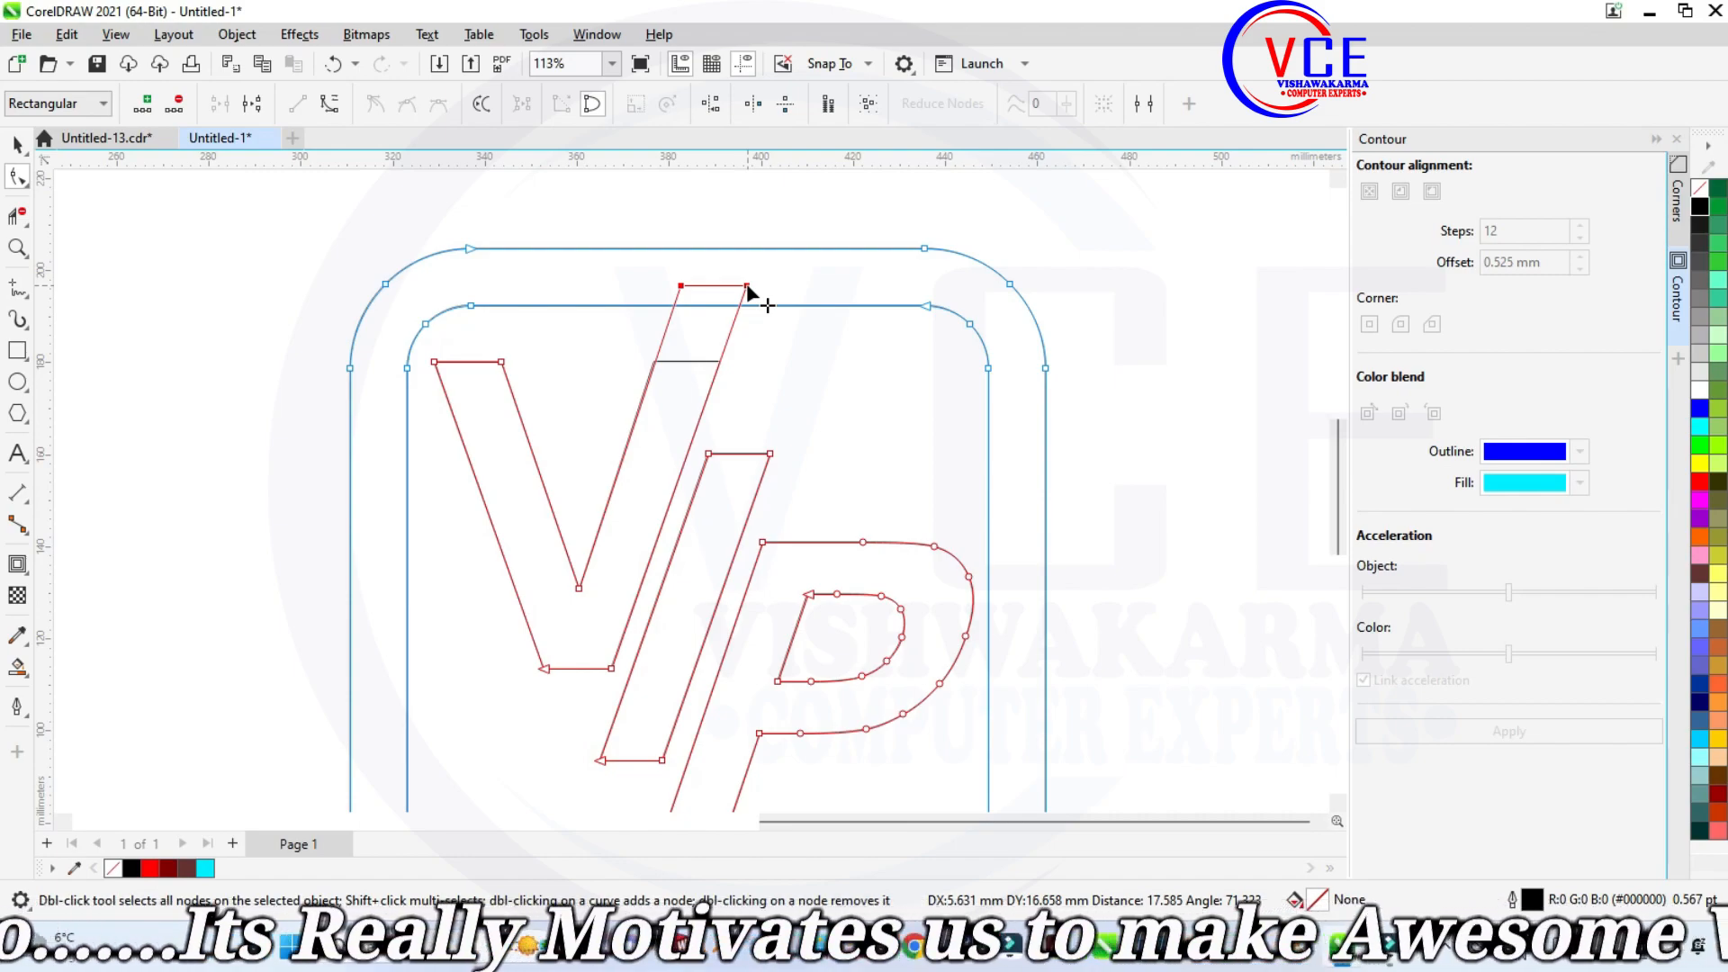
drag(747, 290, 758, 279)
Extend the lower end of the P's stem along its slant into the frame's lower band.
scroll(770, 283, down, 5)
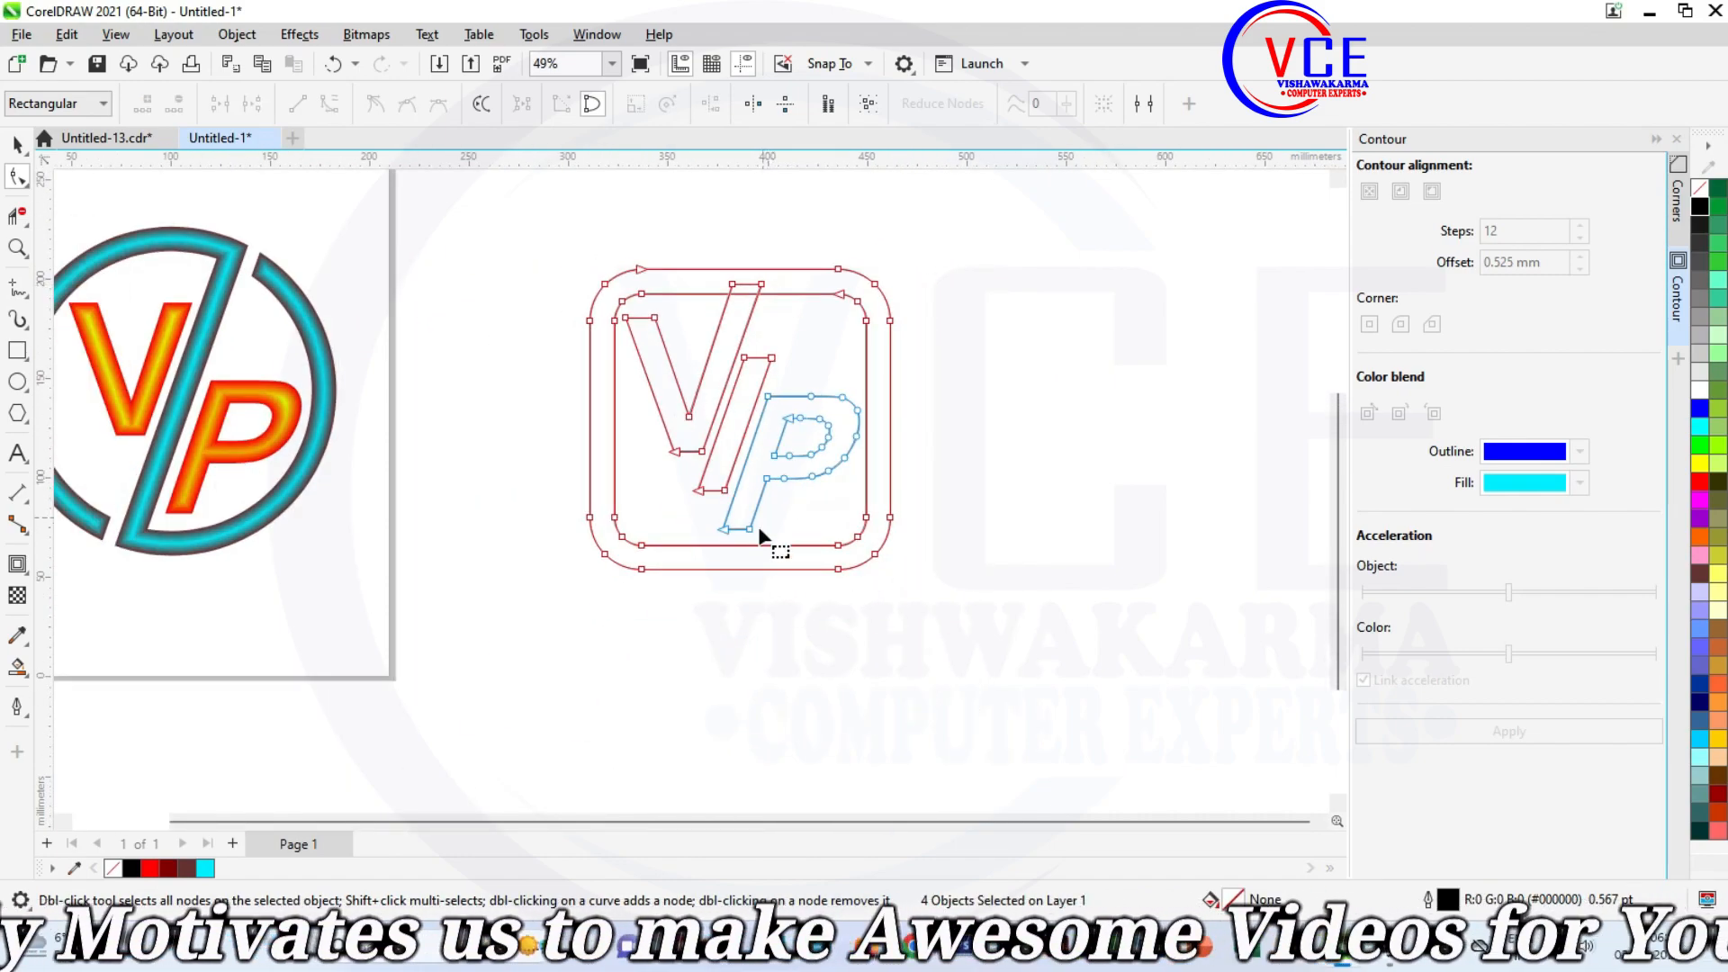
scroll(761, 518, up, 4)
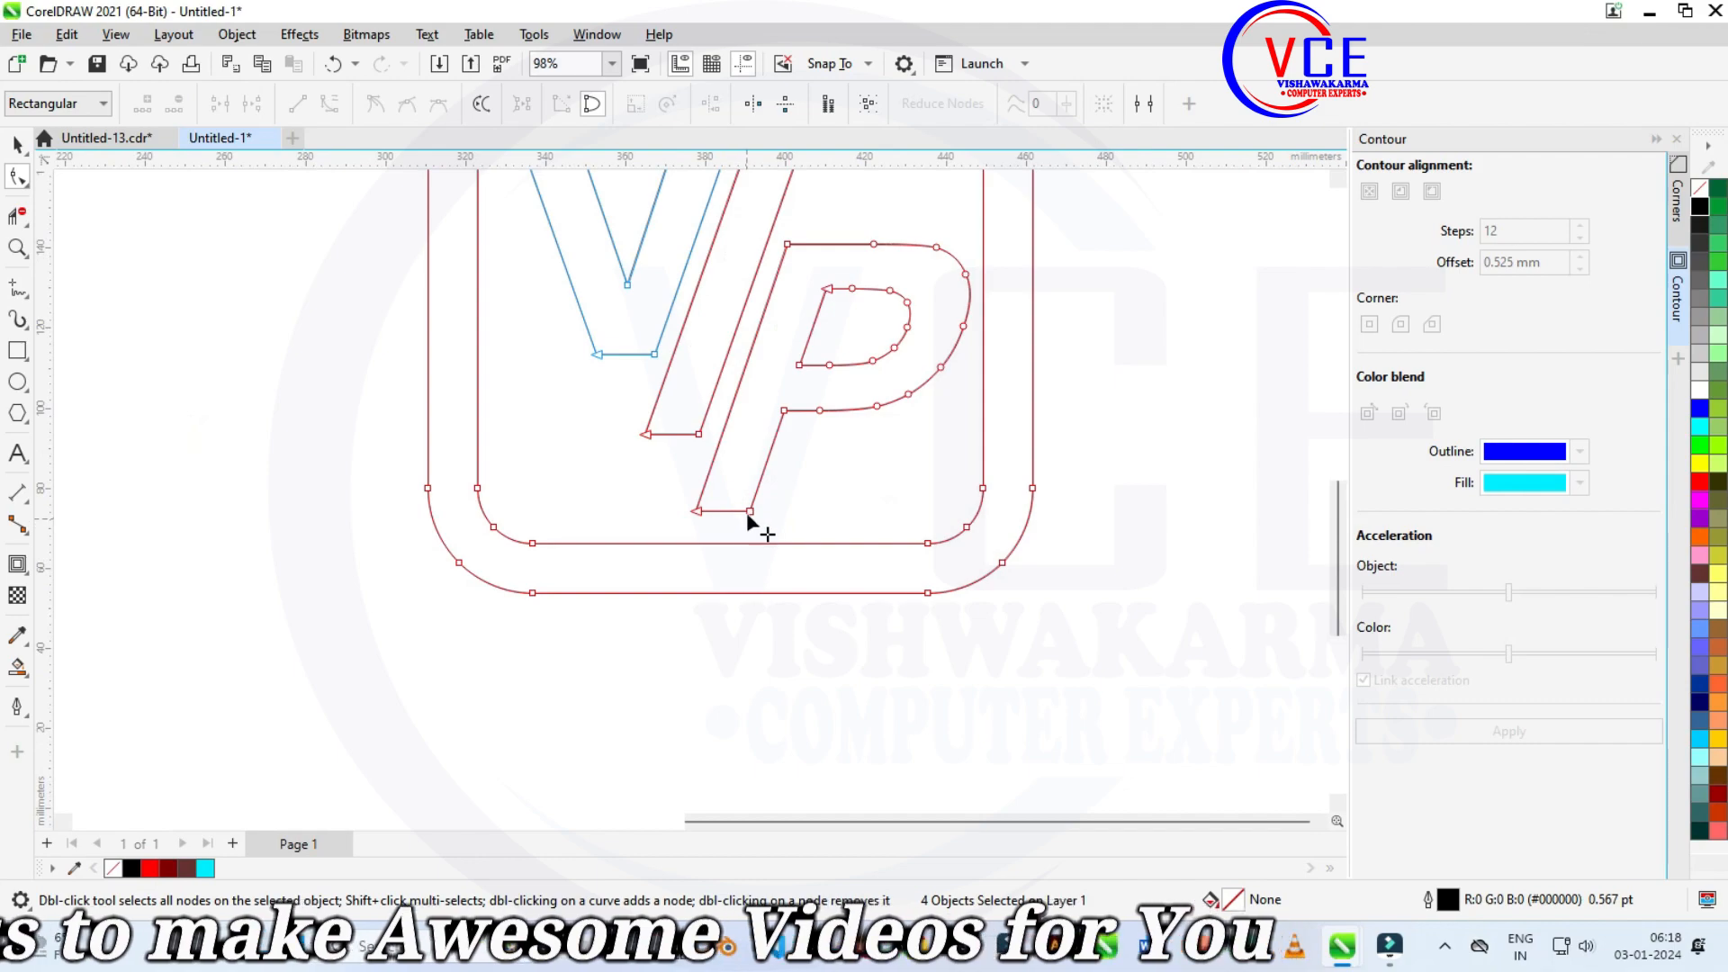
drag(729, 568, 736, 561)
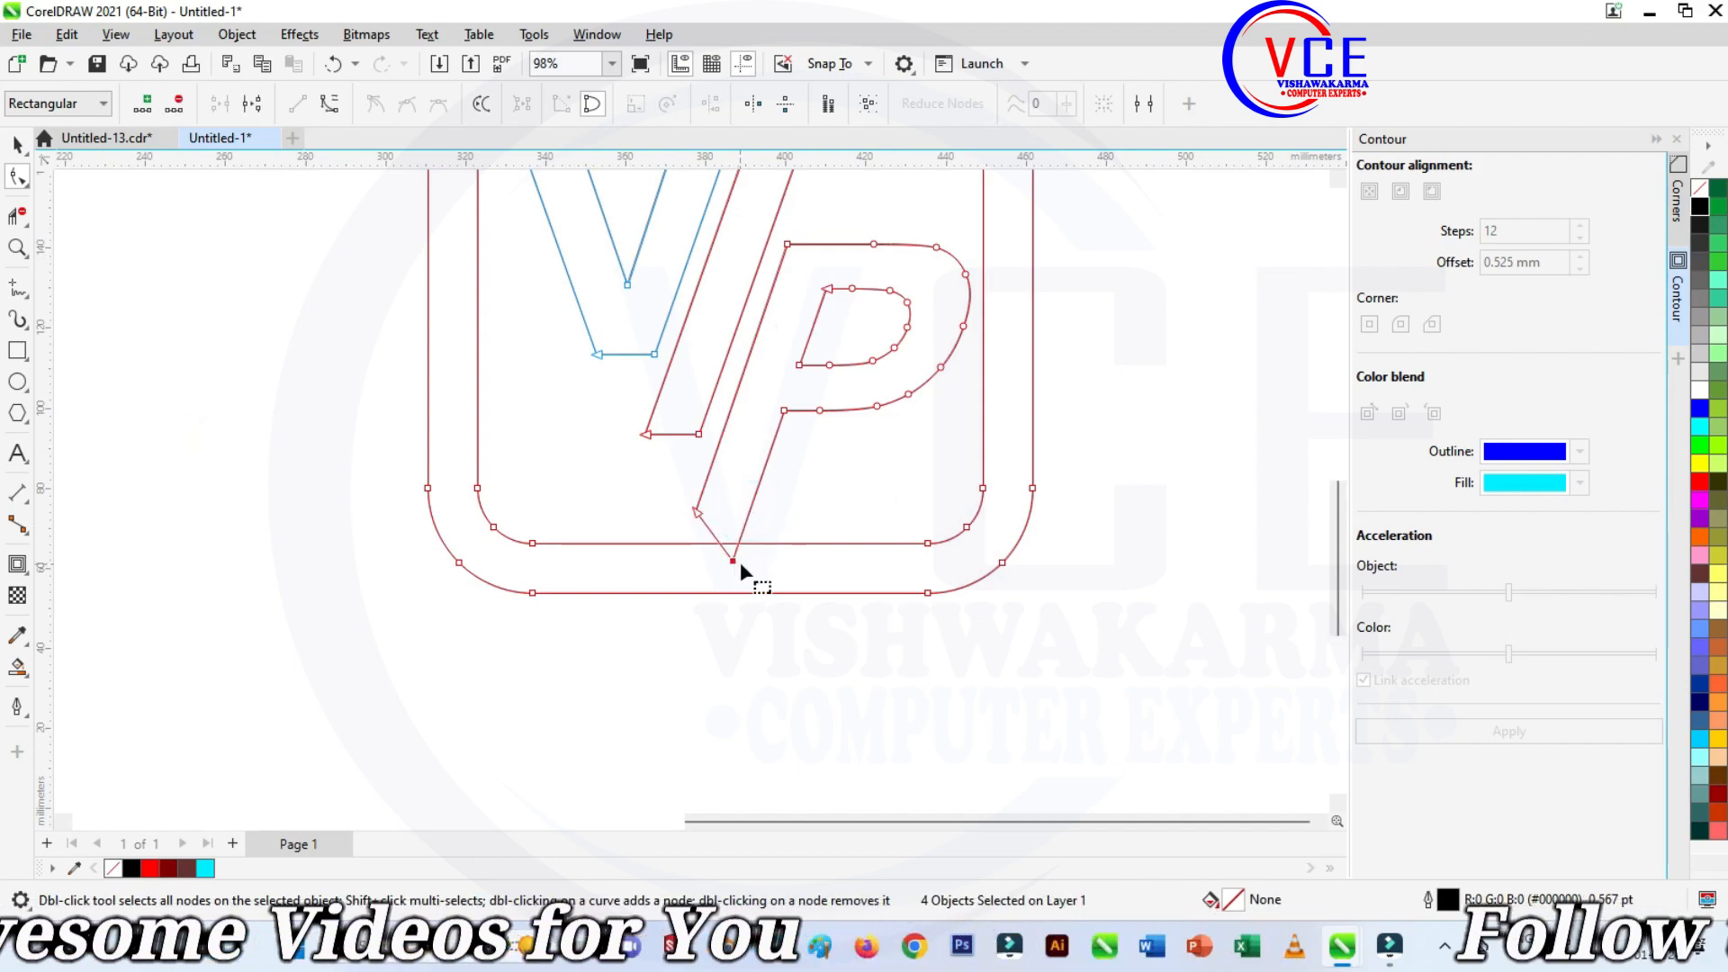
drag(779, 494, 729, 570)
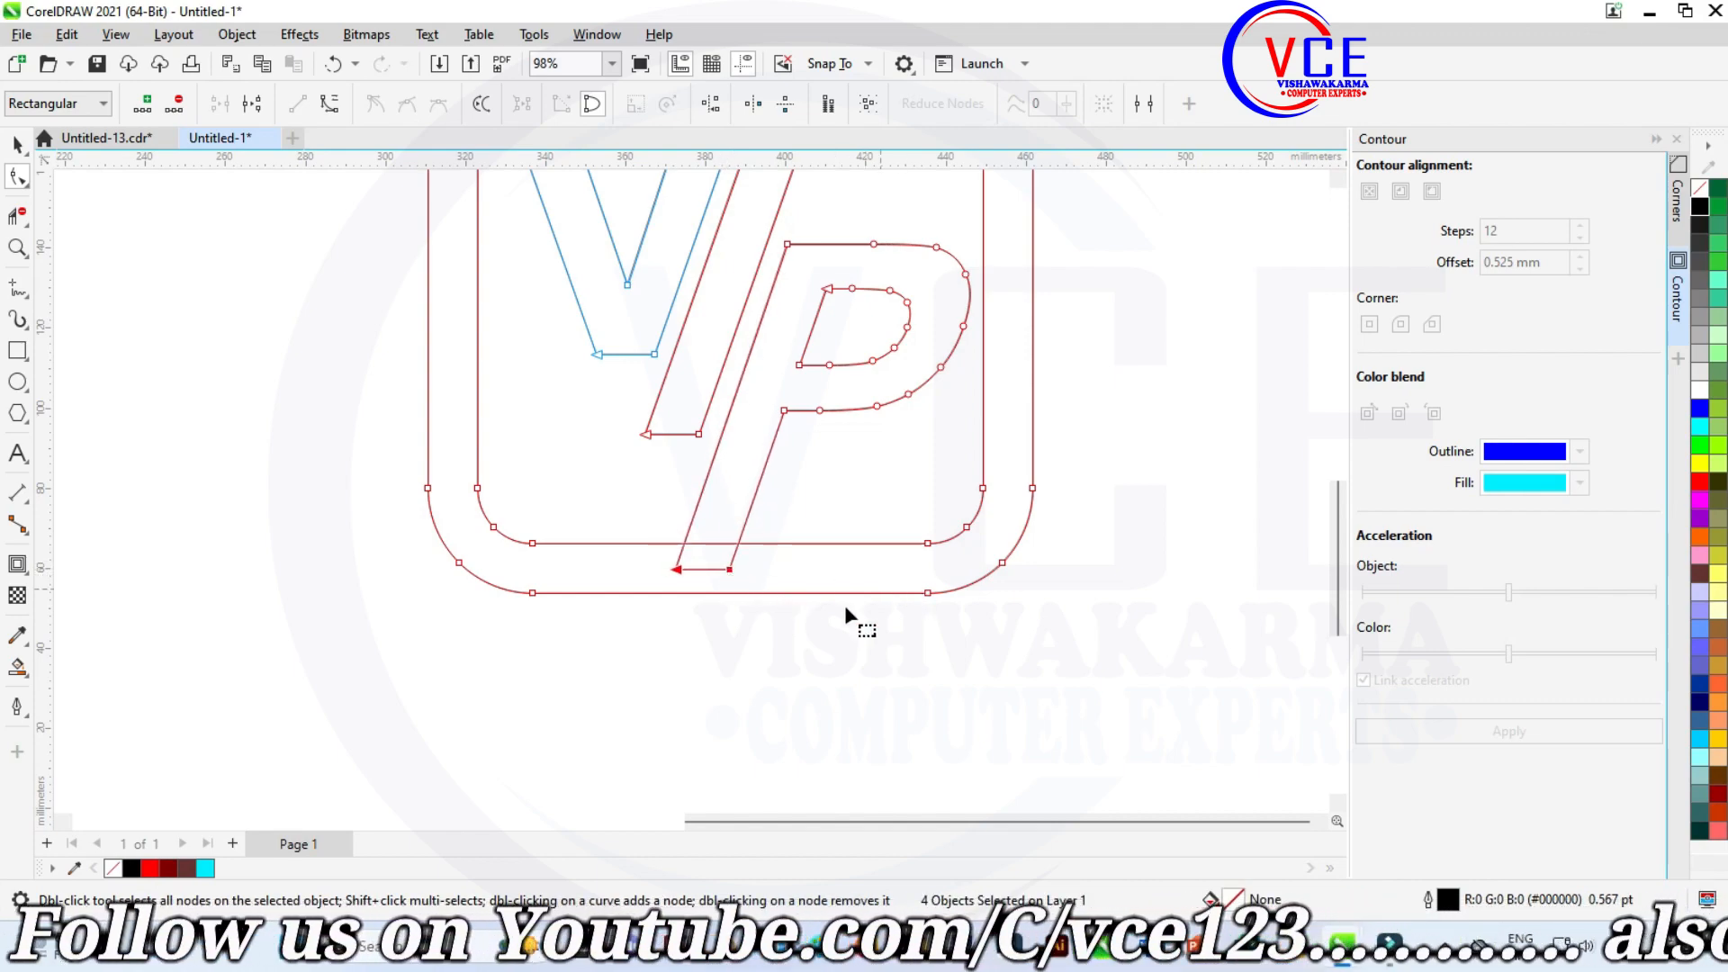
scroll(846, 609, down, 2)
scroll(861, 338, up, 1)
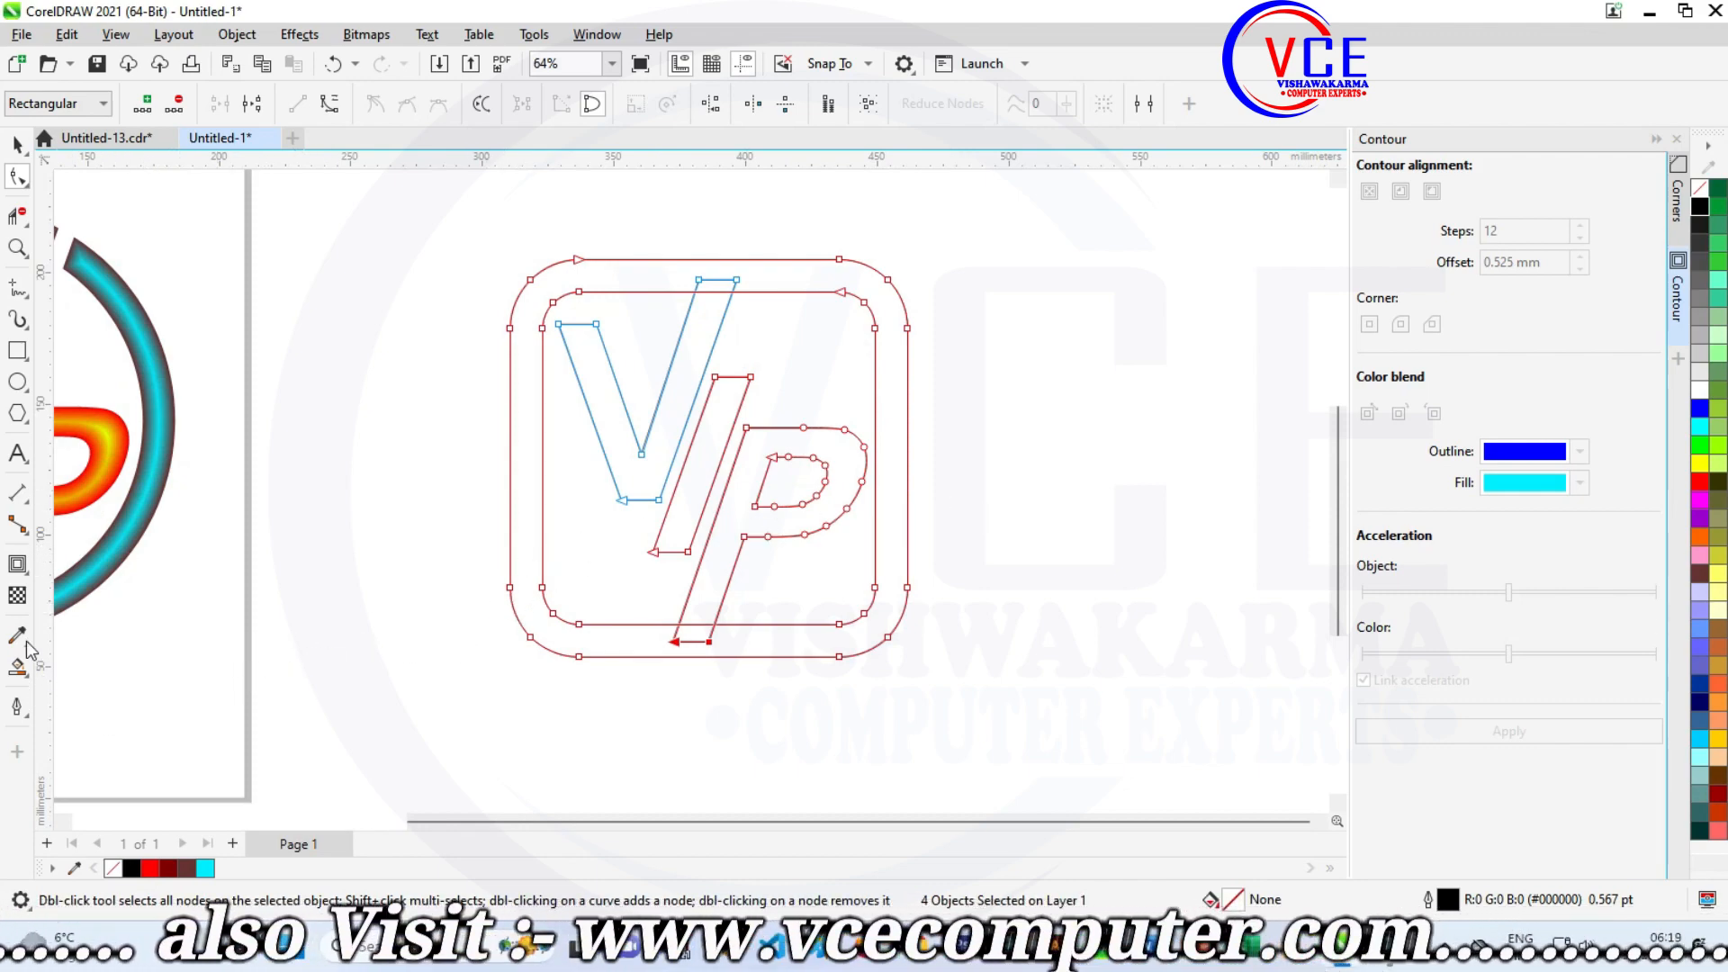
click(17, 351)
scroll(825, 317, up, 2)
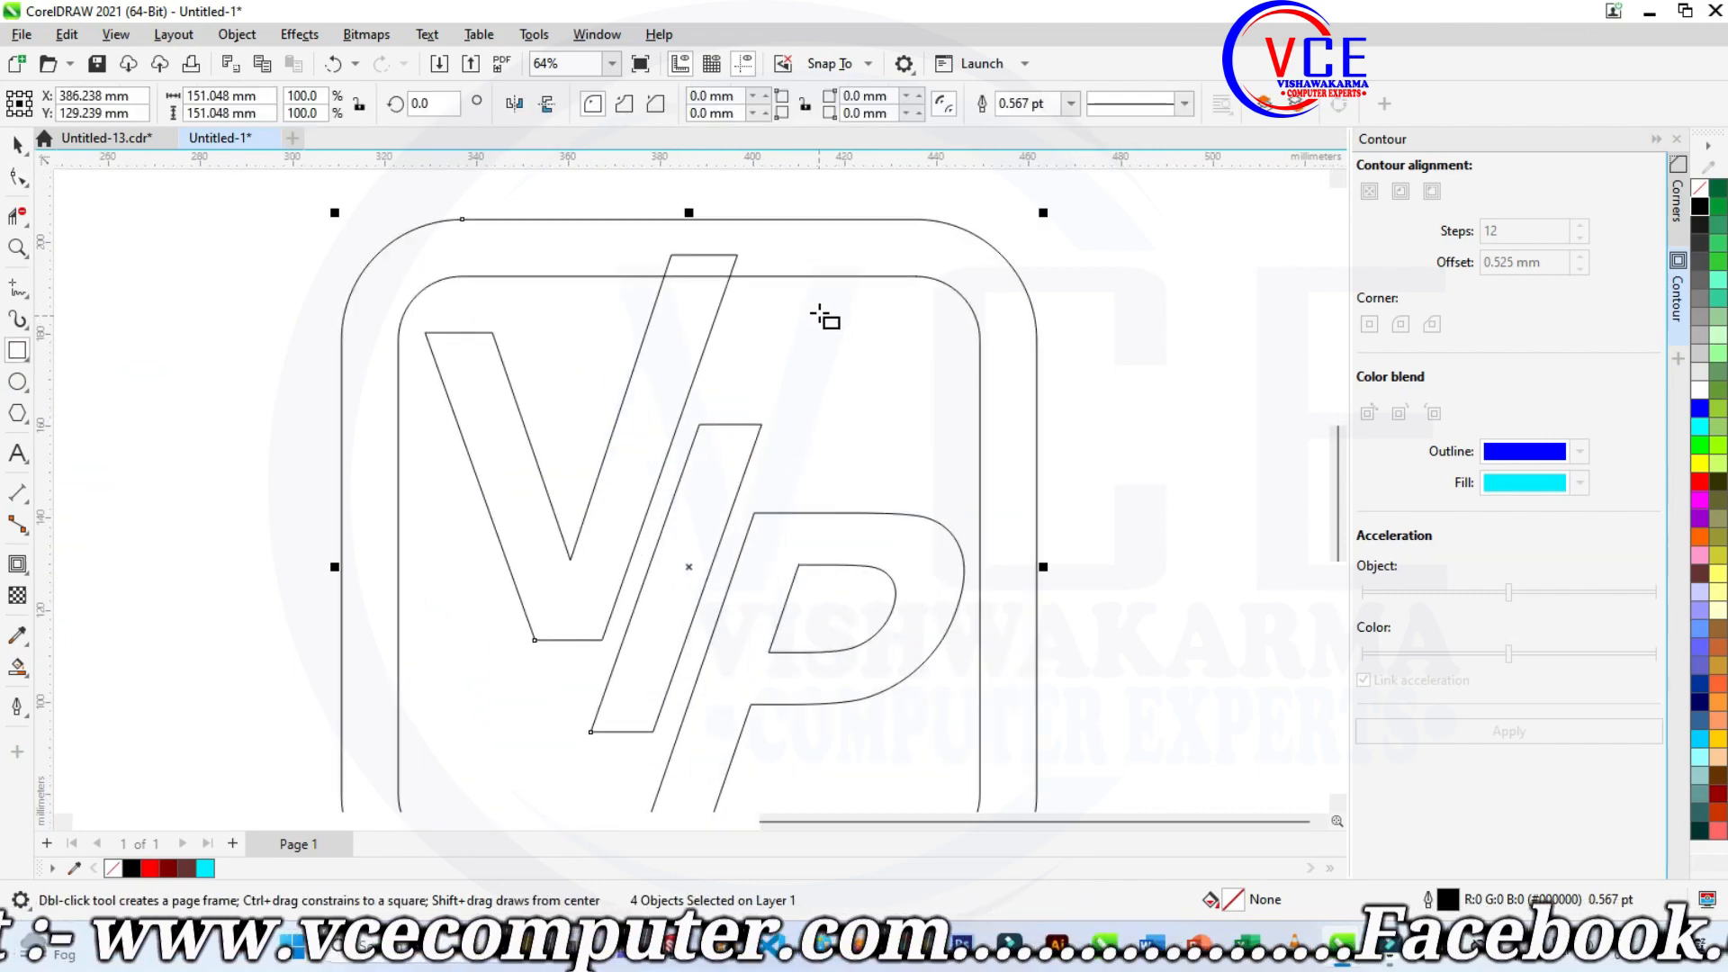
scroll(757, 301, up, 3)
drag(711, 280, 684, 410)
key(Delete)
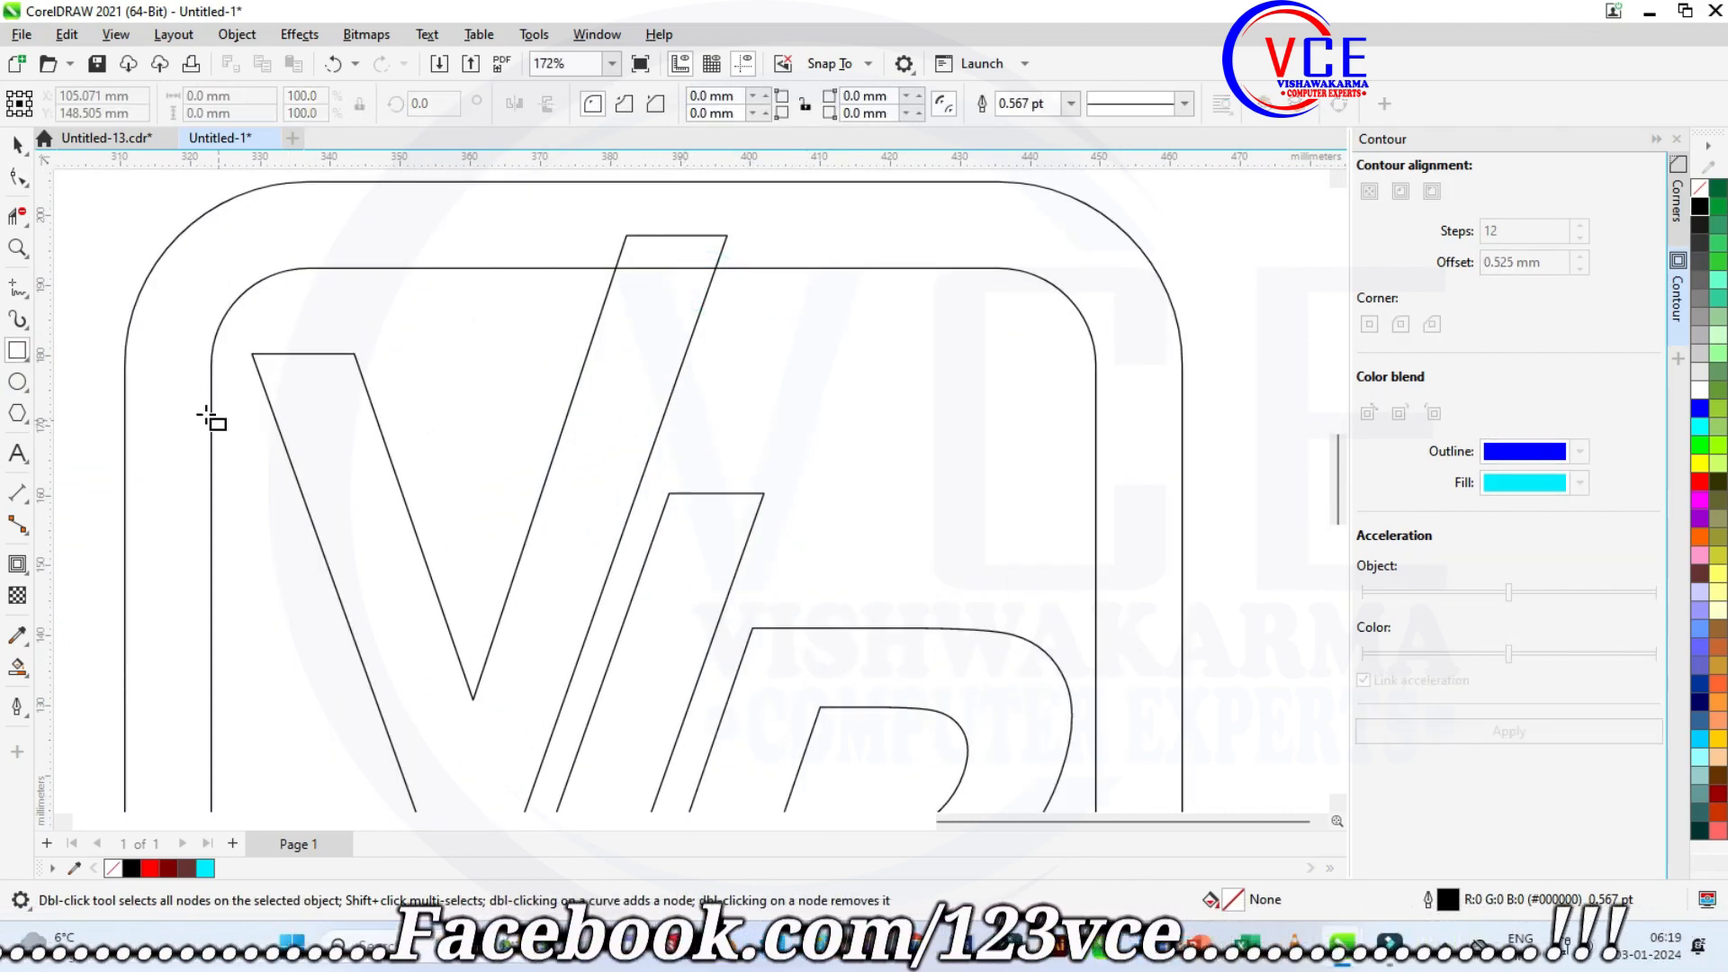
Draw a narrow 3-point rectangle along the V's right edge, about 10 mm wide and 18 mm high overall.
click(18, 353)
click(72, 374)
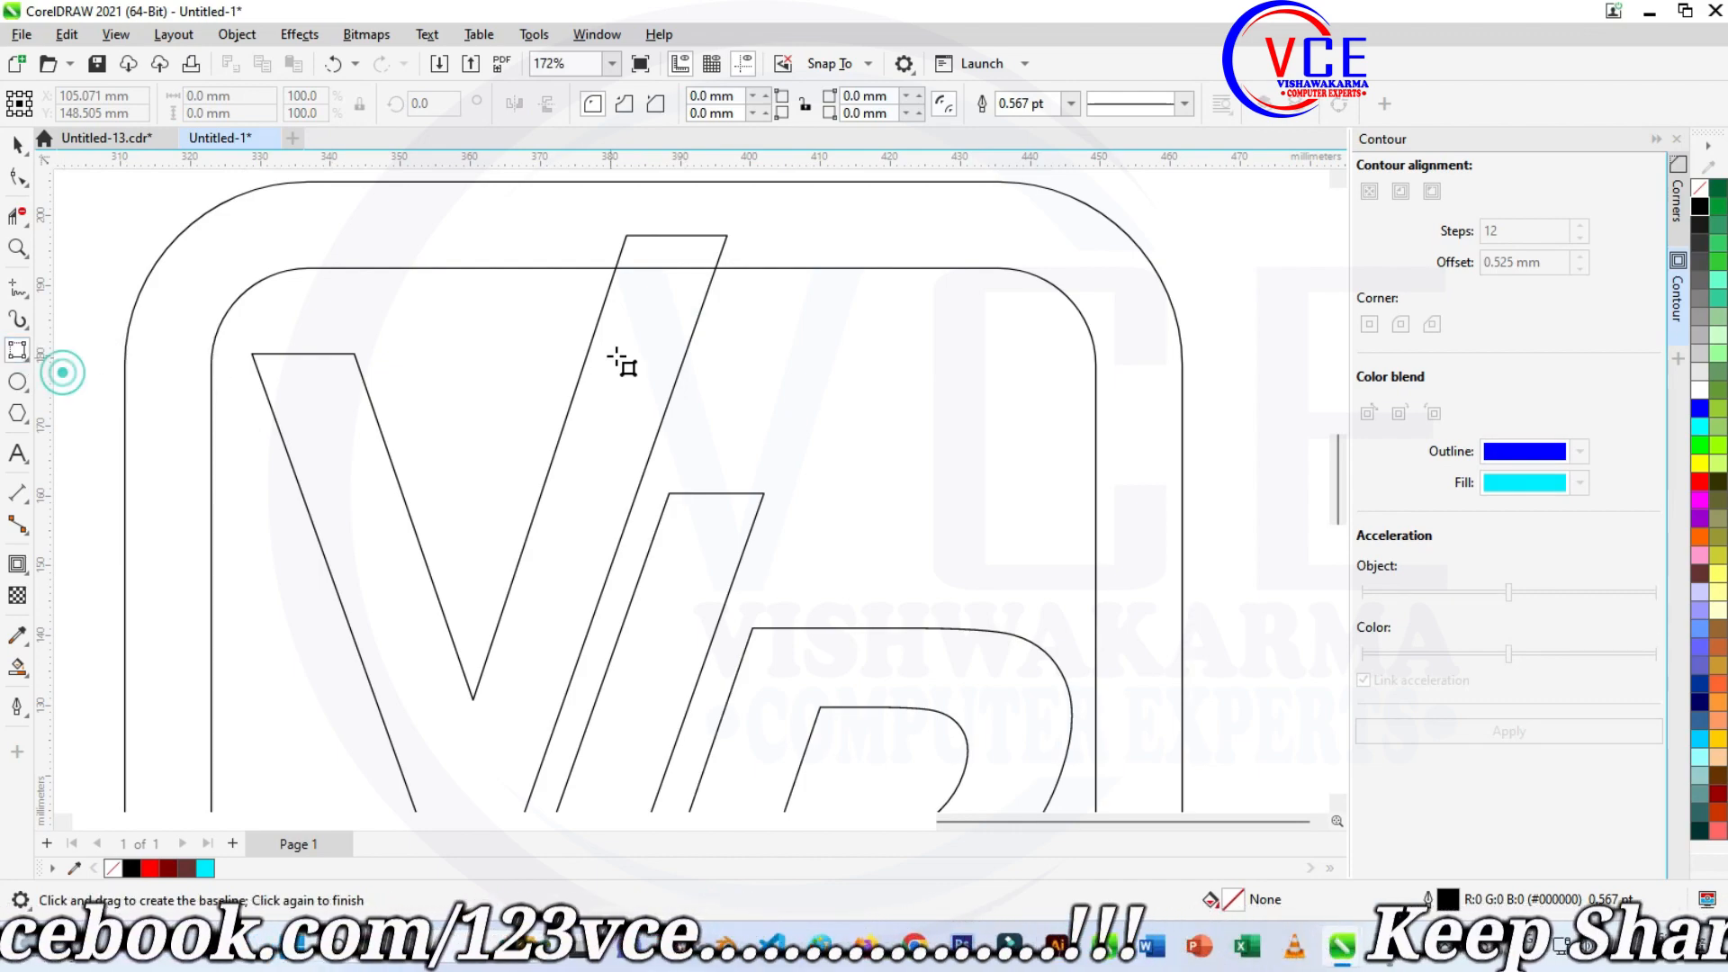
drag(712, 280, 674, 394)
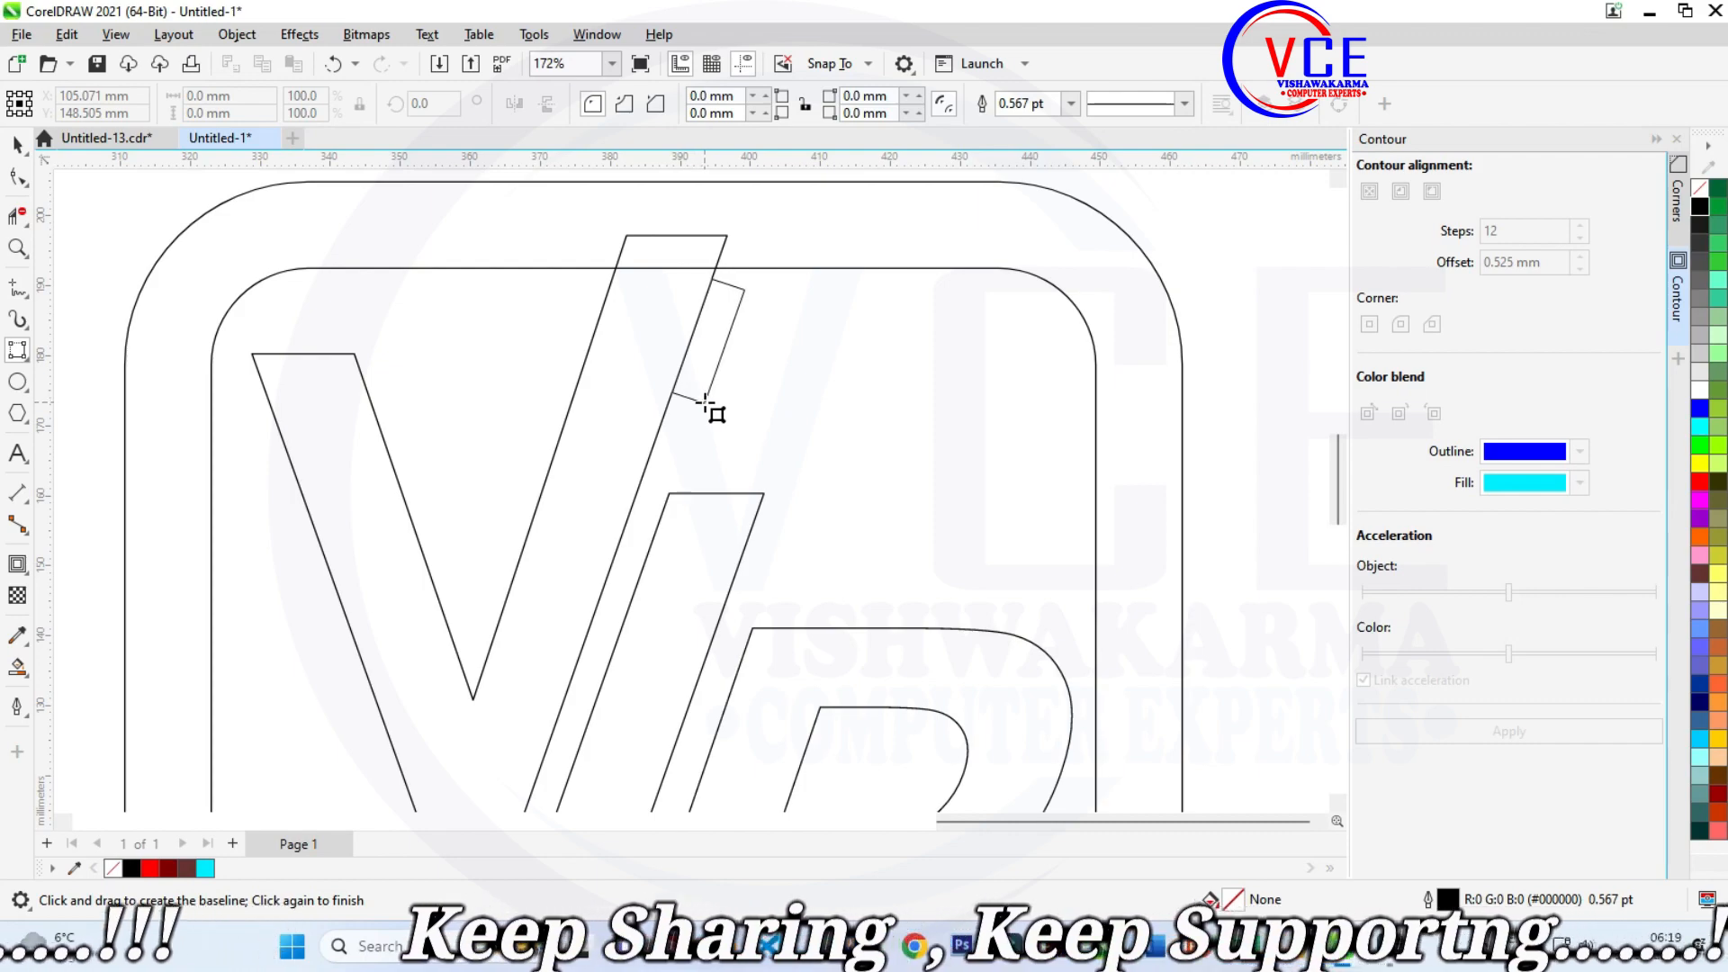
click(713, 405)
scroll(786, 329, down, 1)
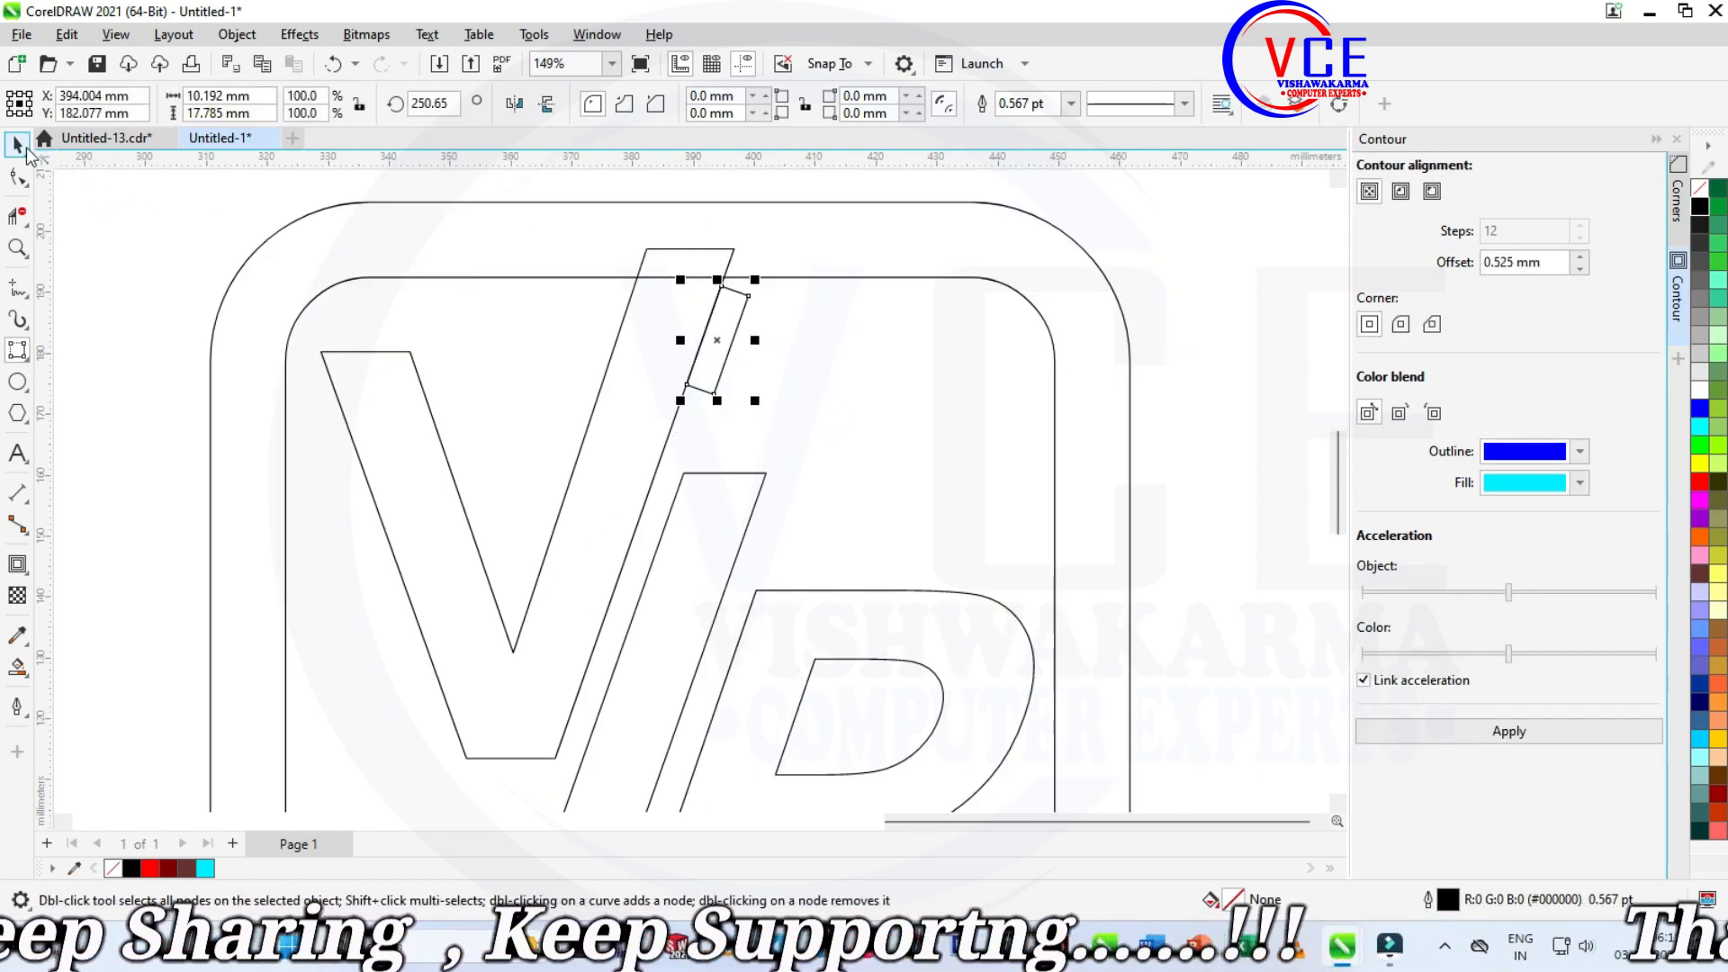
Move the slanted rectangle up along the V's edge across the frame's upper band, nudging it 0.1 mm up and right.
click(17, 144)
scroll(791, 266, up, 3)
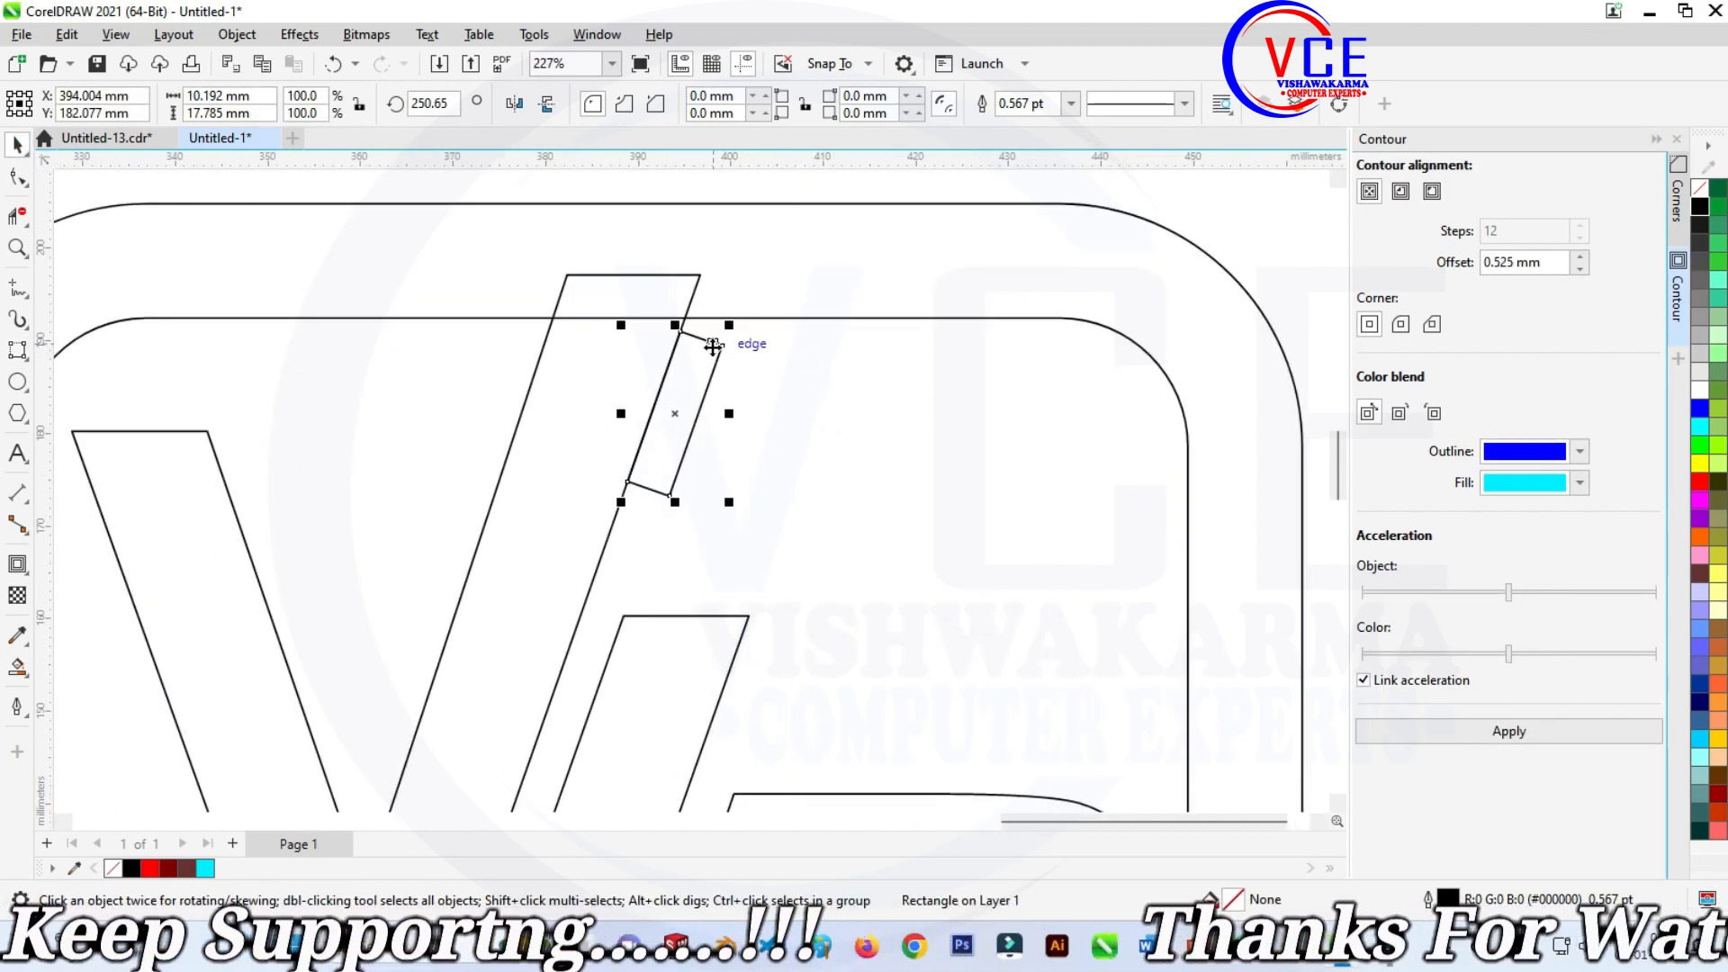
drag(708, 344, 764, 222)
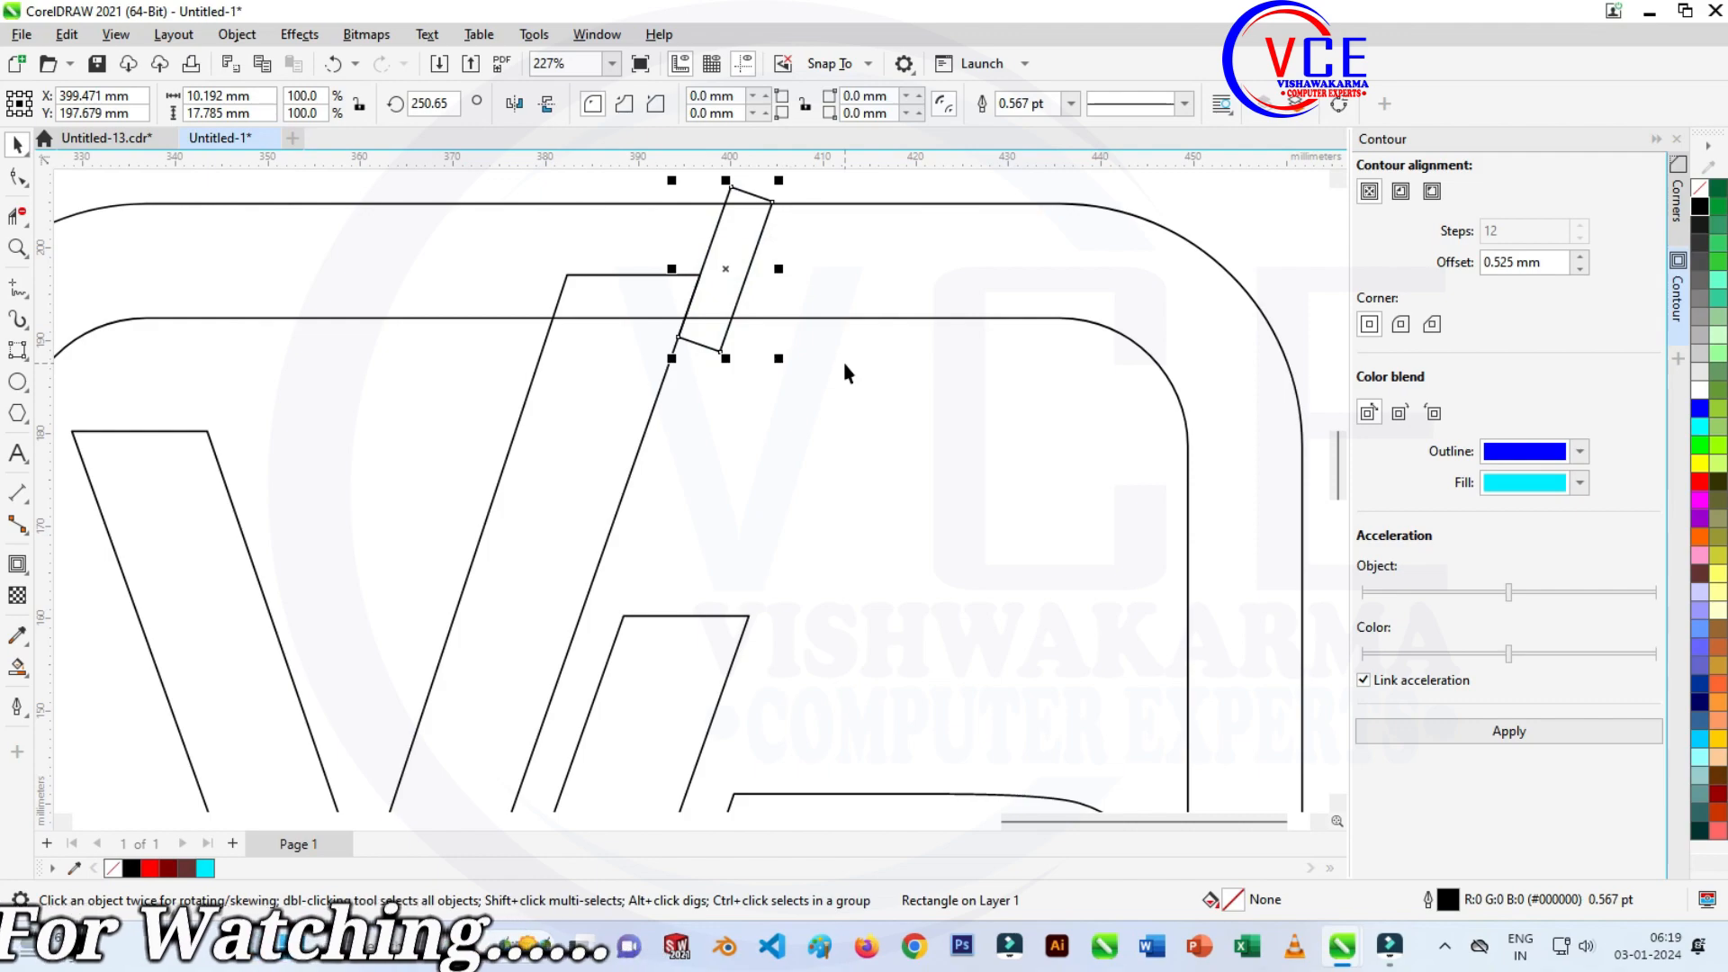
key(Up)
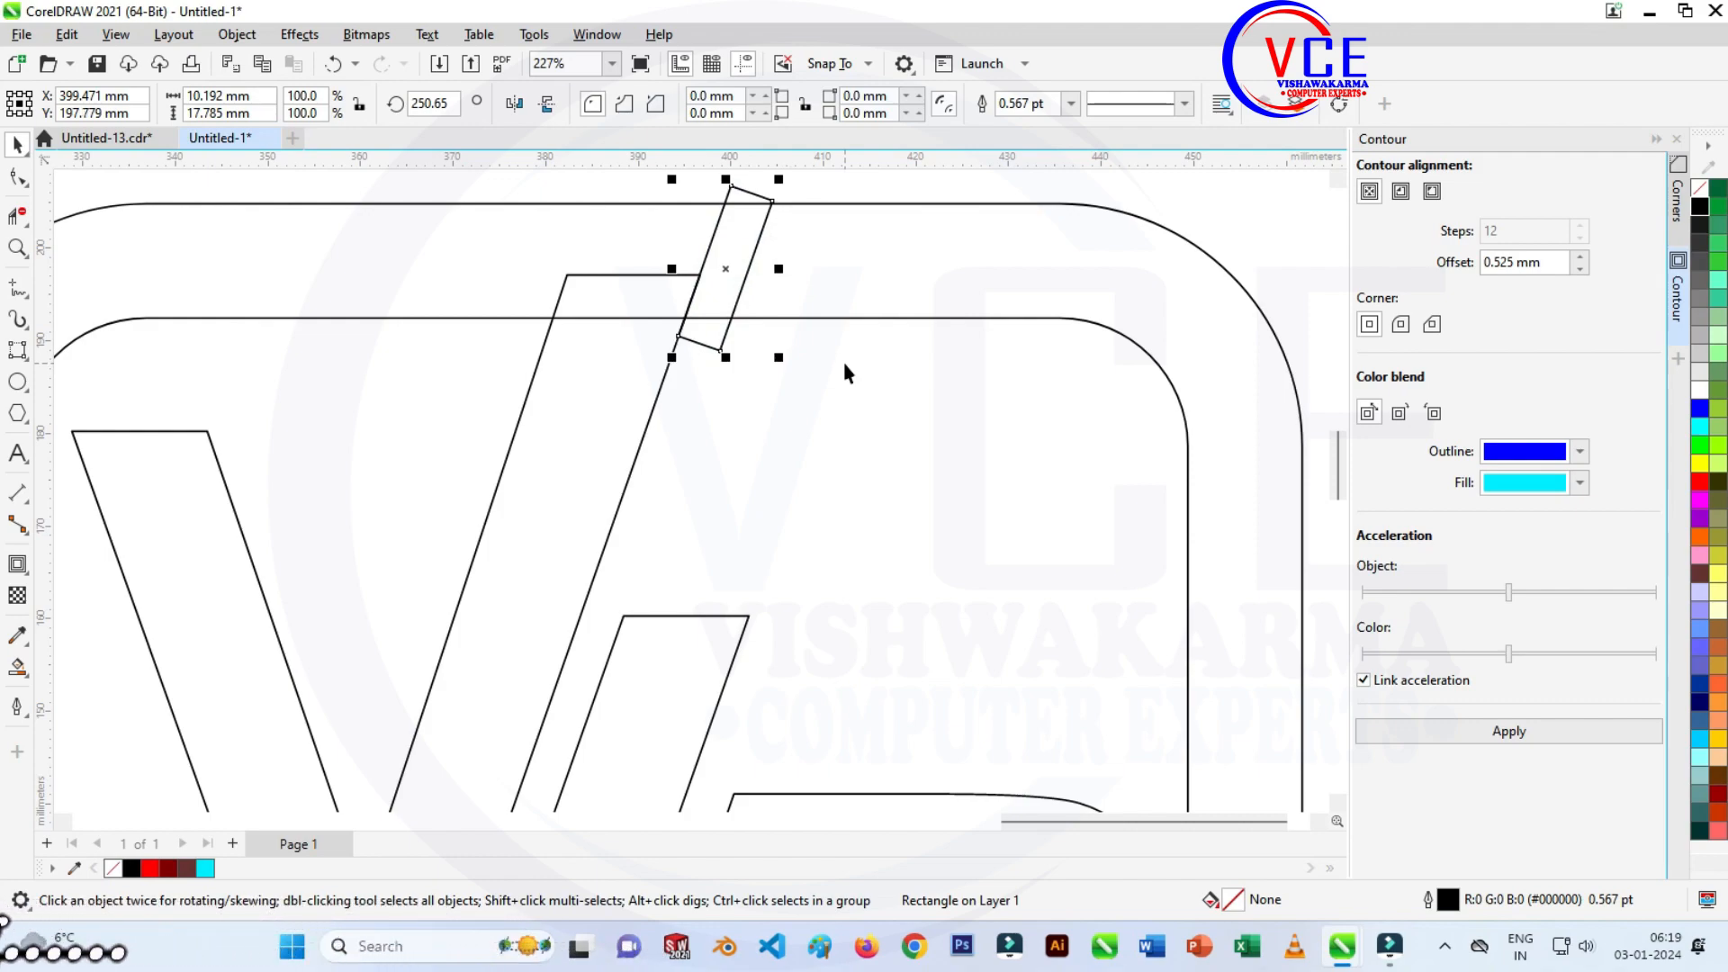
key(Right)
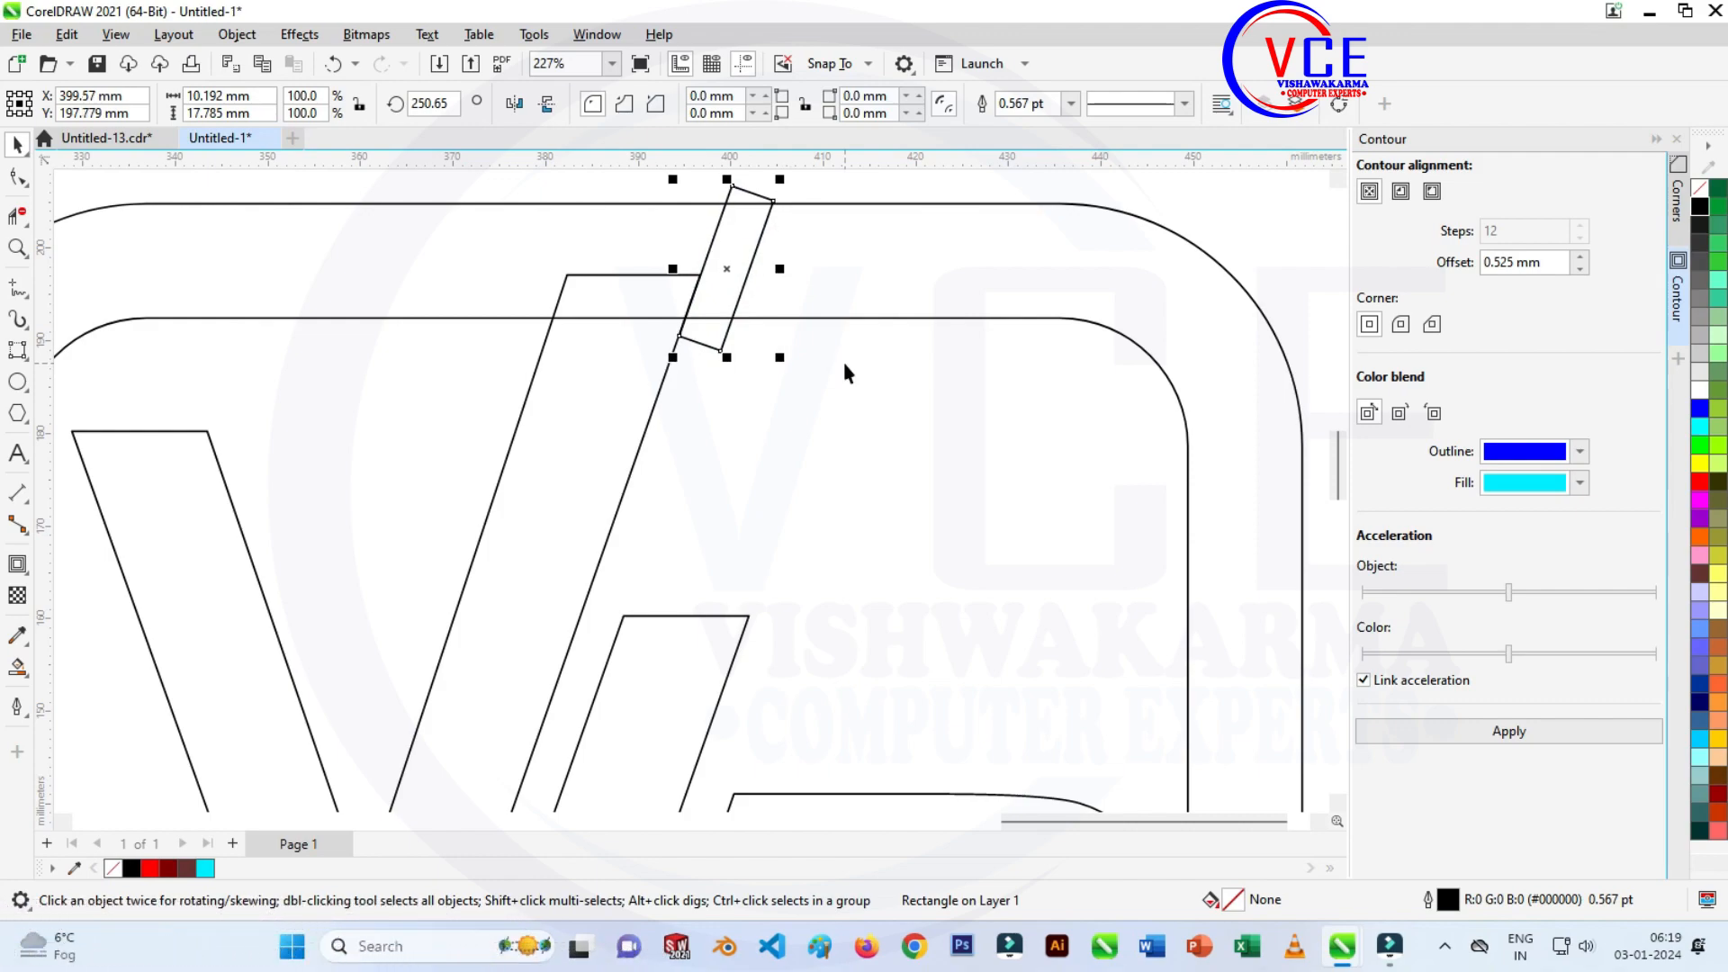
Duplicate the slanted rectangle and place the copy against the P stem's lower left edge, across the frame's lower band.
key(ctrl+d)
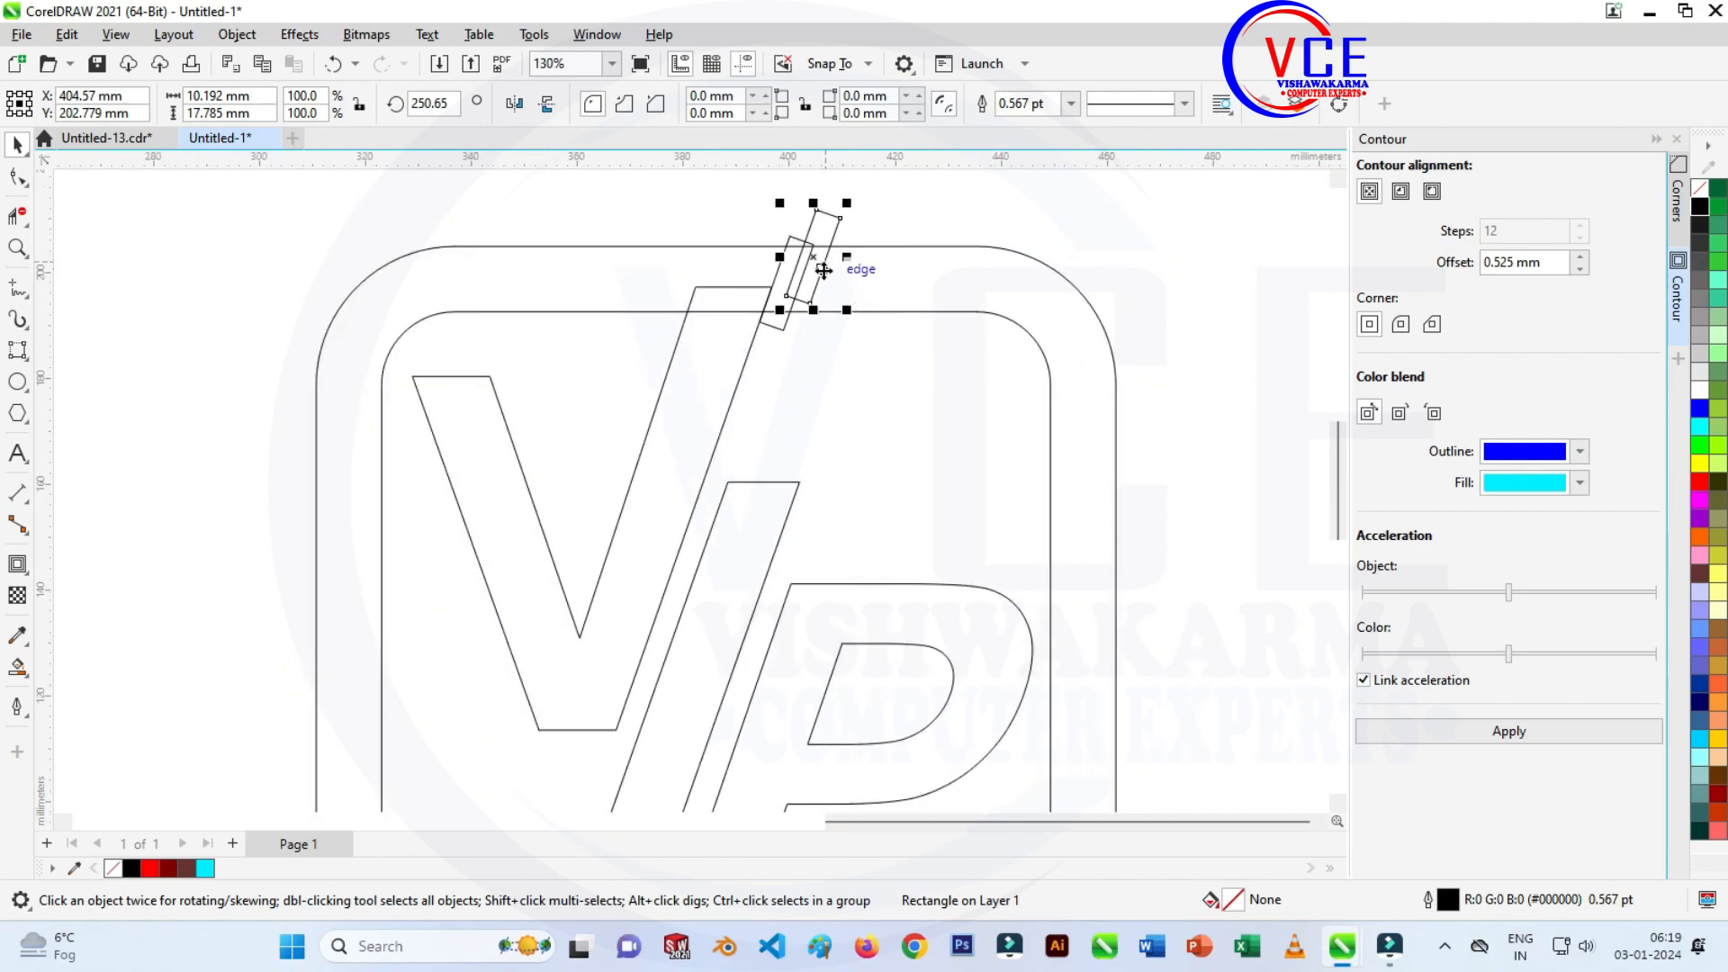
drag(824, 270, 433, 778)
scroll(716, 350, down, 2)
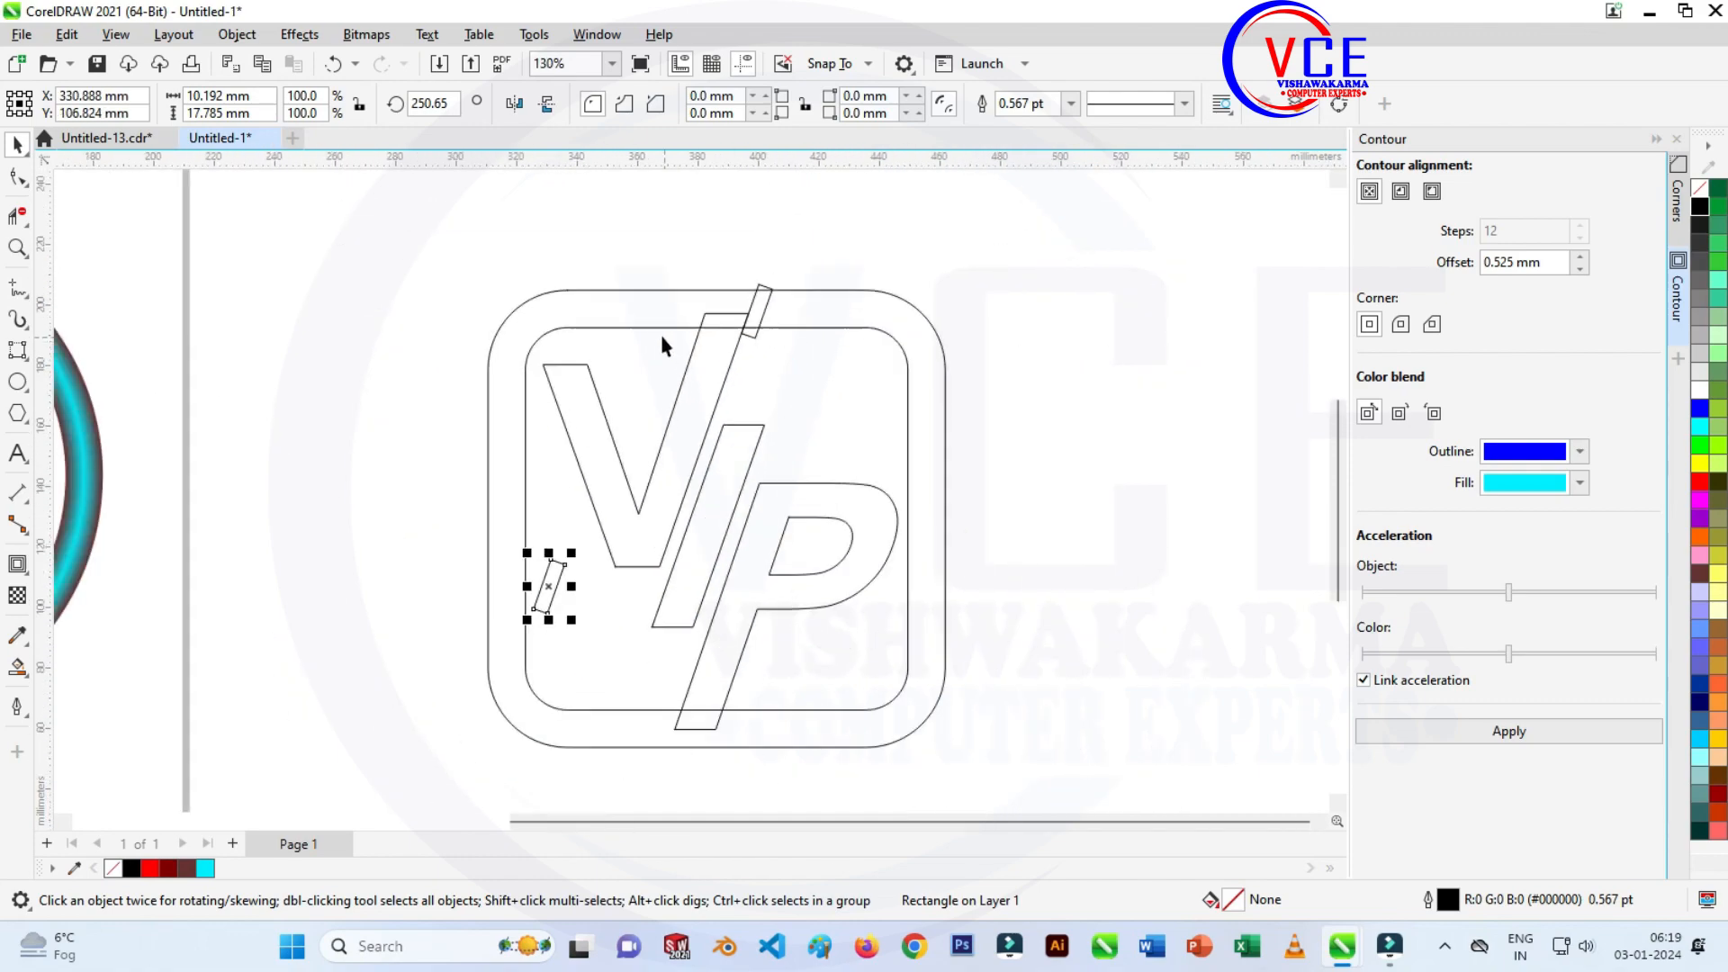
scroll(663, 342, down, 1)
scroll(677, 643, up, 2)
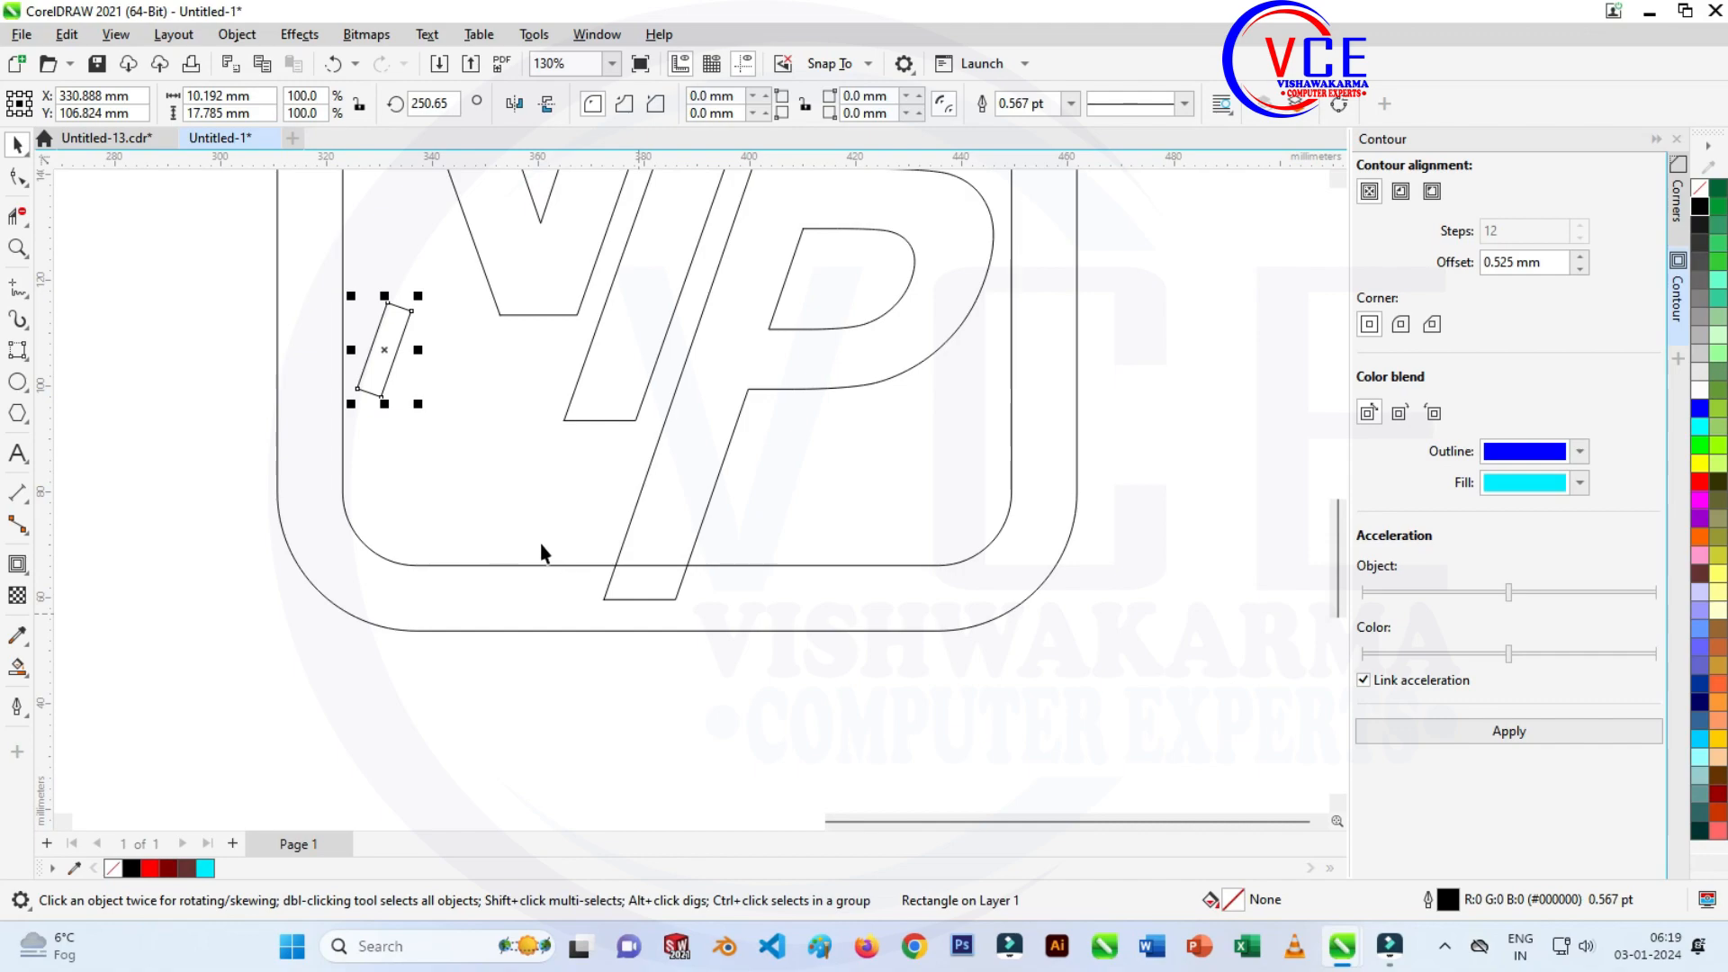
drag(386, 376, 598, 630)
scroll(623, 562, up, 8)
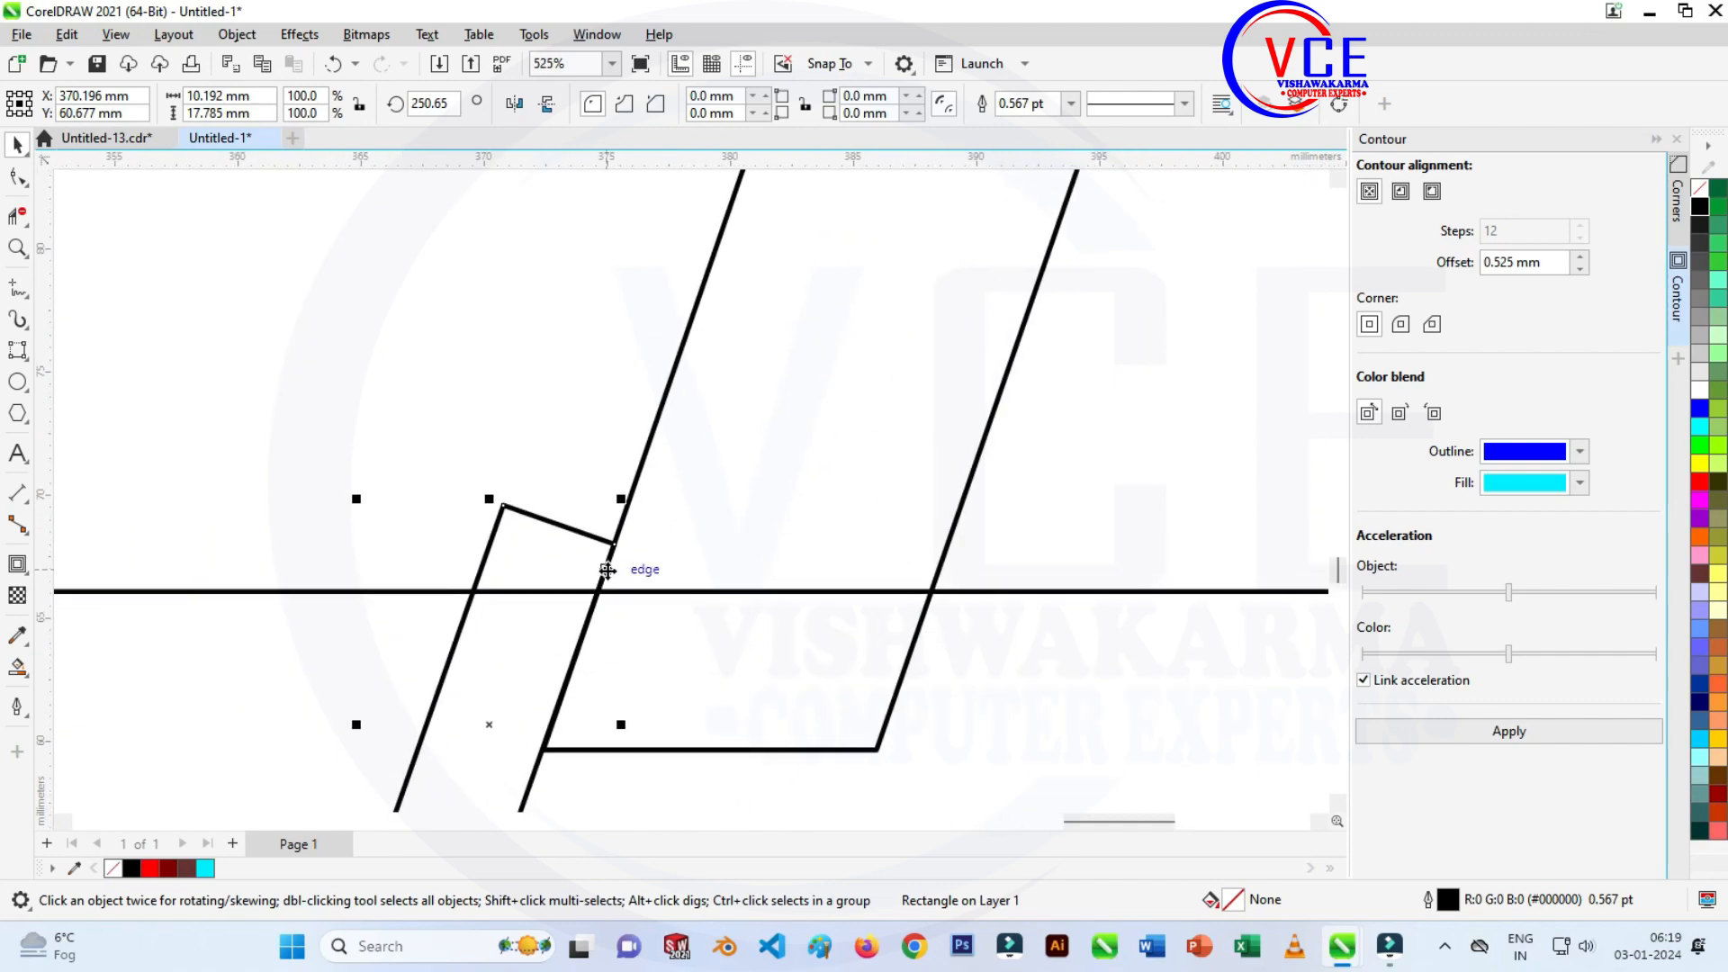
scroll(636, 558, down, 10)
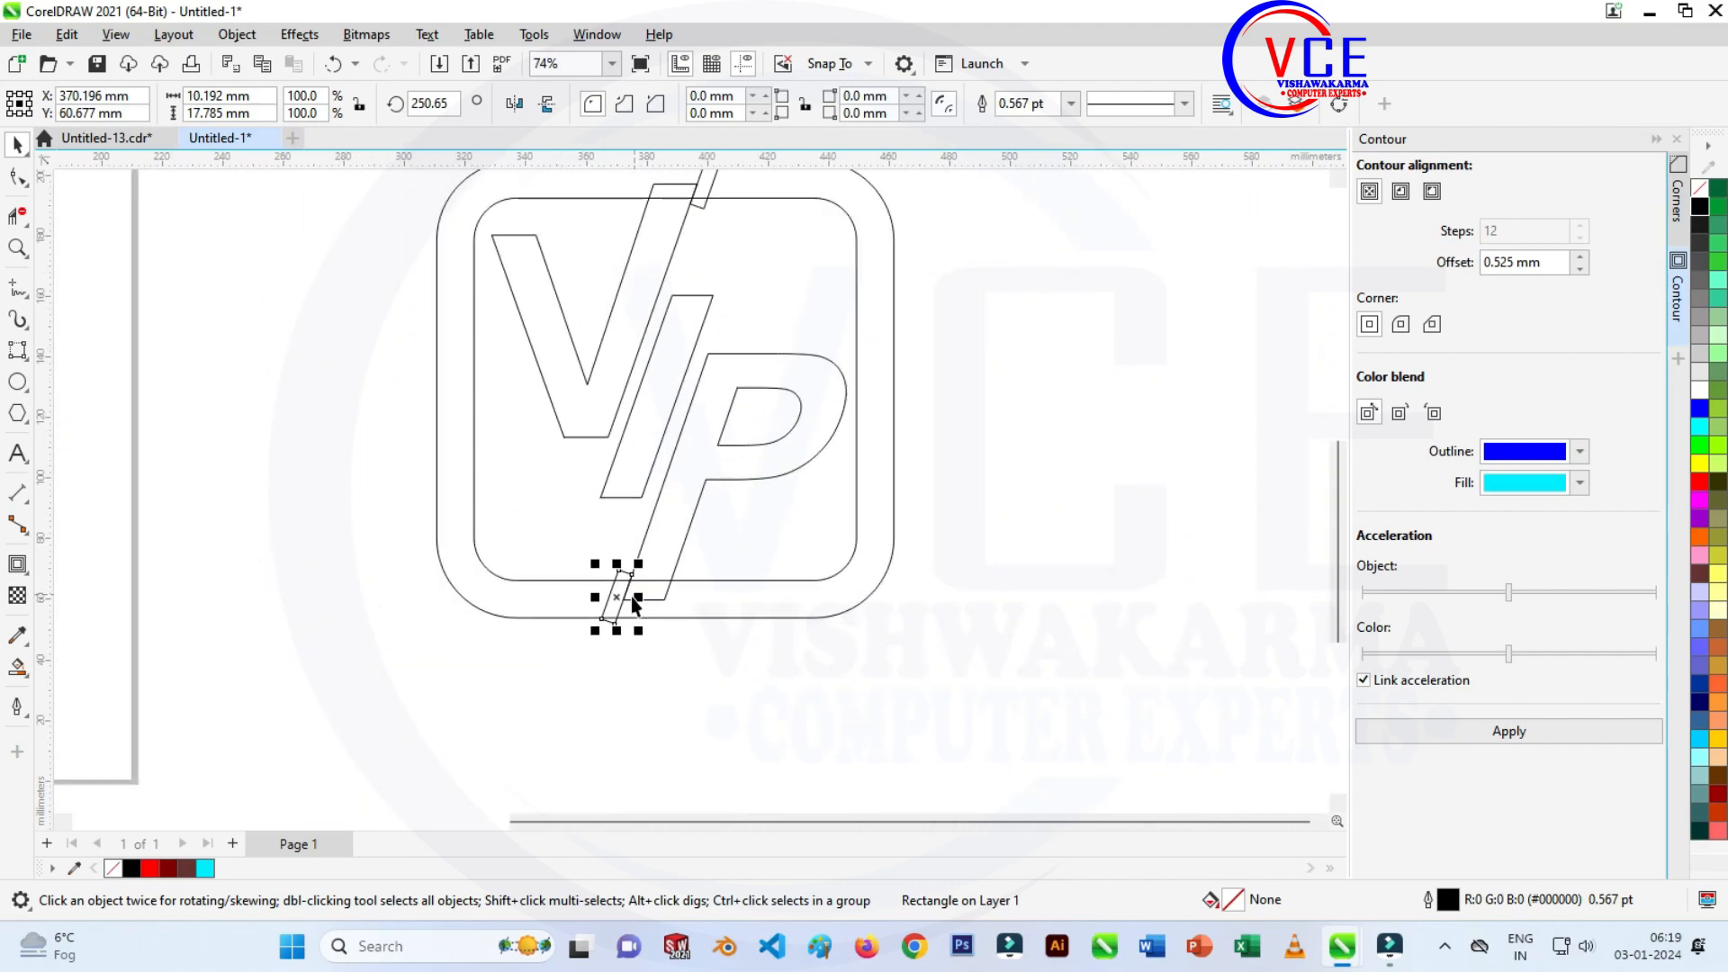
Delete the overlapping segments where the V and slanted rectangle cross the frame's upper band, merging the V into the frame and leaving a slanted gap.
scroll(725, 187, up, 2)
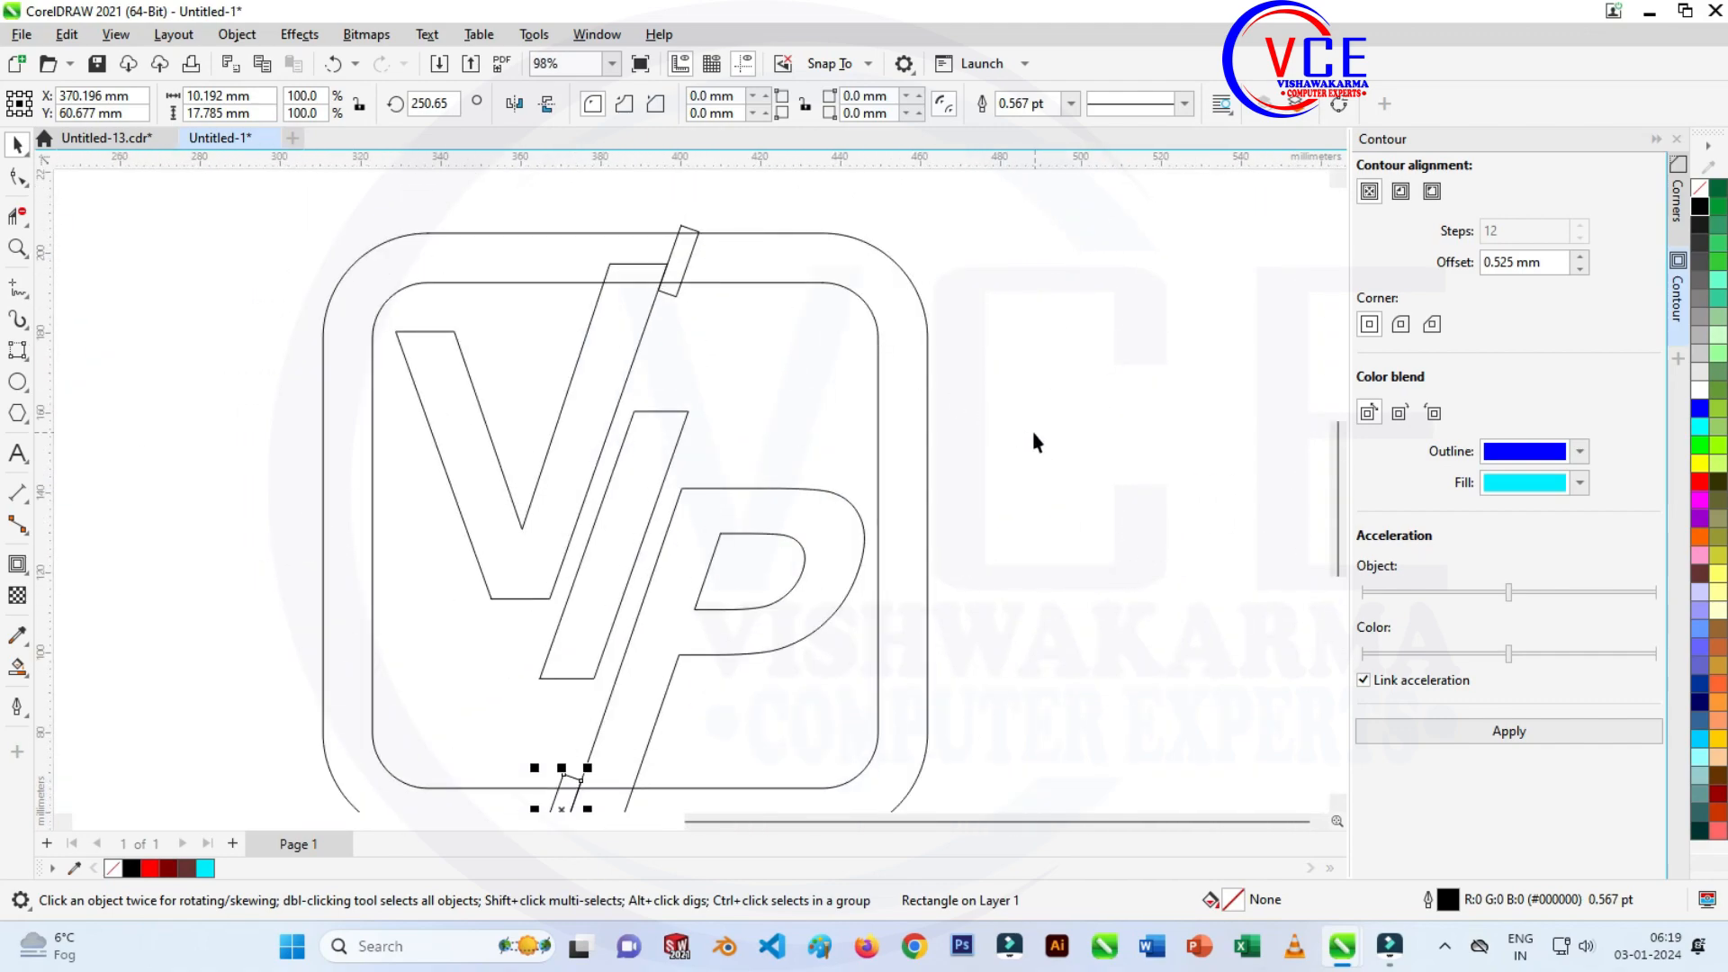
scroll(668, 275, down, 1)
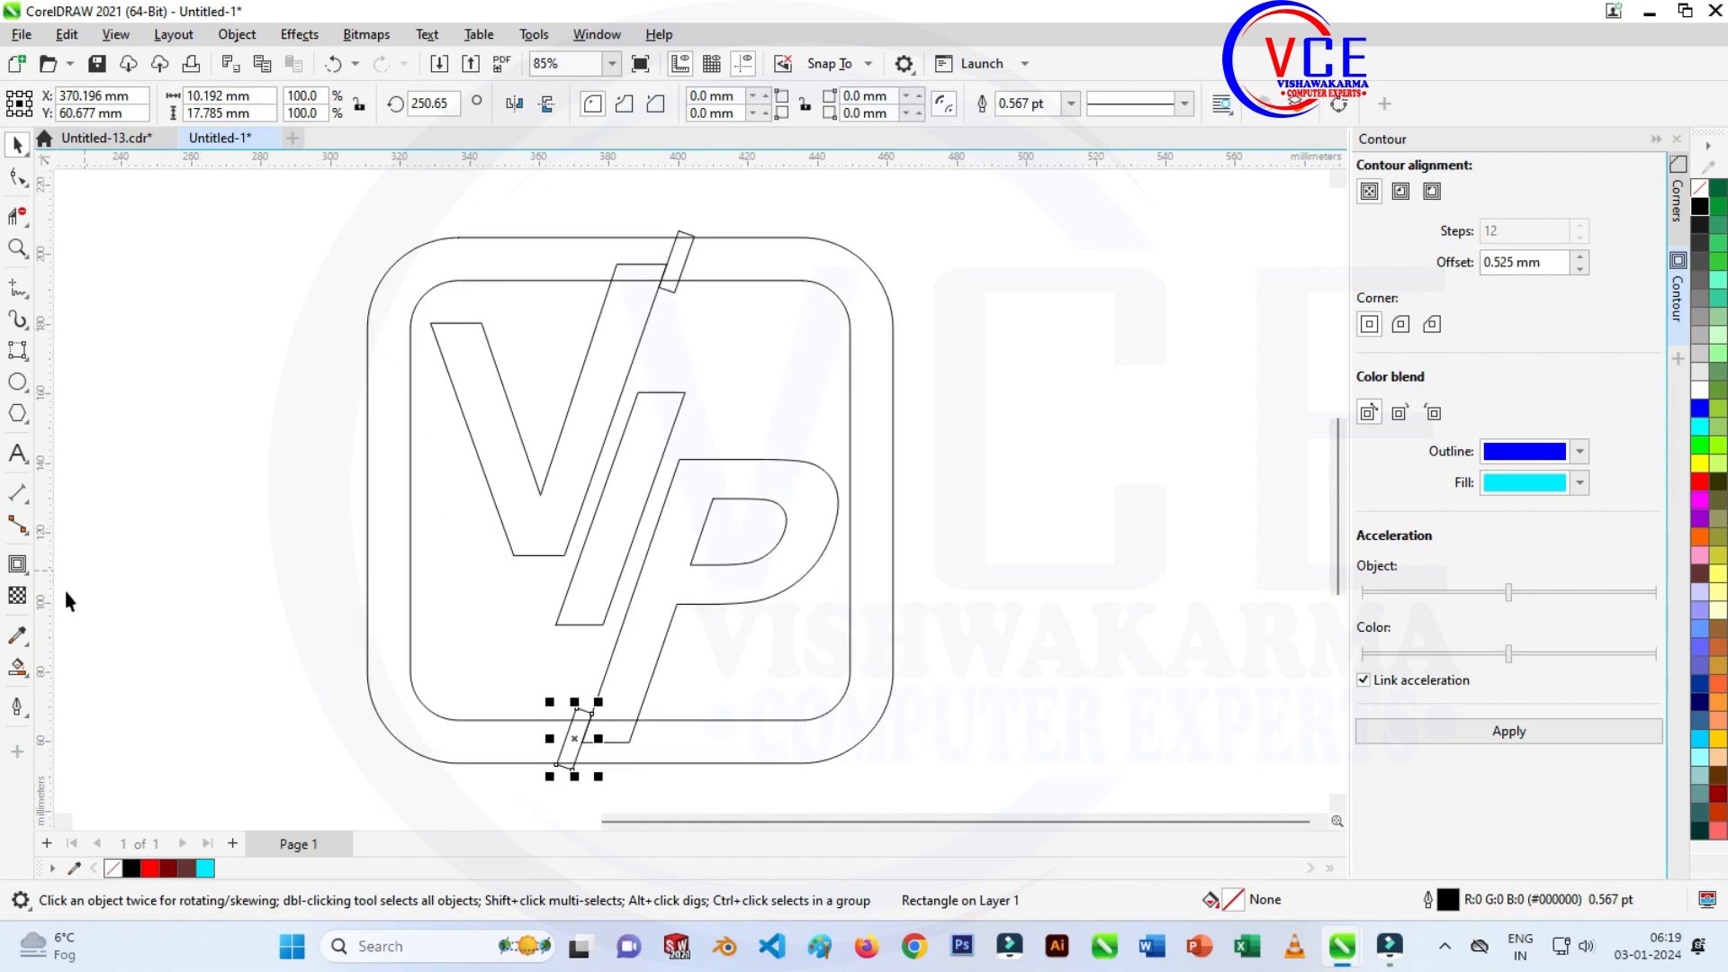
click(17, 218)
scroll(688, 225, up, 6)
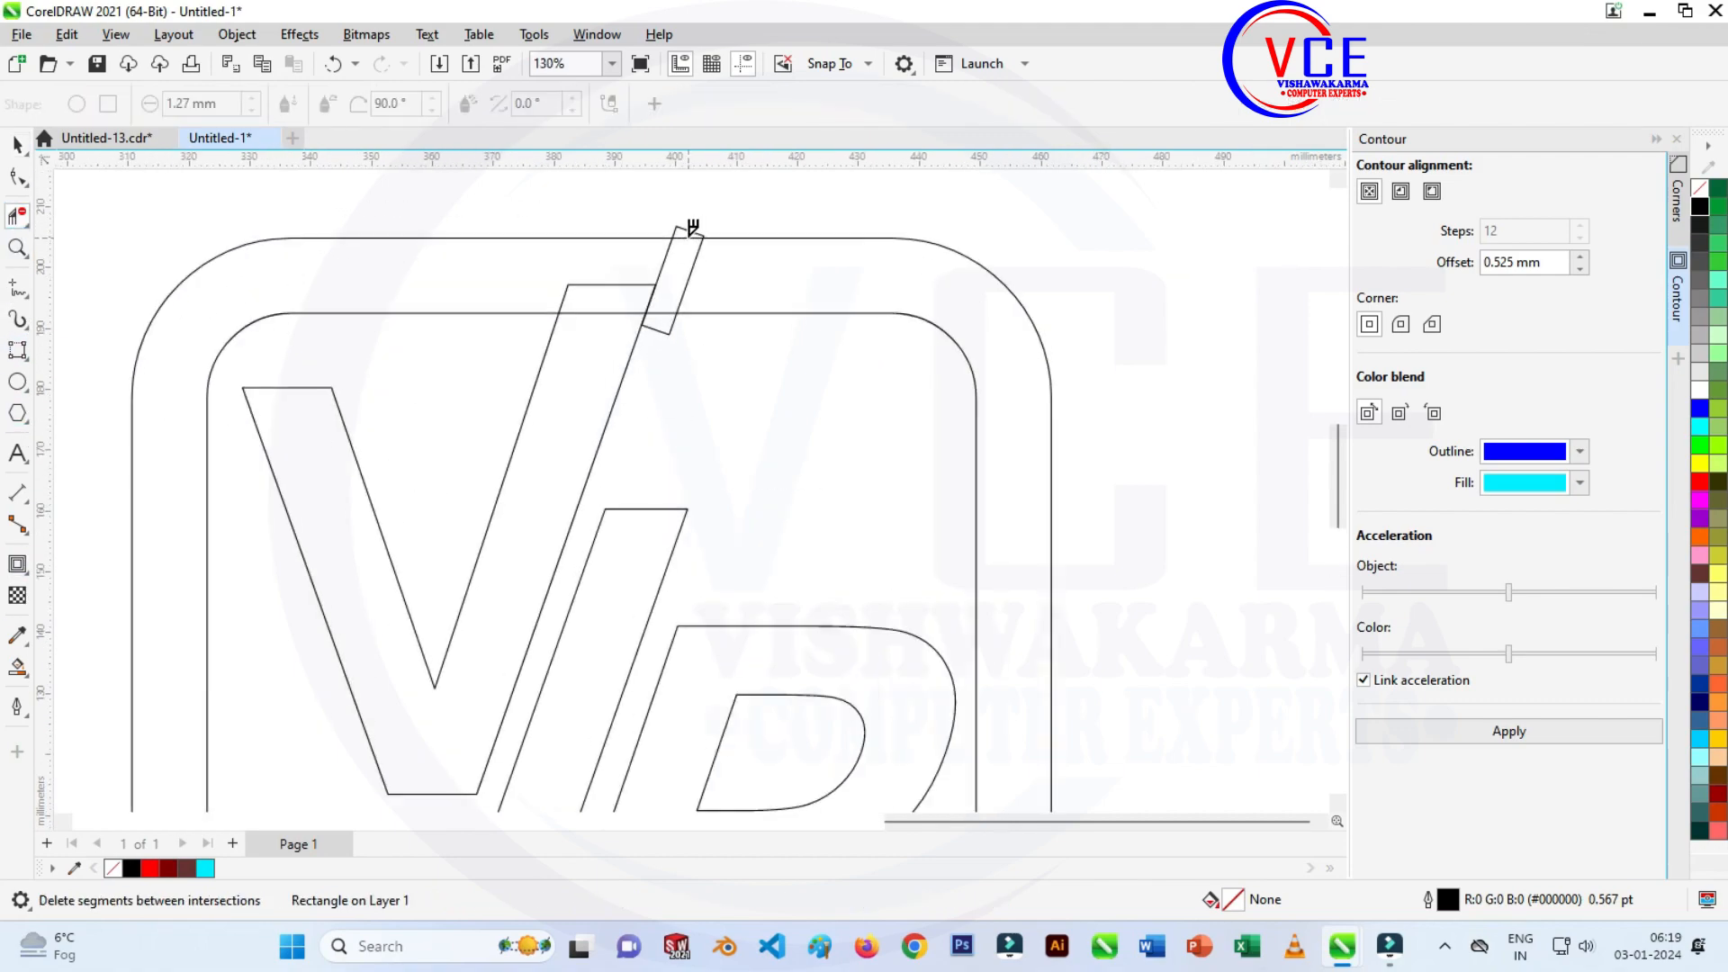
mouse_move(661, 216)
mouse_down()
mouse_move(679, 274)
mouse_move(714, 228)
mouse_move(622, 228)
mouse_up()
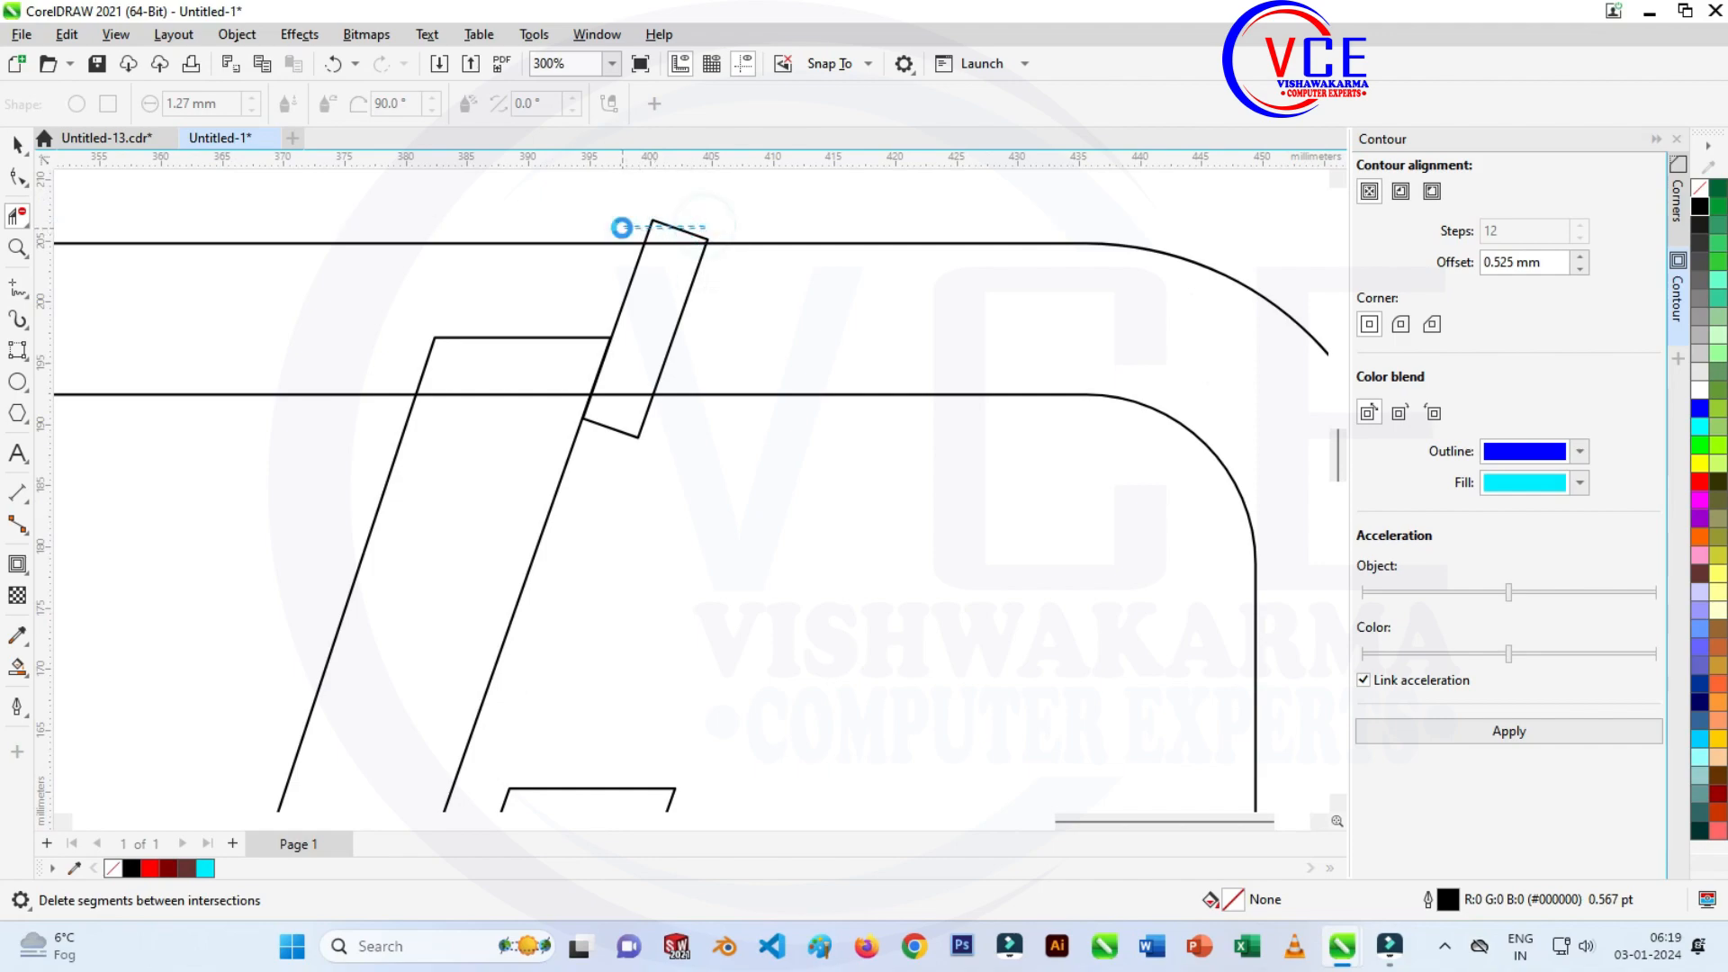
click(664, 413)
click(636, 392)
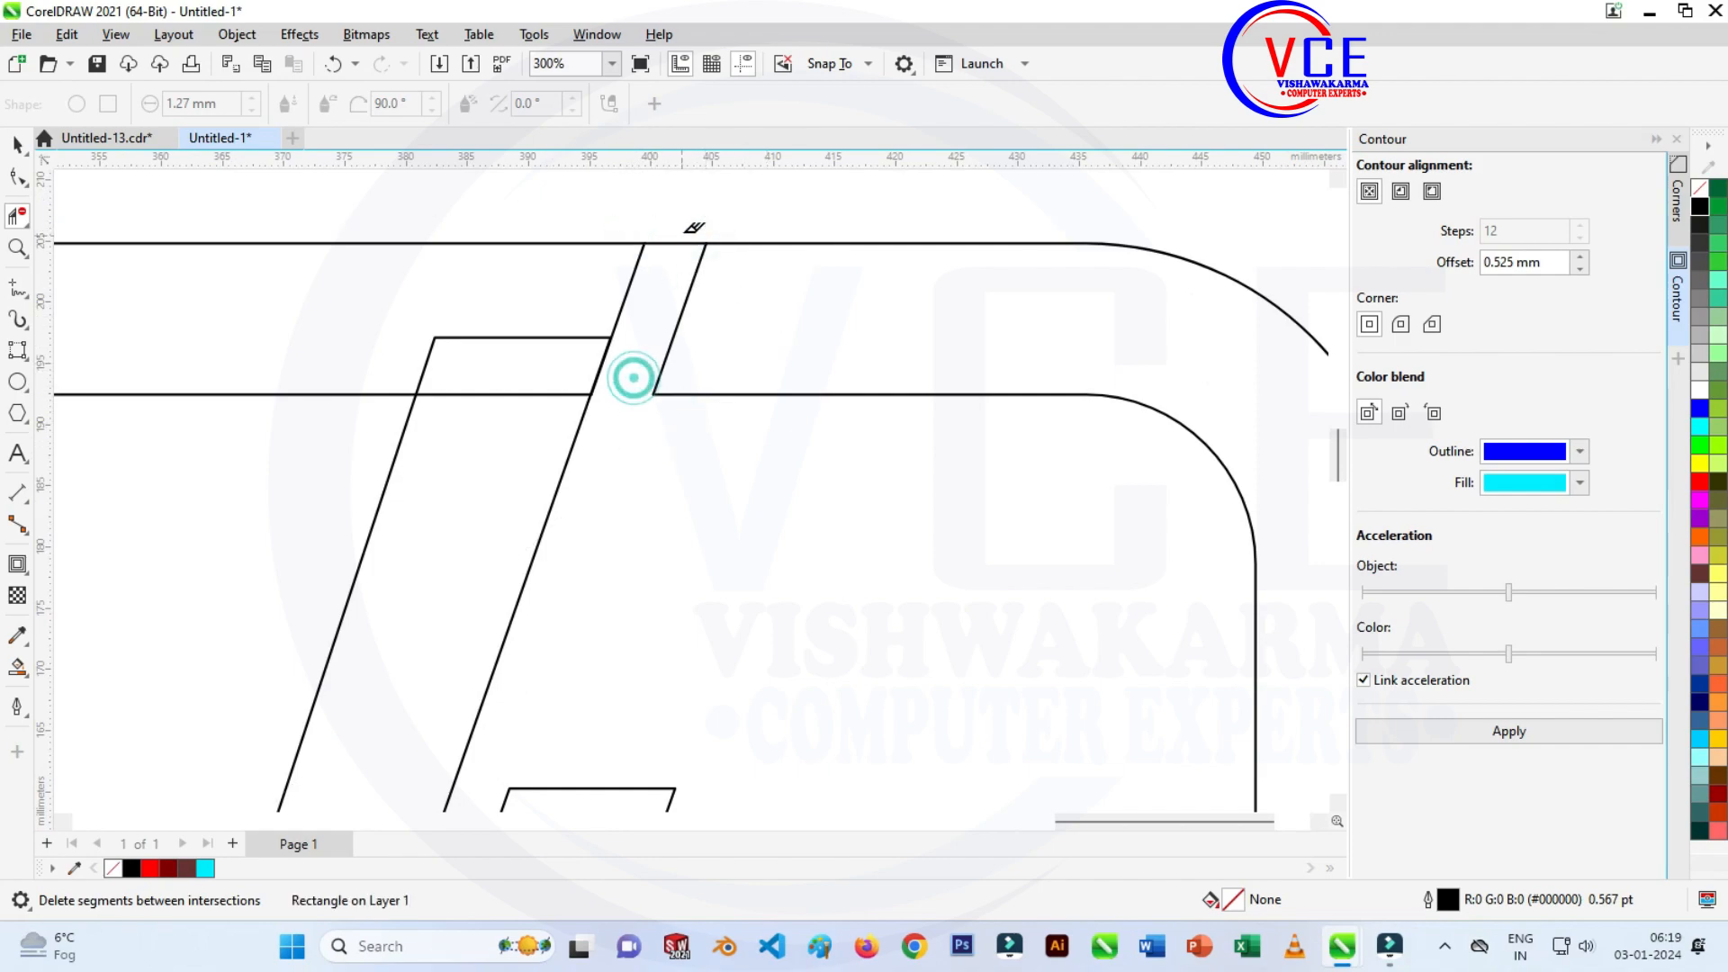
click(677, 241)
drag(544, 316, 501, 405)
scroll(631, 288, down, 5)
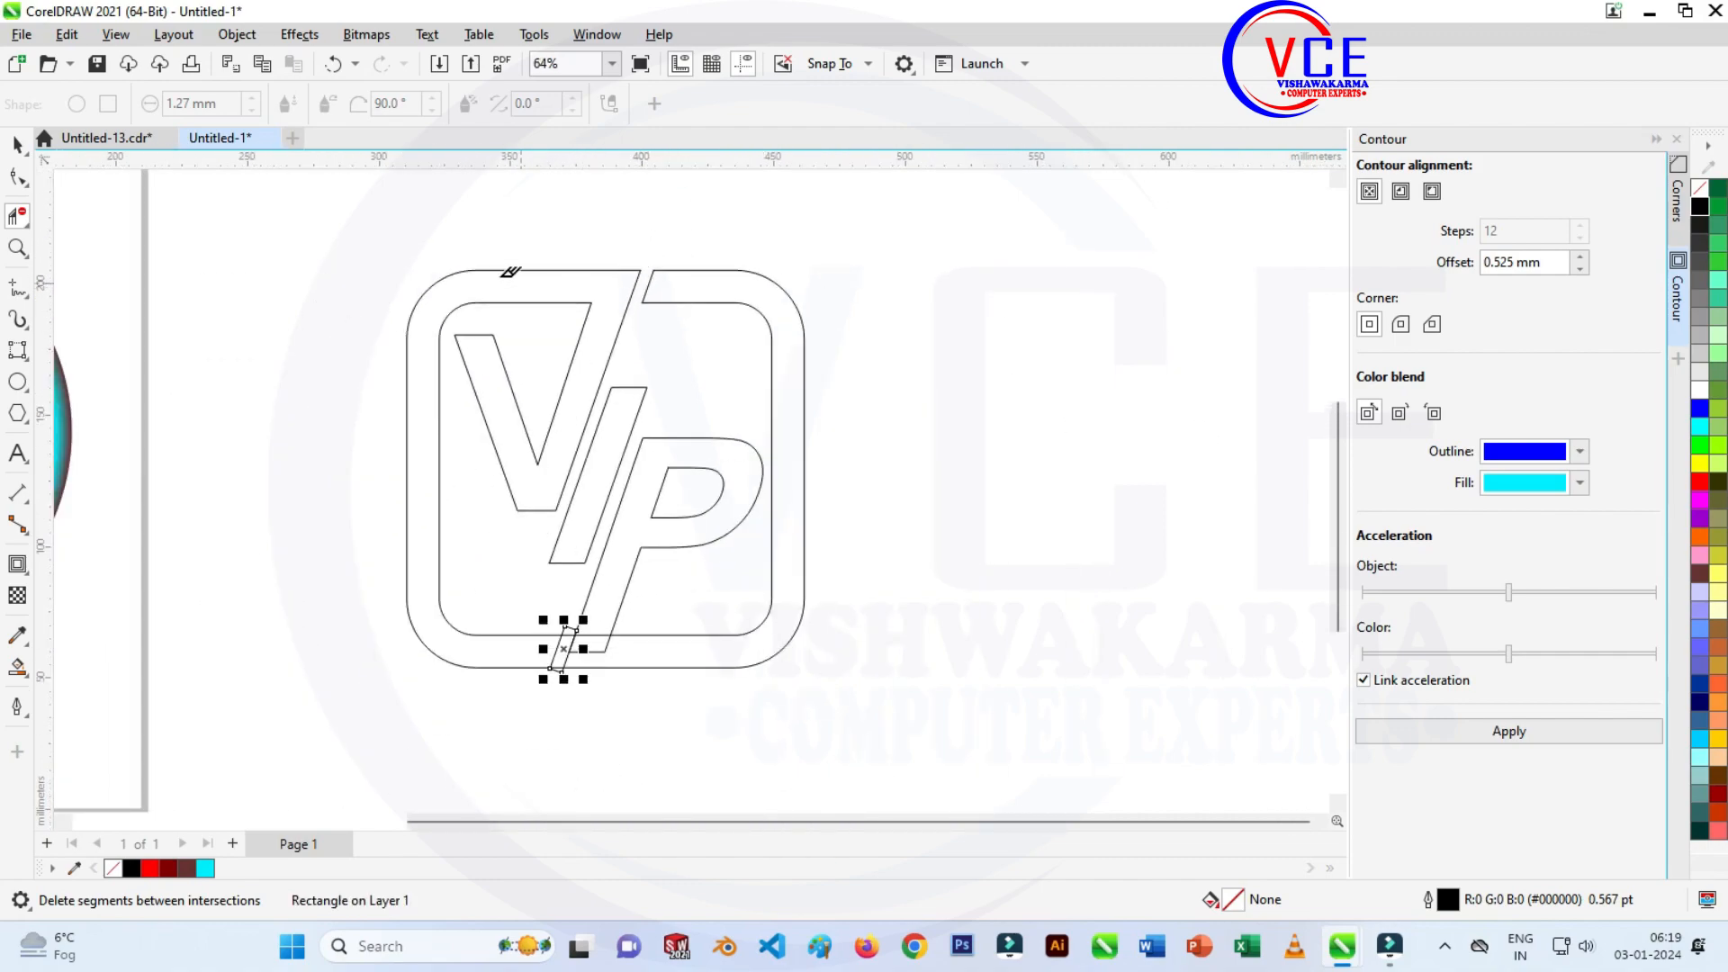
Delete the overlapping segments at the frame's lower band, opening a slanted gap and merging the P's stem into the frame.
scroll(568, 628, up, 4)
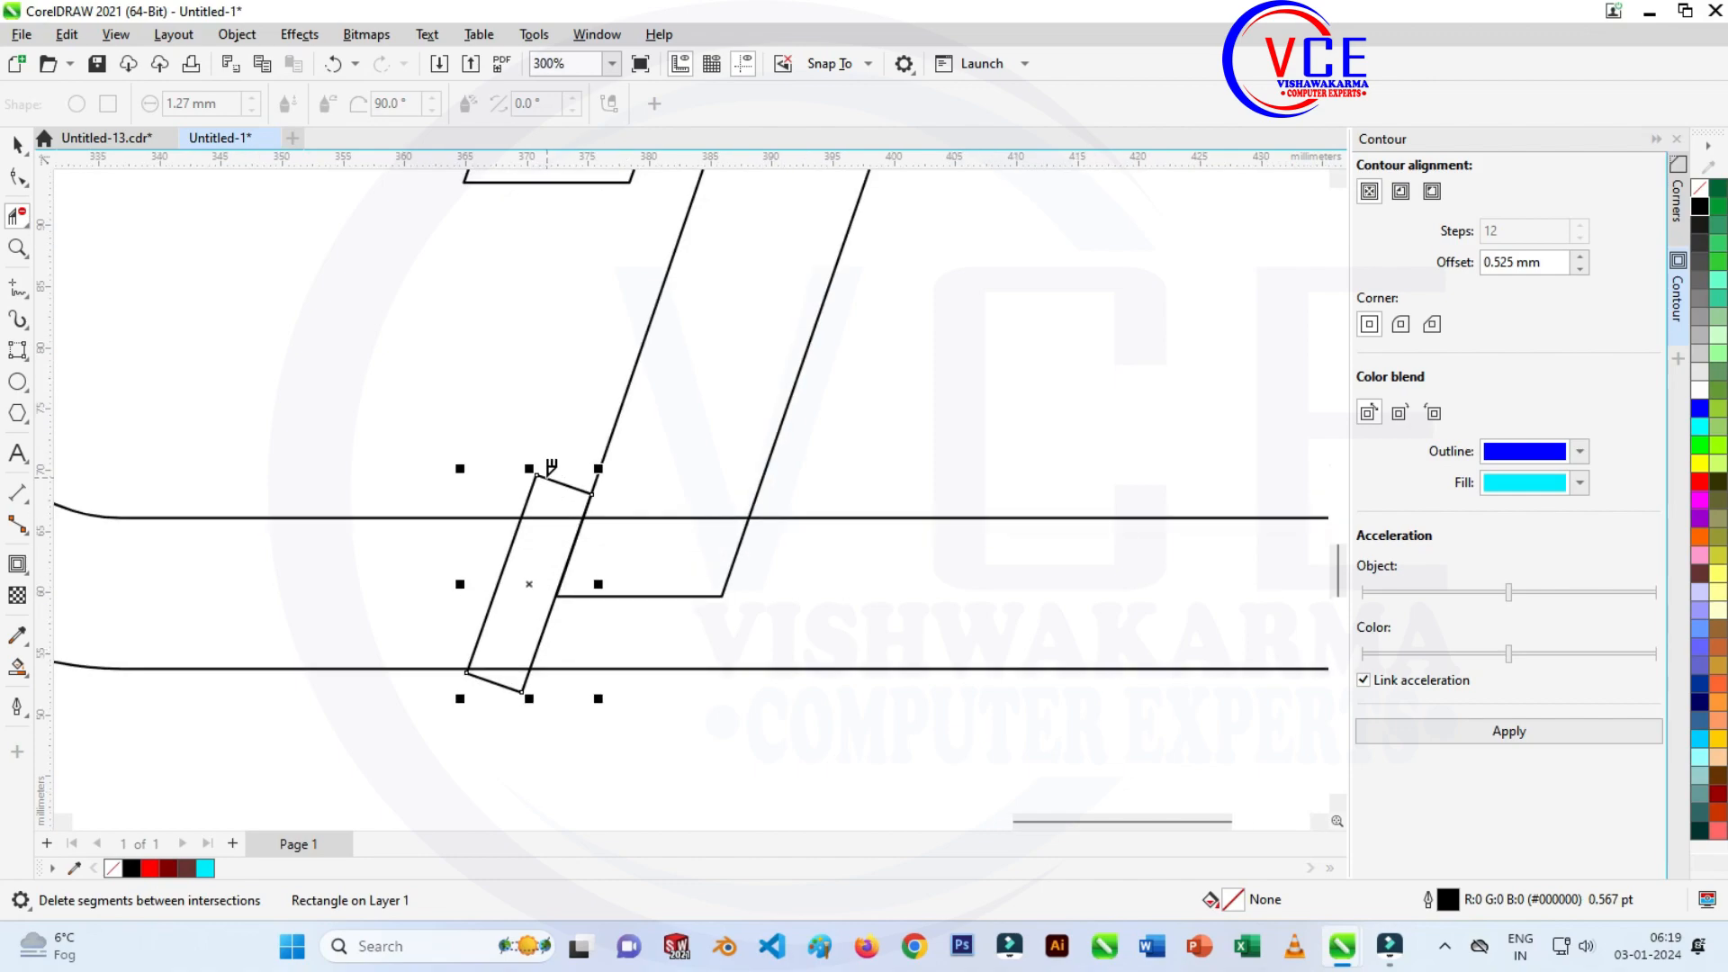
click(551, 485)
scroll(551, 532, down, 2)
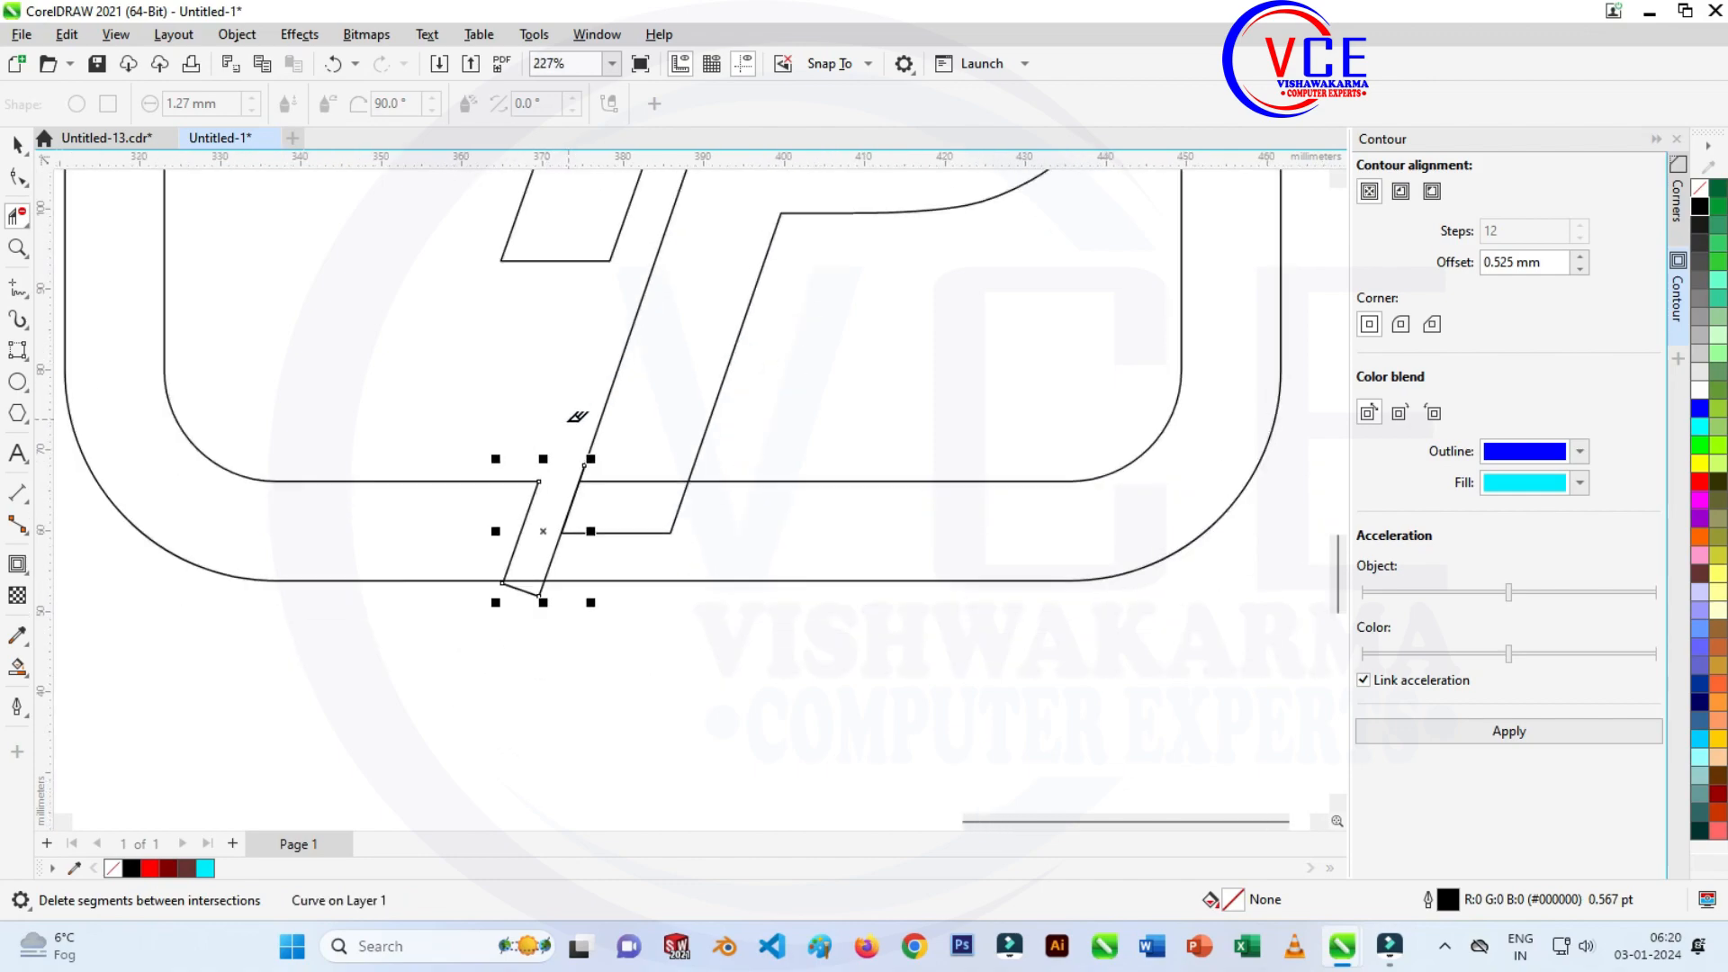
click(533, 567)
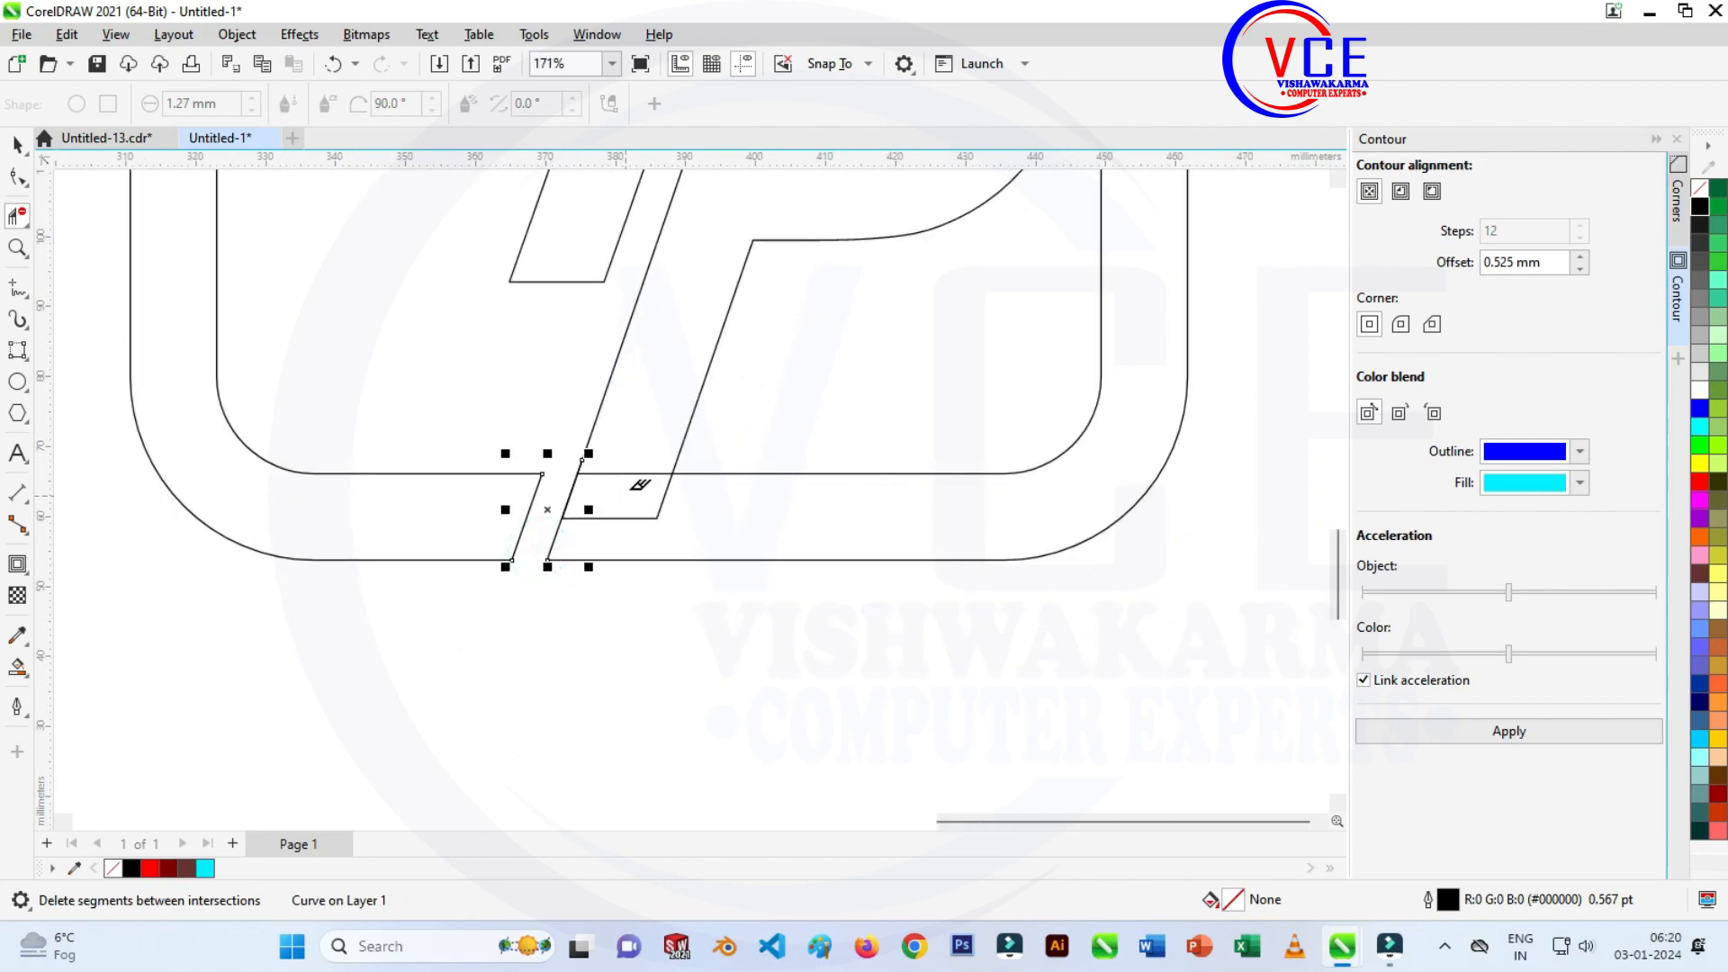
scroll(640, 485, up, 1)
drag(656, 435, 656, 559)
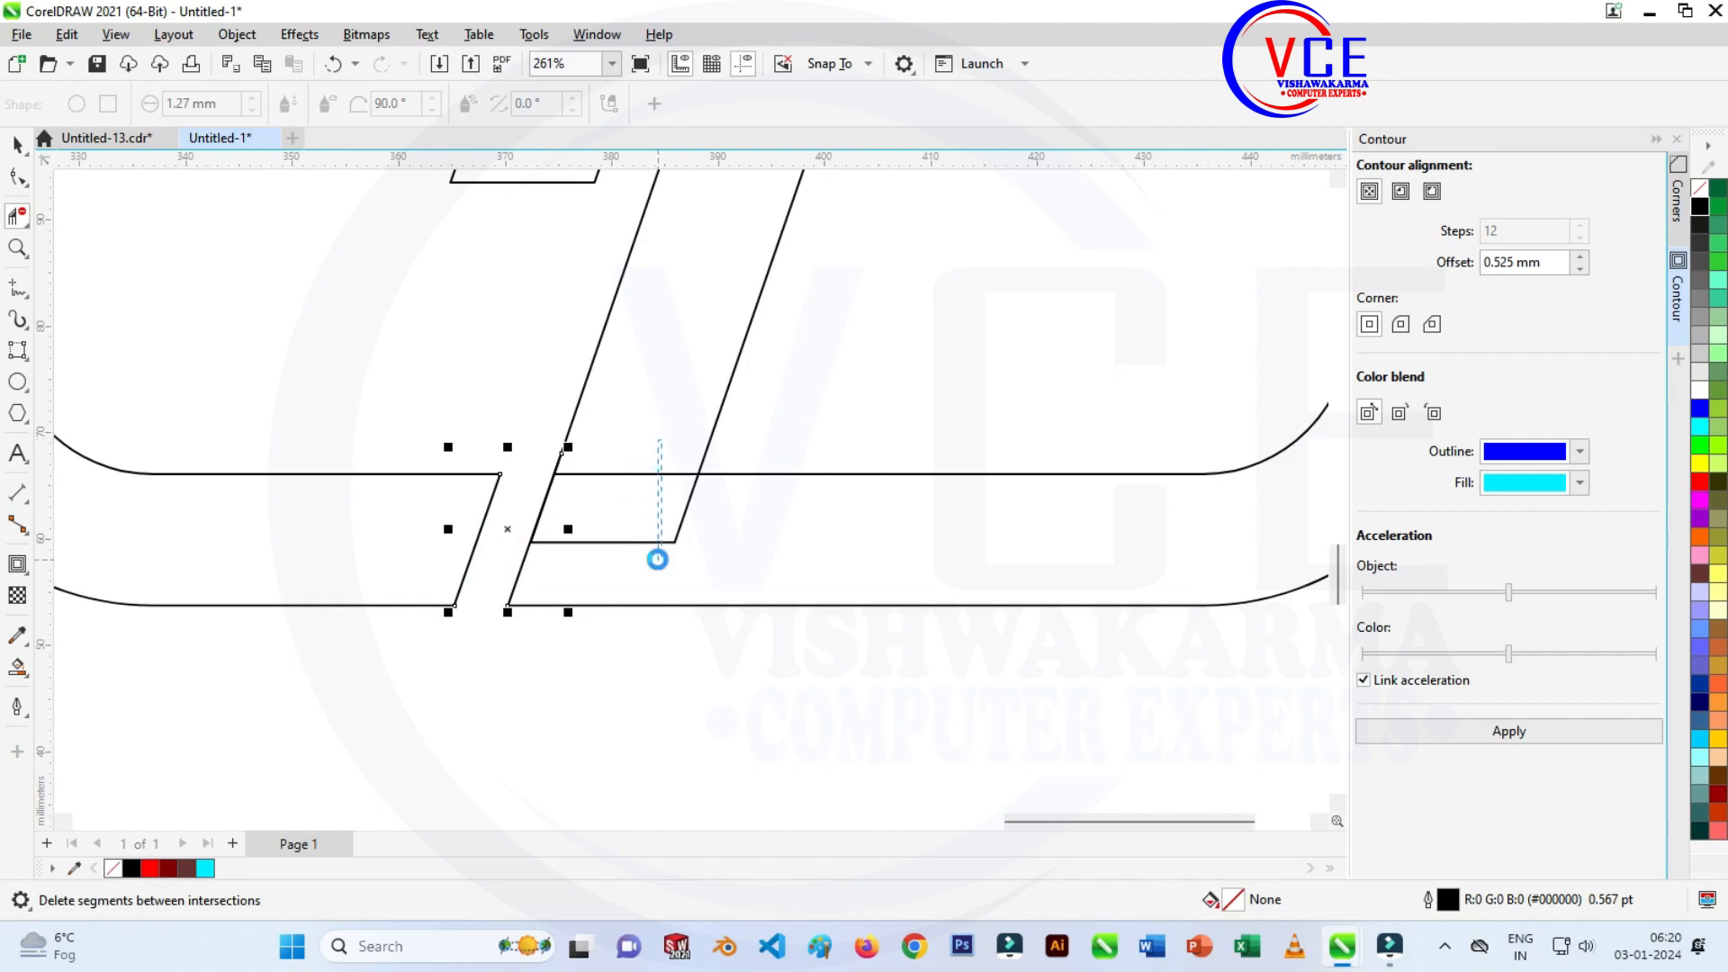
scroll(650, 507, down, 1)
scroll(650, 506, down, 10)
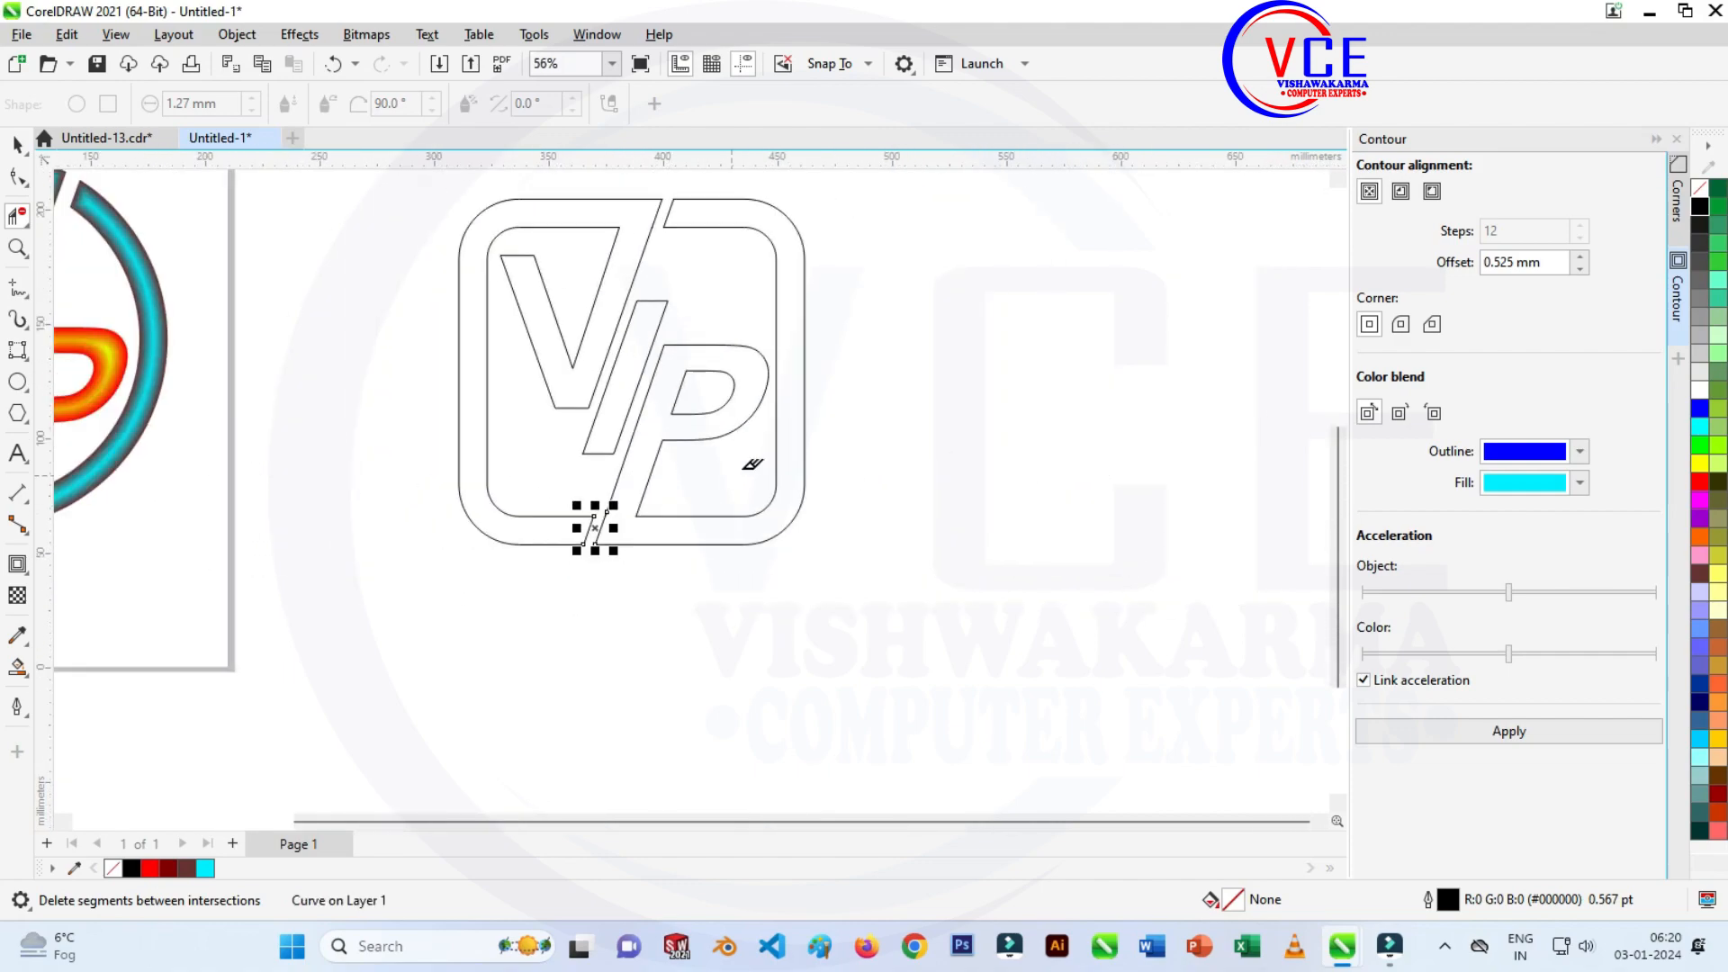
scroll(716, 279, up, 1)
Smart-fill the merged V and its half of the frame with dark red #800000.
click(16, 145)
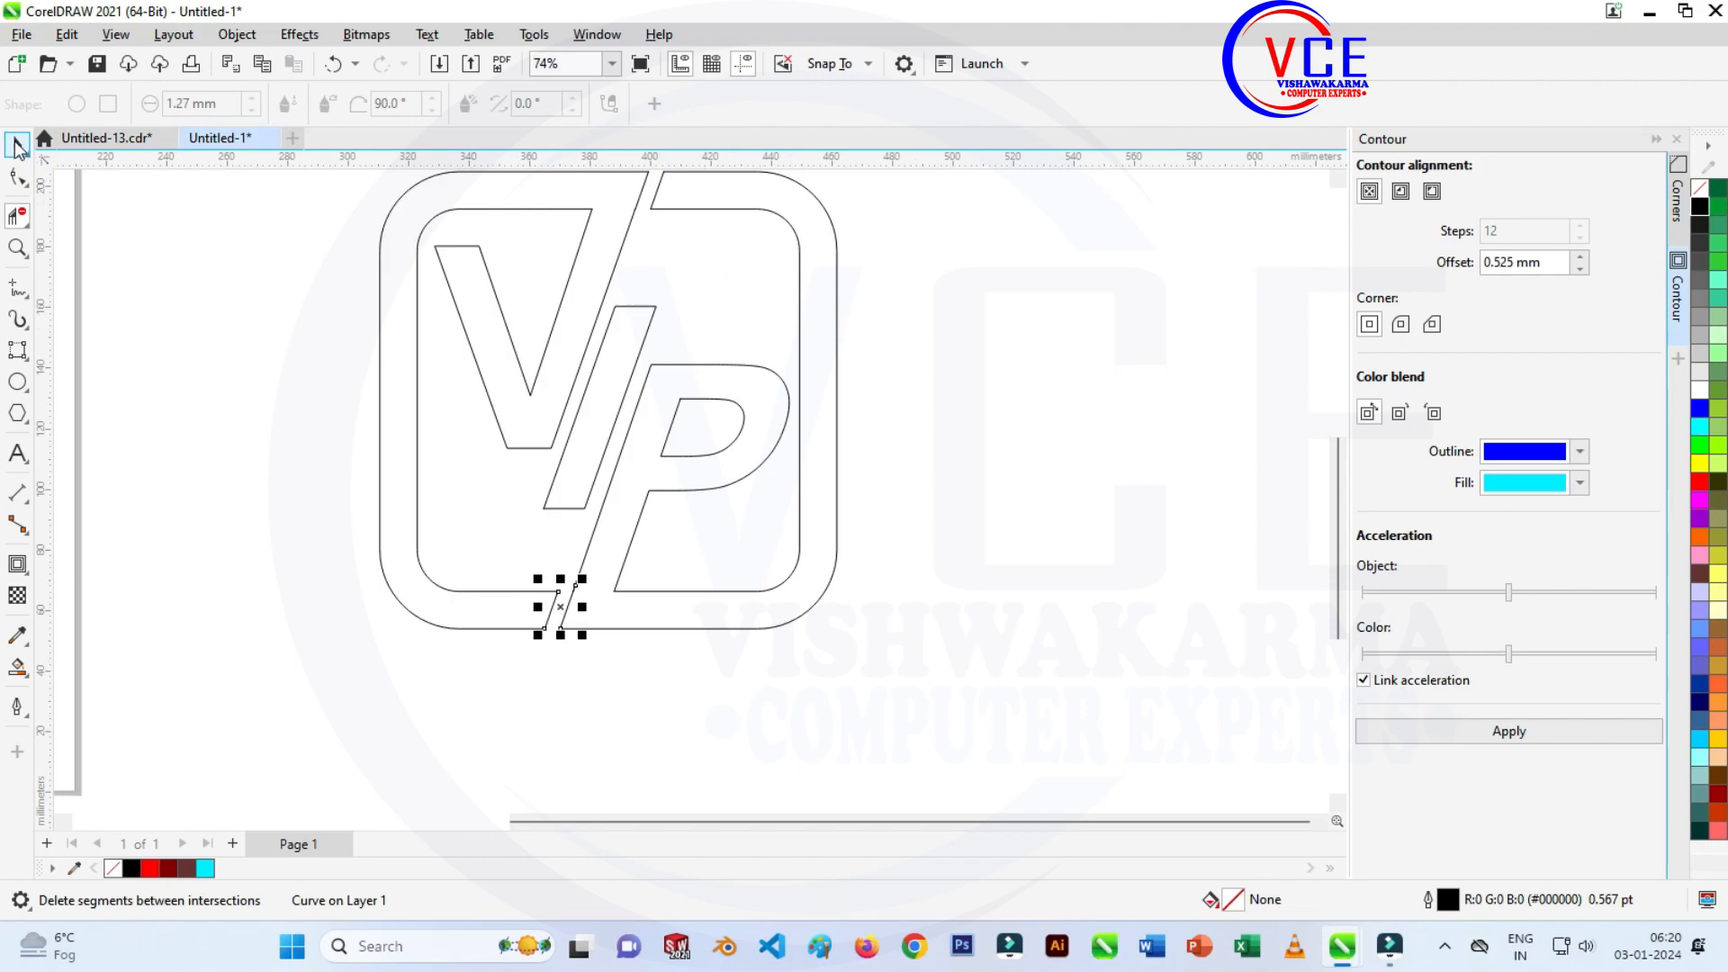
click(279, 379)
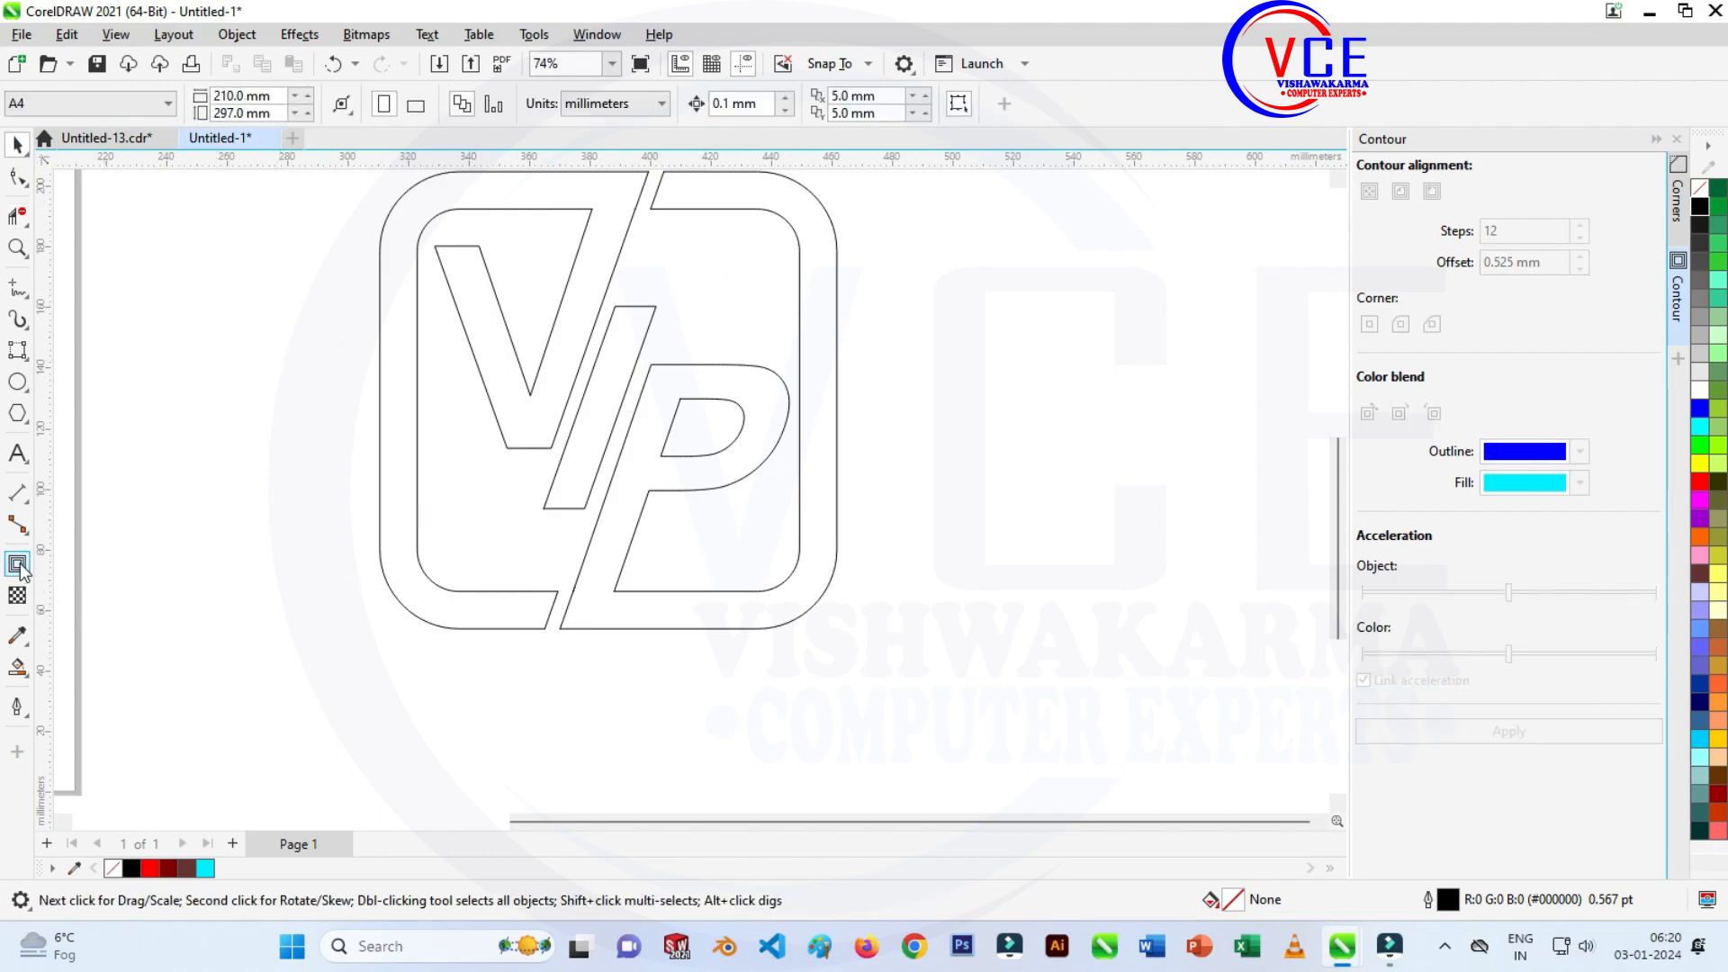
click(21, 671)
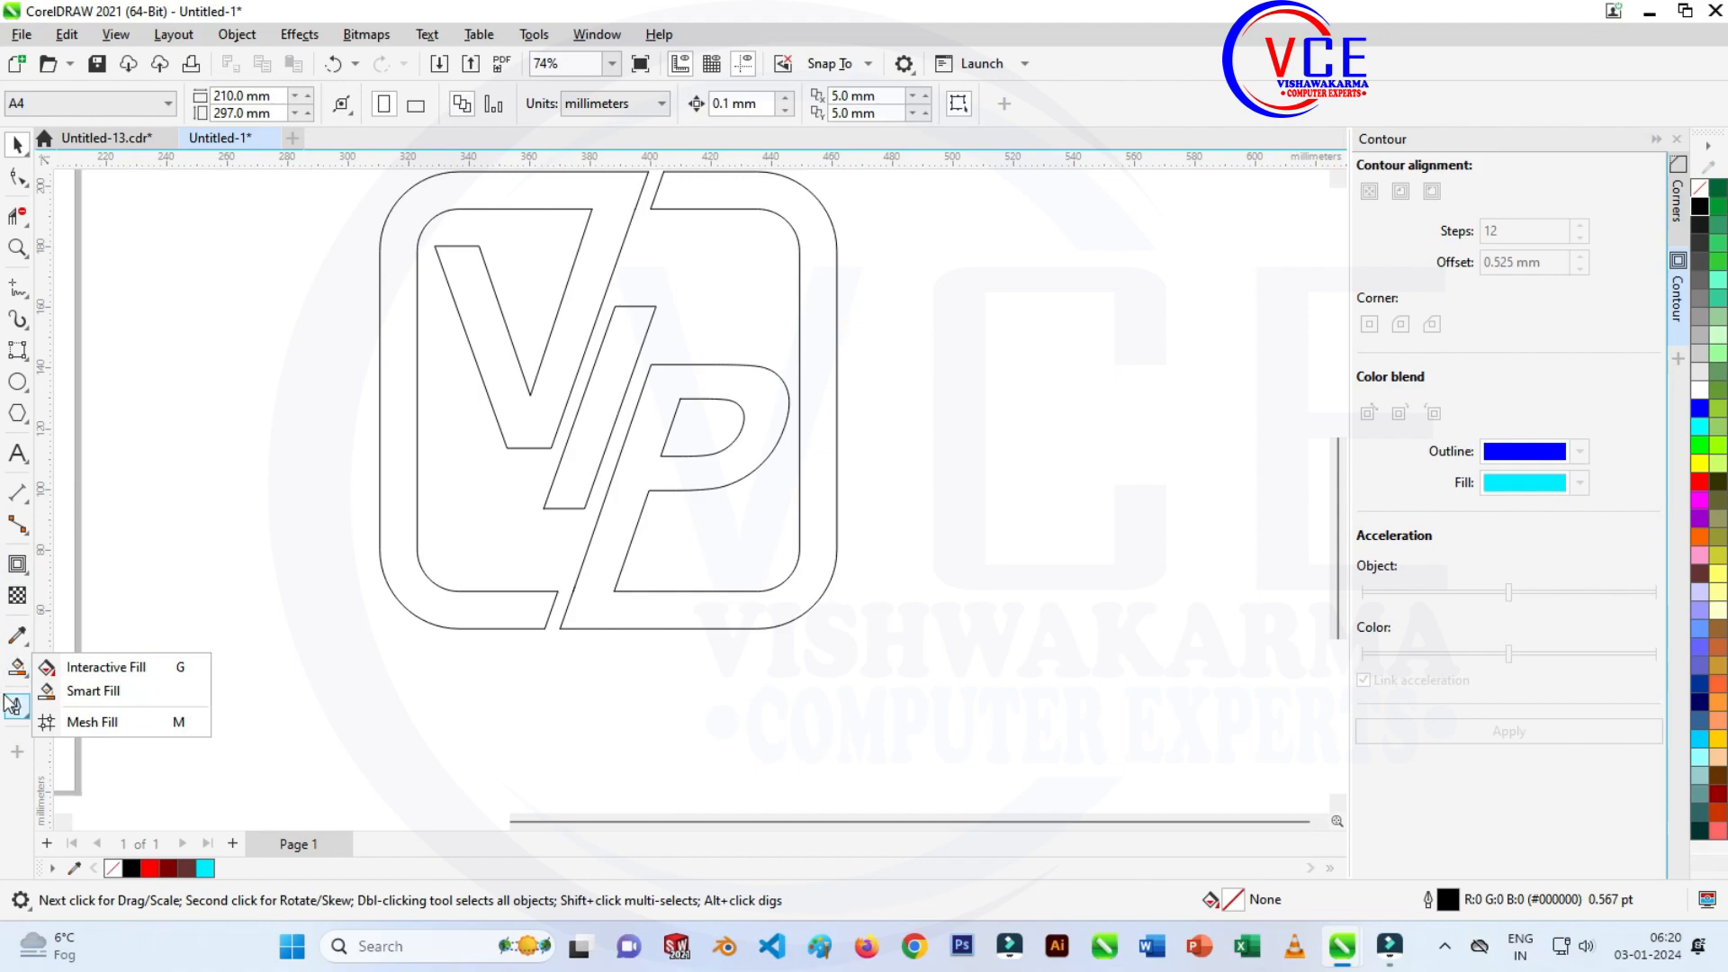
click(87, 694)
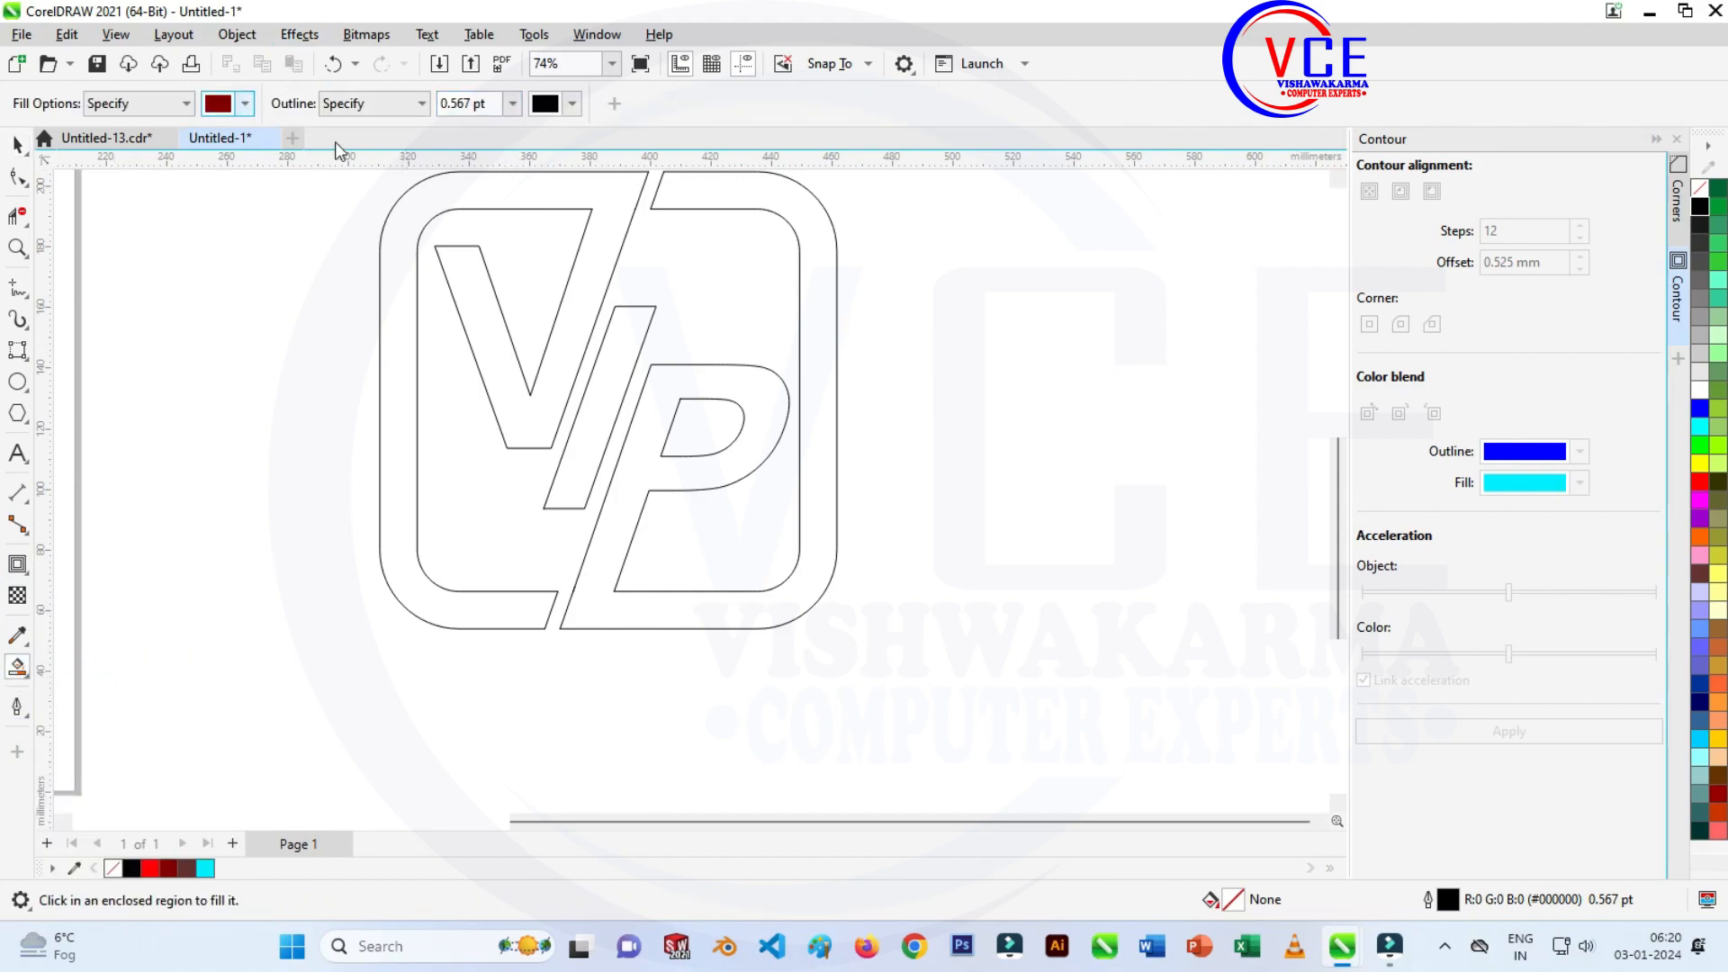
click(473, 272)
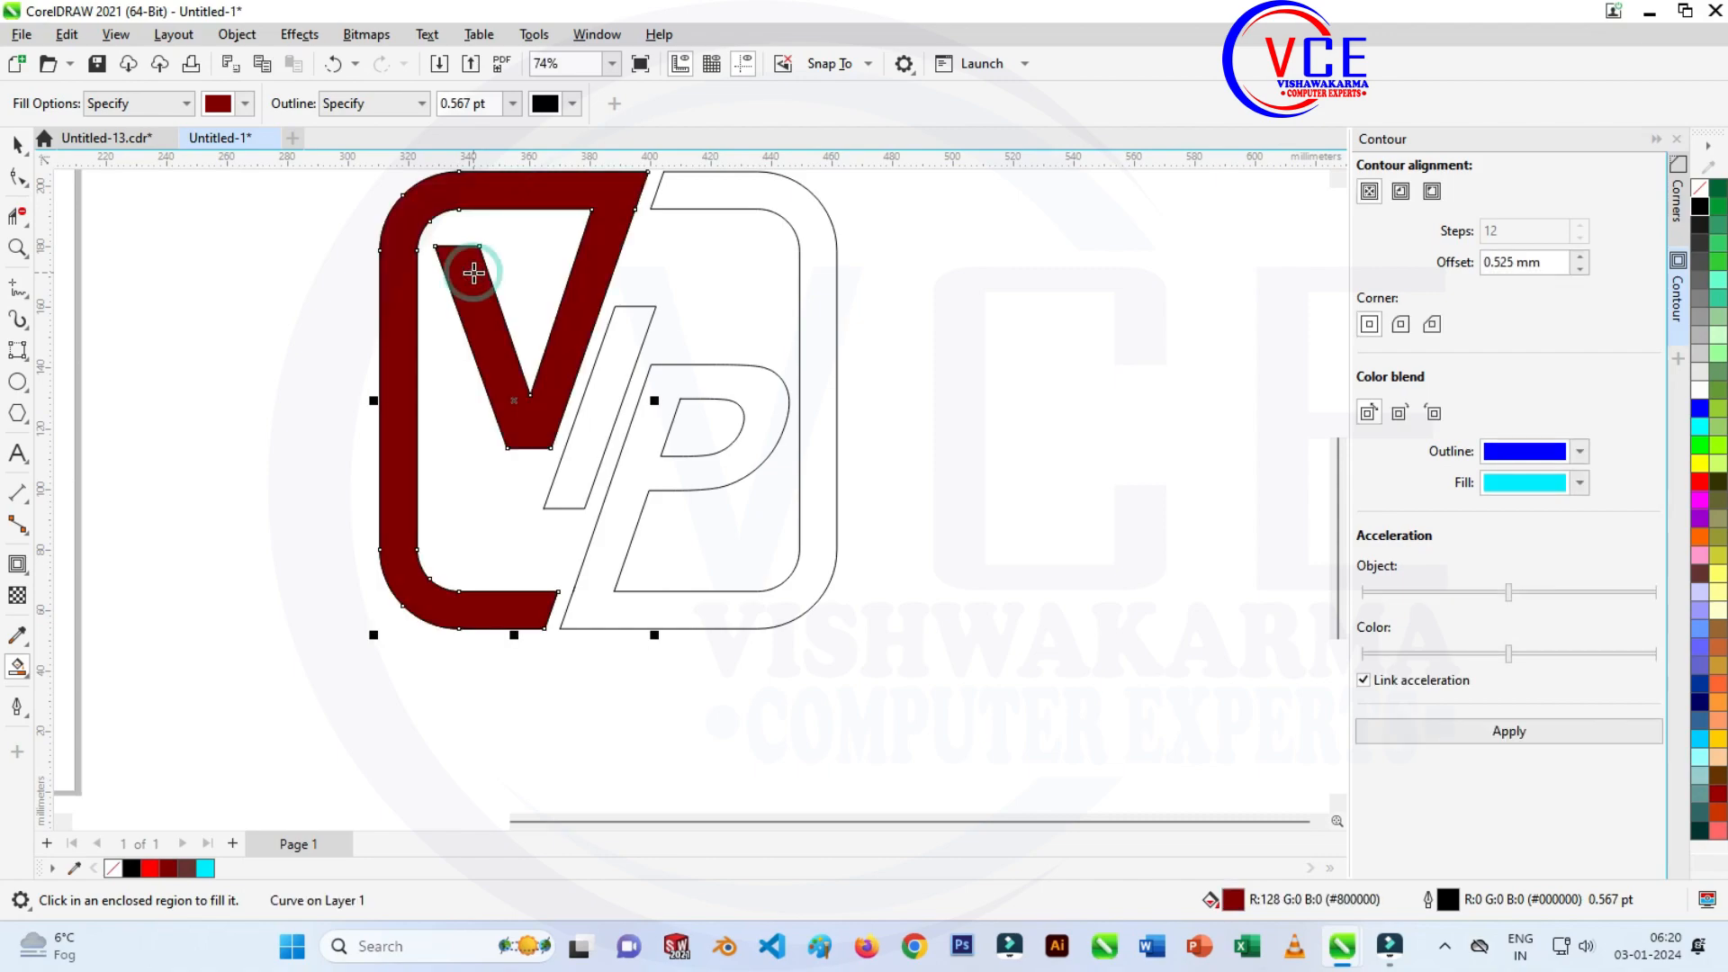
Smart-fill the merged P and its half of the frame with blue #2F00FF.
click(245, 104)
drag(309, 365, 319, 366)
drag(340, 237, 393, 187)
click(810, 347)
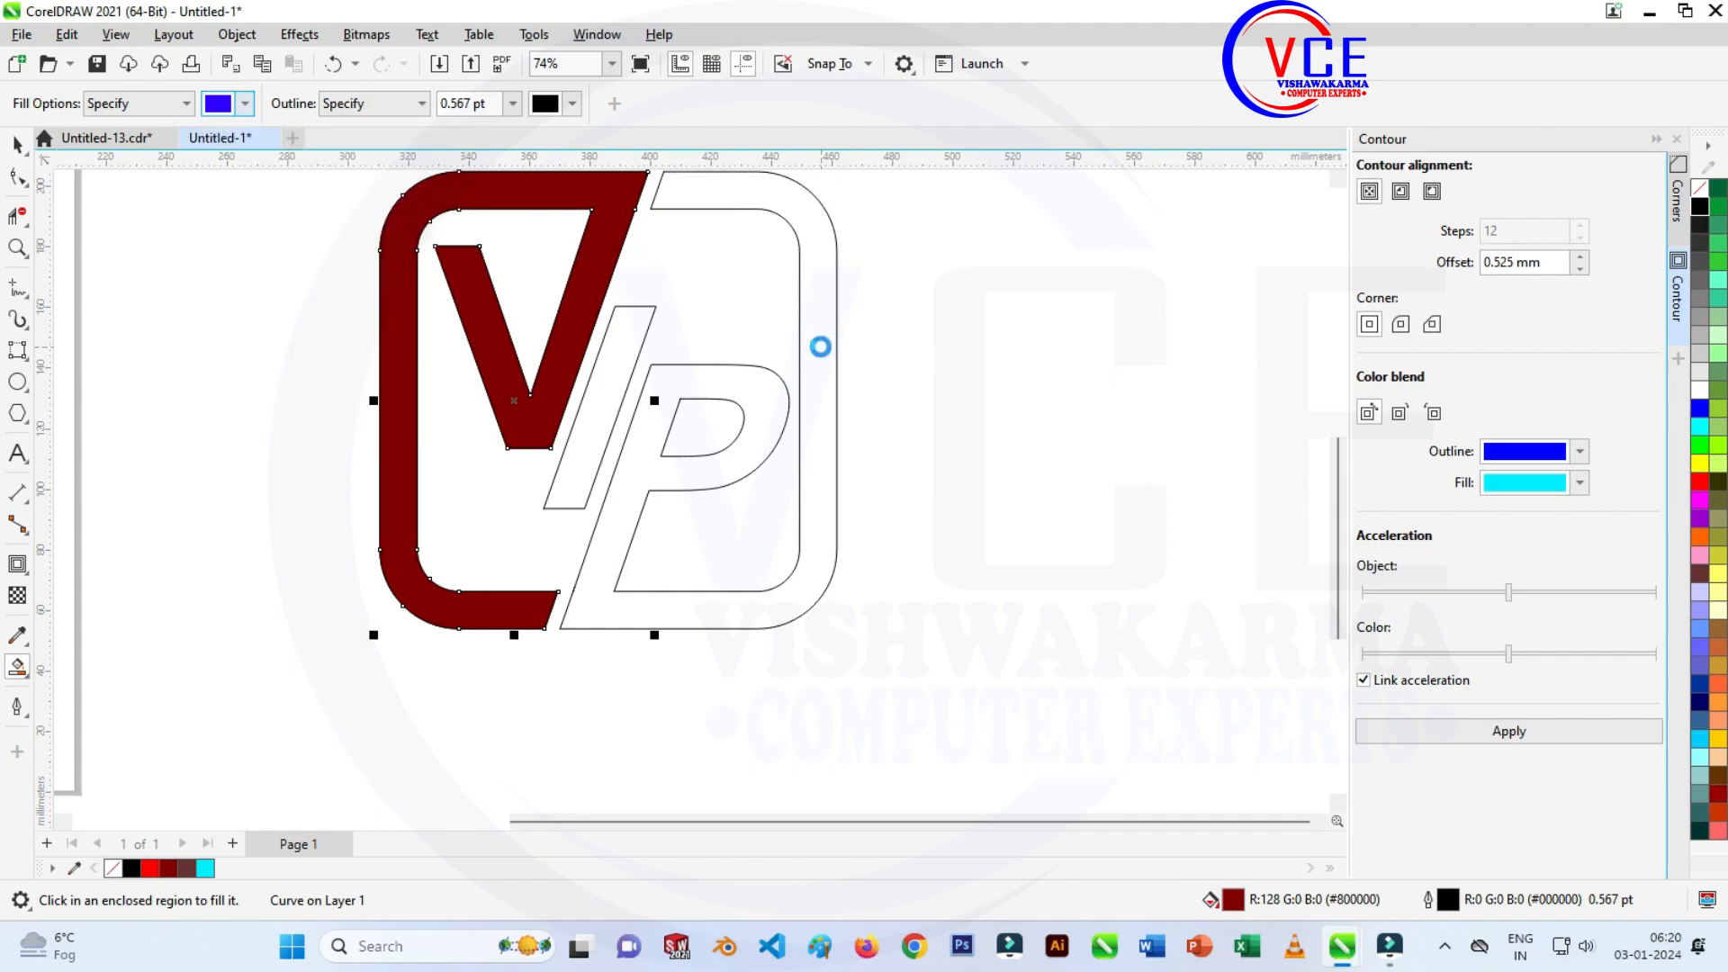
click(815, 345)
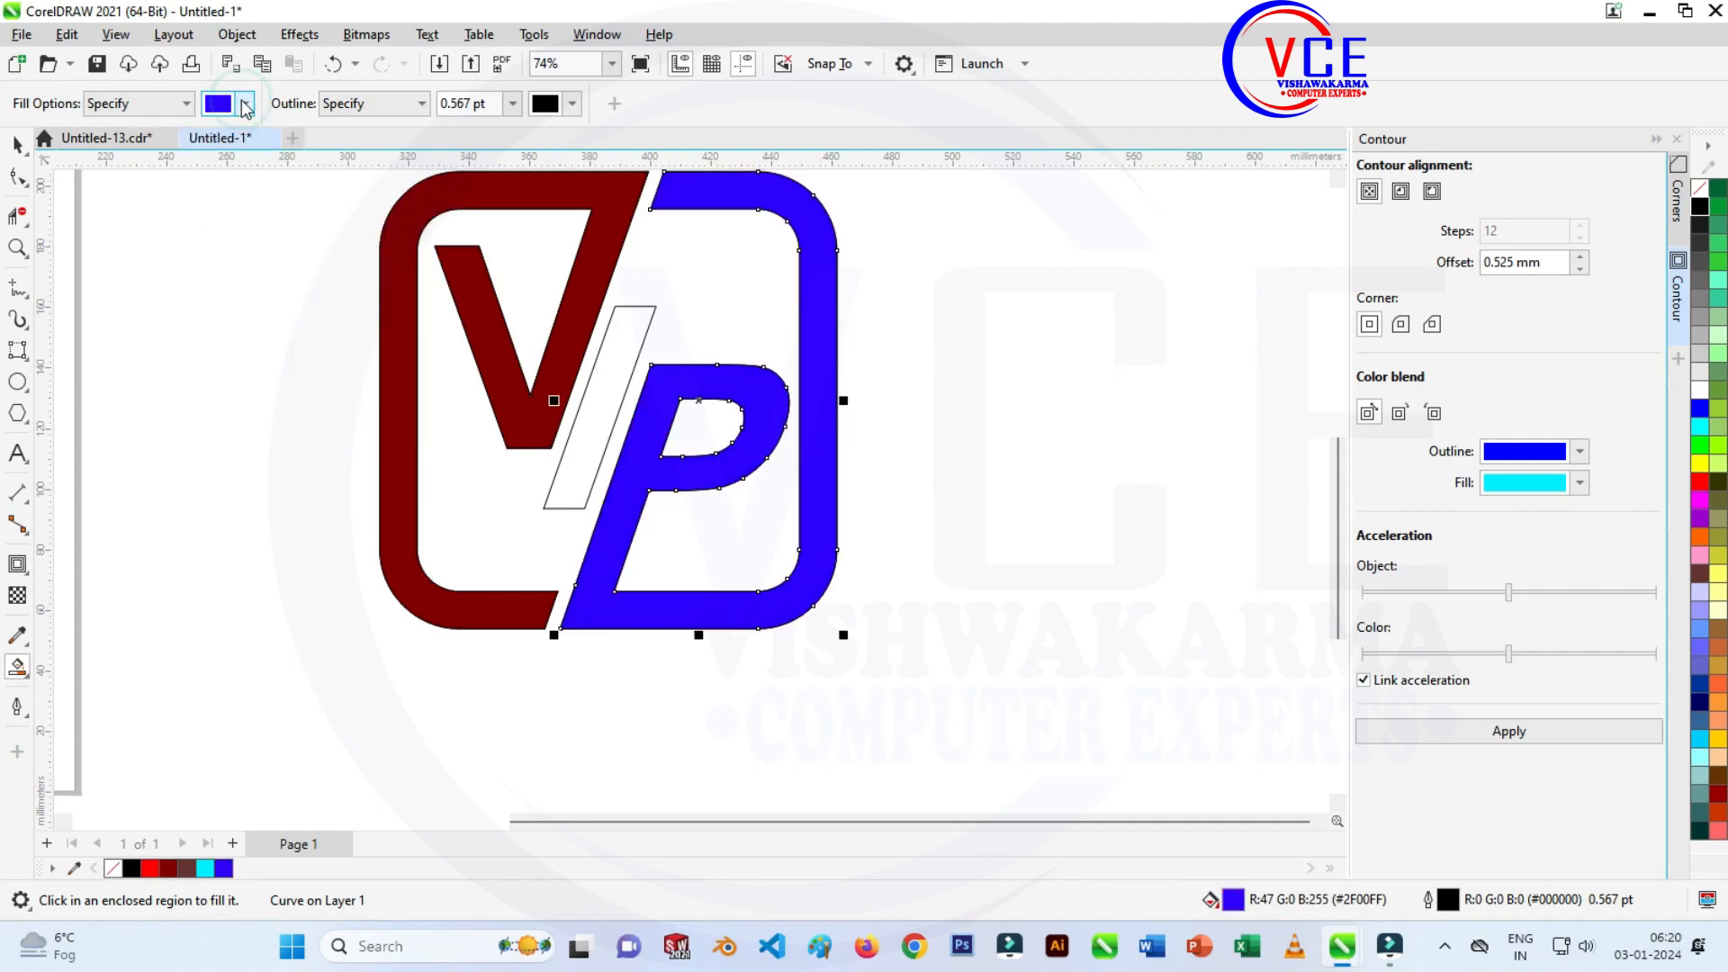
Smart-fill the slanted I between the V and P with red #FF0000.
click(245, 105)
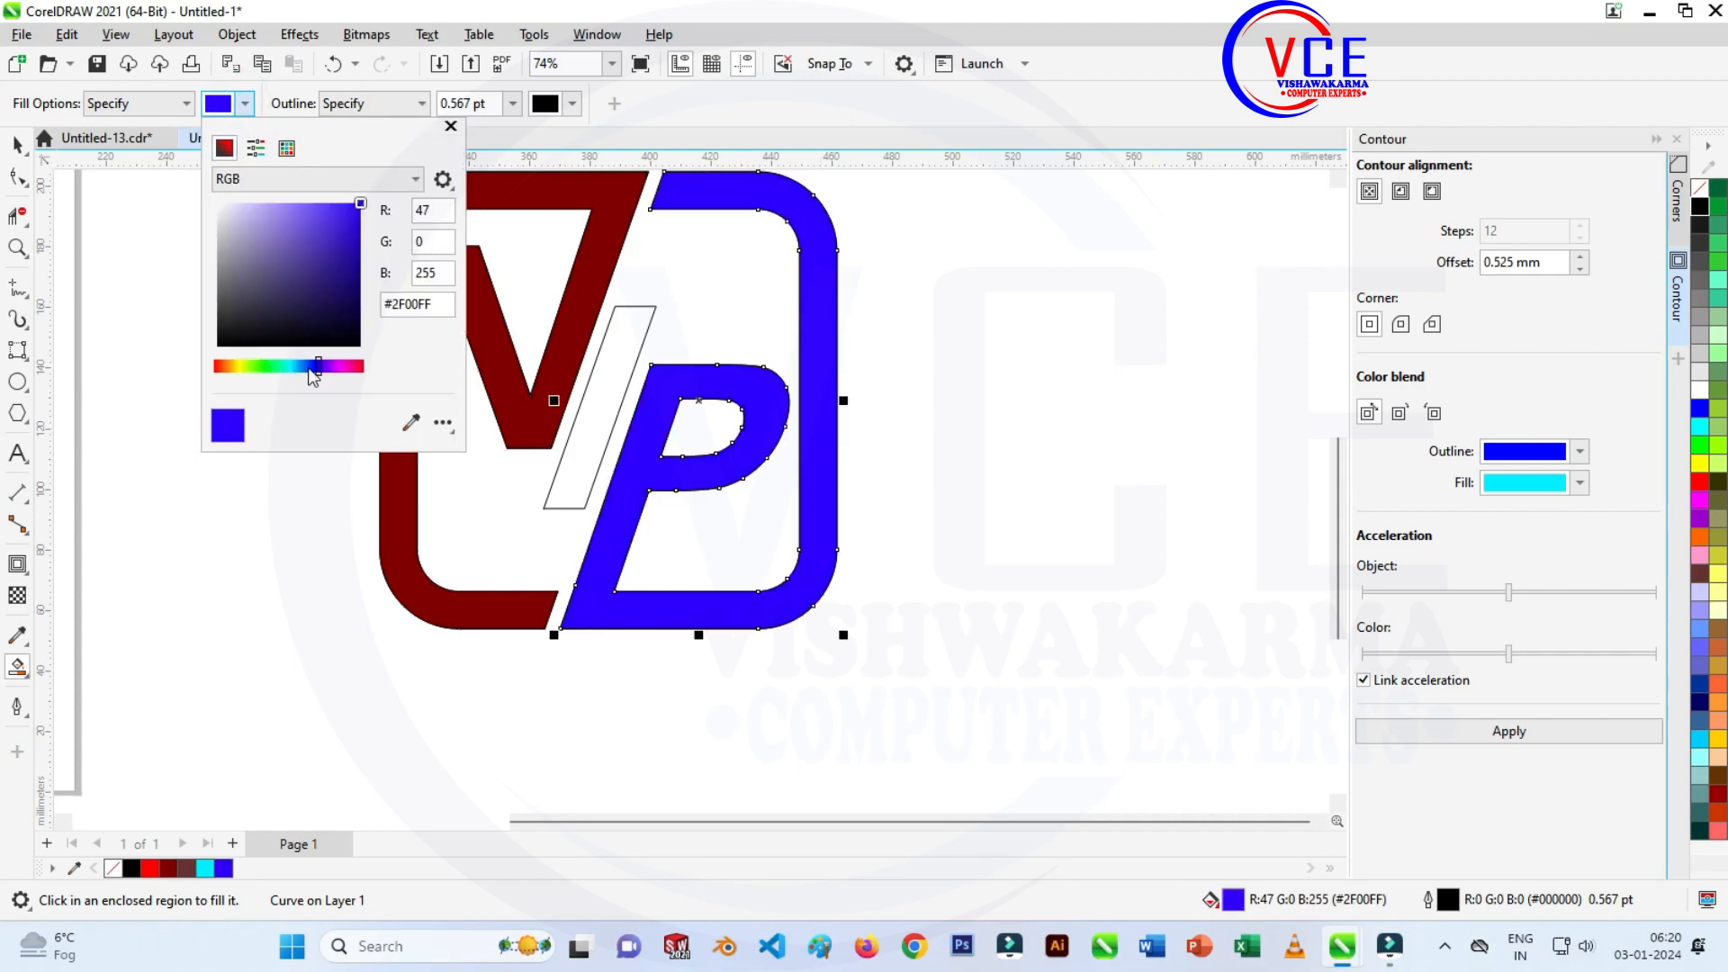
drag(320, 369, 369, 368)
click(599, 391)
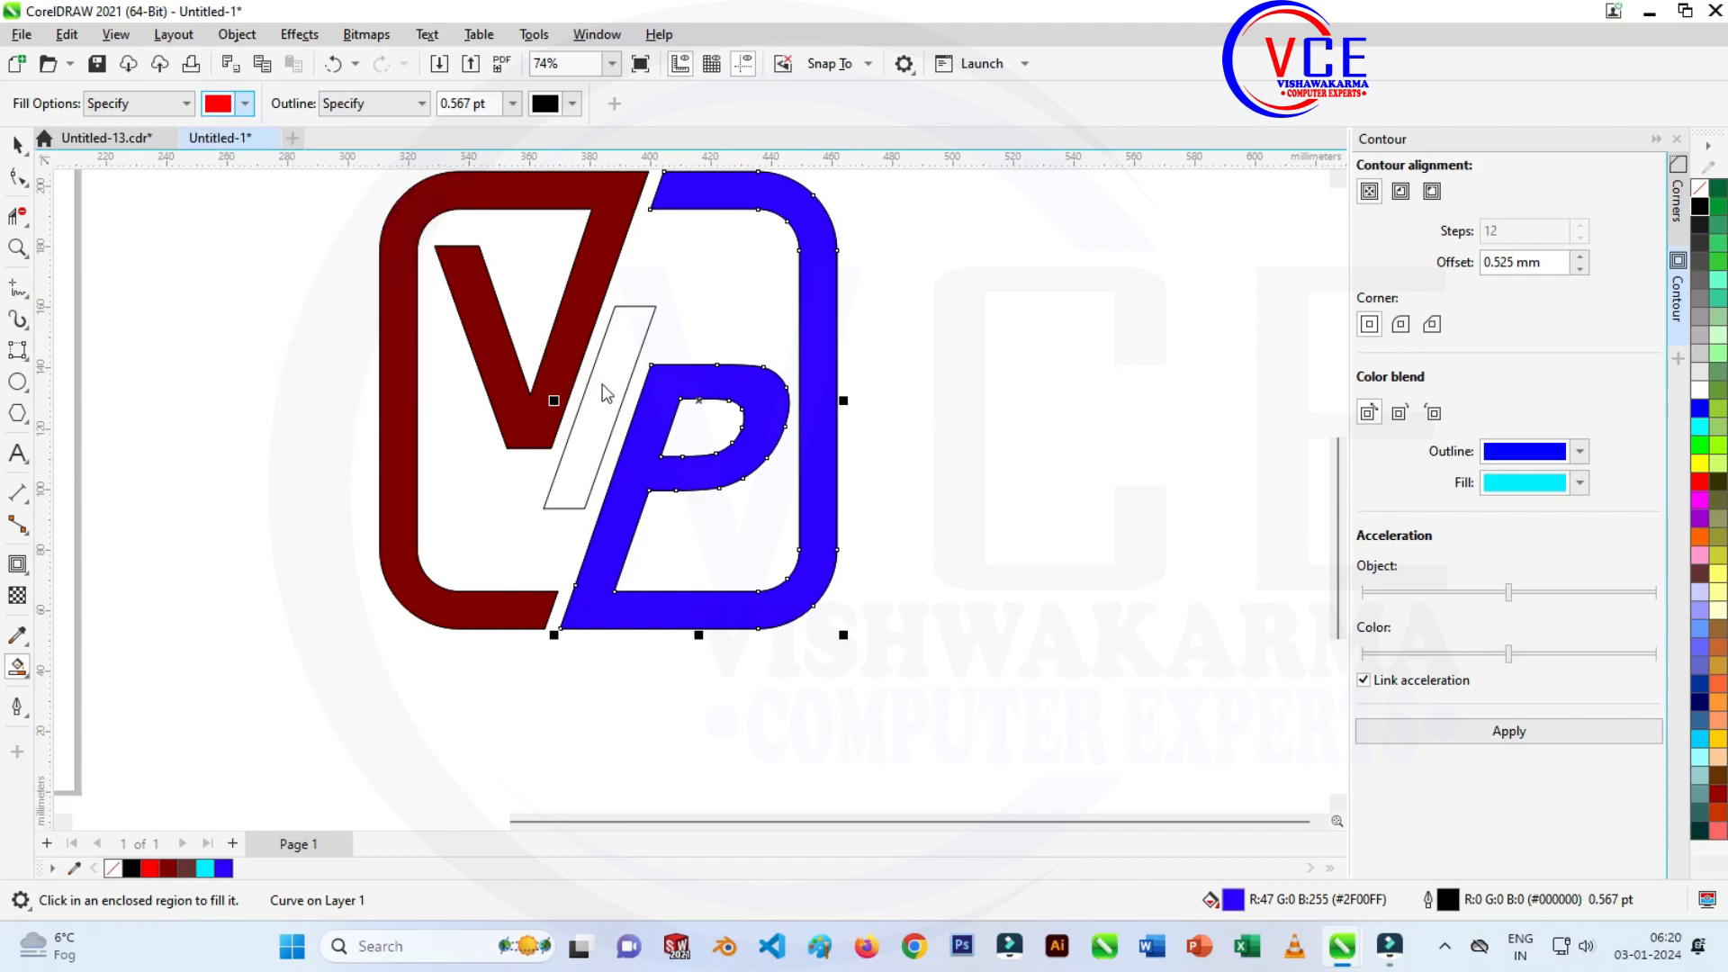
click(599, 391)
click(16, 144)
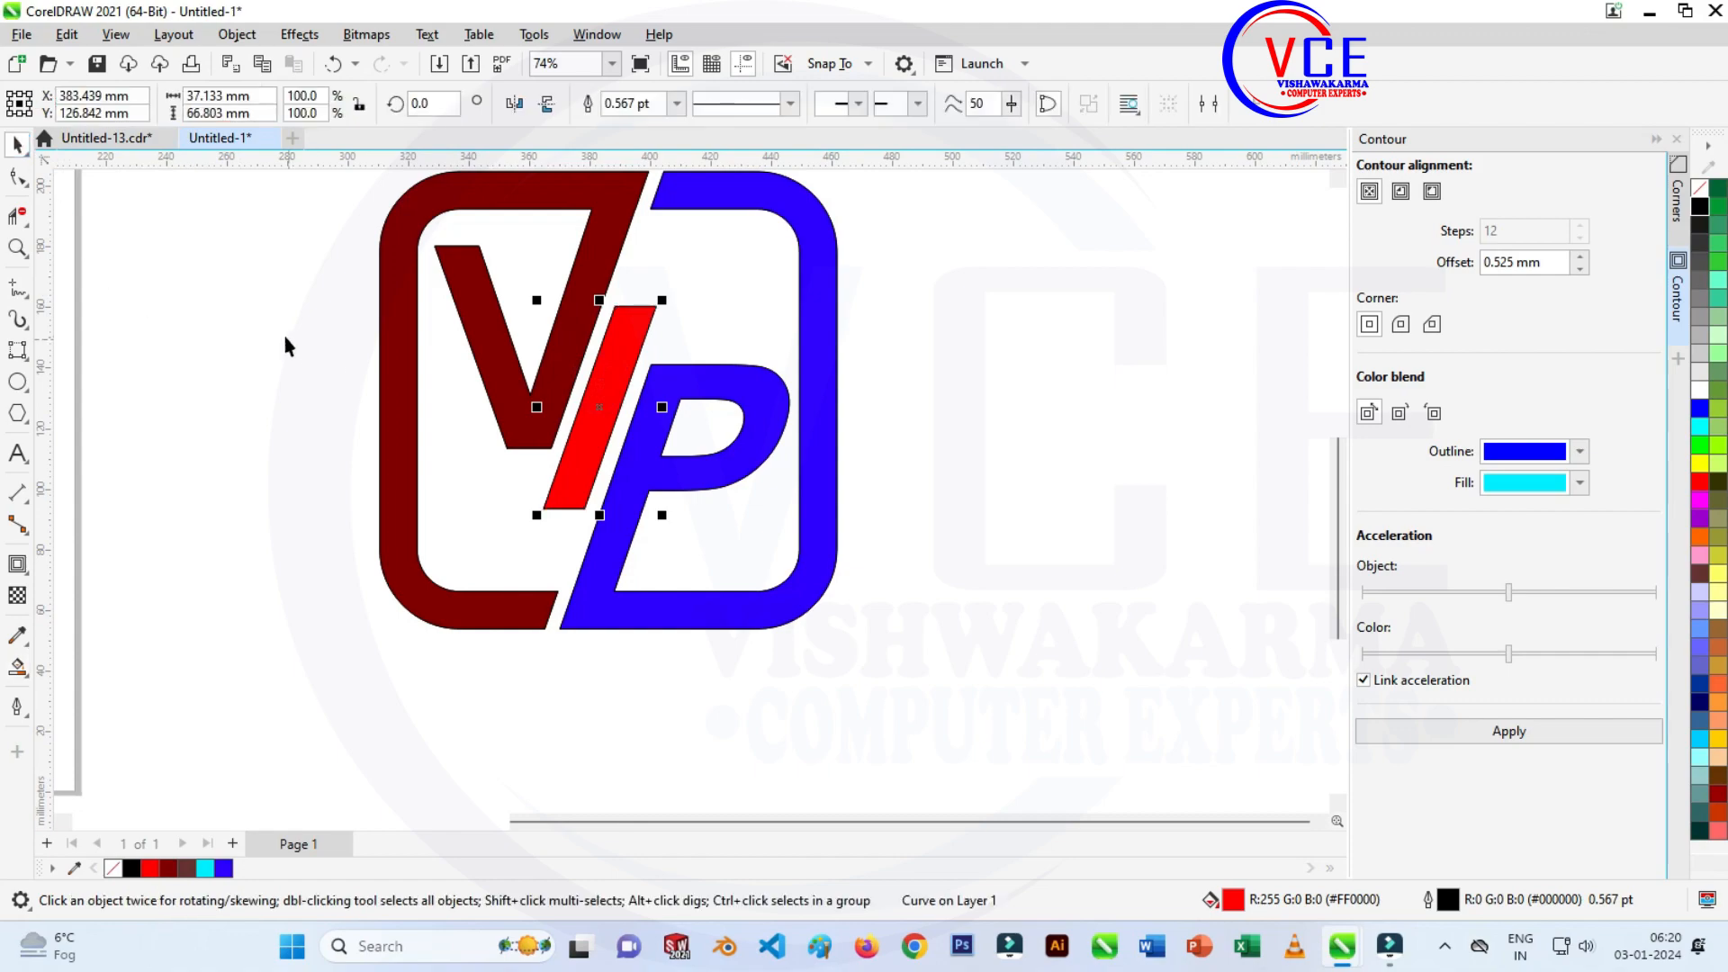
click(284, 338)
Duplicate the entire rounded-square VIP logo and place the copy to the right of the original.
scroll(350, 450, down, 3)
scroll(487, 258, up, 3)
click(467, 306)
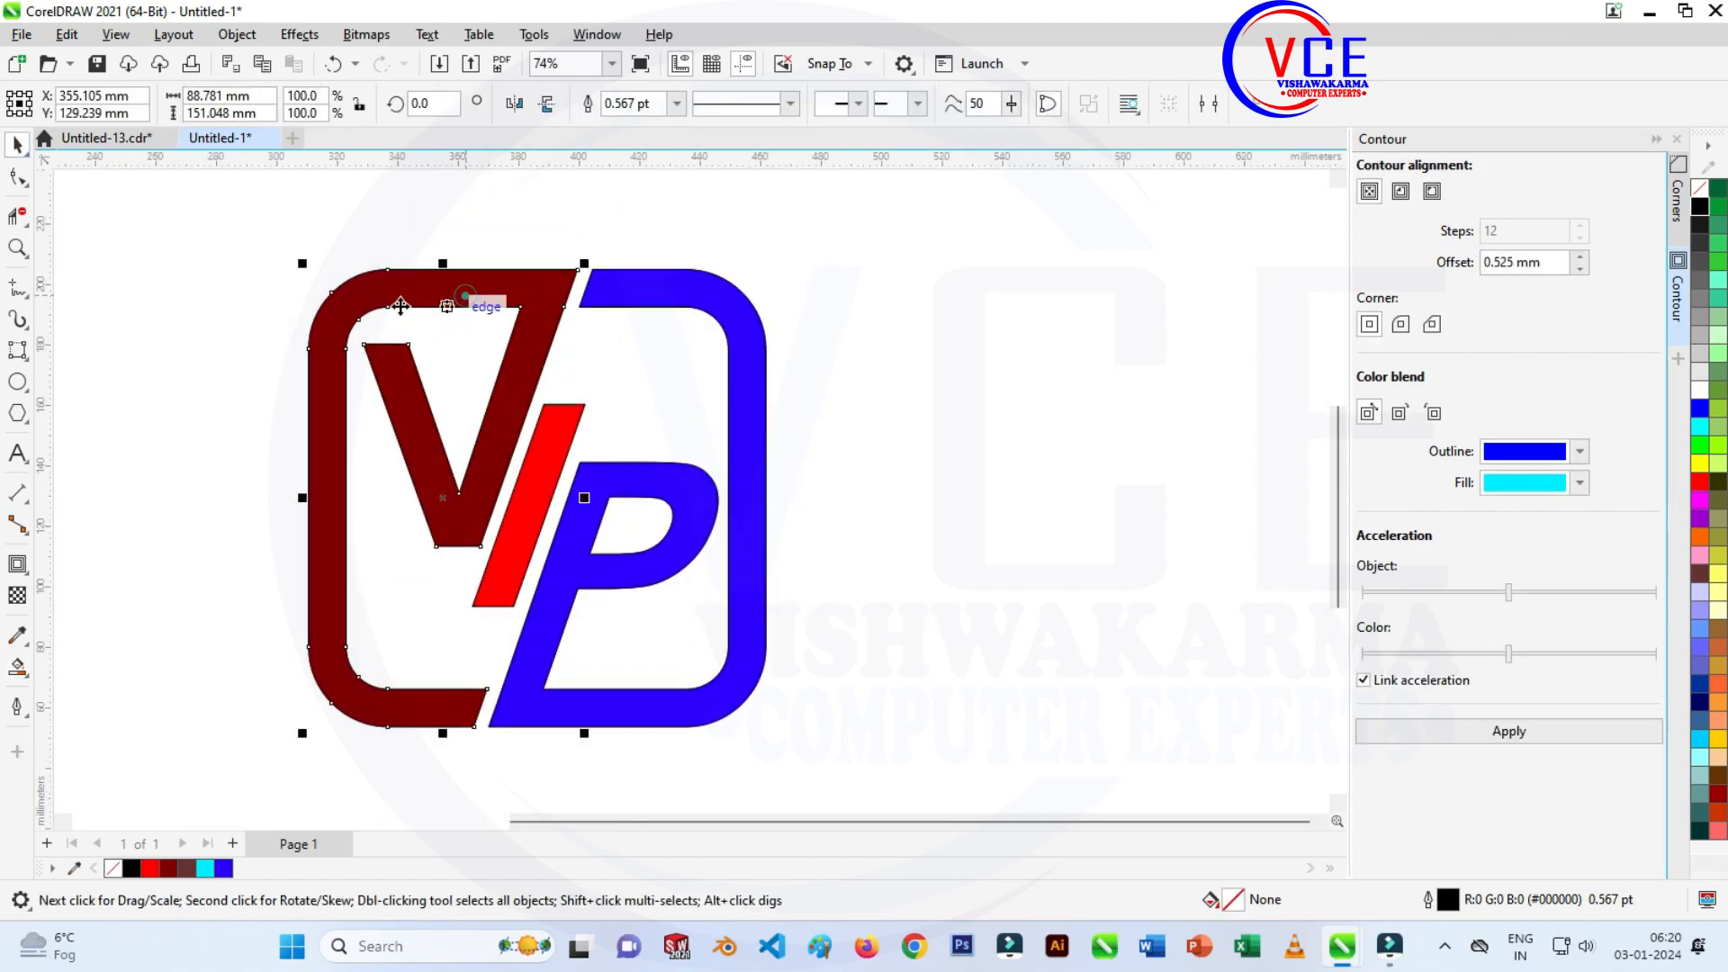
click(236, 241)
drag(268, 218, 849, 785)
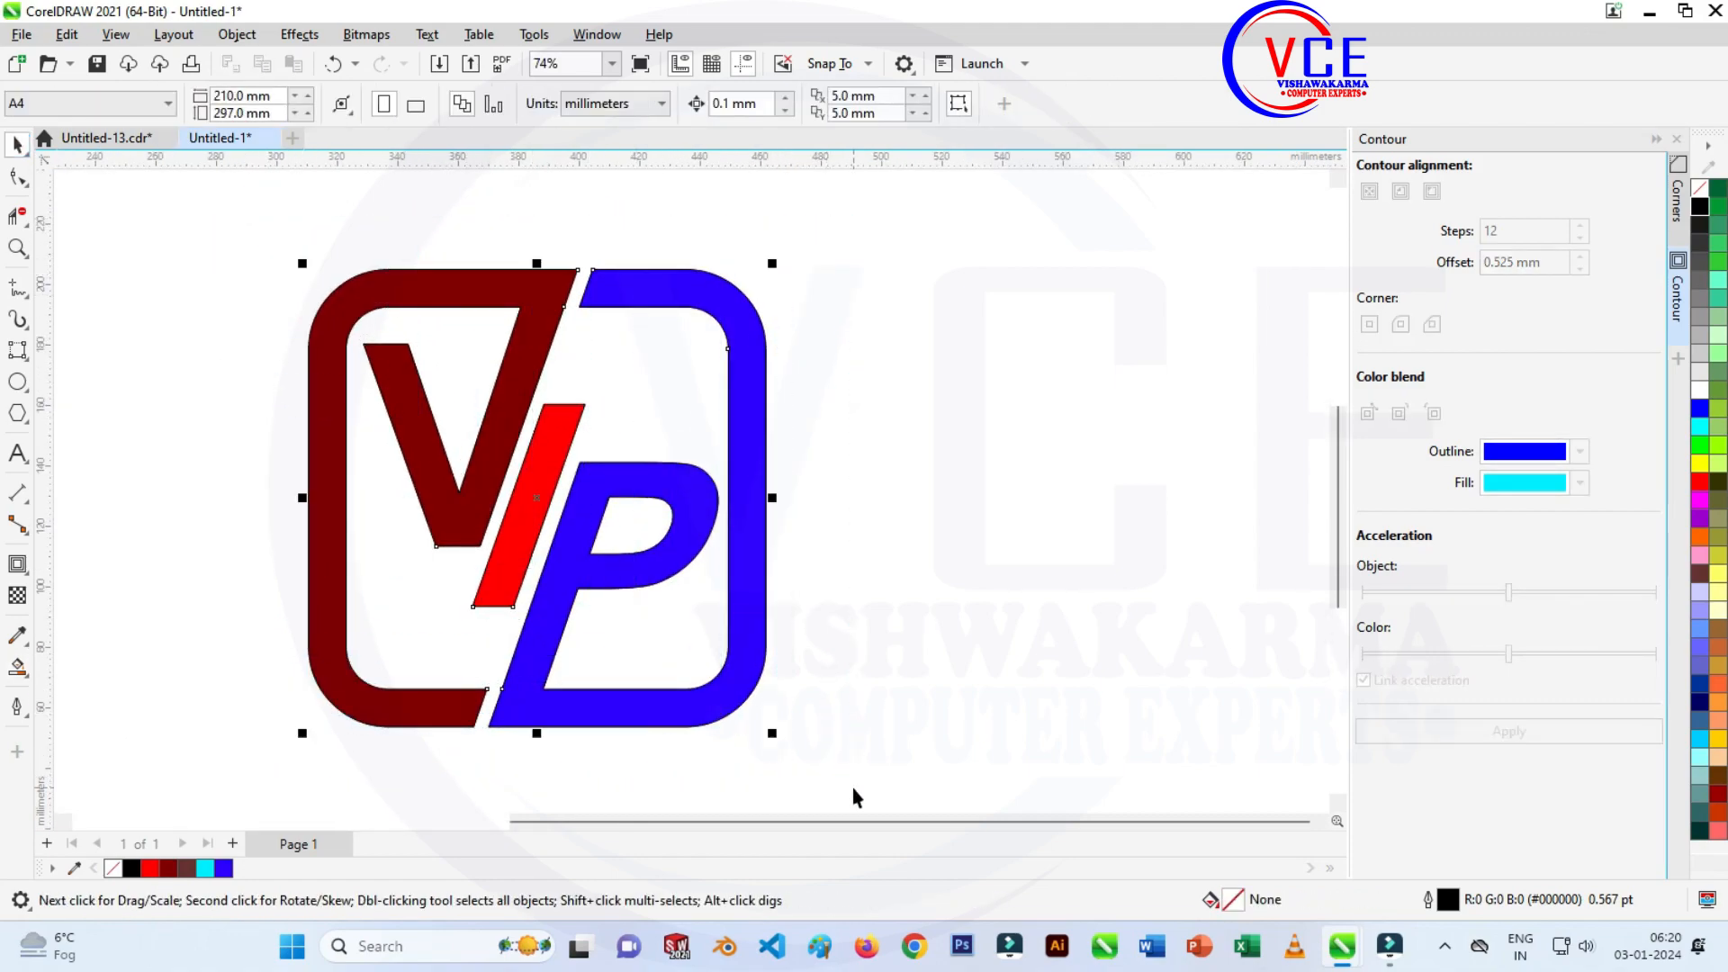
key(ctrl+d)
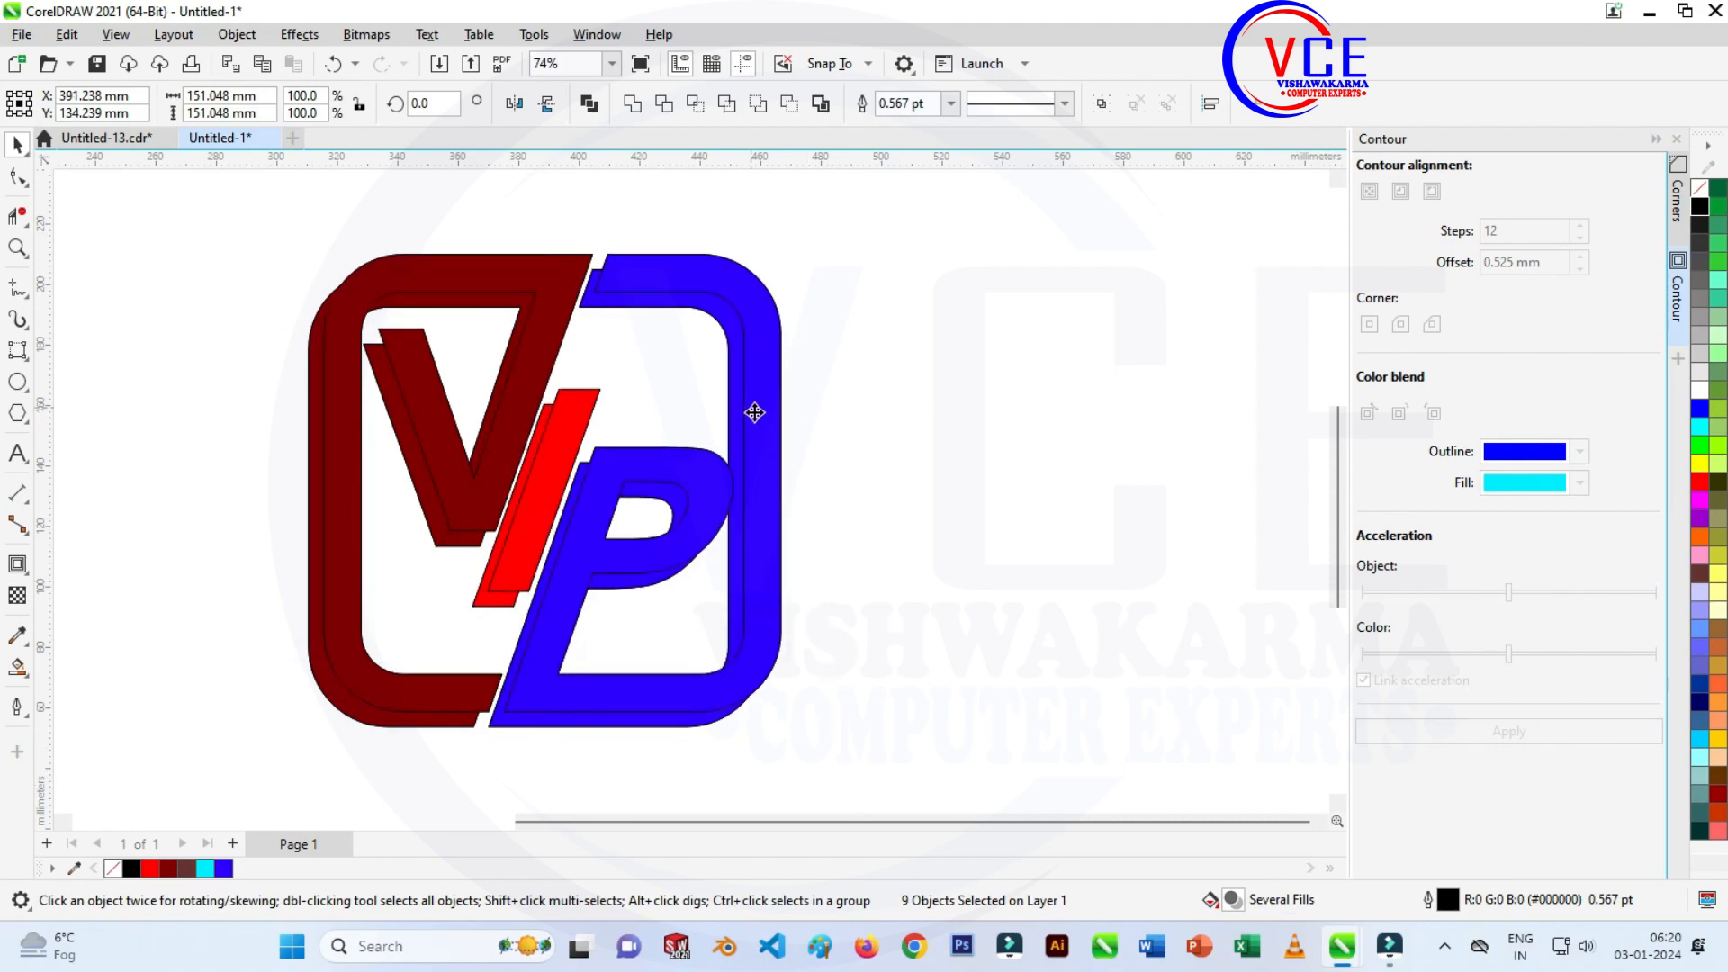
drag(753, 408, 1305, 450)
scroll(368, 500, down, 3)
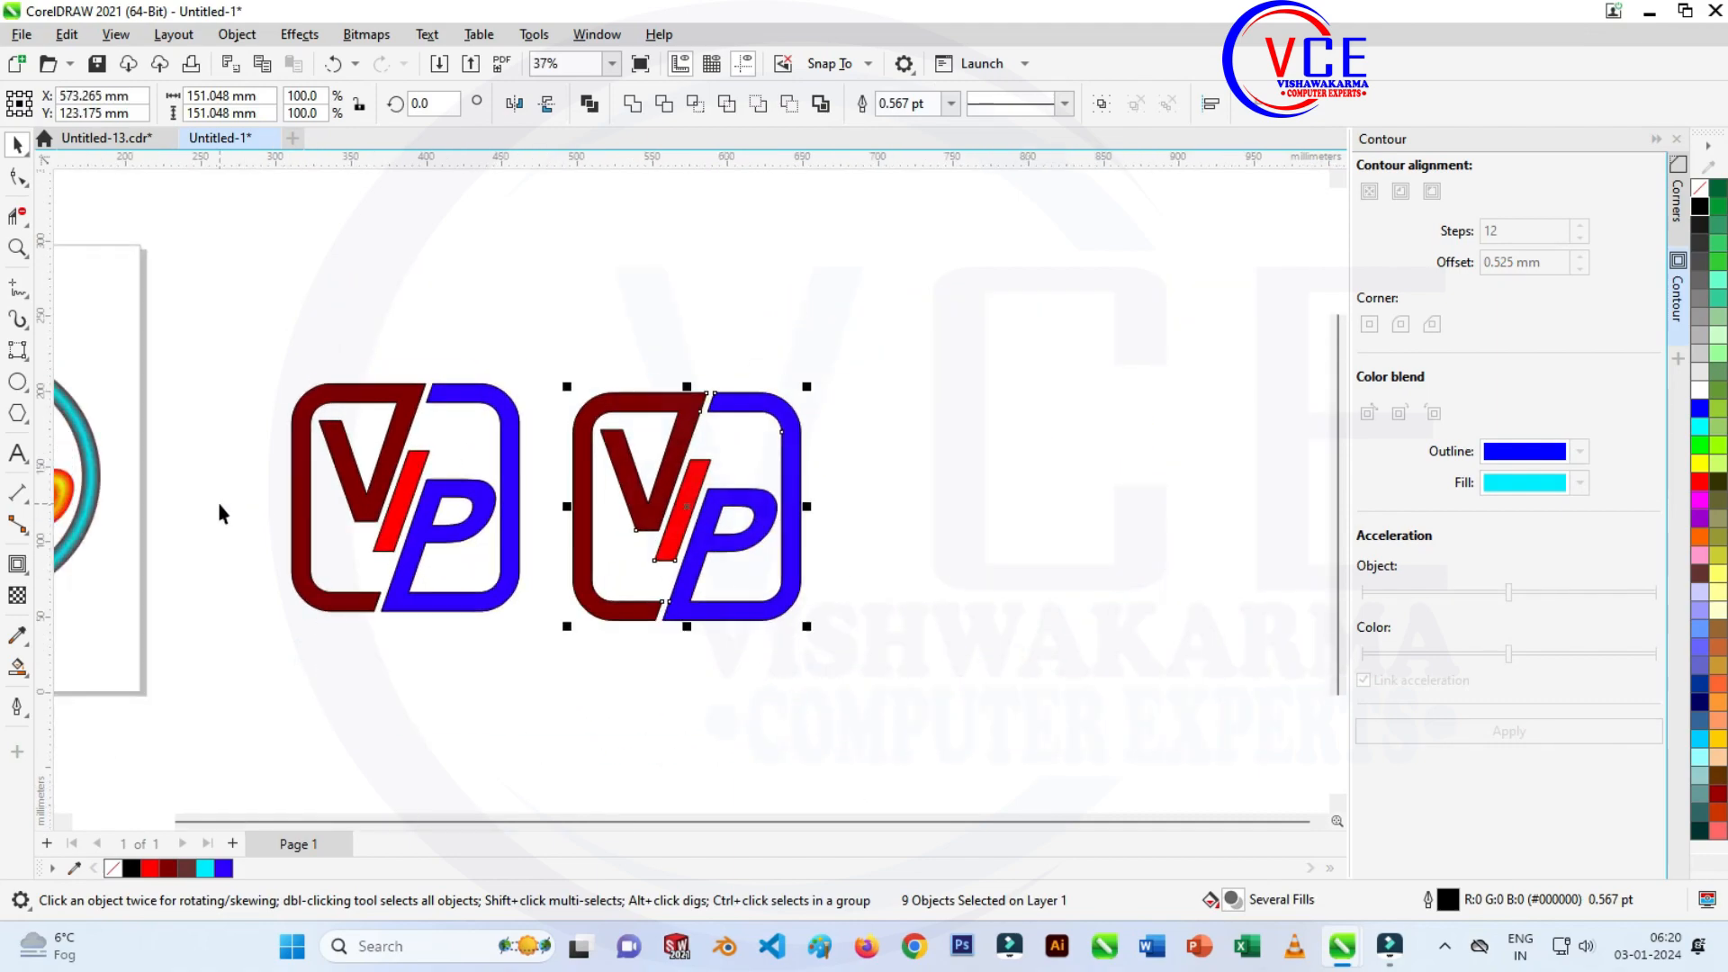
scroll(538, 504, up, 2)
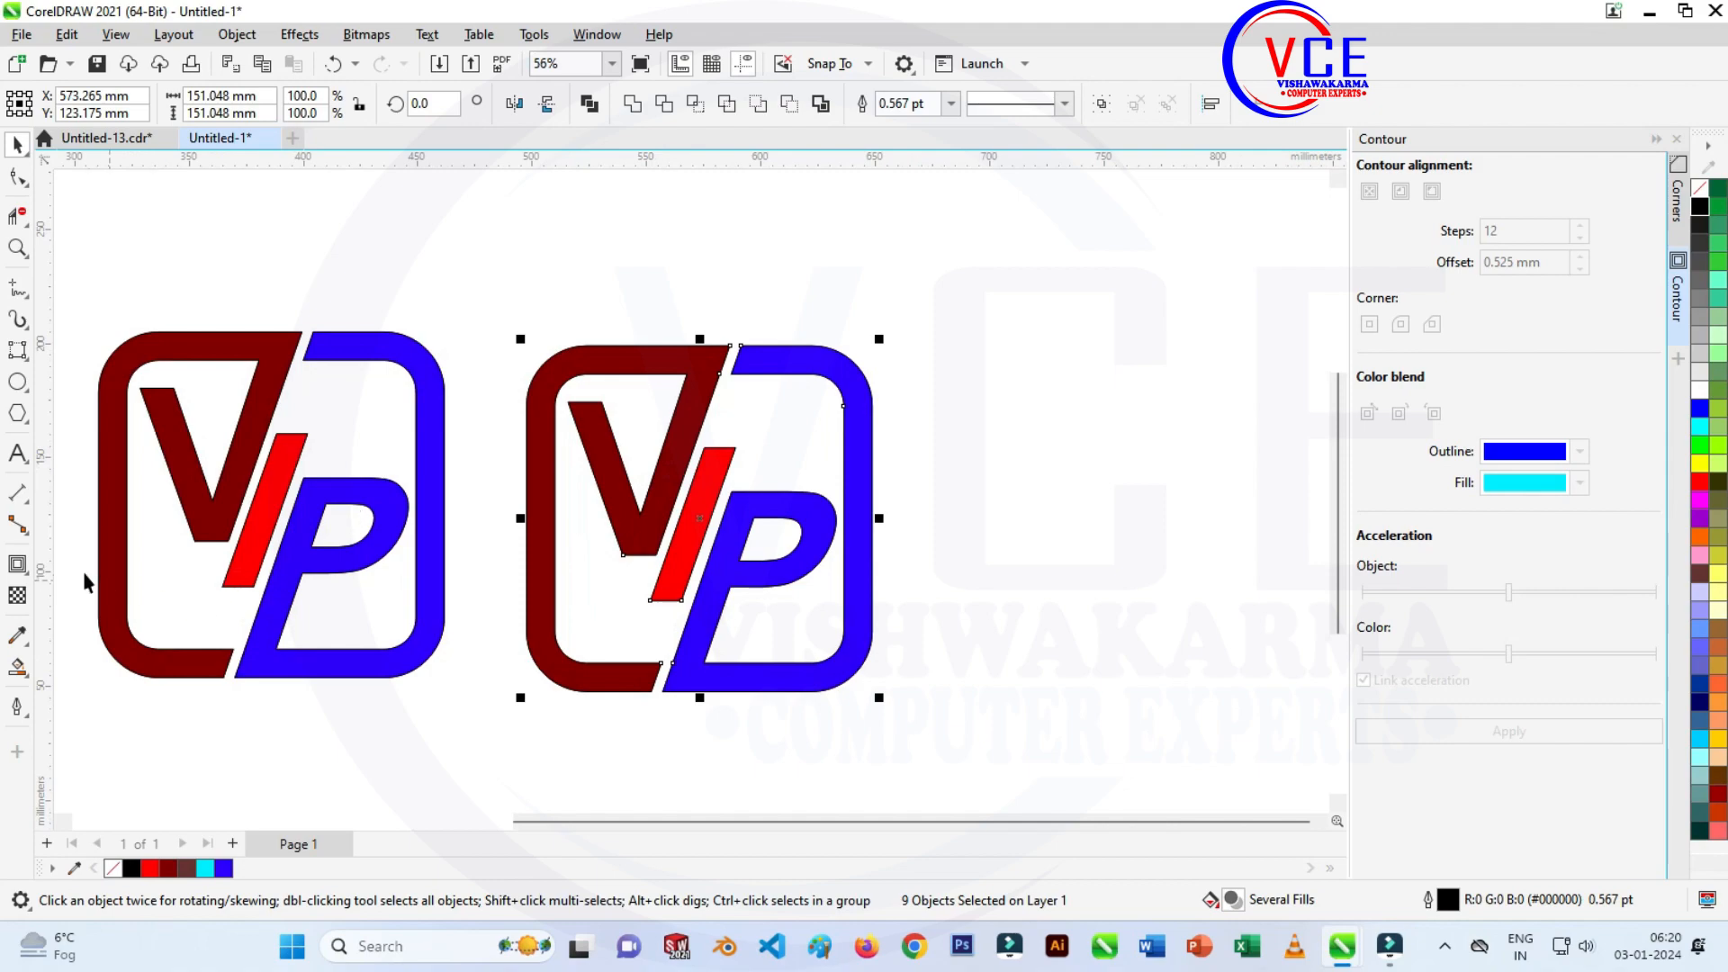
Apply a to-center contour to the V half, the P half and the slanted I of the logo copy.
click(17, 564)
click(551, 392)
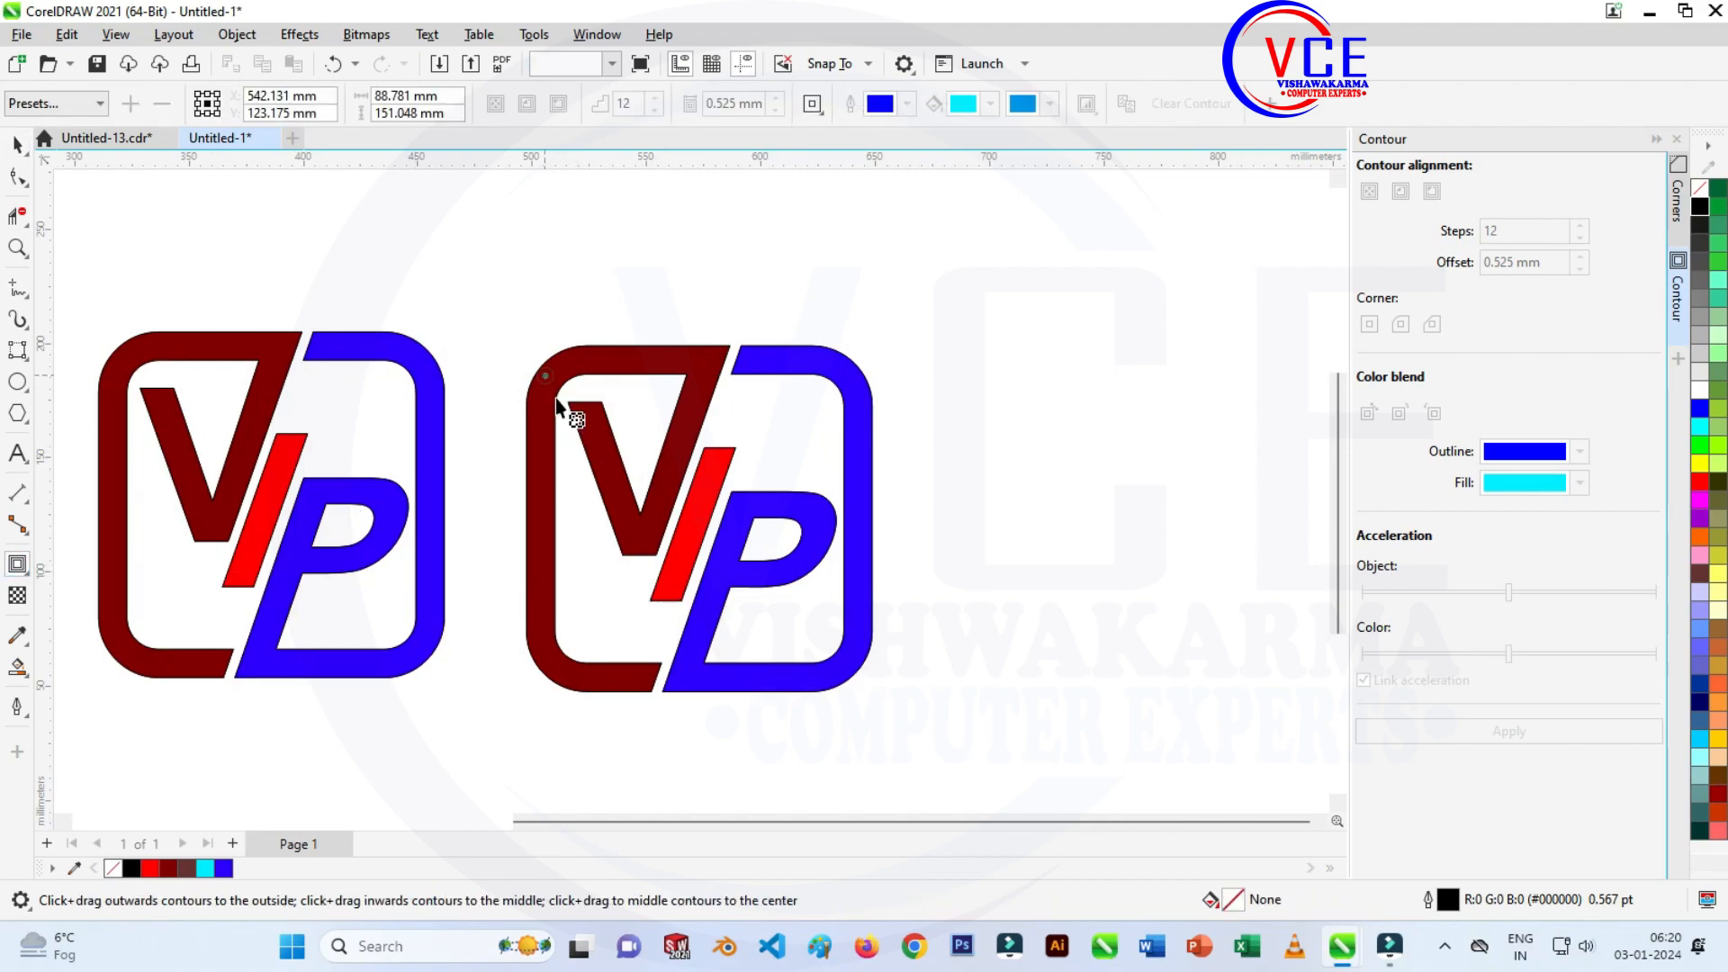
click(497, 103)
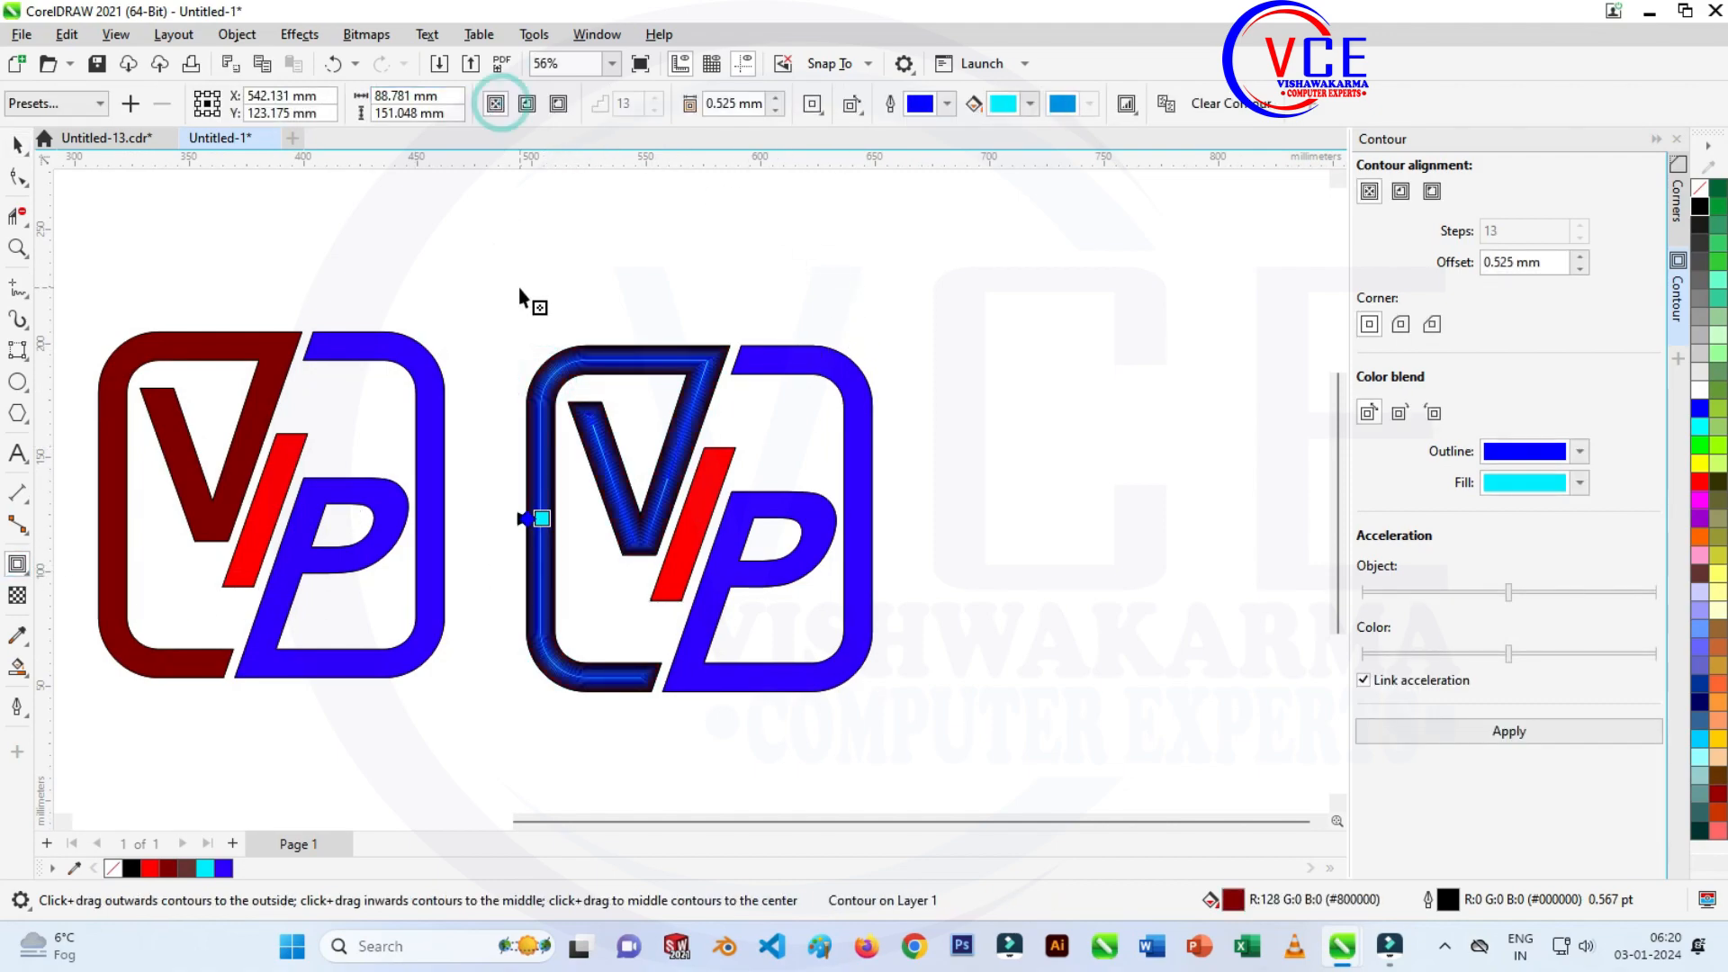
click(806, 369)
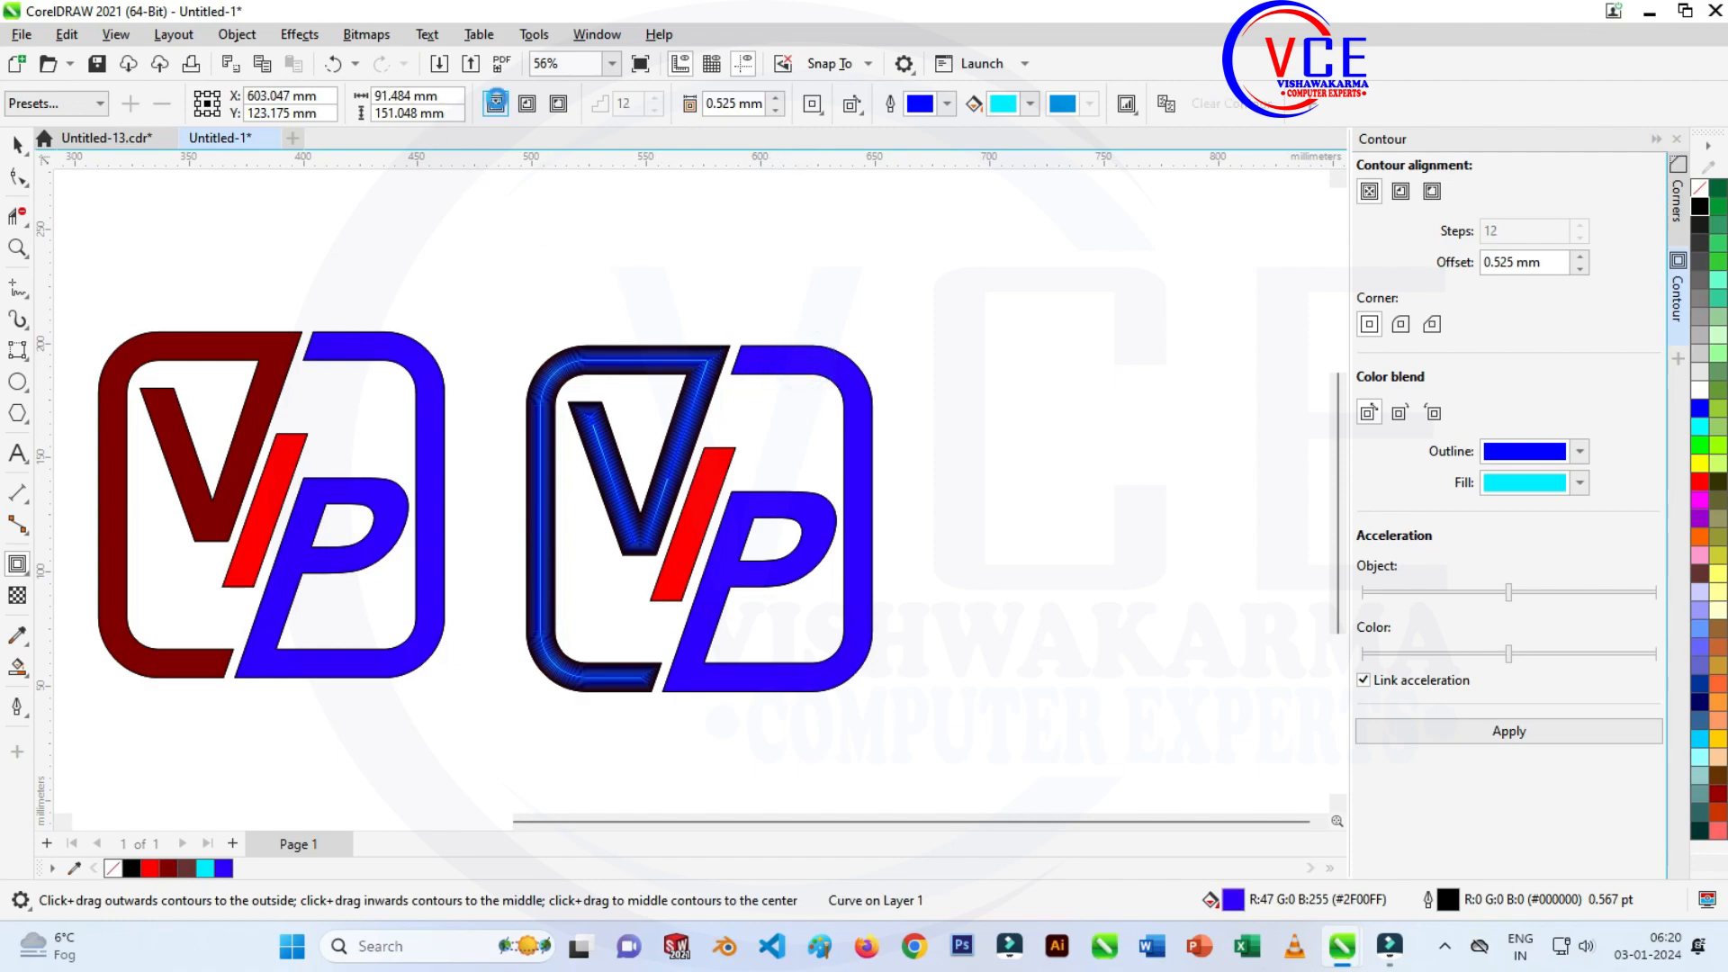
click(497, 102)
click(720, 481)
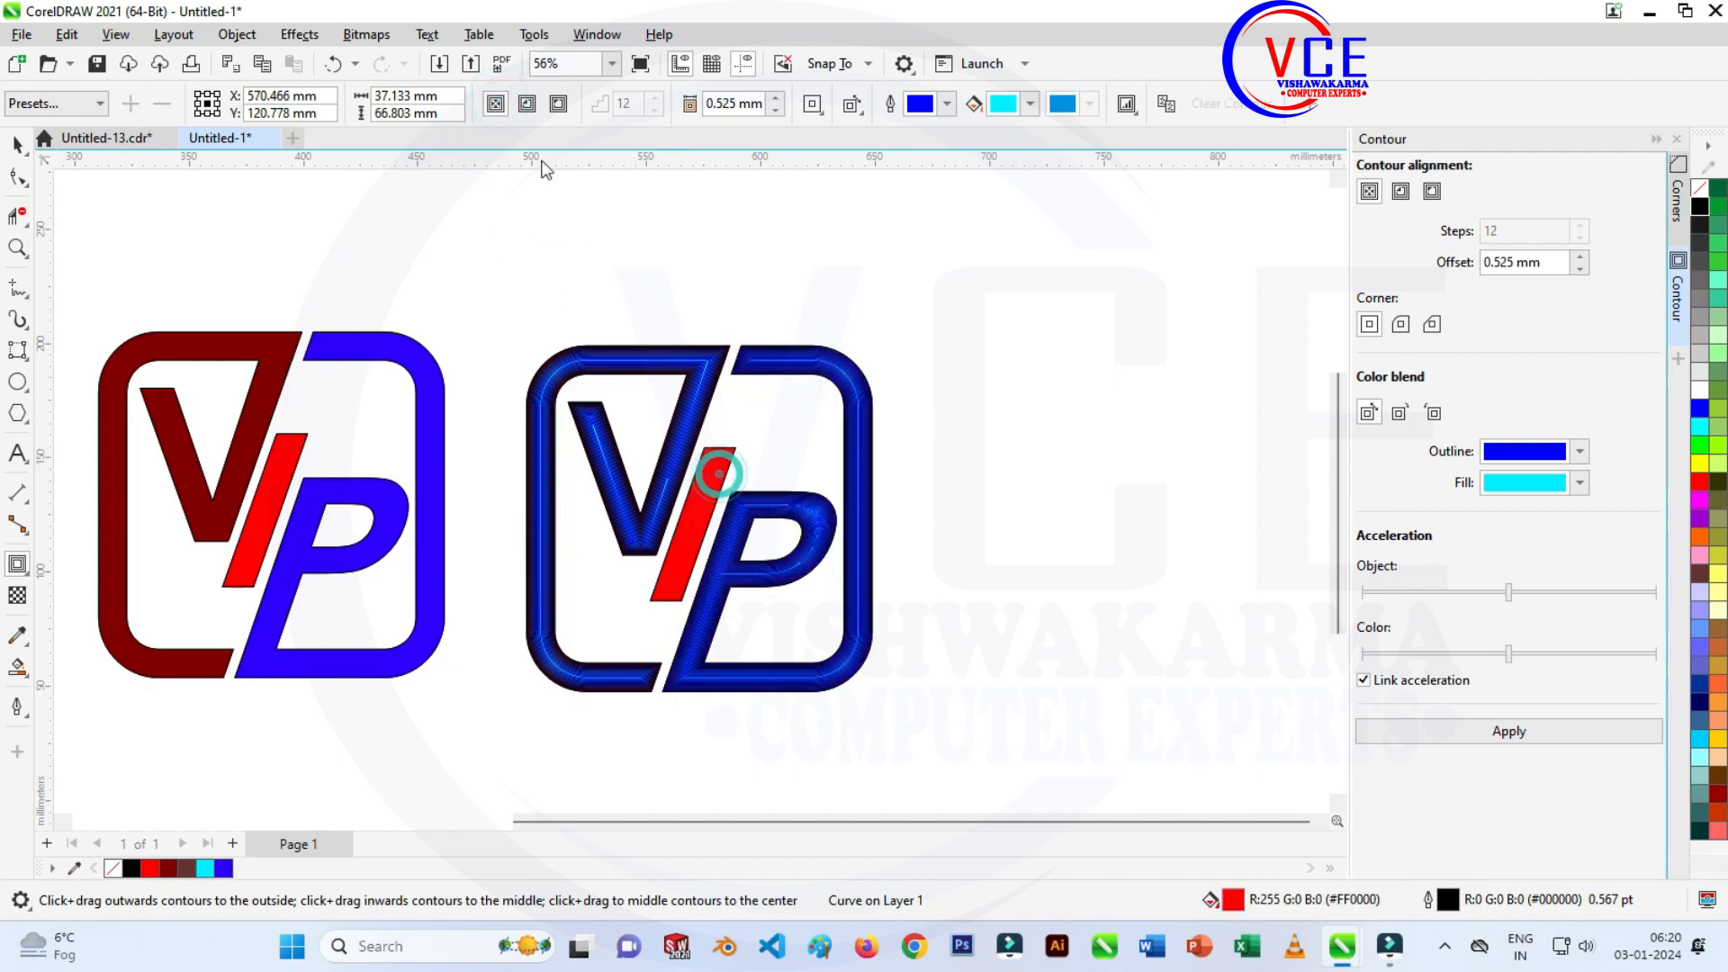
click(497, 102)
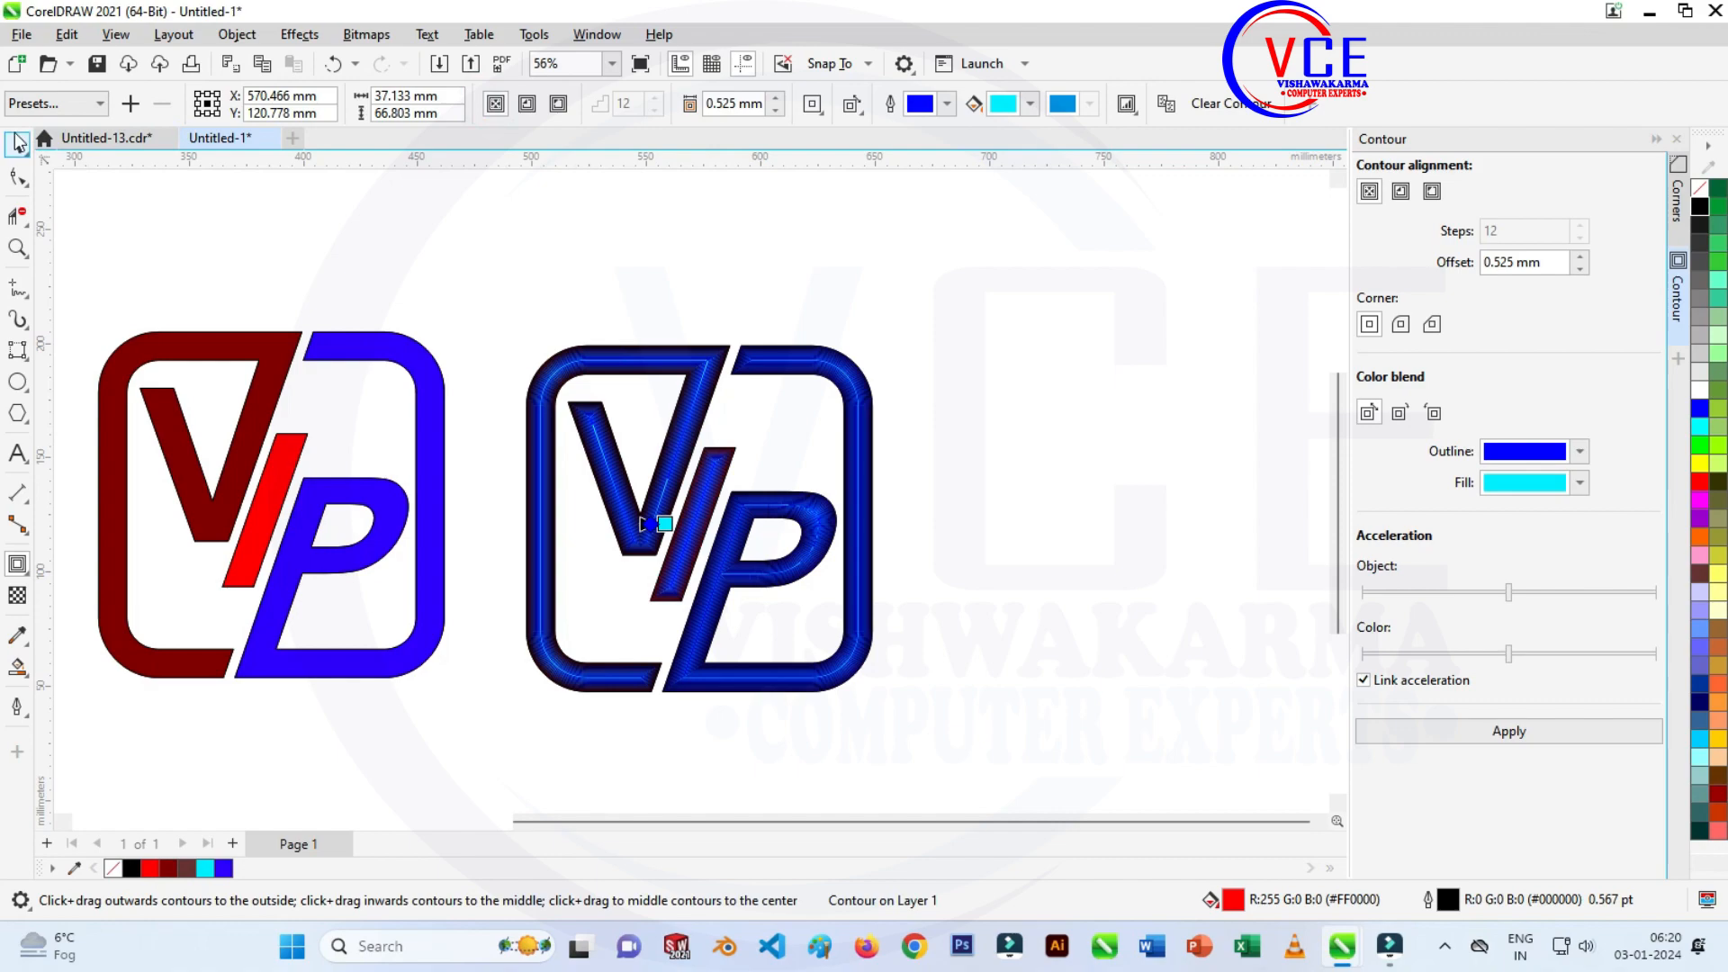
Remove the fill from all objects of the contoured logo copy.
click(18, 142)
drag(932, 275, 500, 754)
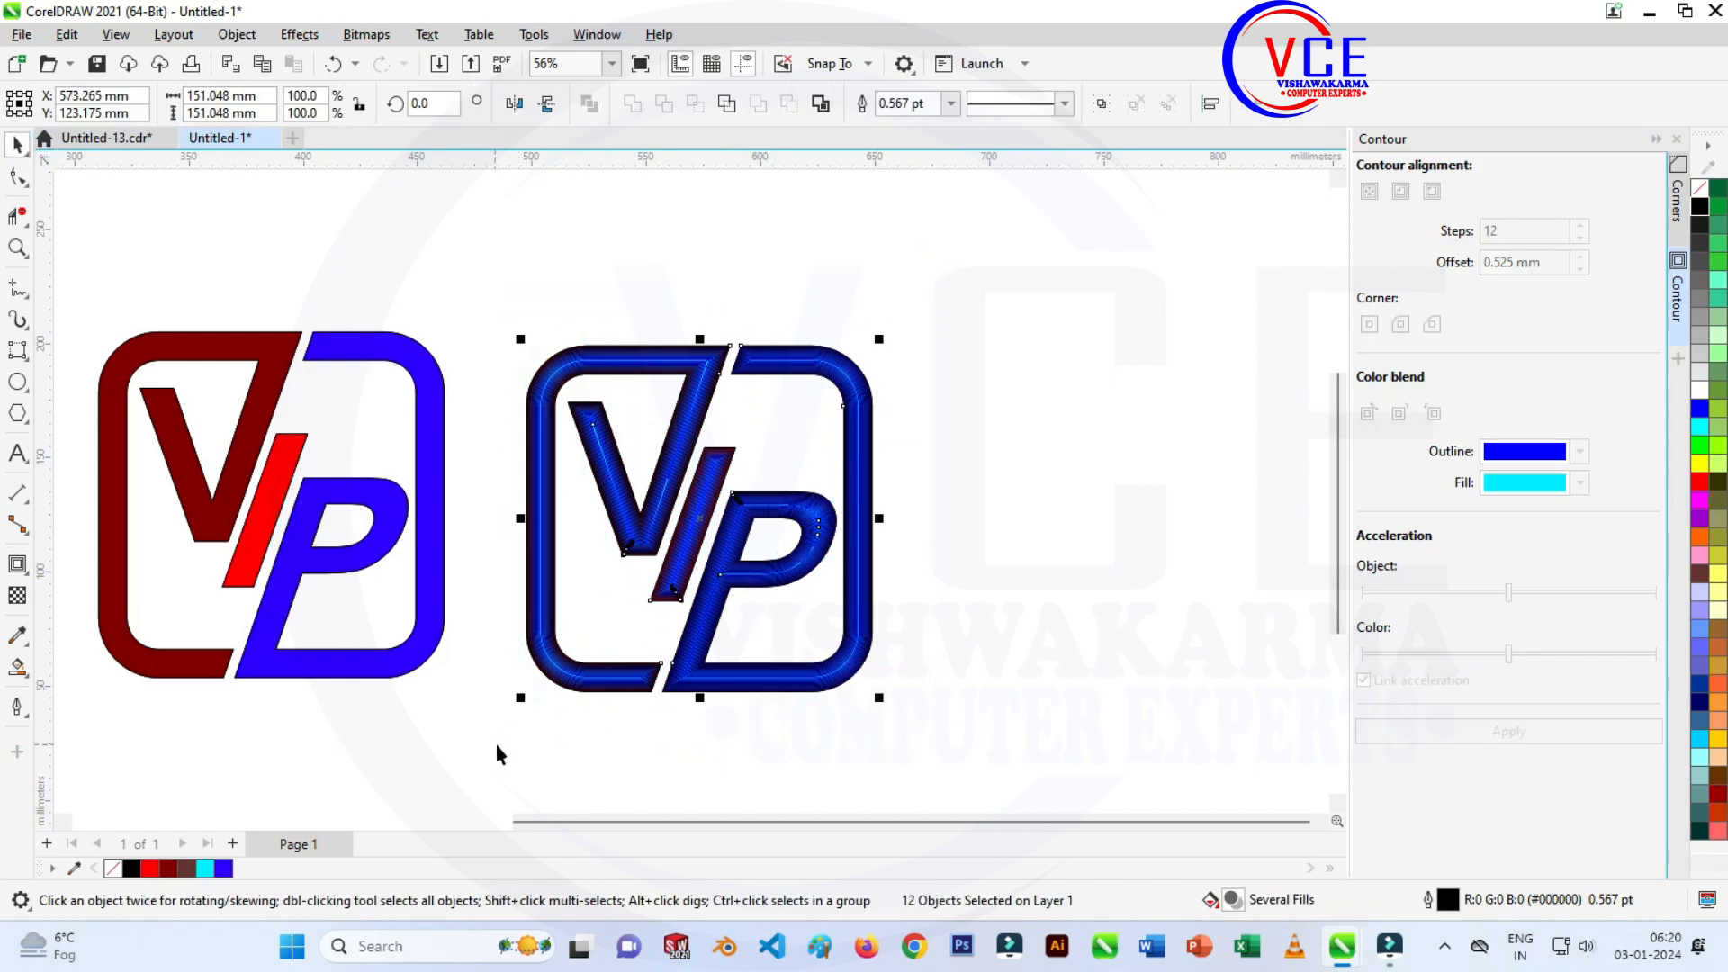
click(1701, 188)
right_click(1701, 211)
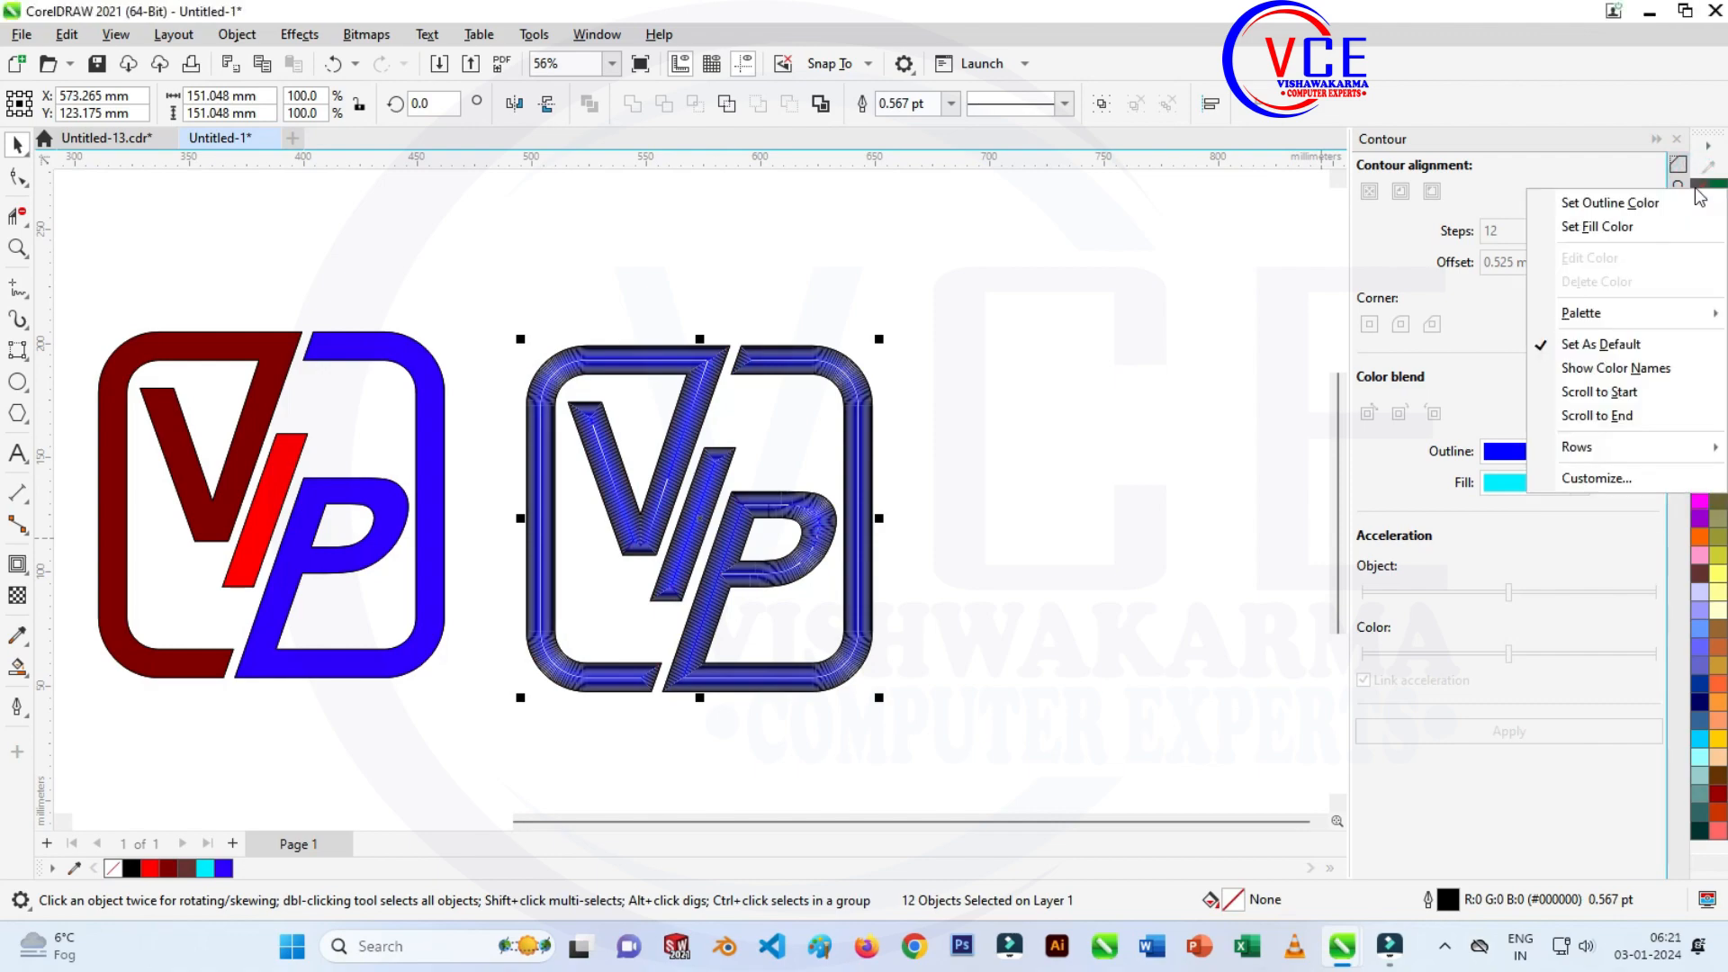
click(1620, 221)
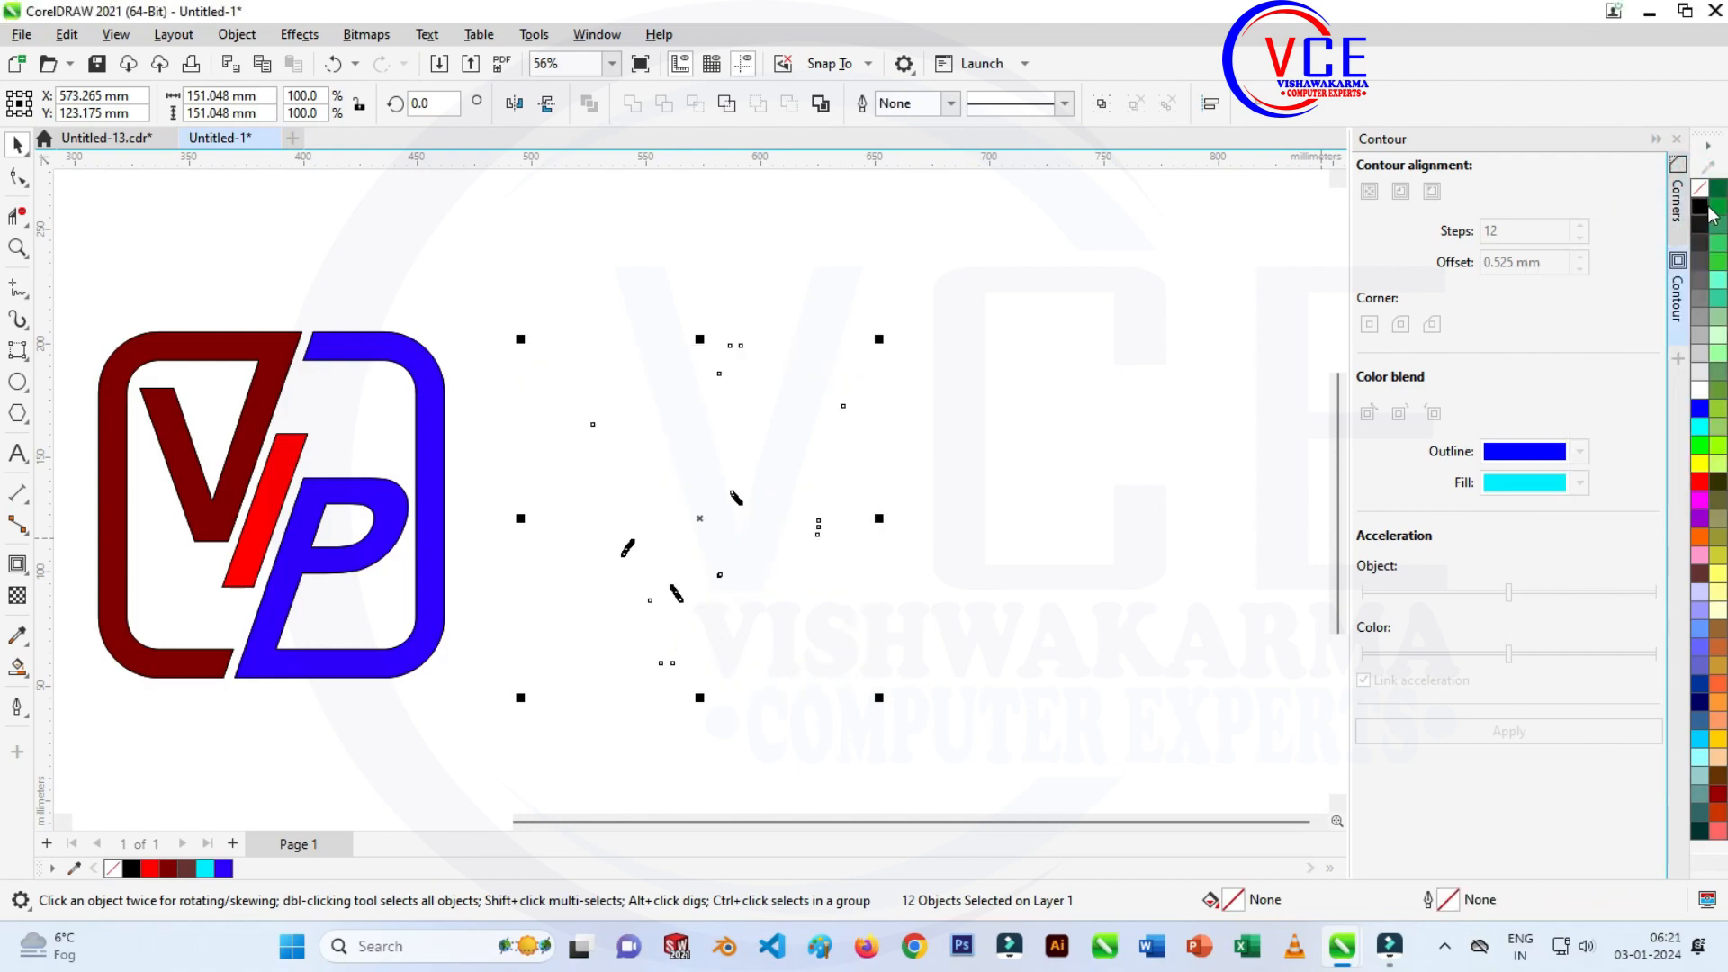
key(ctrl+z)
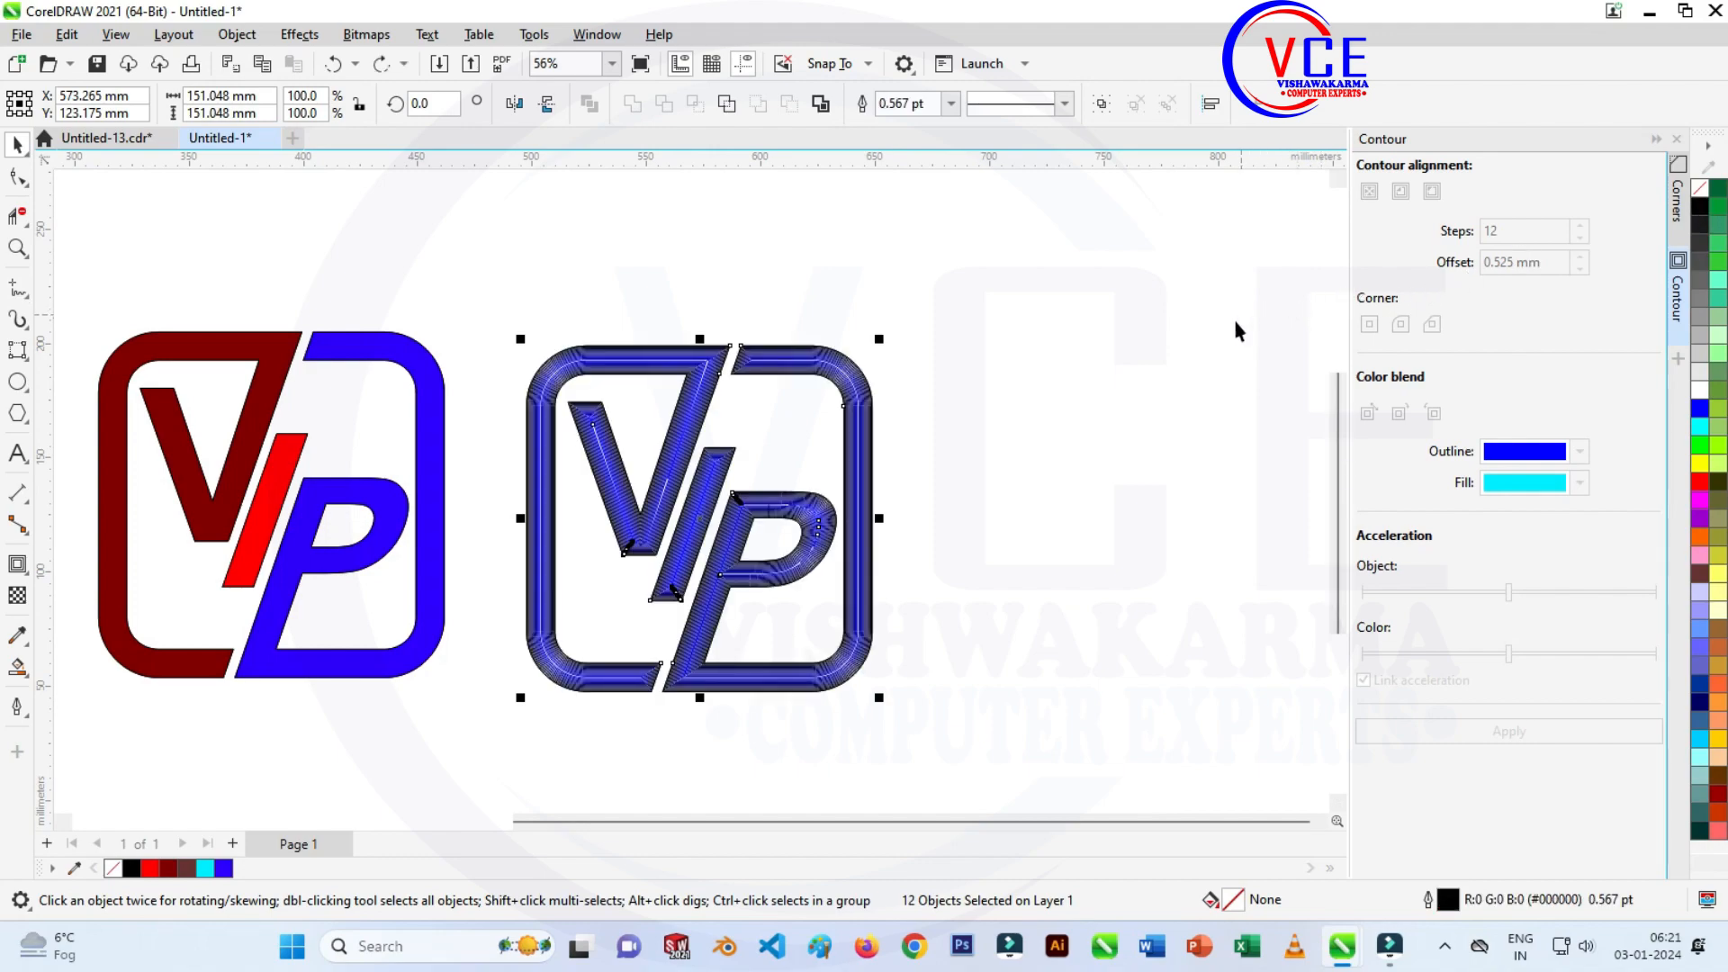
Undo the fill removal and remove the outline from all objects of the contoured logo copy.
key(ctrl+z)
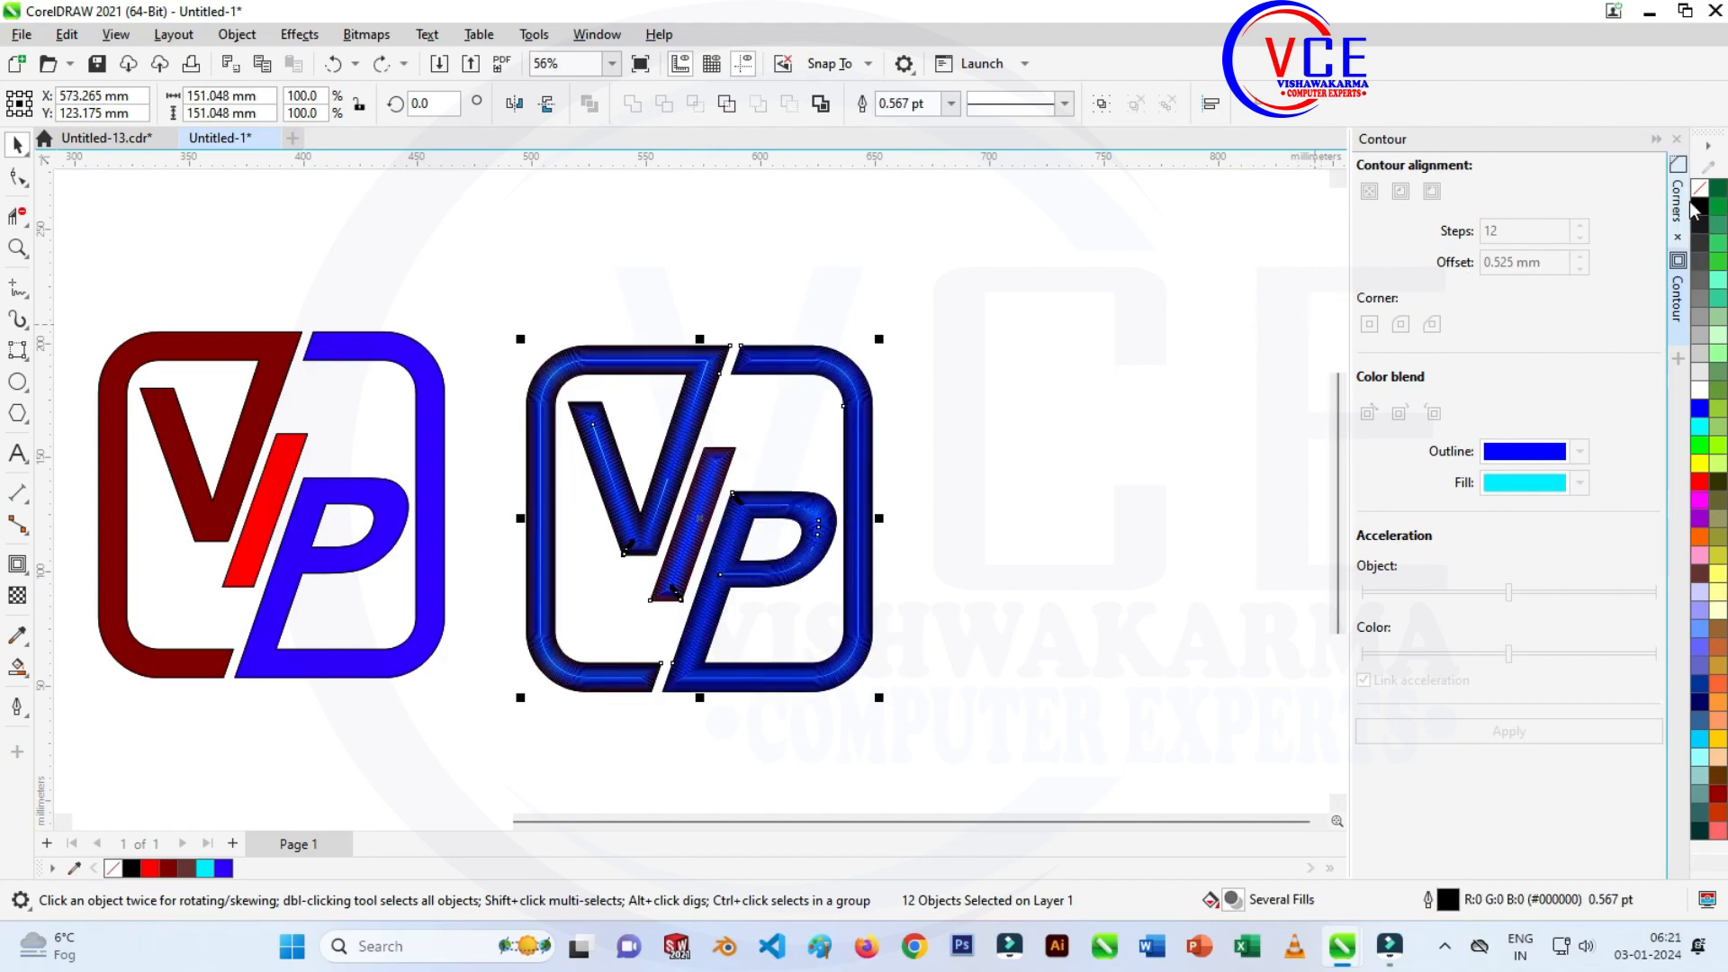
right_click(1704, 193)
click(1607, 201)
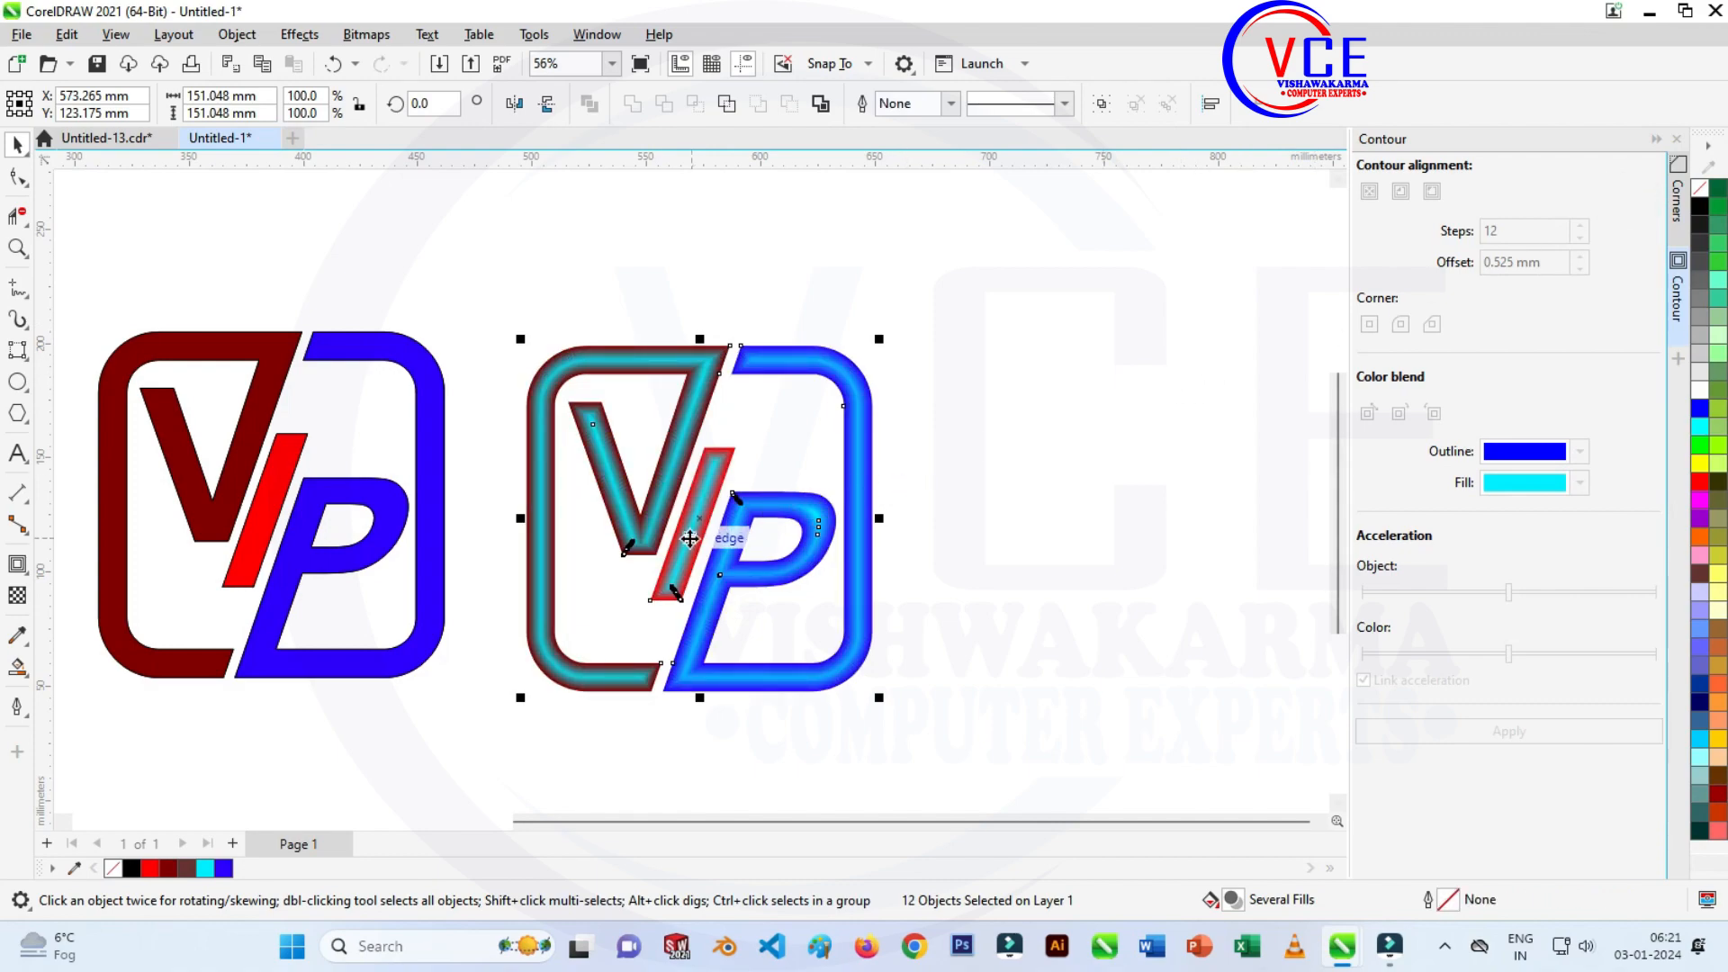
scroll(707, 534, up, 1)
click(1059, 371)
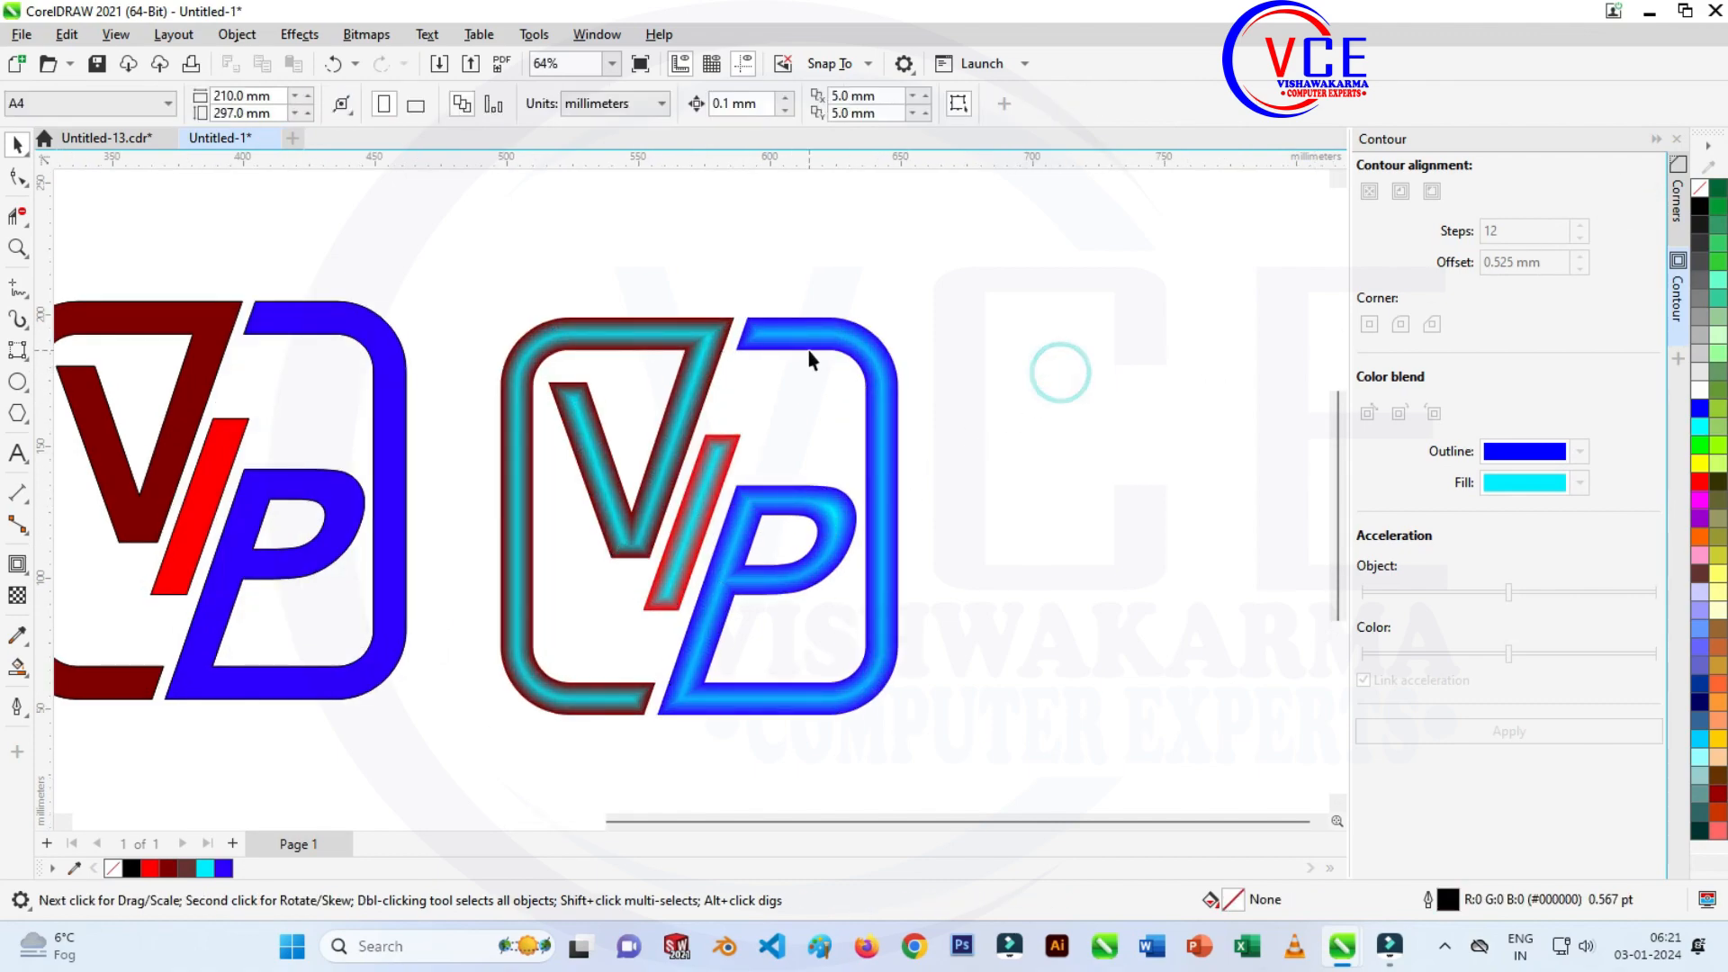
scroll(716, 429, down, 1)
scroll(740, 448, up, 1)
scroll(740, 449, up, 2)
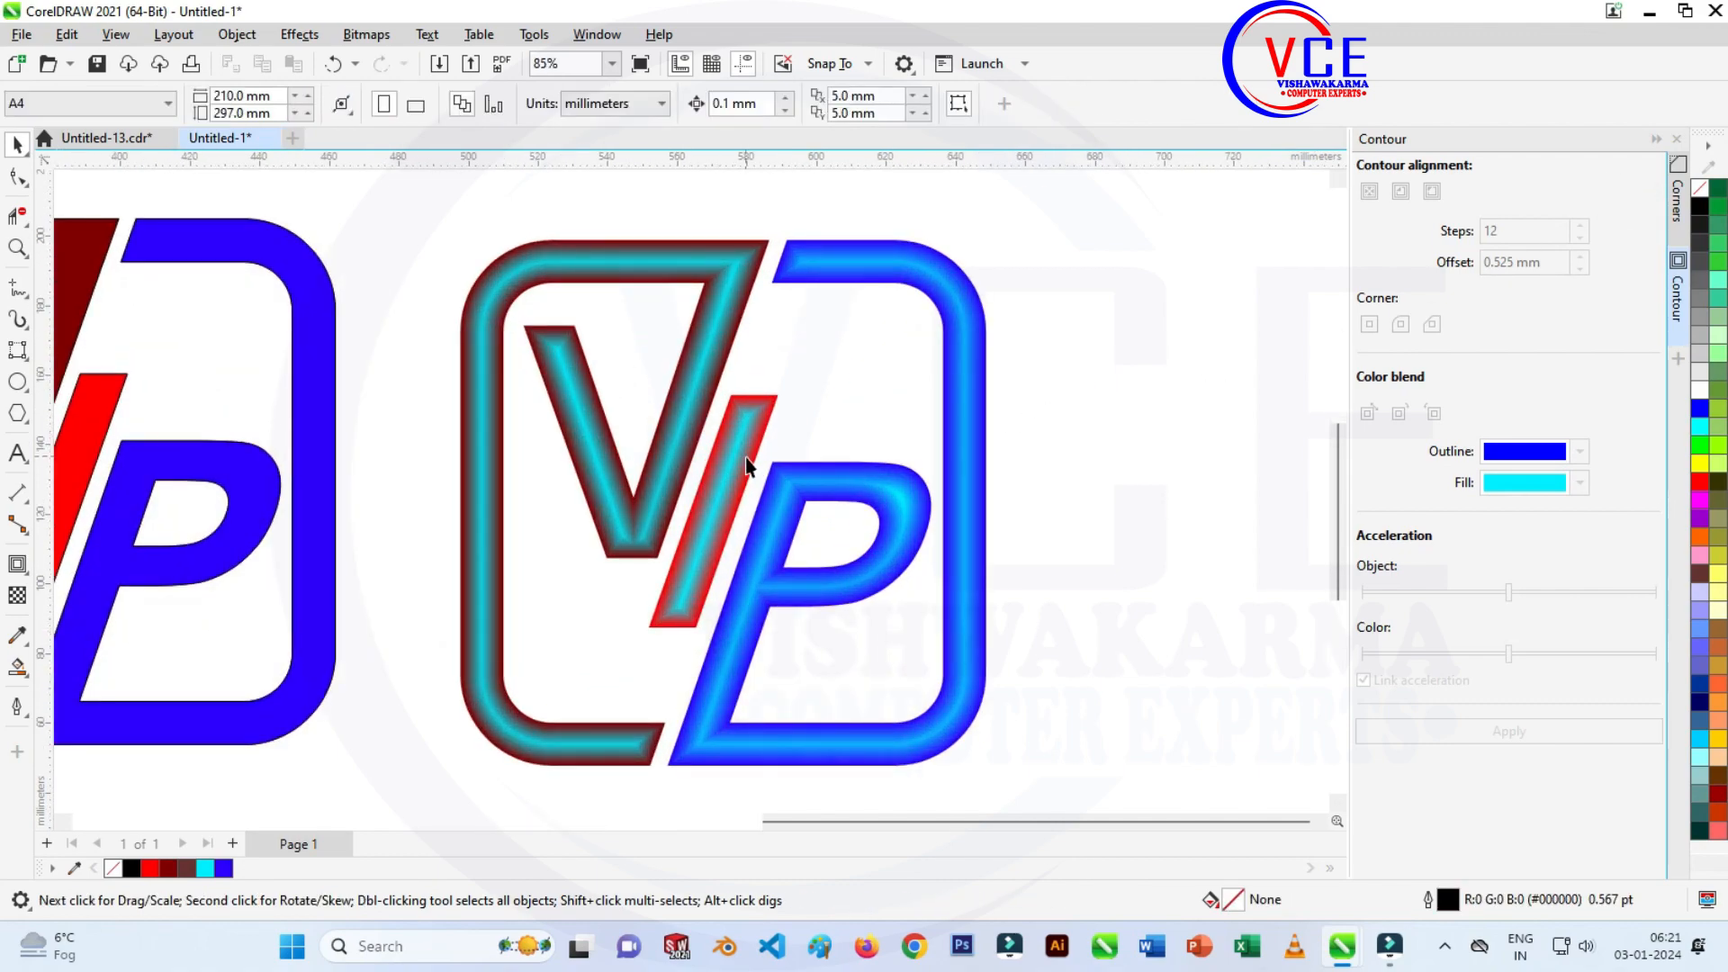
Recolour the slanted I of the contoured logo copy from the palette, trying dark green #006633 and settling on dark navy blue.
click(754, 445)
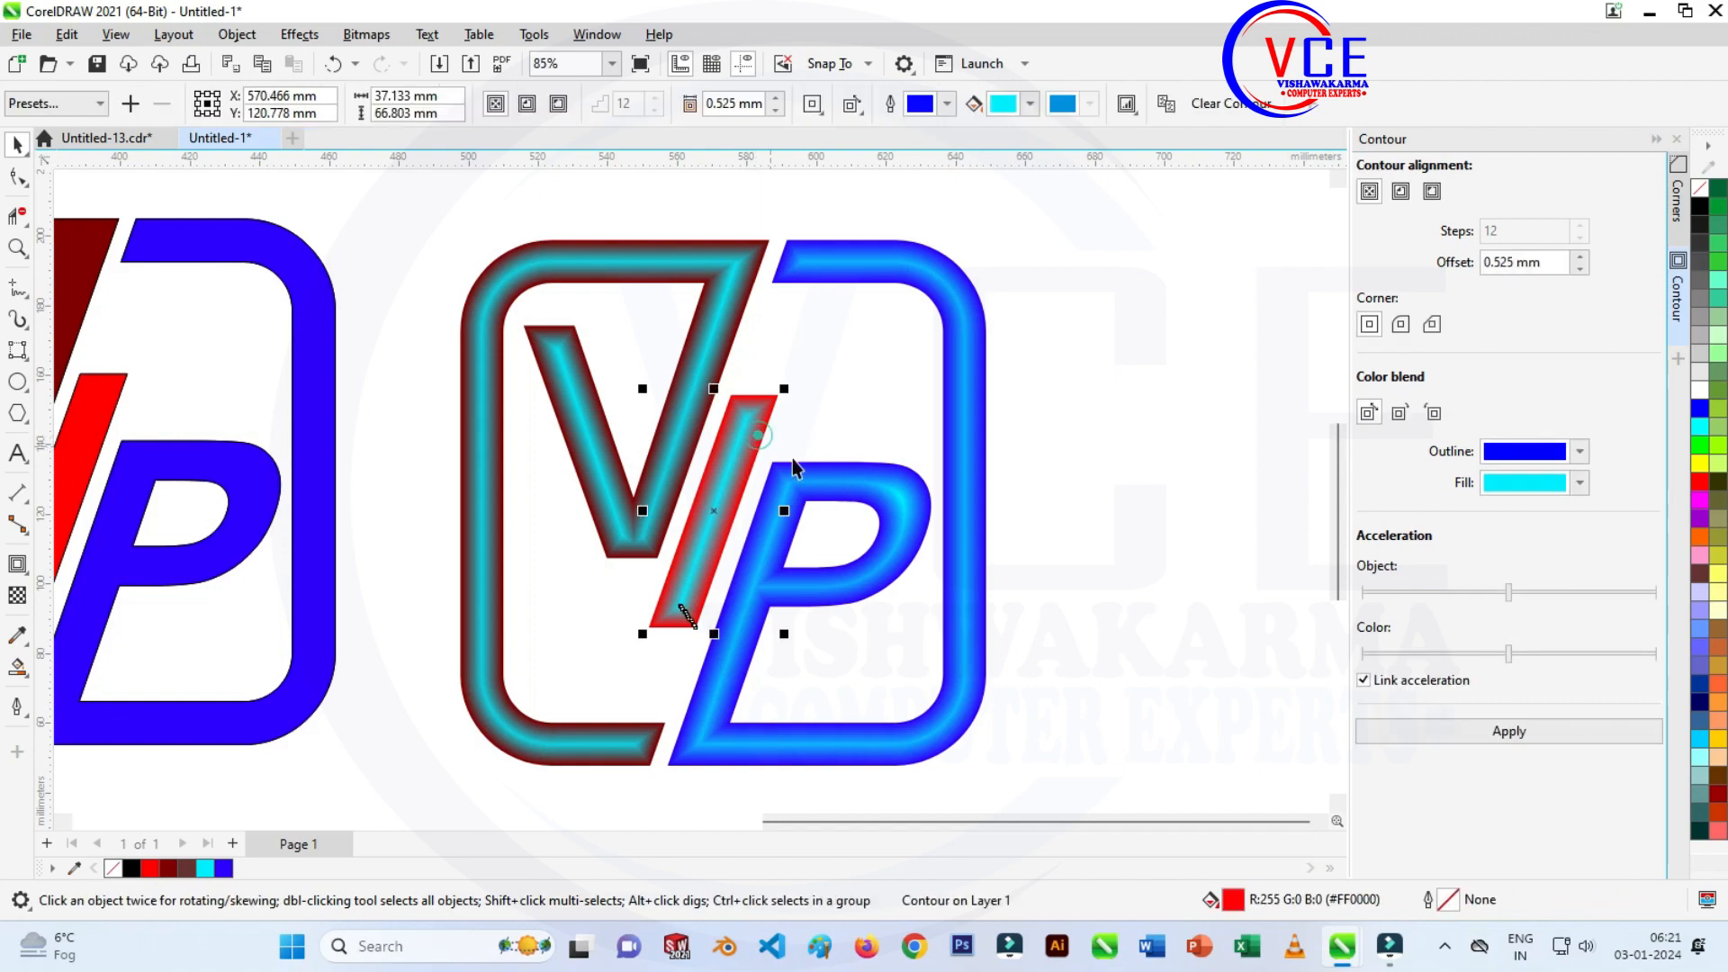
click(1719, 187)
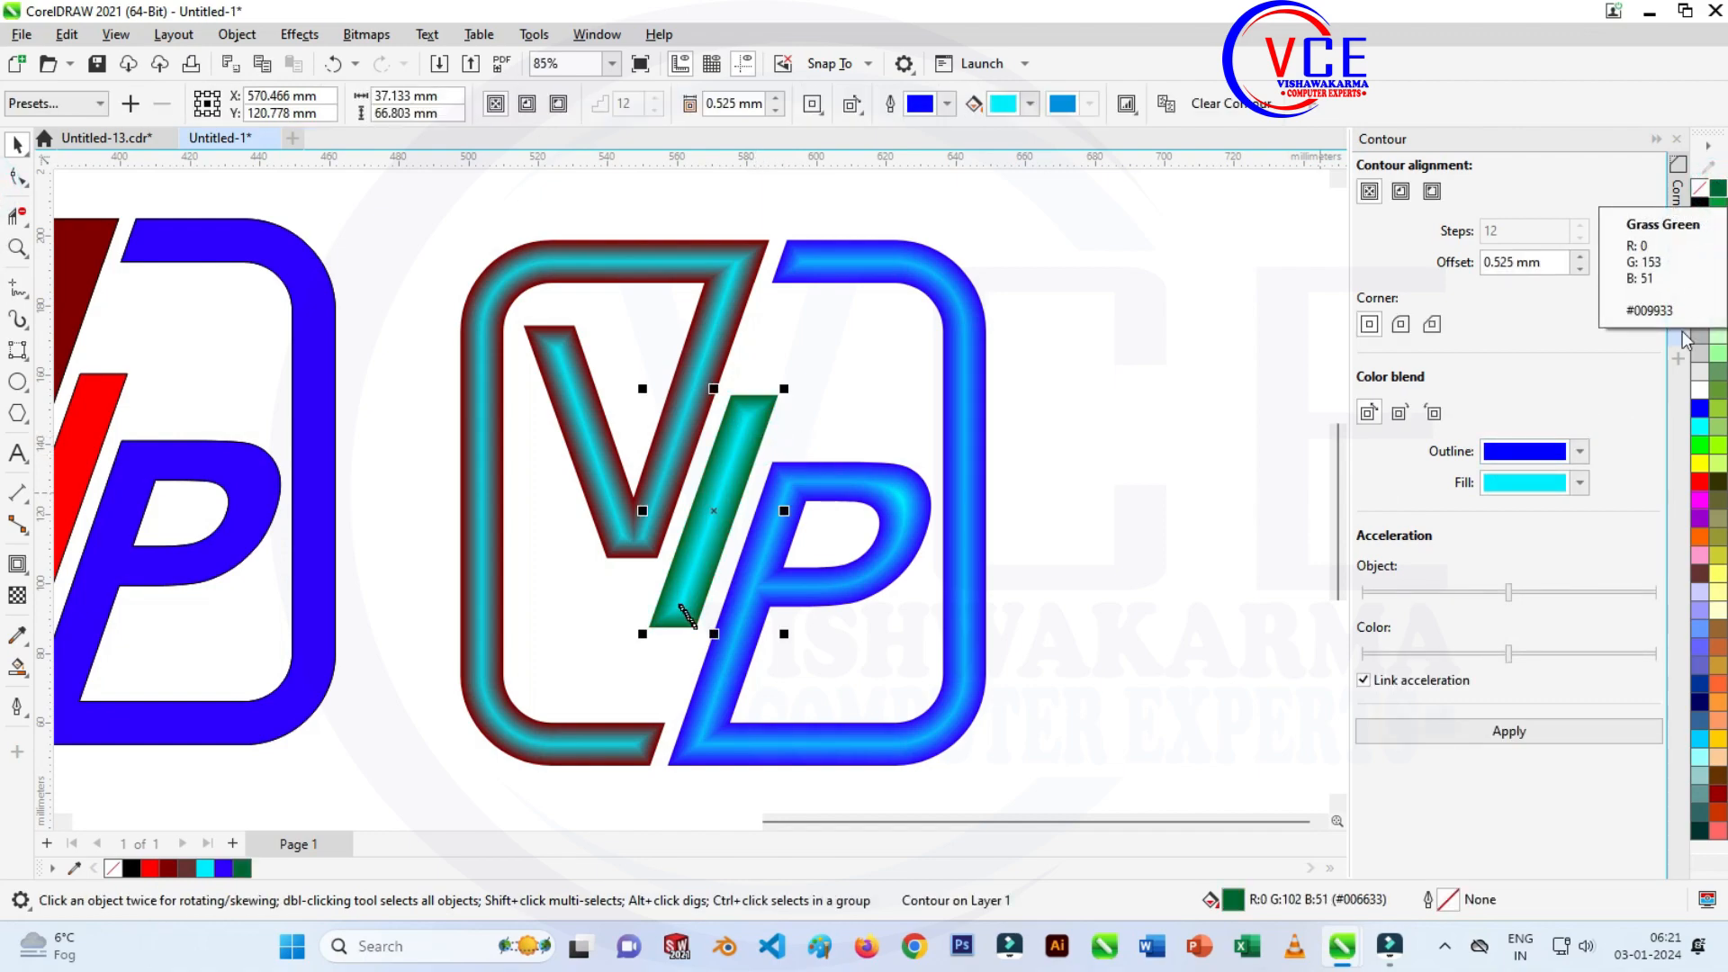
click(1701, 701)
click(1115, 447)
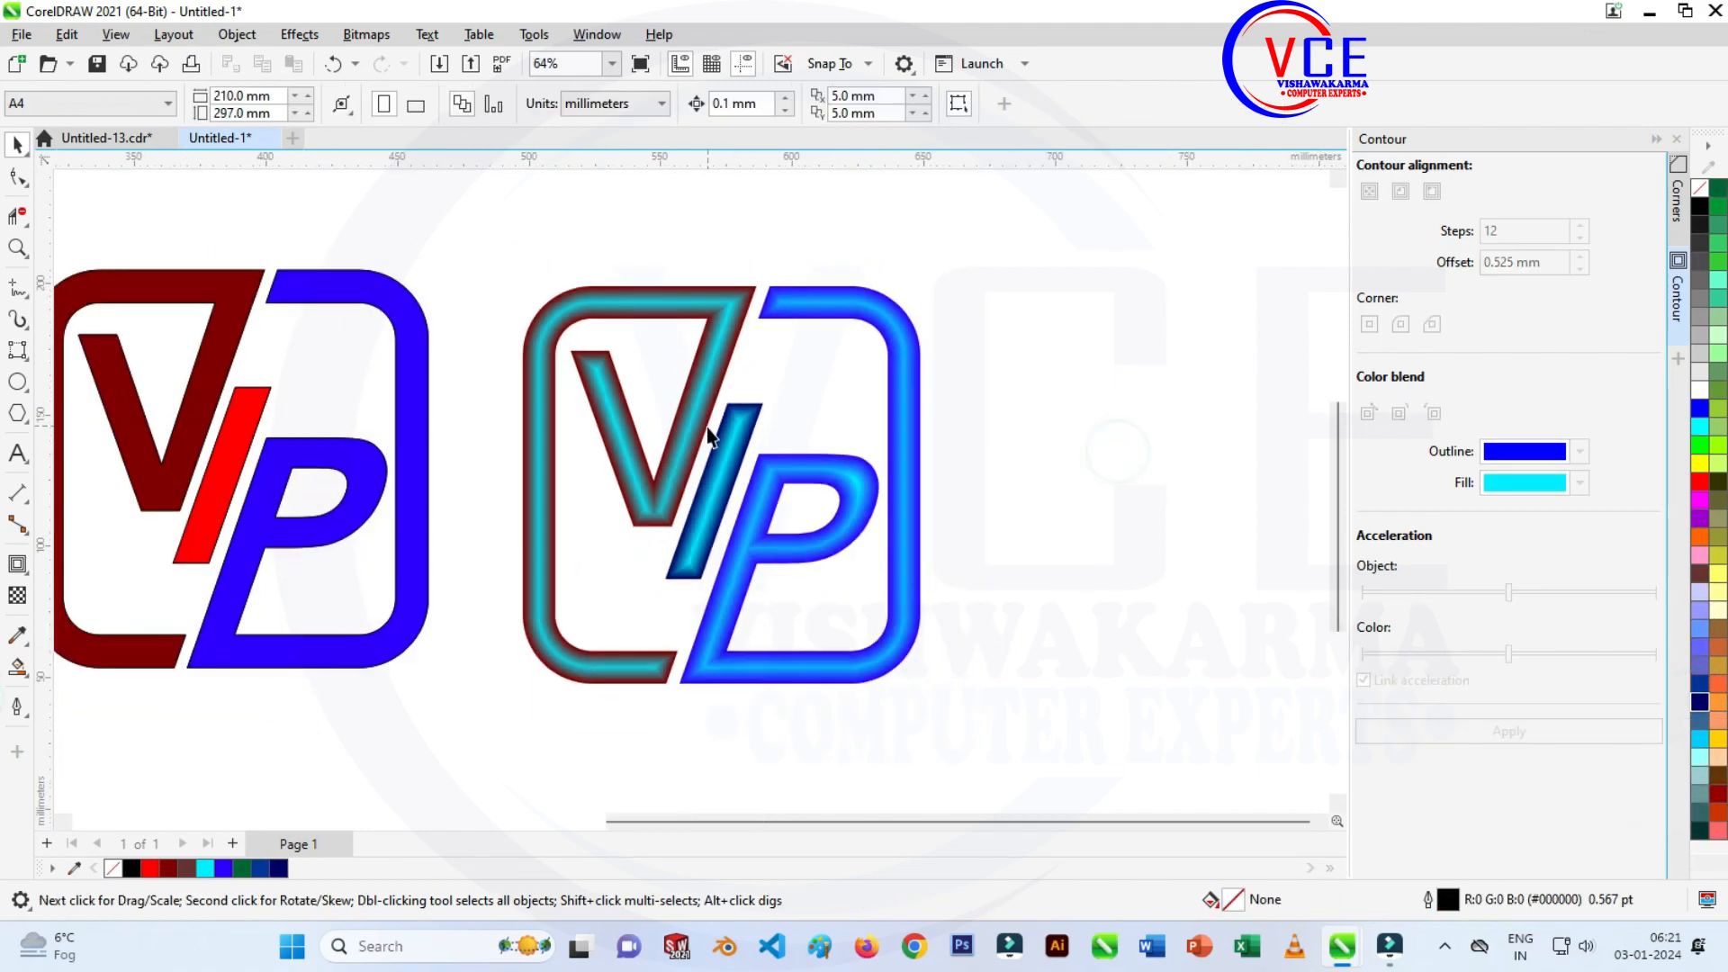
scroll(746, 436, down, 2)
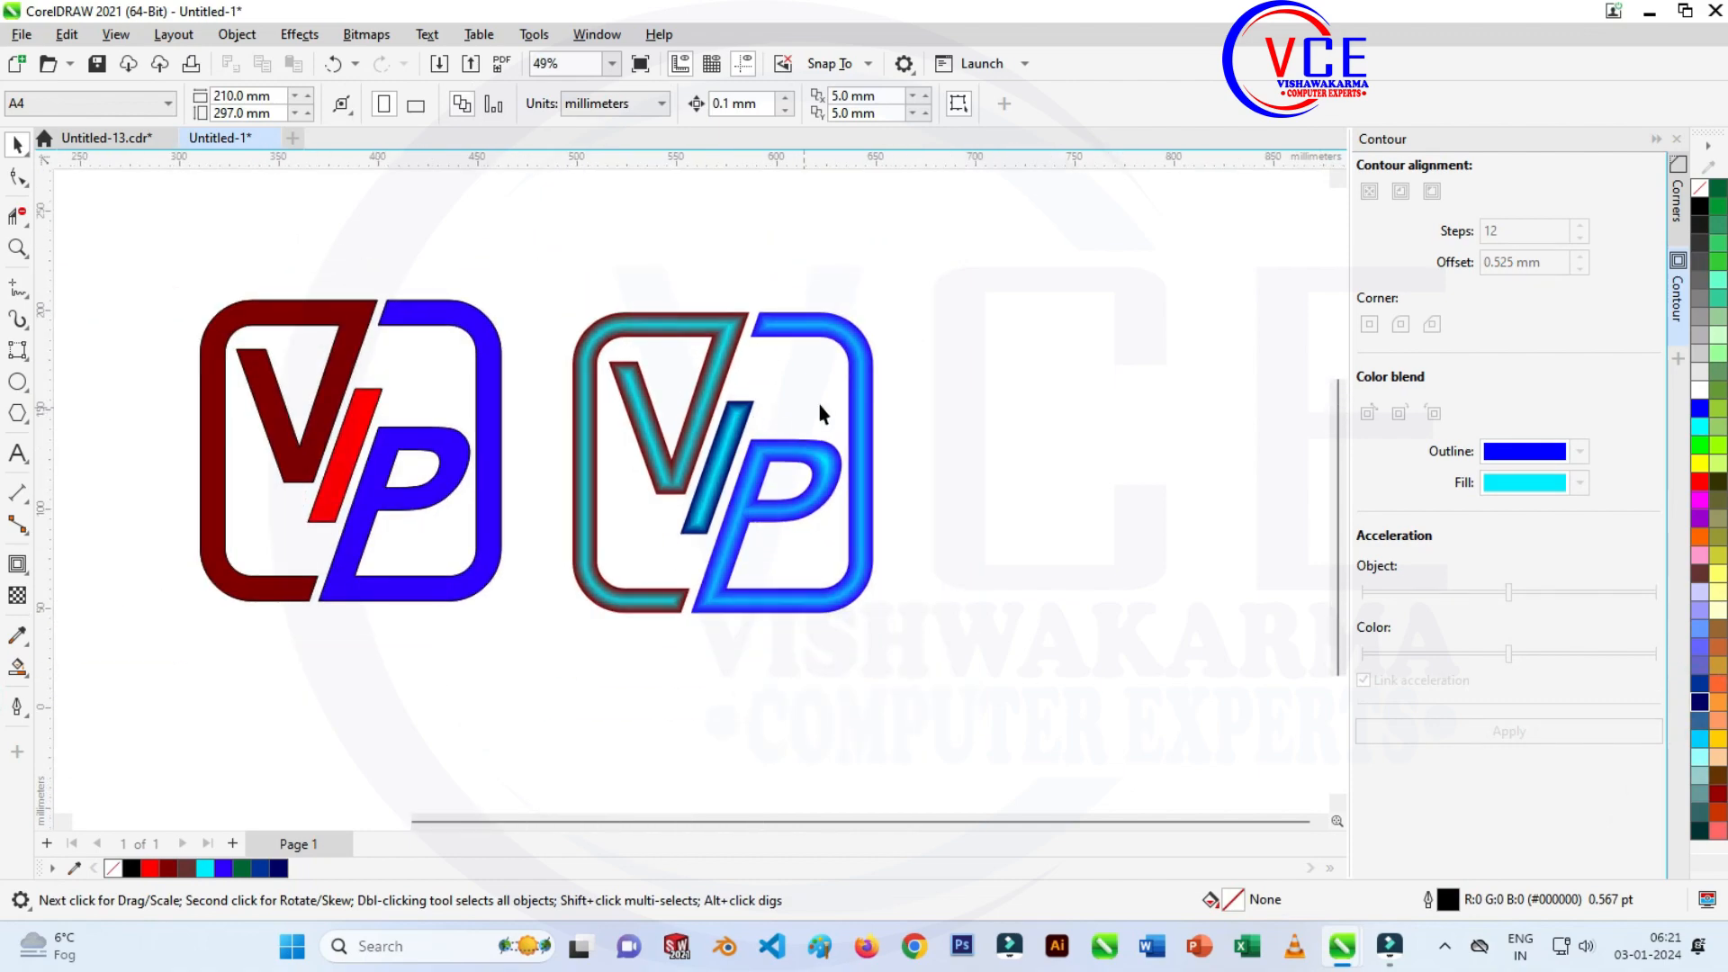
Fill all objects of the original flat-coloured rounded-square logo with black #000000.
drag(352, 518, 518, 671)
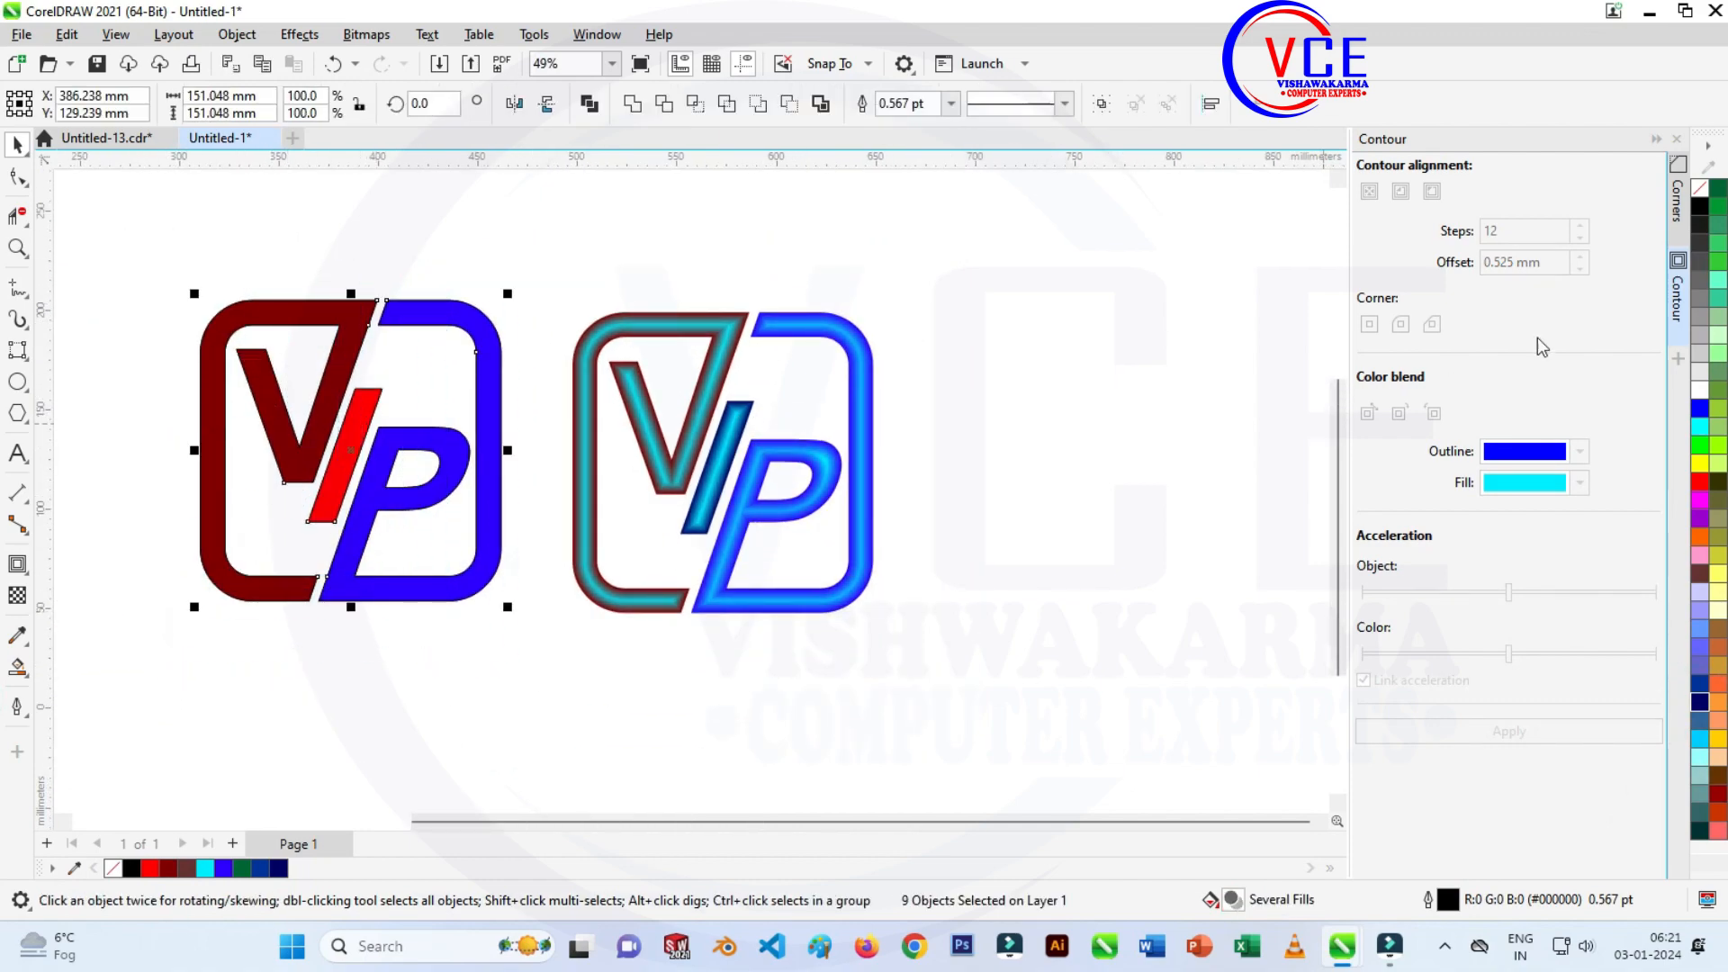
click(1701, 207)
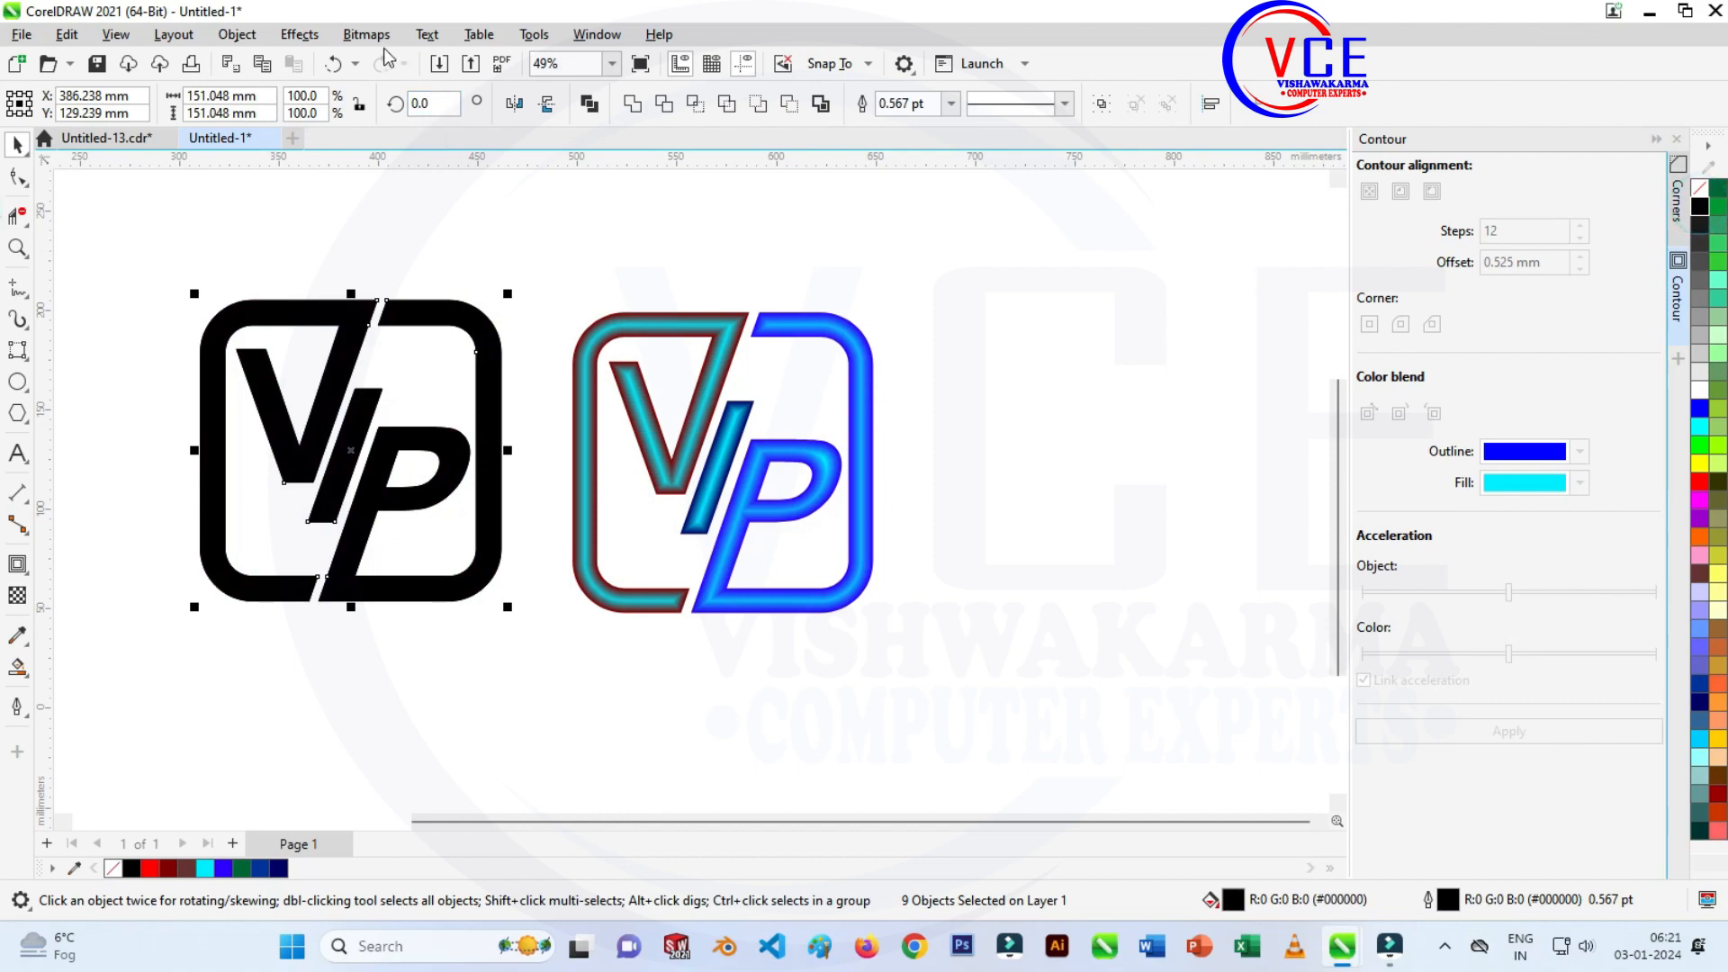
click(633, 105)
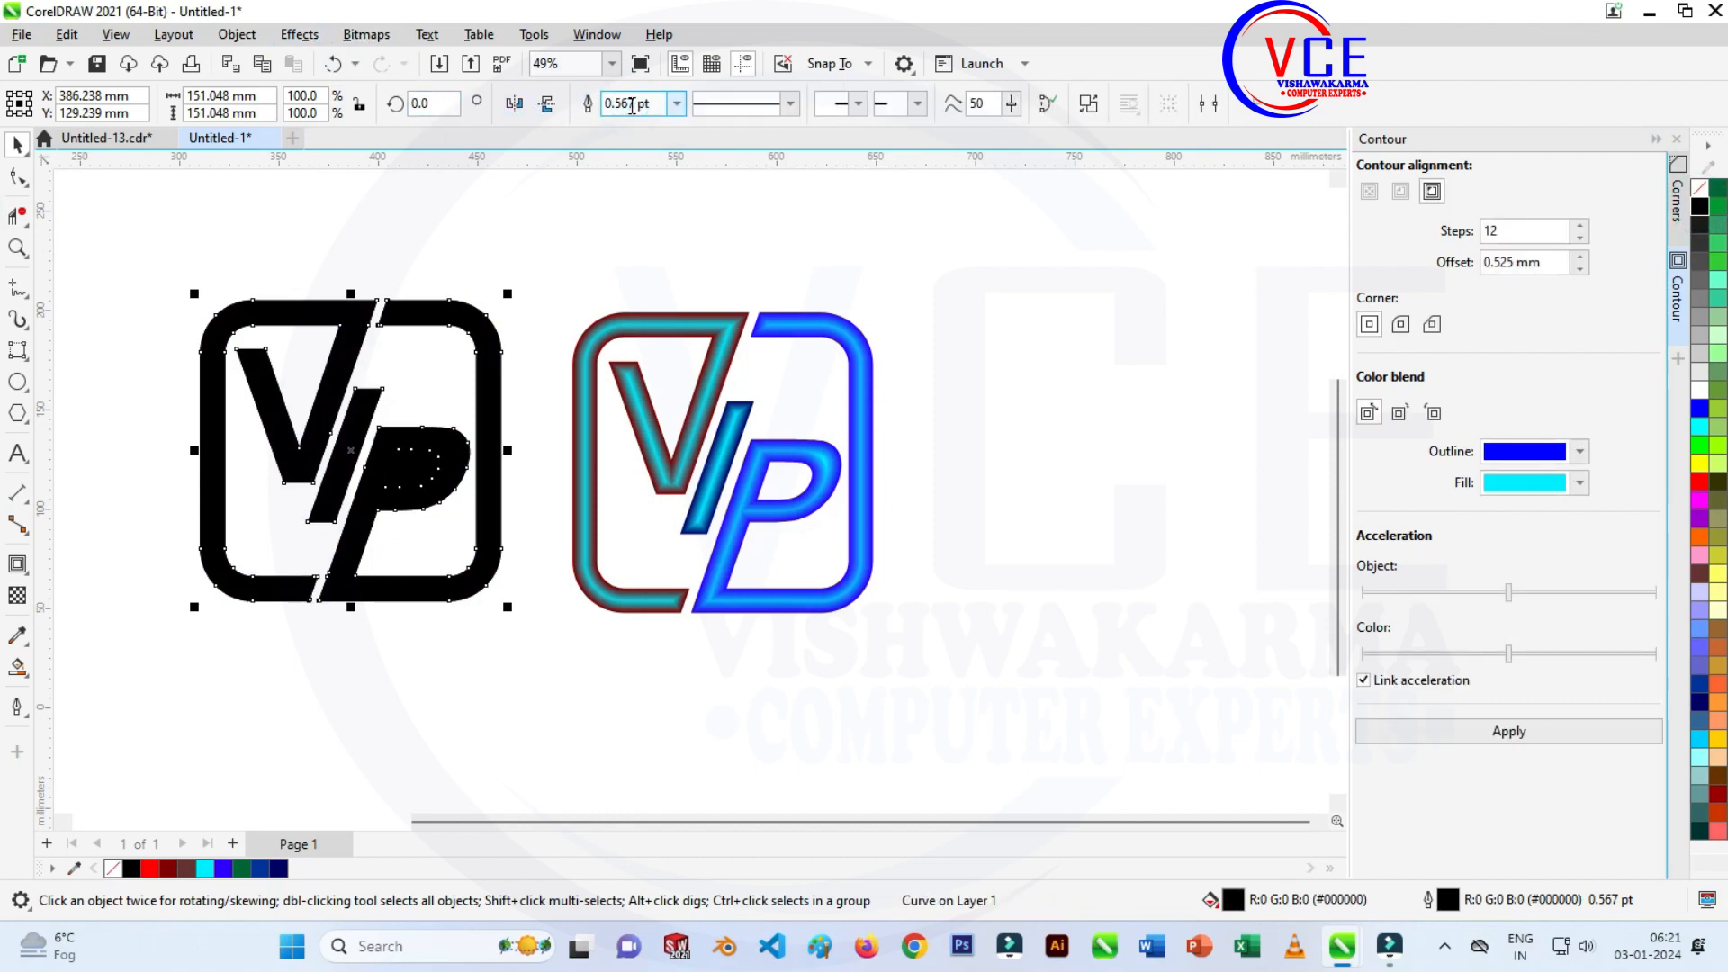
key(ctrl+z)
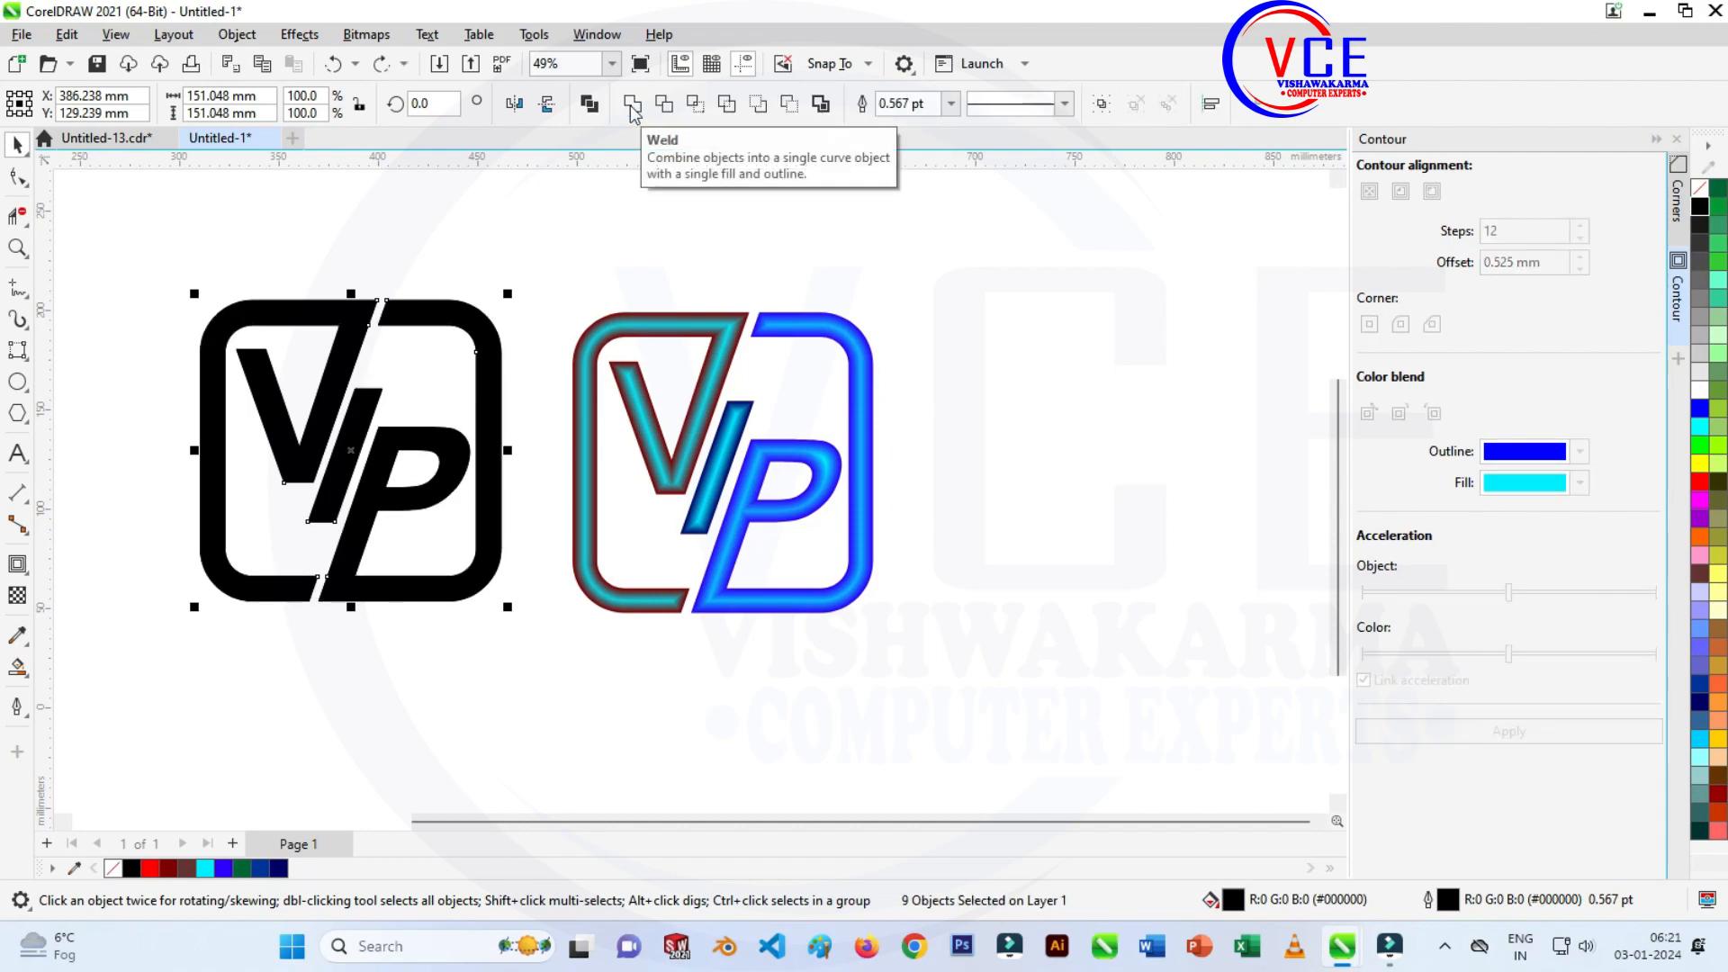
click(586, 105)
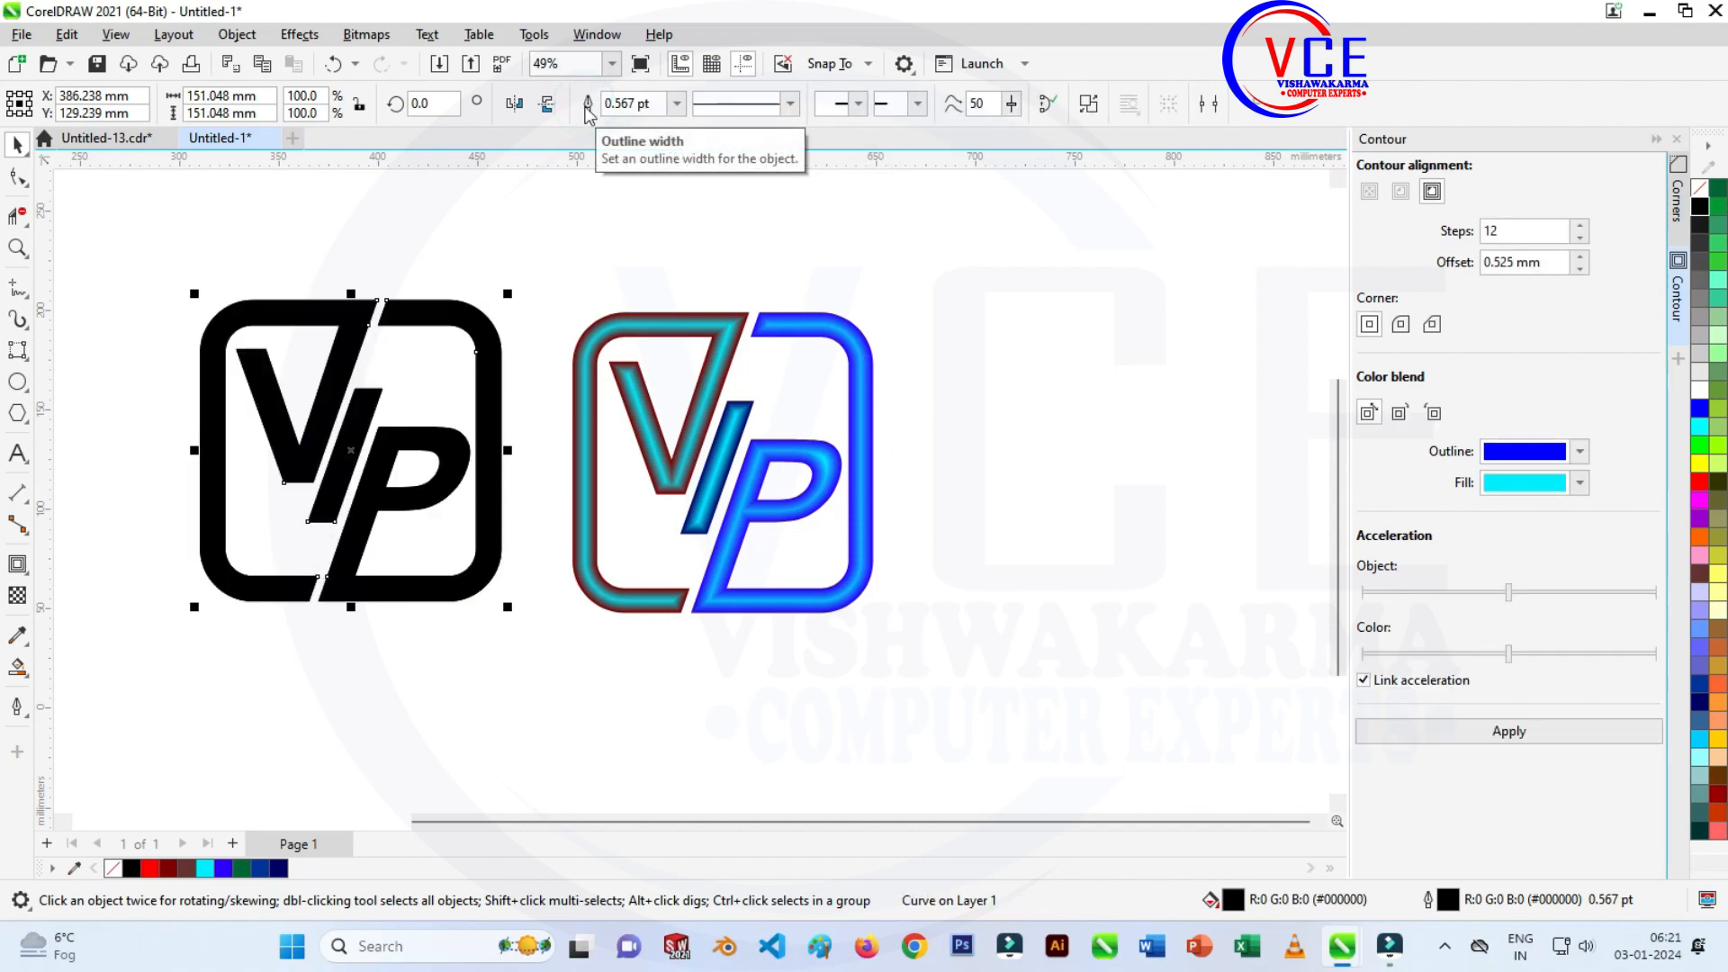
key(ctrl+z)
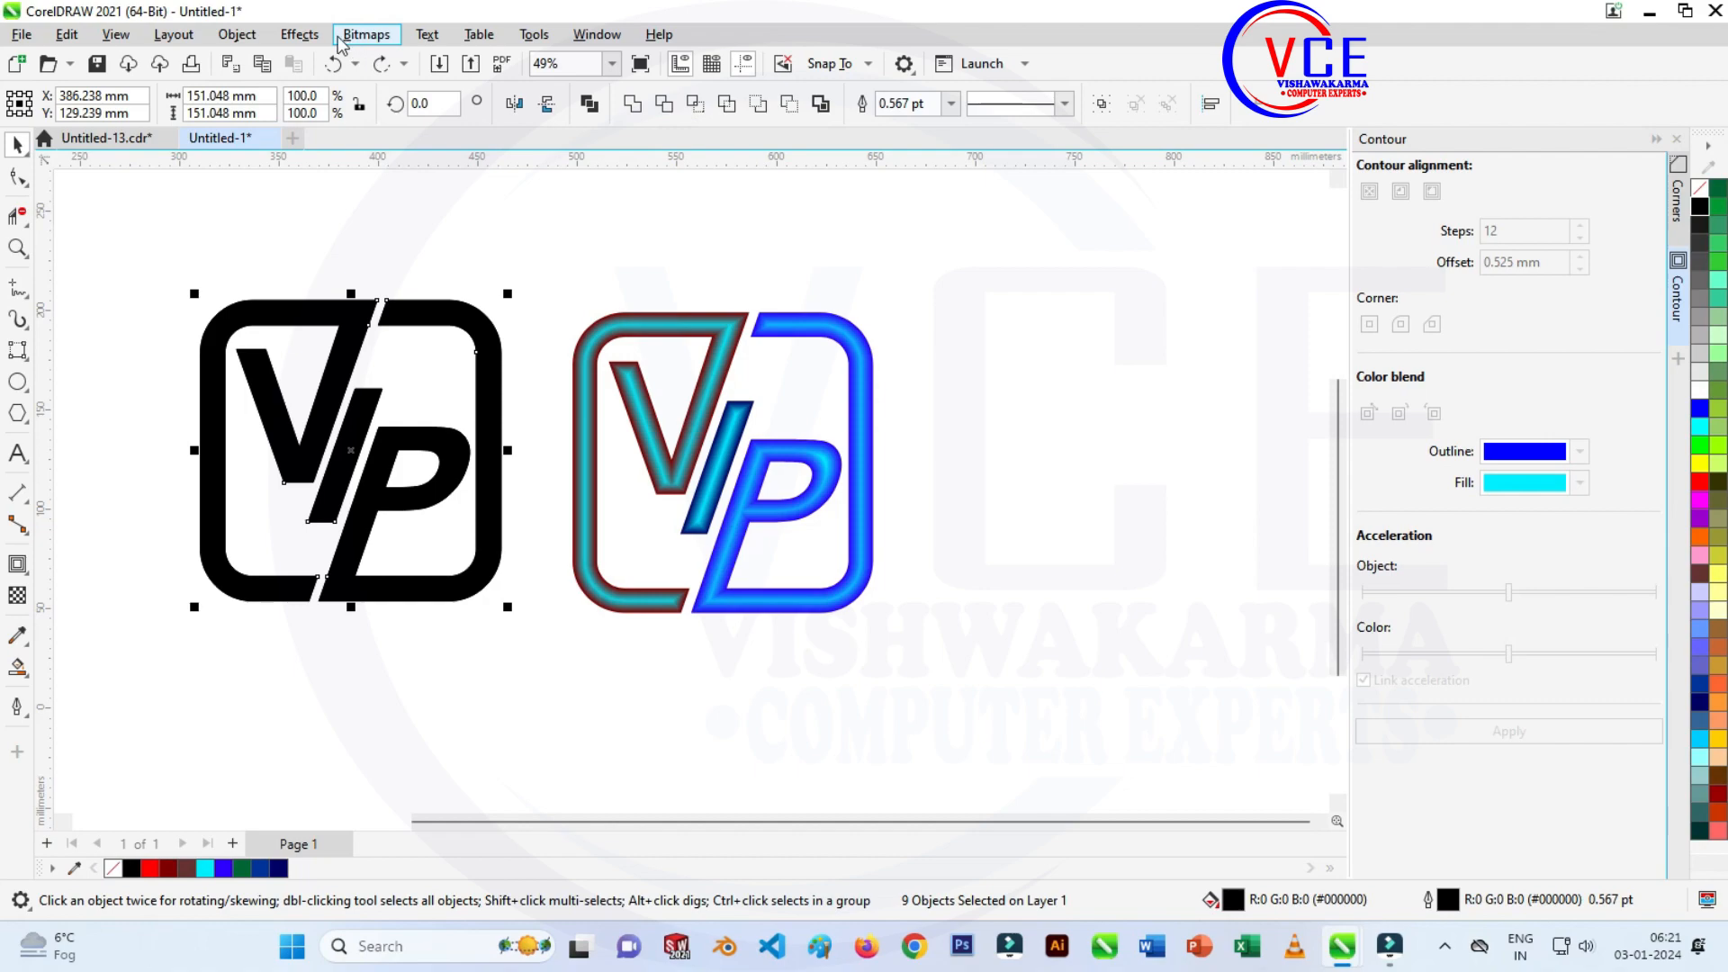
Group the black logo's objects and apply a Gaussian Blur with a radius of 51.4 pixels.
right_click(328, 316)
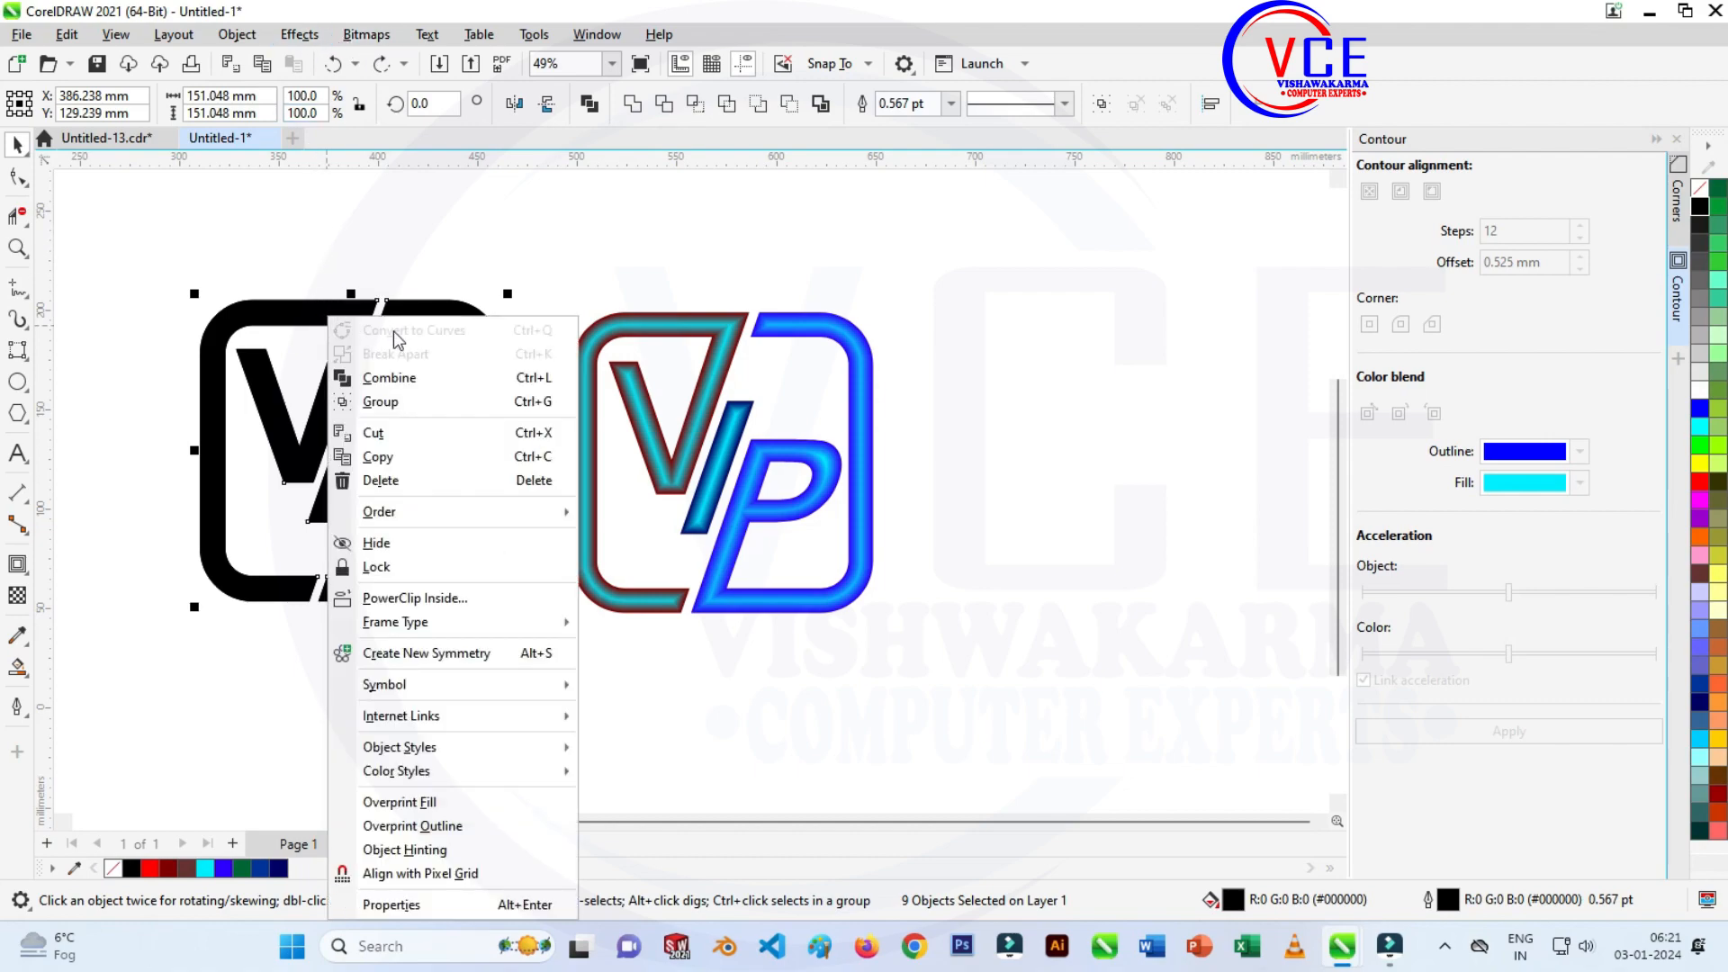
click(381, 402)
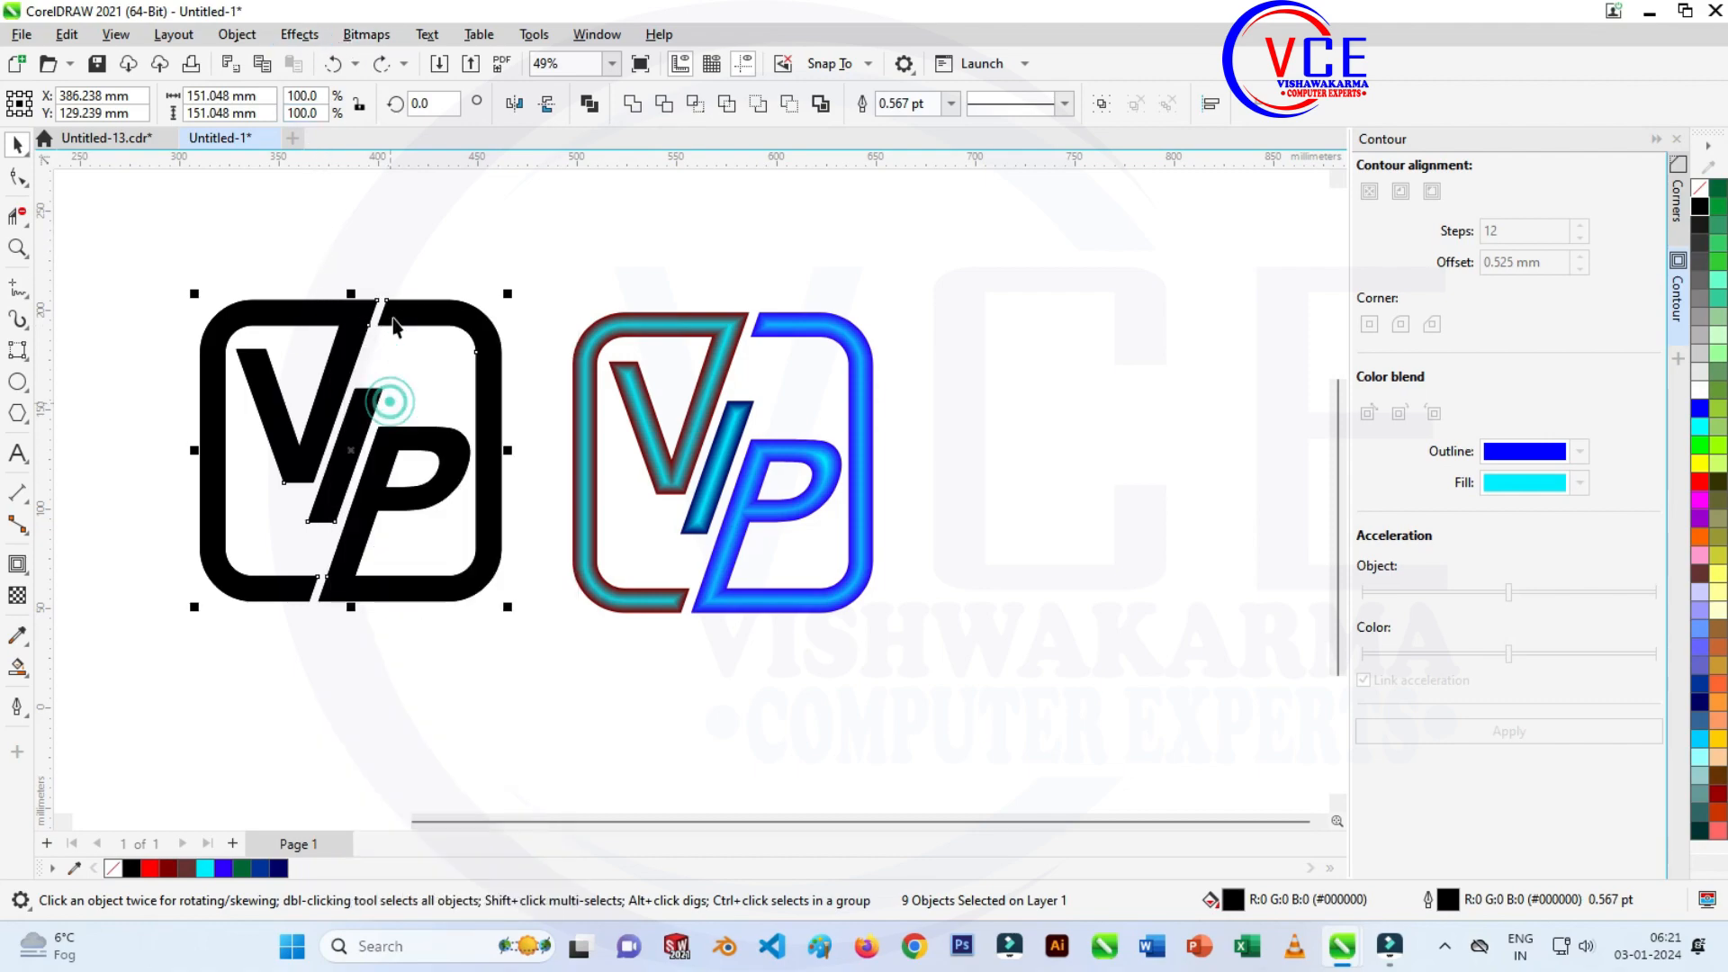
click(300, 36)
mouse_move(326, 117)
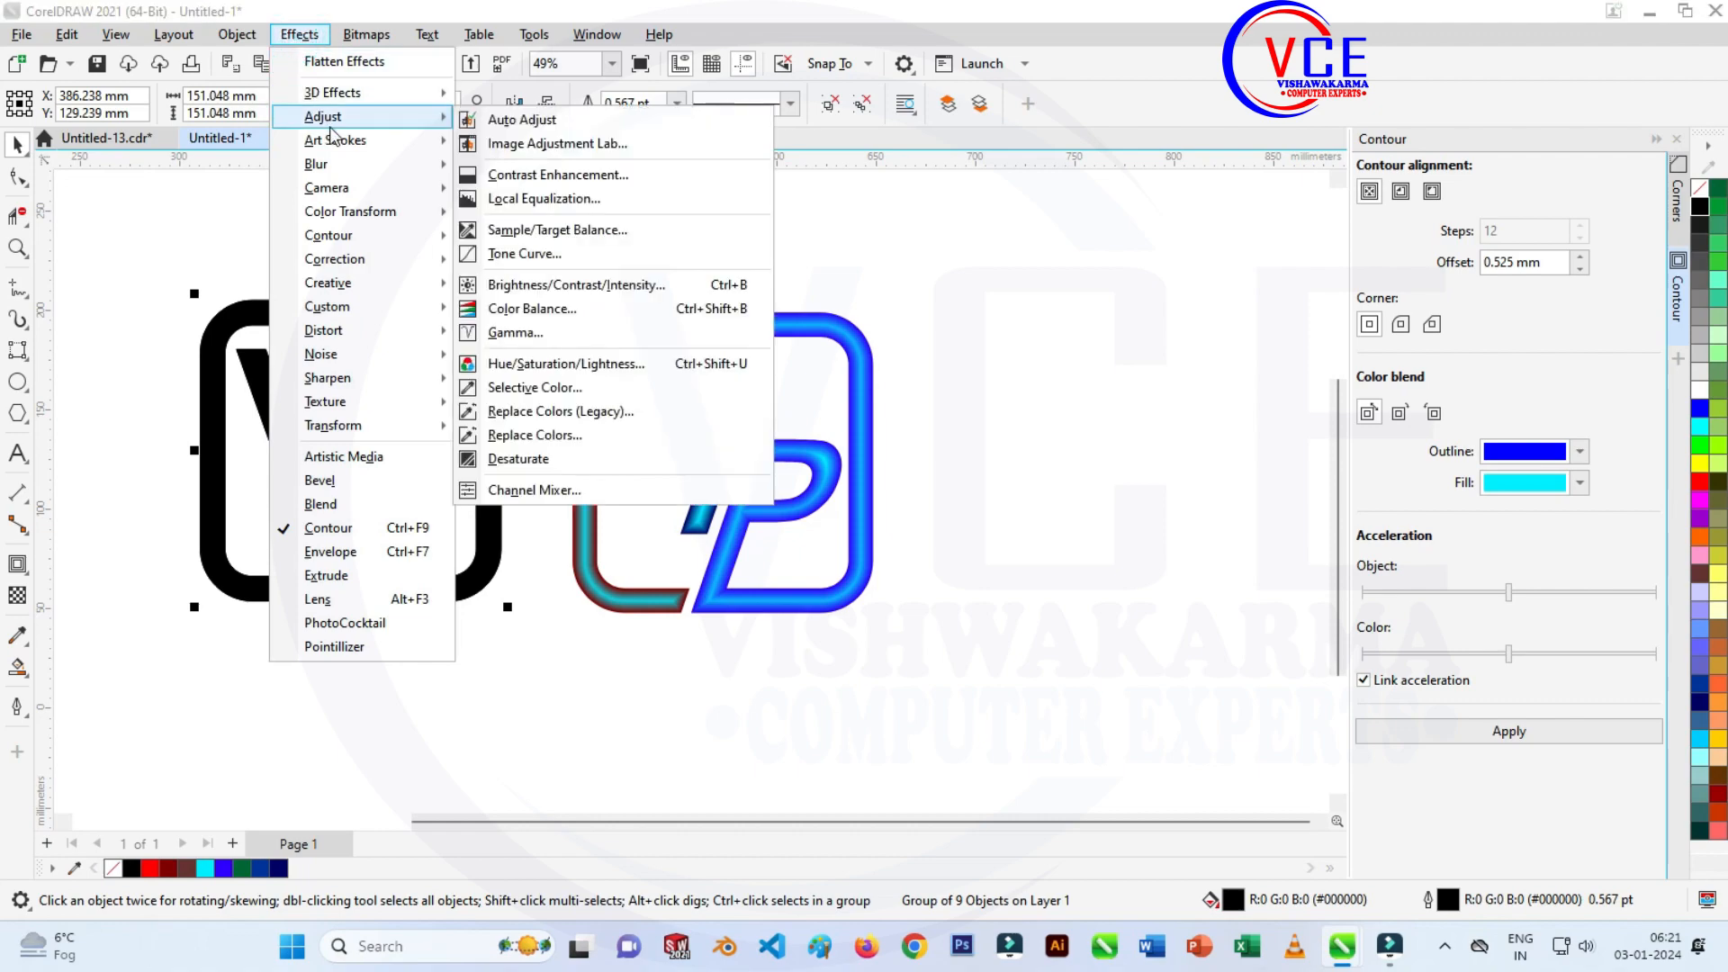
mouse_move(335, 166)
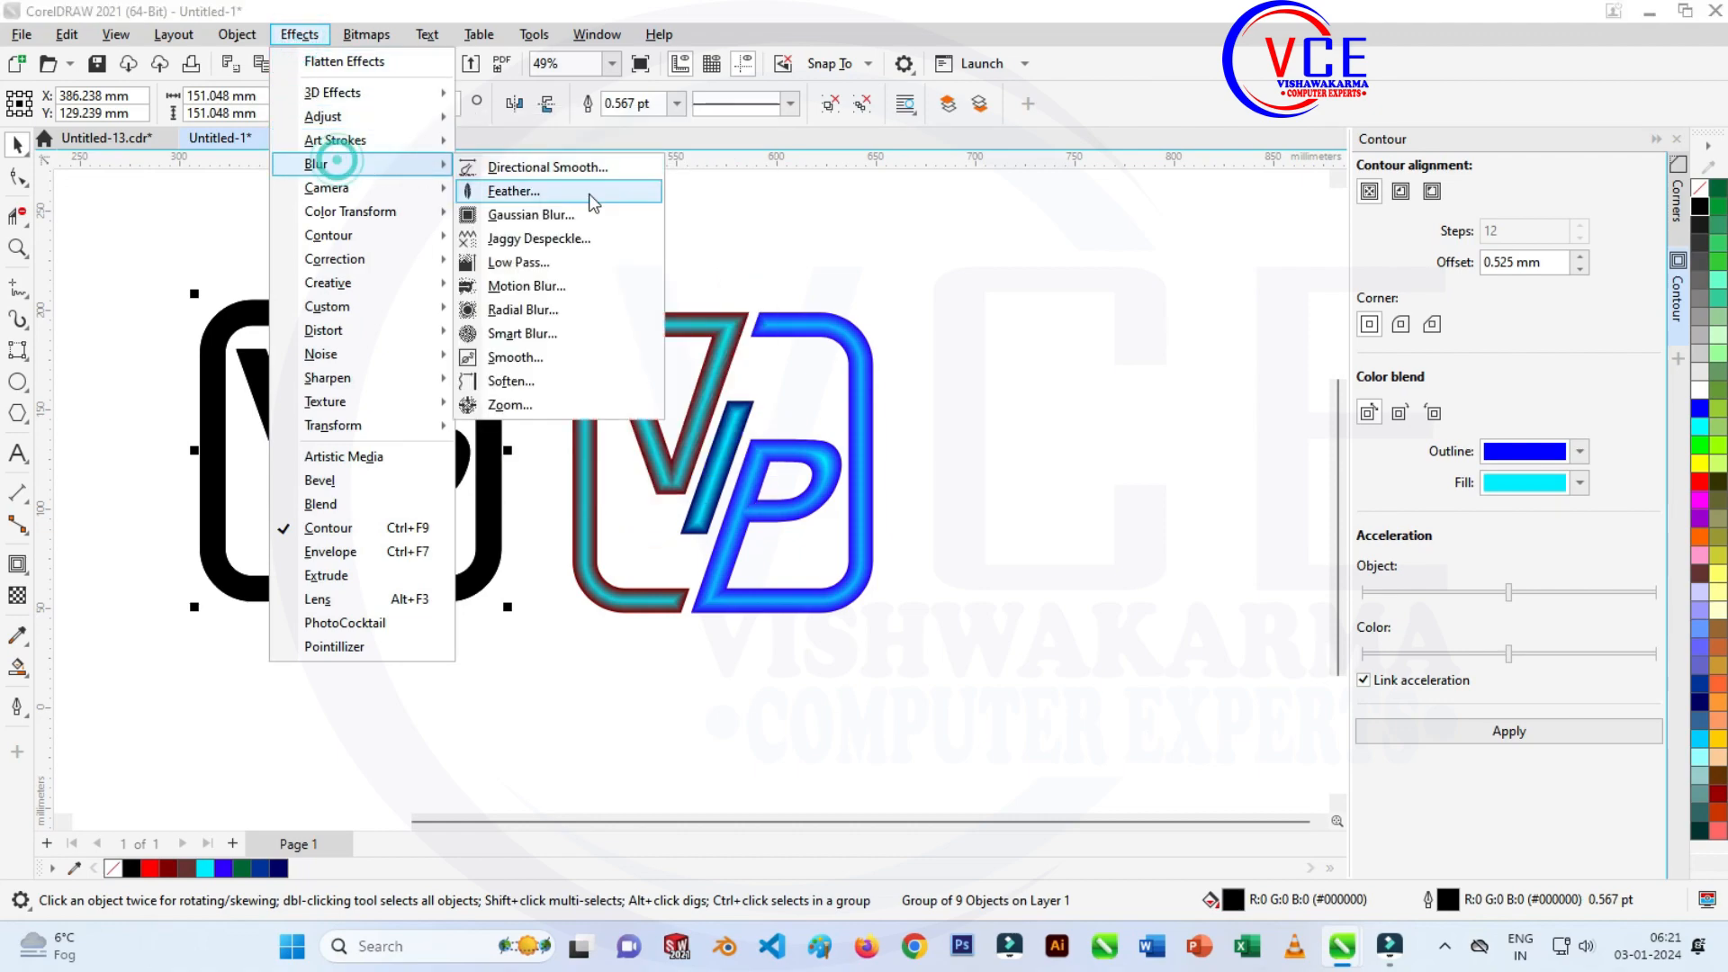
click(584, 223)
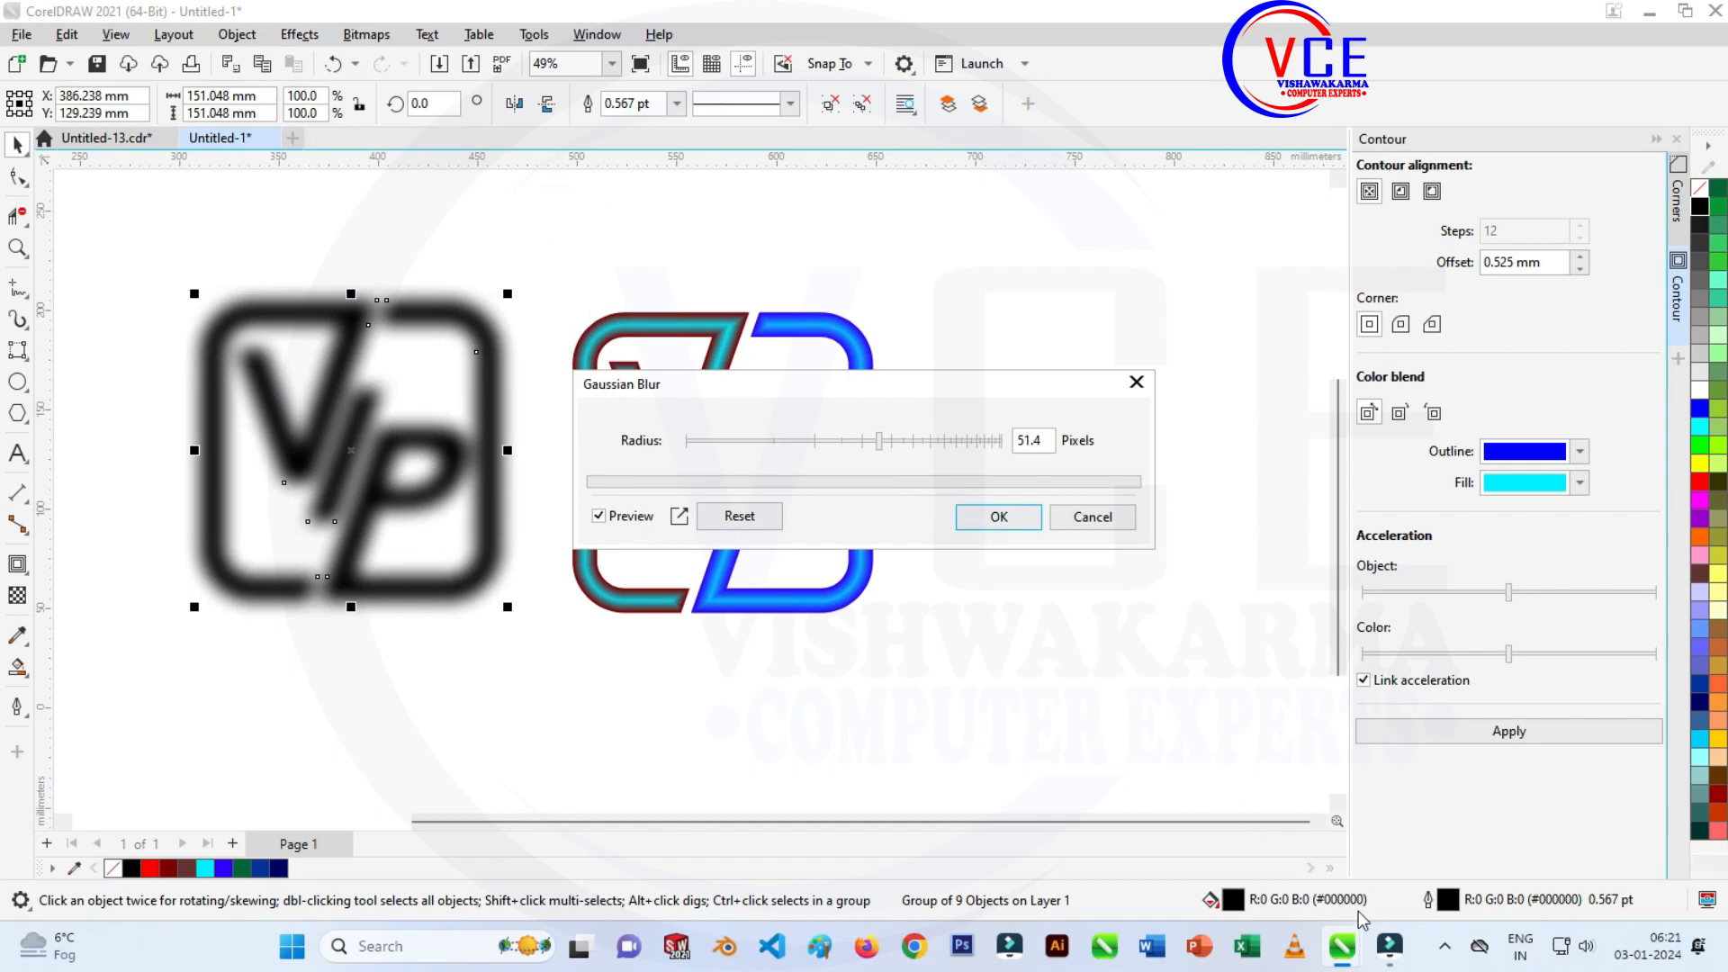
mouse_move(1389, 952)
mouse_move(1358, 892)
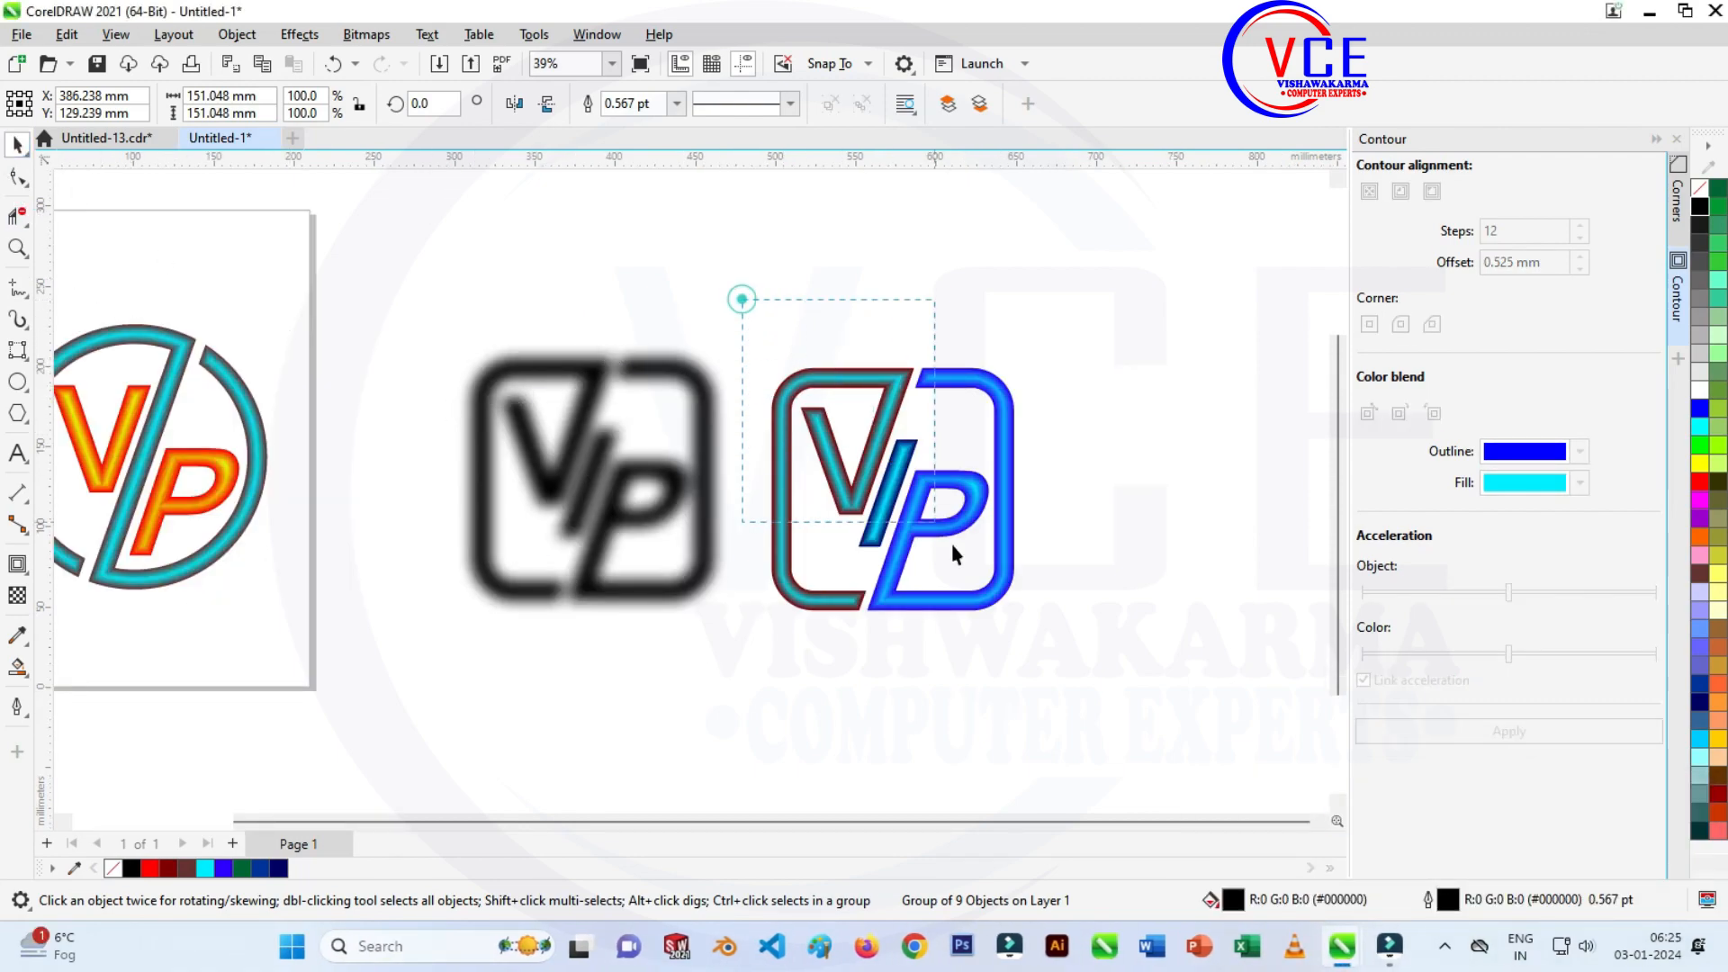
Group the contoured logo copy and place it over the blurred black logo, offset slightly up and left.
key(ctrl+u)
right_click(889, 396)
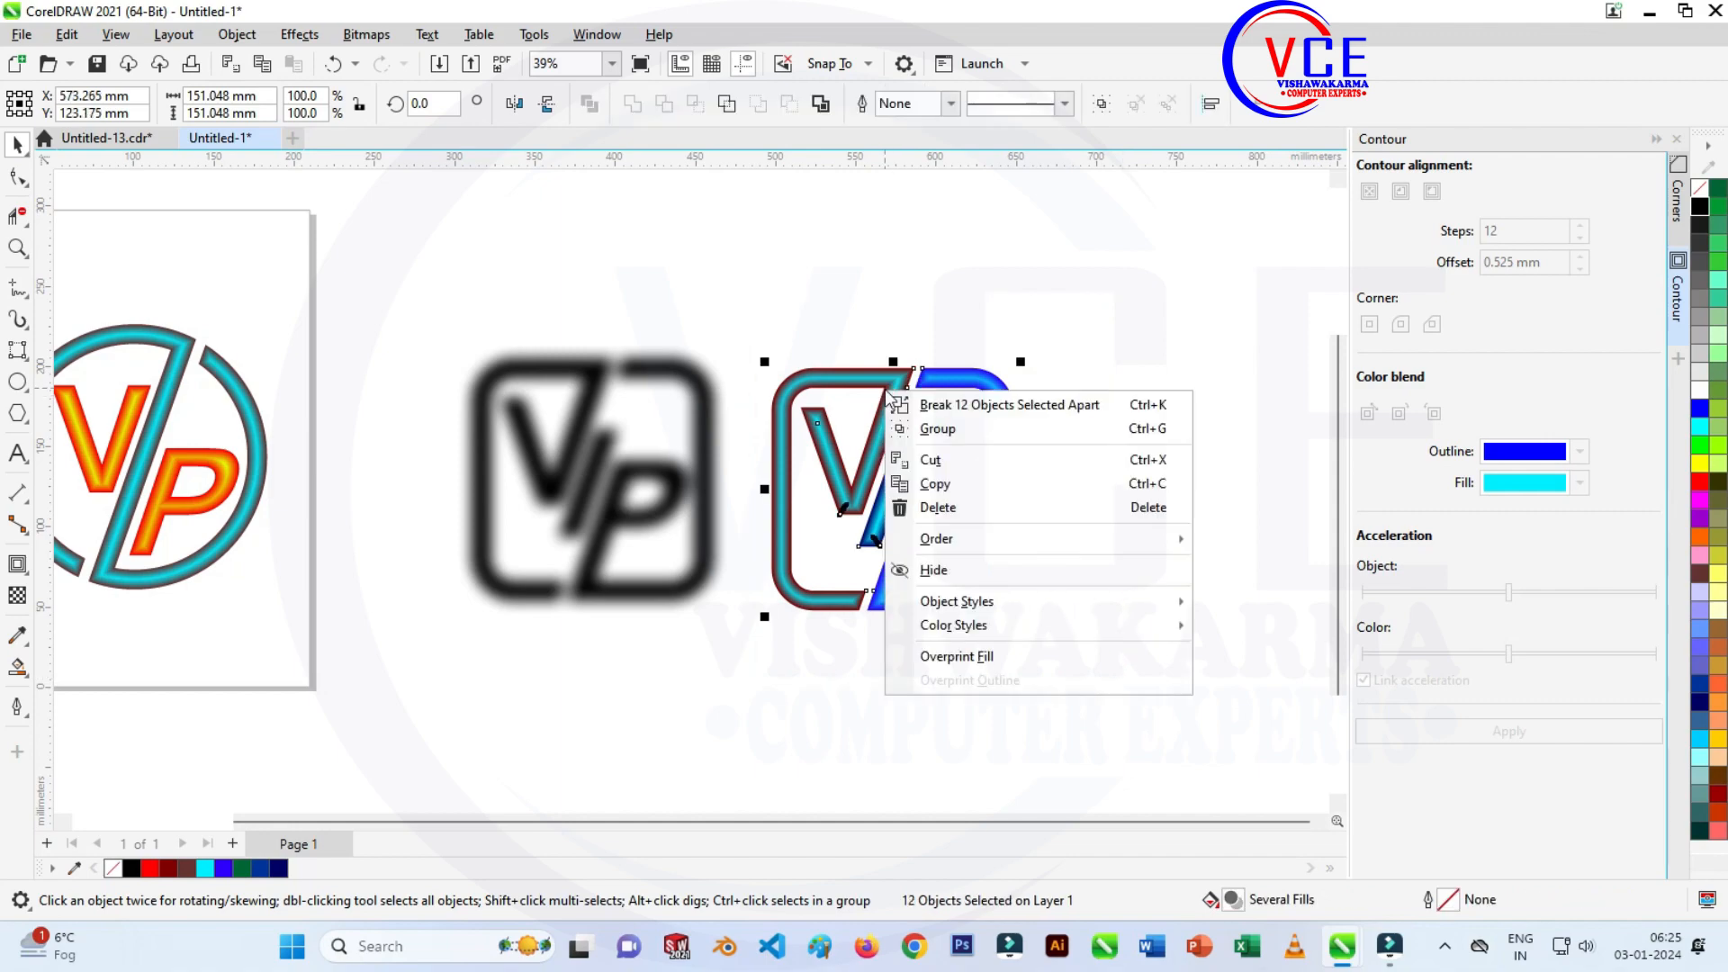
click(937, 428)
drag(936, 394, 663, 374)
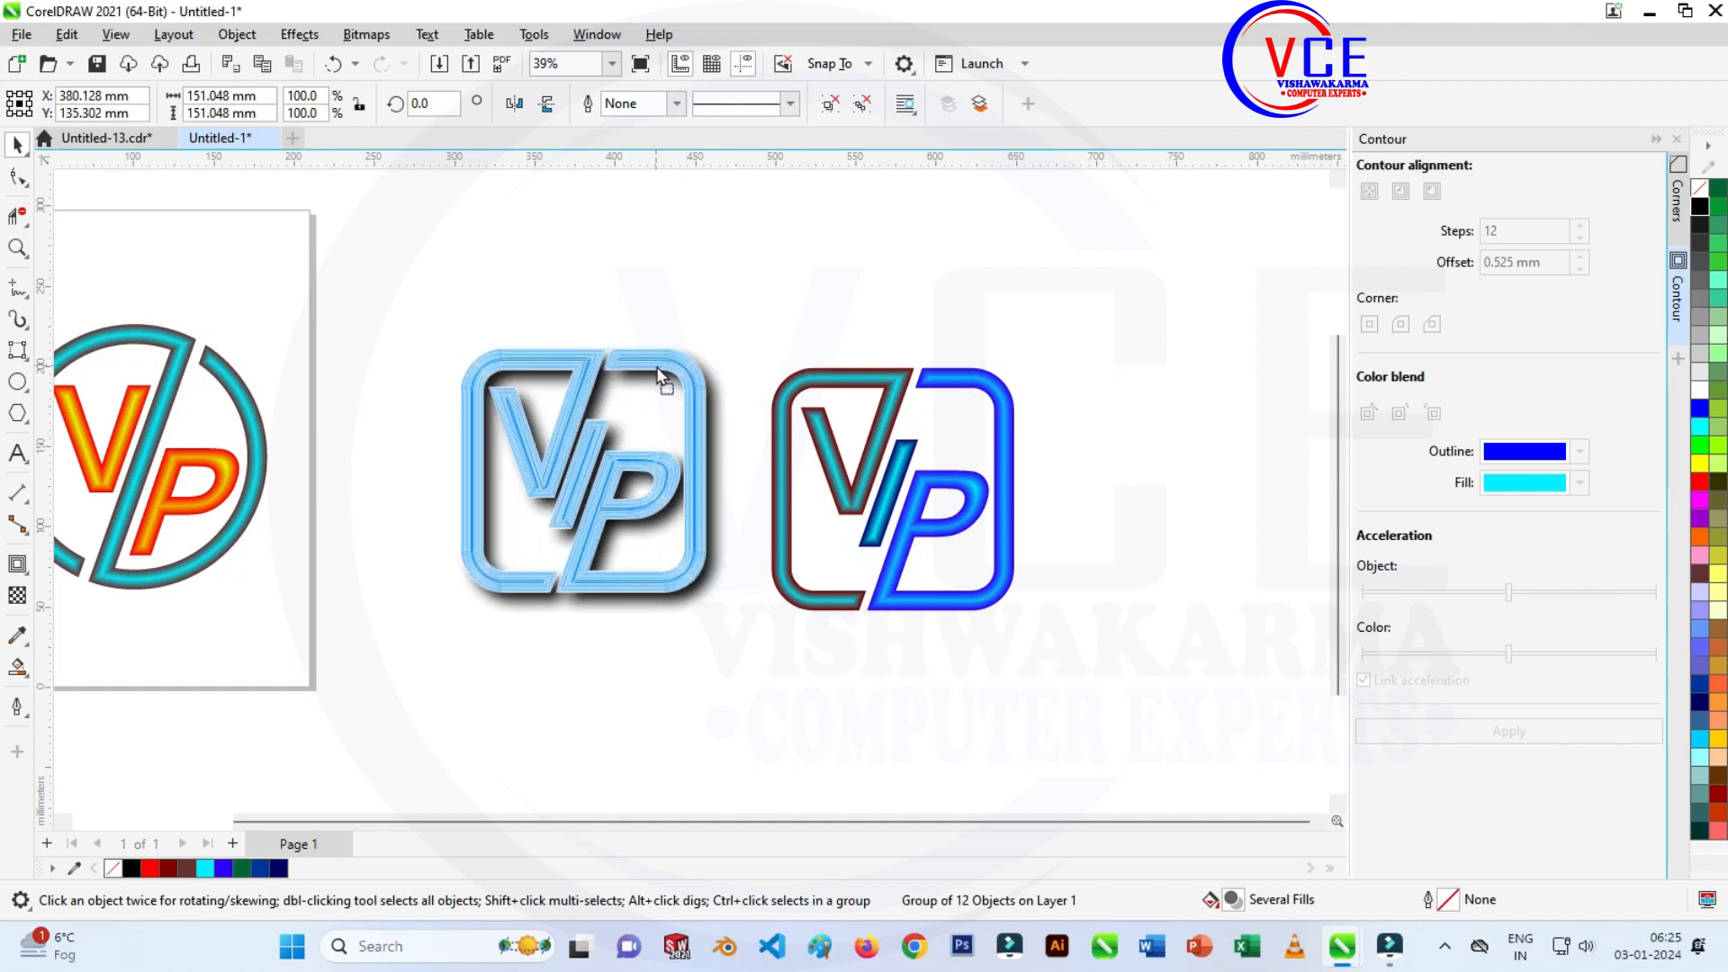
click(835, 527)
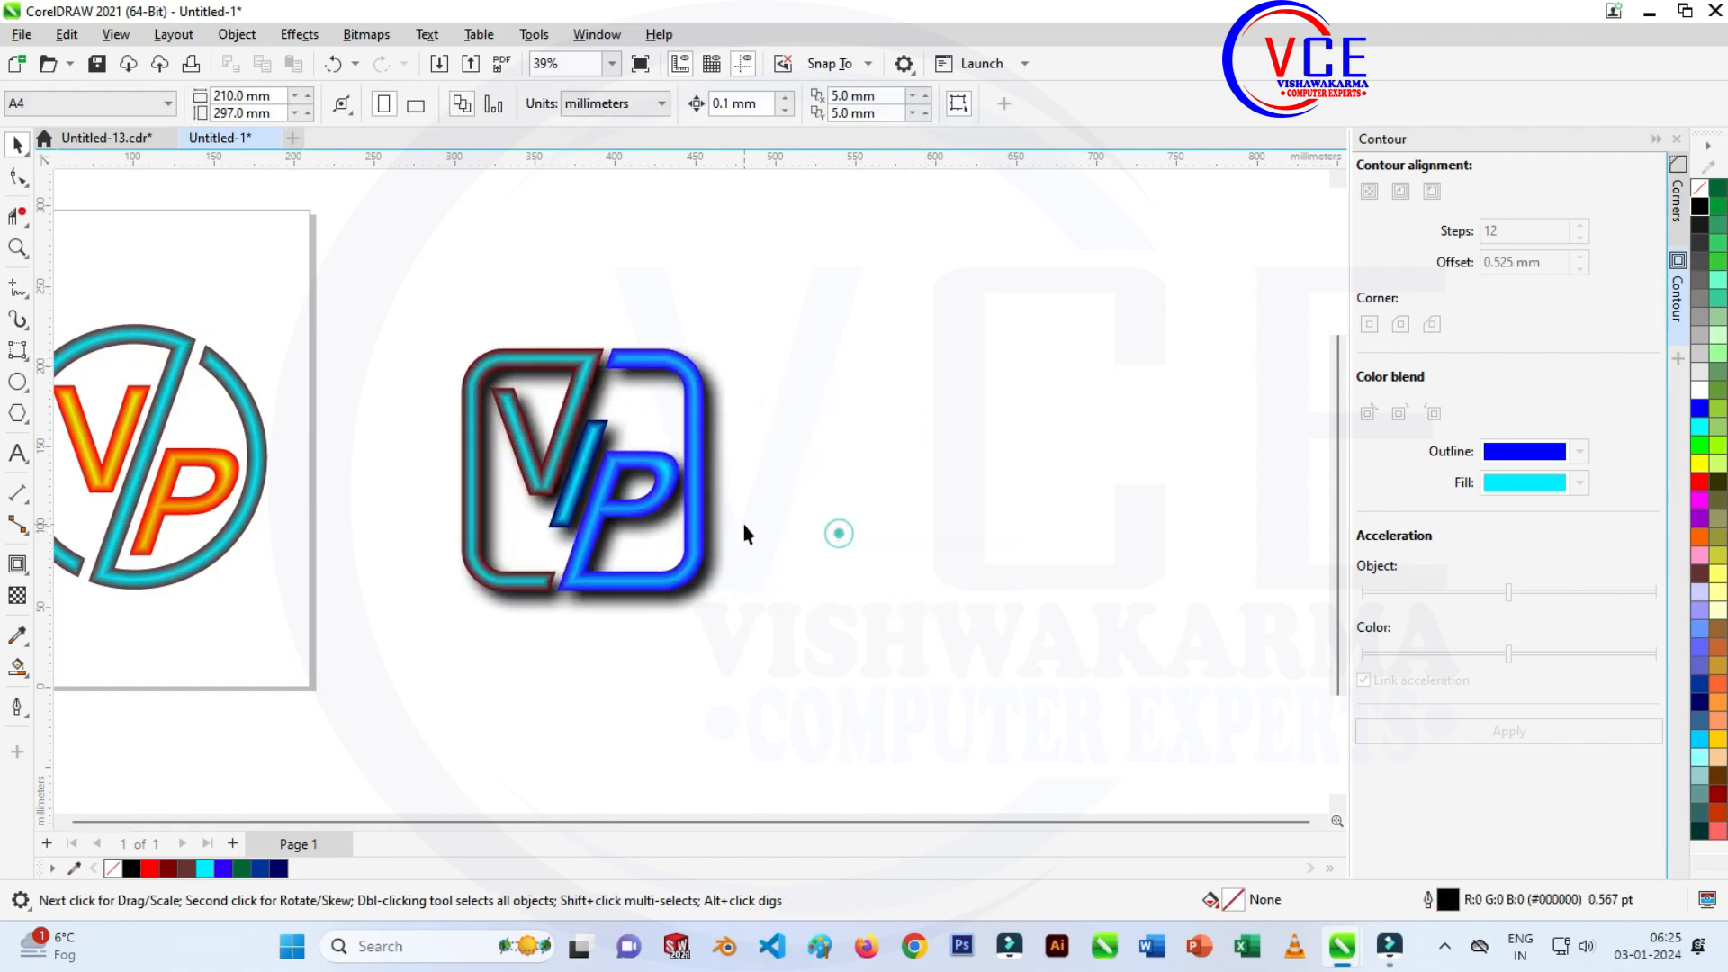
Nudge the contoured logo group right and down over its blurred shadow to X 381.928 mm, Y 133.302 mm.
scroll(557, 354, up, 2)
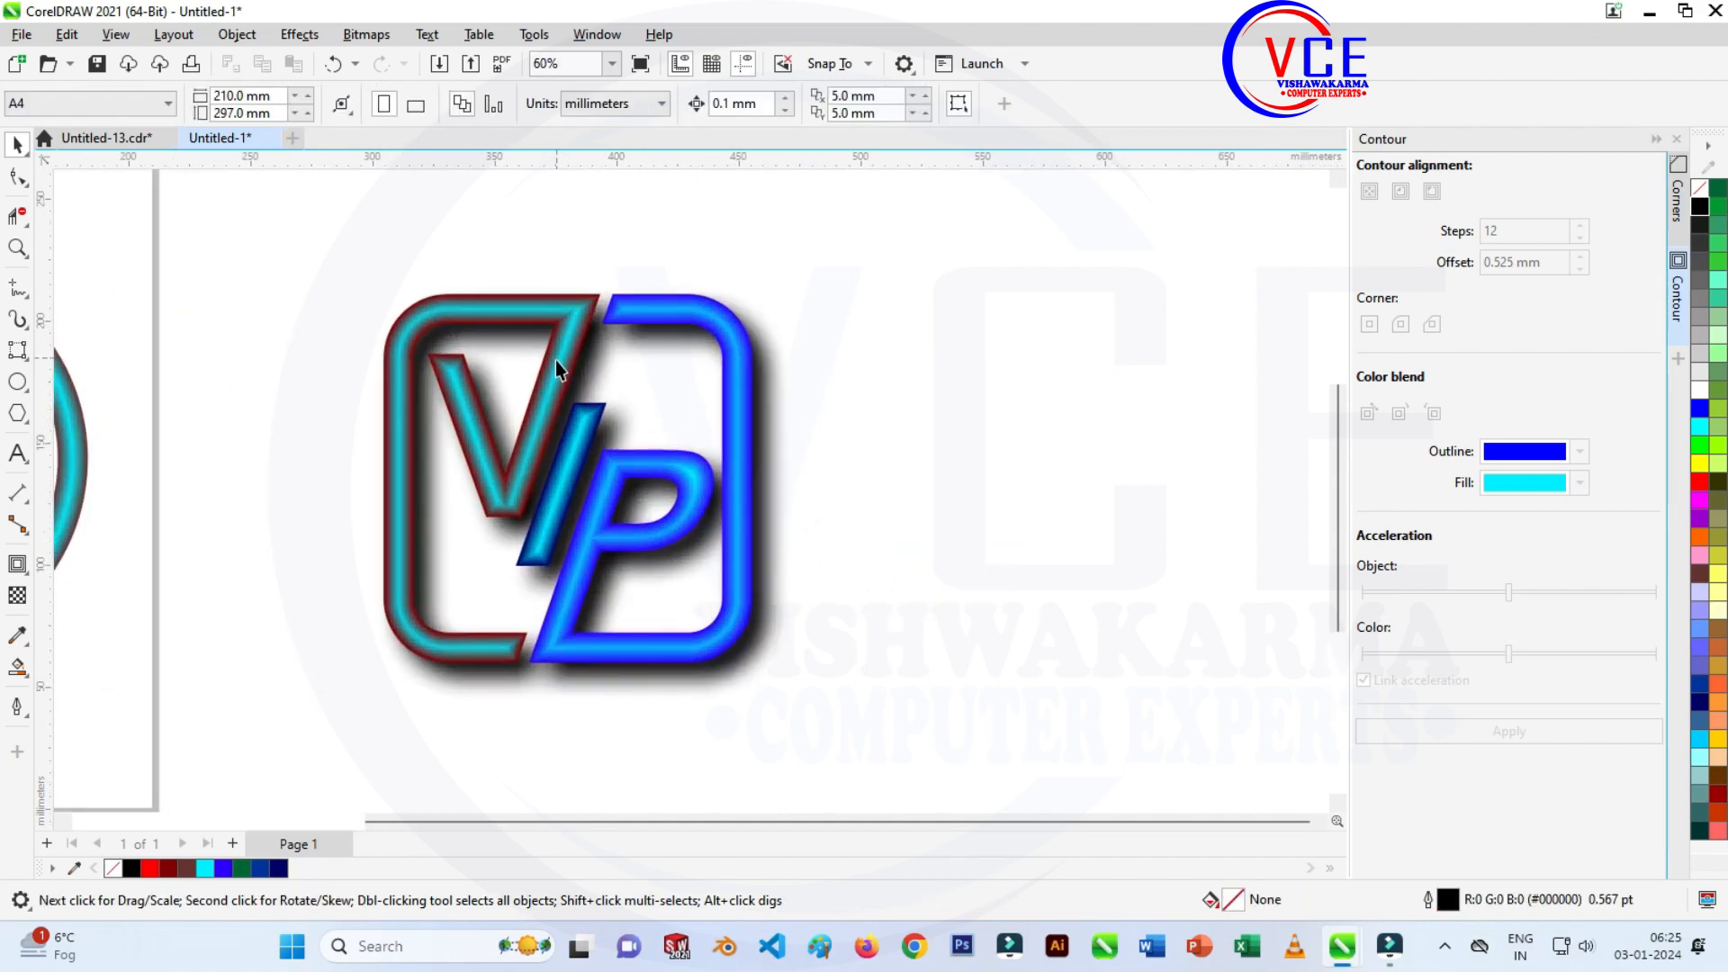
click(628, 657)
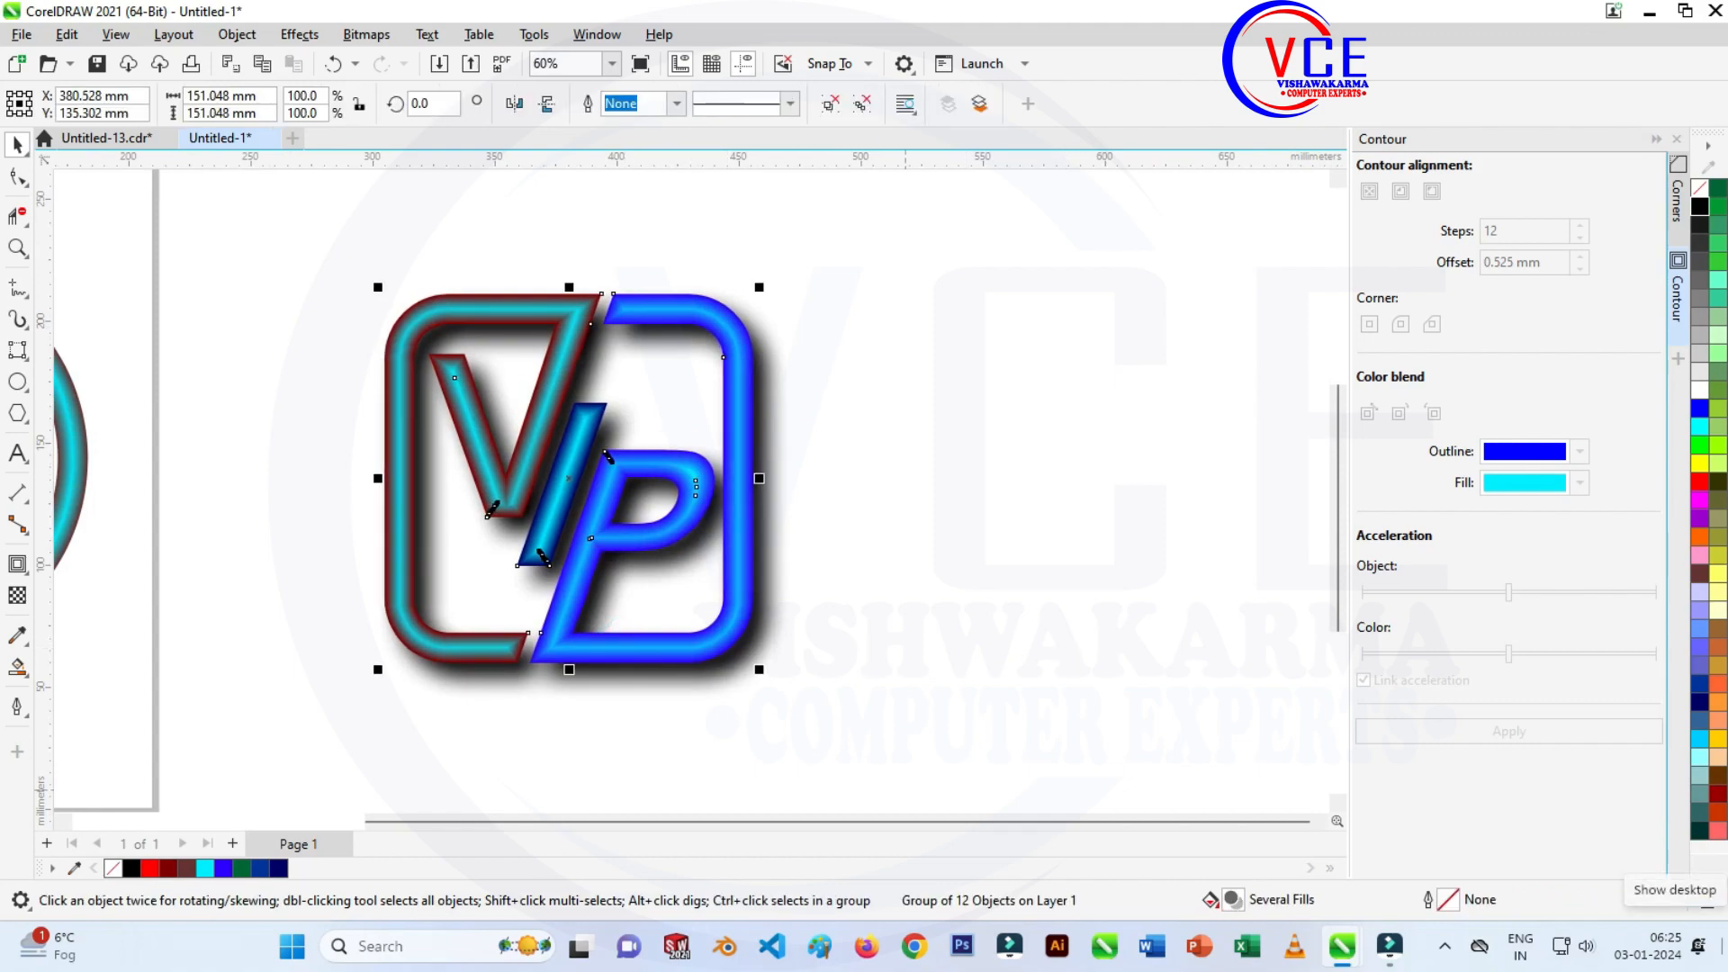
key(Right)
key(Right)
key(Right)
key(Right)
key(Right)
key(Right)
key(Right)
key(Right)
key(Right)
key(Right)
key(Right)
key(Right)
key(Right)
key(Right)
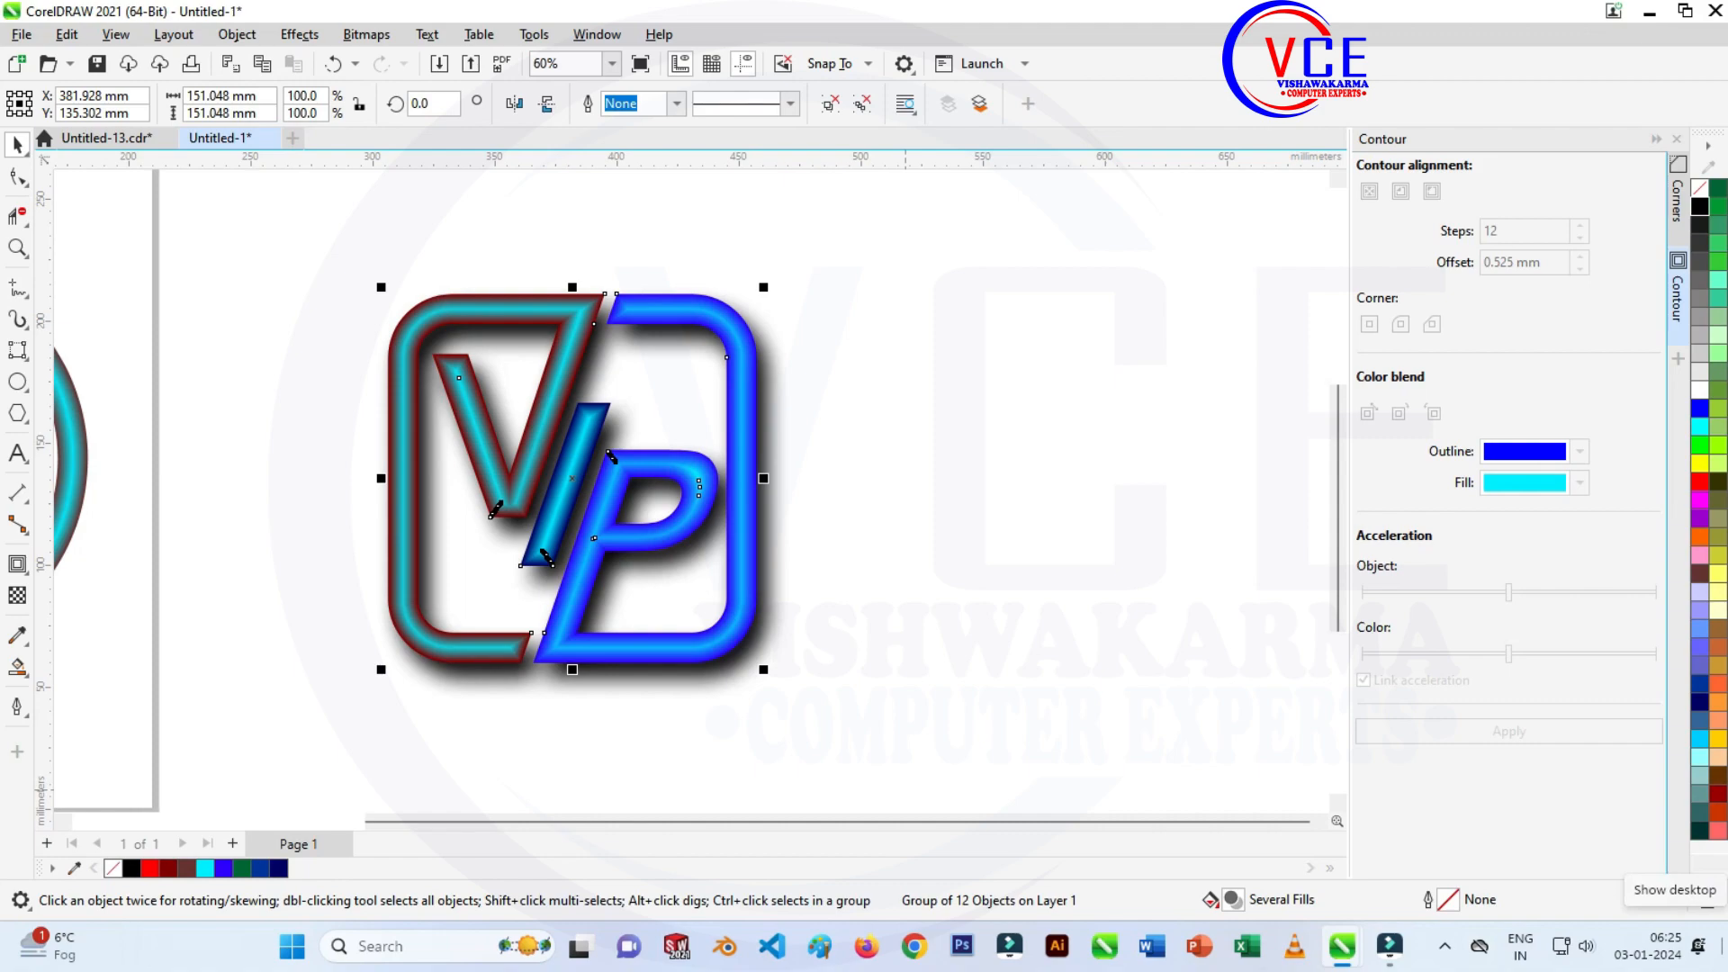
key(Down)
key(Down)
key(Down)
key(Down)
key(Down)
key(Down)
key(Down)
key(Down)
key(Down)
key(Down)
key(Down)
key(Down)
key(Down)
key(Down)
key(Down)
key(Down)
key(Down)
key(Down)
key(Down)
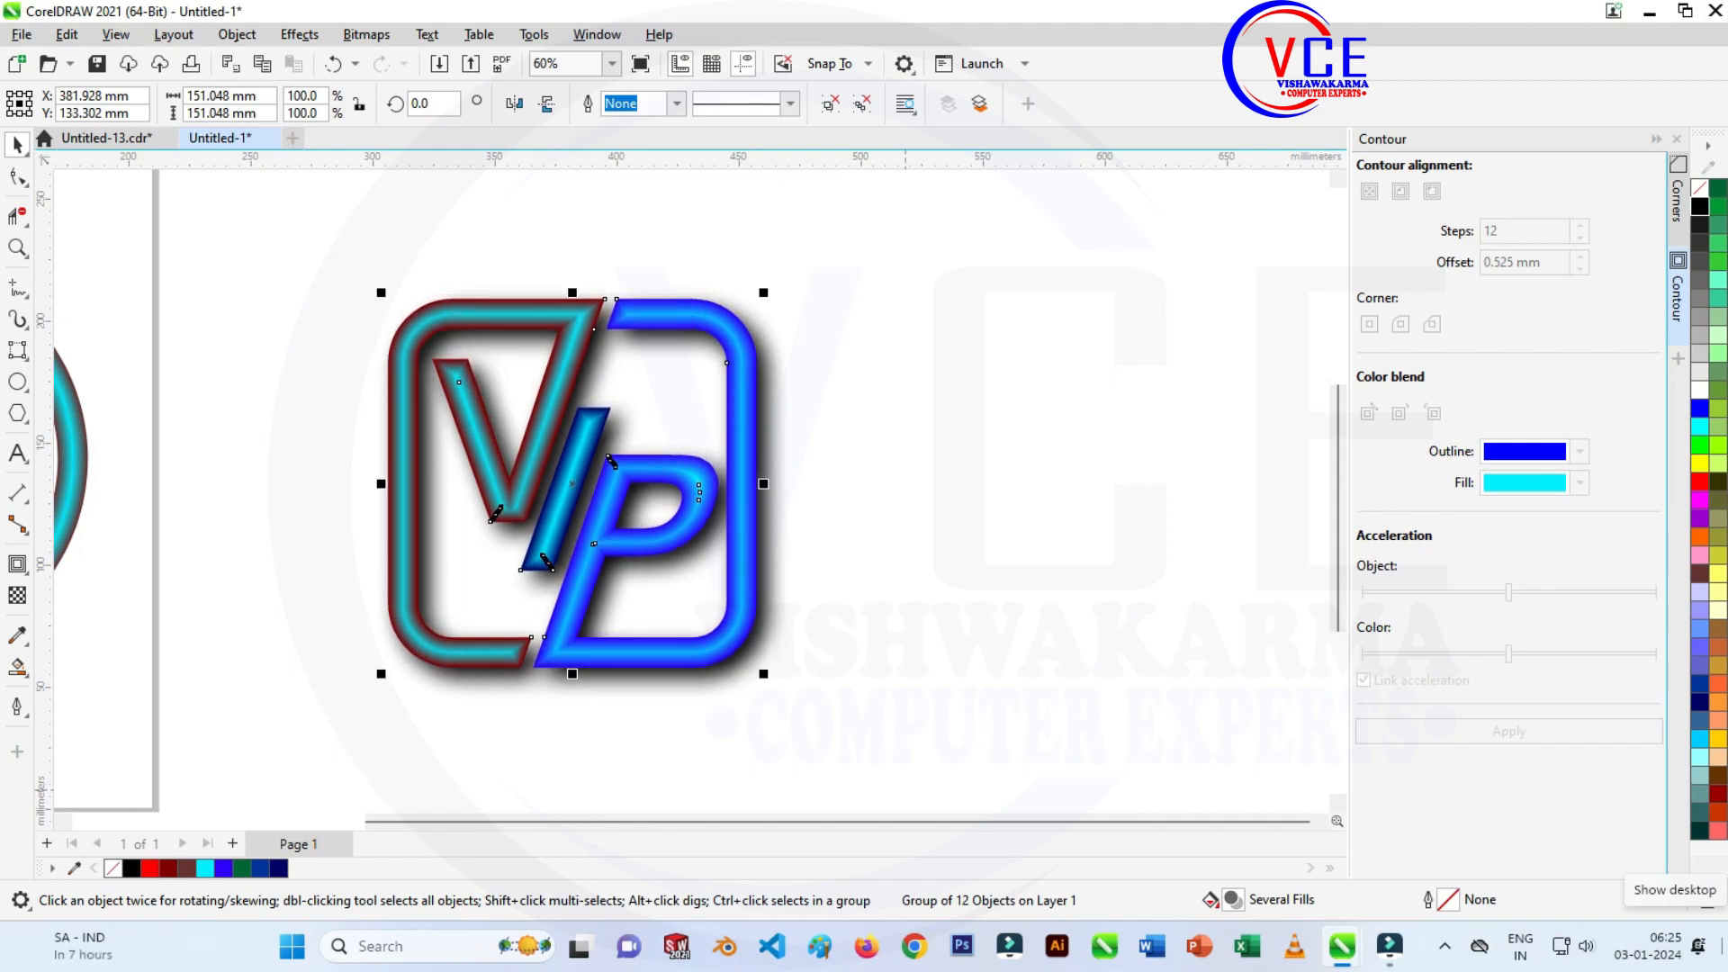
click(939, 422)
Group the contoured logo together with its blurred shadow.
scroll(551, 393, down, 1)
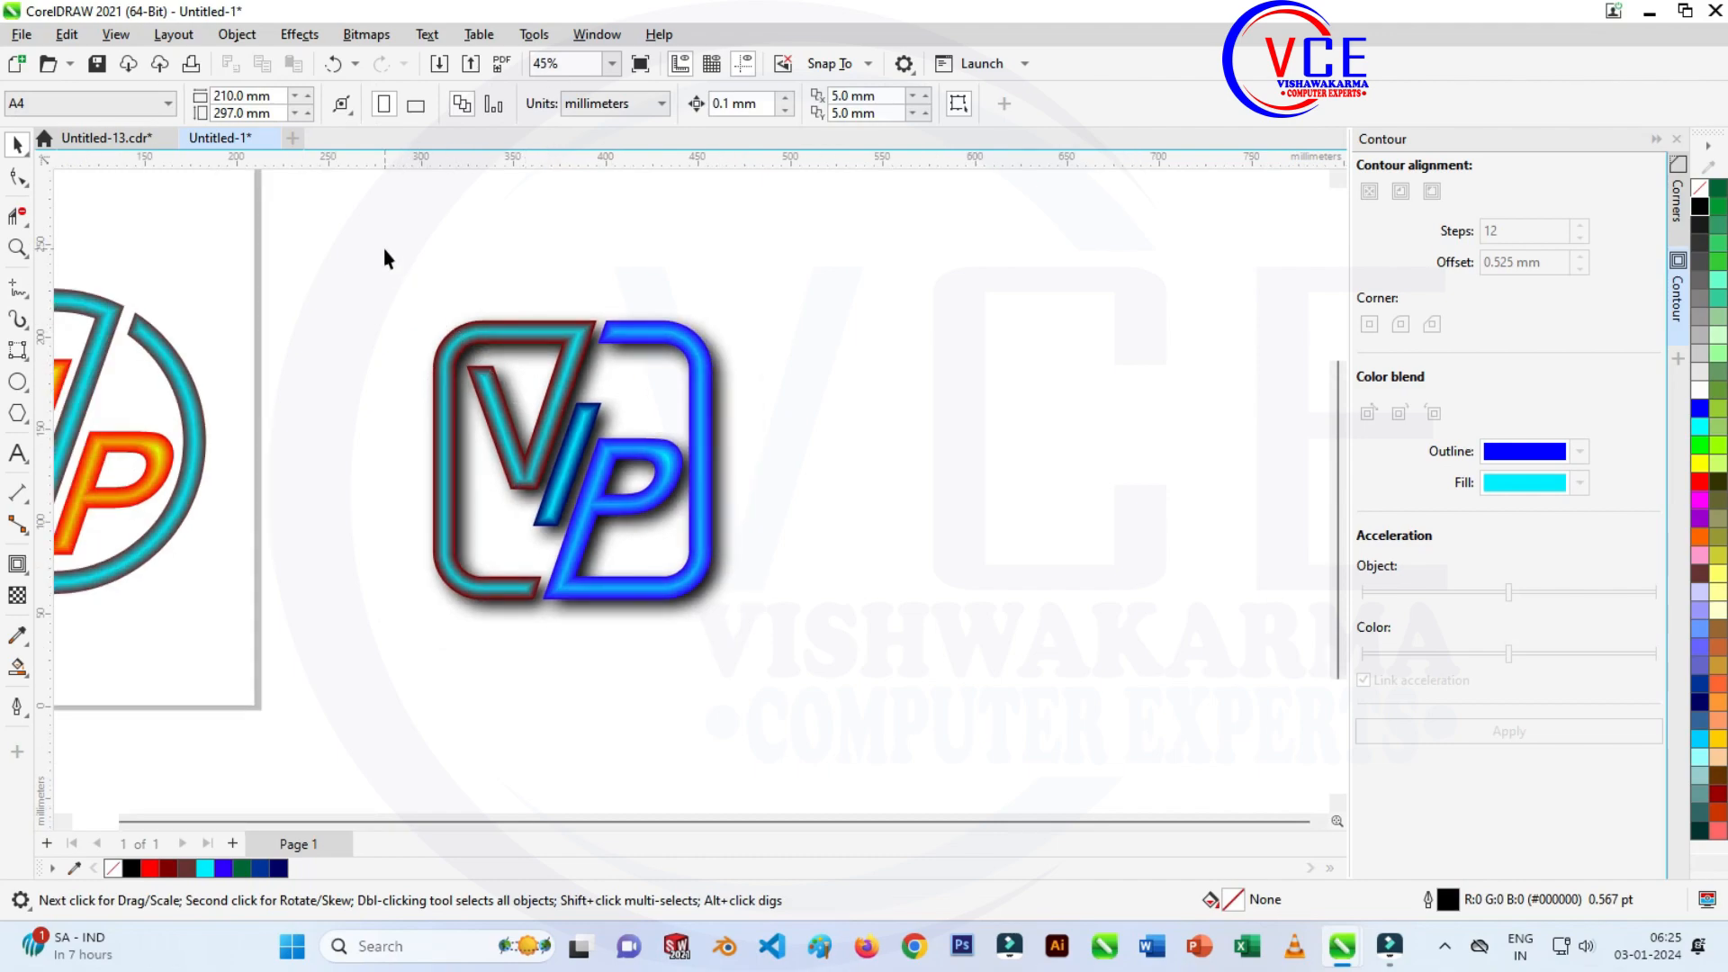
drag(383, 247, 872, 684)
right_click(680, 341)
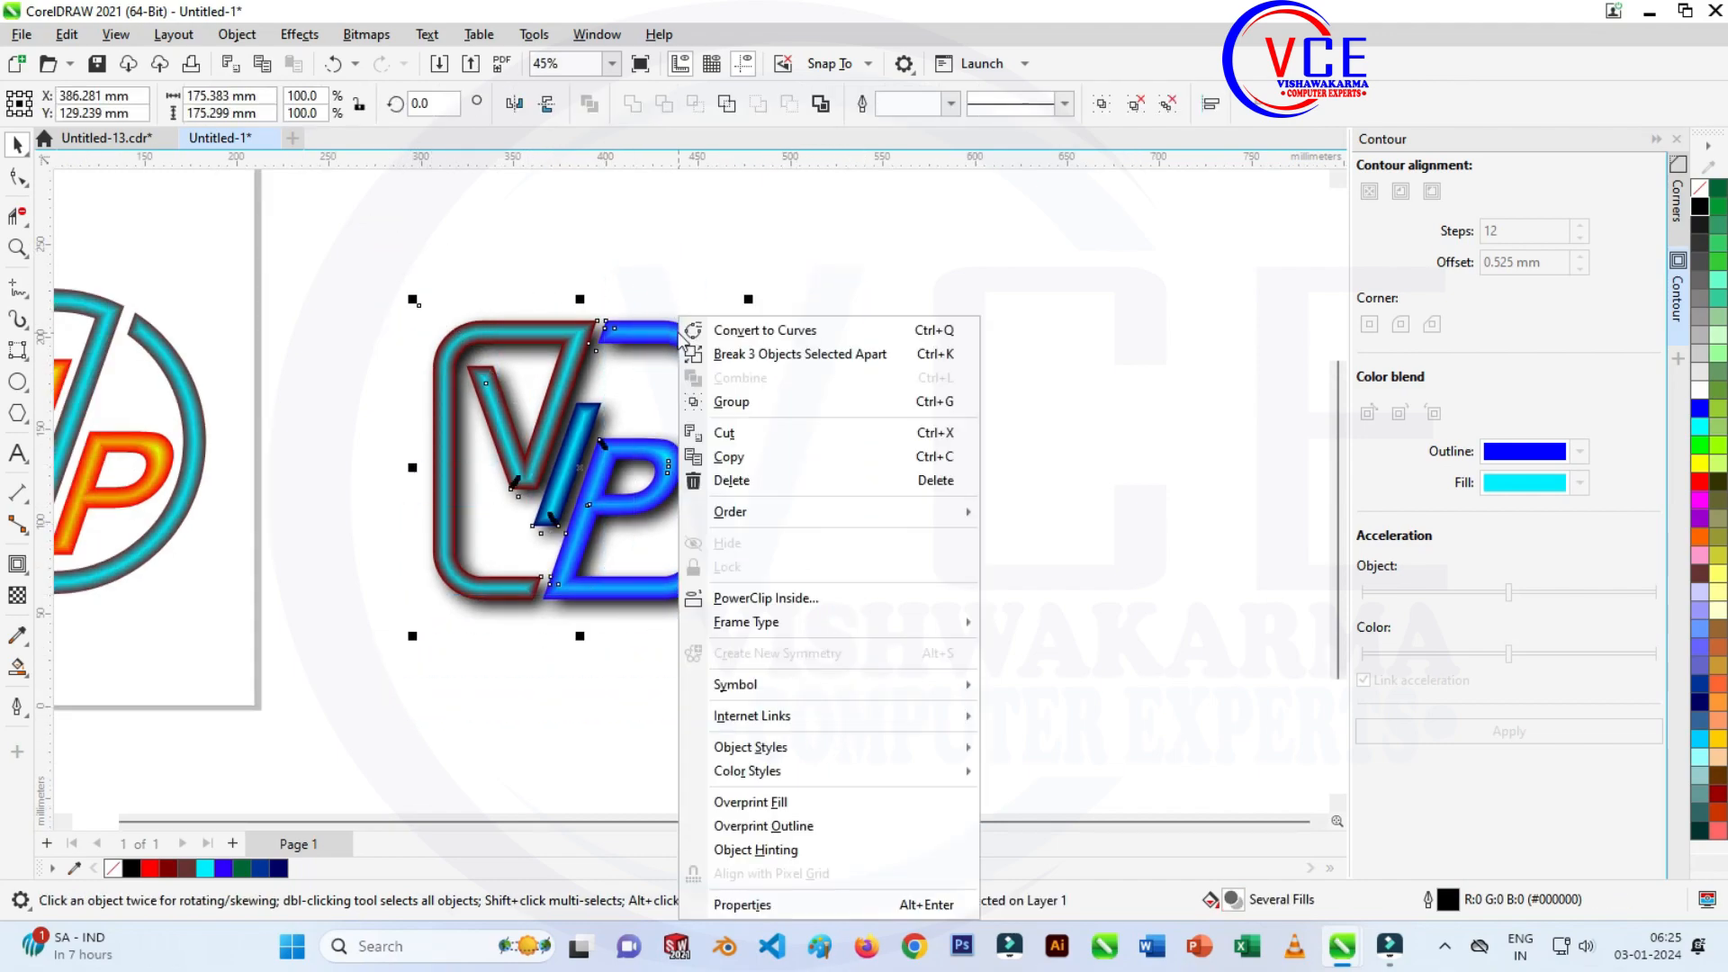
click(727, 397)
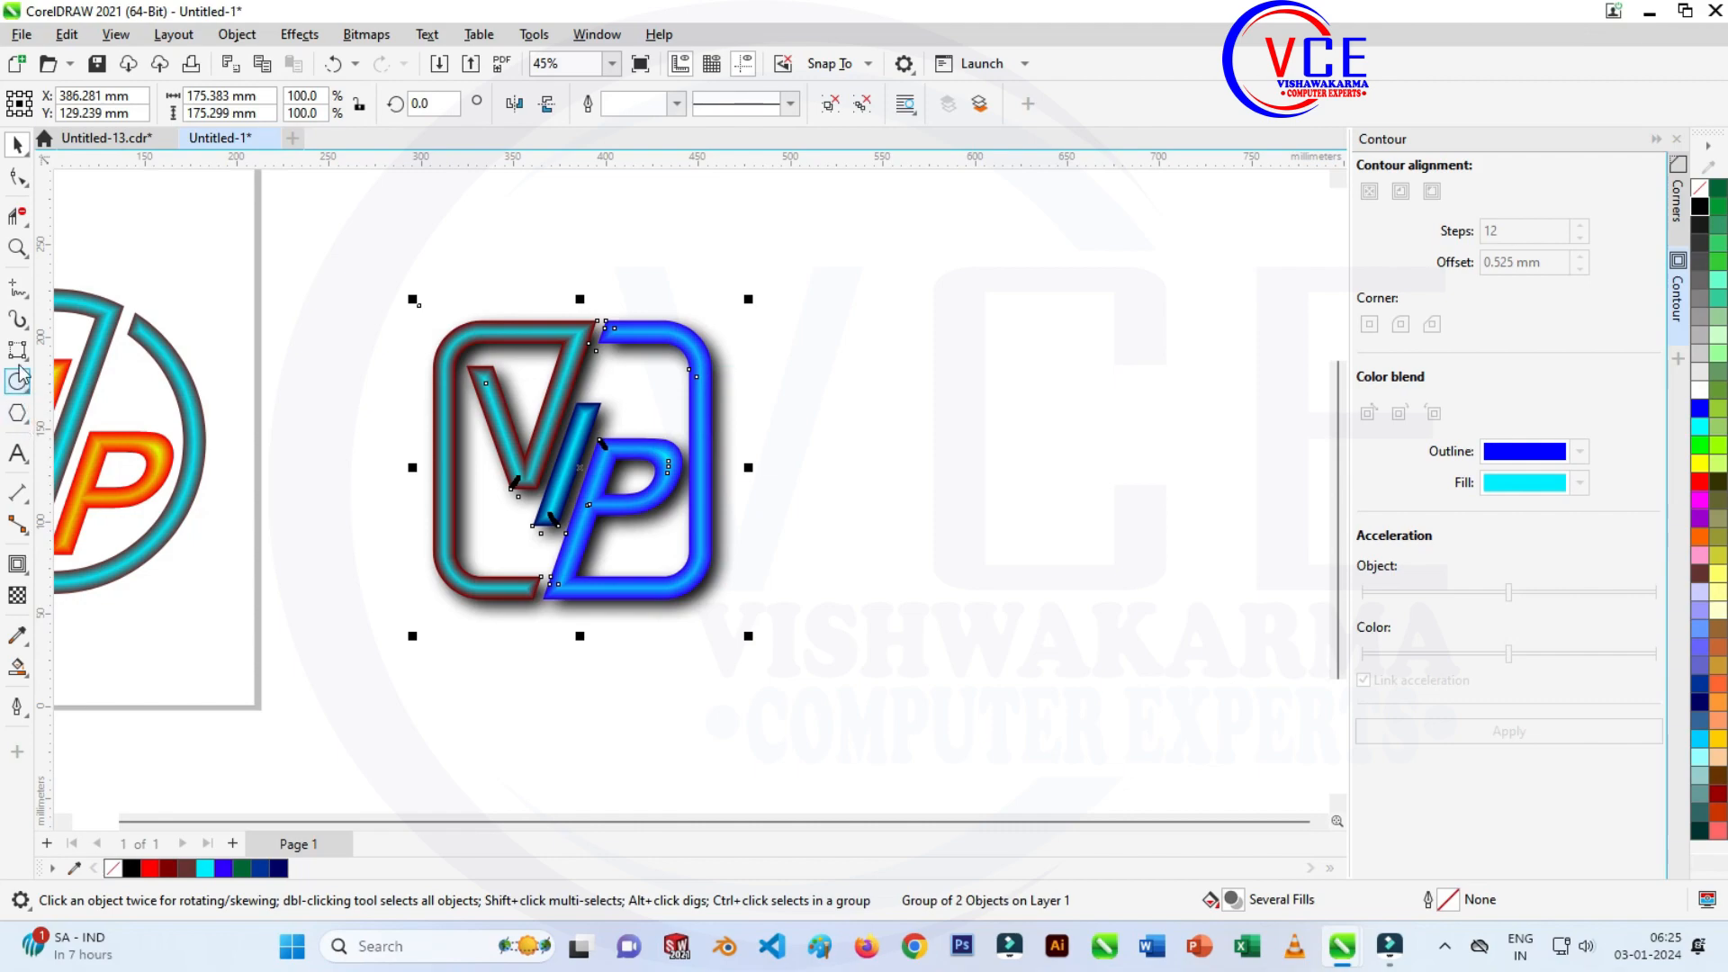
Draw a background rectangle about 430 mm wide and 251 mm high around the shadowed logo.
click(22, 360)
click(81, 347)
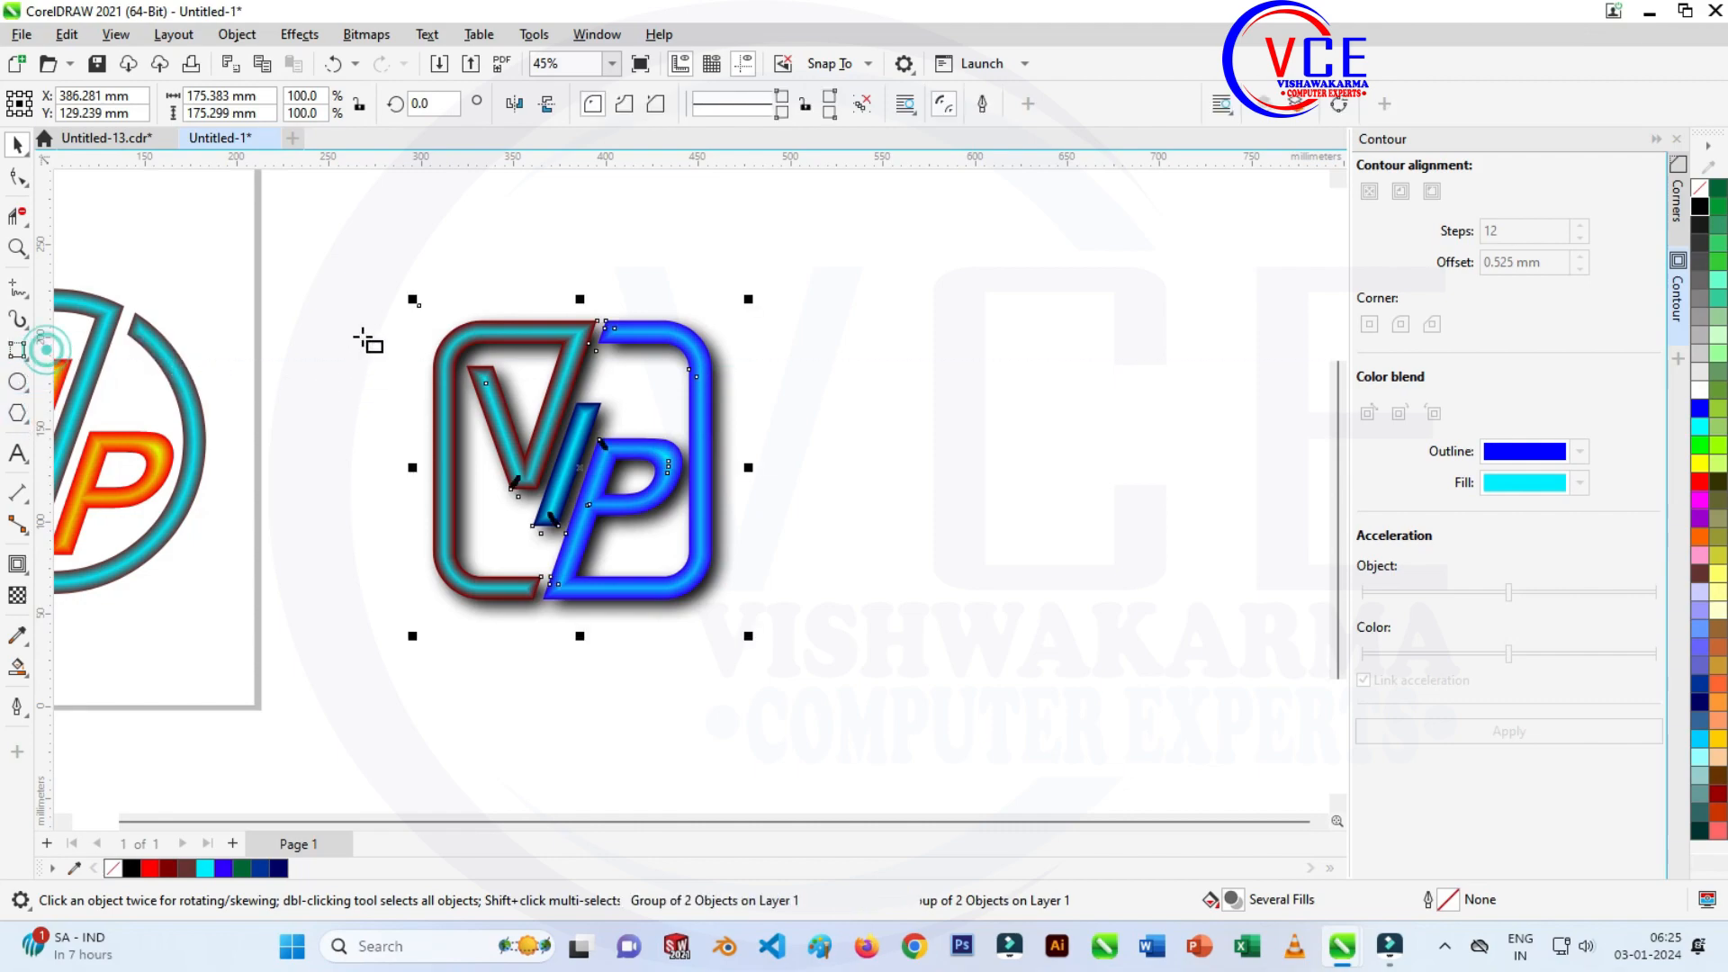
drag(299, 266, 1091, 729)
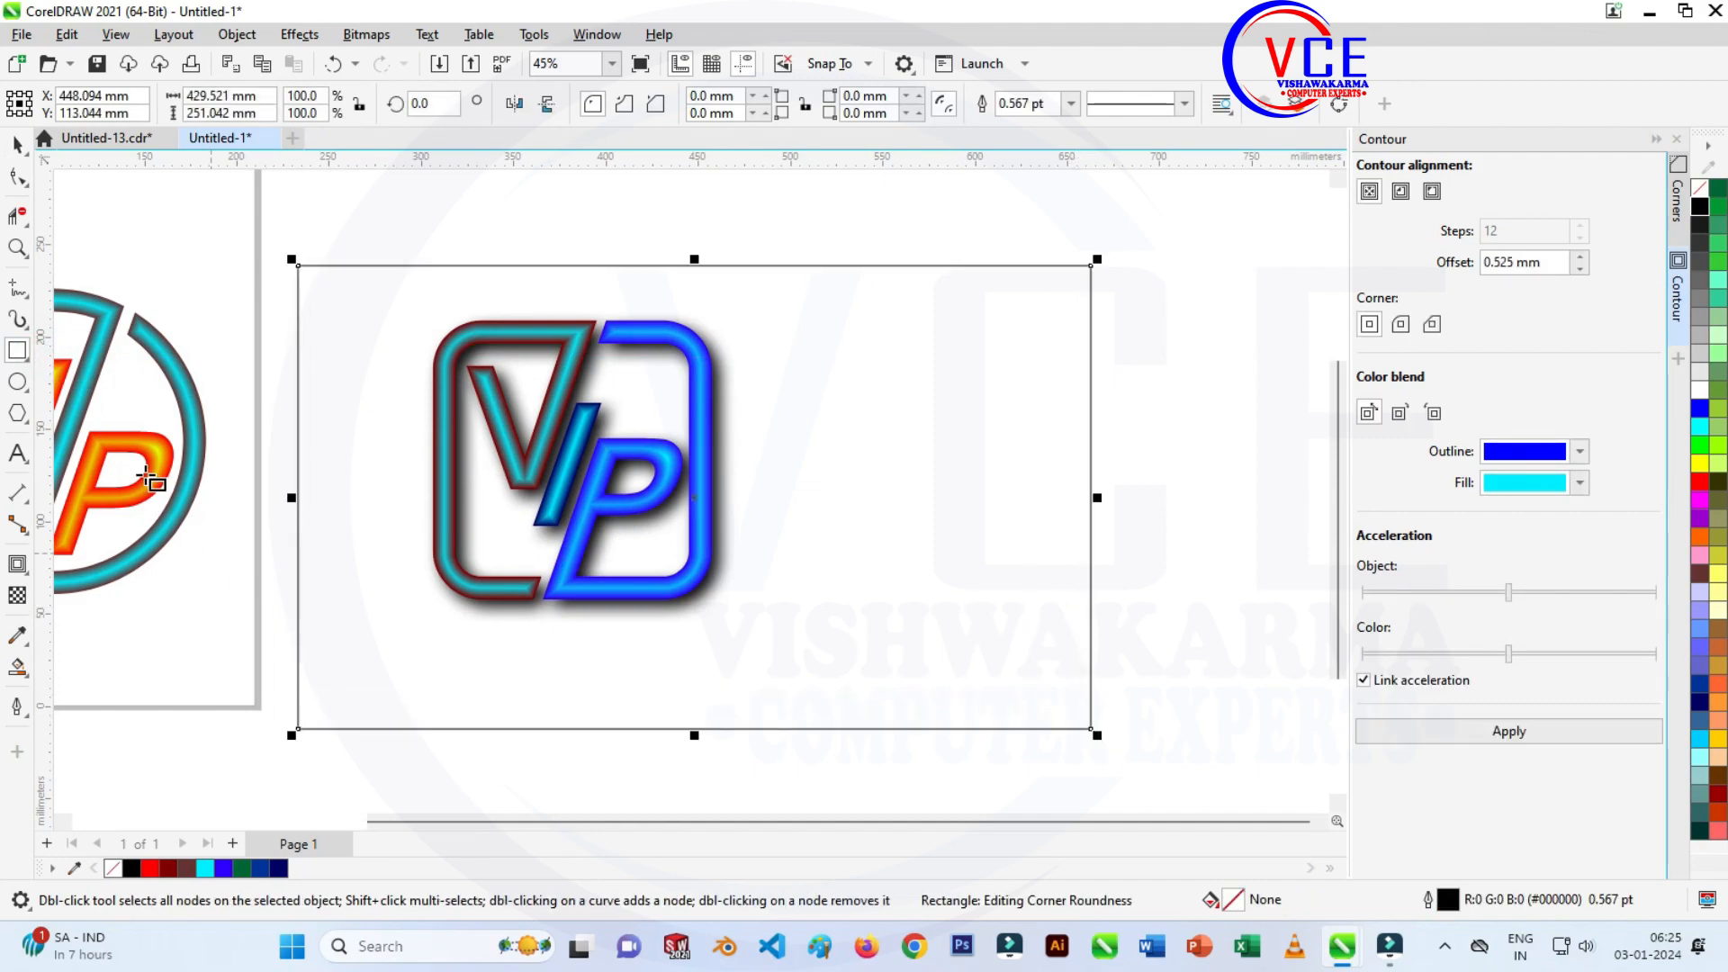
Apply a vertical fountain fill to the background rectangle, running from black at its upper edge to light grey at its lower edge.
click(22, 675)
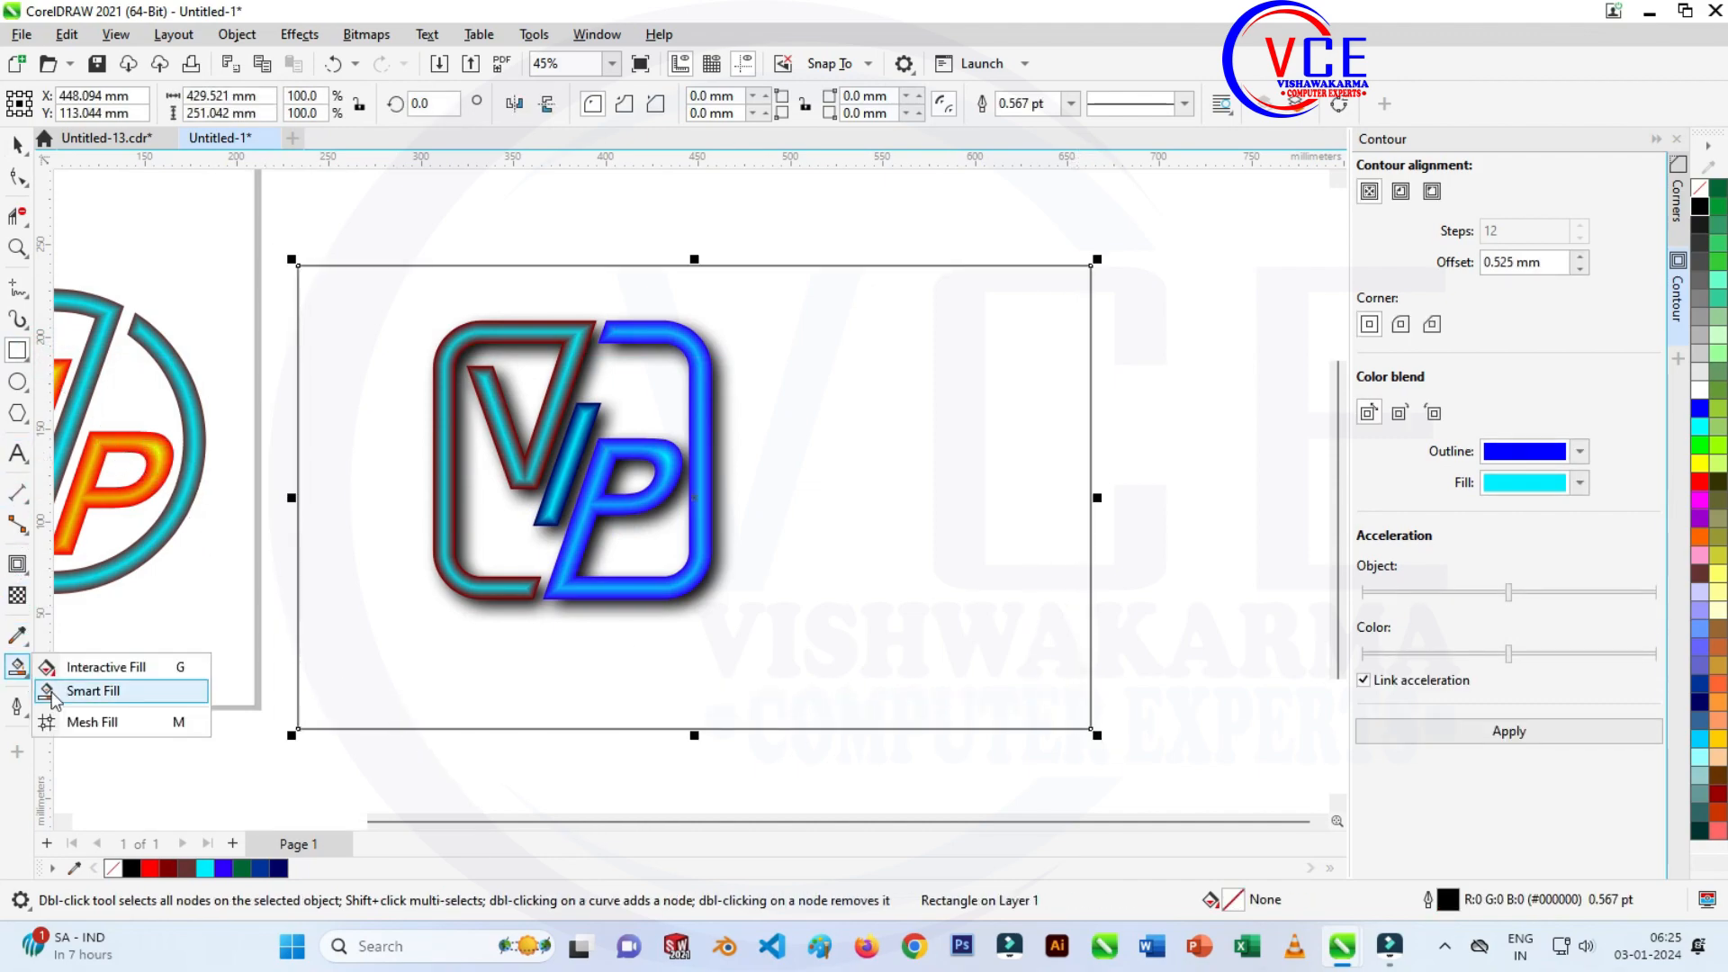
click(72, 664)
drag(341, 520, 987, 502)
drag(982, 299, 976, 713)
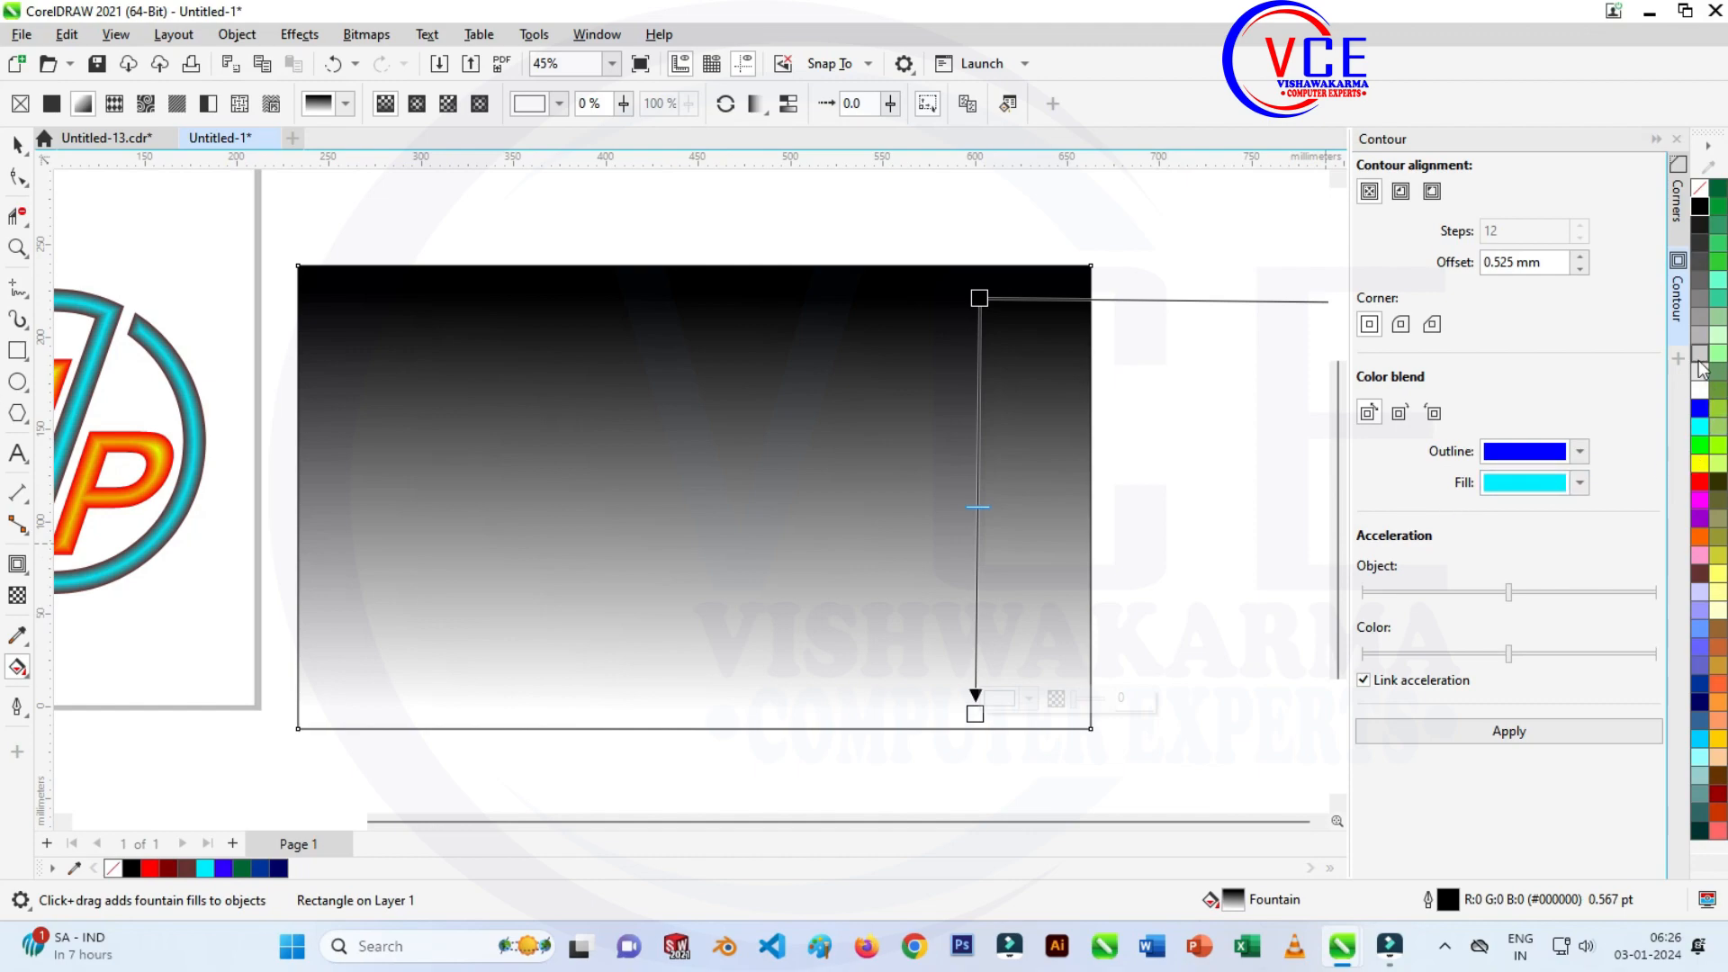
drag(1701, 369, 973, 712)
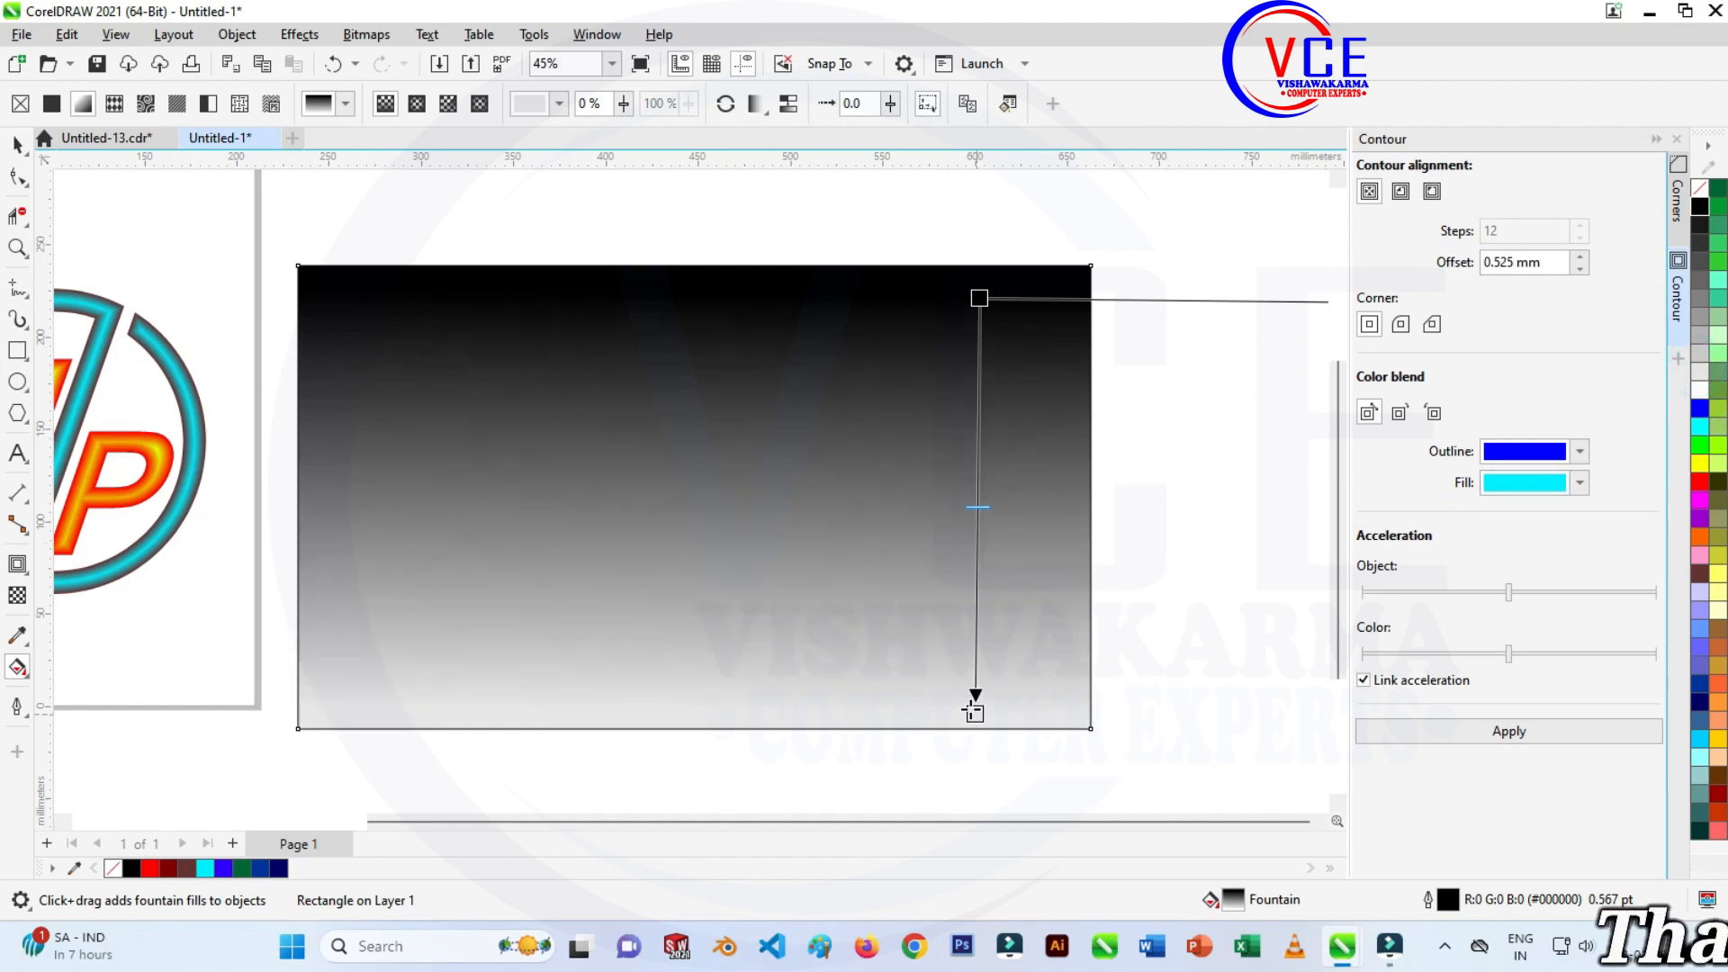
Send the gradient background rectangle behind the shadowed rounded-square logo.
click(17, 144)
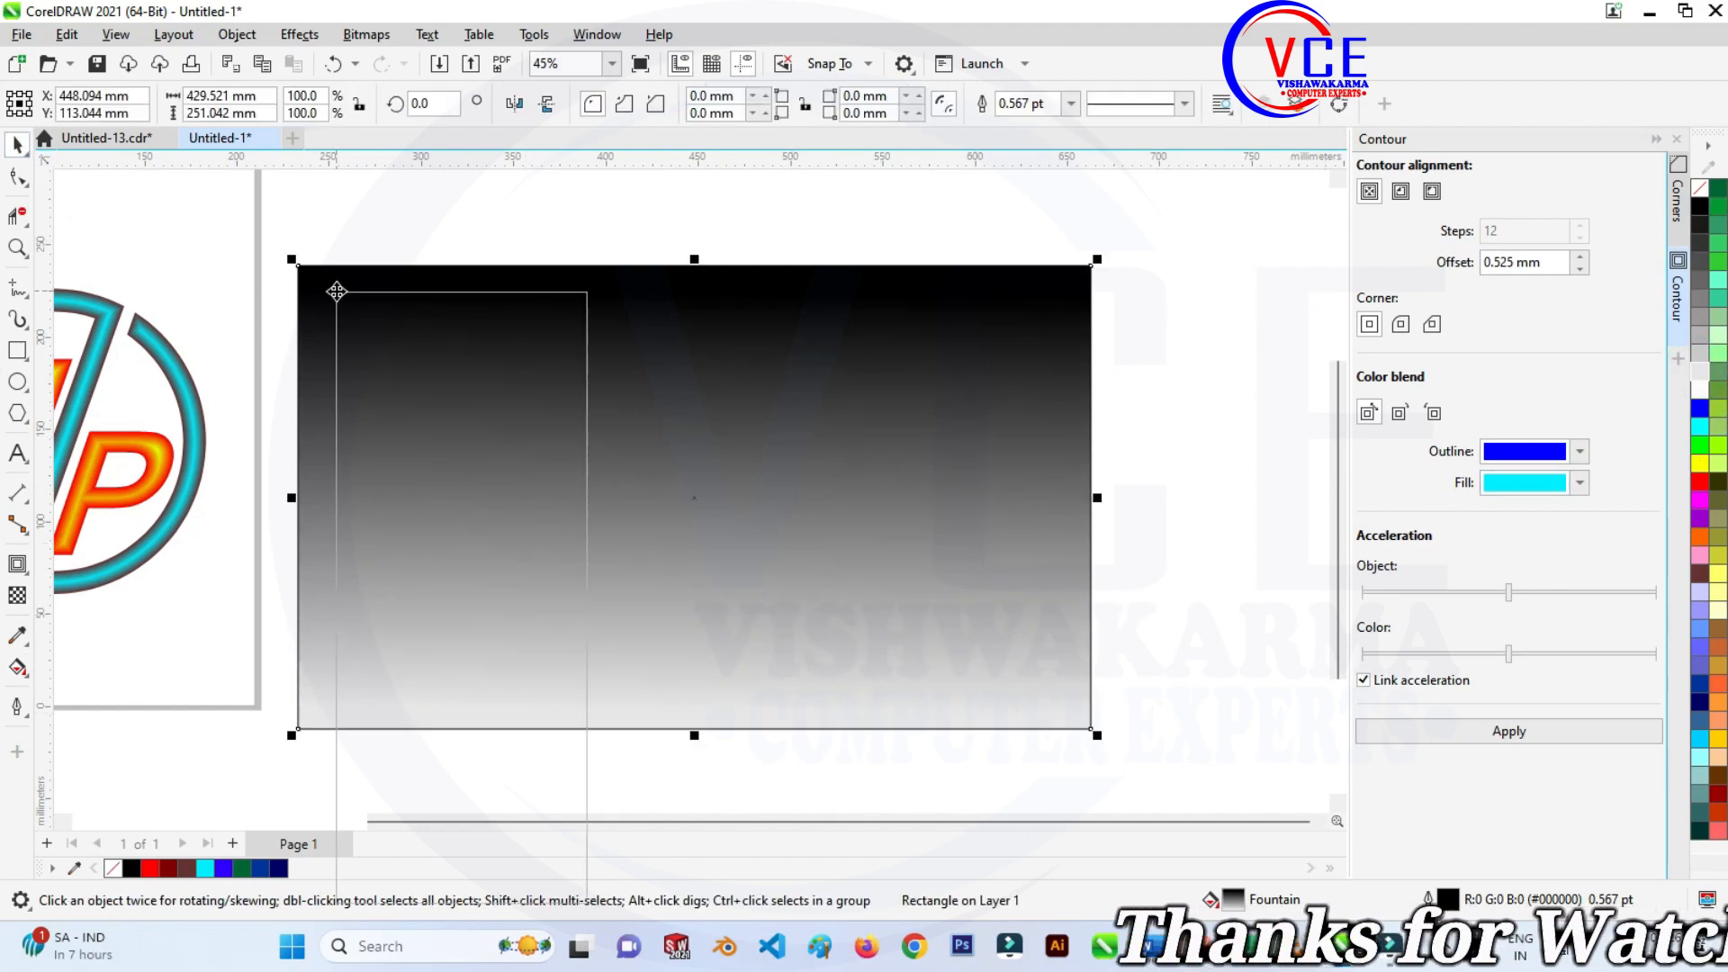
mouse_move(492, 450)
click(701, 468)
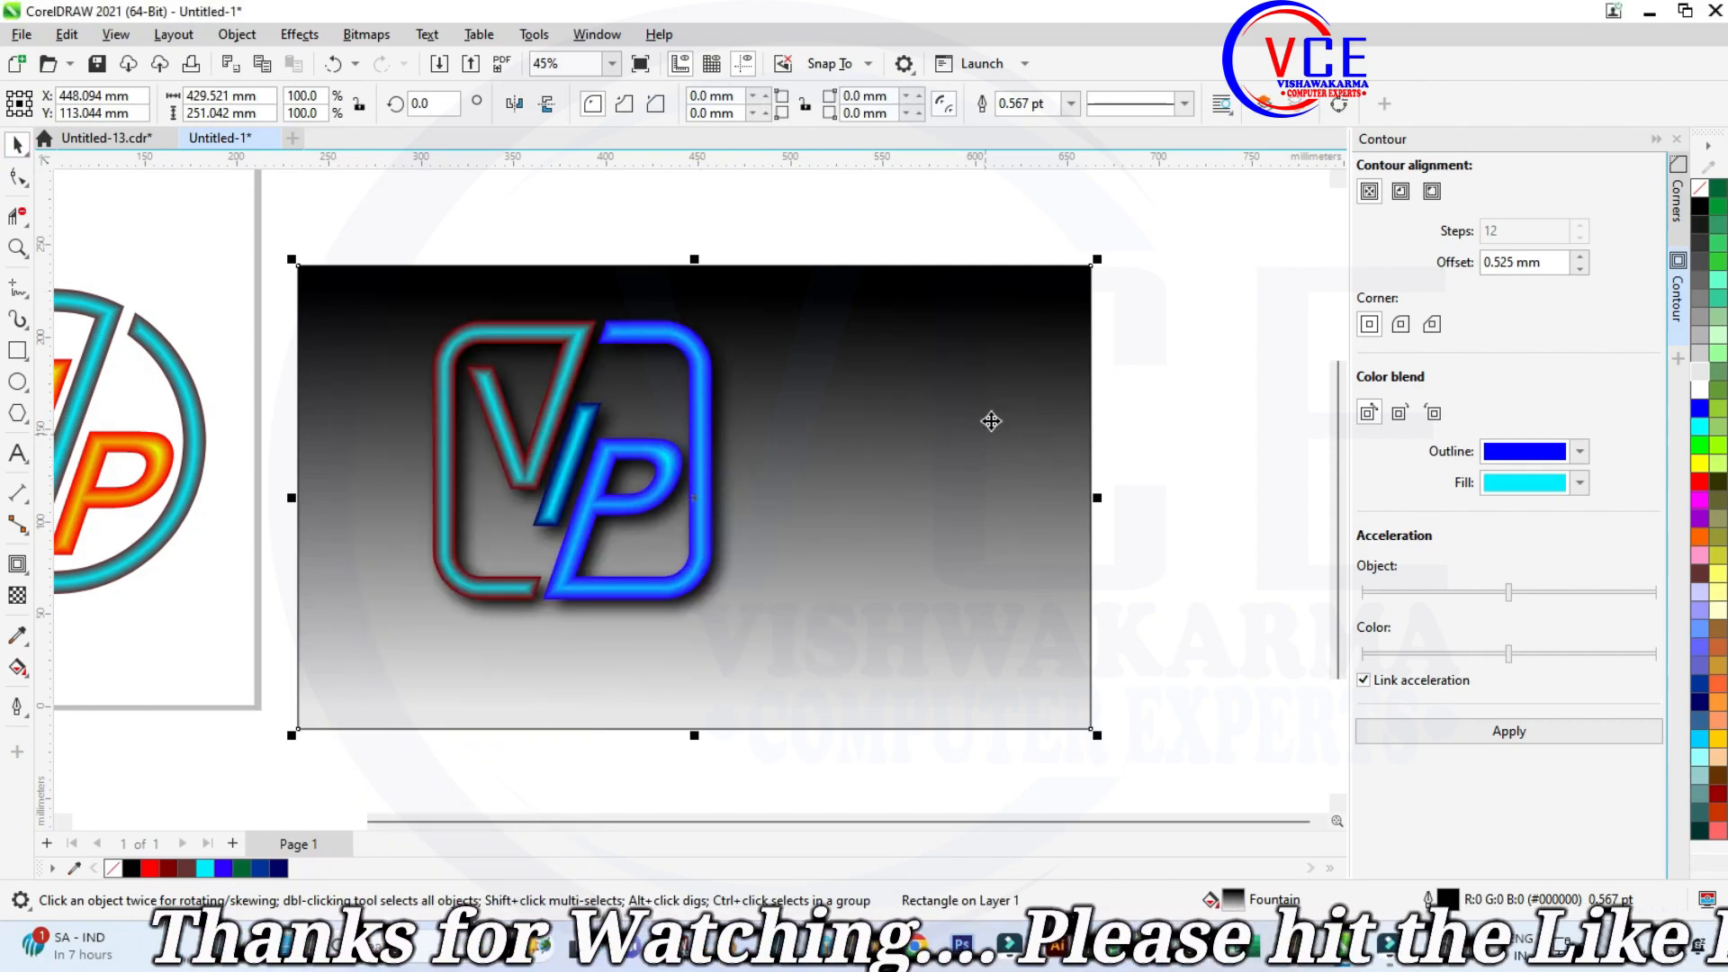
Select all 12 objects of the split-ring logo on the page and group them.
scroll(992, 420, down, 2)
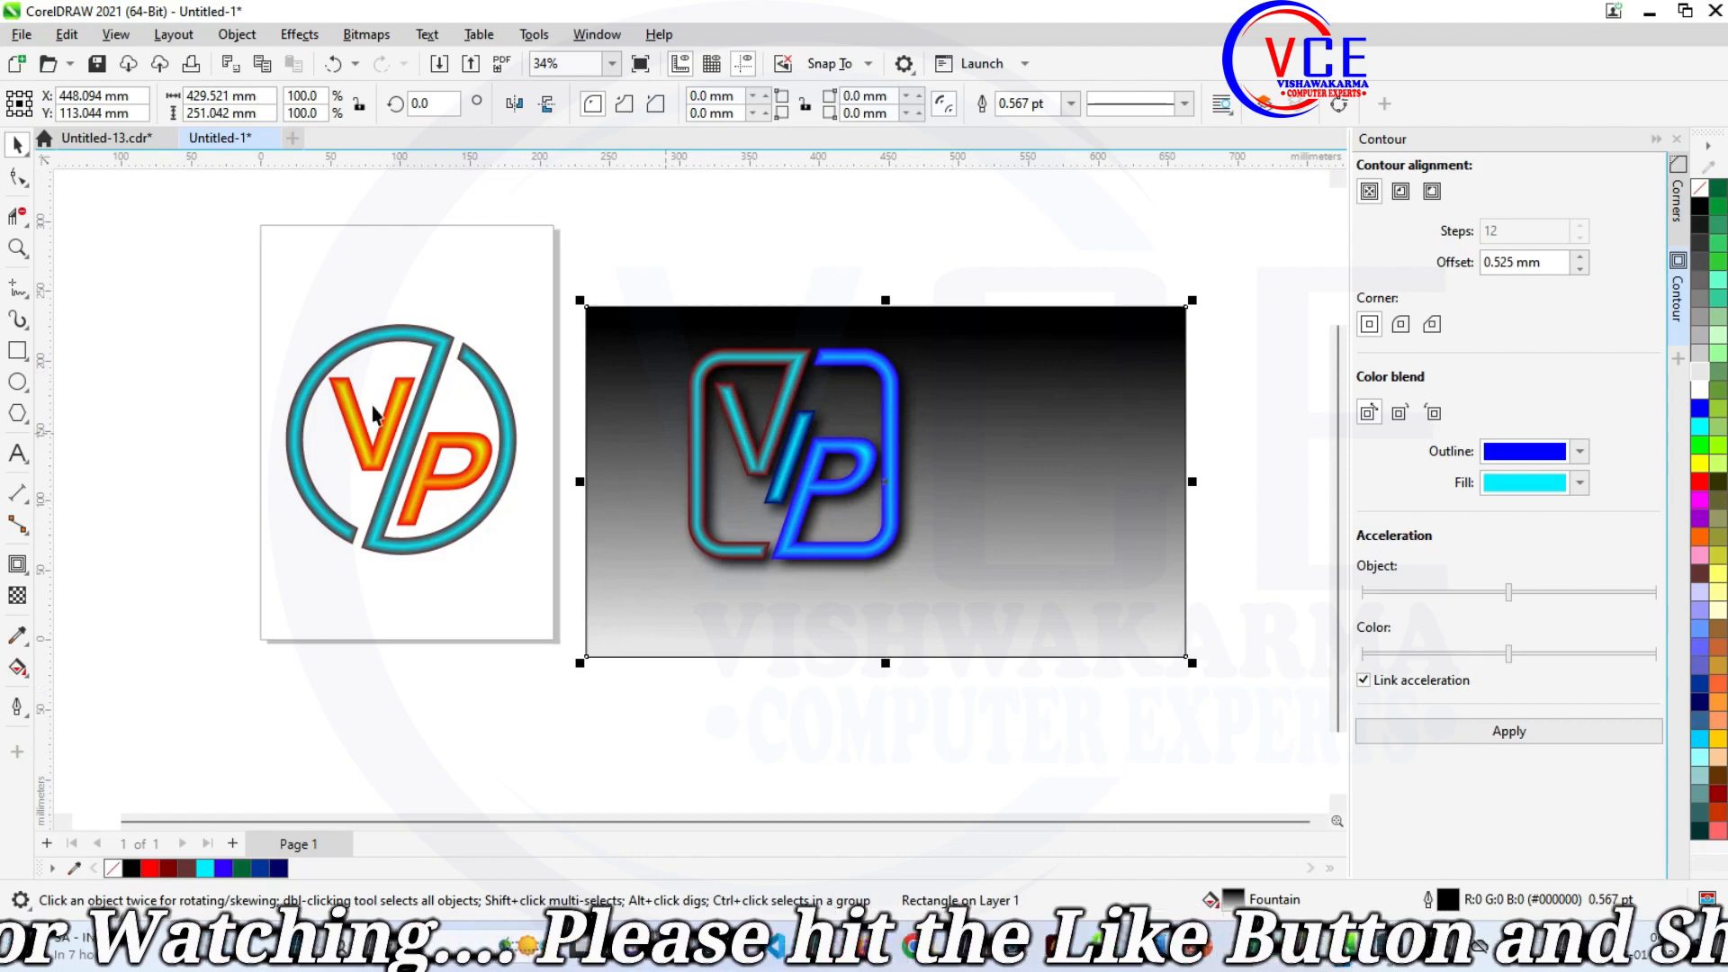
drag(547, 600, 549, 605)
scroll(505, 402, up, 2)
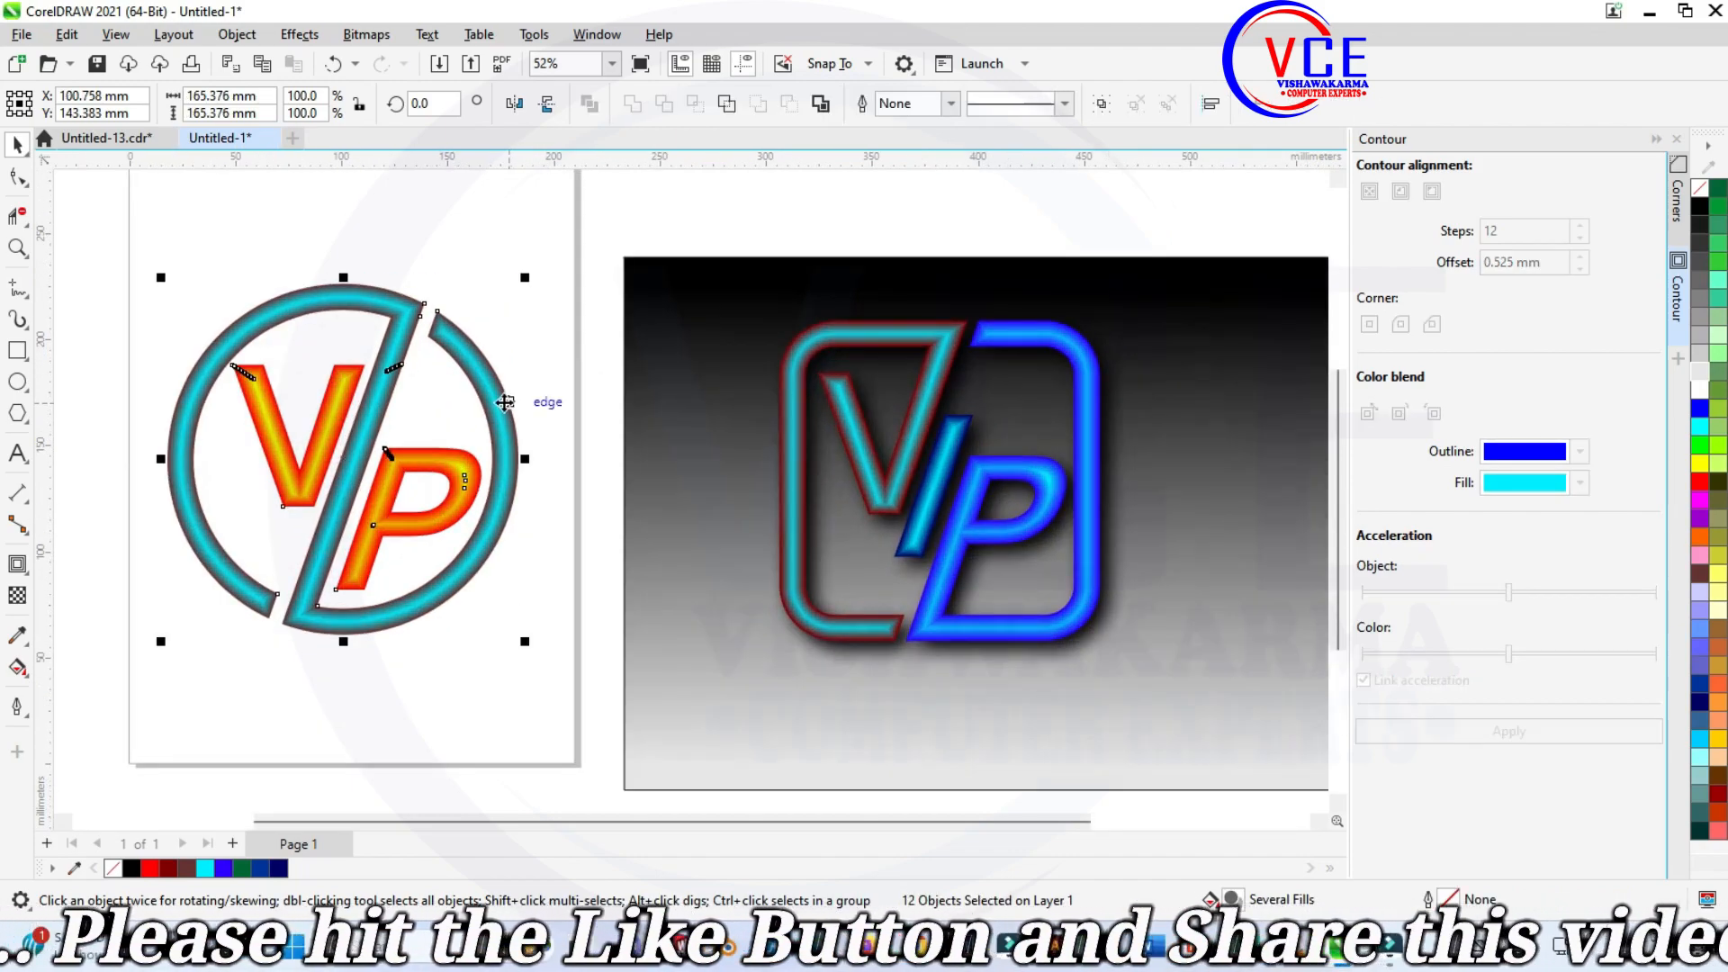
right_click(472, 364)
click(515, 406)
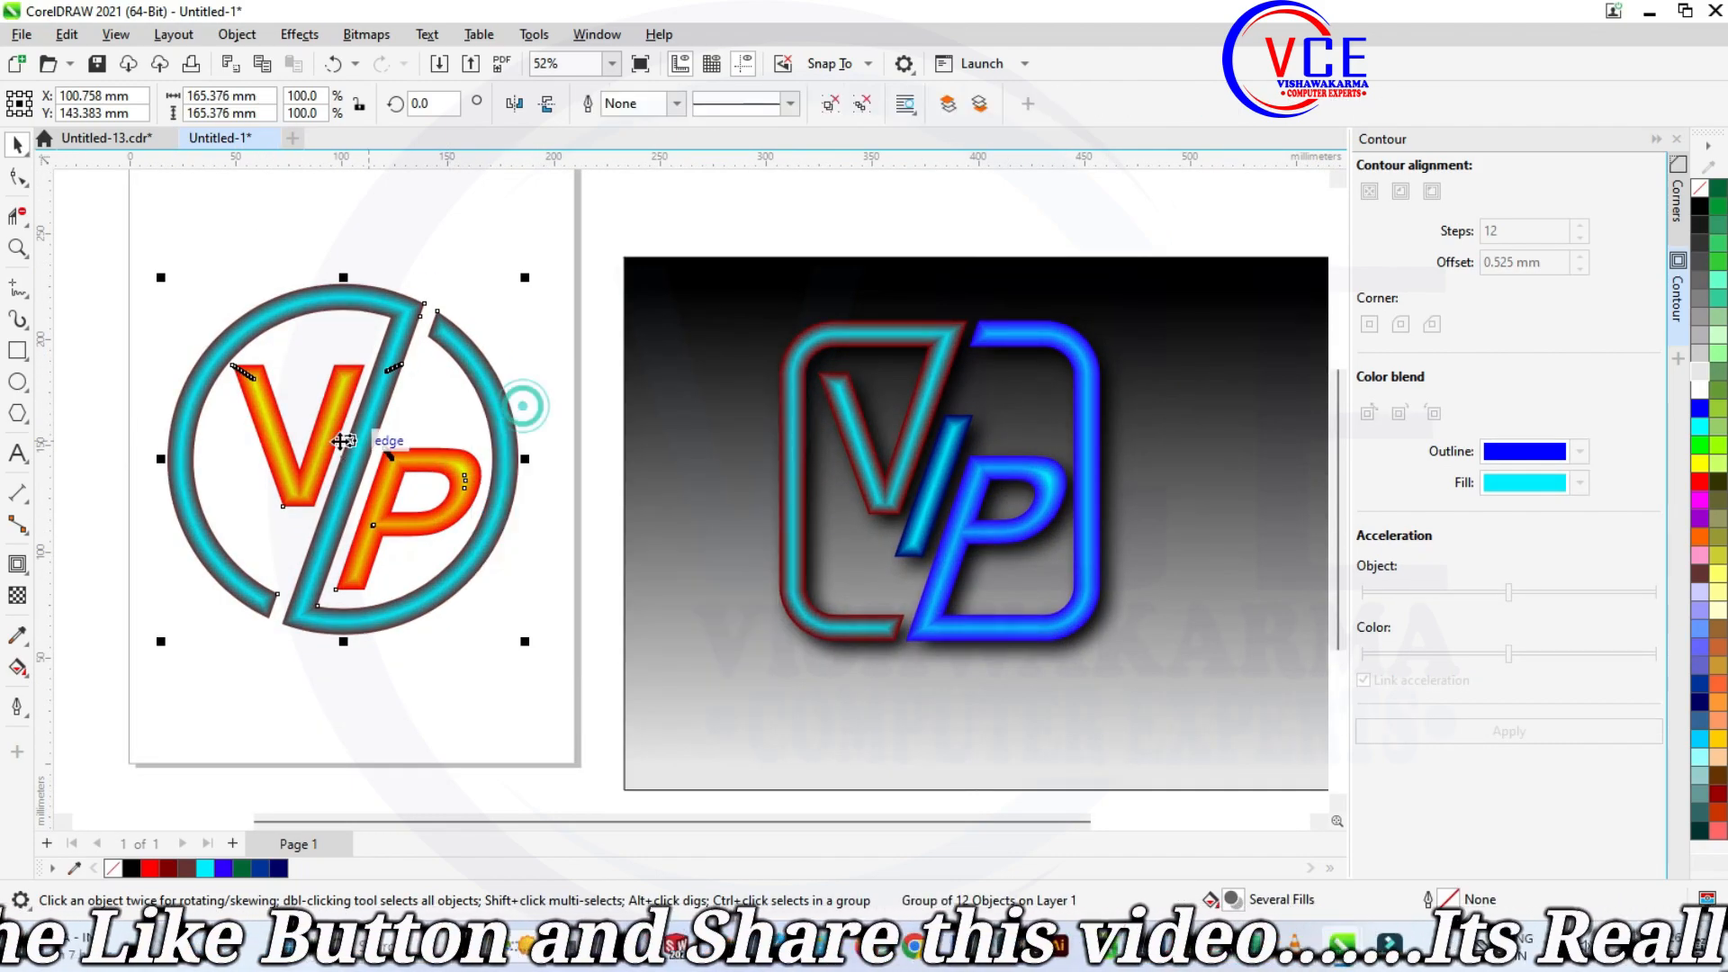
Move the grouped split-ring logo onto the gradient background beside the rounded-square logo, at about X 557 mm, Y 129 mm.
scroll(225, 438, down, 2)
drag(297, 460, 857, 488)
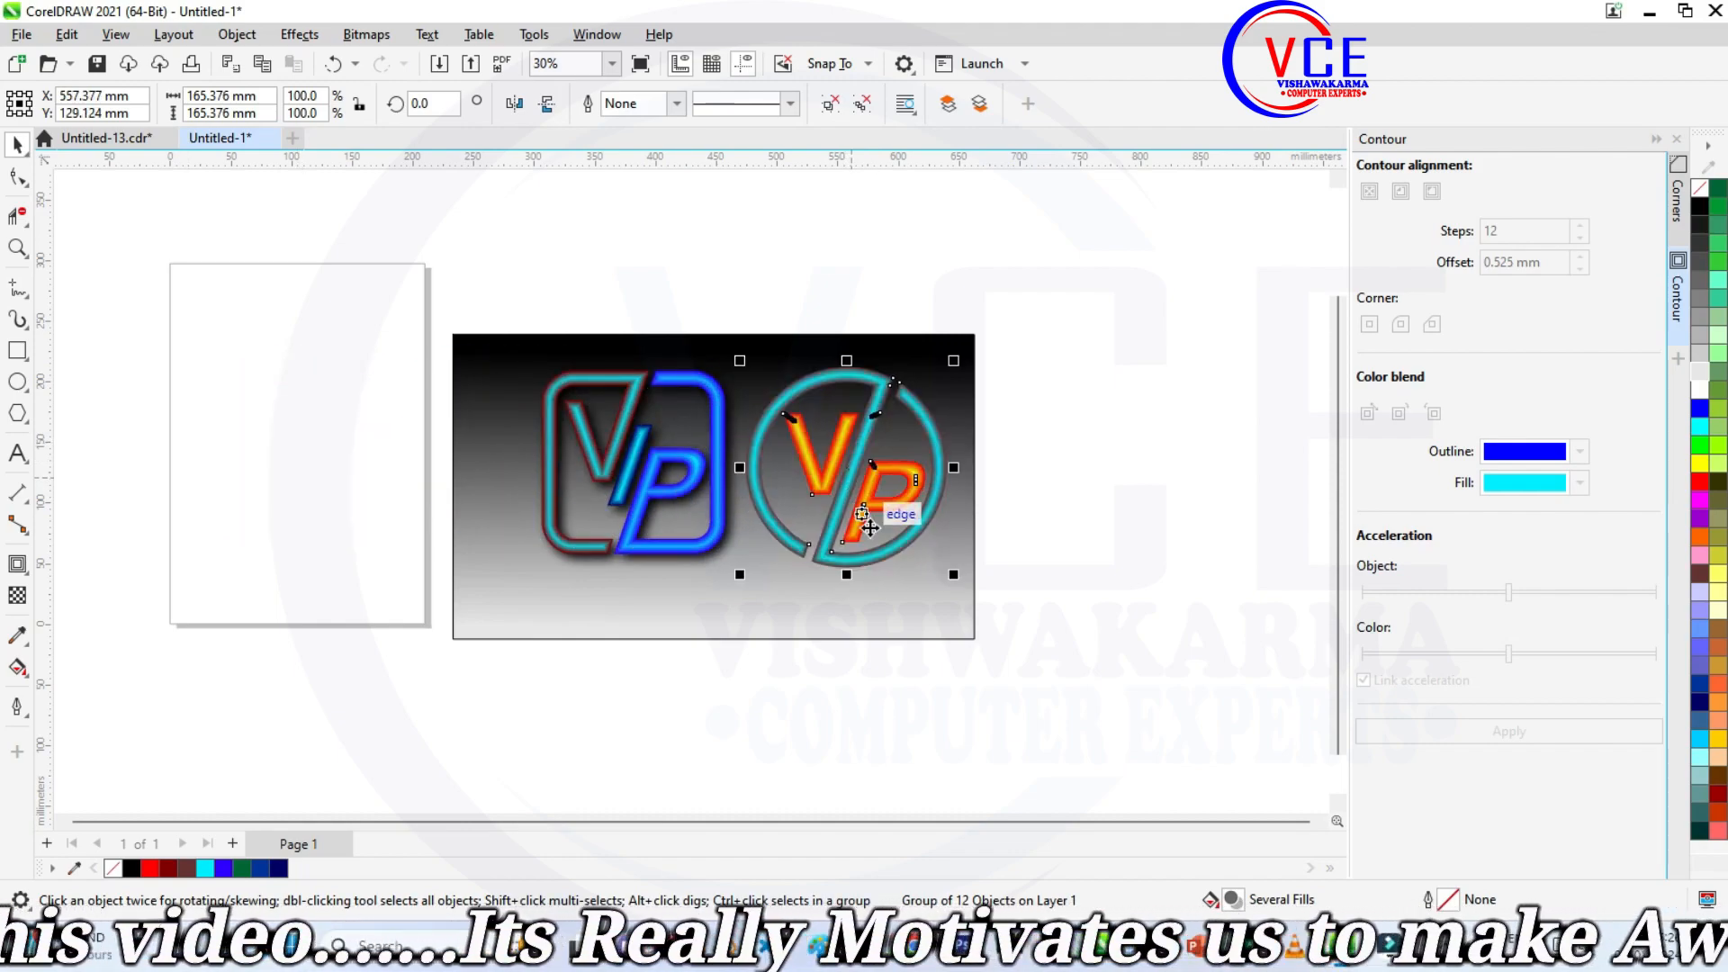
scroll(1031, 478, up, 1)
Shift the background rectangle to about X 477 mm, Y 121 mm so both logos sit centred on it.
click(1053, 515)
click(694, 657)
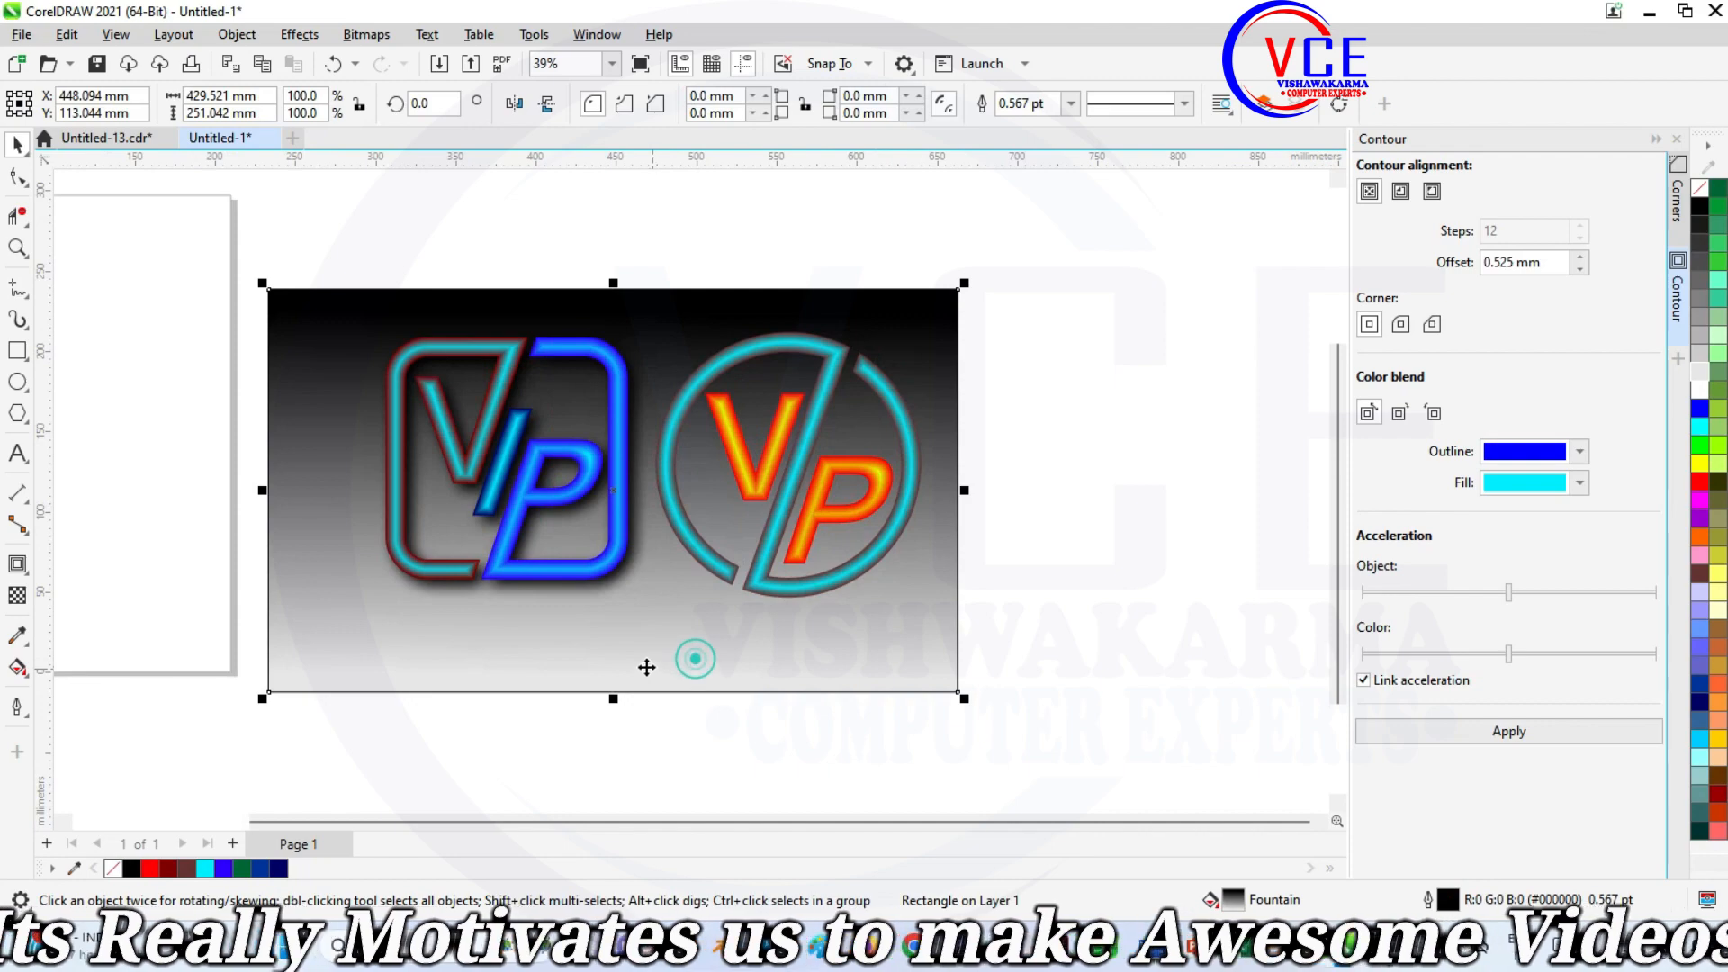
drag(647, 666, 693, 654)
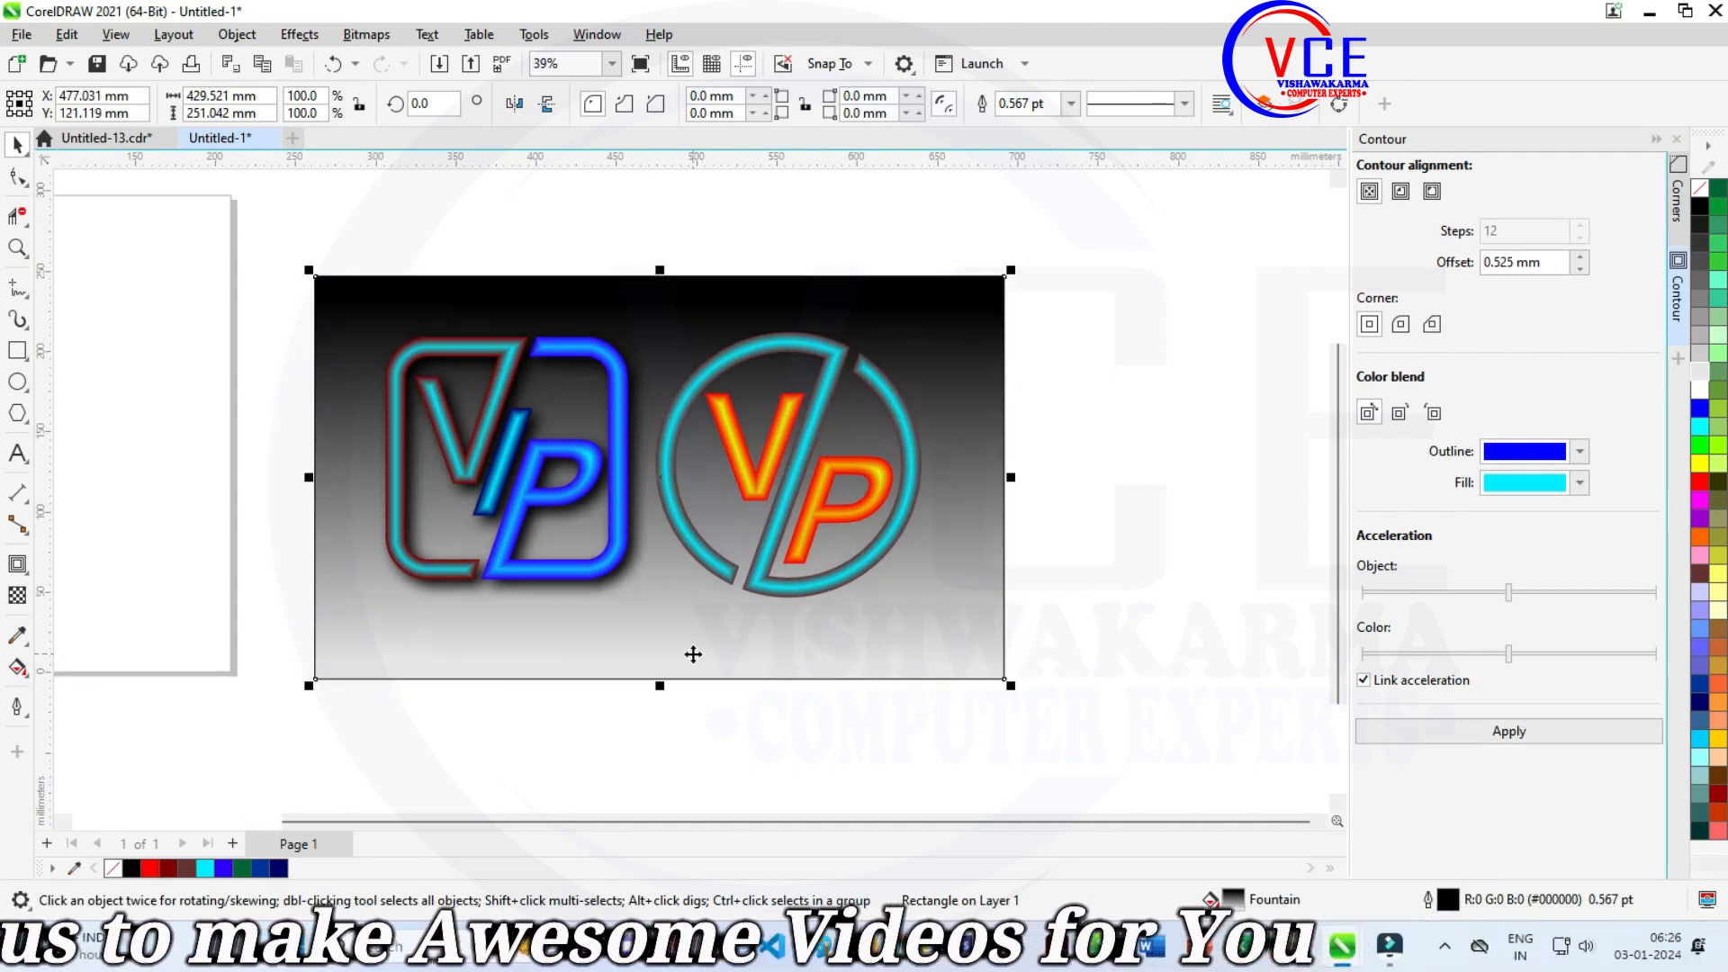
click(1110, 441)
Draw a flat ellipse about 150 mm wide and 14 mm high beneath the rounded-square logo and fill it black.
scroll(641, 341, up, 1)
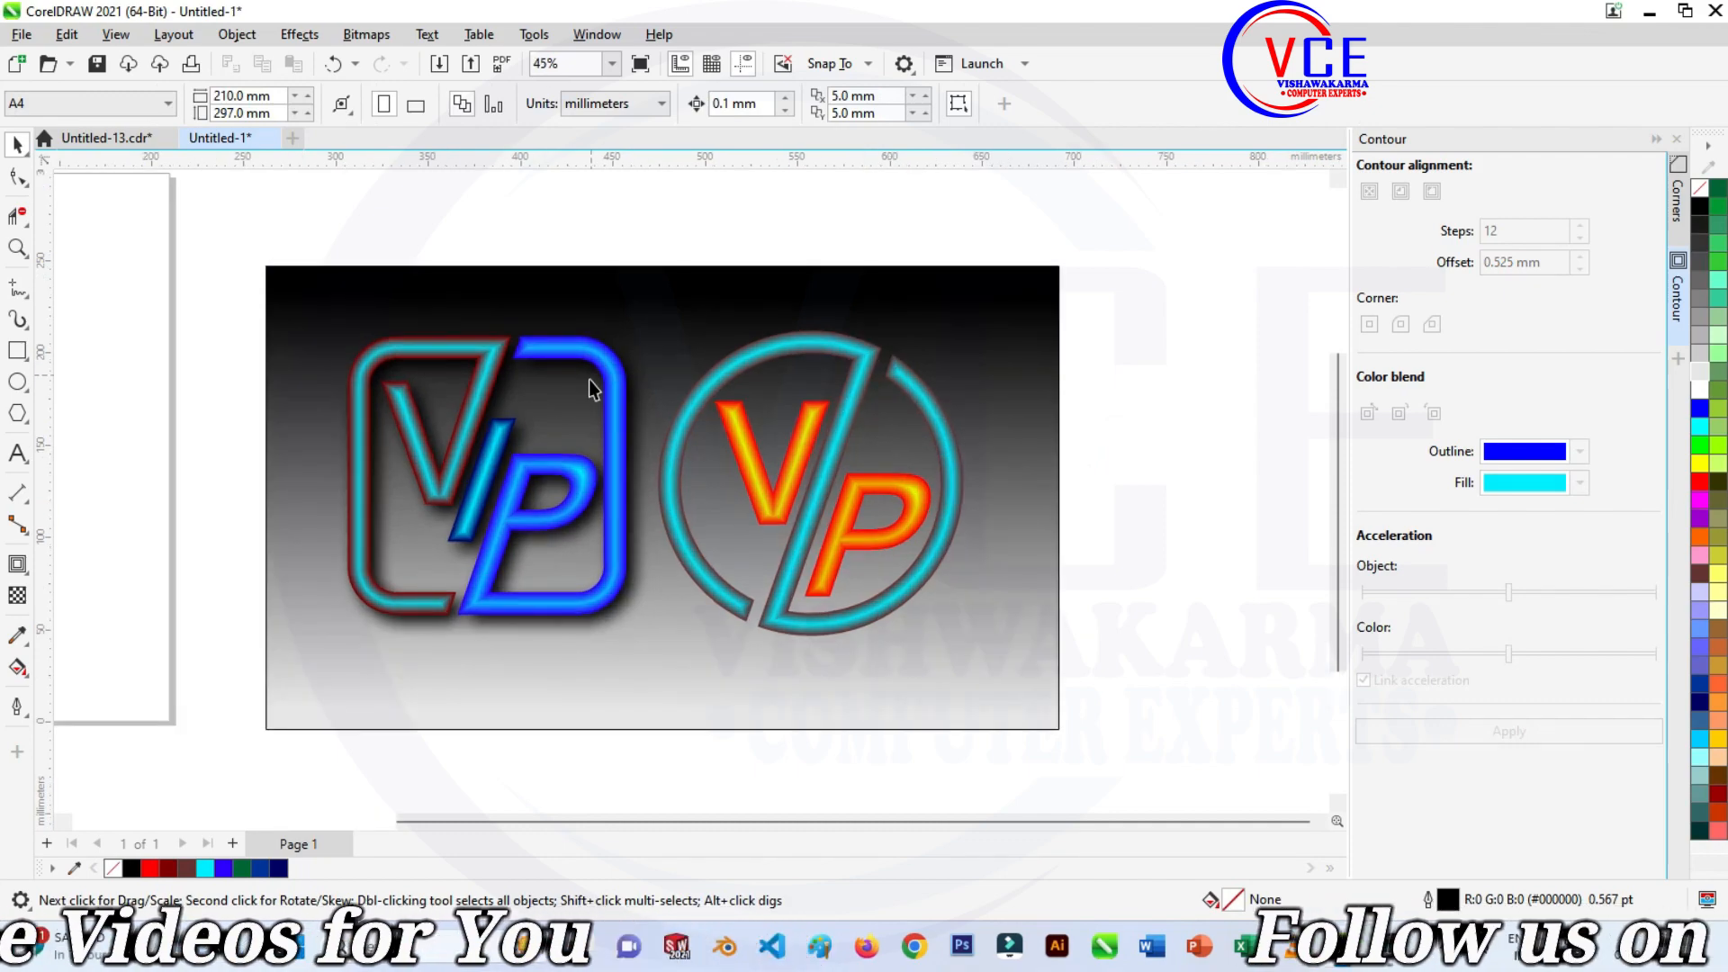
scroll(753, 437, up, 1)
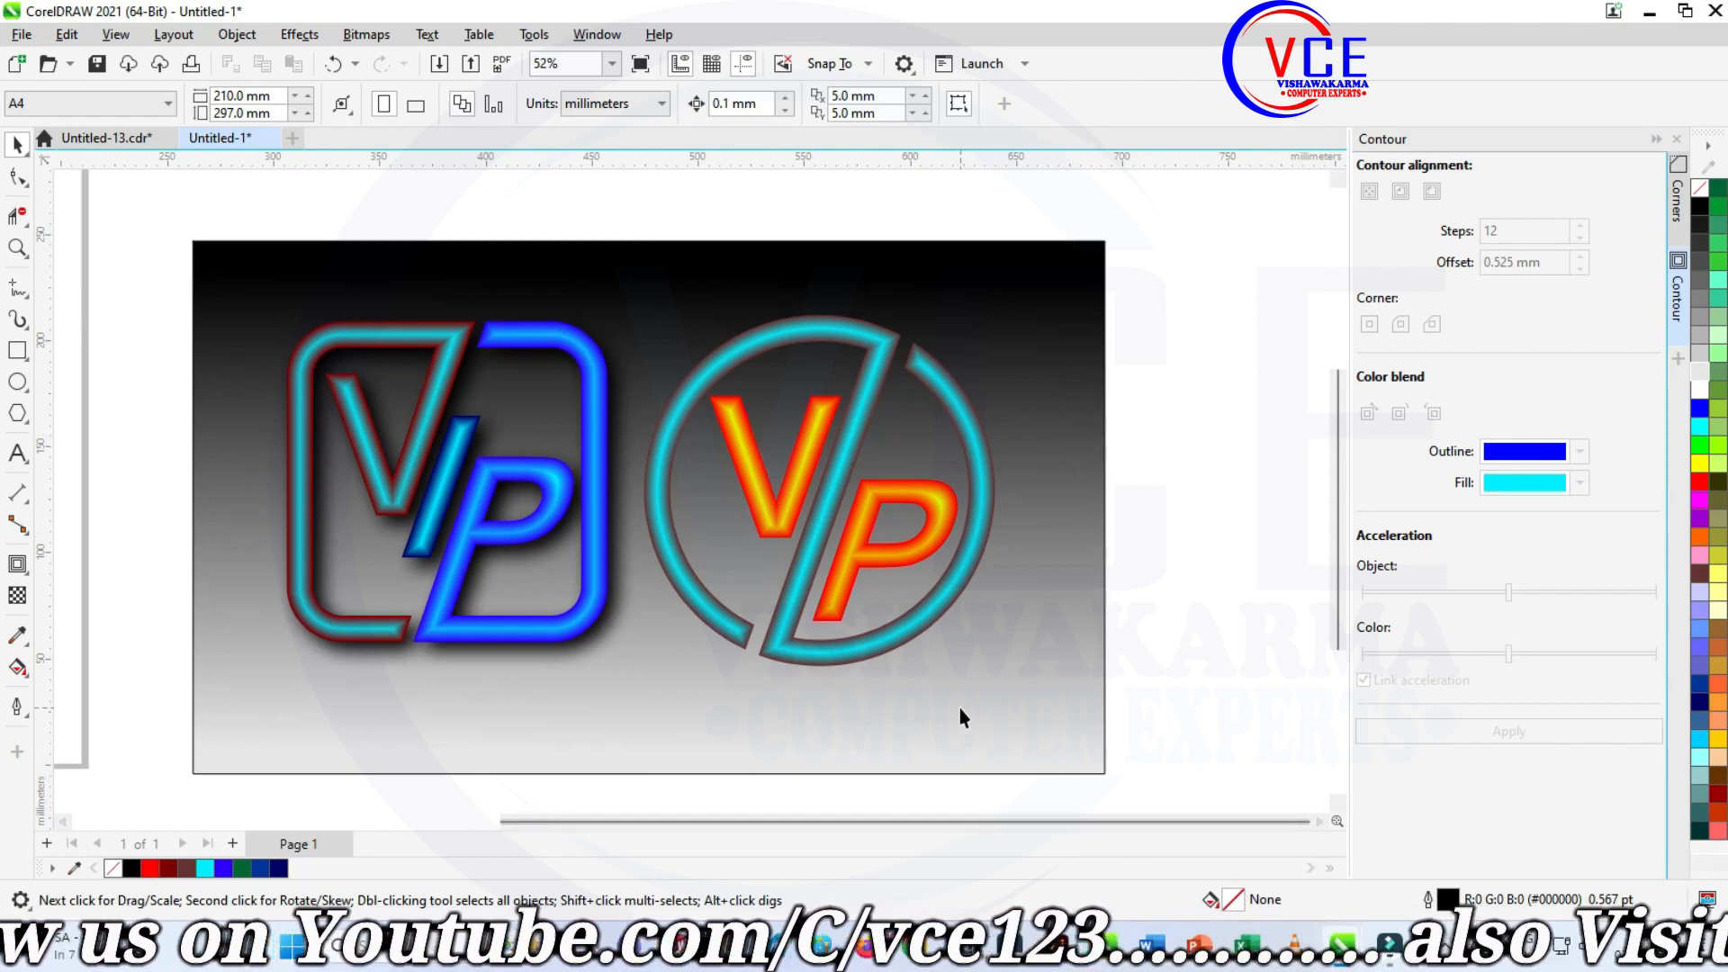
scroll(788, 545, down, 1)
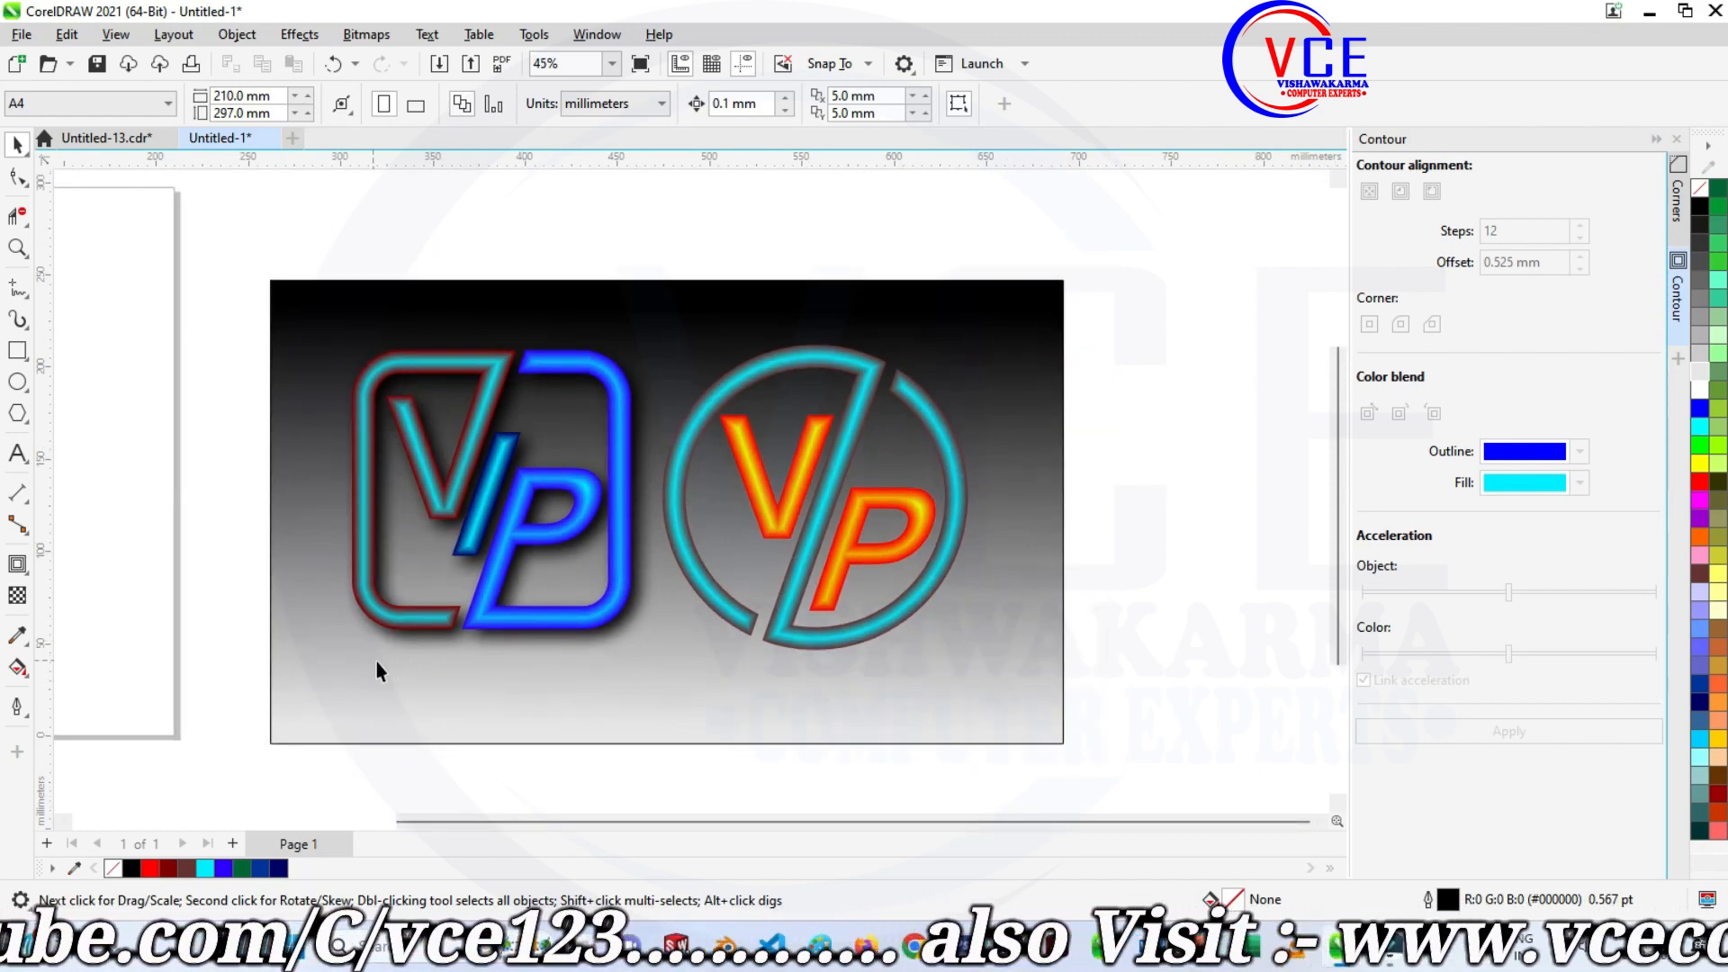
click(17, 382)
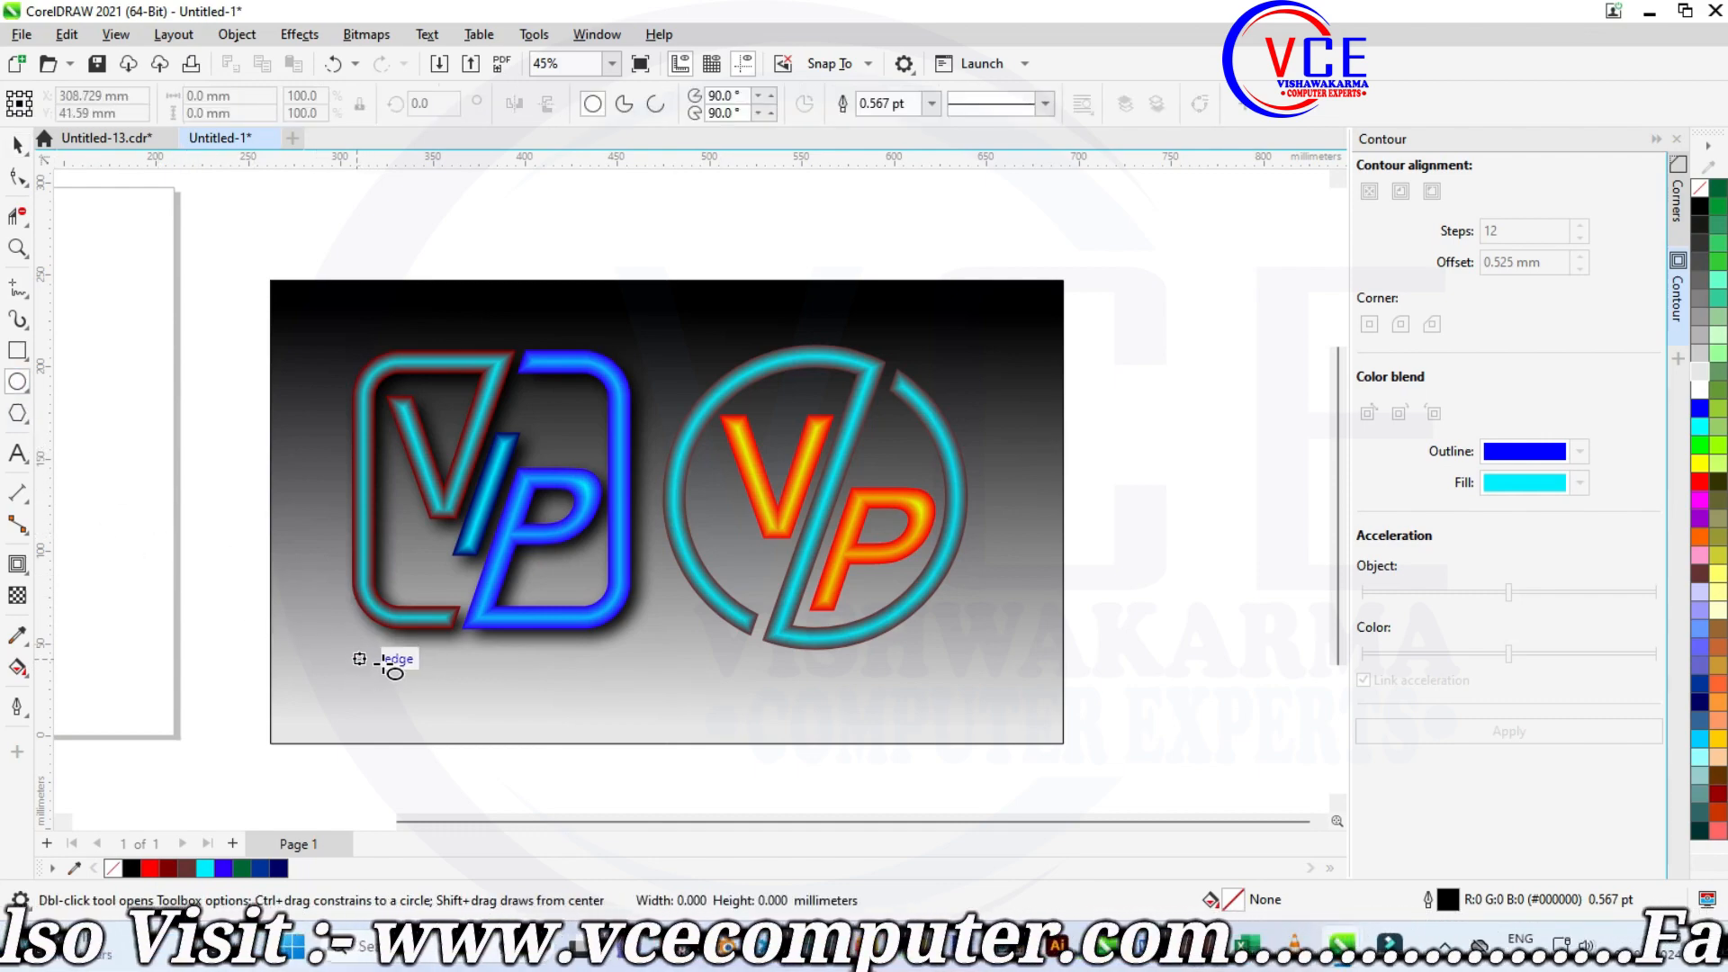
drag(357, 660, 639, 691)
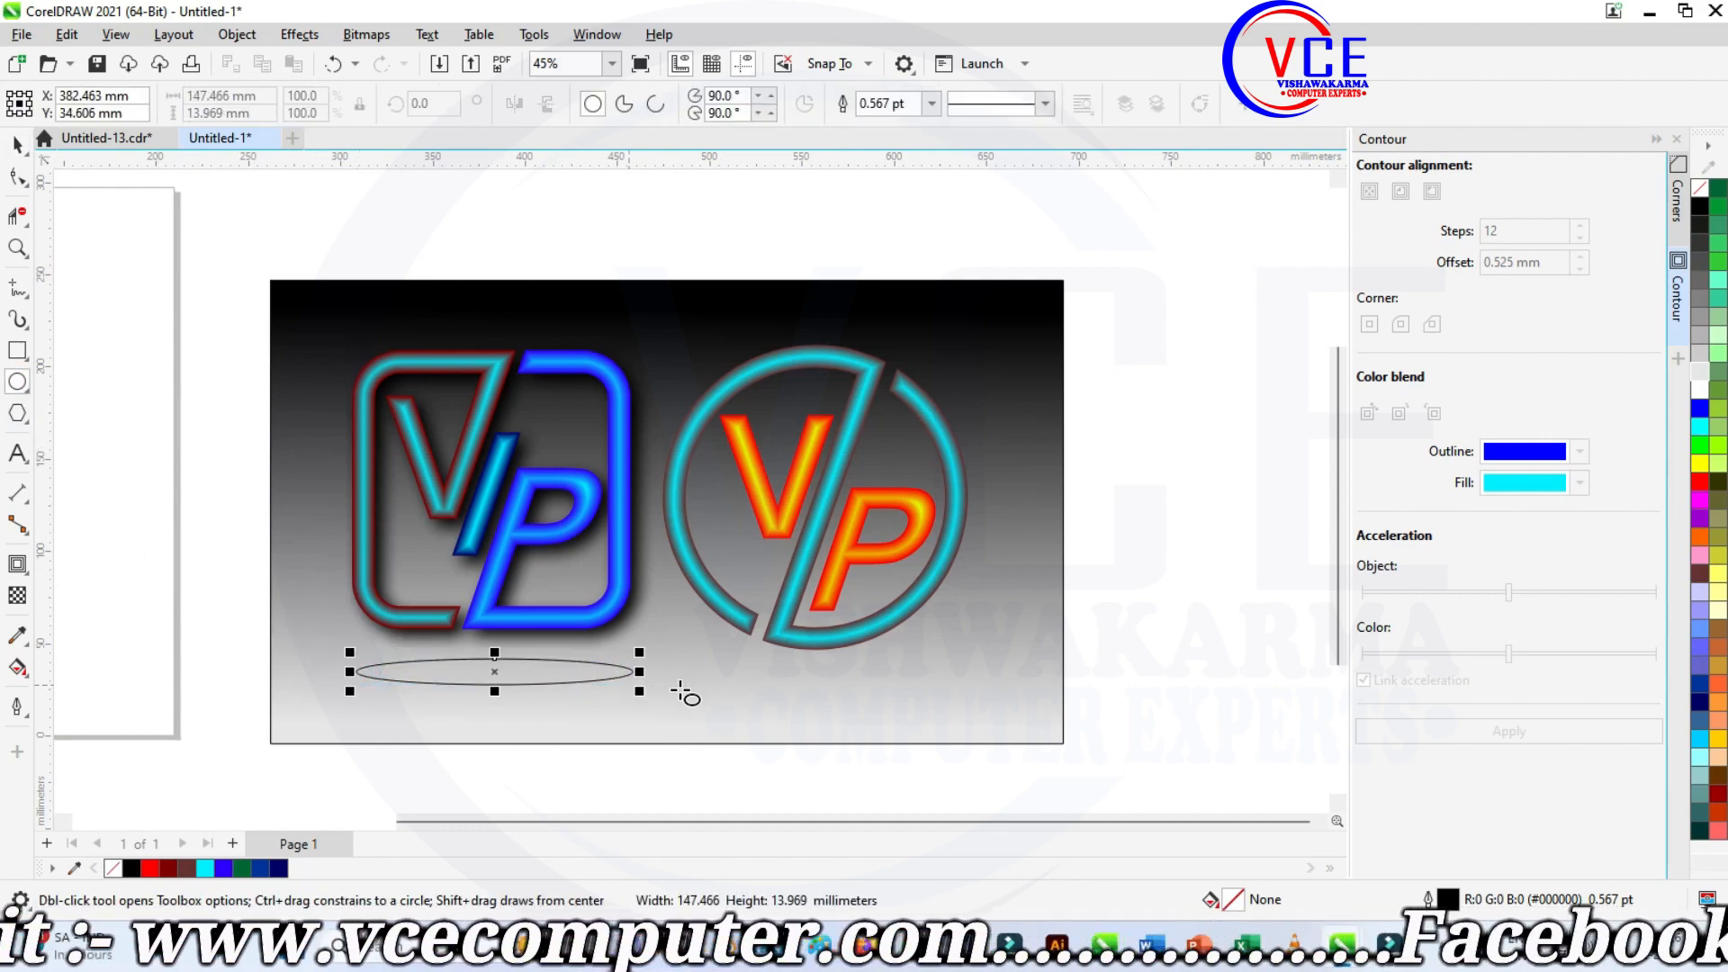
click(1713, 216)
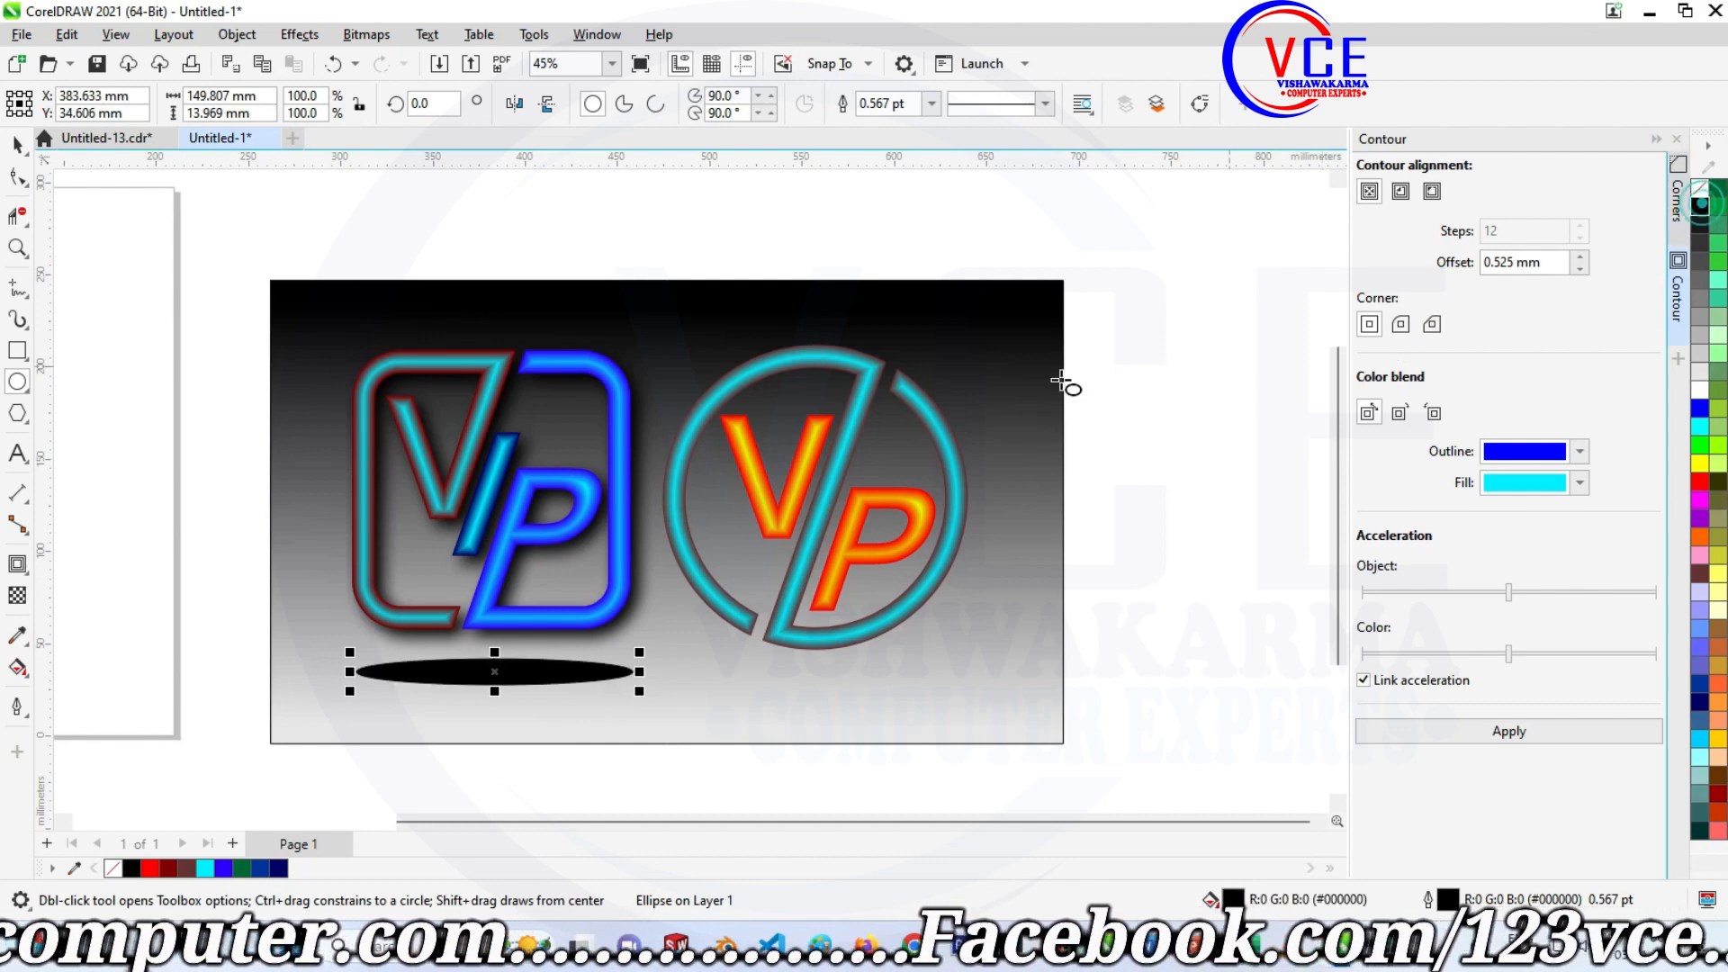
Apply a Gaussian Blur with a radius of about 86.2 pixels to the black ellipse under the rounded-square logo.
click(366, 36)
mouse_move(300, 35)
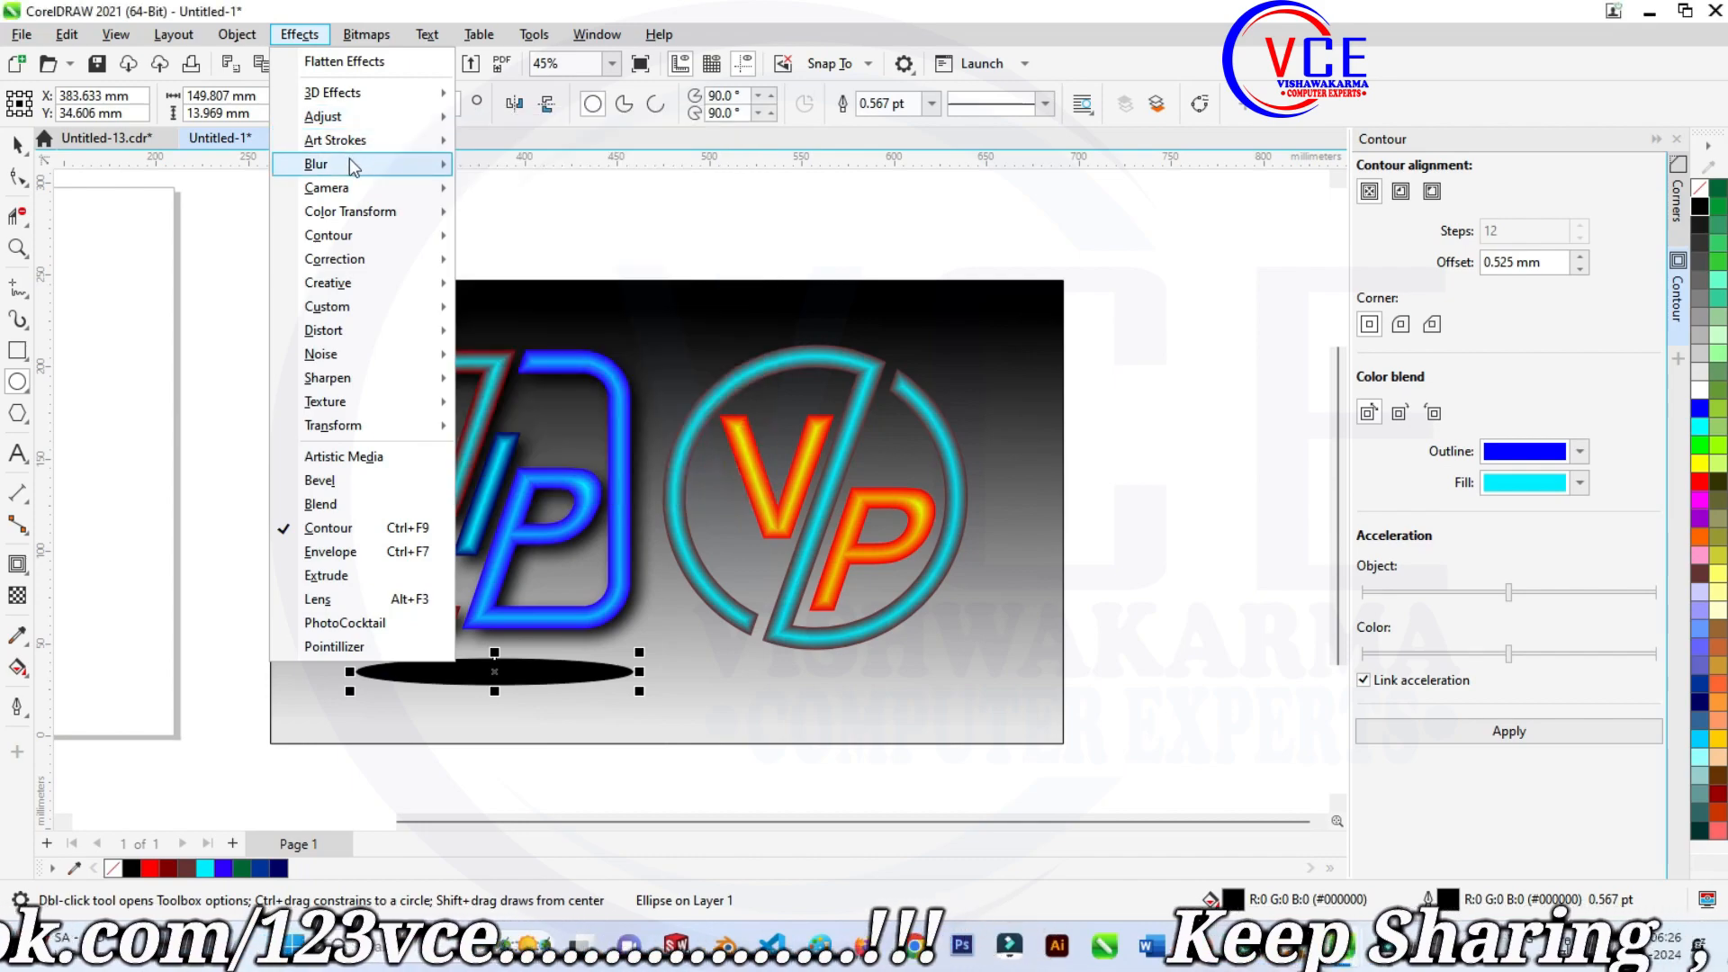
mouse_move(352, 166)
click(531, 212)
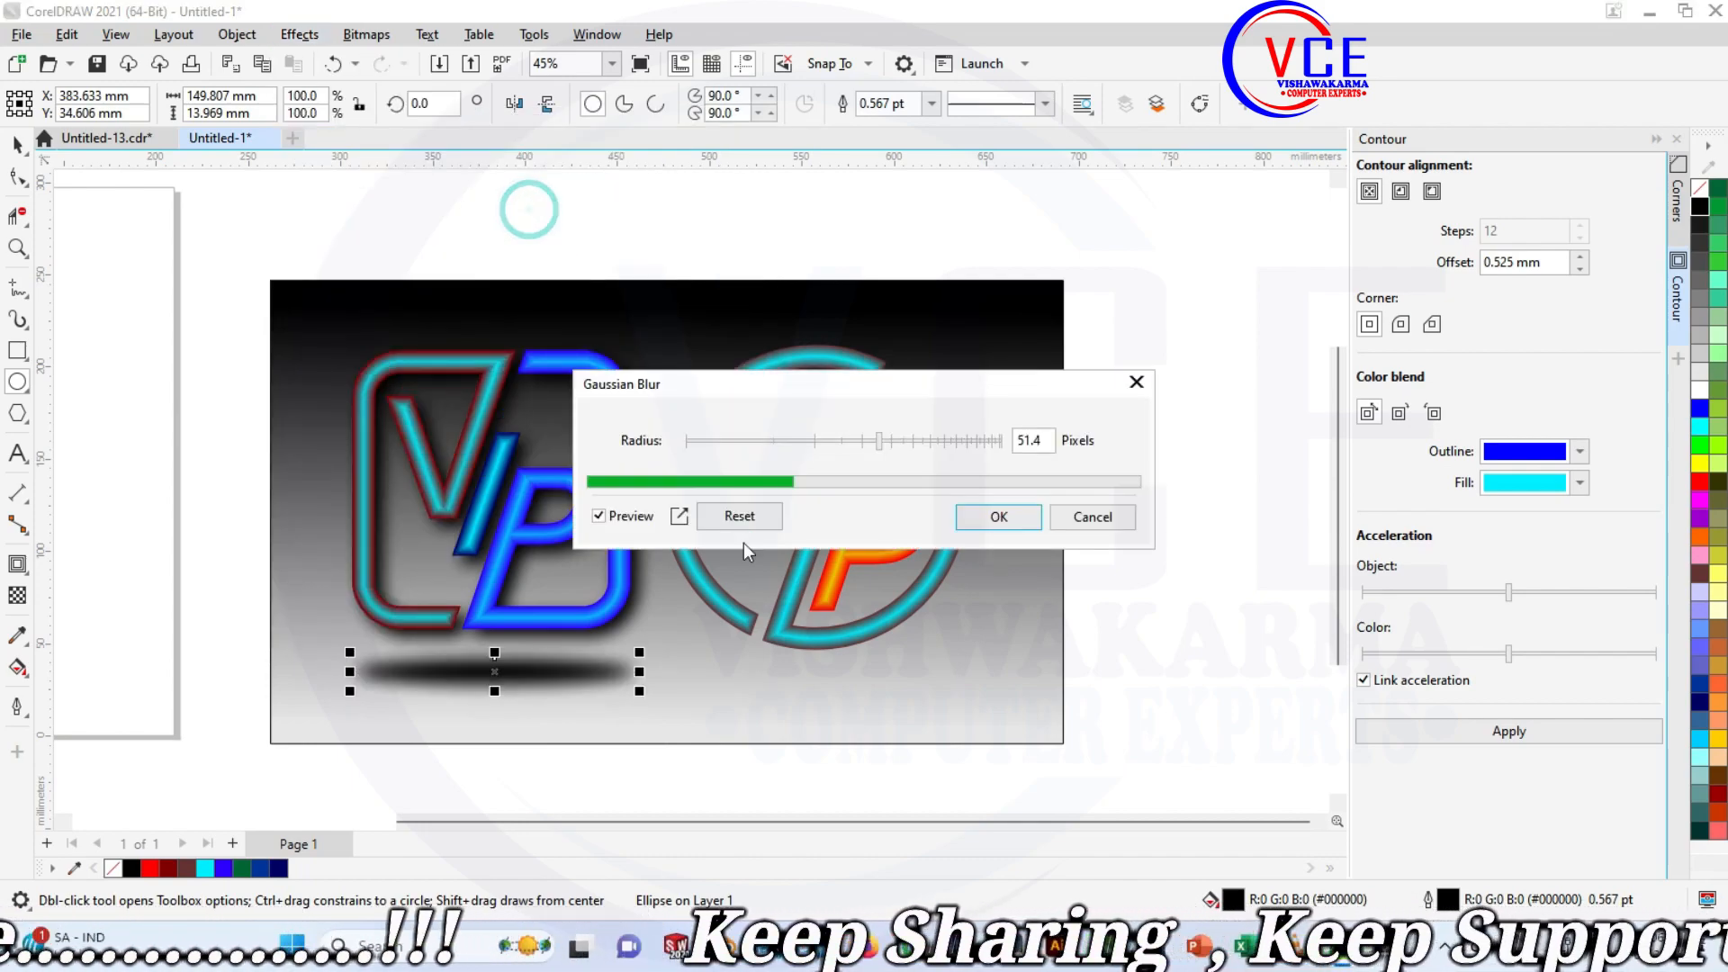
drag(880, 441, 926, 441)
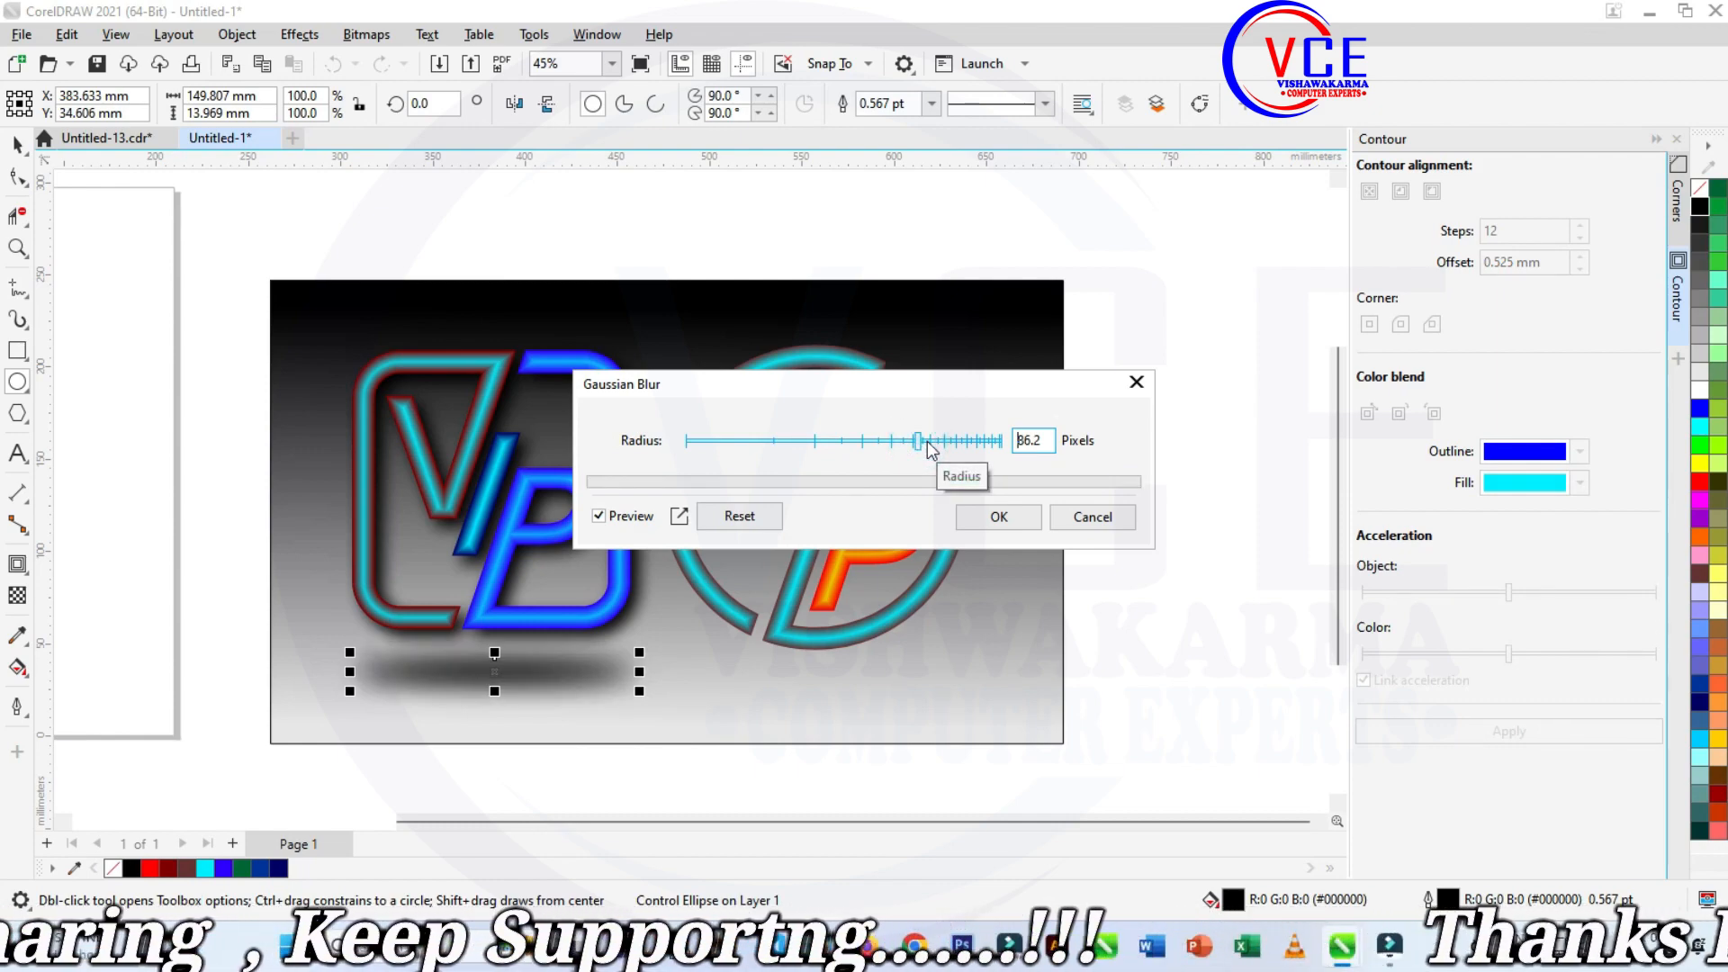
click(995, 516)
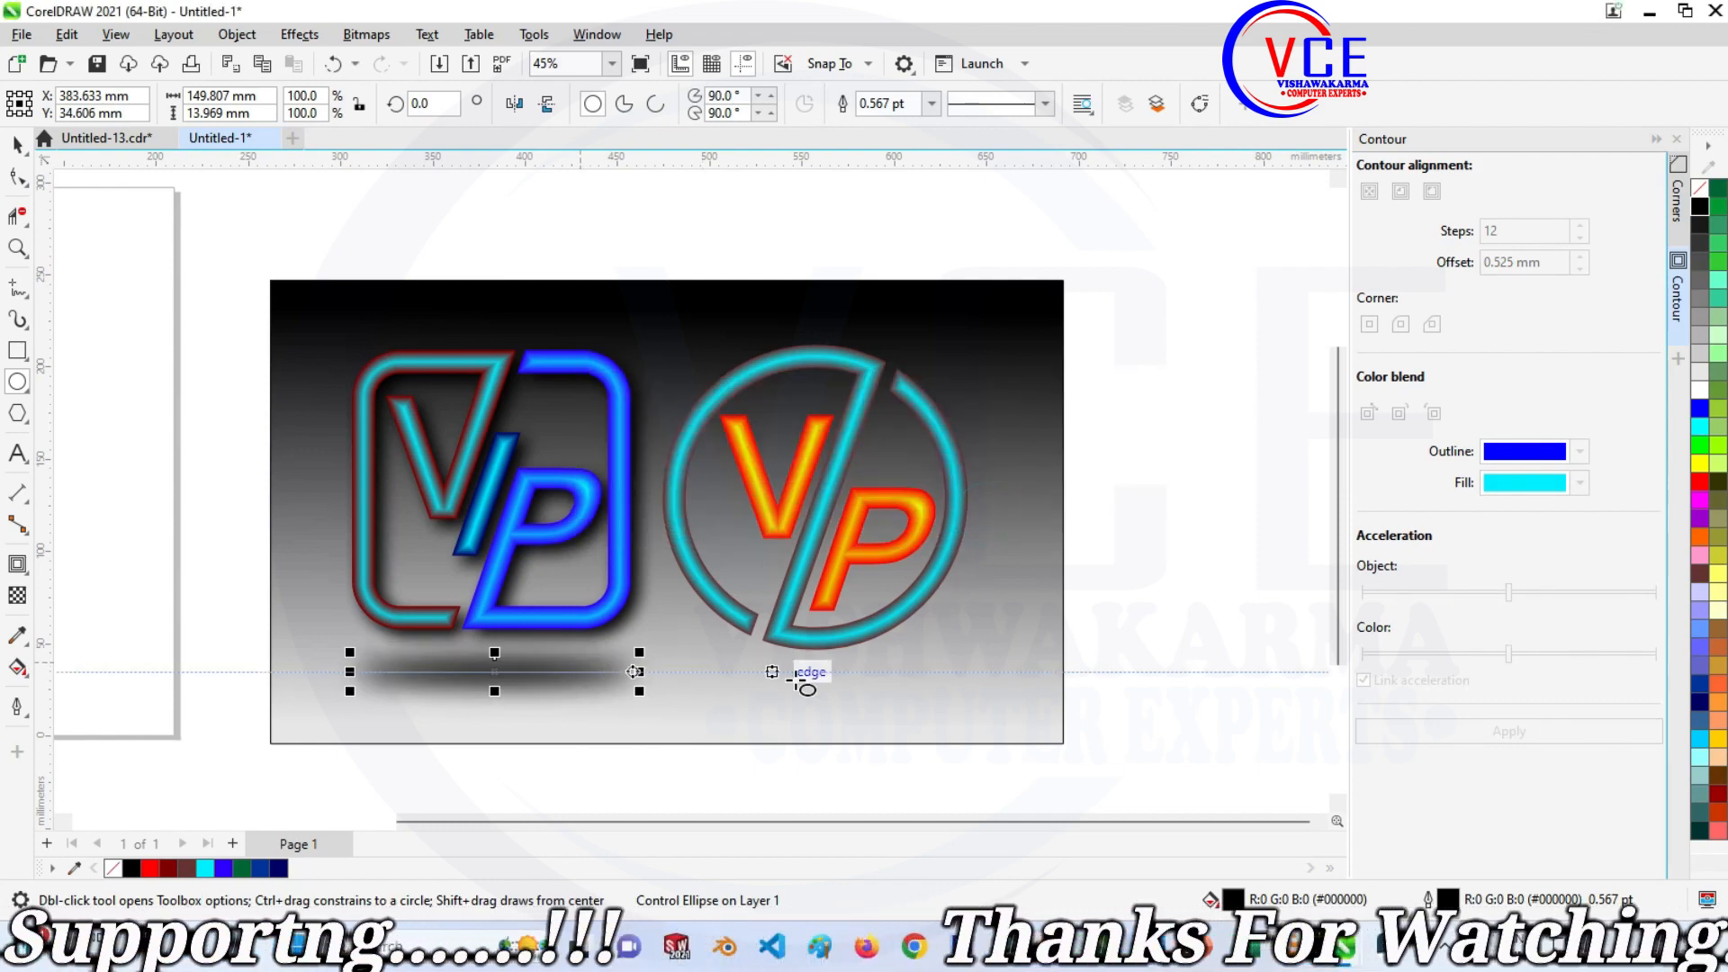
Draw a black-filled ellipse about 81 mm wide and 9 mm high beneath the split-ring logo and soften it with a Gaussian Blur.
drag(743, 665, 901, 677)
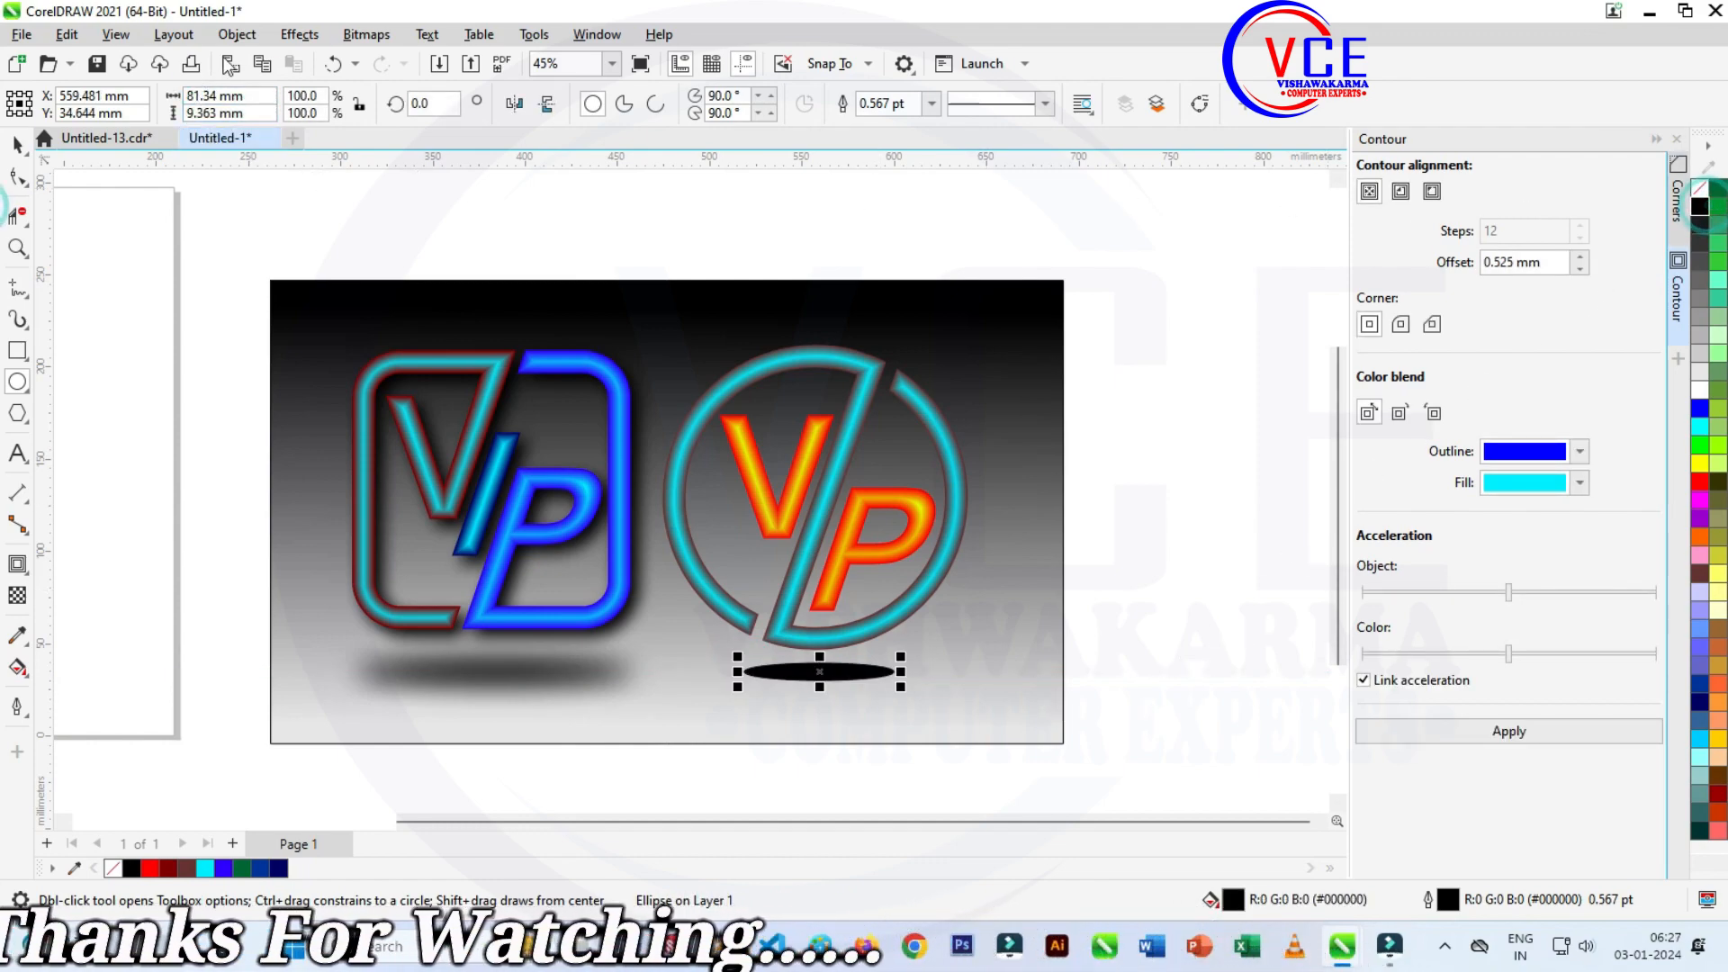
click(300, 34)
click(357, 166)
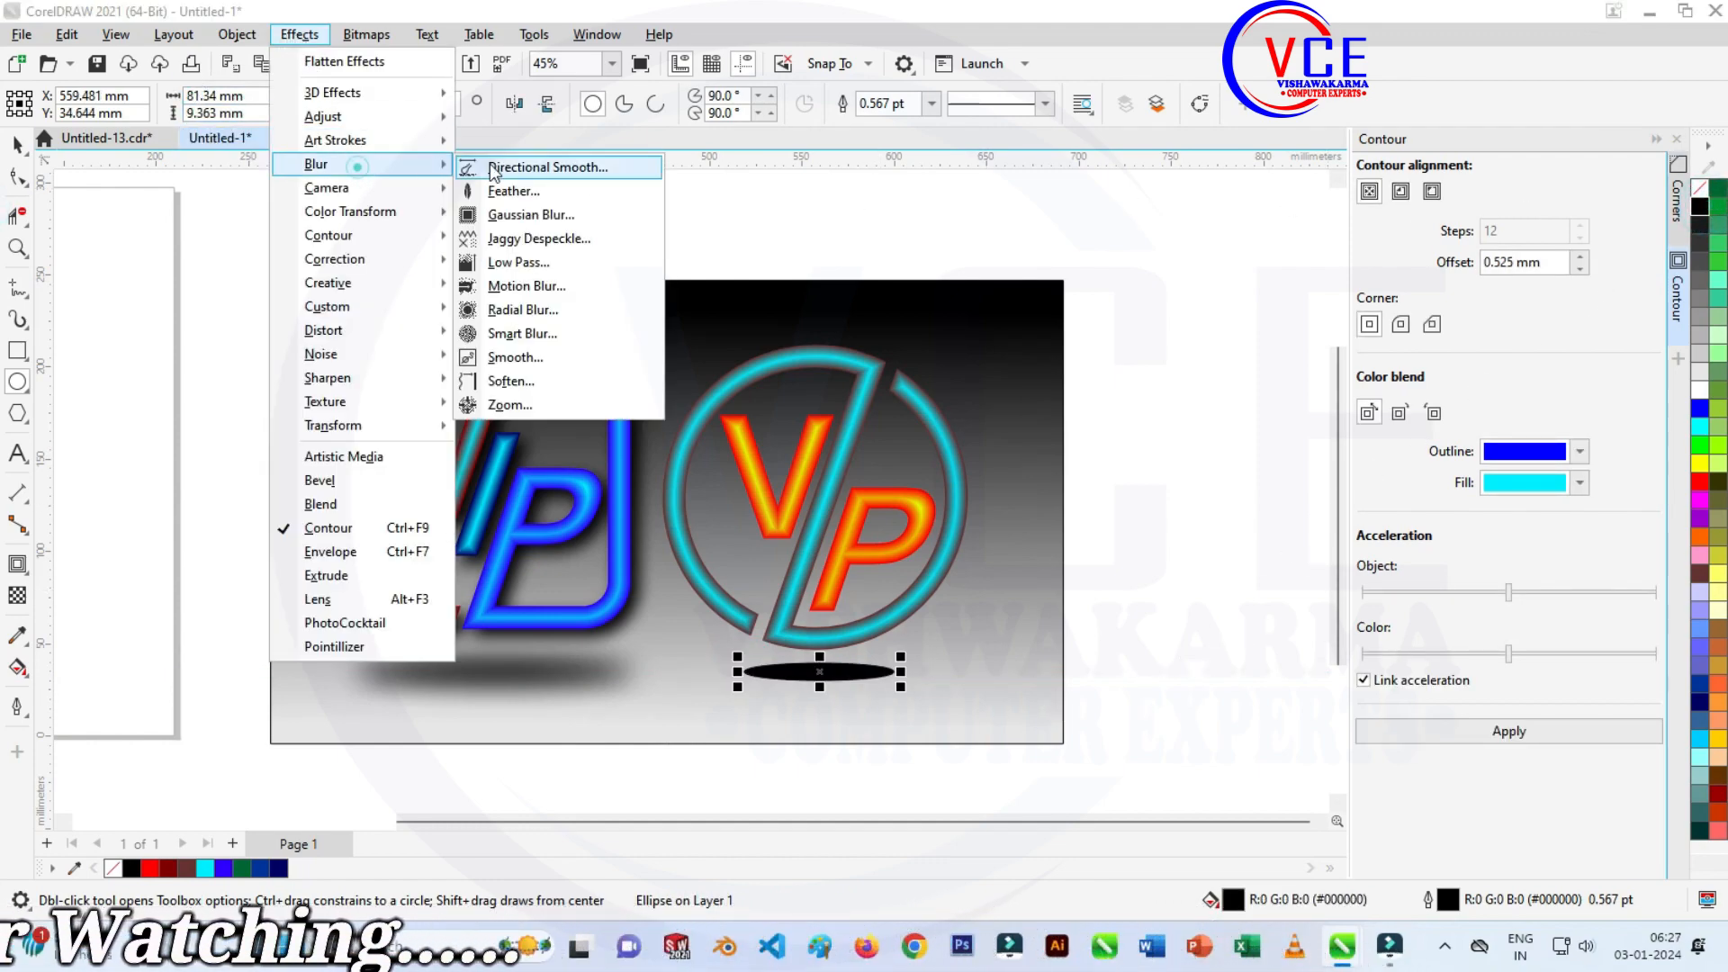
click(531, 214)
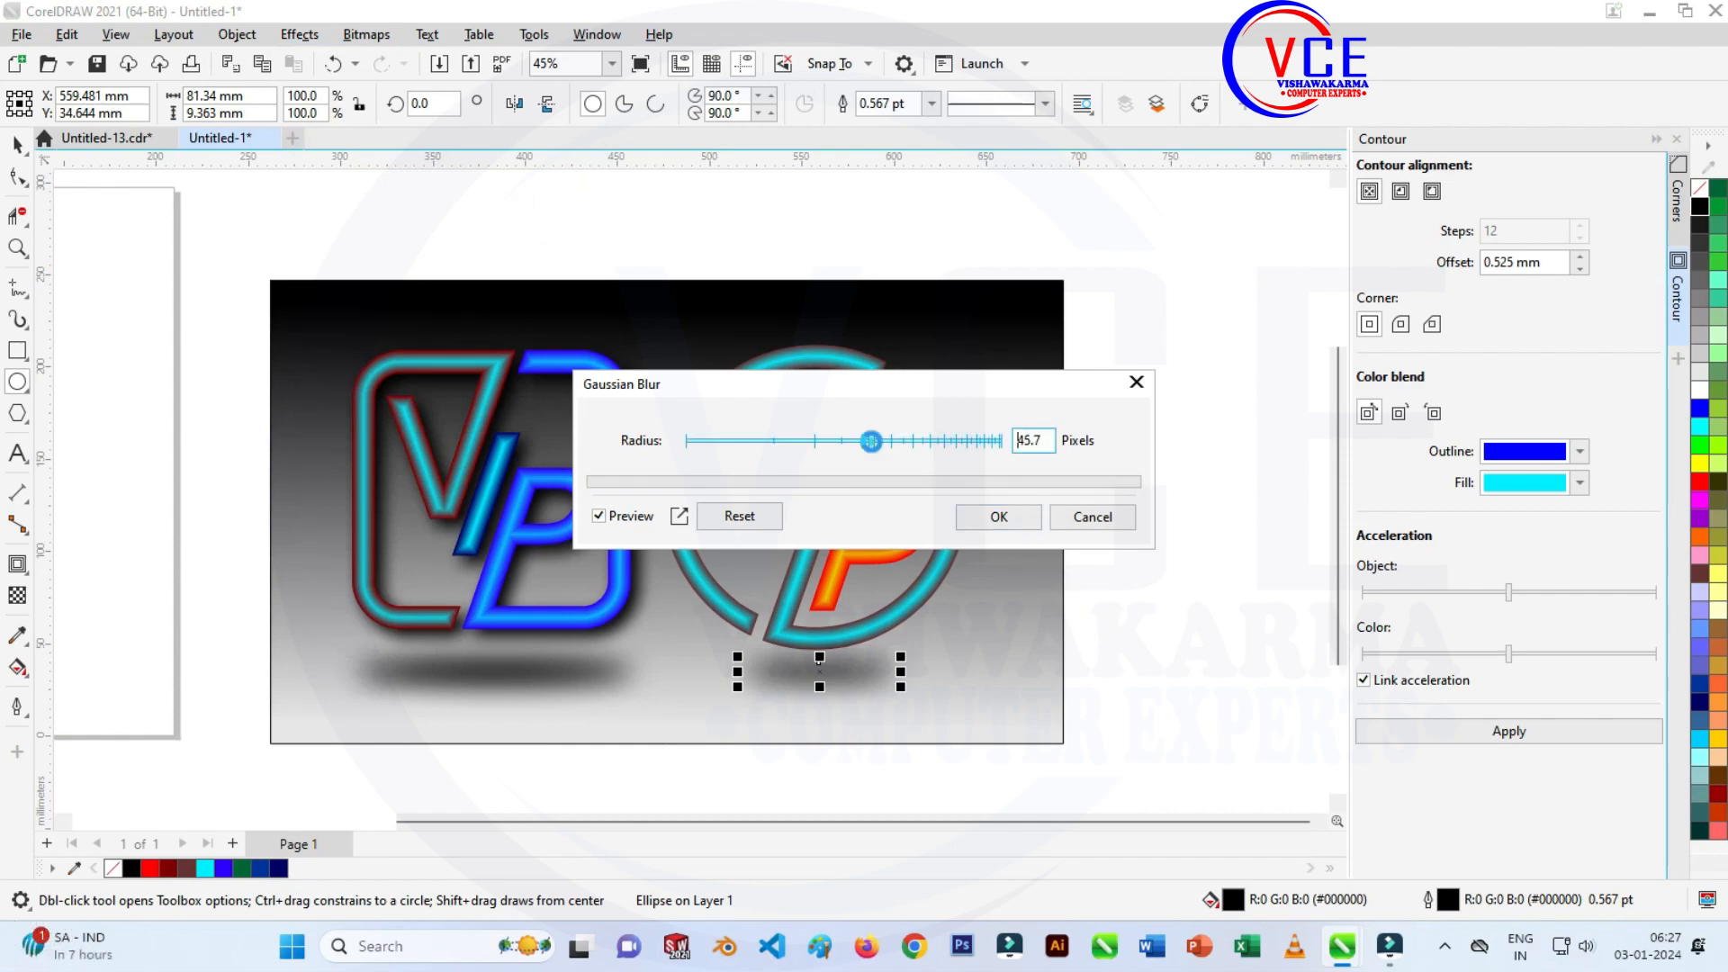
drag(872, 442, 894, 452)
click(1019, 516)
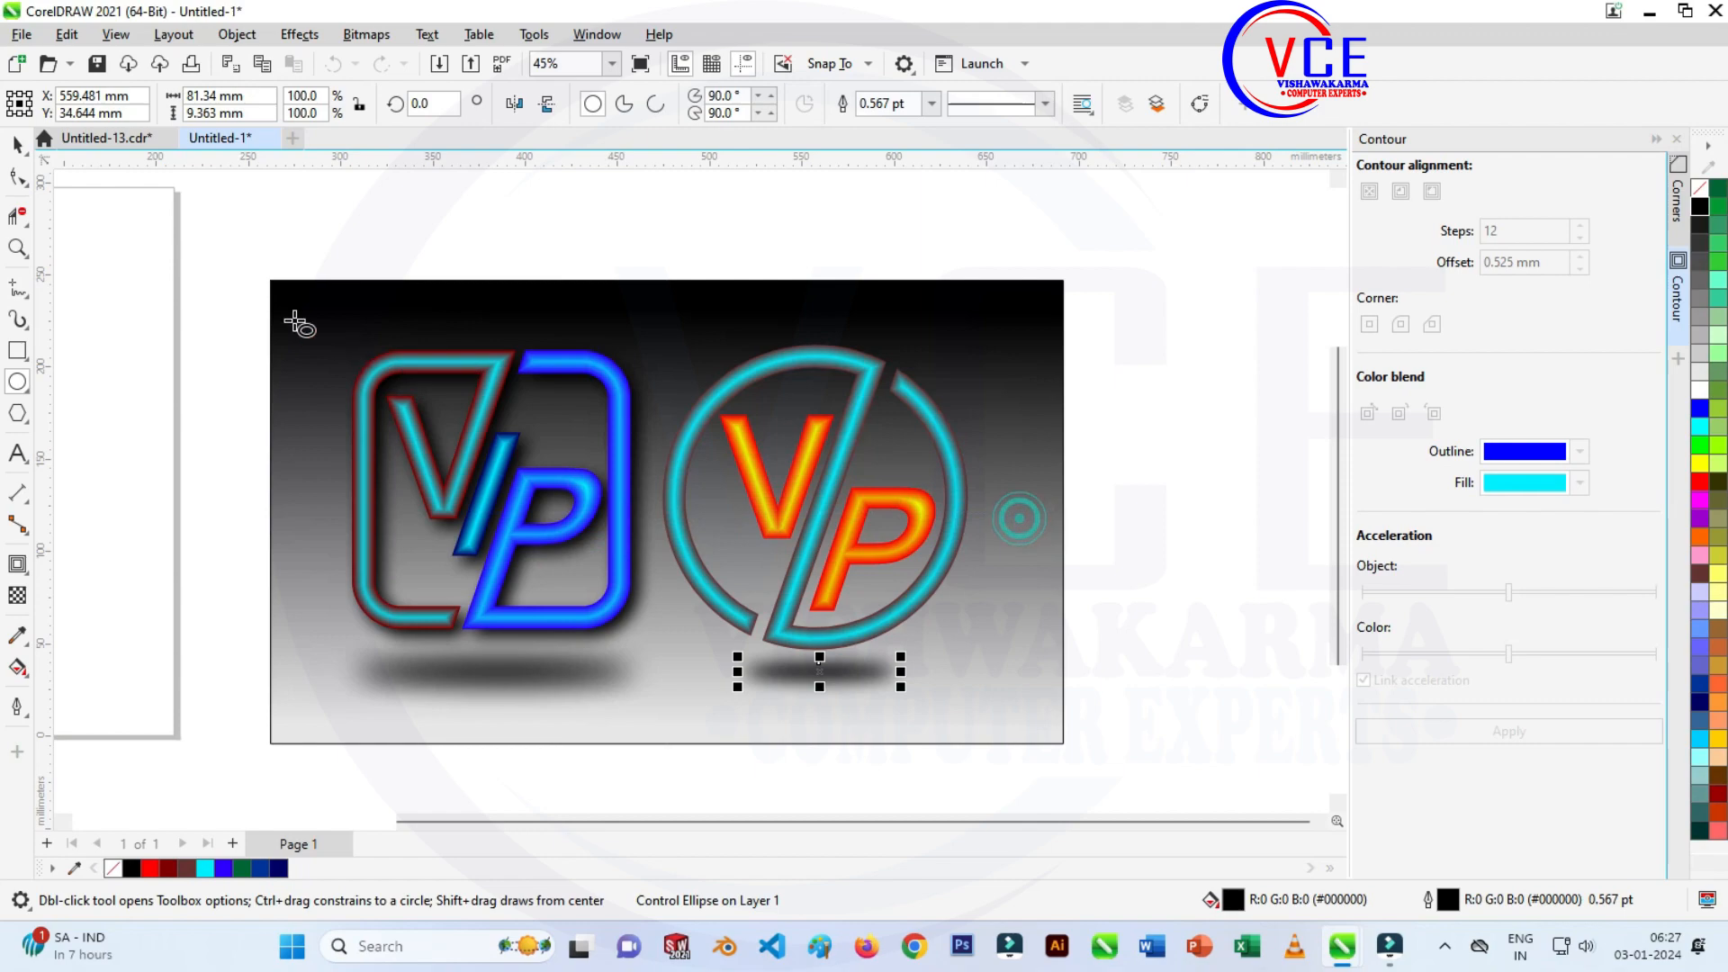
click(1161, 475)
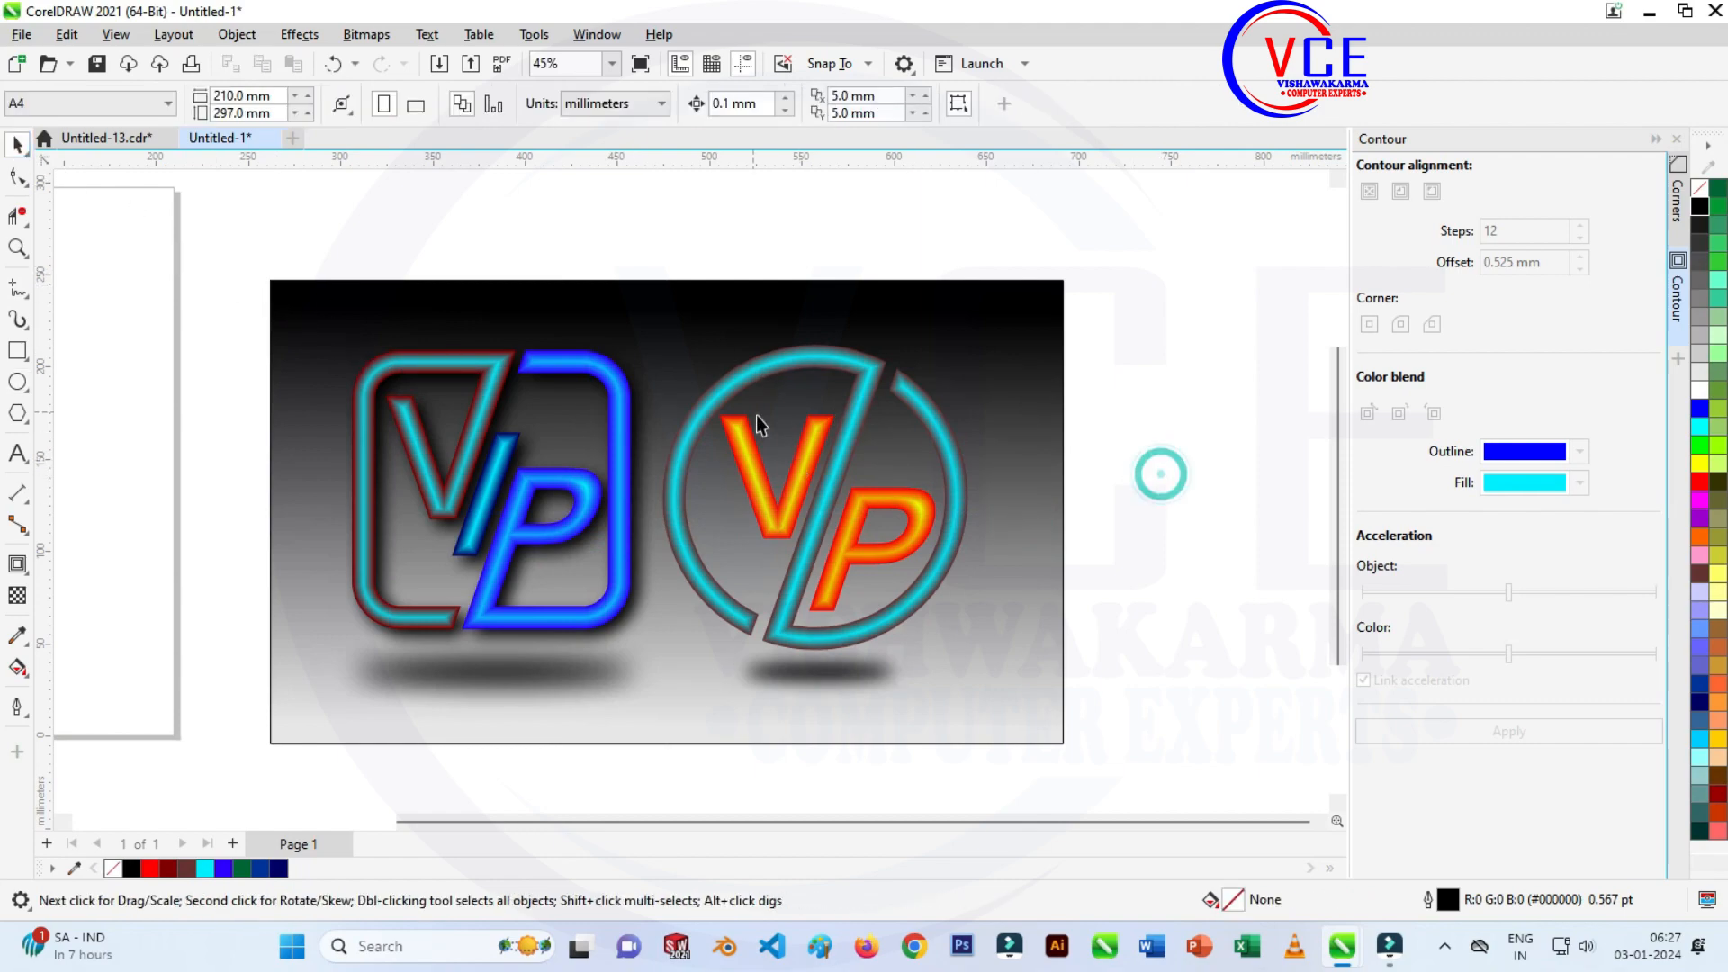
Recolour the background's fountain fill to run from lime green at its upper edge to pale yellow at its lower edge.
click(1008, 342)
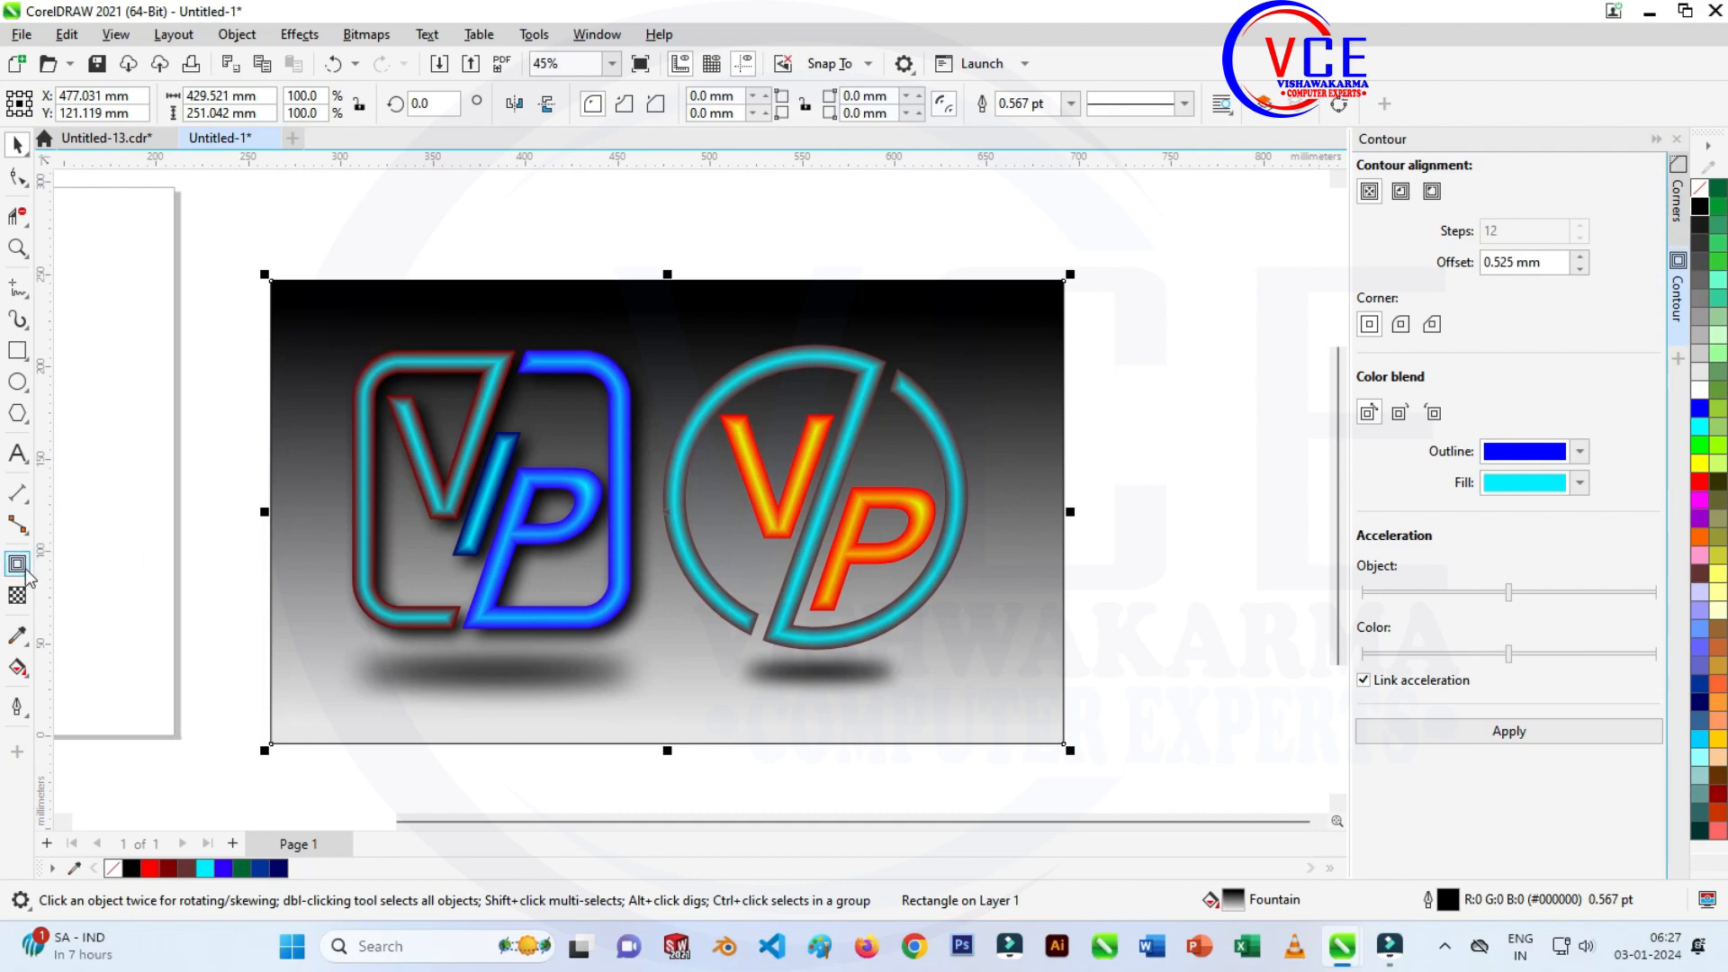
click(18, 667)
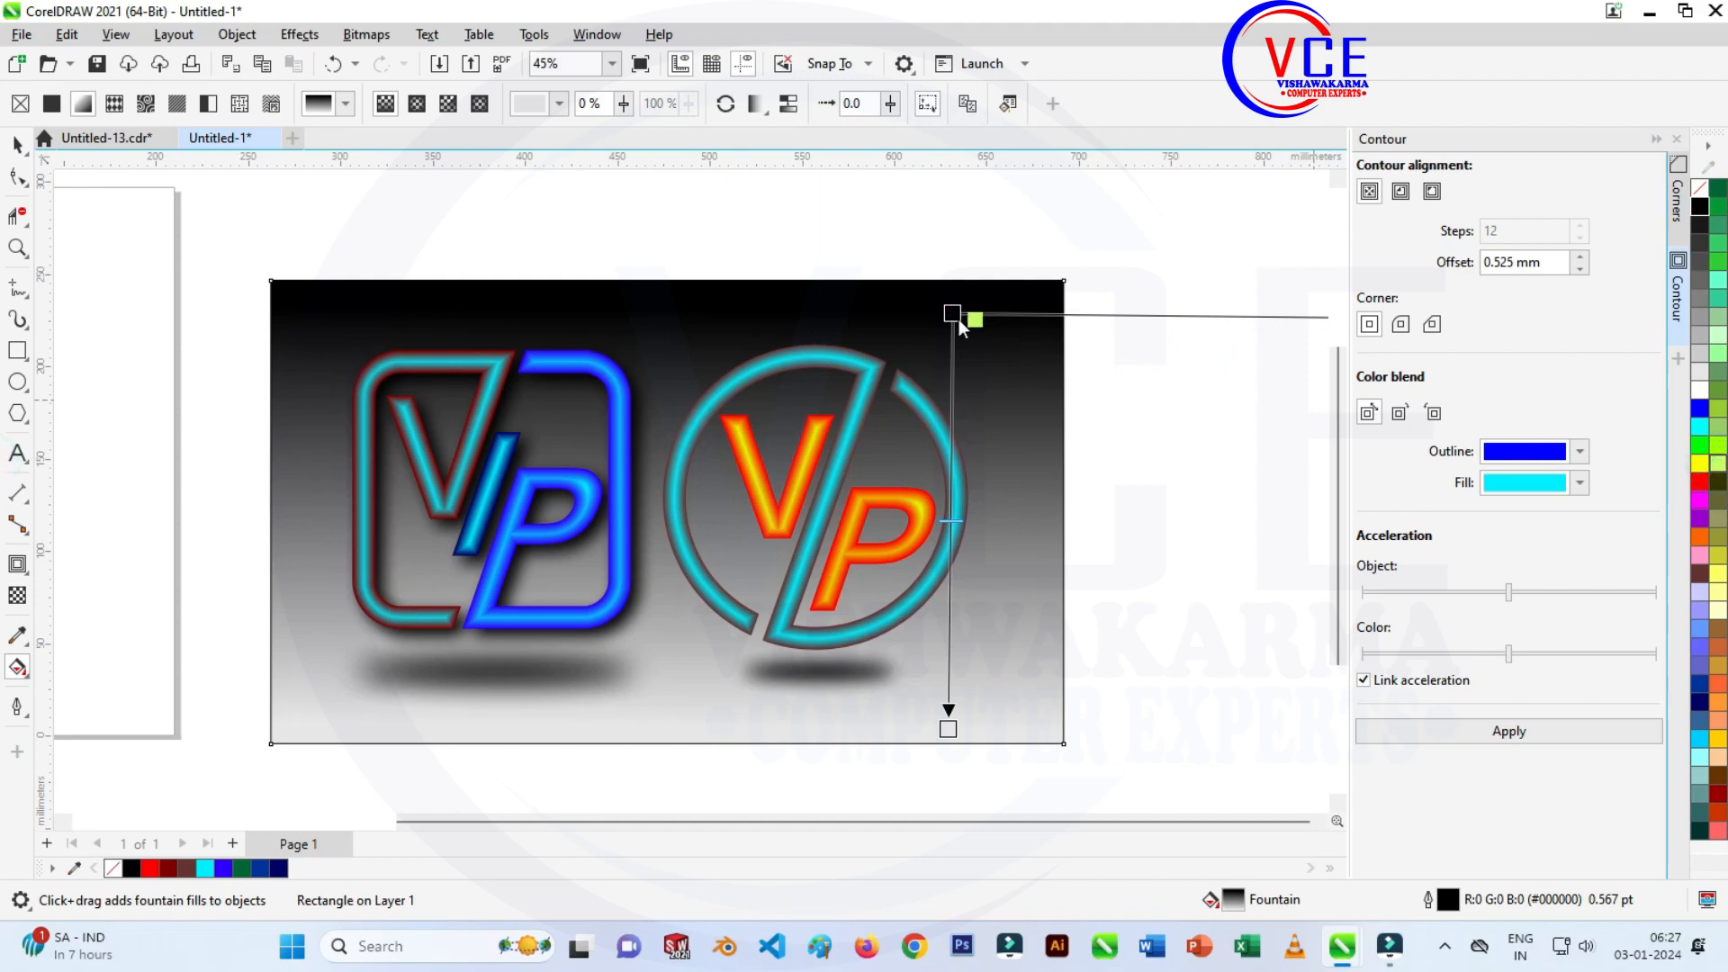
drag(960, 326, 955, 315)
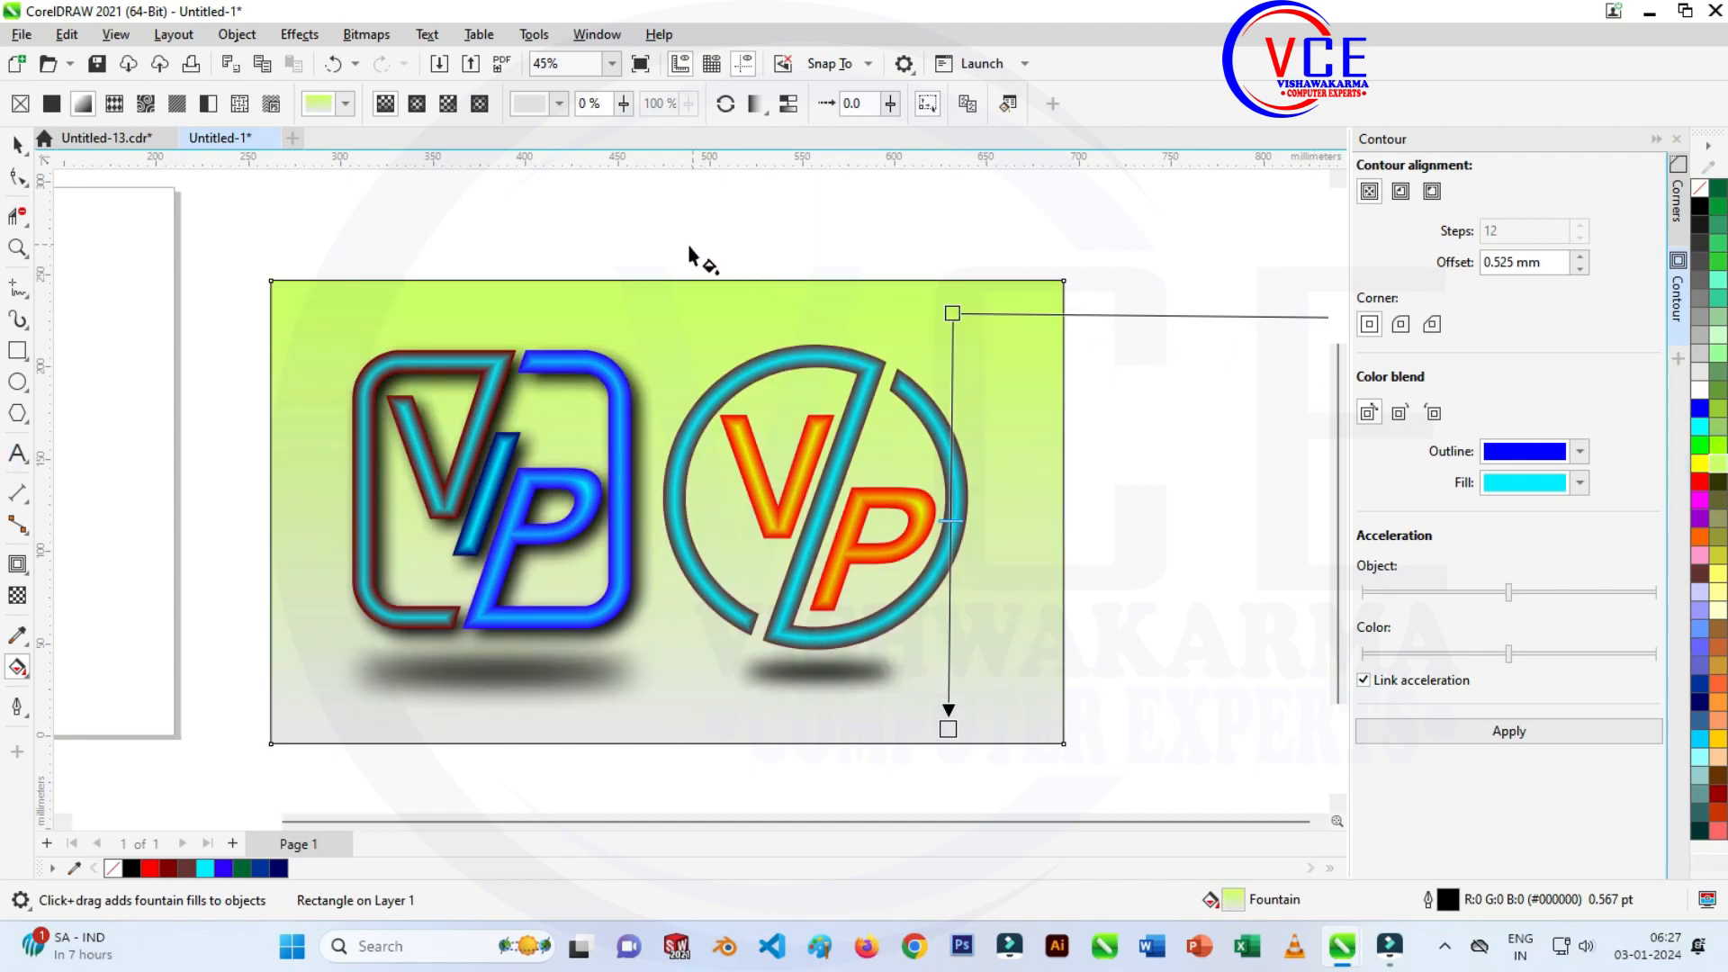
scroll(690, 259, down, 2)
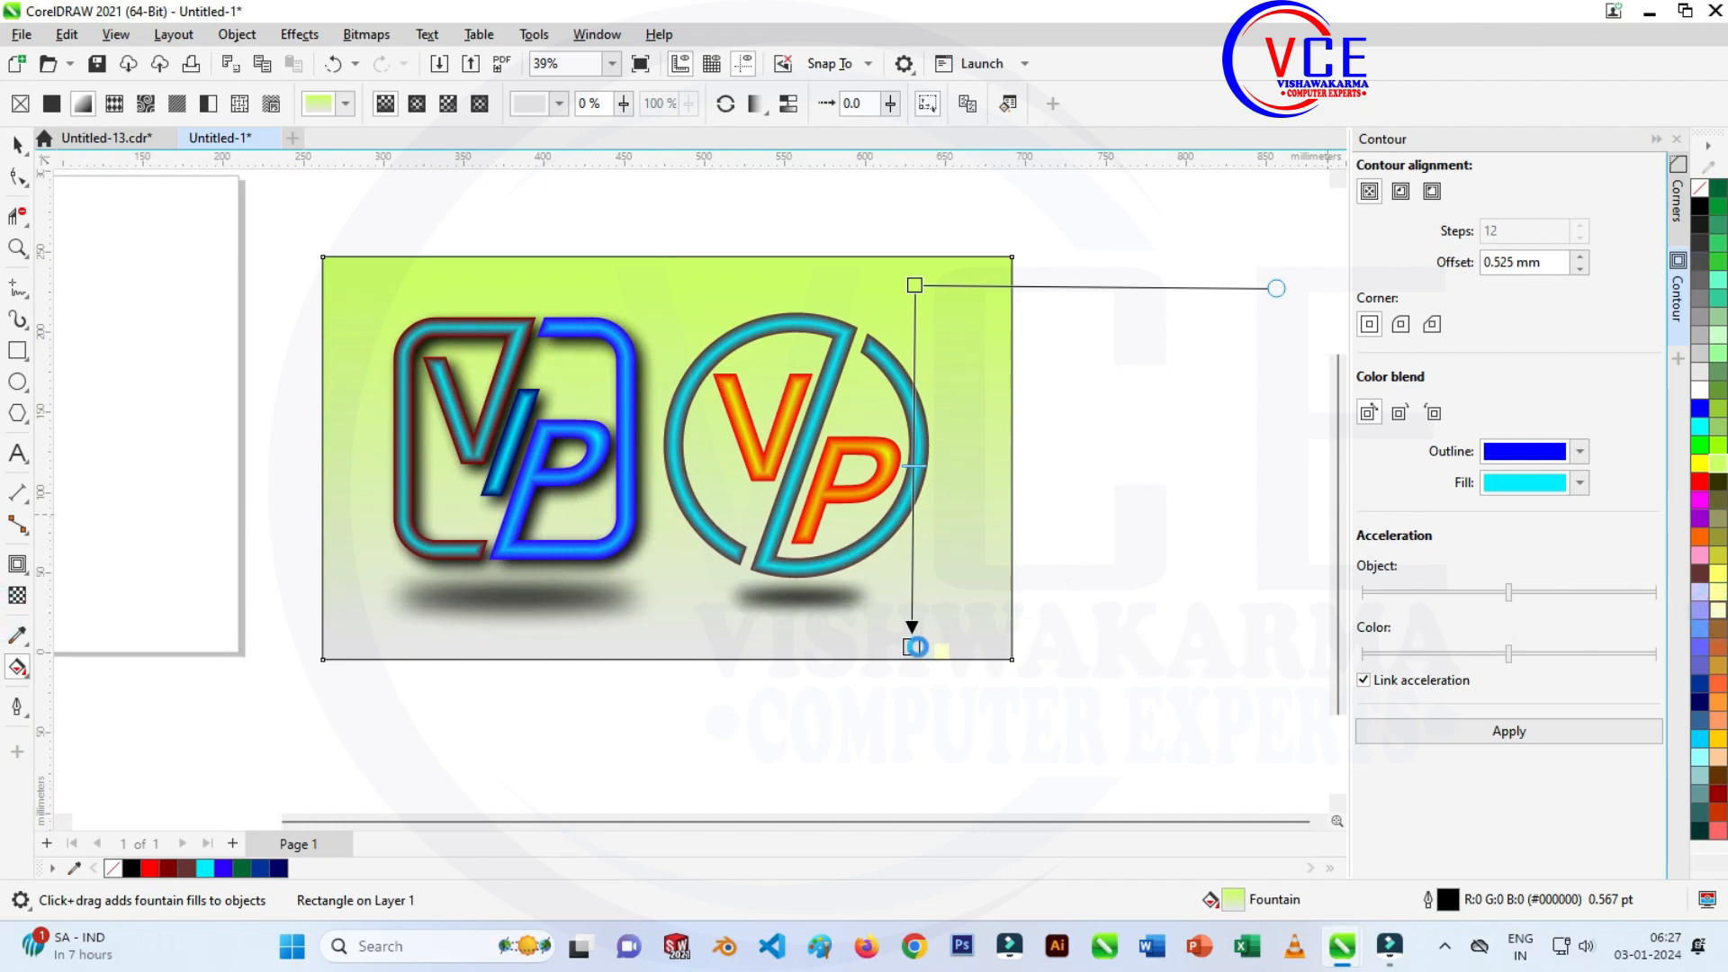
drag(916, 647, 915, 646)
scroll(742, 565, up, 2)
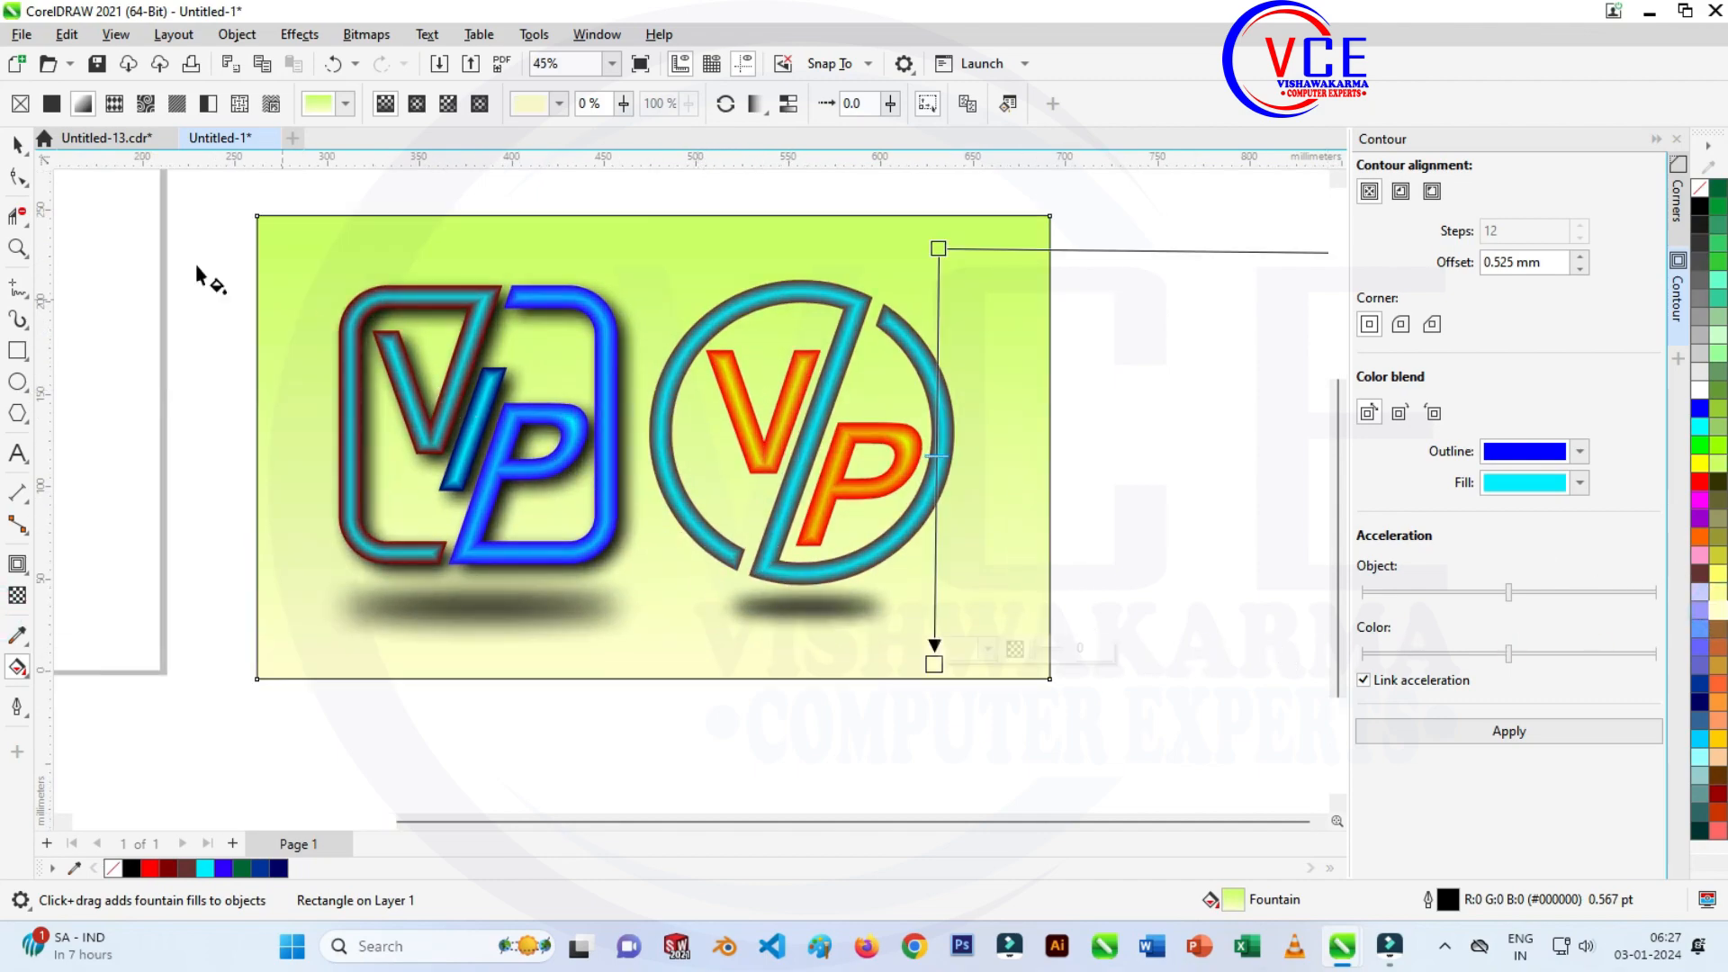
key(space)
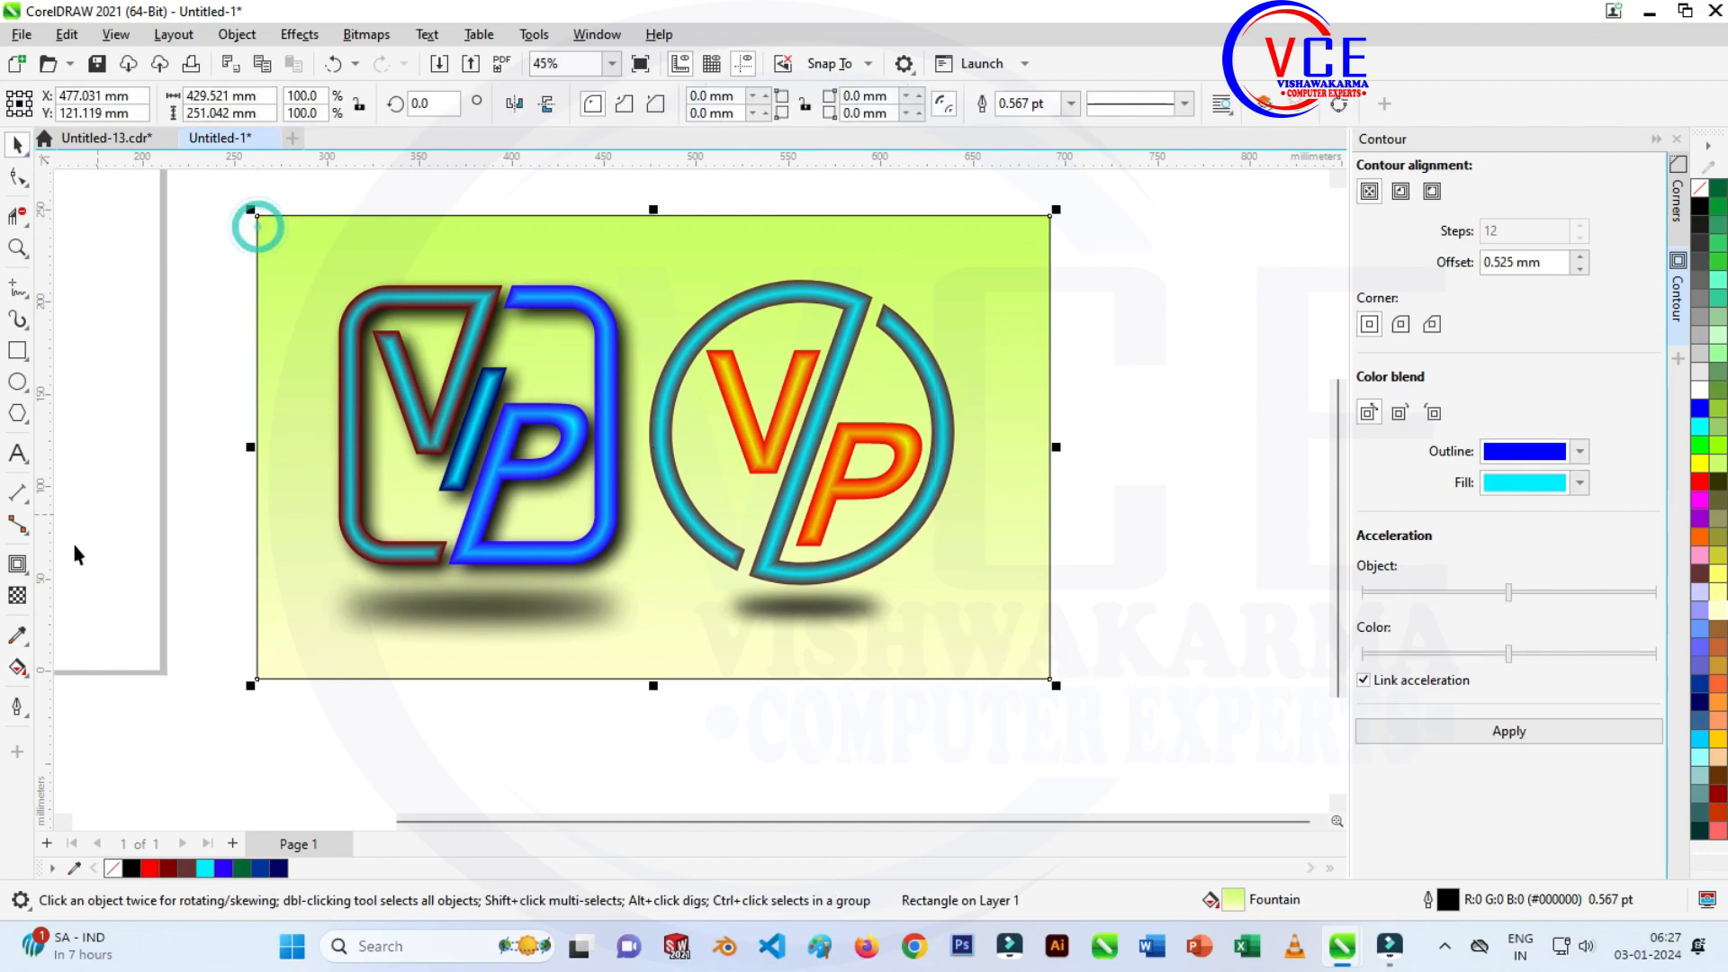
Apply the Inner Edge shadow preset to the background rectangle.
click(11, 569)
click(13, 564)
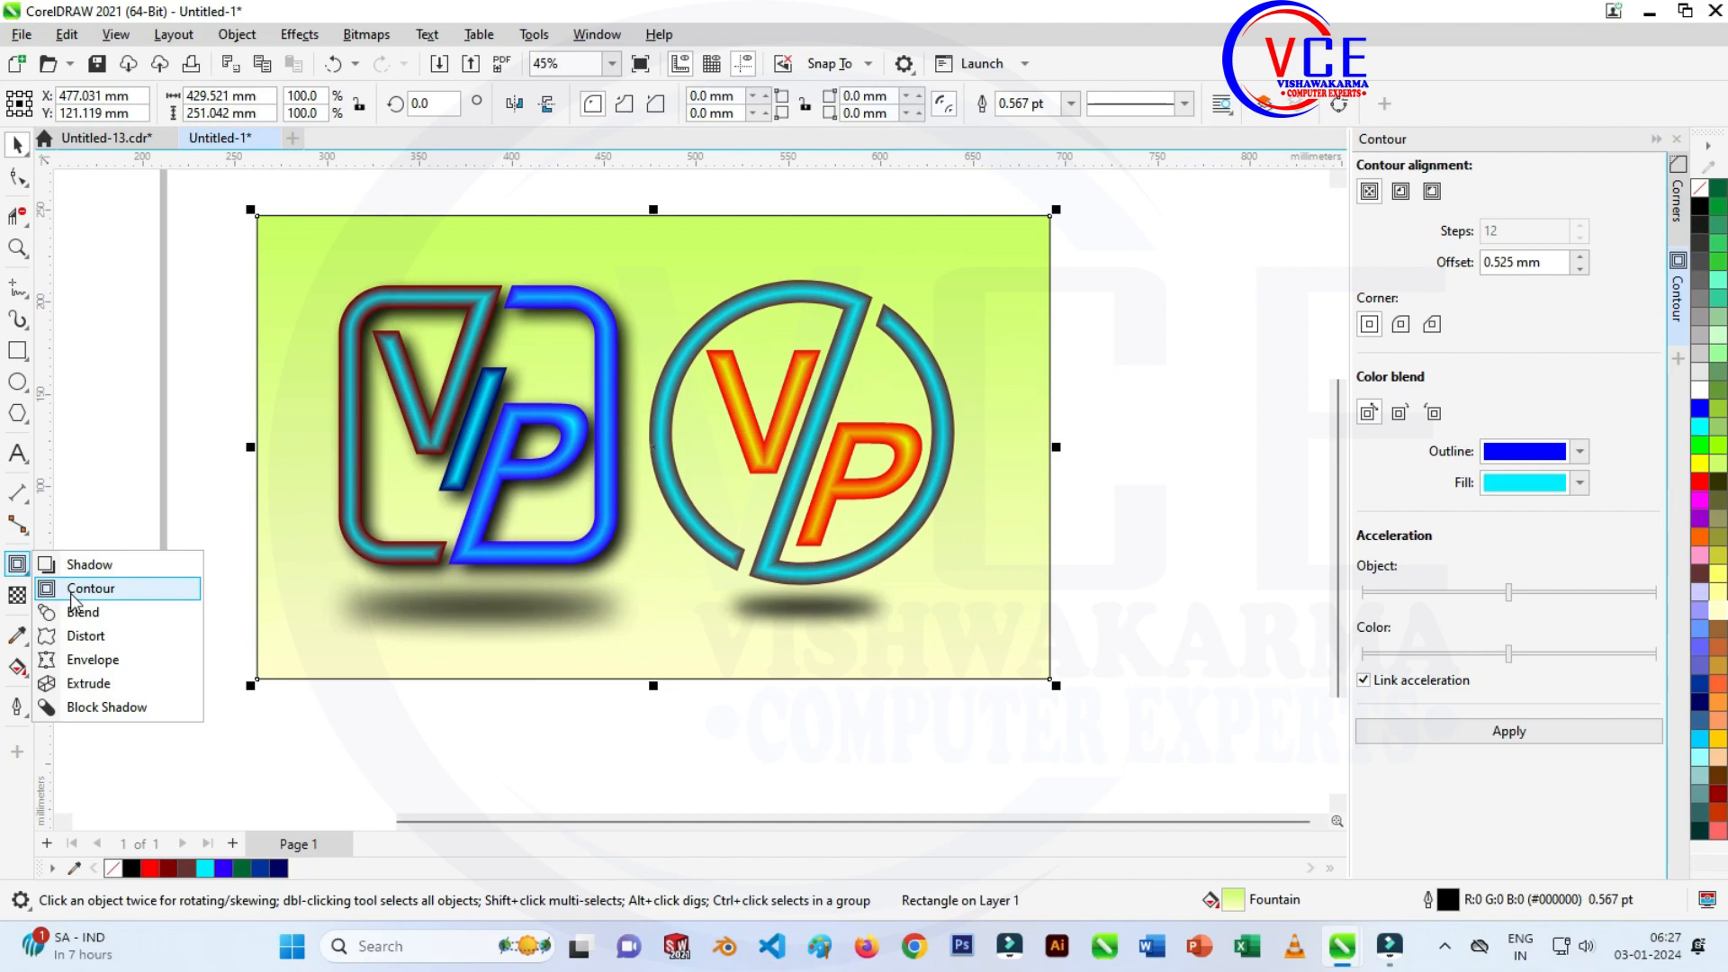
click(82, 562)
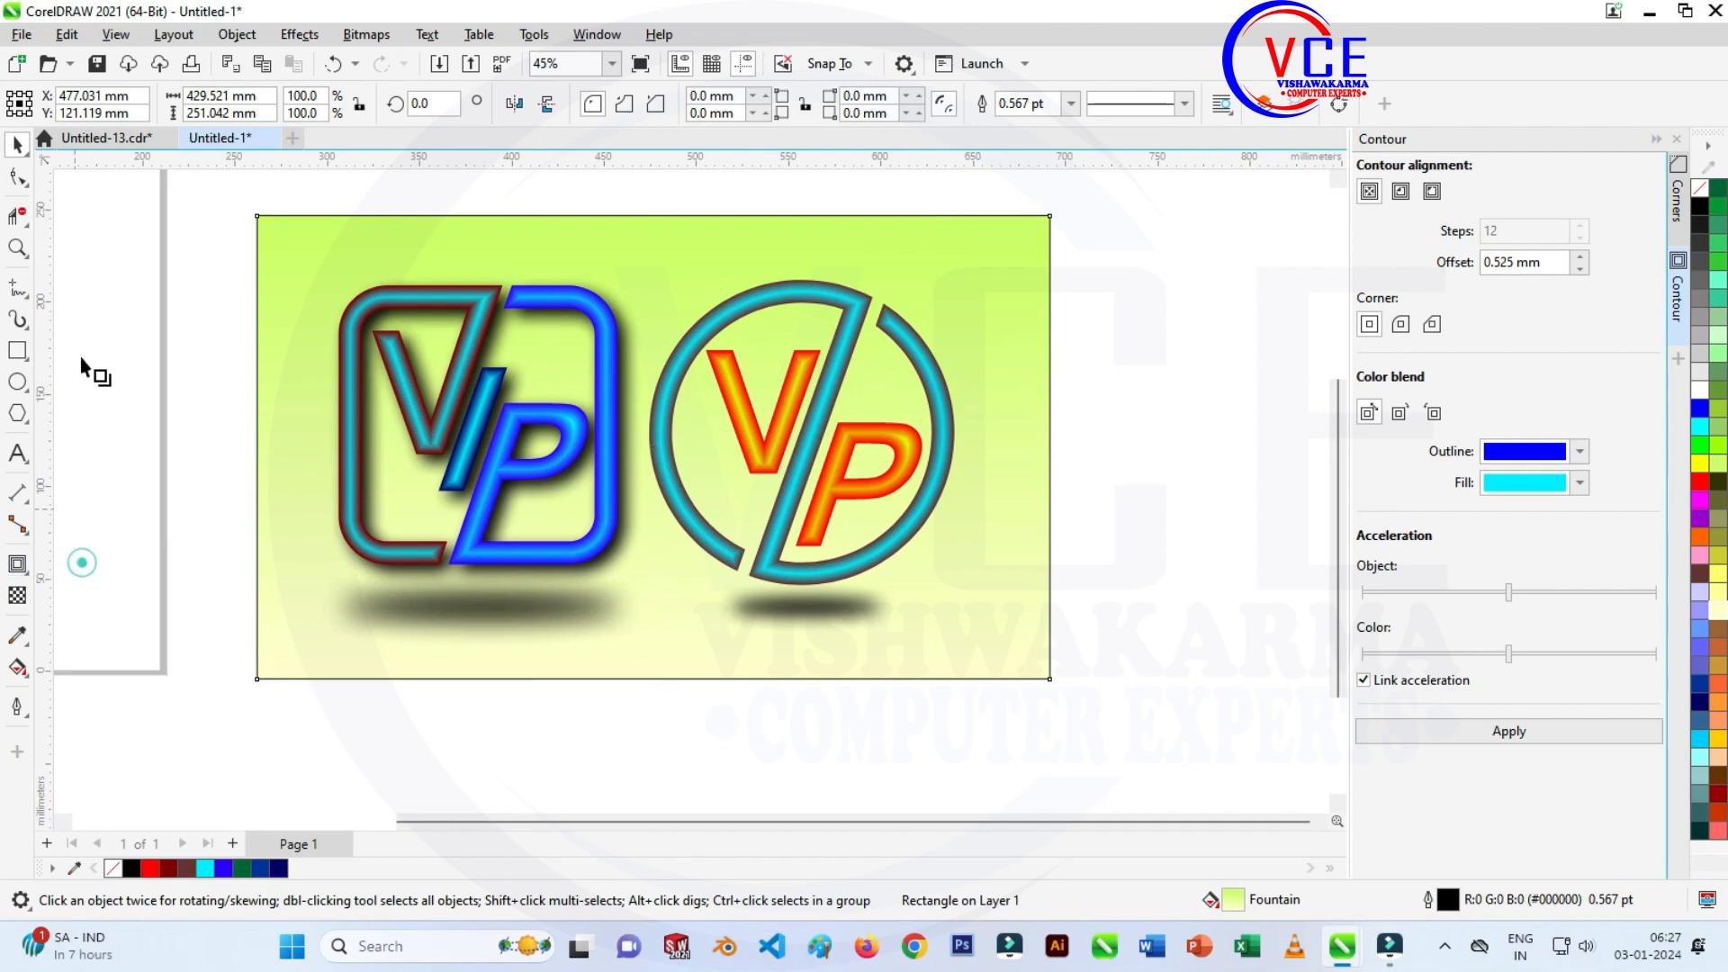
click(54, 103)
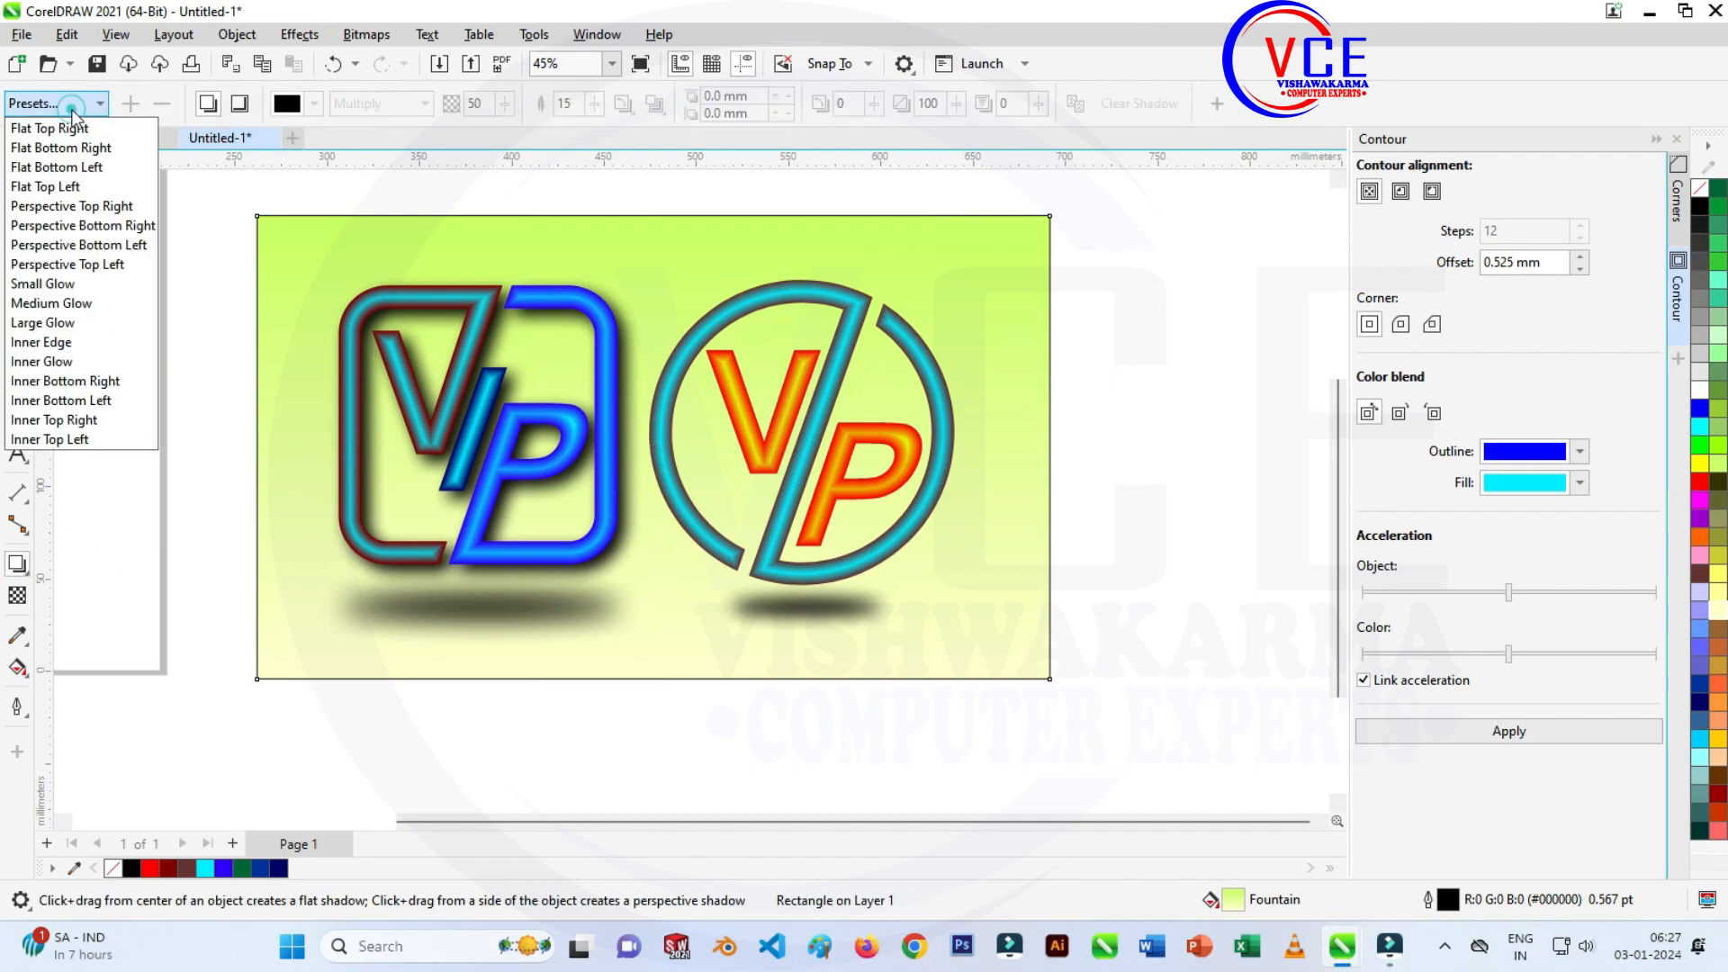
click(40, 342)
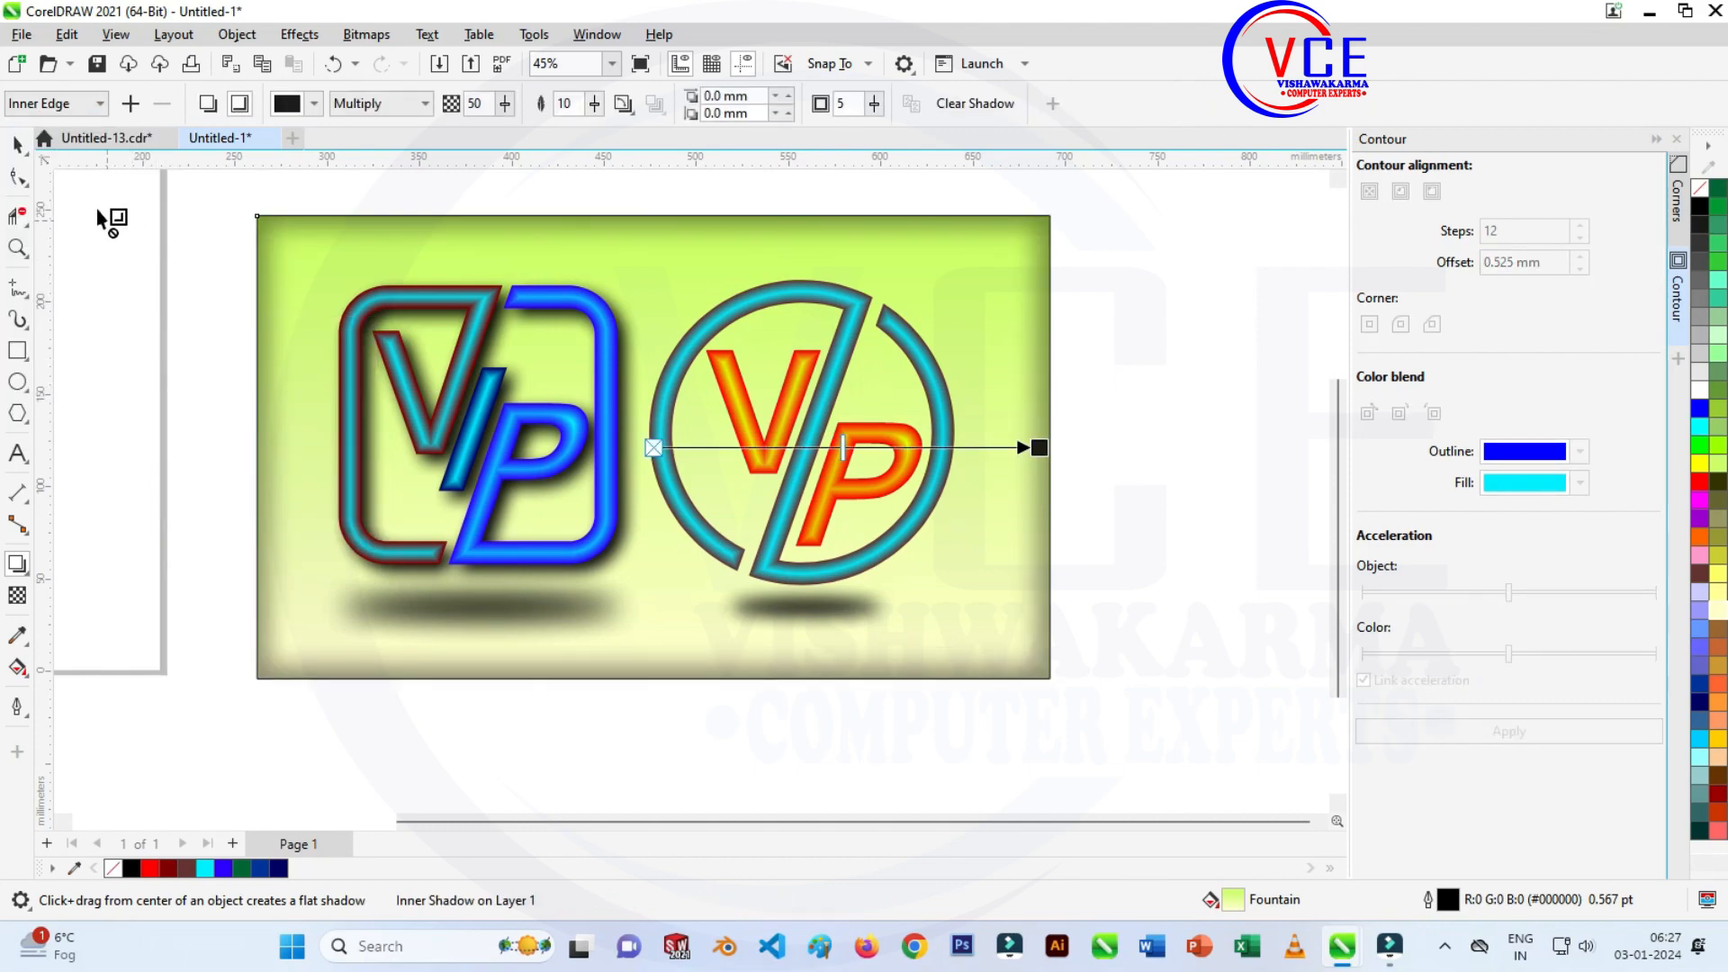
click(16, 144)
click(1200, 340)
Apply the Small Glow drop shadow preset to the split-ring VIP logo and colour the shadow black.
scroll(696, 377, up, 1)
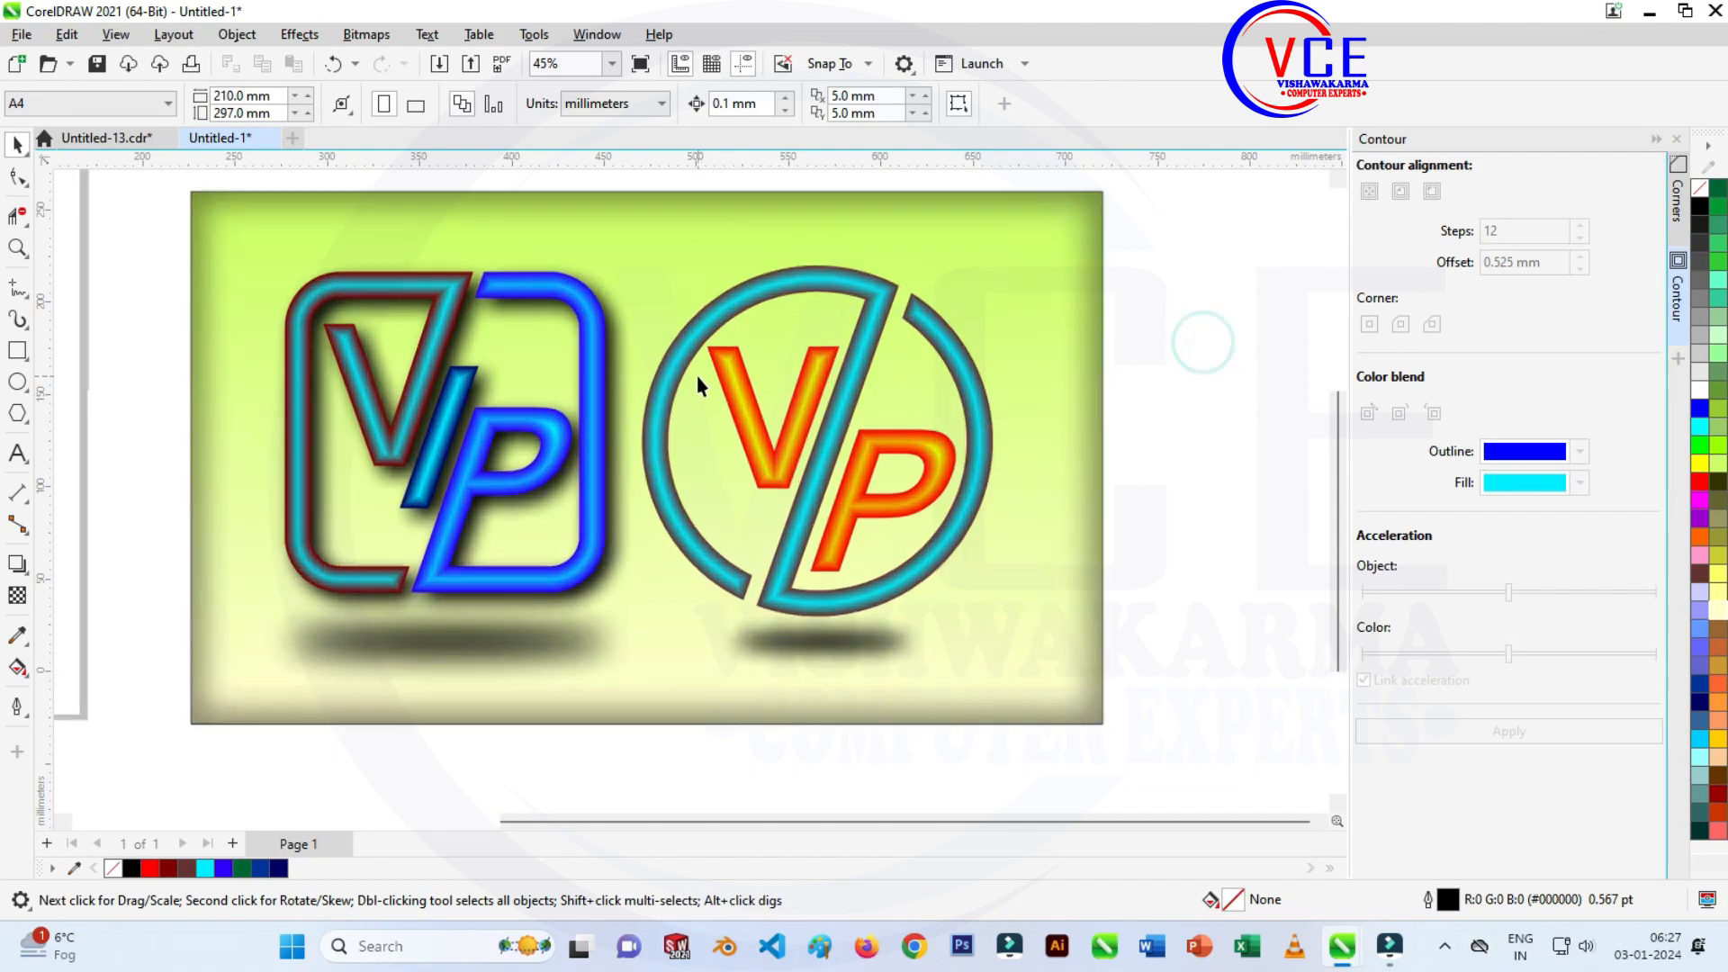
click(744, 401)
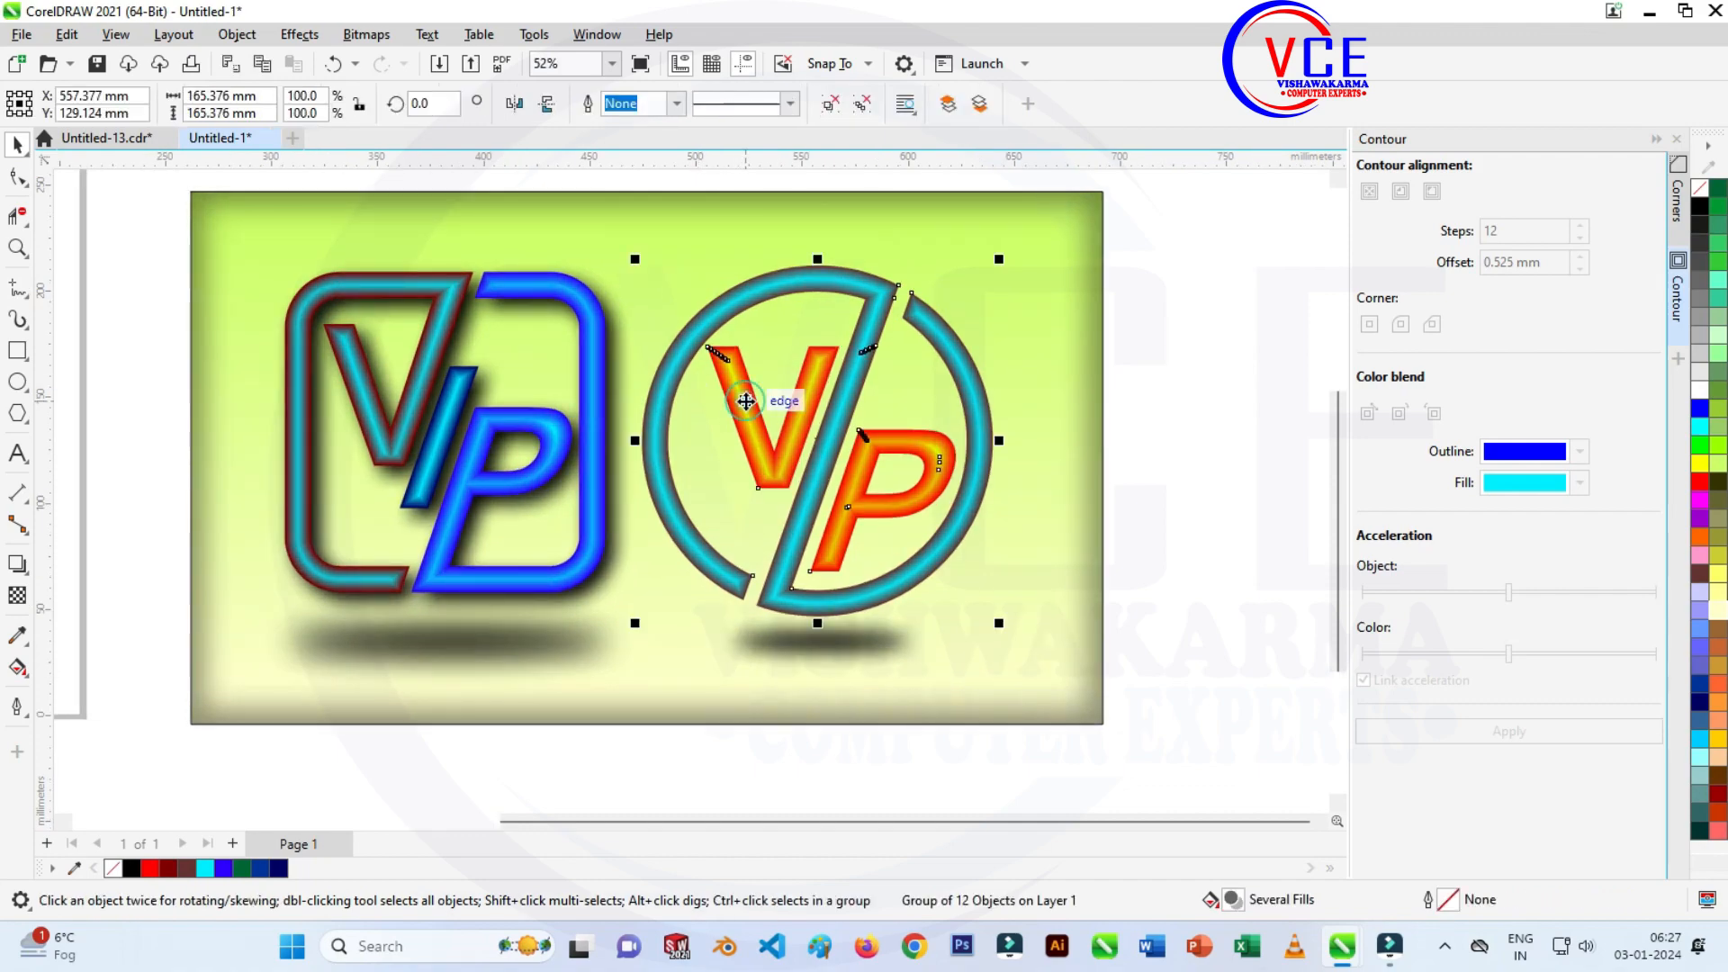
click(25, 573)
click(90, 567)
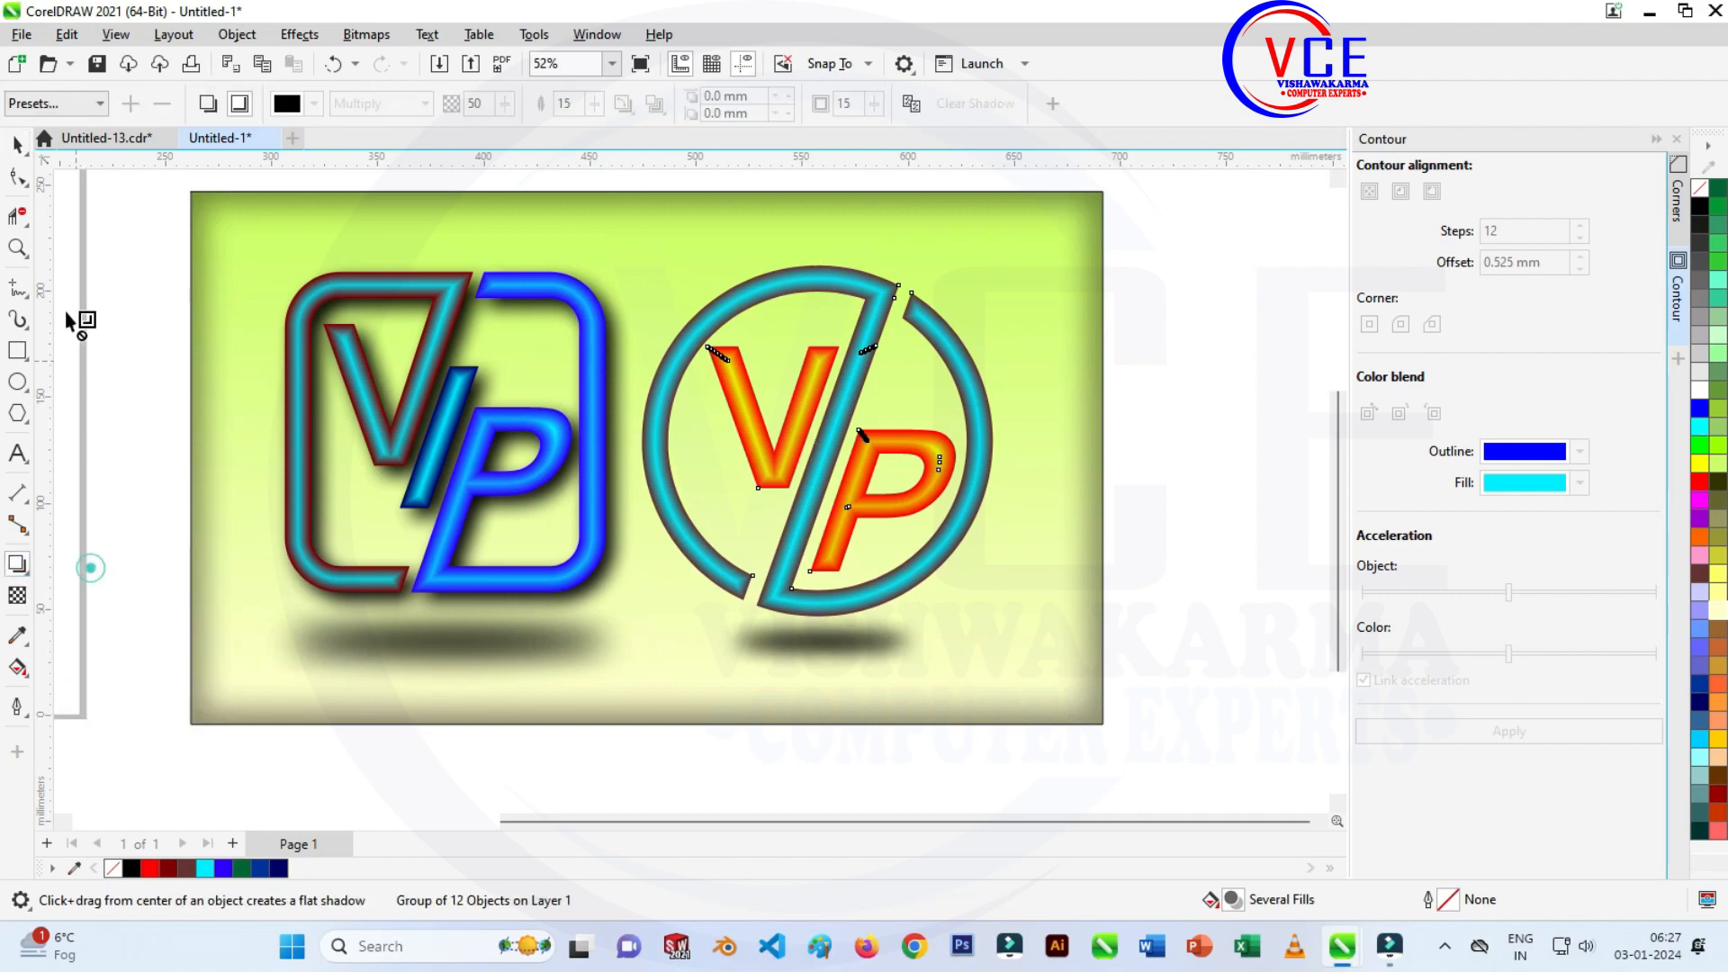
click(63, 105)
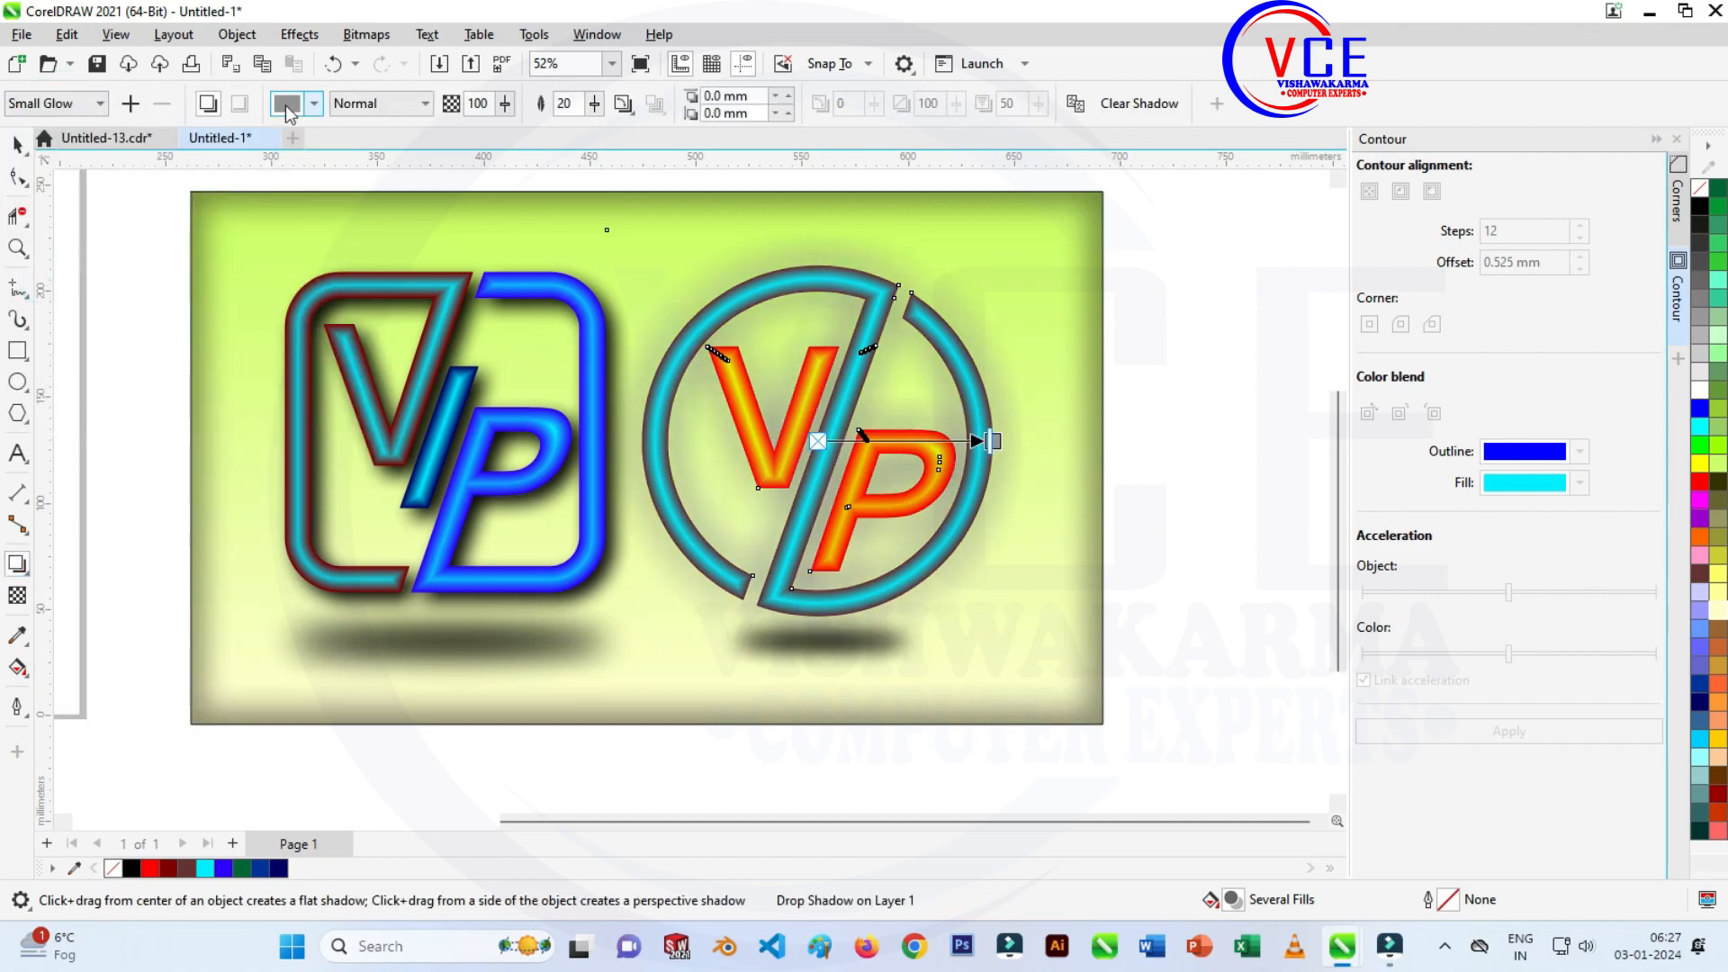
click(288, 107)
click(309, 210)
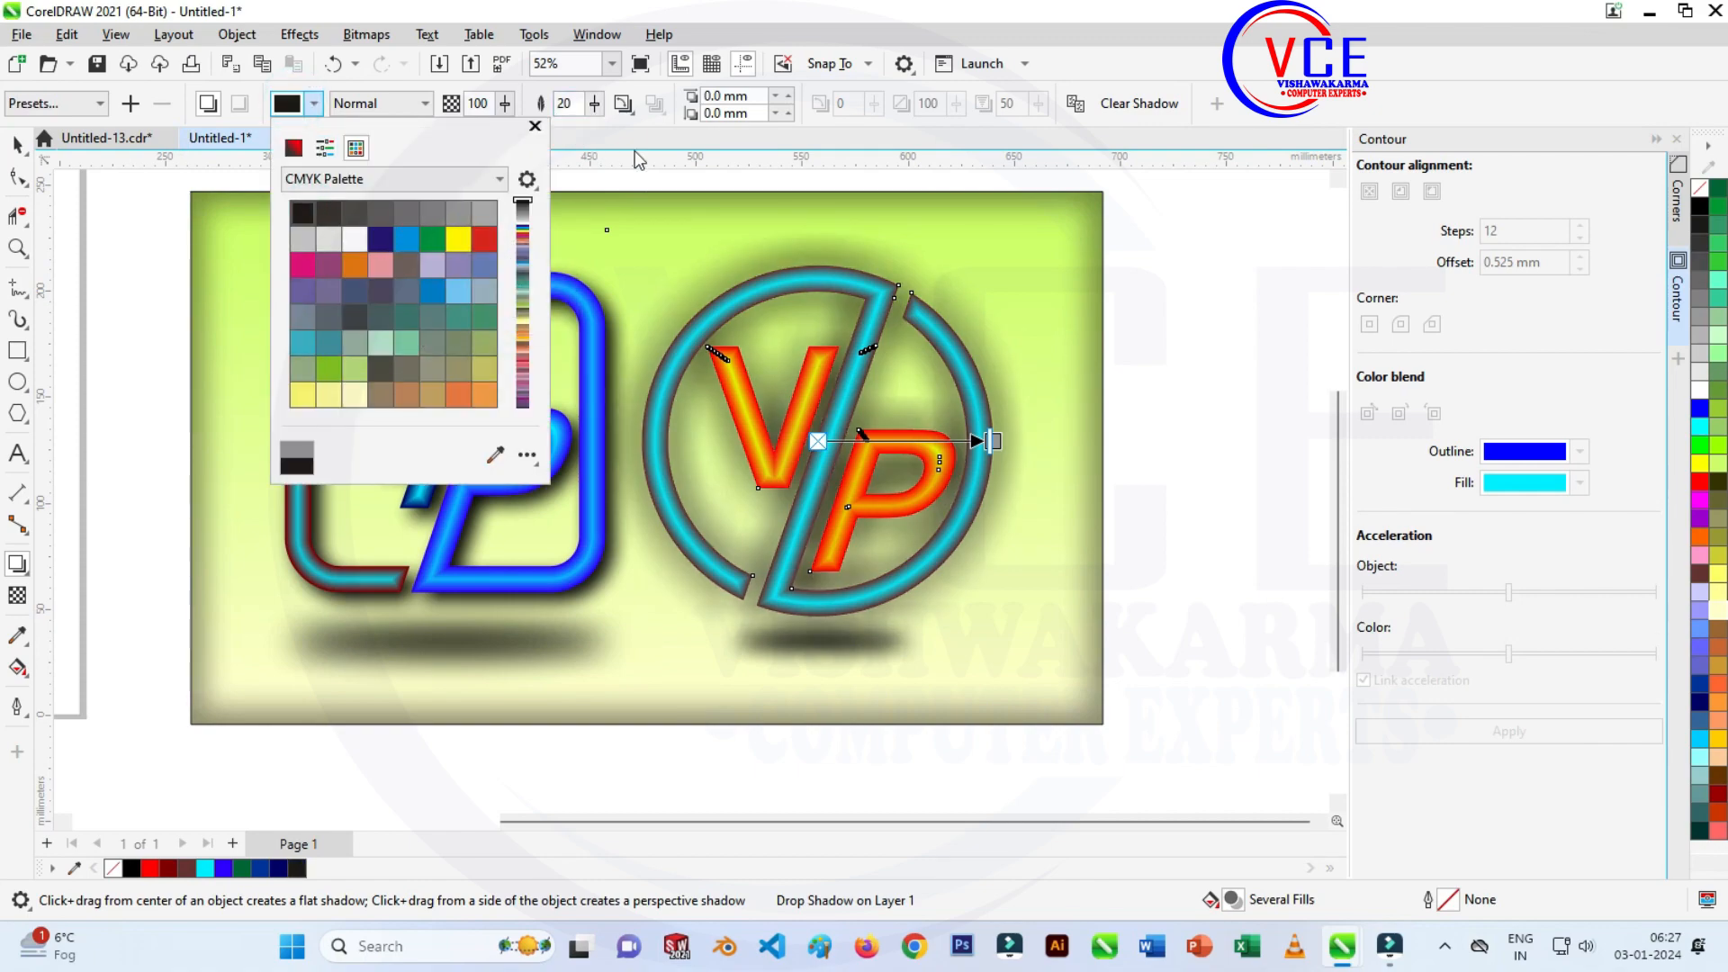
Set the split-ring logo's shadow feathering direction to Outside with a feathering of 5, and deselect the logo.
click(609, 117)
click(623, 104)
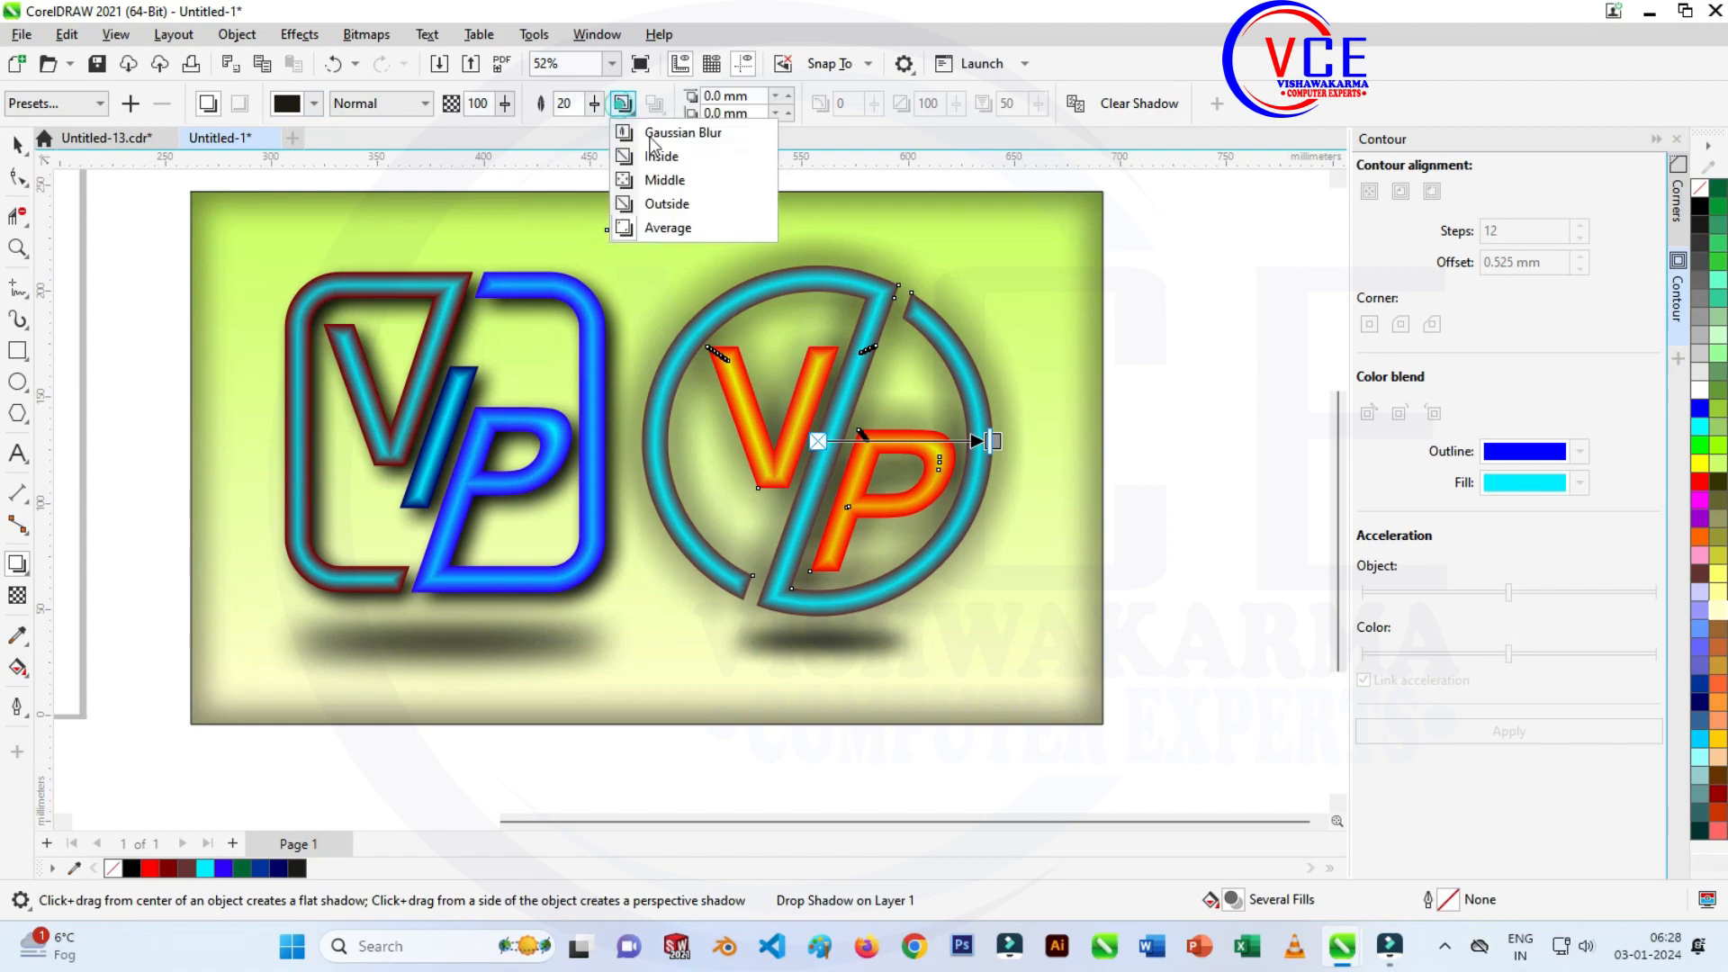
click(683, 205)
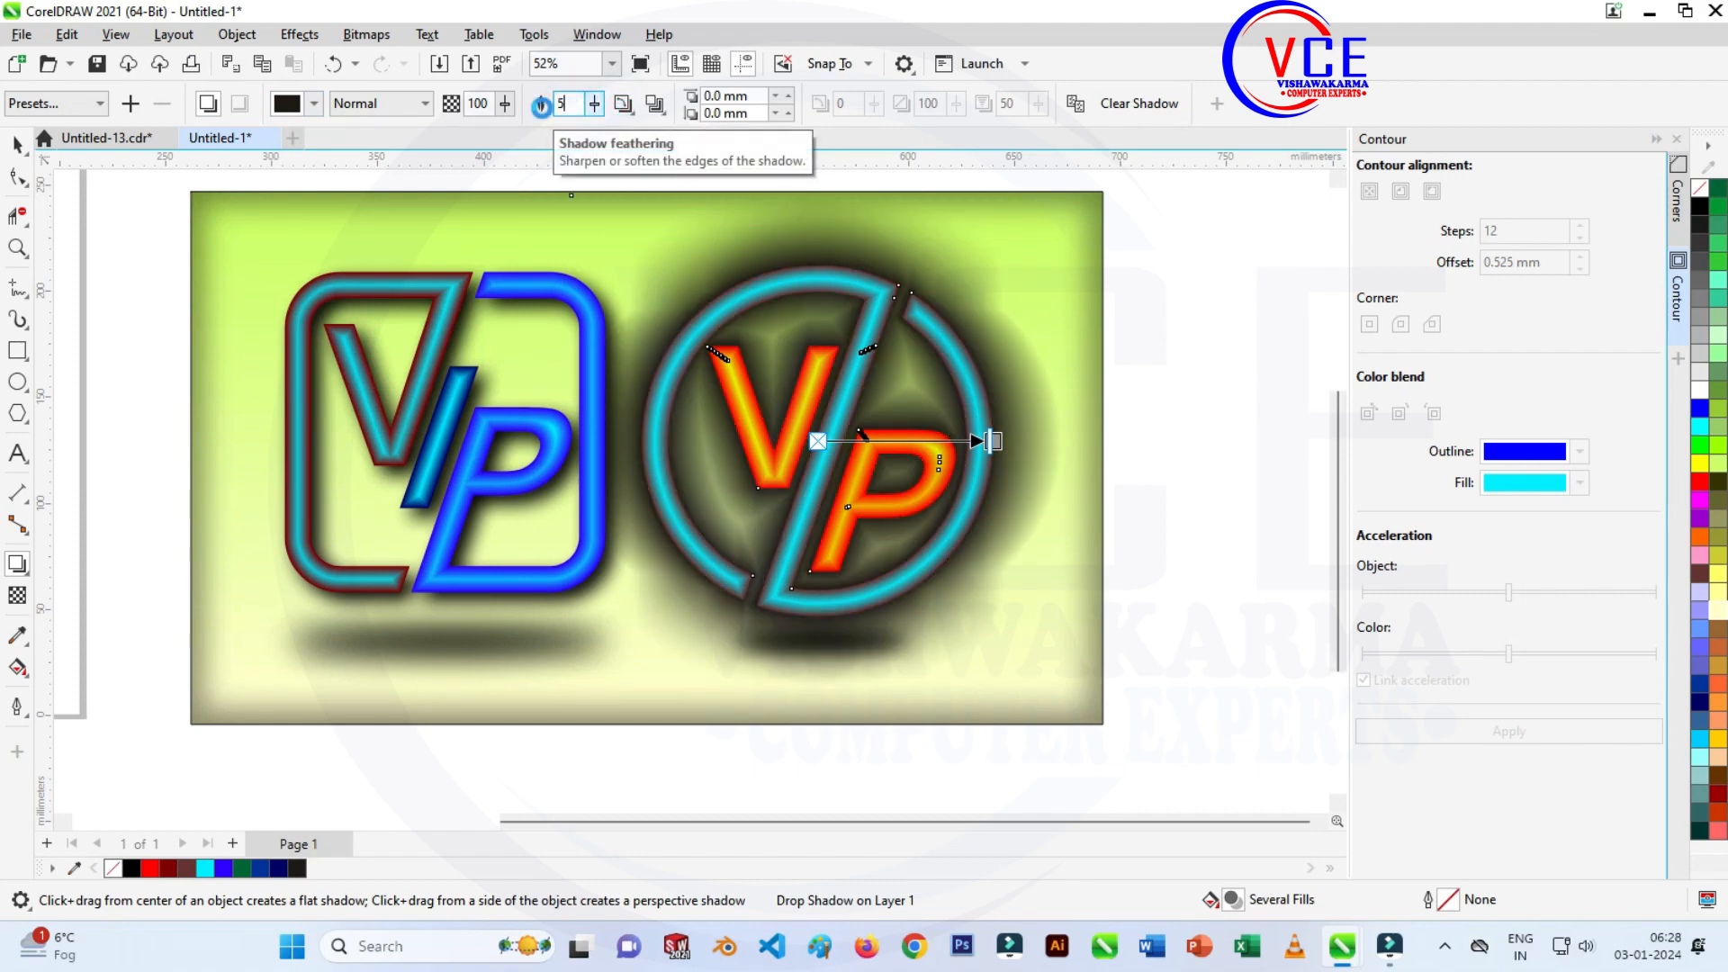
key(Return)
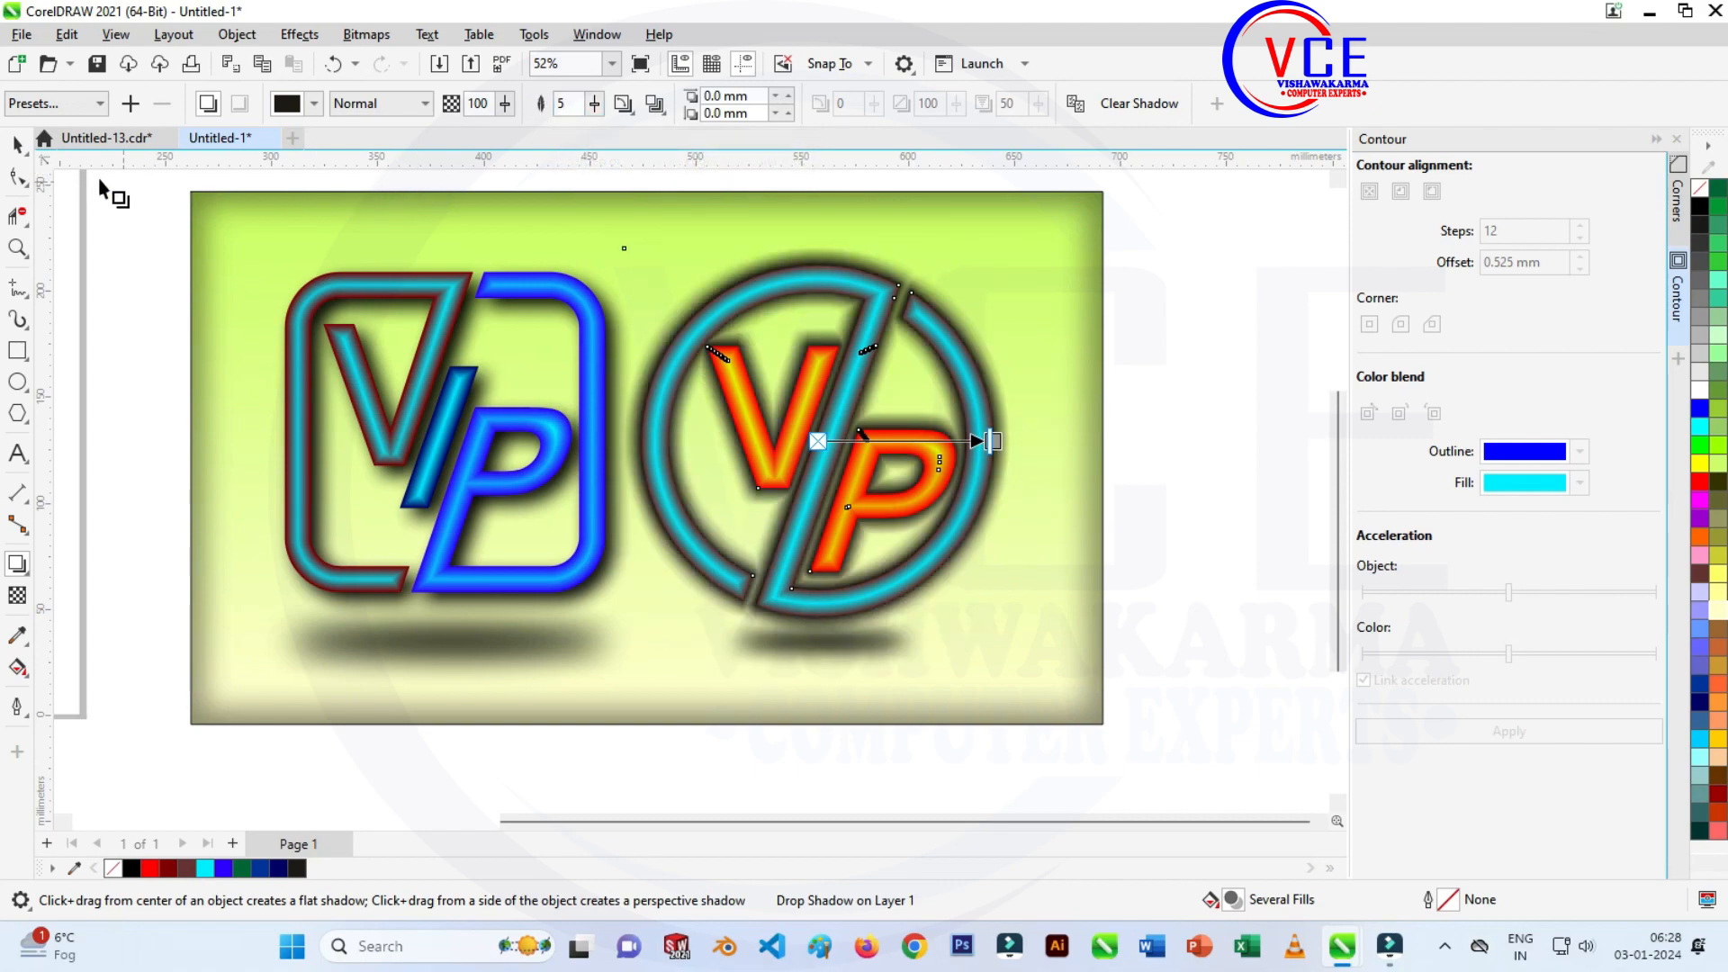
click(16, 145)
click(1196, 342)
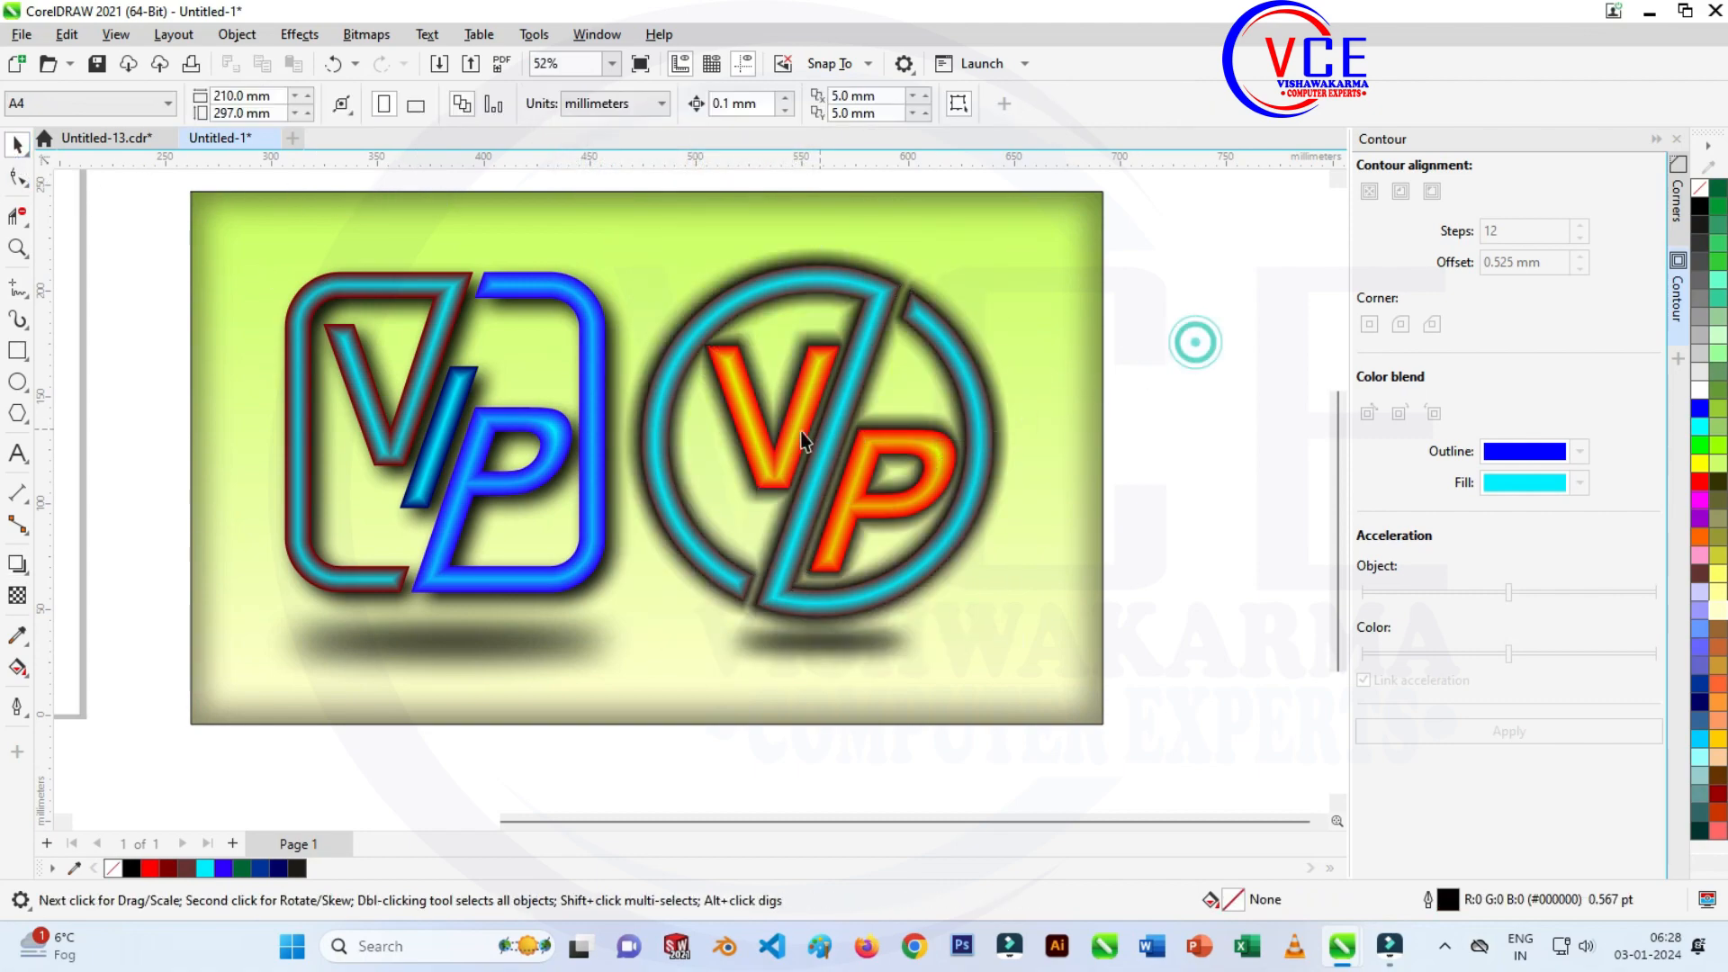
scroll(763, 337, up, 1)
scroll(448, 289, down, 1)
scroll(303, 238, up, 1)
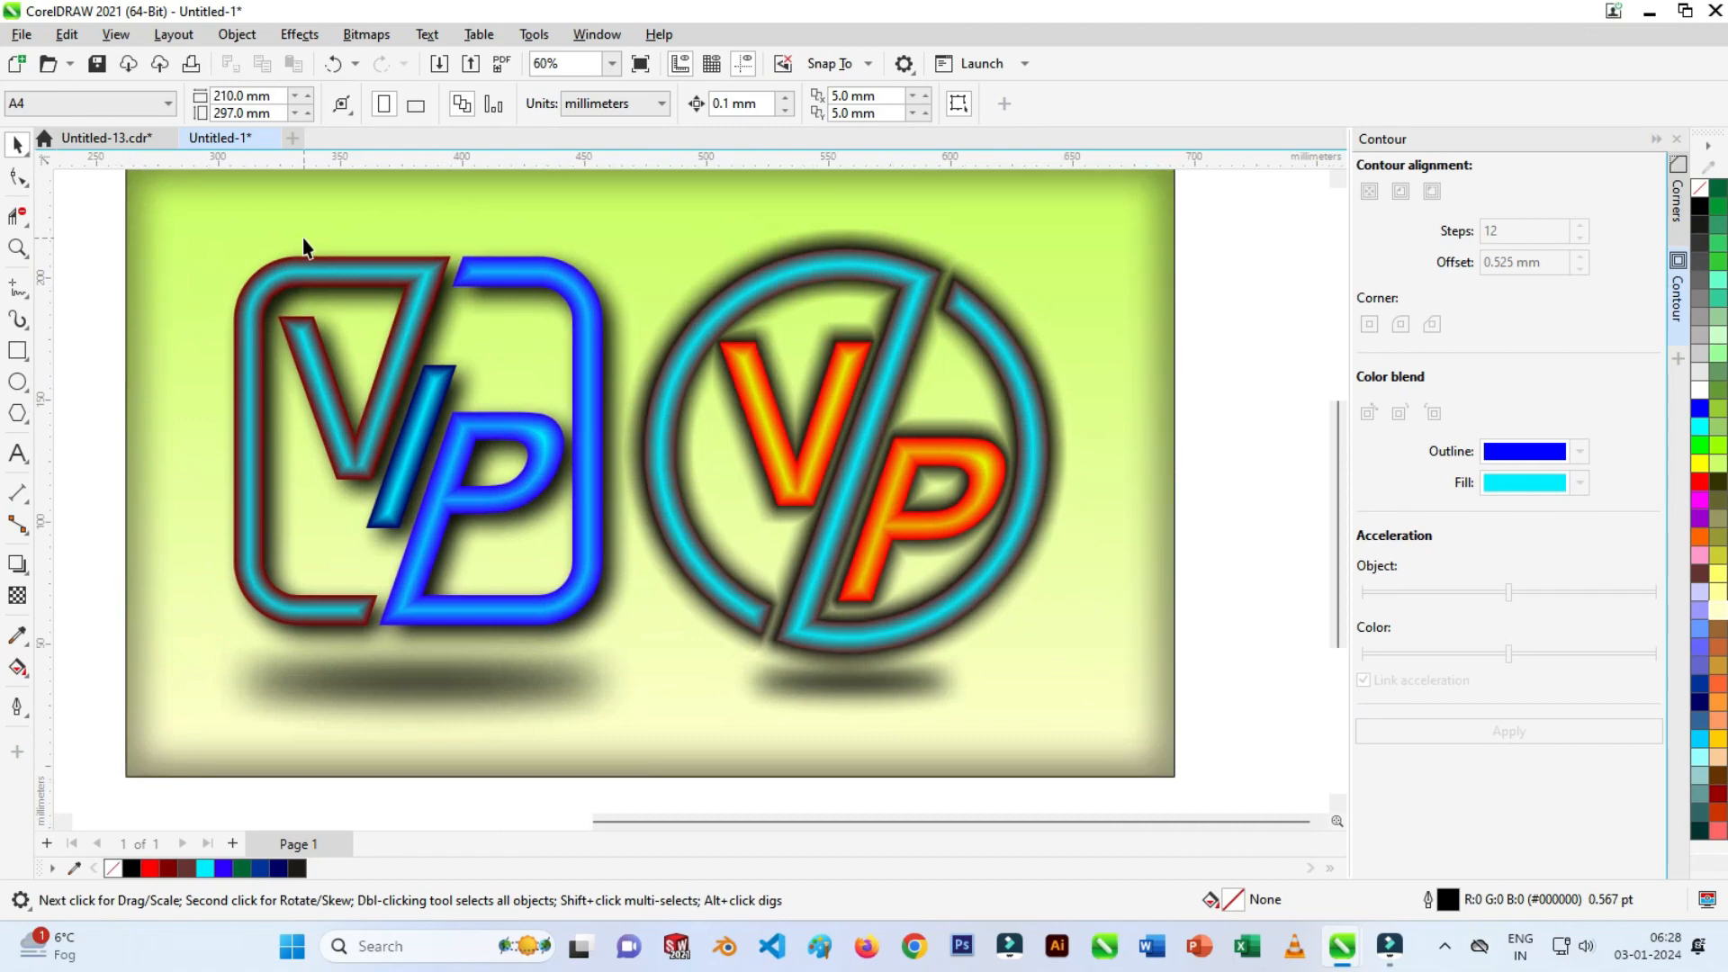